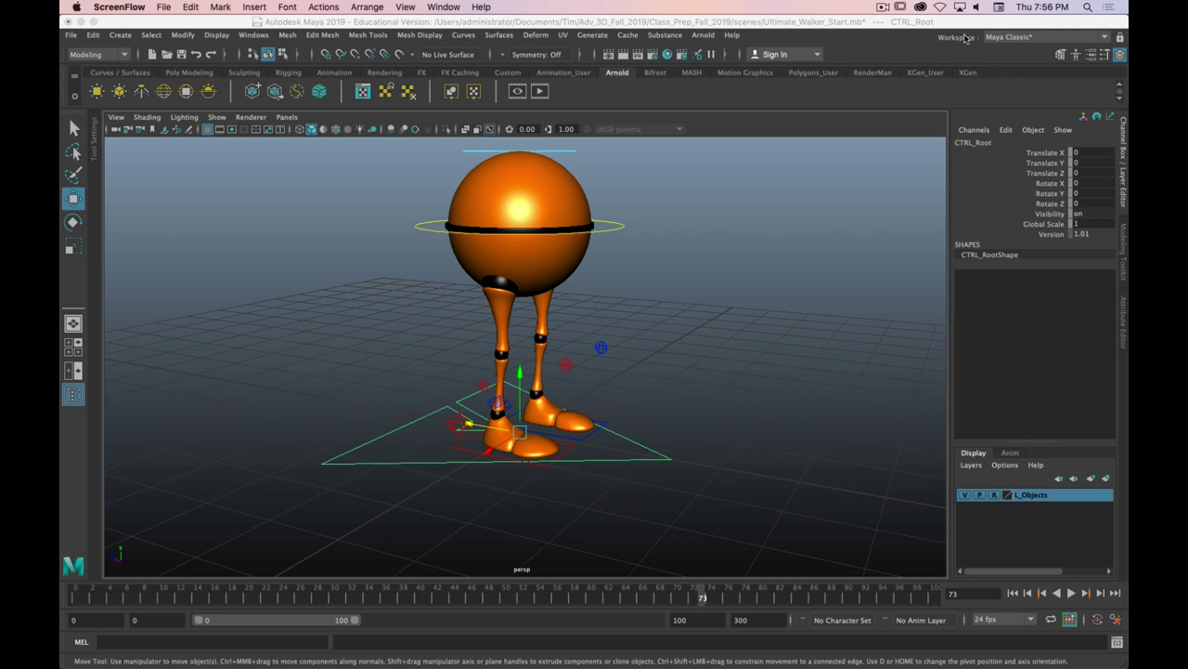
- Switch to the Animation workspace and reduce the four viewports to the side view and perspective view next to each other
click(1012, 37)
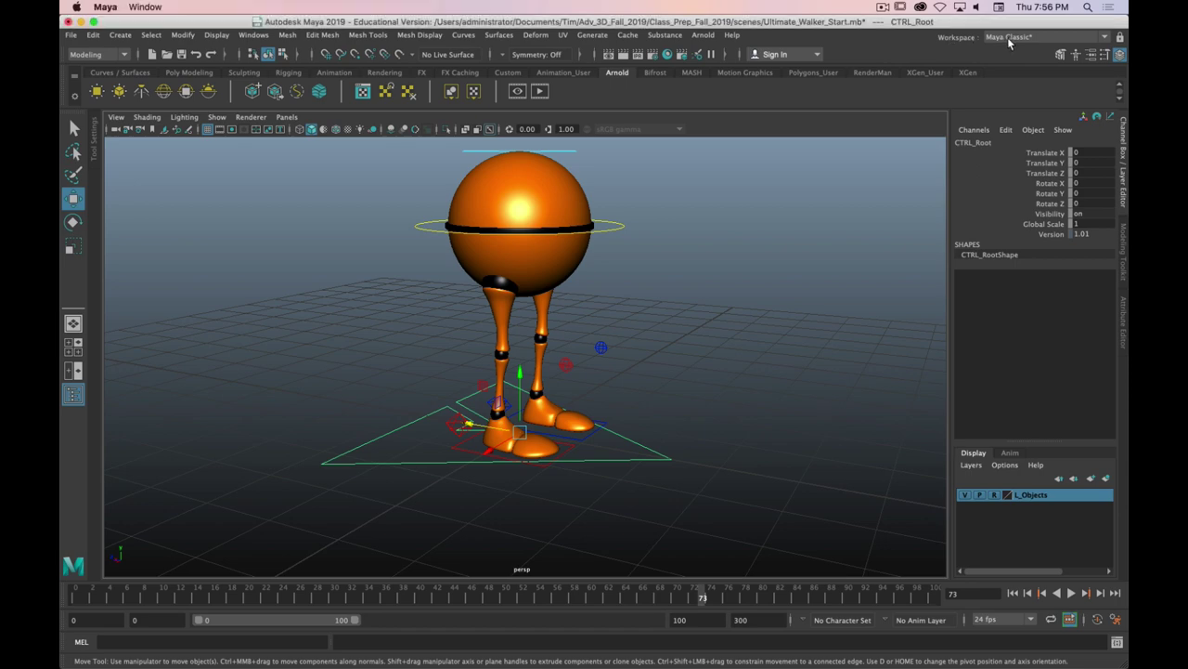
click(1012, 38)
click(1005, 171)
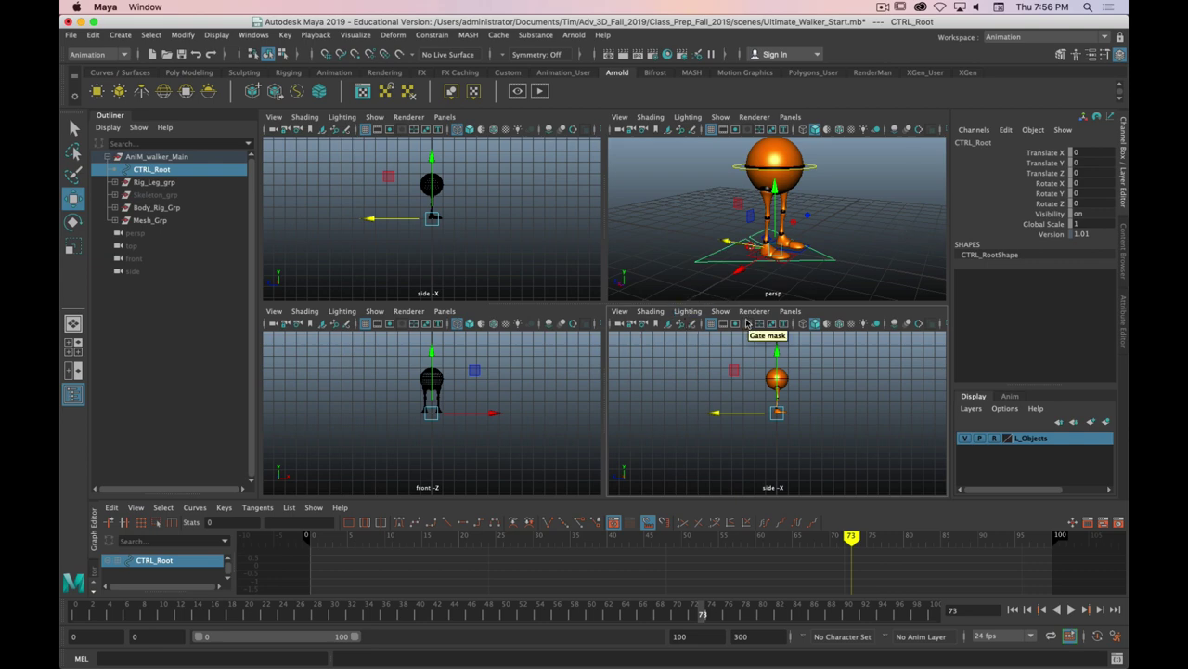
key(space)
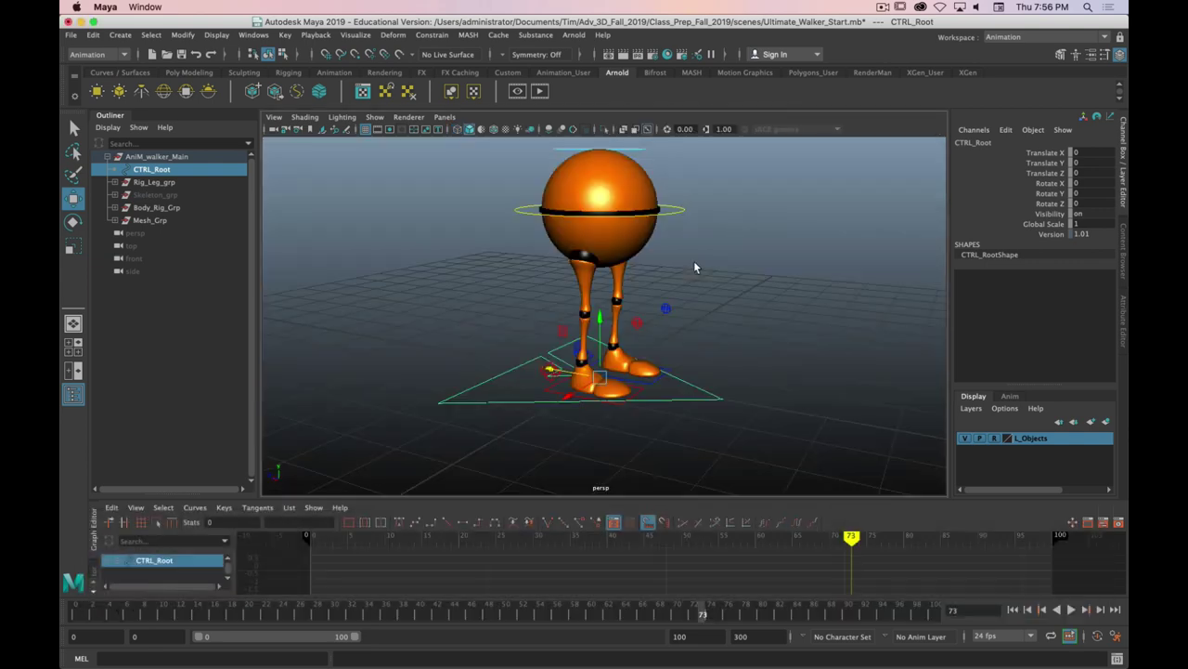
key(space)
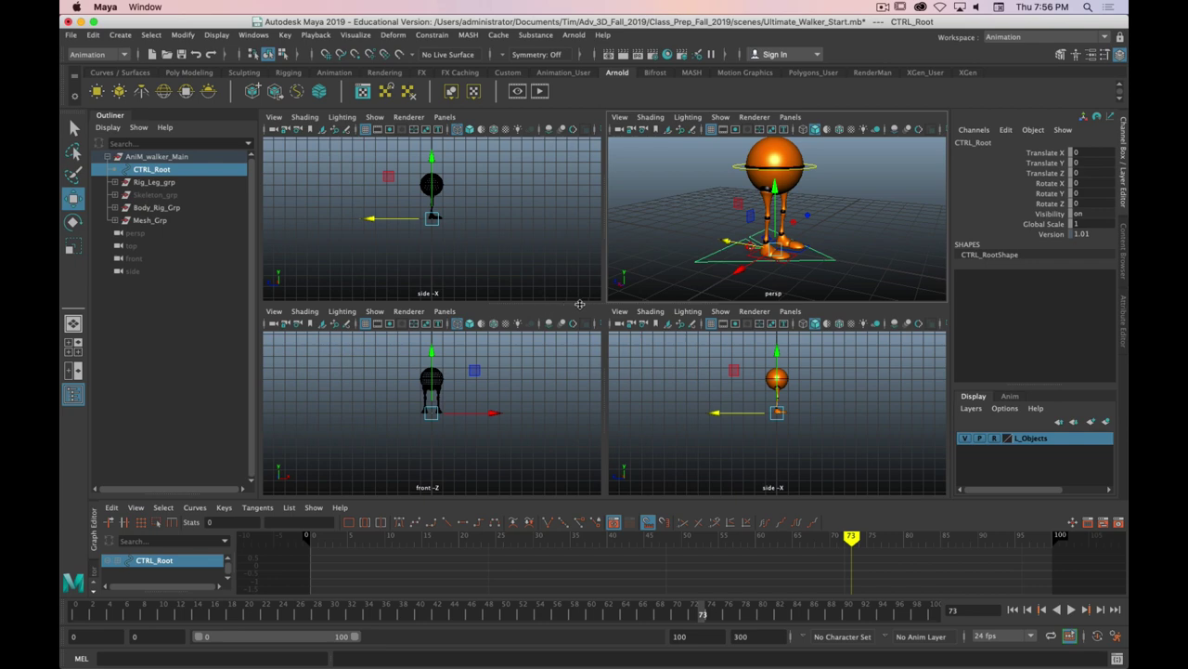
drag(543, 304, 548, 497)
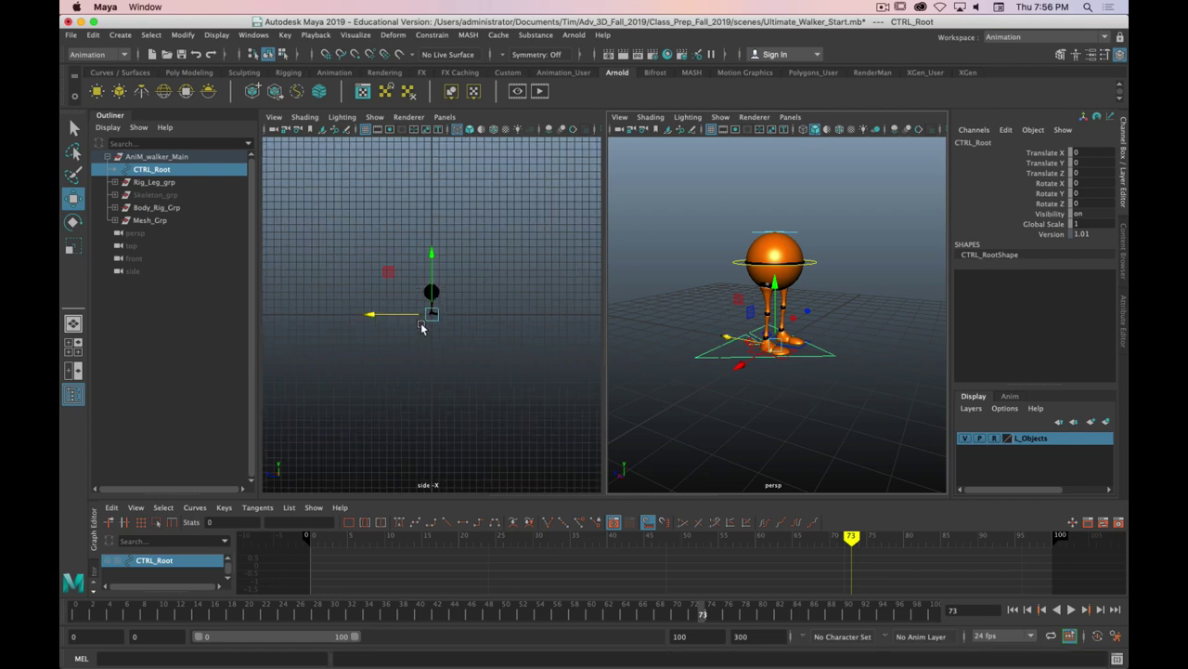
- Frame the walker in the side view with shaded display and turn on the visibility of NURBS curves there
scroll(427, 316, up, 6)
alt+middle_drag(464, 269, 467, 333)
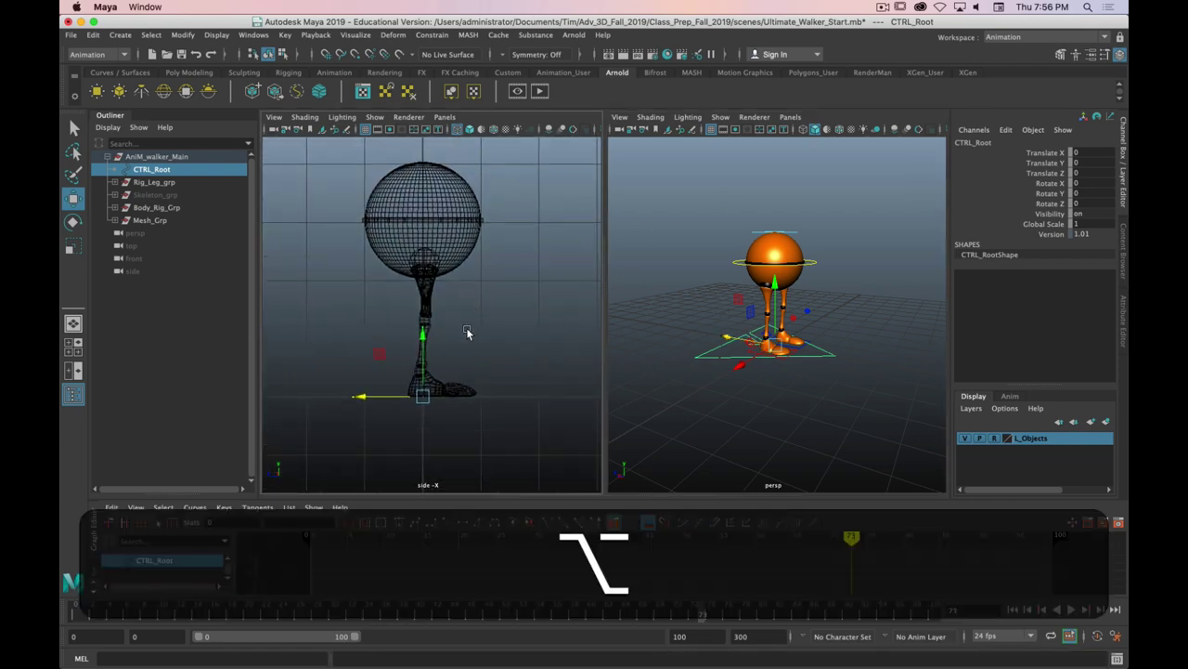
key(5)
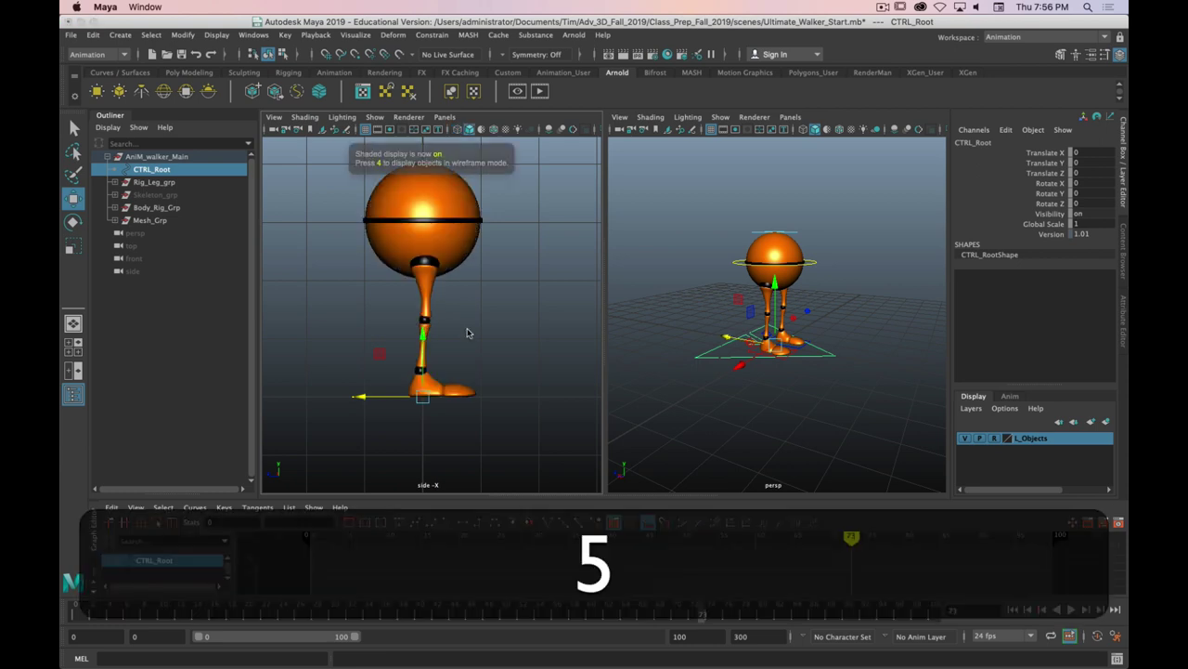
key(6)
key(5)
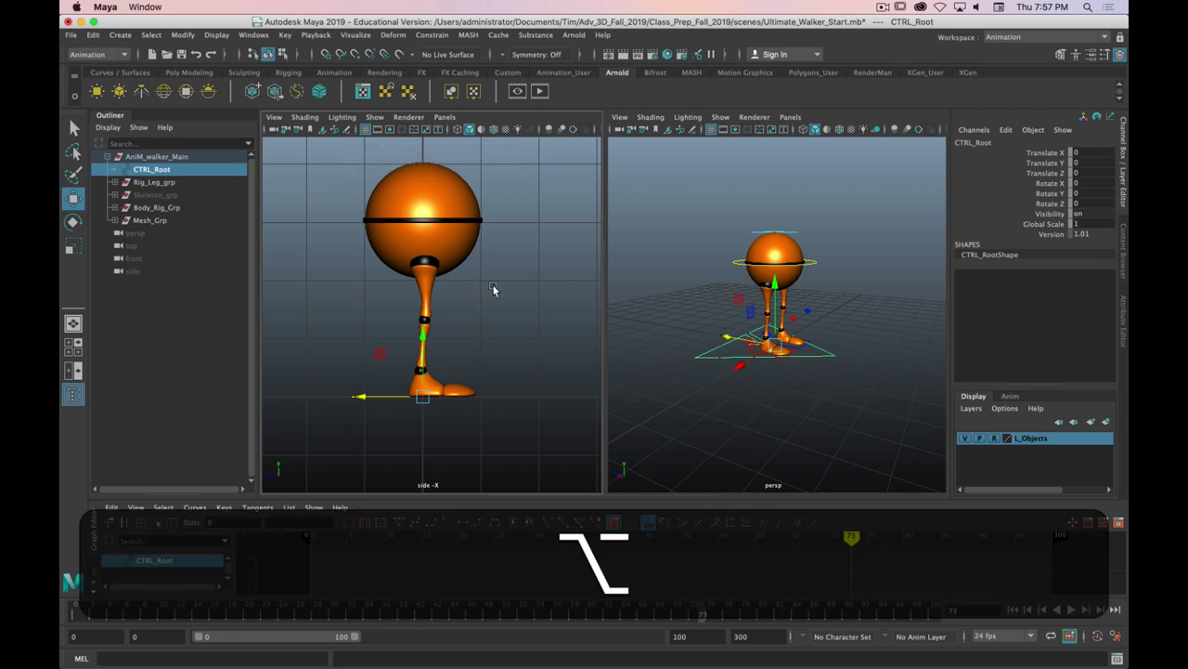
alt+middle_drag(490, 292, 499, 301)
alt+drag(716, 307, 693, 307)
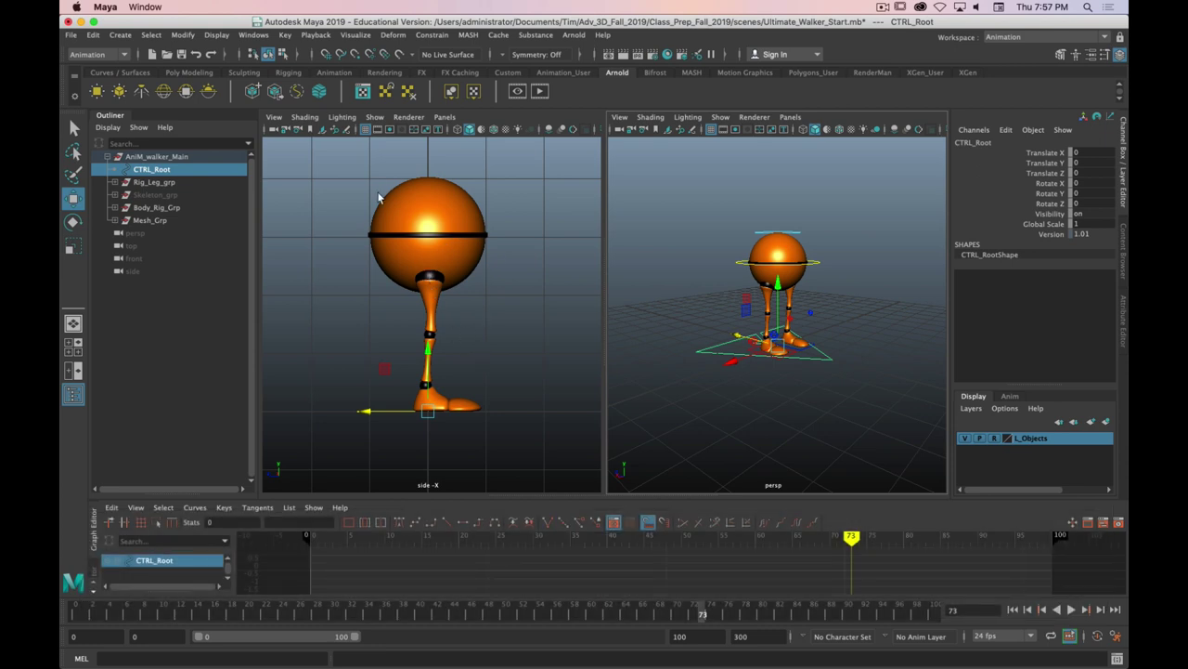
click(373, 118)
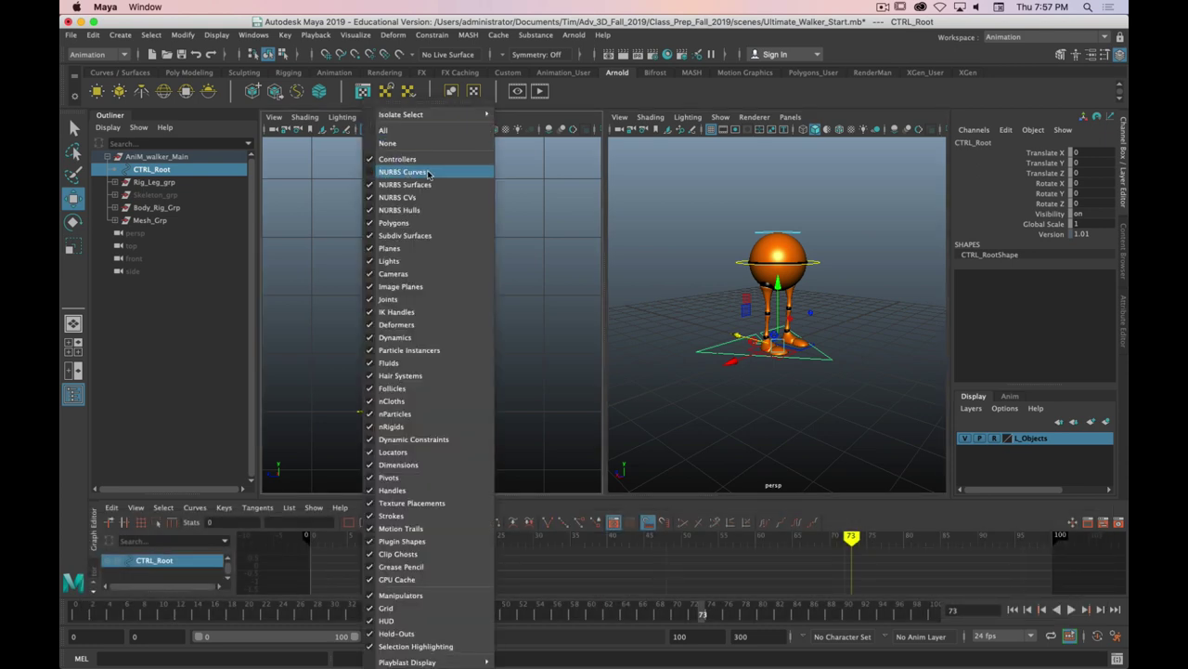
click(377, 173)
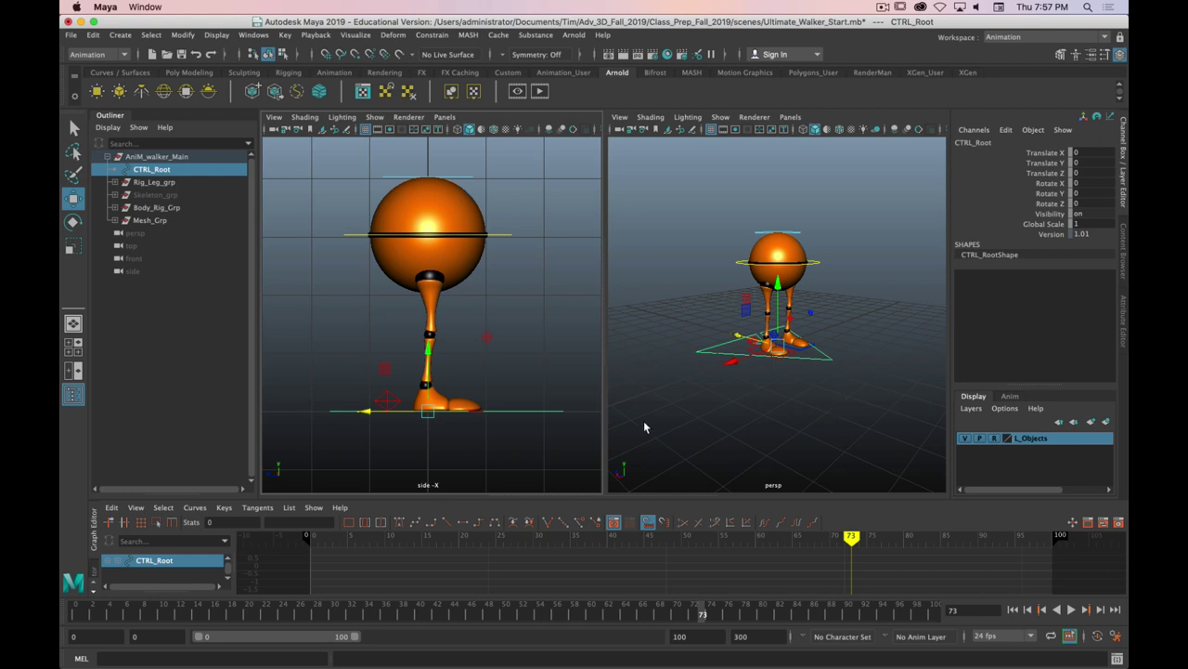
- Open the Time Slider preferences and choose a playback speed of 24 fps x 1
click(1118, 643)
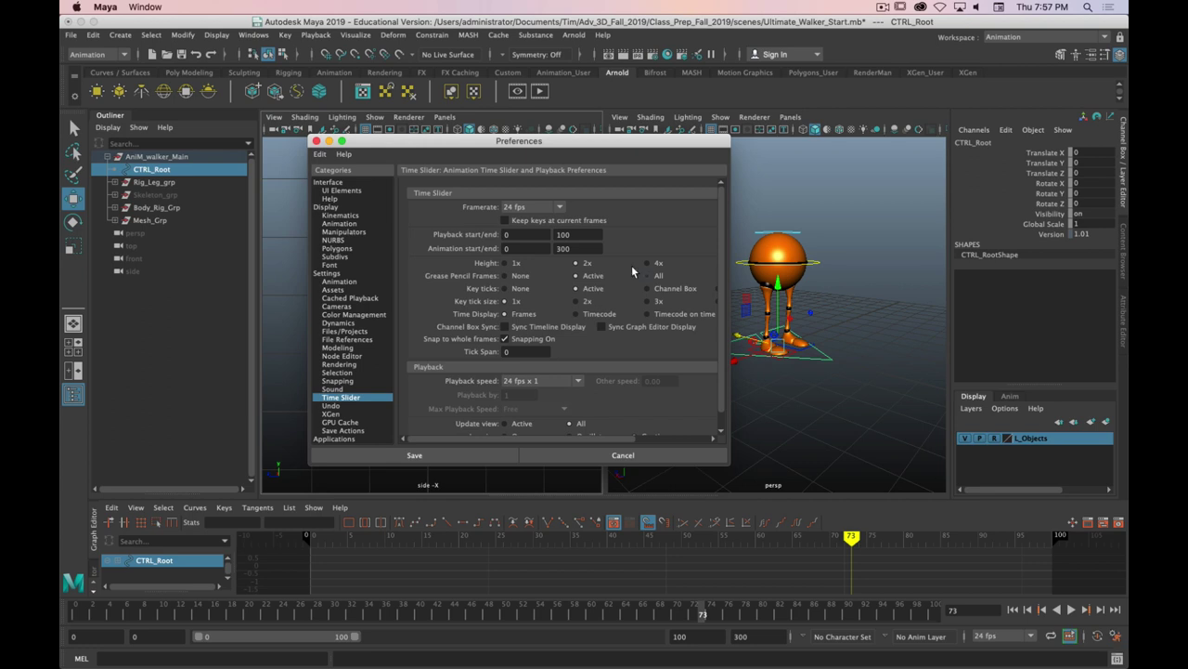
drag(433, 143, 478, 44)
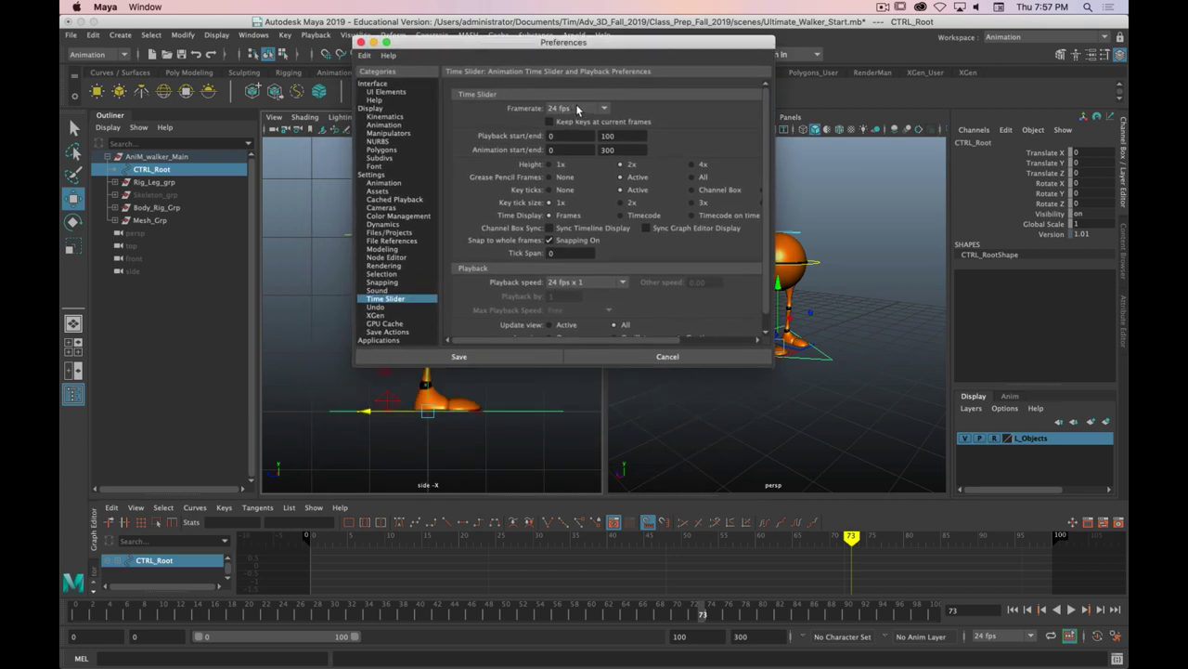
scroll(495, 199, down, 1)
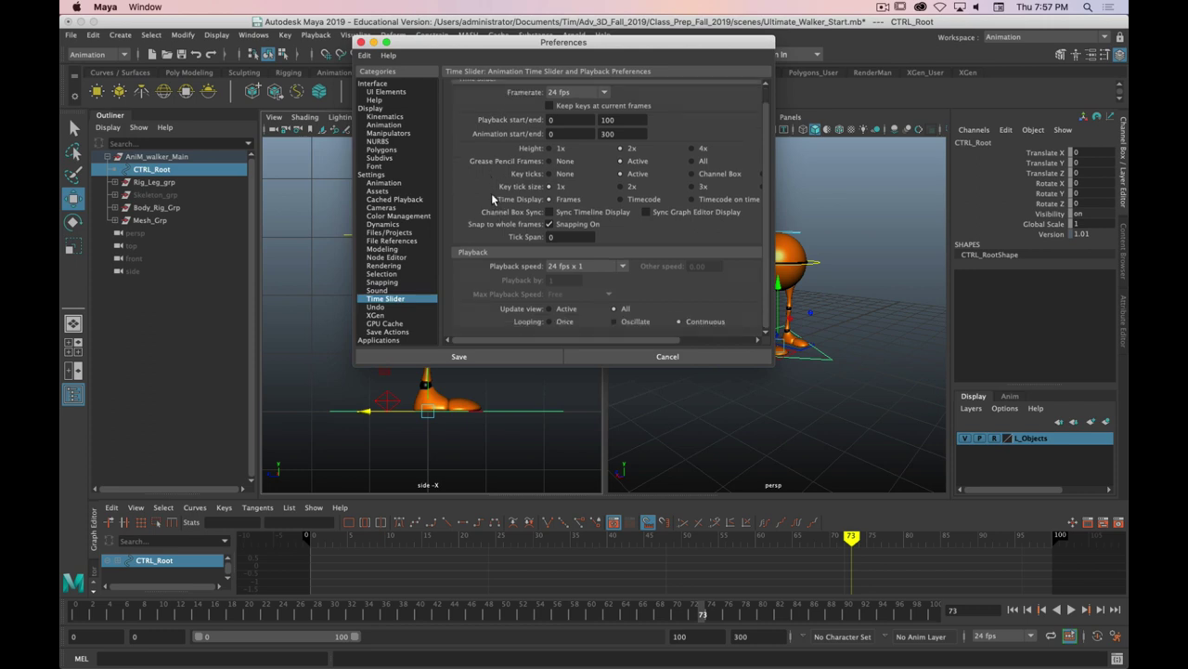
click(605, 270)
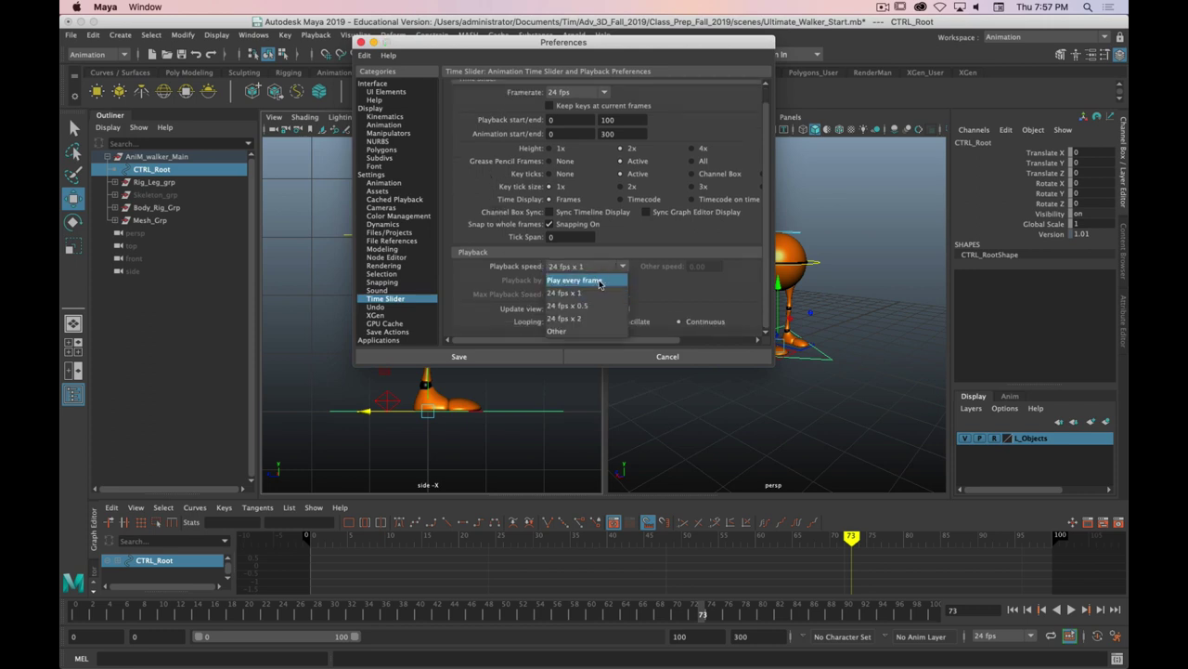
click(580, 295)
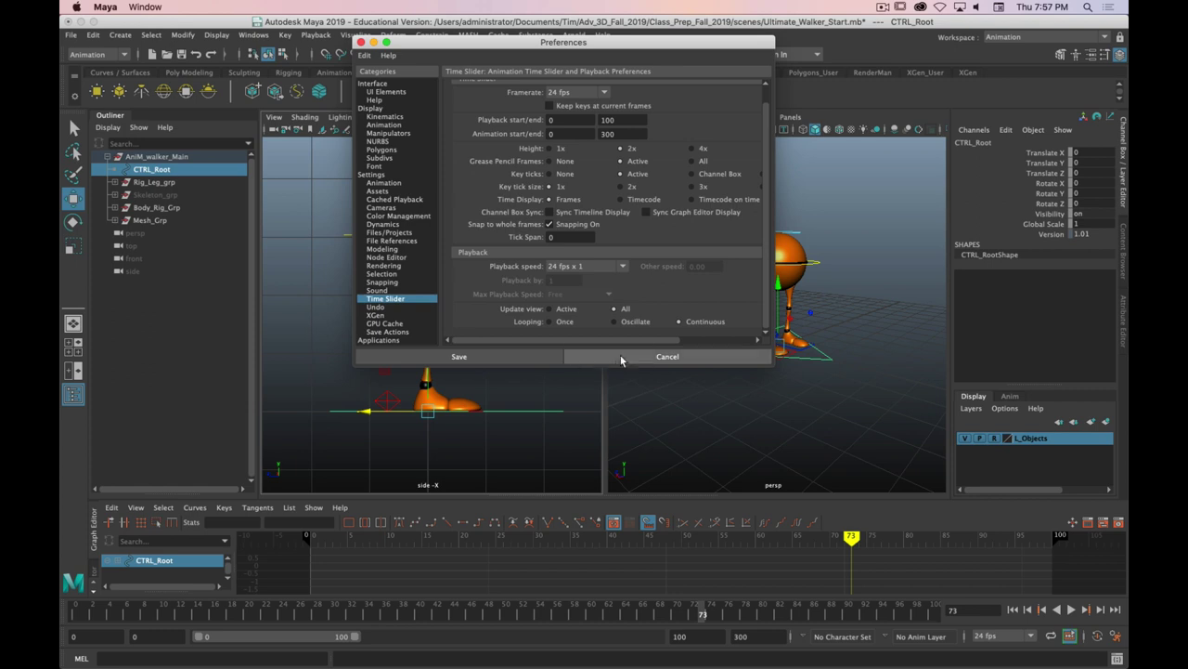
scroll(484, 226, up, 1)
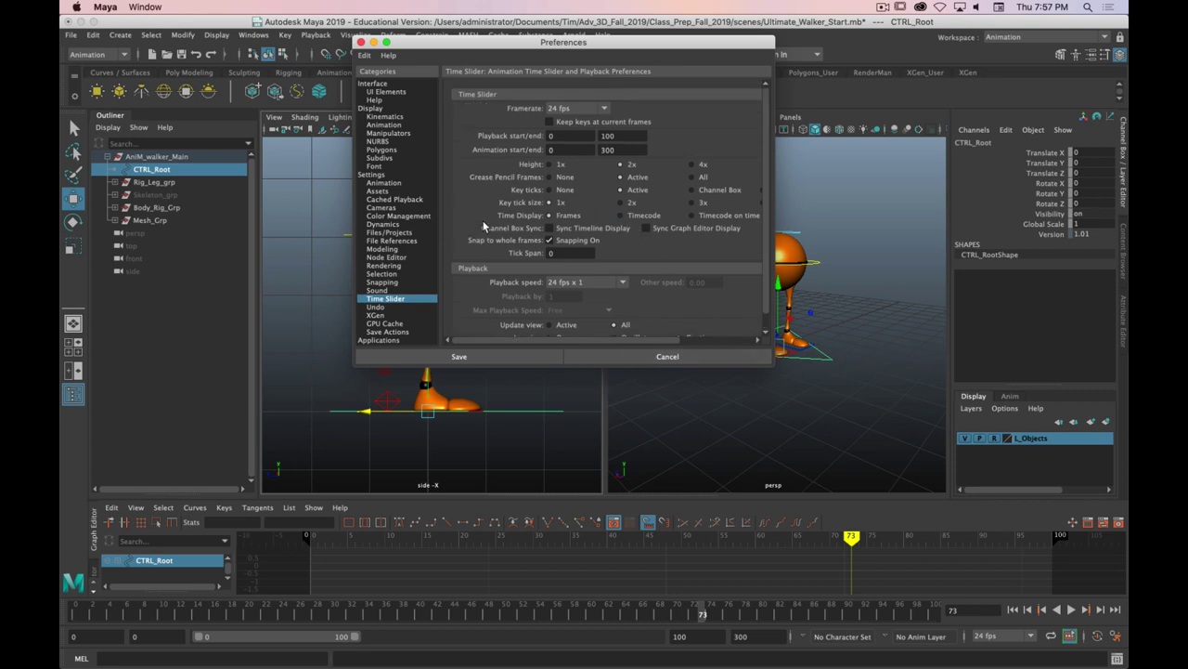
- Set the playback range to start at frame 1 and end at frame 25
double_click(565, 136)
text(1)
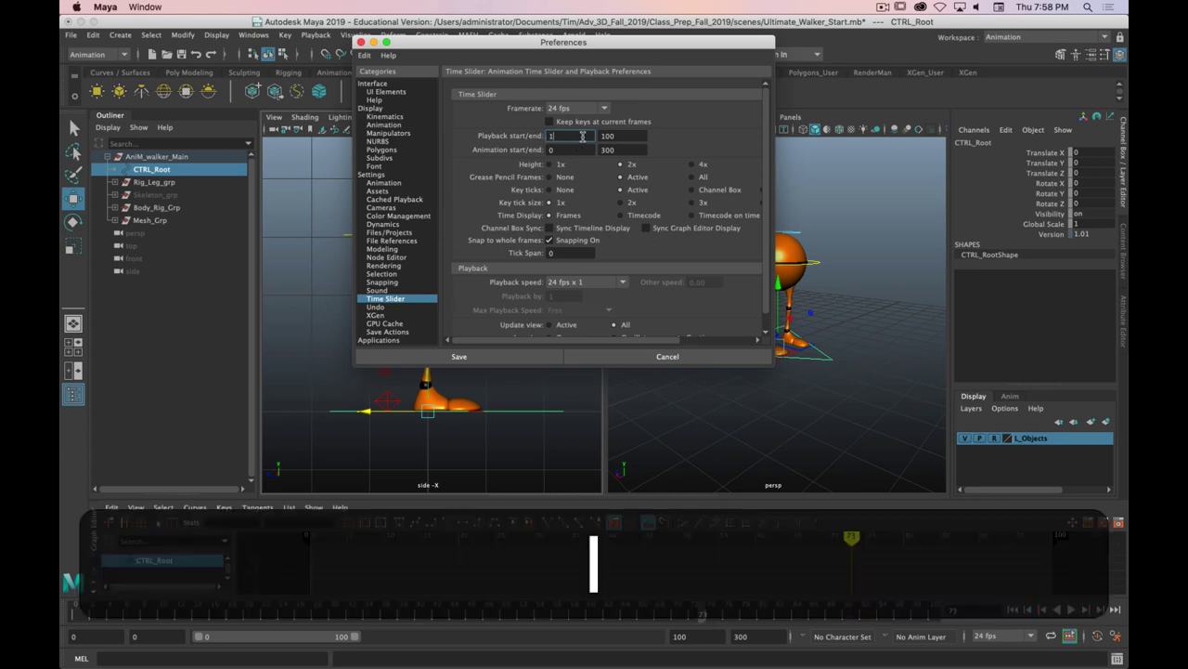
key(Tab)
text(25)
key(Return)
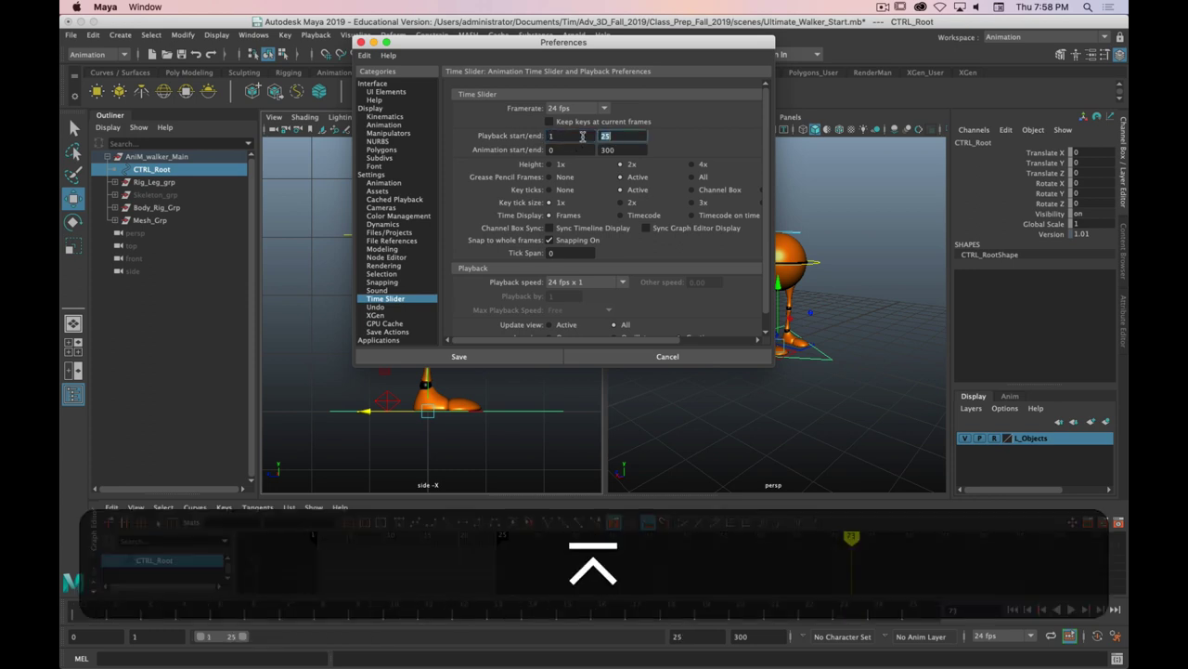
- Set the animation range to start at frame 1 and end at frame 25, and save the preferences
click(567, 150)
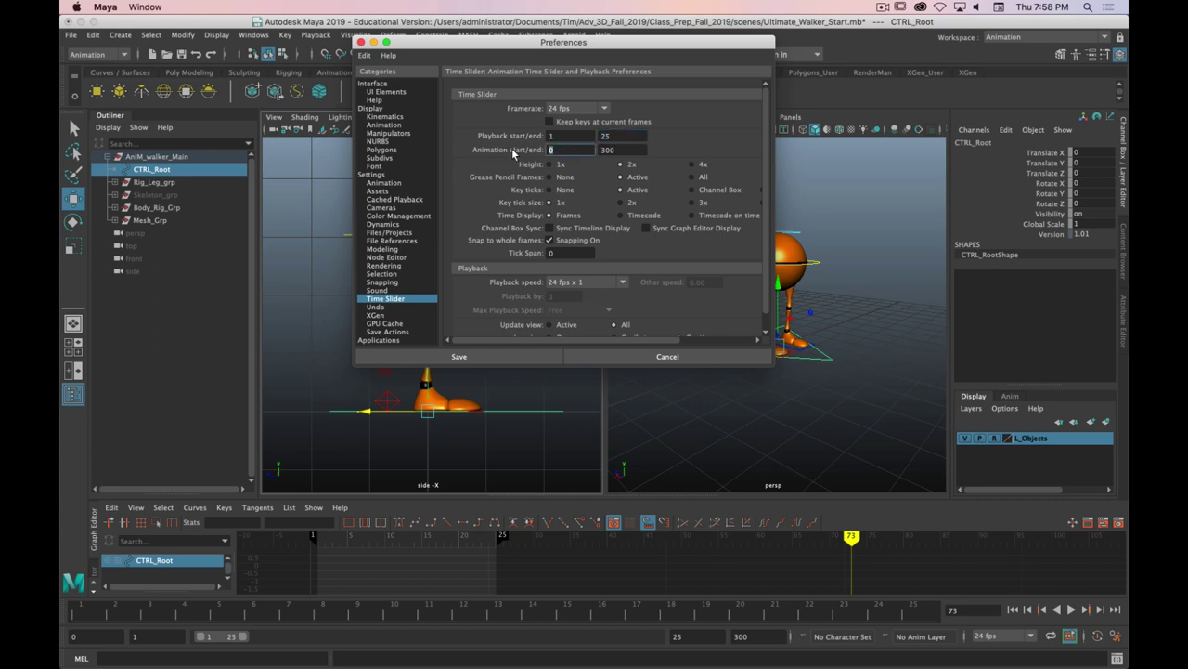
text(1)
key(Tab)
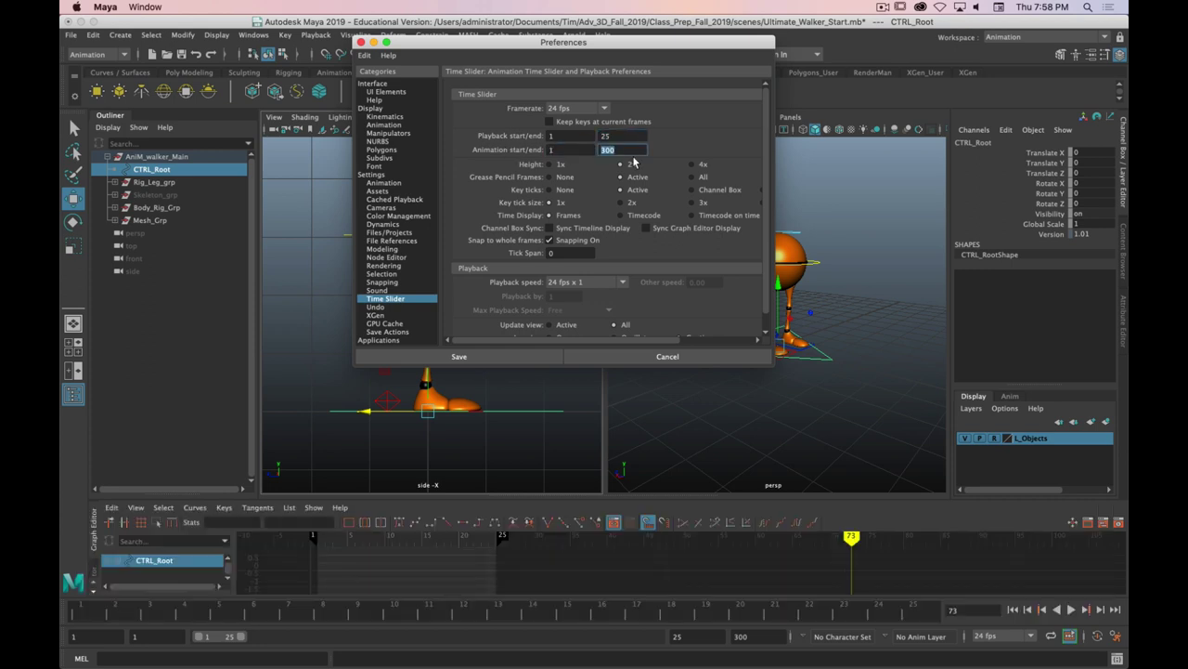
text(25)
key(Return)
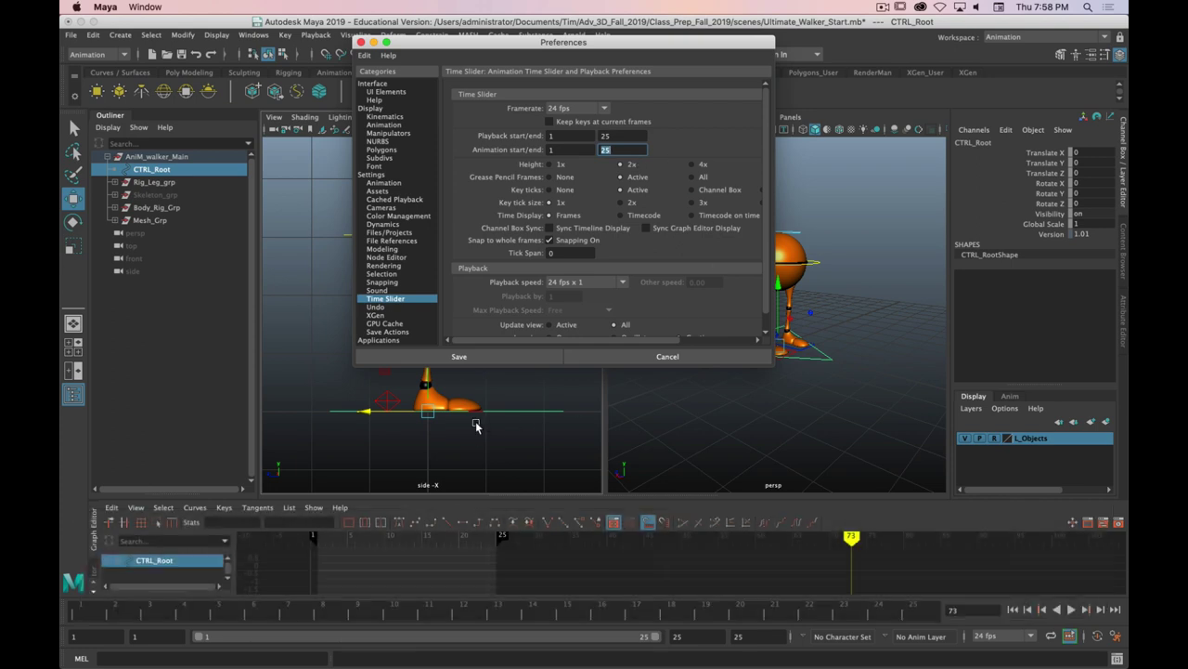
click(500, 358)
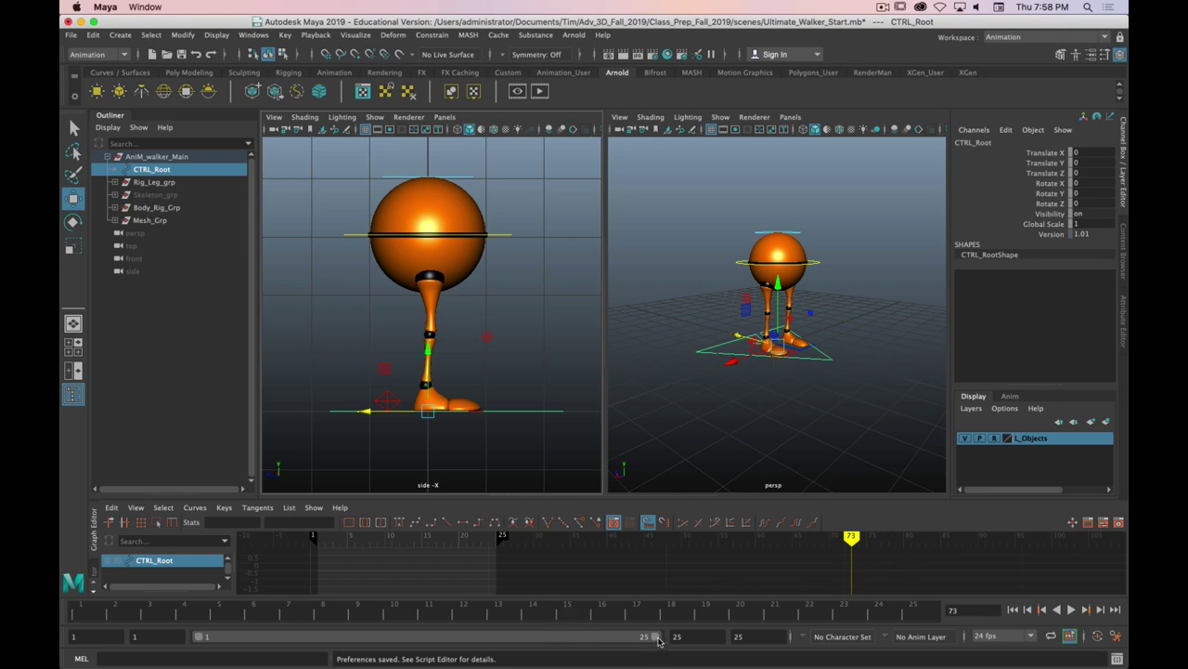
- Close the Outliner to give the two viewports more room
key(super+period)
click(122, 119)
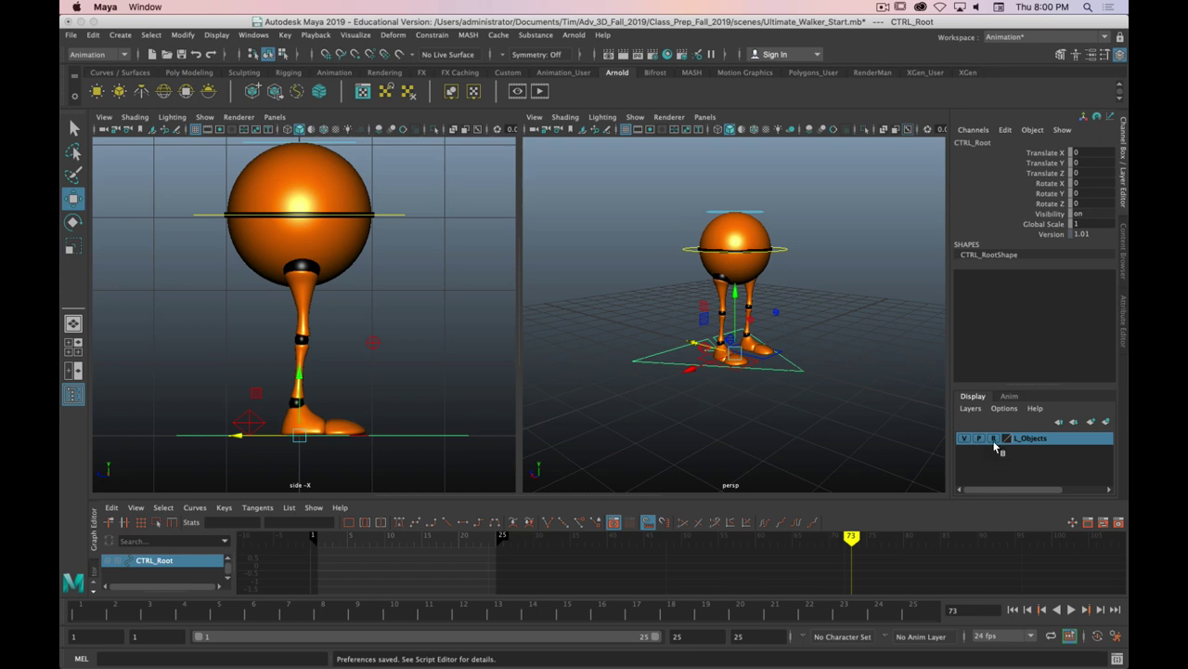
- Test which parts of the walker can be selected with the L_Objects layer in reference mode and in normal mode
click(756, 241)
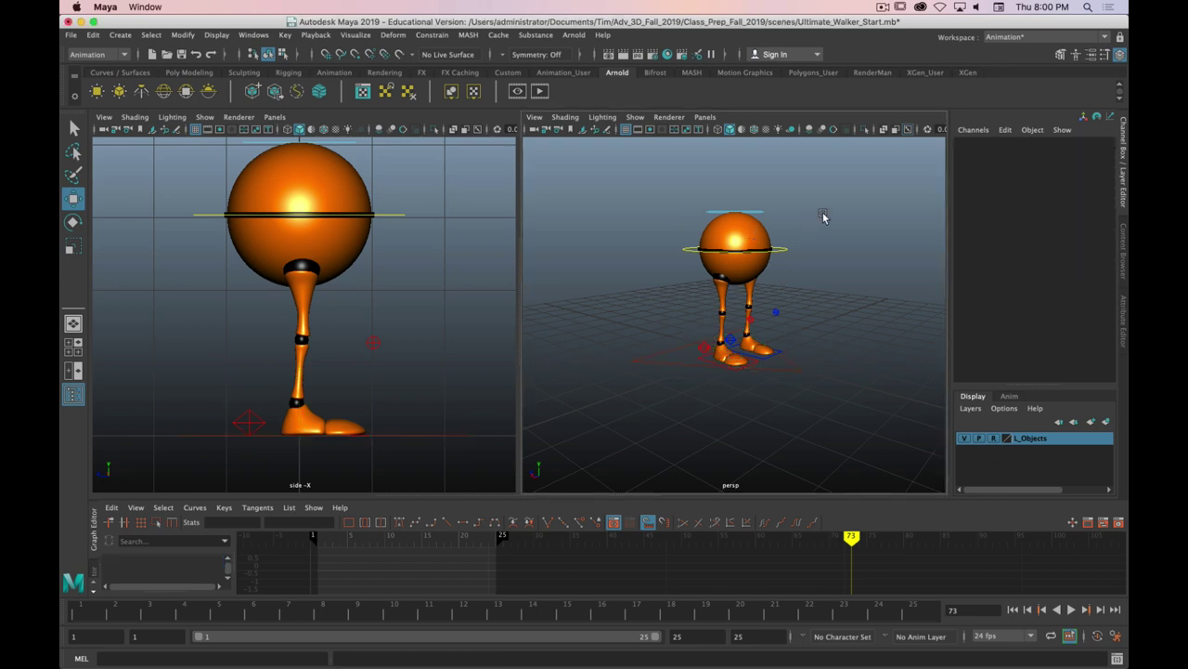
drag(863, 194, 663, 440)
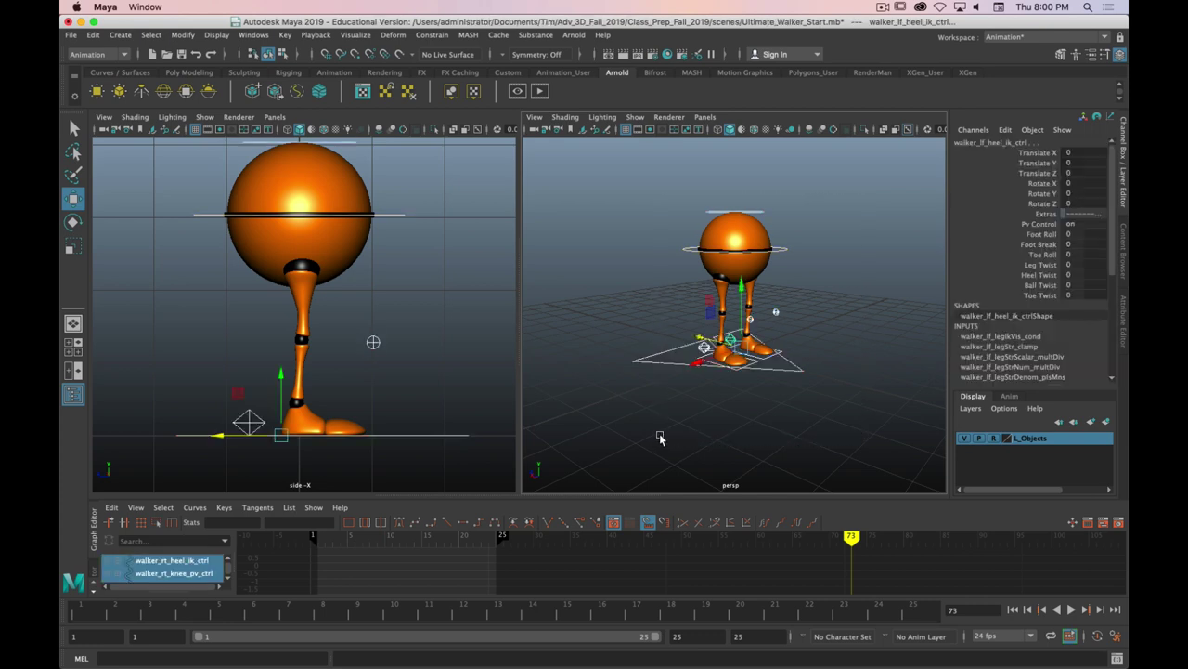
click(827, 228)
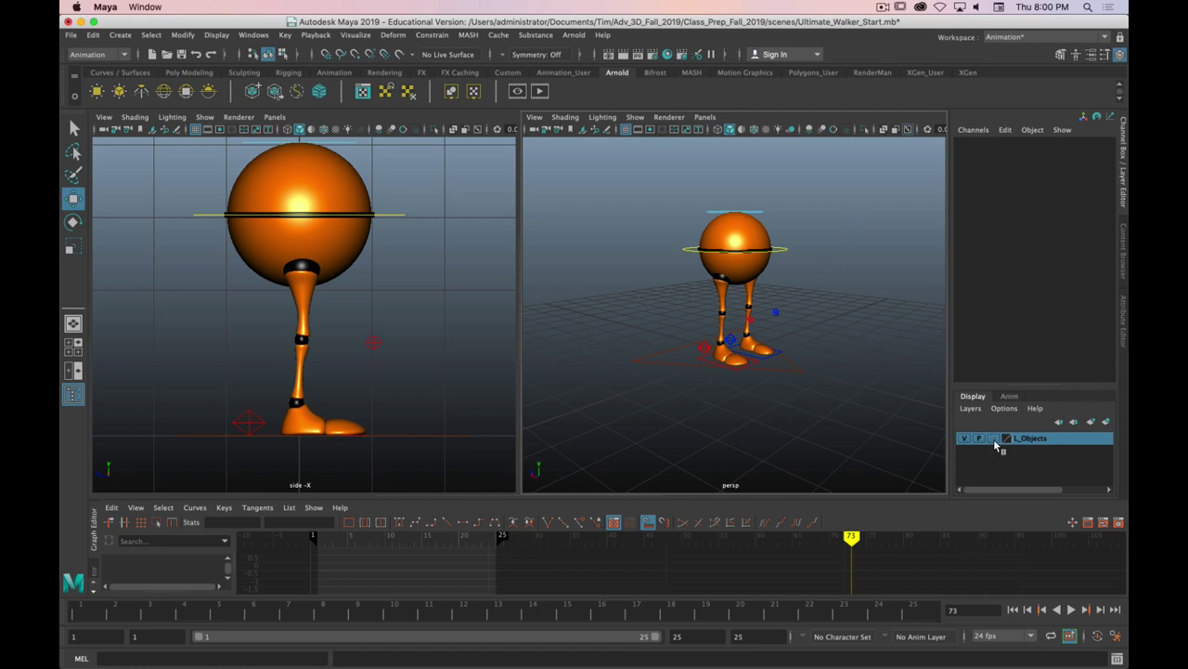
click(752, 223)
click(842, 265)
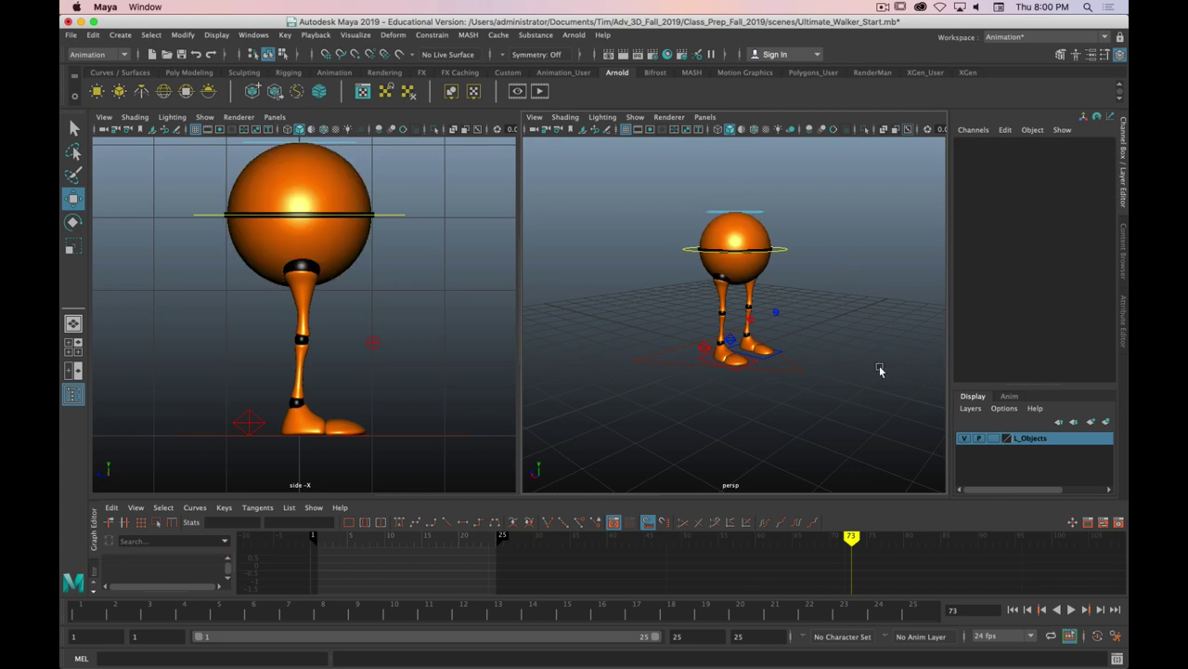
- Set the L_Objects display layer to reference mode and turn on automatic keyframing
click(994, 440)
click(994, 440)
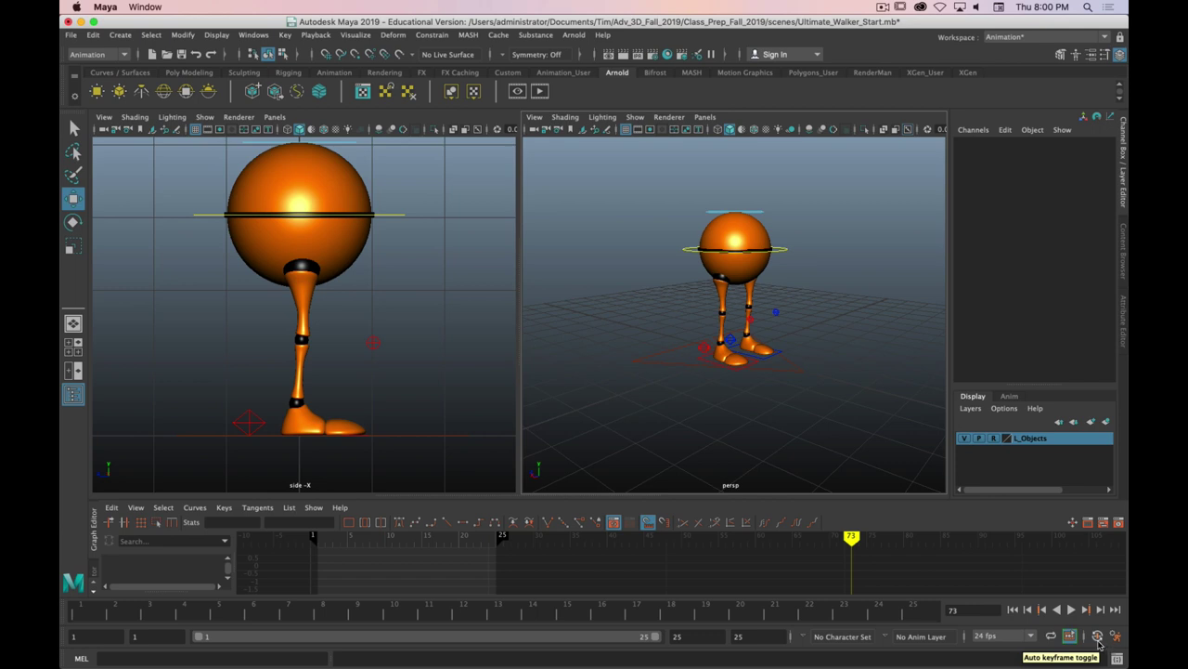
click(1098, 637)
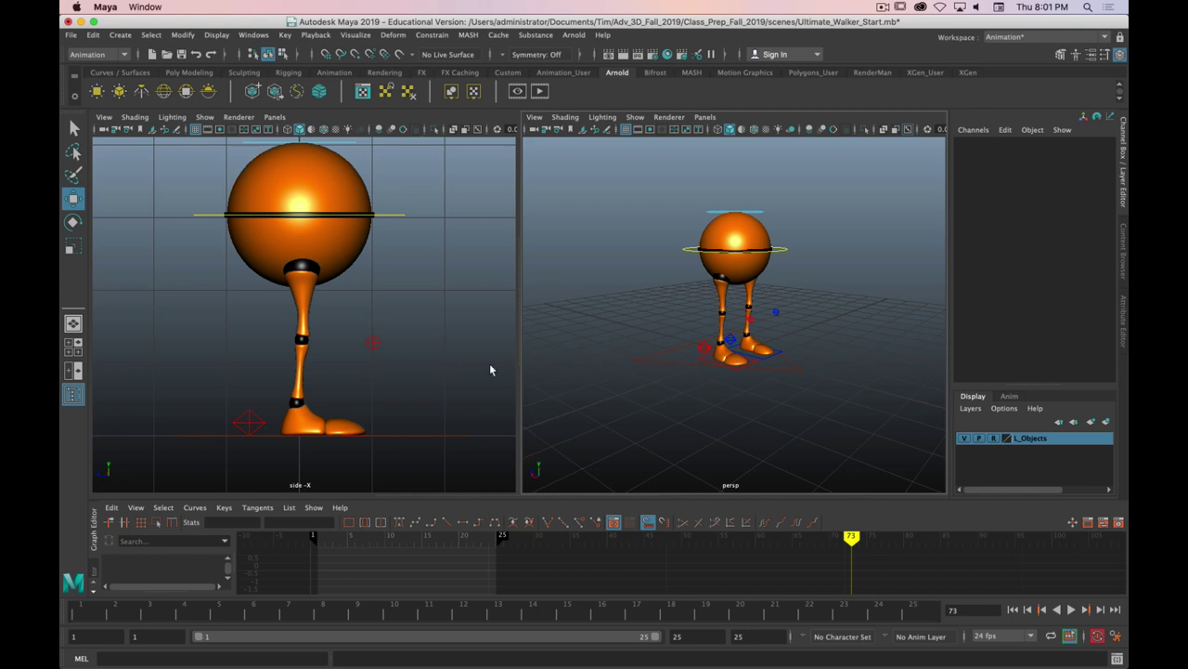
- Switch to Preview and examine the middle row of walk poses in Walk_Cycle_1.jpeg, framing the contact through up positions
key(super+Tab)
key(super+Tab)
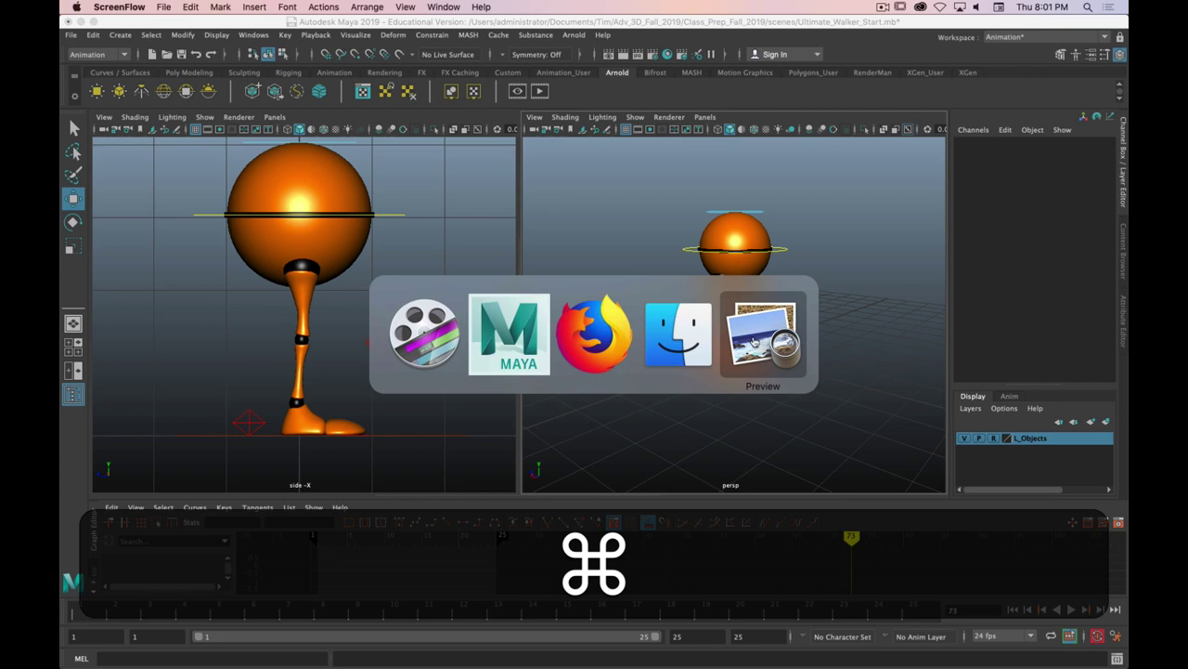
click(755, 341)
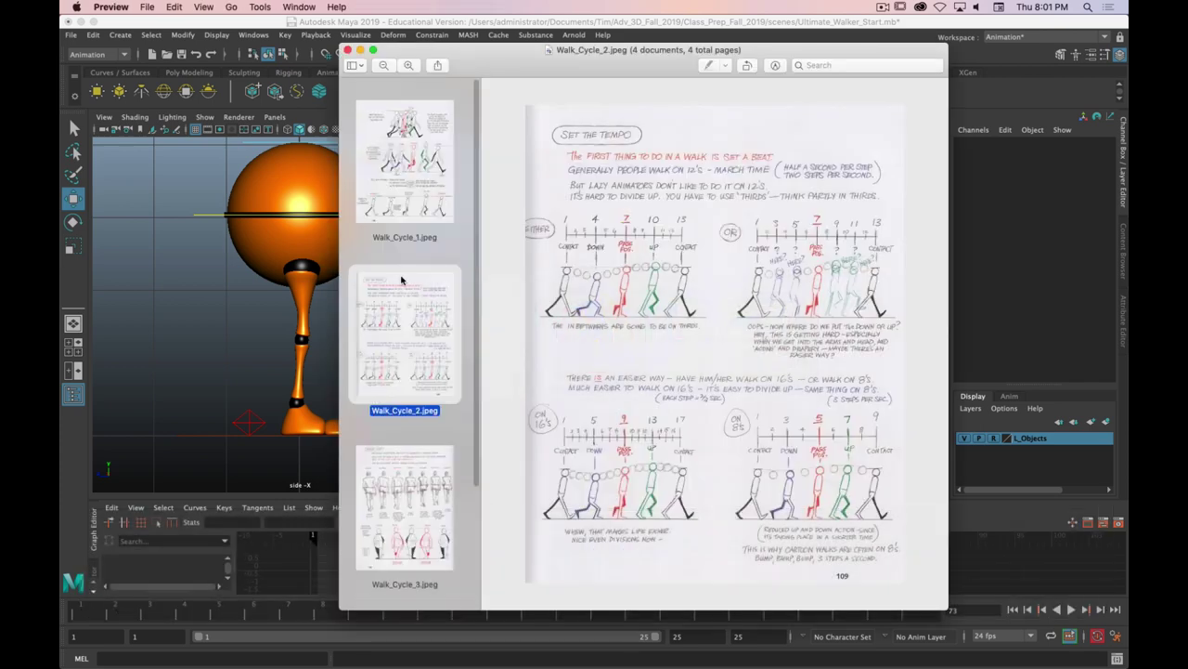
click(409, 195)
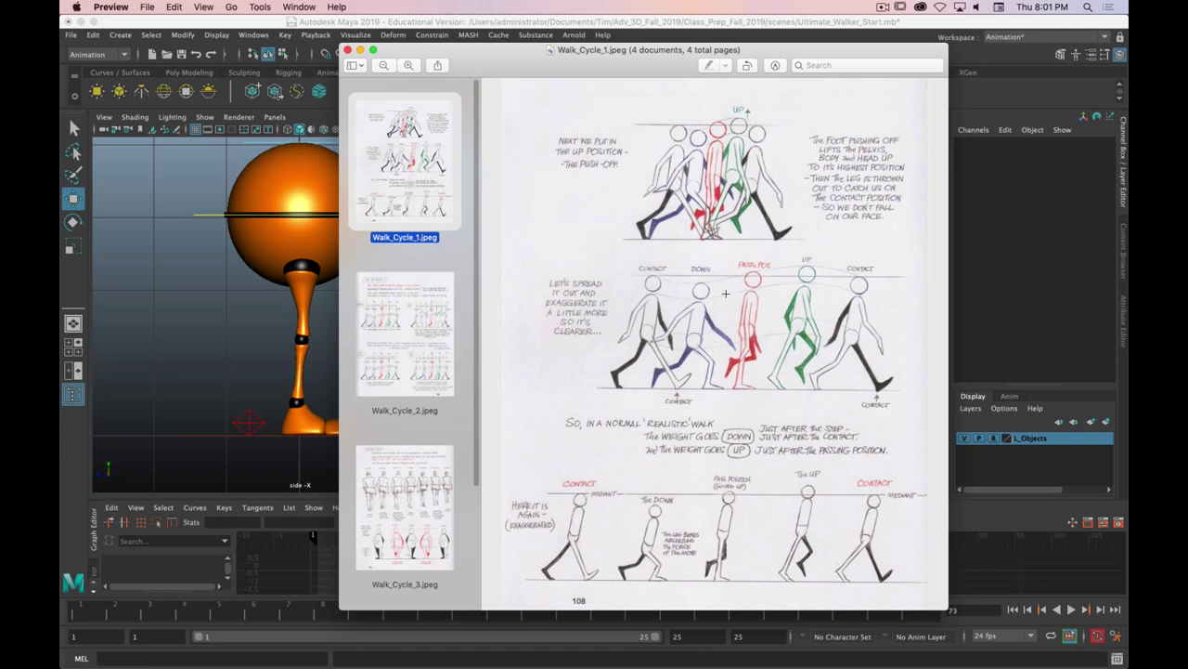
drag(899, 260, 539, 409)
drag(612, 261, 826, 397)
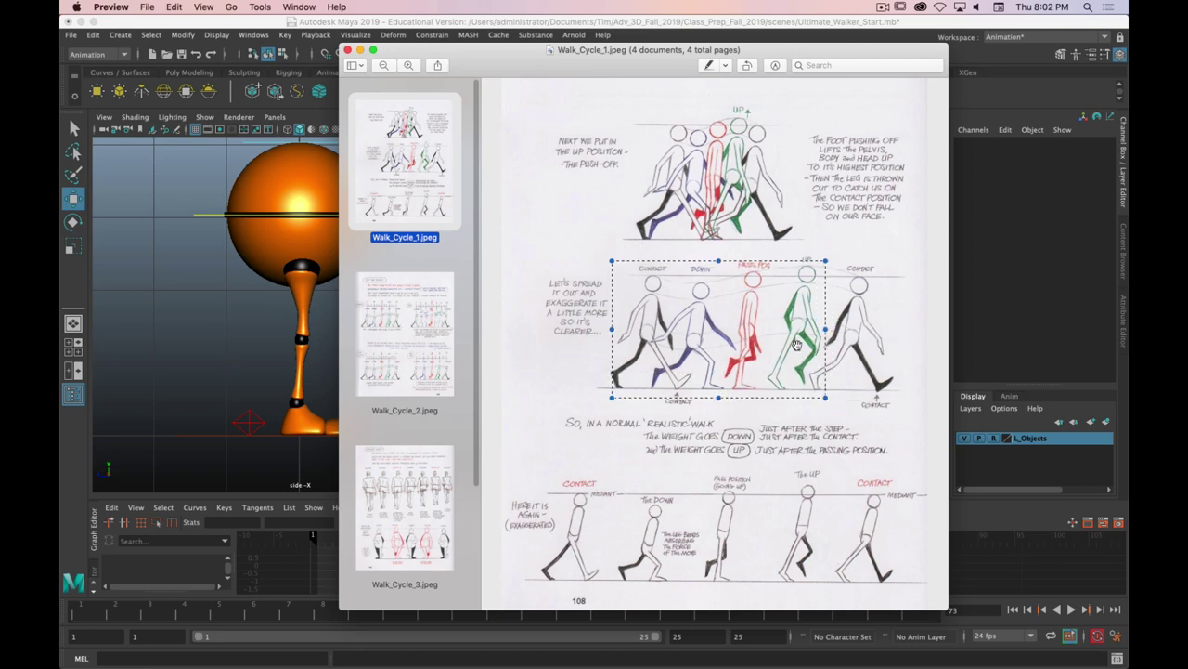
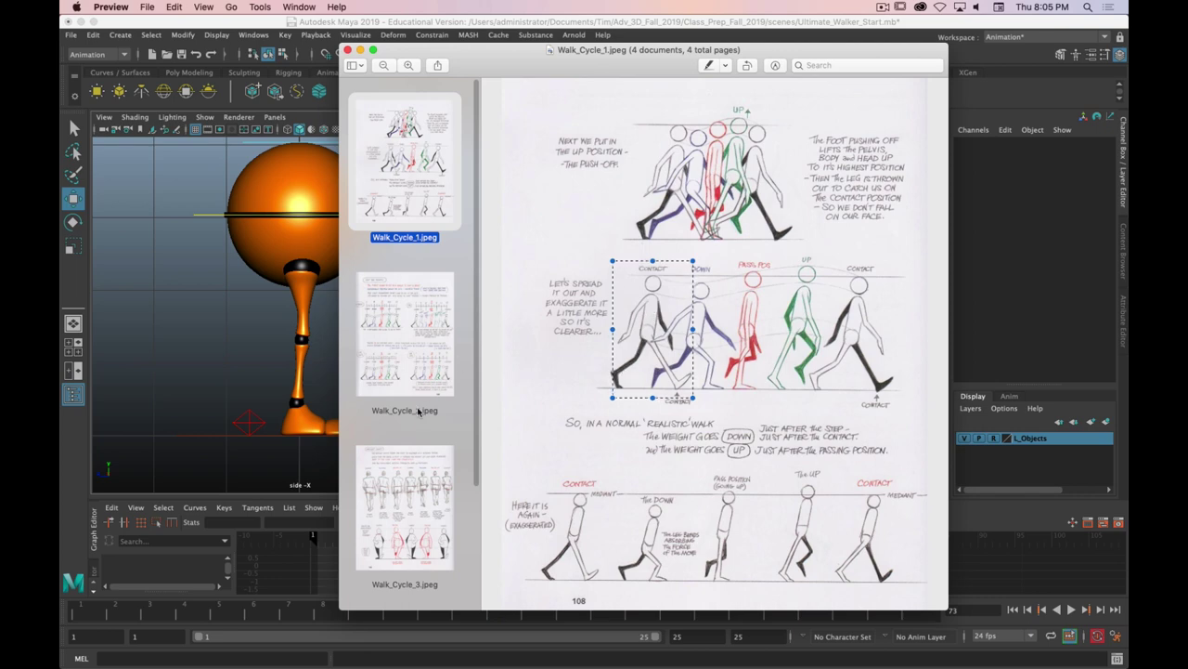
- Examine the weight-shift drawings in Walk_Cycle_3.jpeg and the walk poses in Walk_Cycle_1.jpeg, and close the Preview window
click(394, 501)
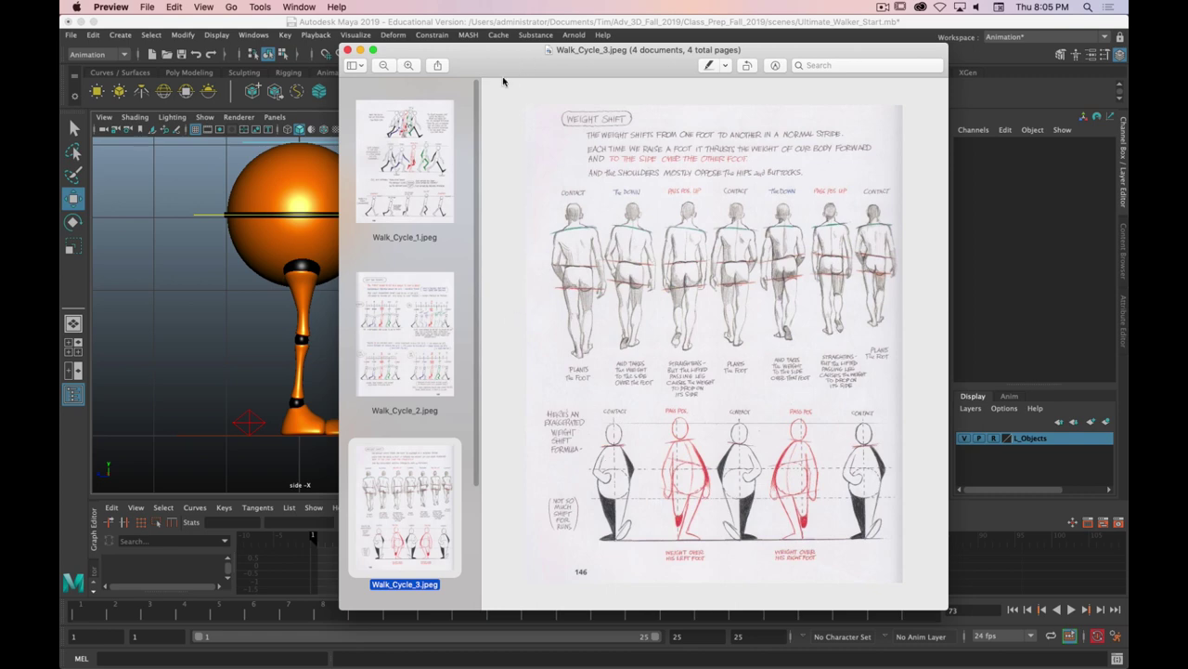
click(403, 151)
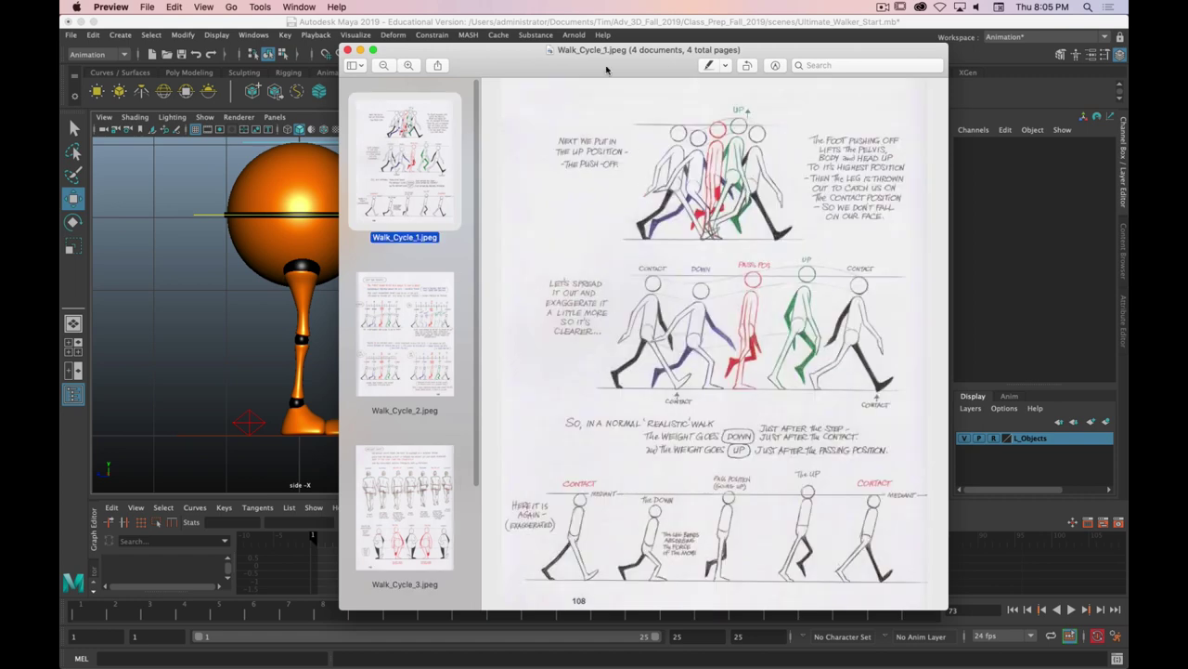
key(super+w)
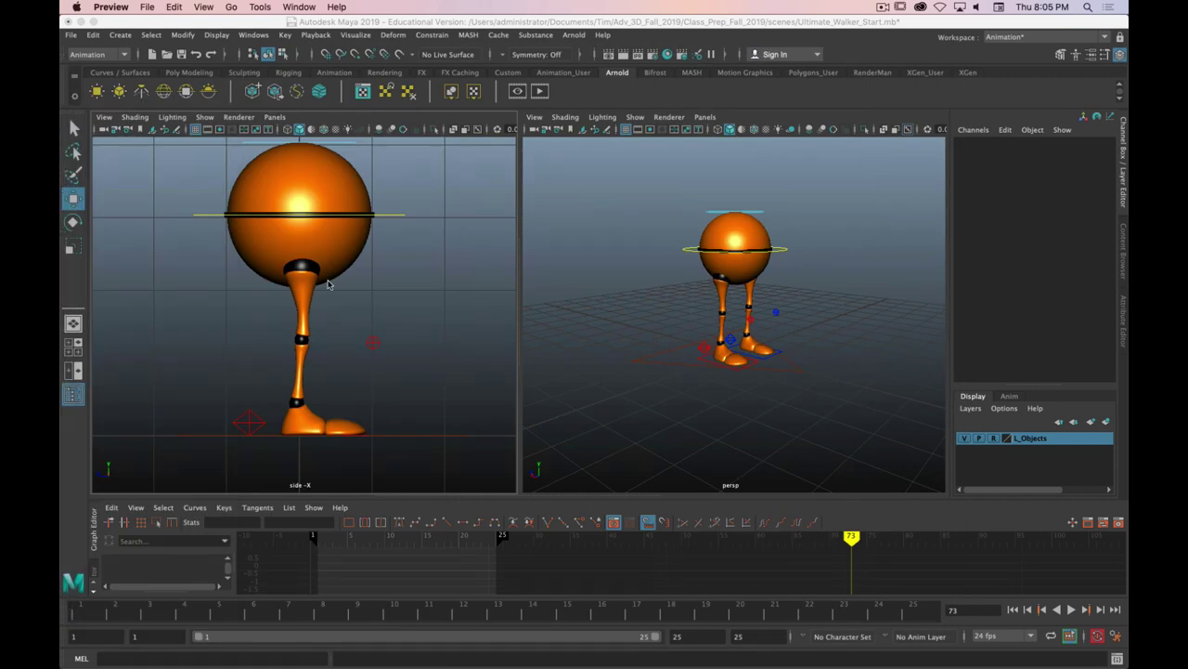
- Move the CTRL_Main body control down to about -0.184 in Translate Y and to about -0.307 in Translate Z
alt+middle_drag(416, 257, 424, 257)
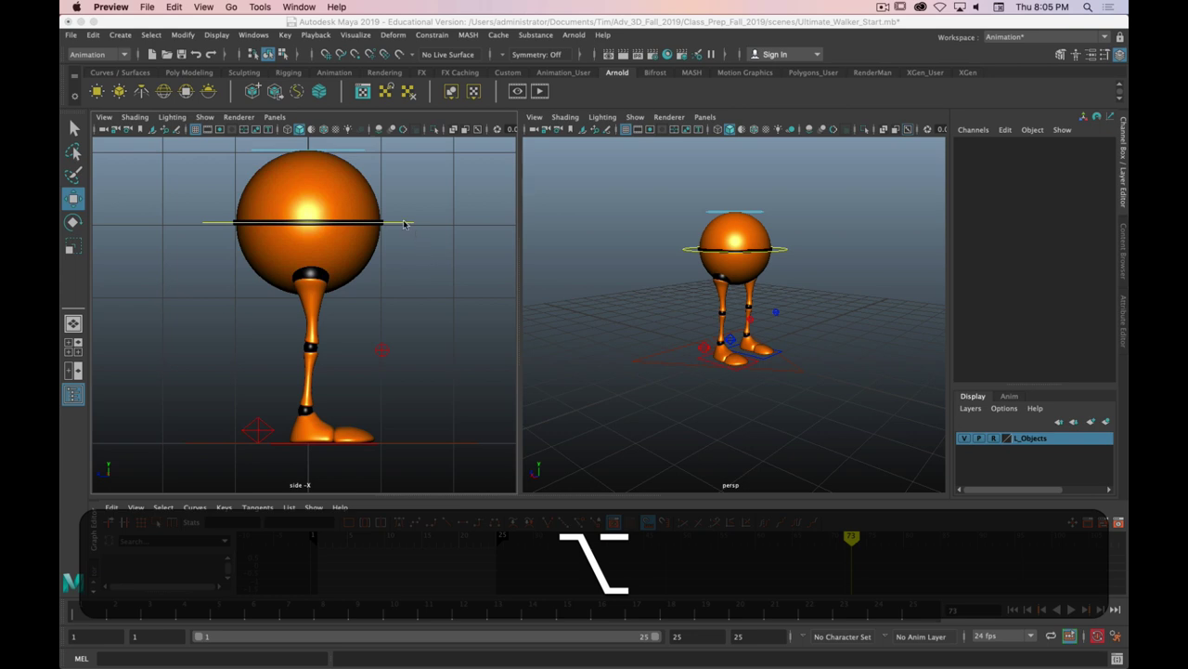
click(404, 223)
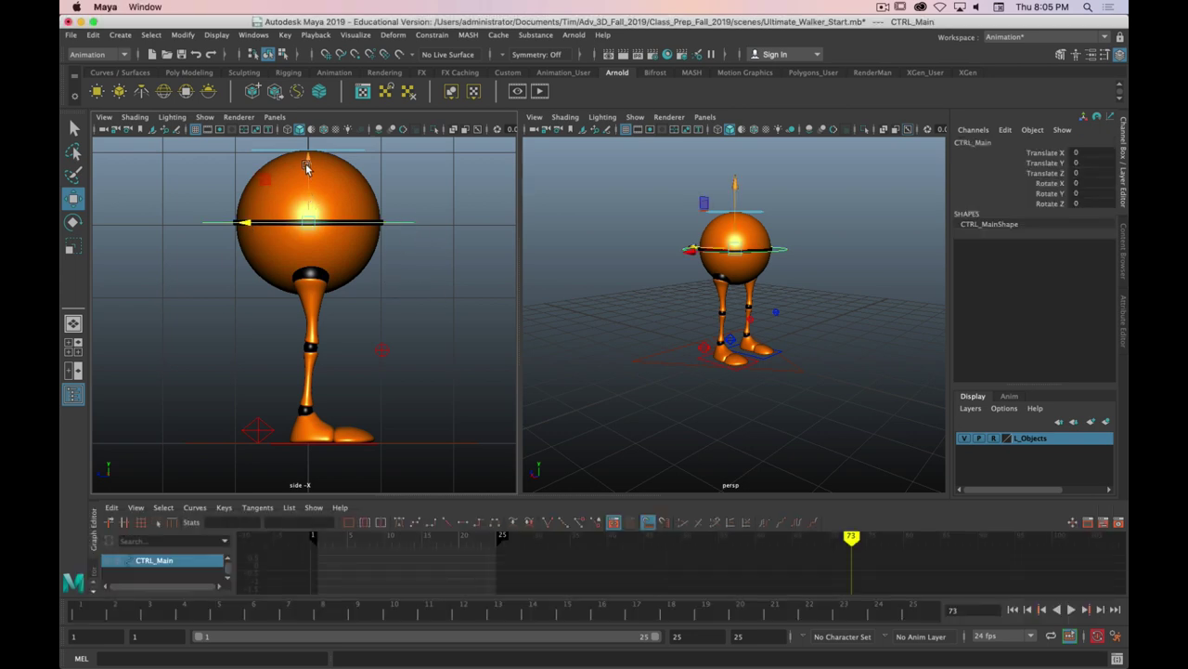
drag(306, 165, 310, 181)
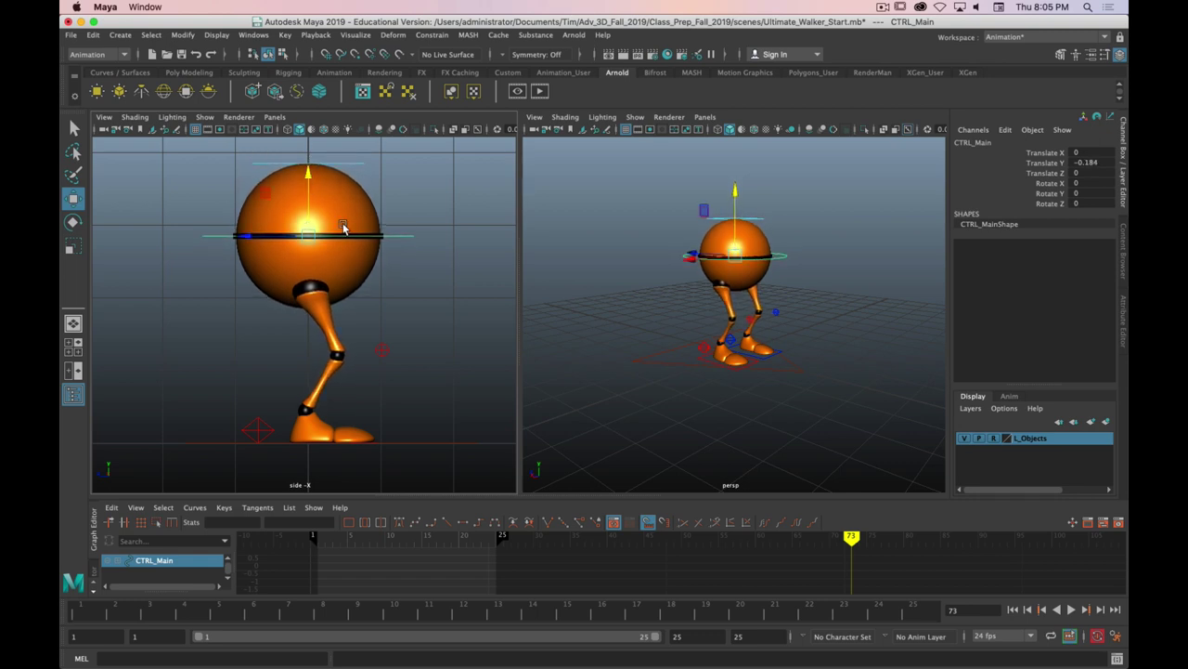
drag(249, 236, 274, 240)
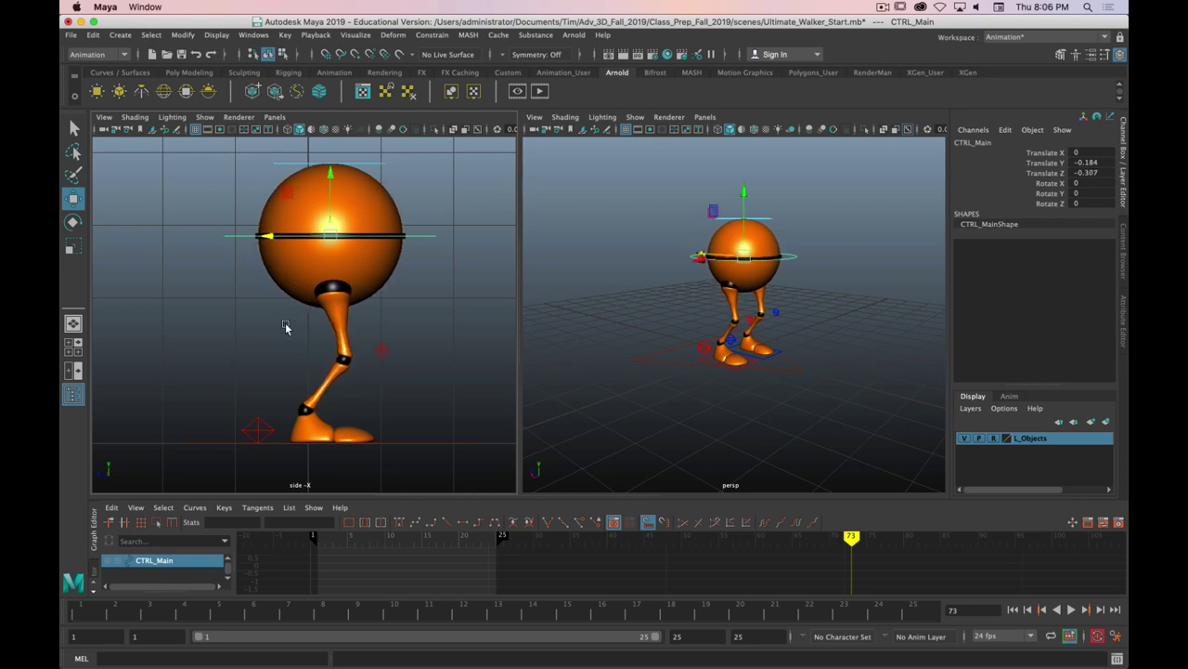
- Rotate CTRL_Main to lean the body forward about -4.9 degrees in X and twist it about 11.7 degrees in Y
key(r)
key(e)
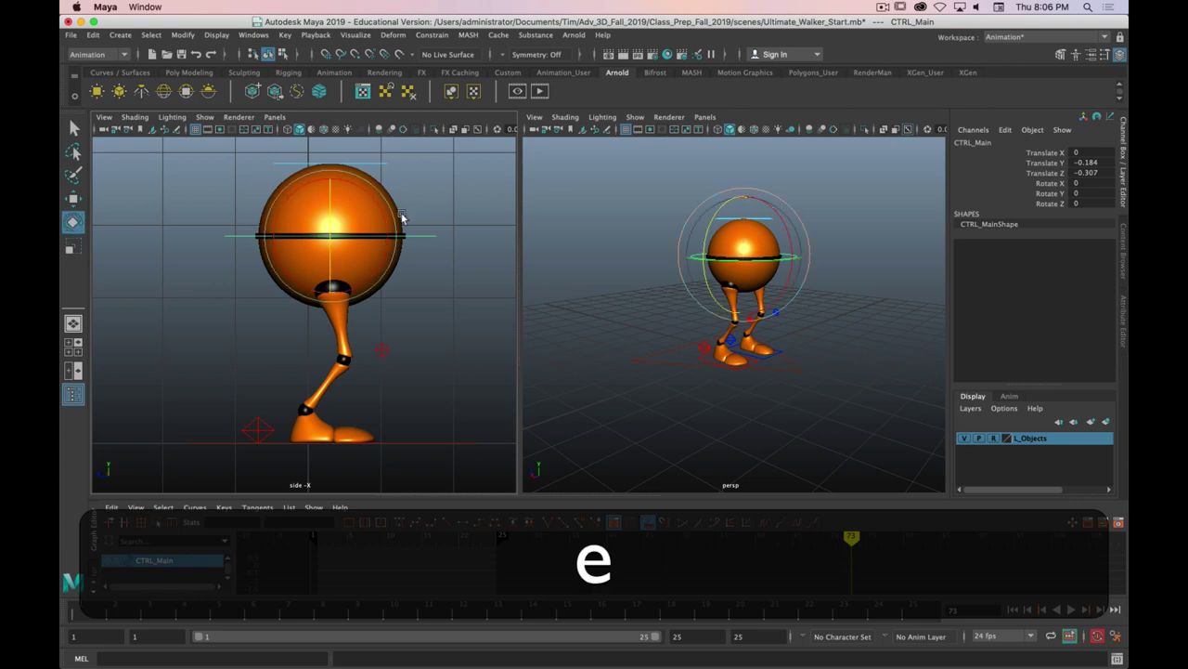
drag(385, 214, 387, 219)
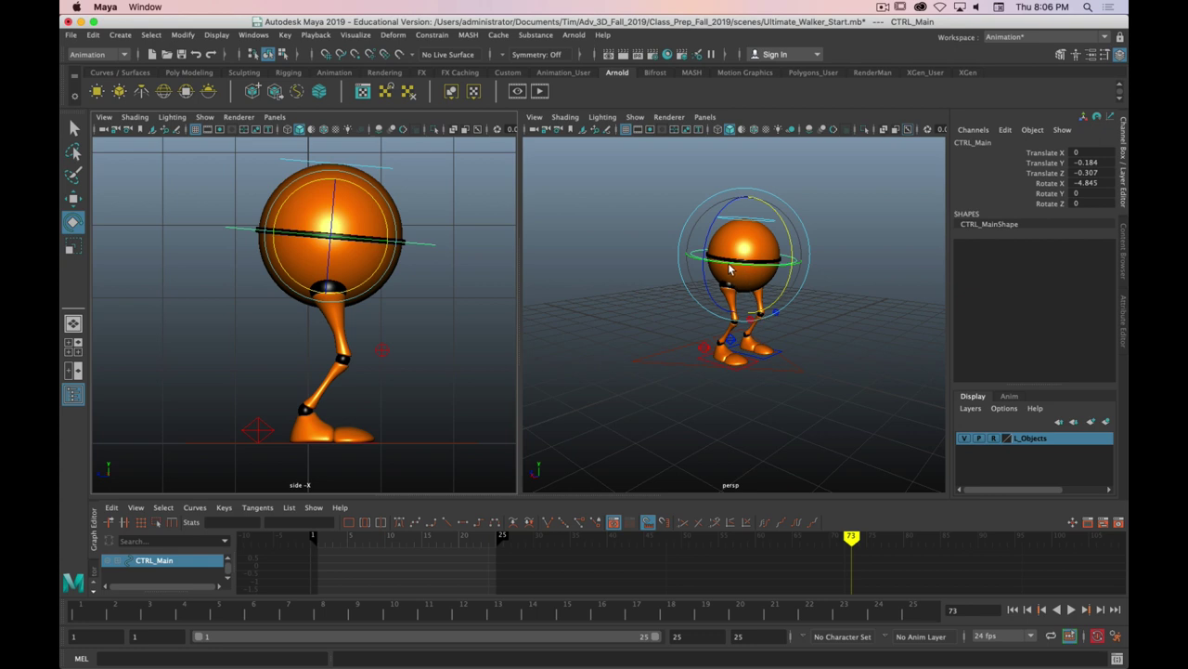
drag(730, 269, 744, 268)
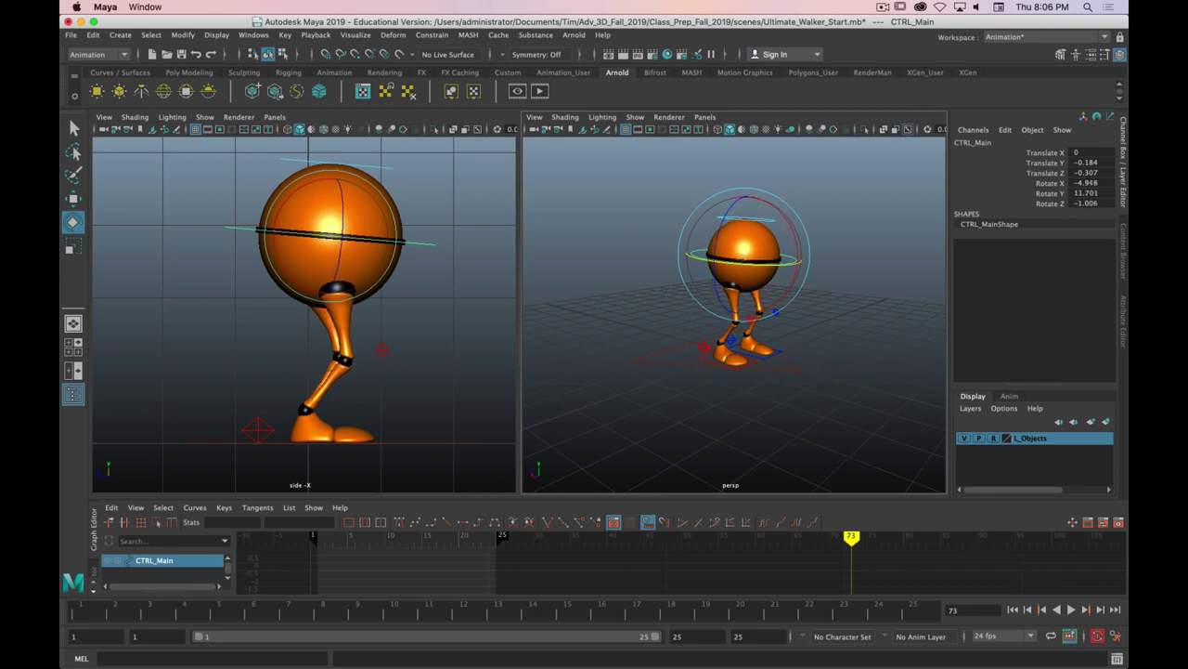
- Check the hip tilt in Walk_Cycle_3.jpeg in Preview, and in Maya tilt CTRL_Main sideways to about -4.2 degrees in Rotate Z
key(super+Tab)
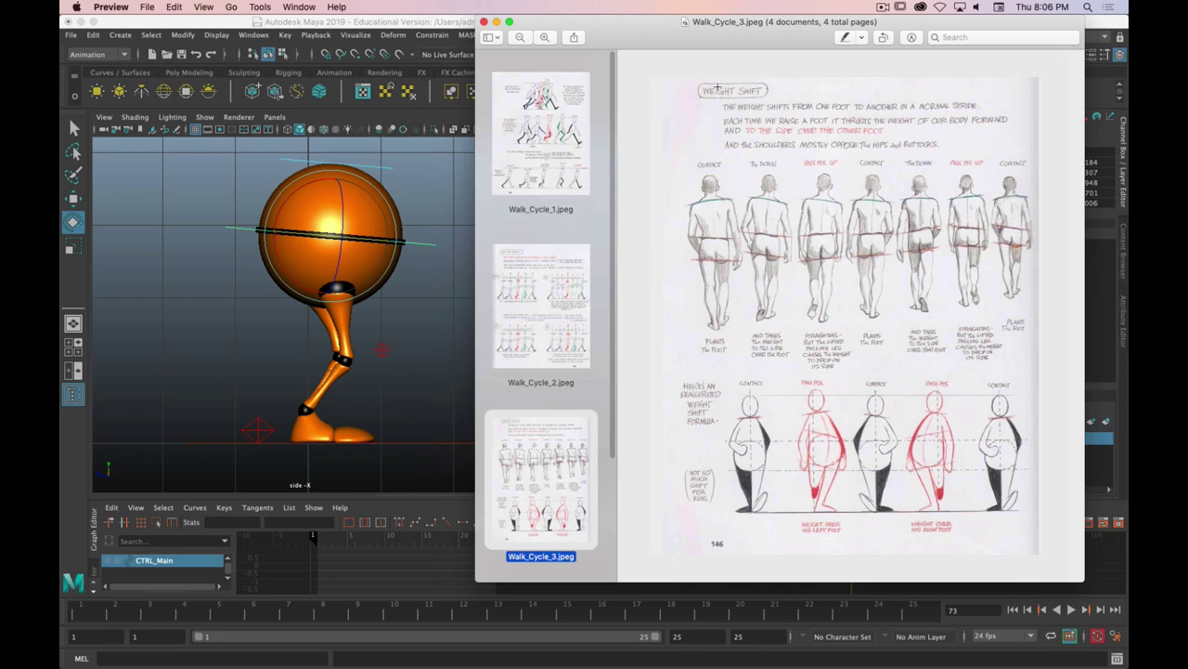
click(343, 199)
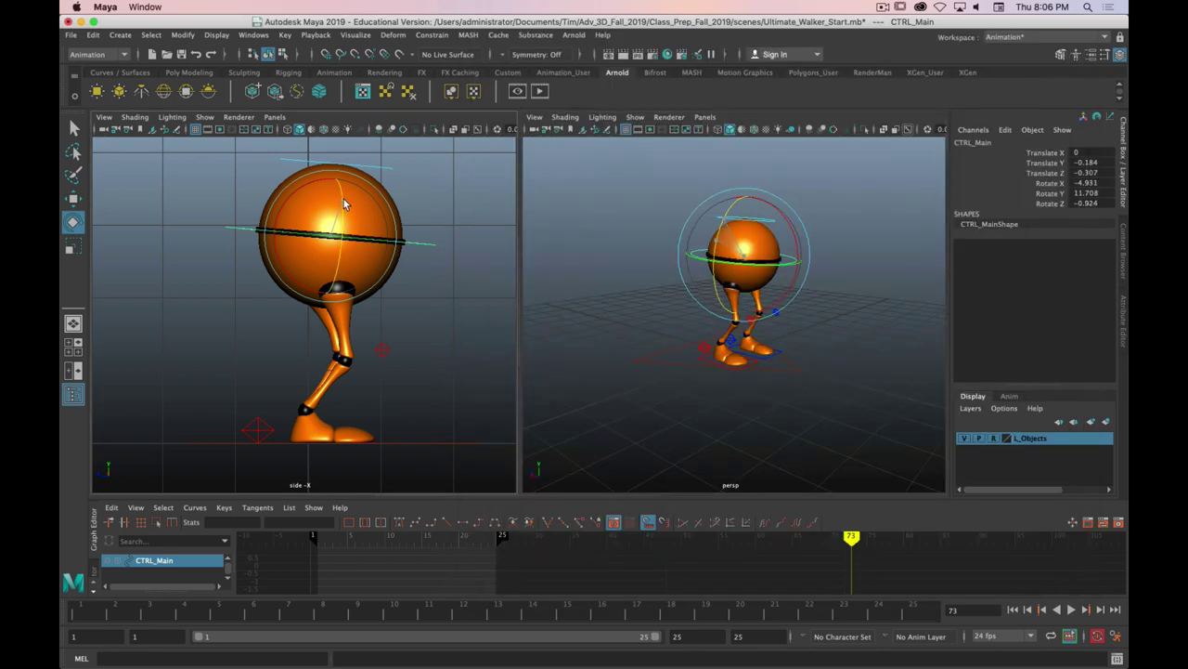
key(ctrl+z)
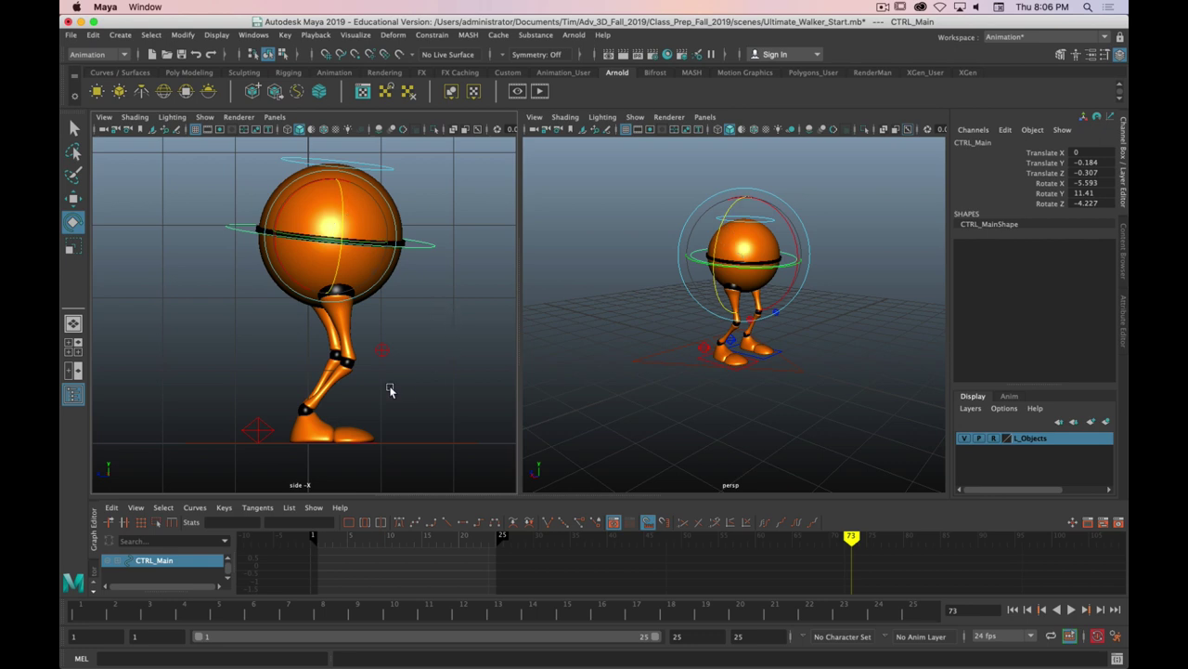
- Consult the contact pose in Walk_Cycle_1.jpeg in Preview and move the walker's right heel control forward to about 1.315 in Translate Z
click(702, 349)
key(super+Tab)
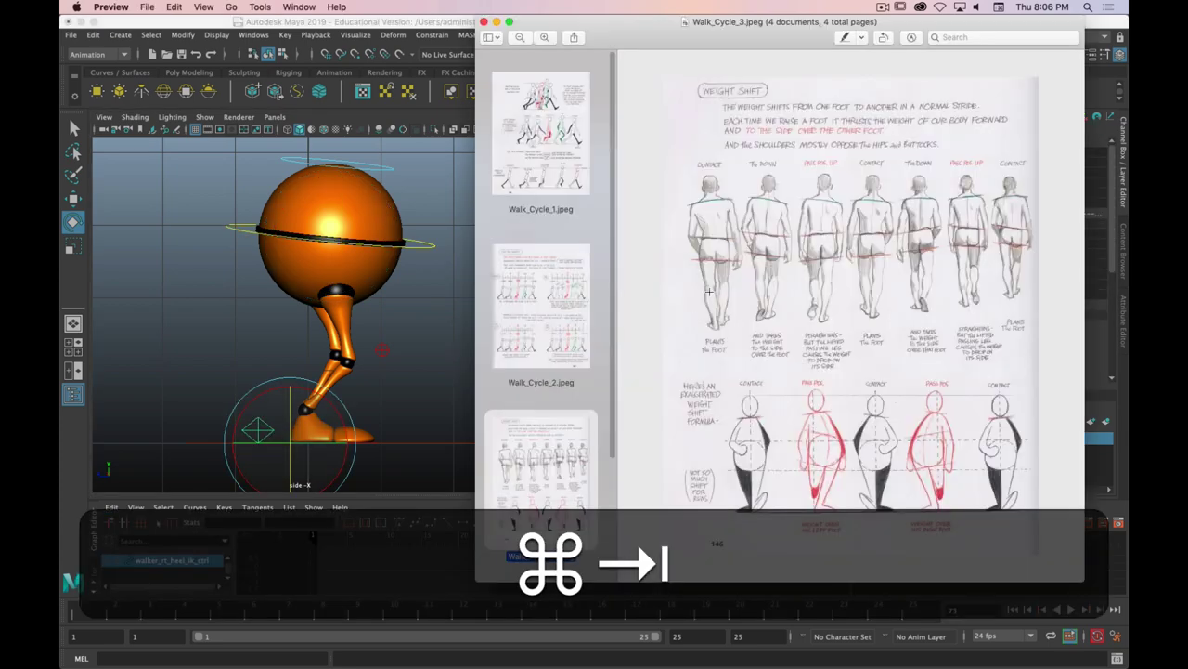
click(562, 146)
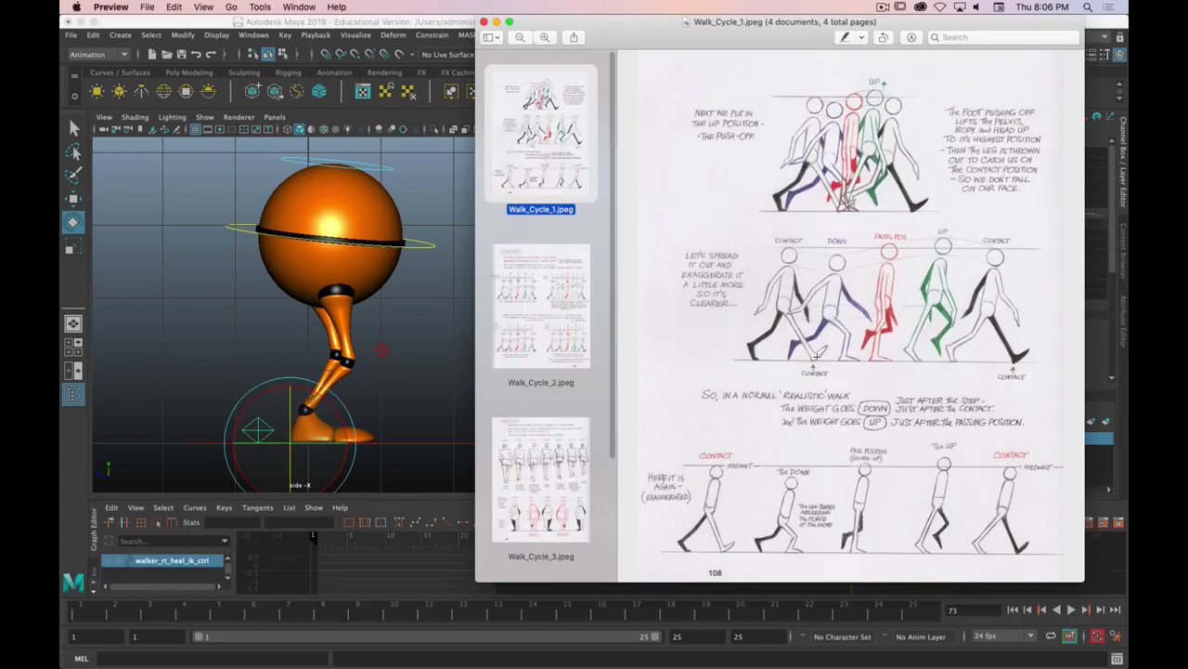
drag(761, 40, 275, 54)
key(super+w)
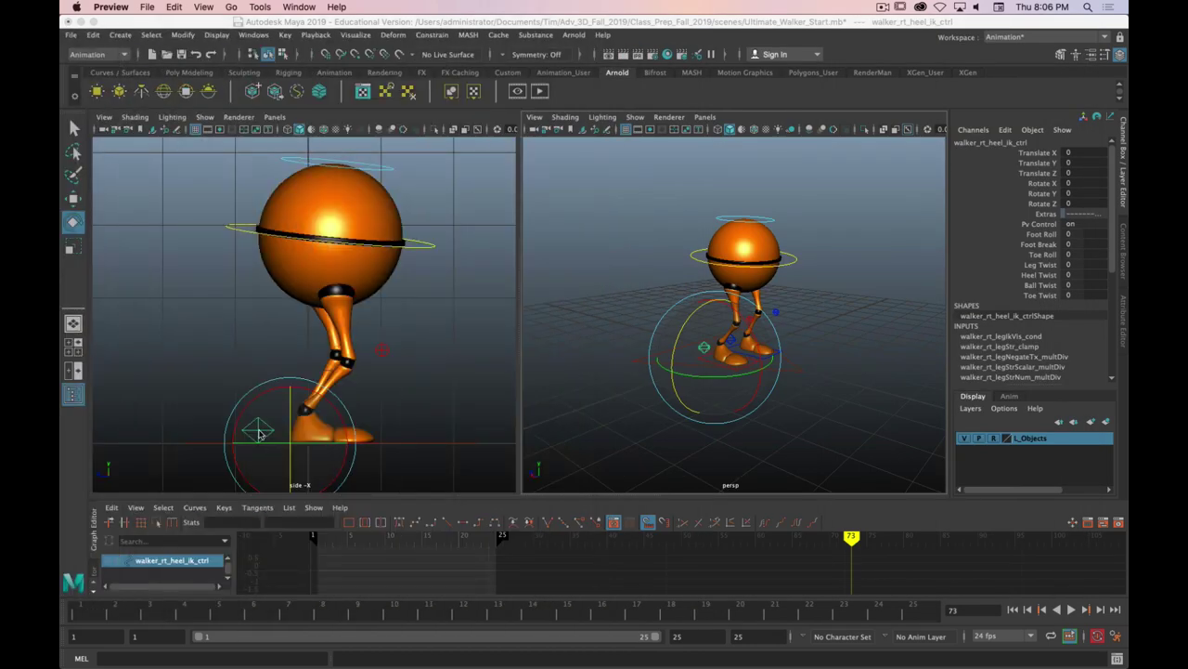
drag(264, 436, 287, 438)
key(z)
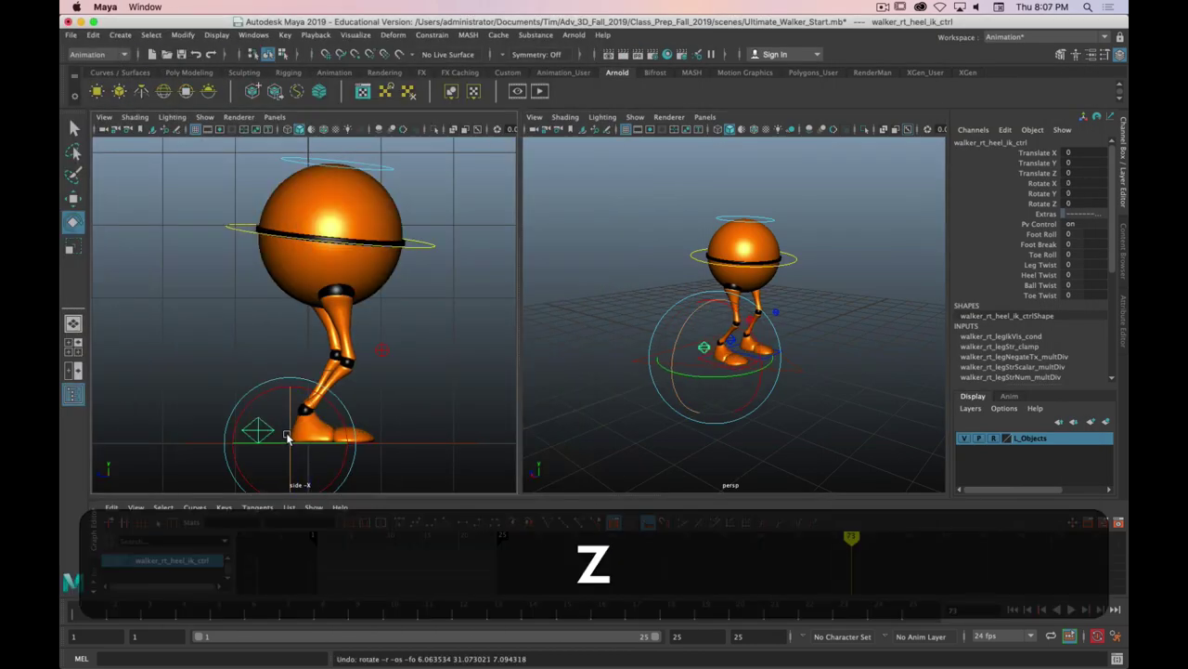
key(w)
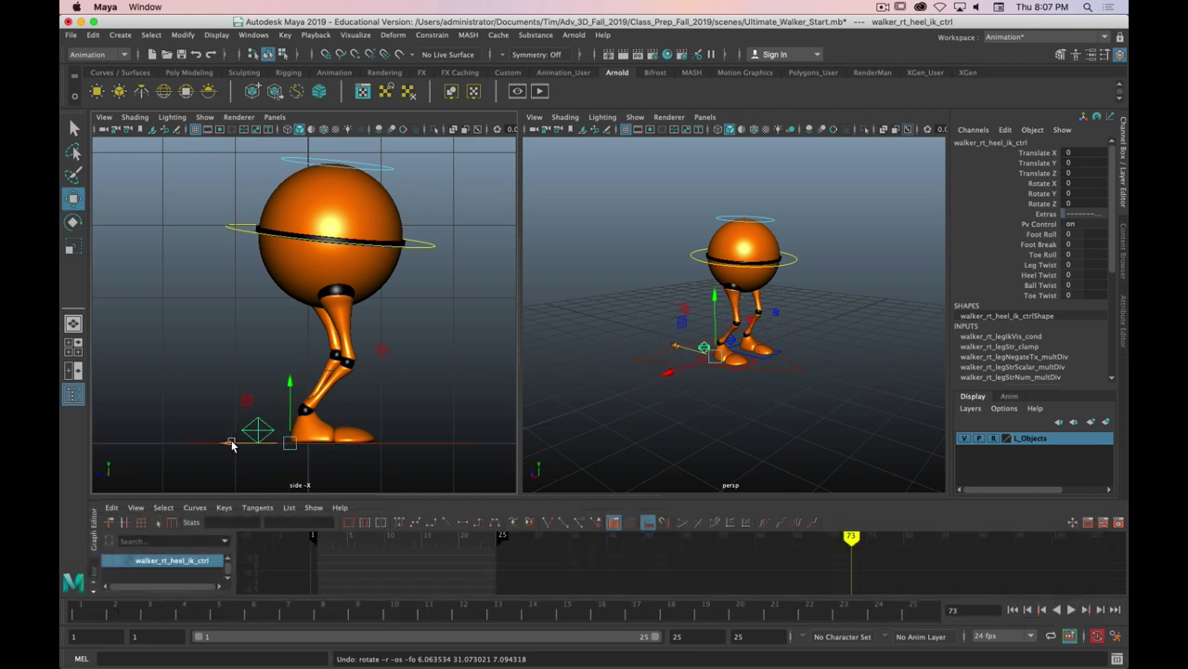
drag(231, 441, 328, 438)
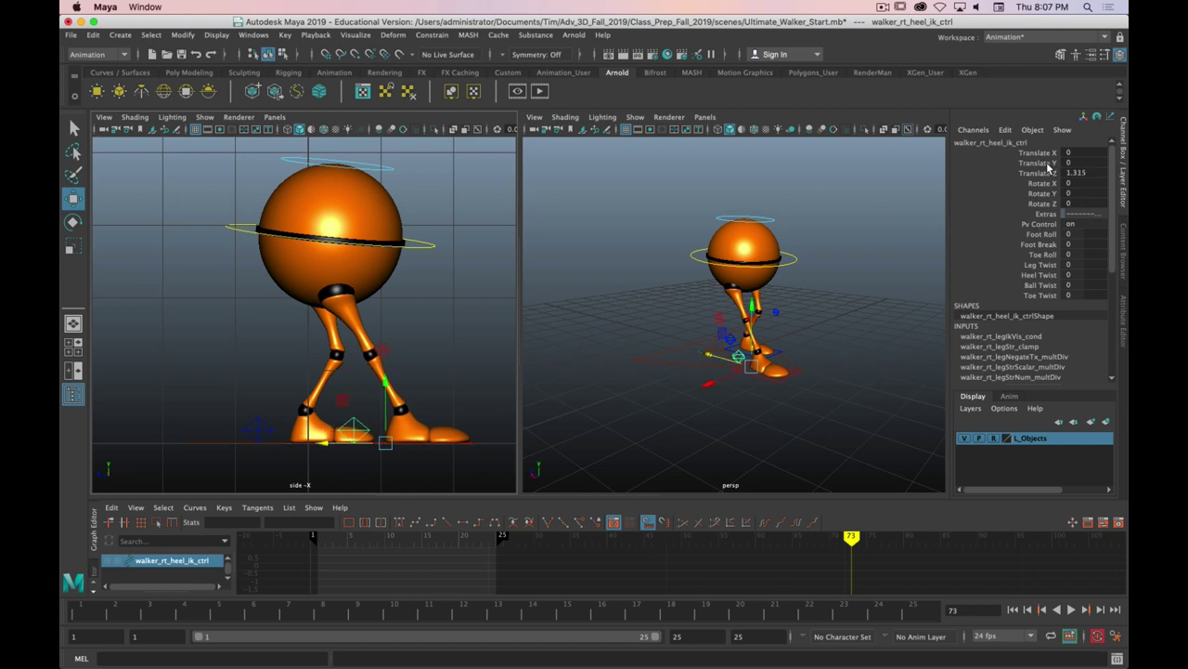
- Set the right heel control's Foot Roll to about -29 to raise the toes, and move the foot slightly farther forward
click(1043, 235)
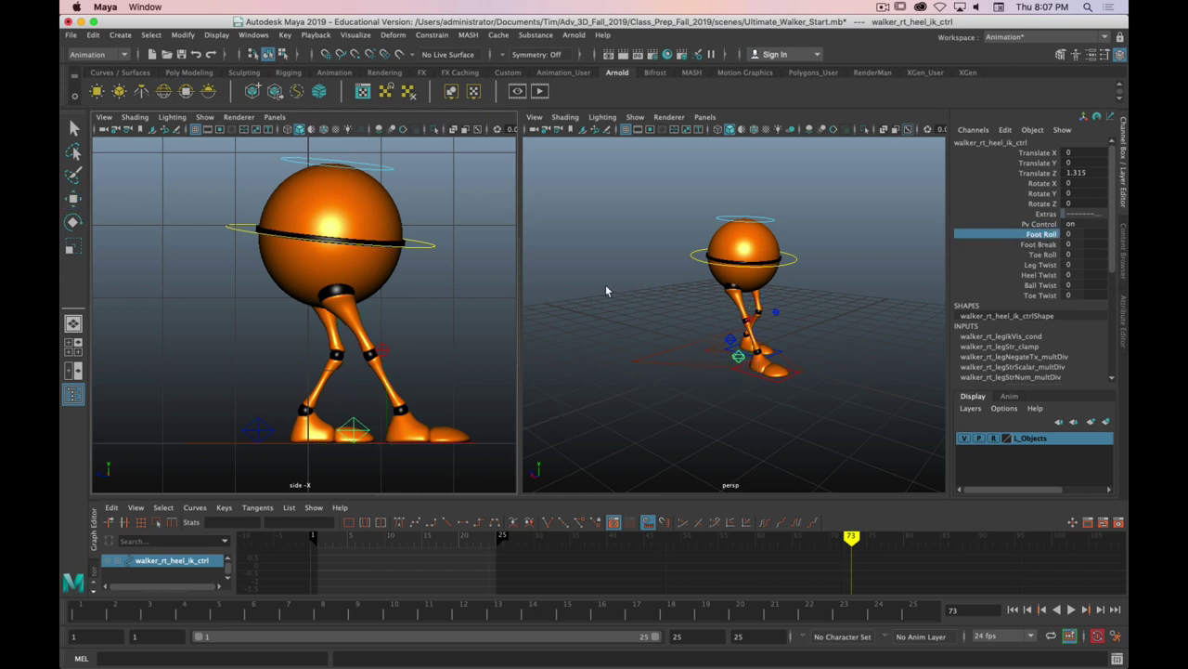
middle_drag(631, 294, 443, 321)
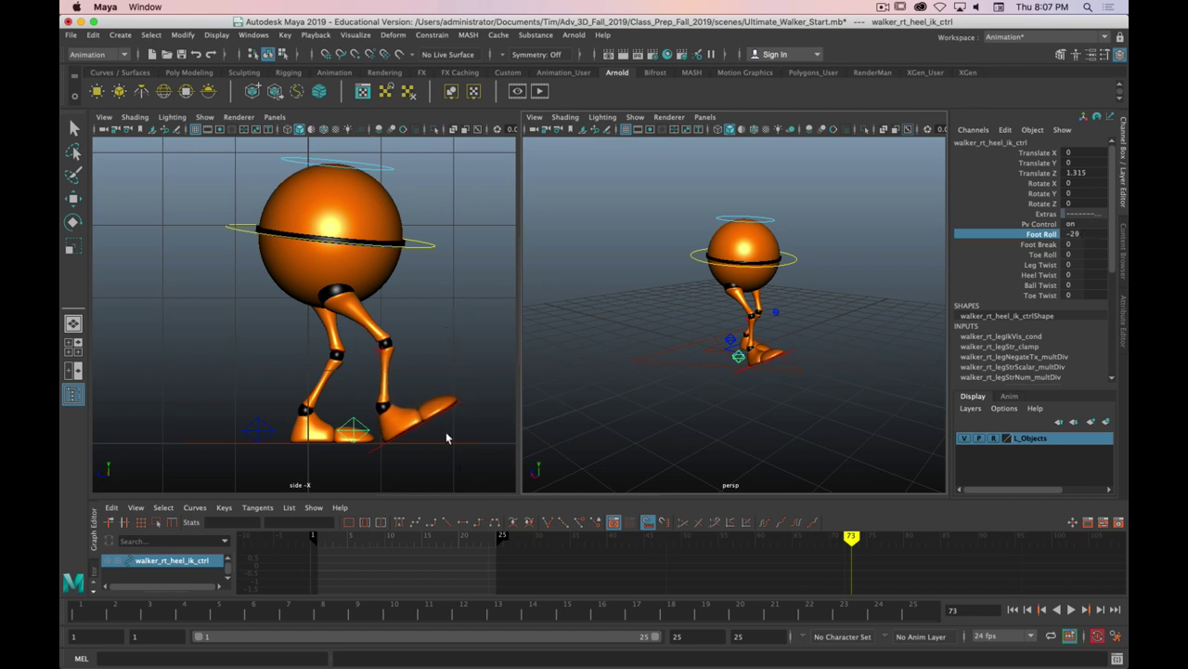
key(w)
middle_drag(328, 447, 351, 447)
- Select both knee pole vector controls and move them forward together to about 0.253 in Translate Z
click(382, 350)
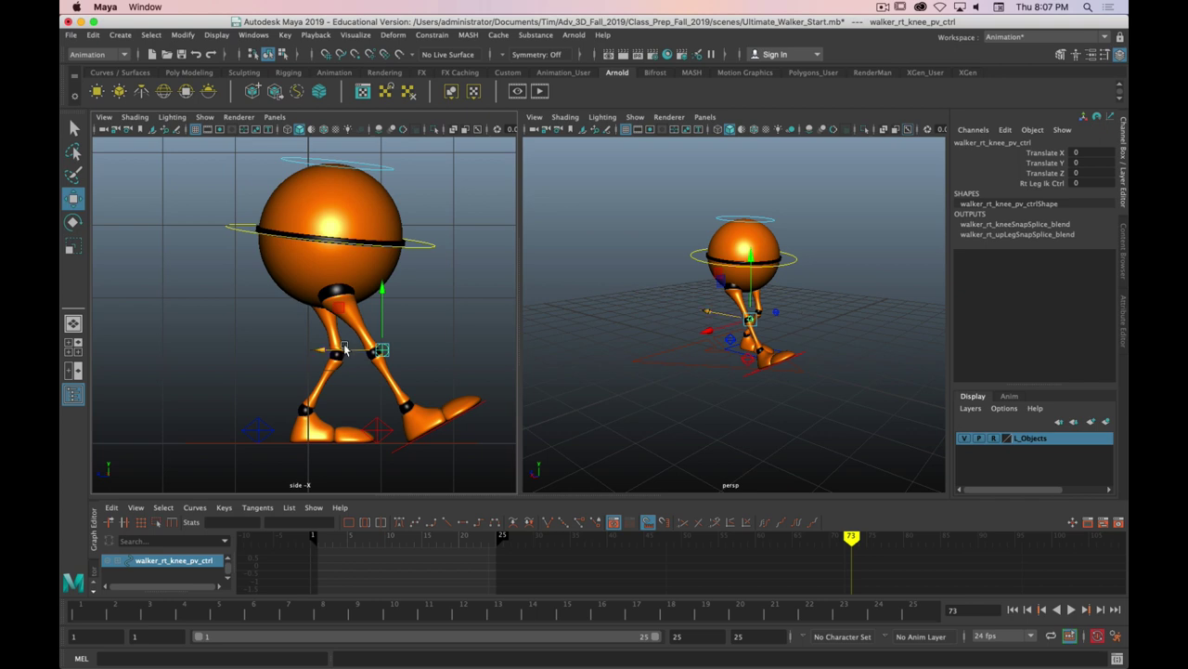
drag(332, 351, 316, 355)
key(z)
key(z)
key(z)
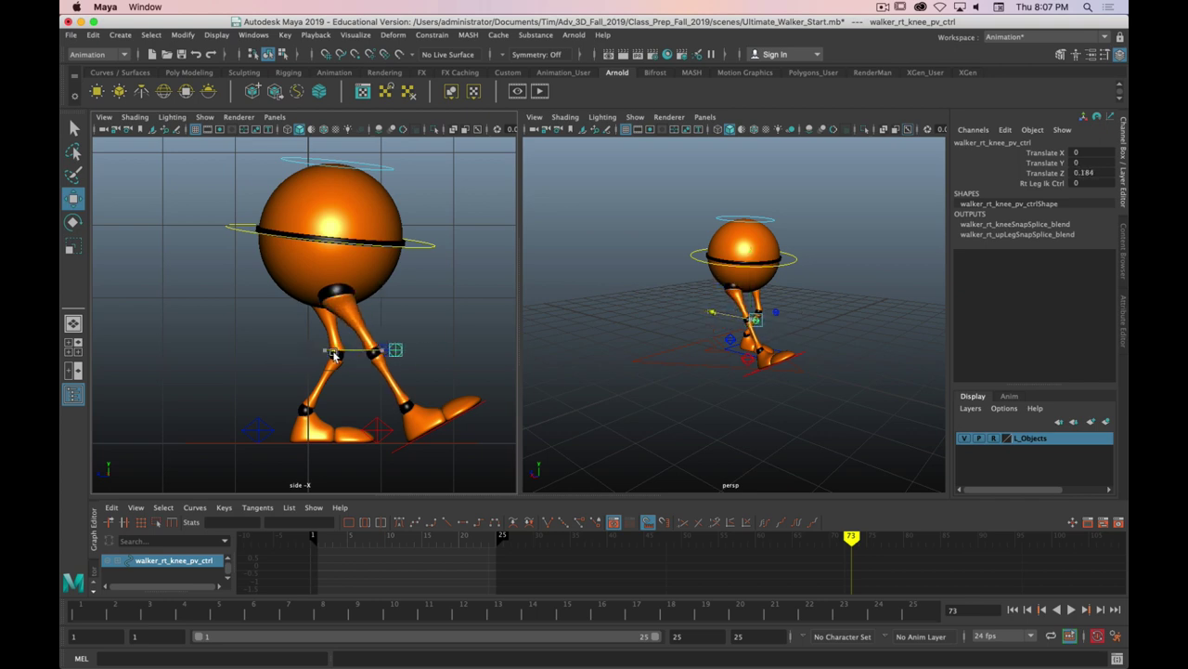
shift+click(777, 309)
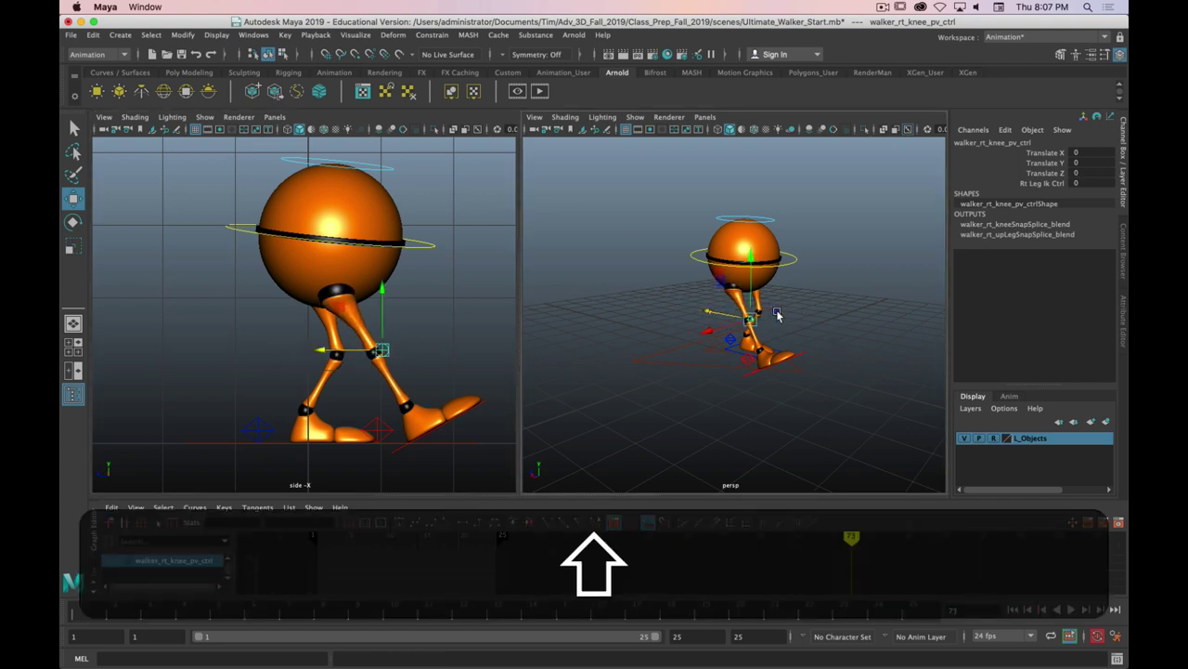
drag(727, 309, 740, 306)
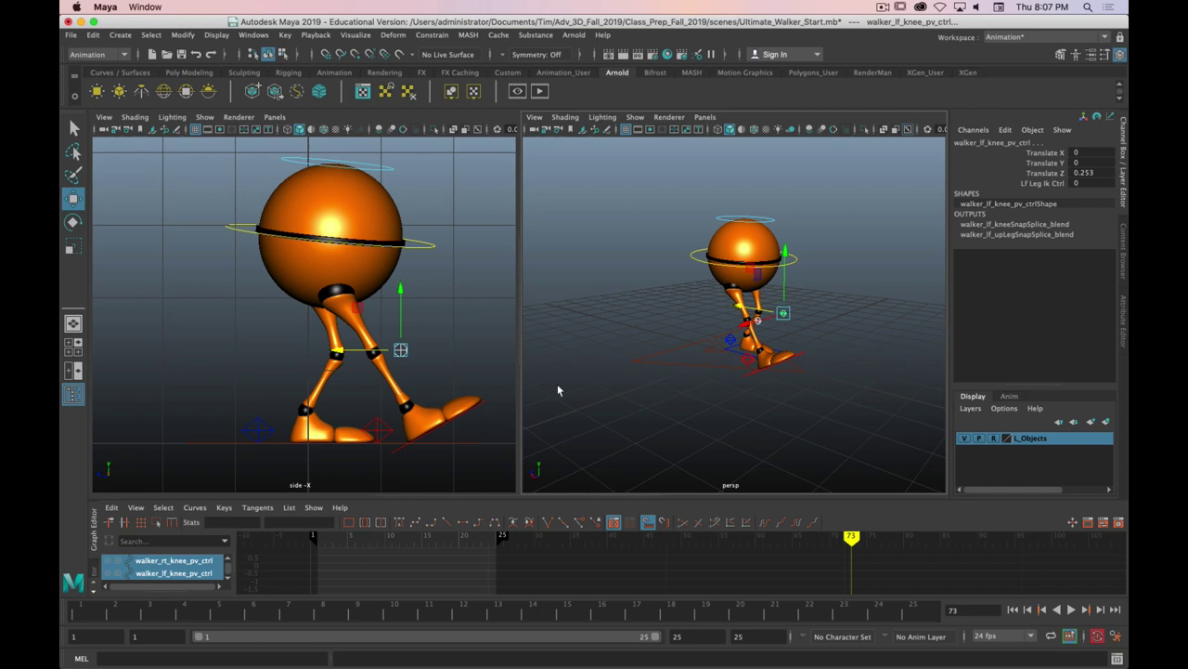
- Check the contact pose in Preview again and move the left heel control back to about -0.517 in Translate Z
click(255, 431)
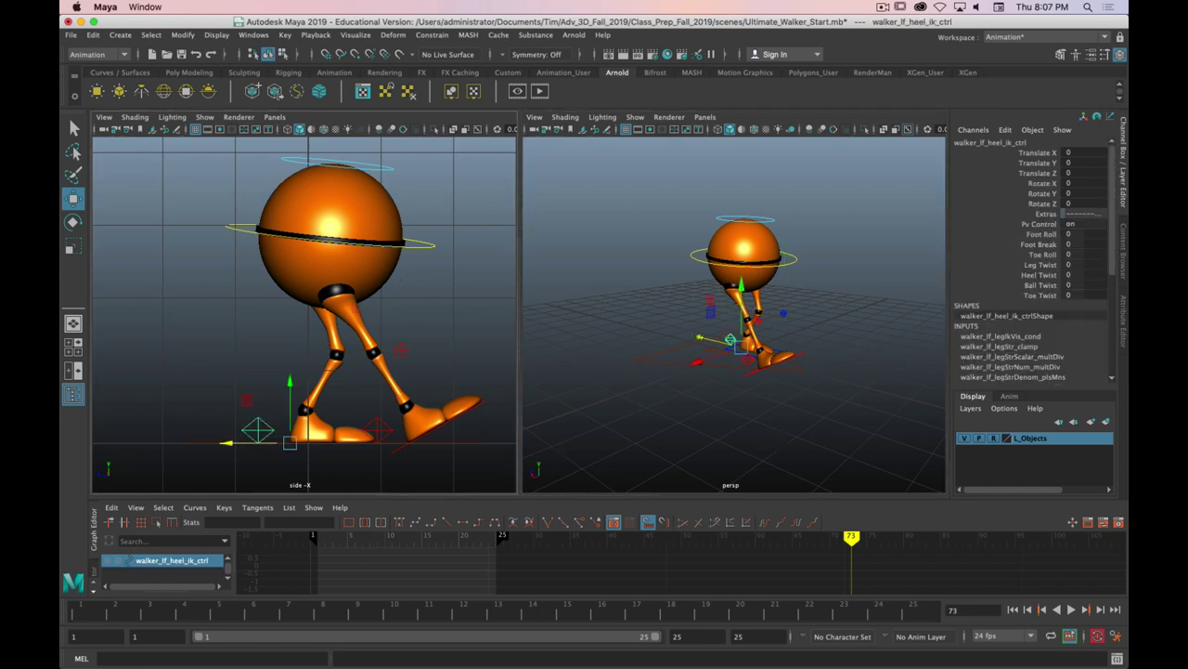
key(super+Tab)
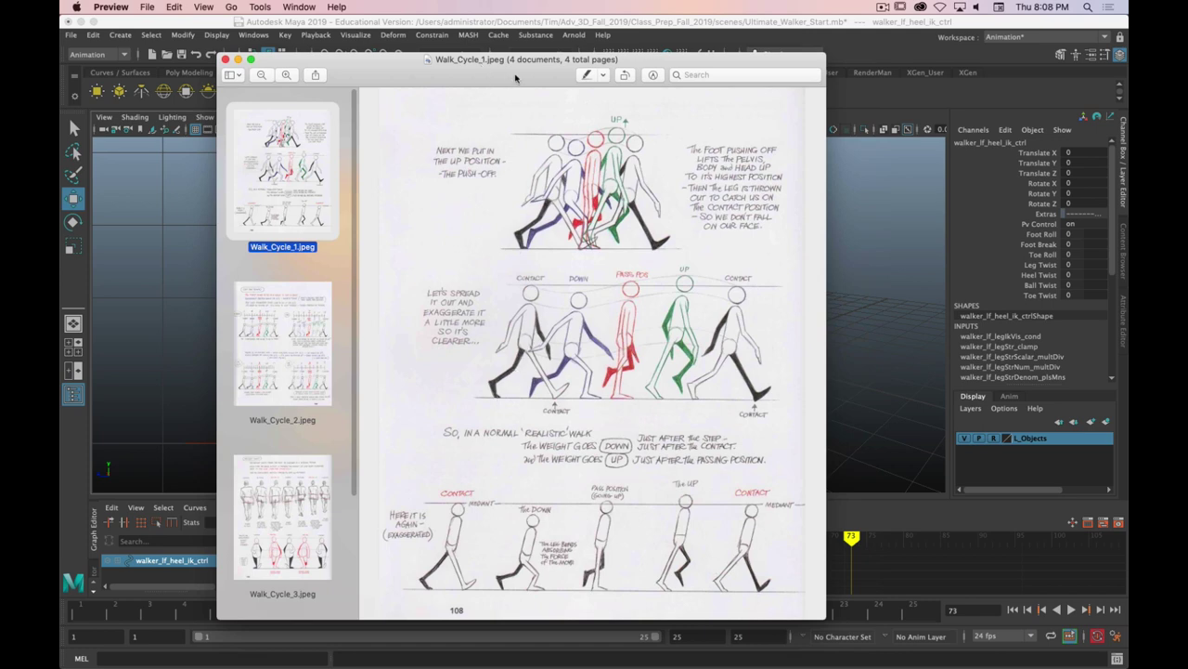
key(super+Tab)
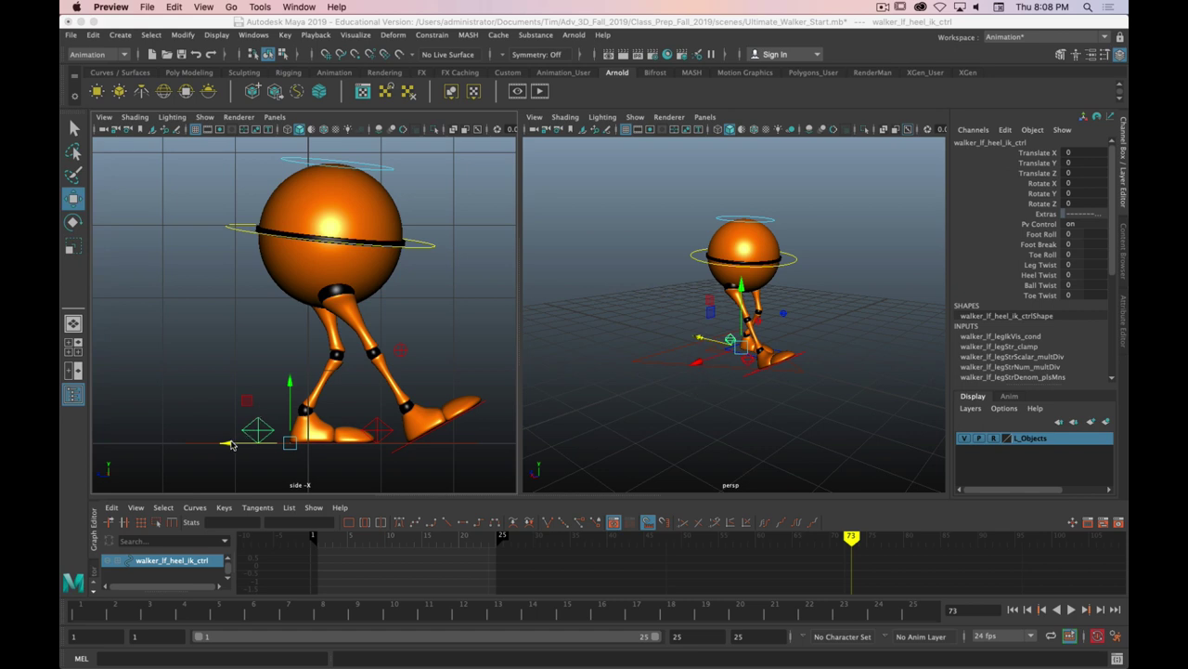
drag(231, 447, 190, 439)
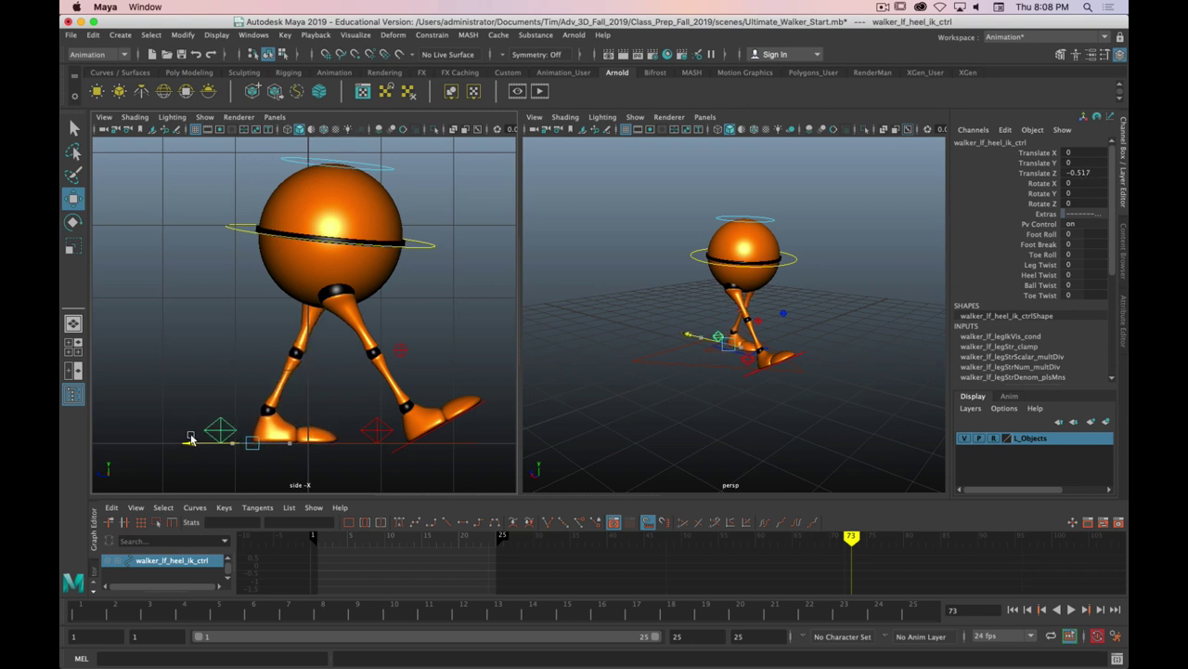
- Set both Foot Roll and Foot Break of the left heel control to about 59.9 to lift the rear heel
drag(1045, 234, 1035, 246)
middle_drag(626, 340, 999, 383)
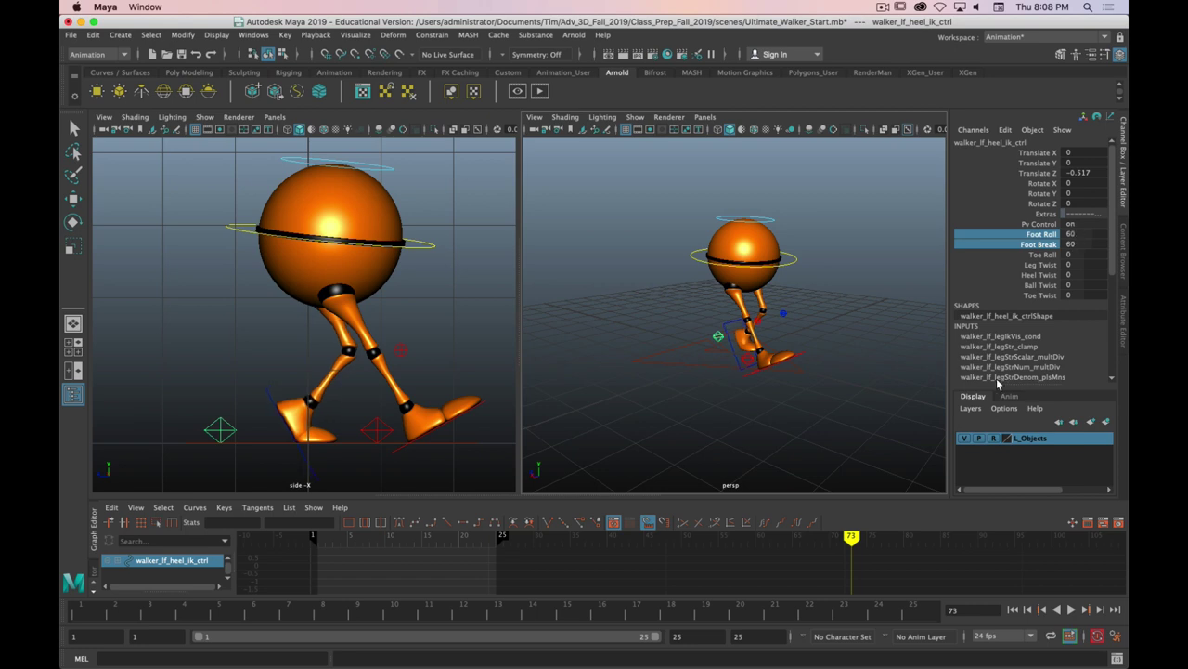
middle_drag(998, 384, 997, 383)
- Move the left heel control farther back to about -1.254 in Translate Z to straighten the rear leg
key(w)
click(223, 427)
click(227, 435)
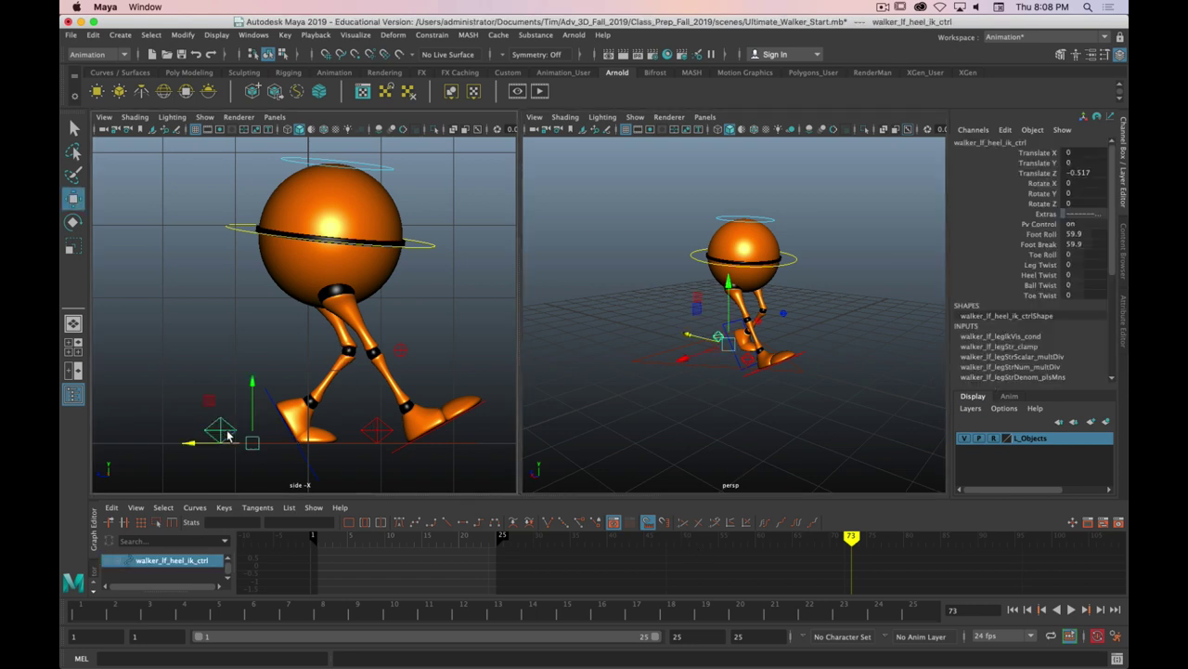
drag(188, 444, 137, 437)
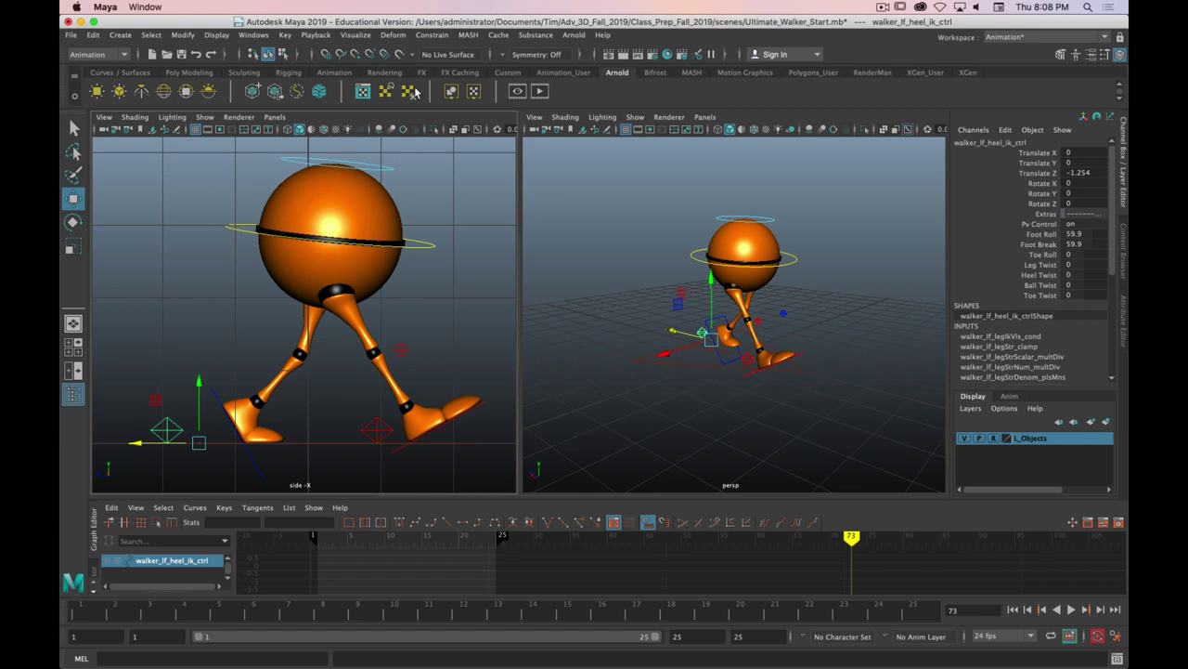
- Switch the side viewport to the front orthographic view and frame the whole rig
alt+drag(840, 378, 761, 327)
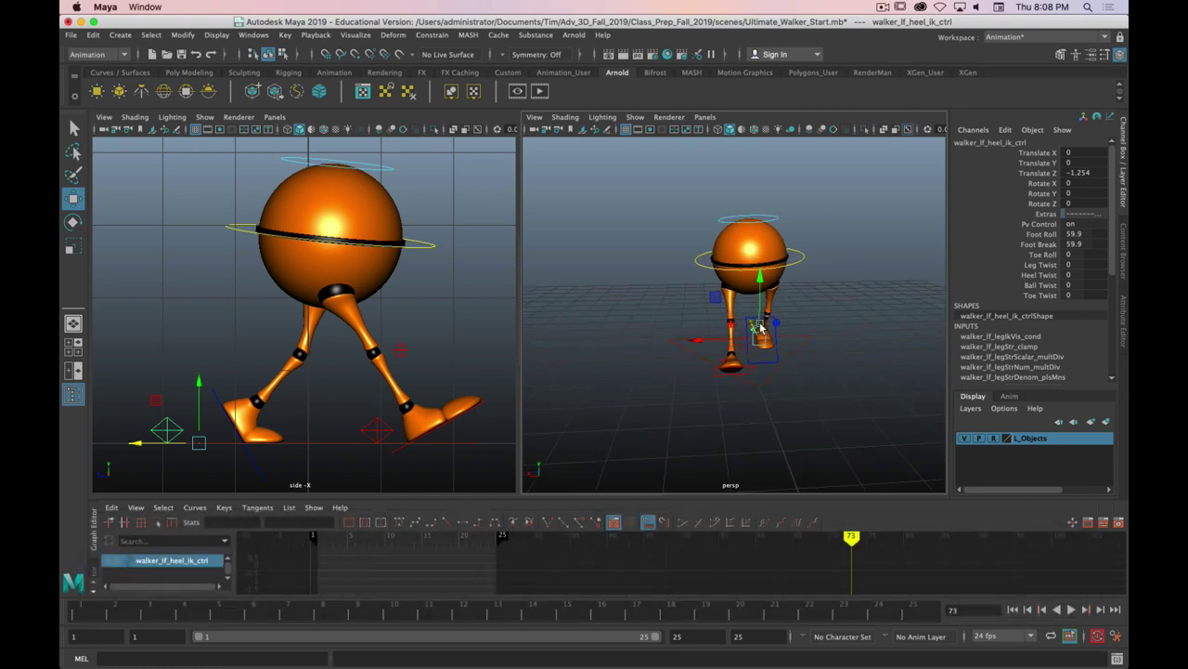
scroll(774, 369, down, 2)
scroll(786, 362, up, 2)
alt+drag(786, 361, 811, 350)
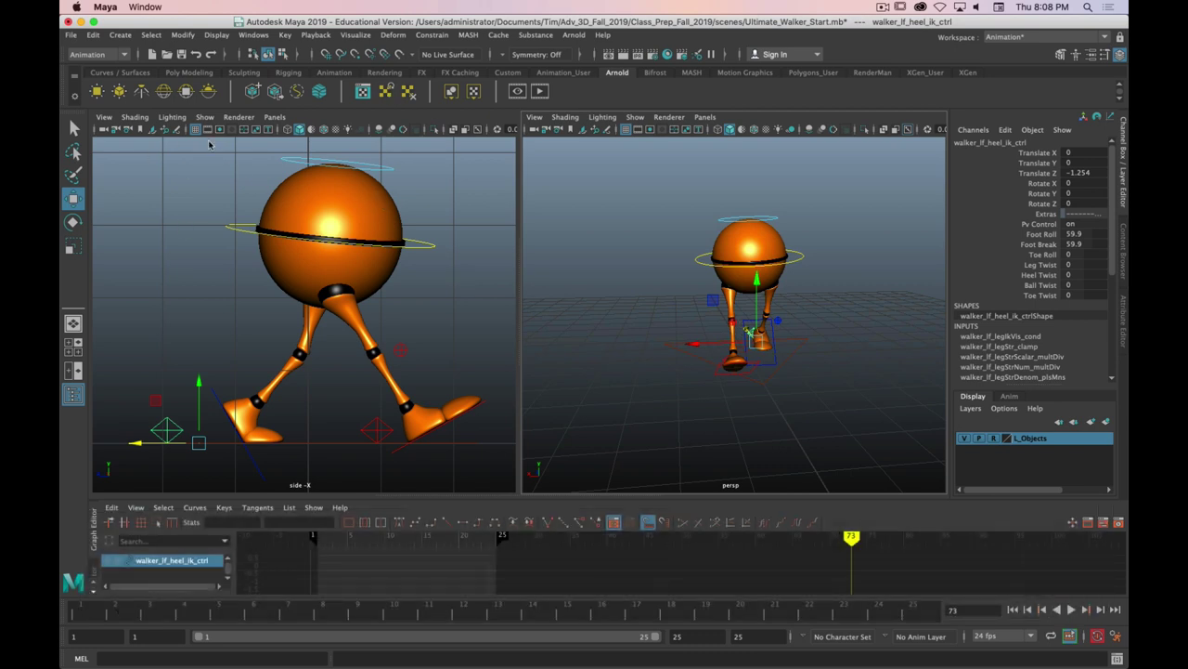
click(275, 117)
mouse_move(307, 155)
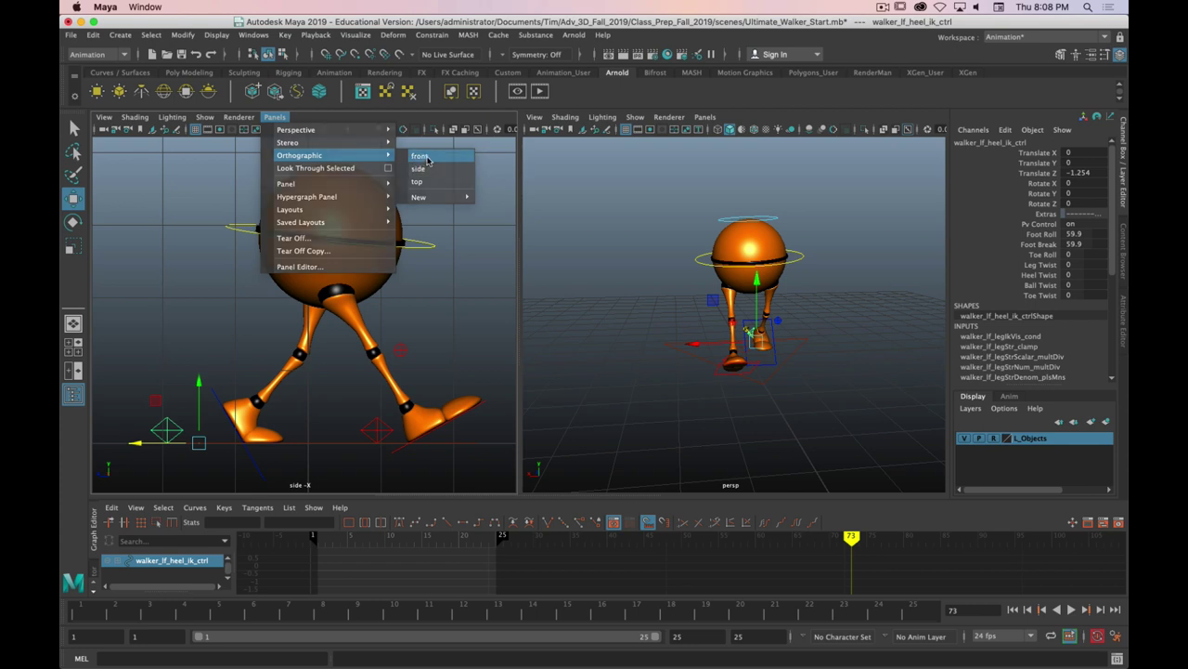
click(419, 156)
key(space)
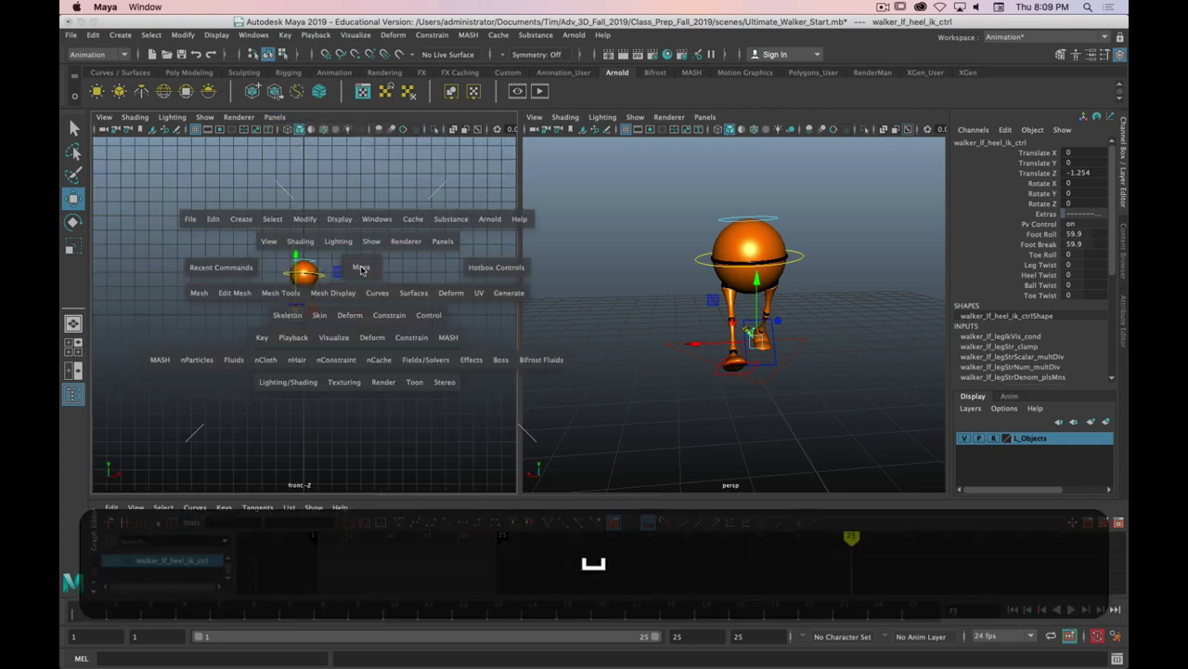
drag(361, 268, 349, 307)
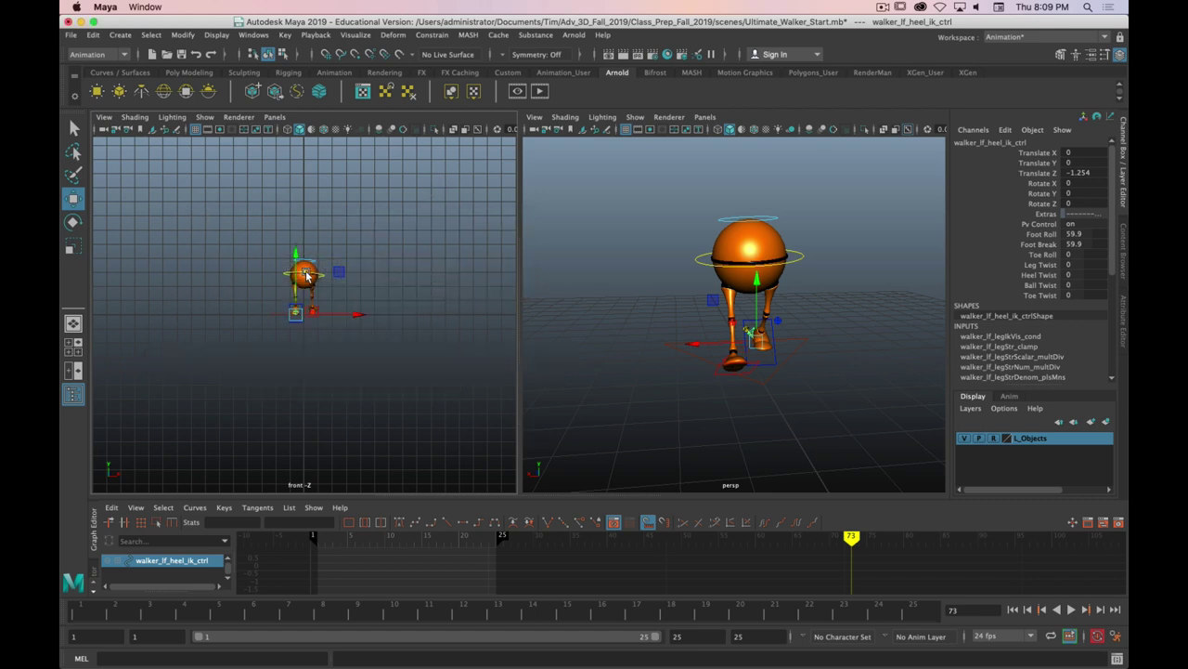
key(a)
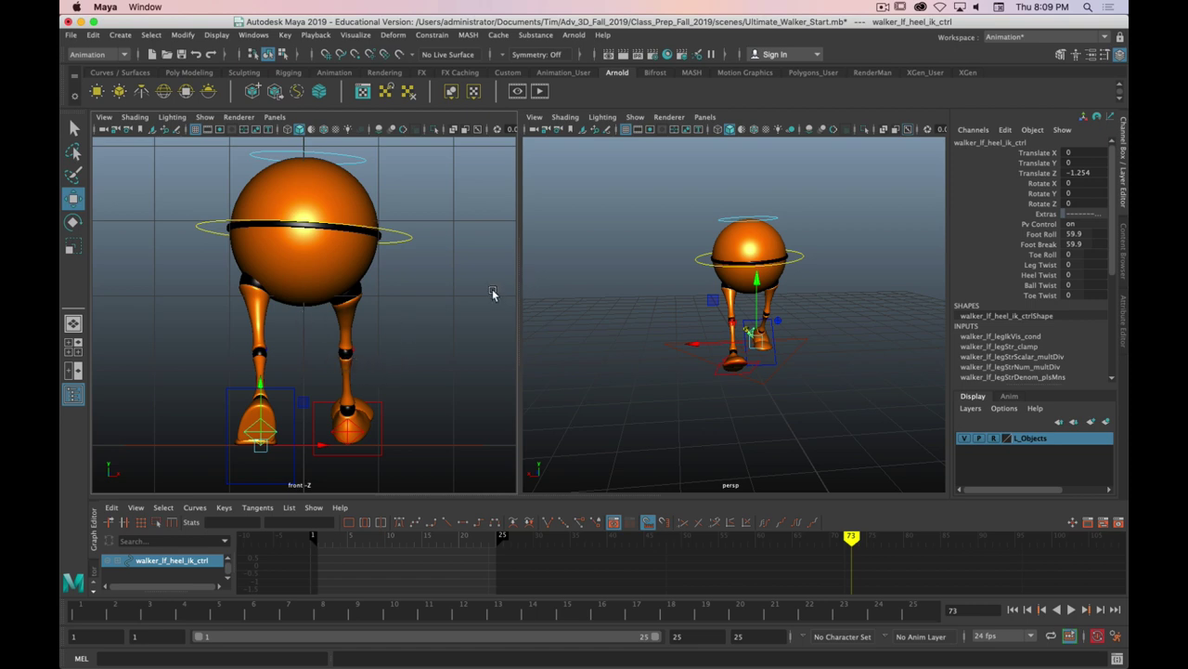
- Change the front viewport to the back view and frame the whole rig
key(space)
click(459, 252)
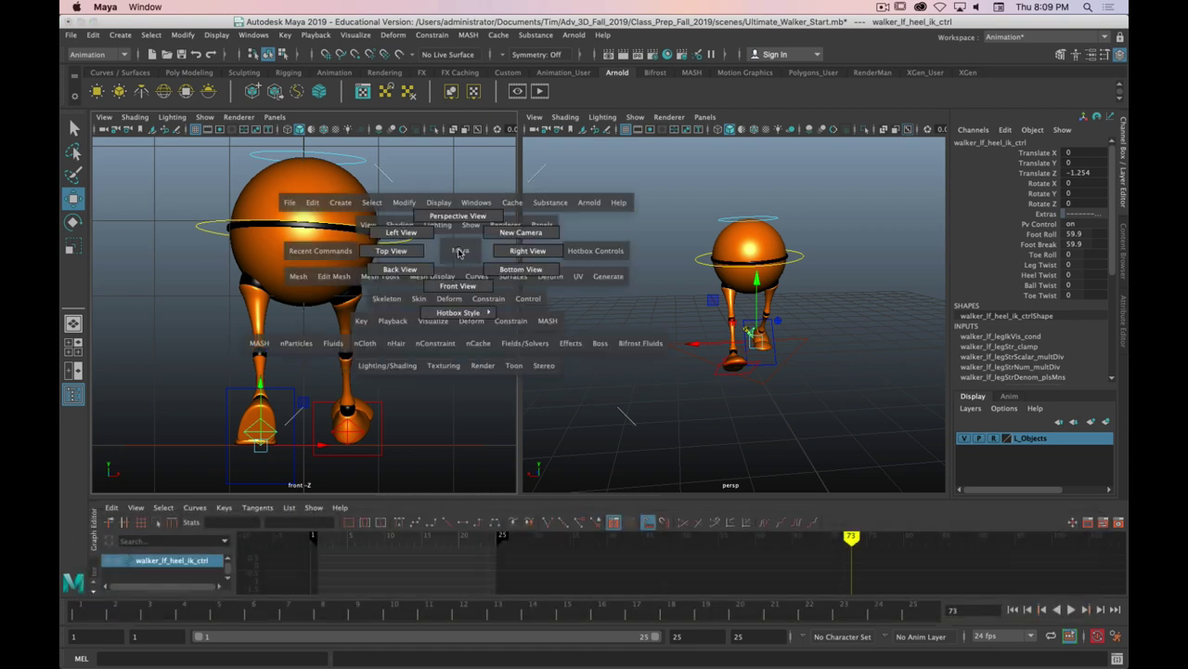
drag(459, 252, 420, 270)
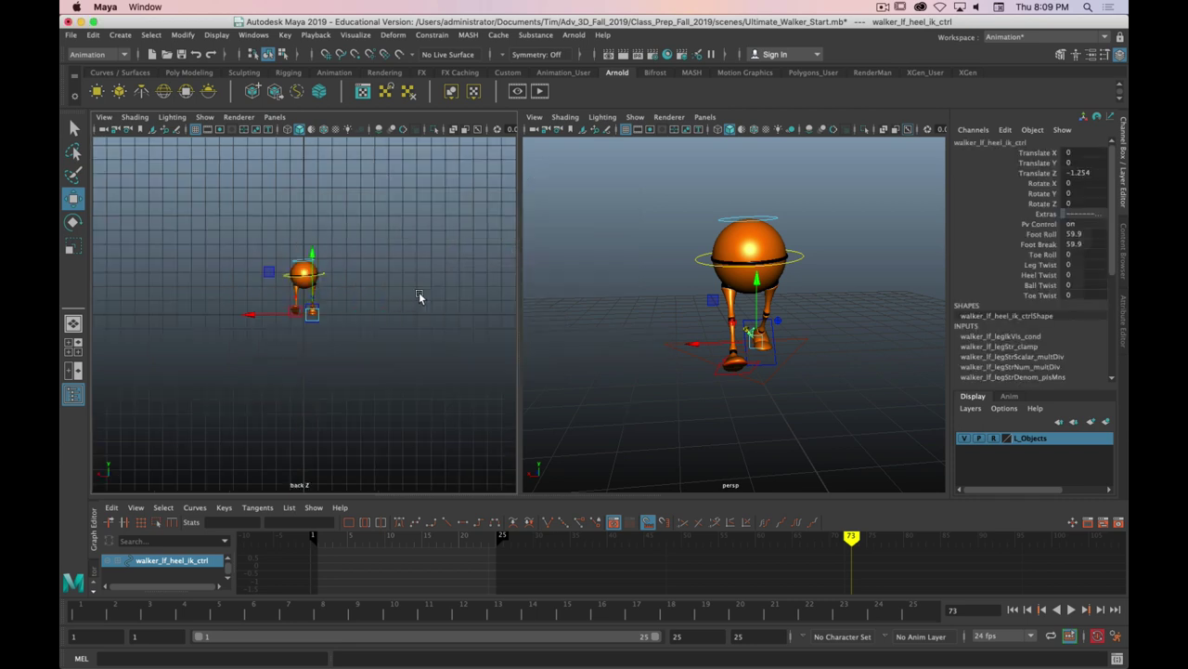
key(a)
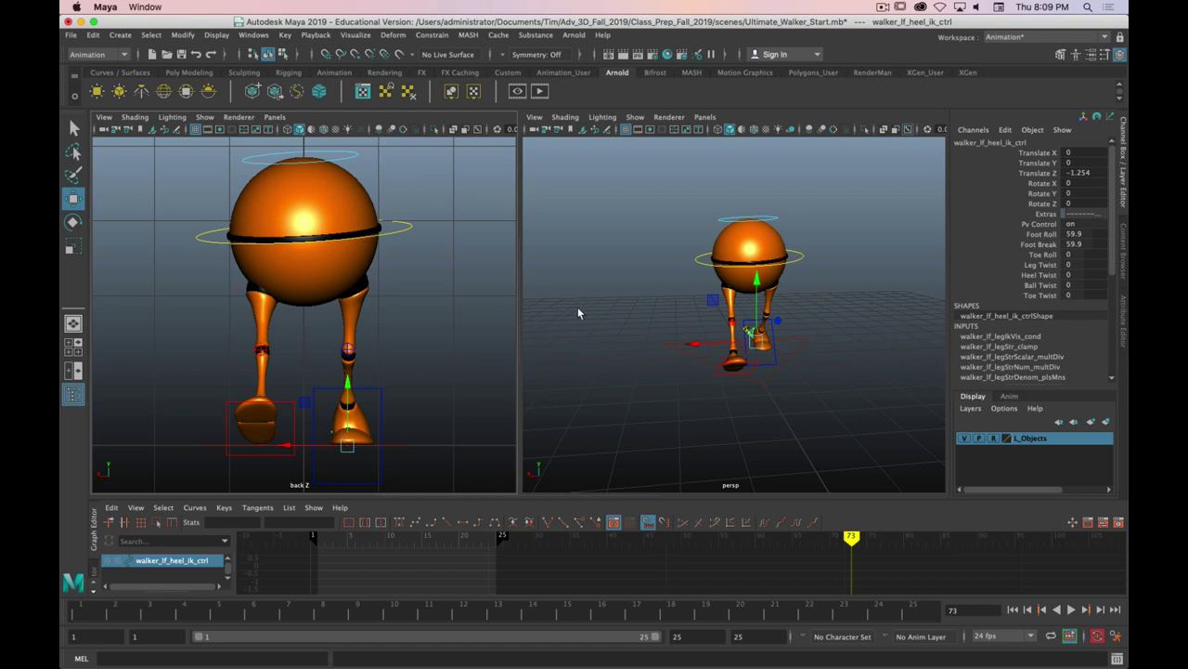
- Check the weight shift drawings in Preview, close them and move the left heel control inward to about -0.255 in Translate X
key(super+Tab)
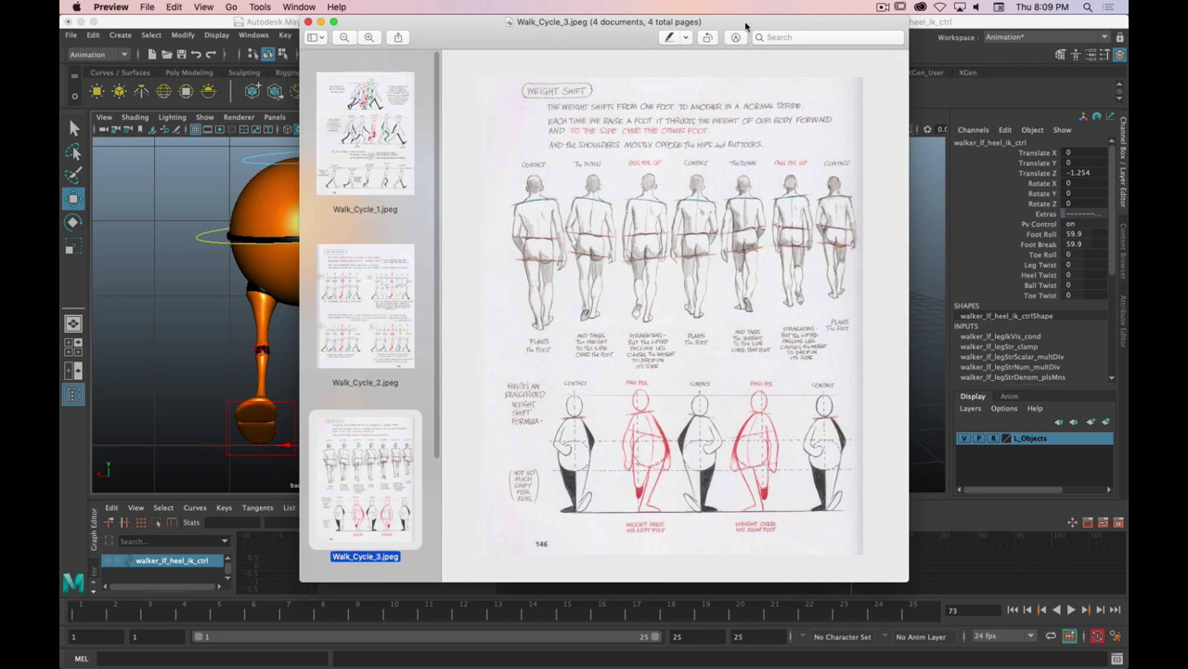
key(super+w)
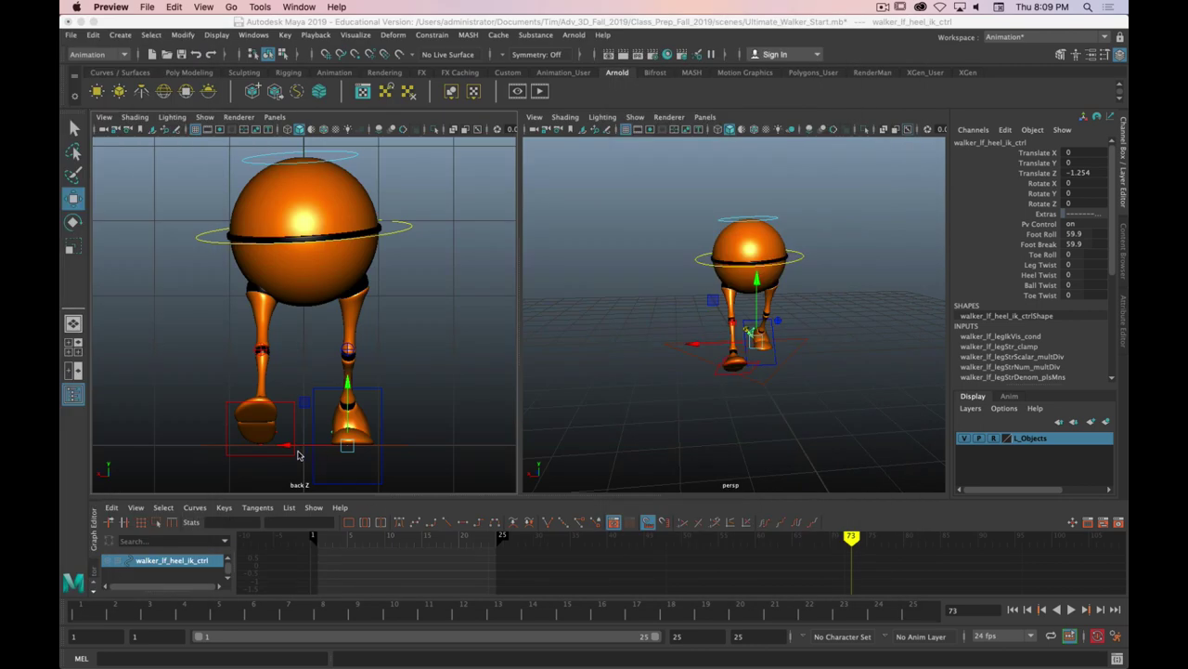
drag(287, 449, 266, 445)
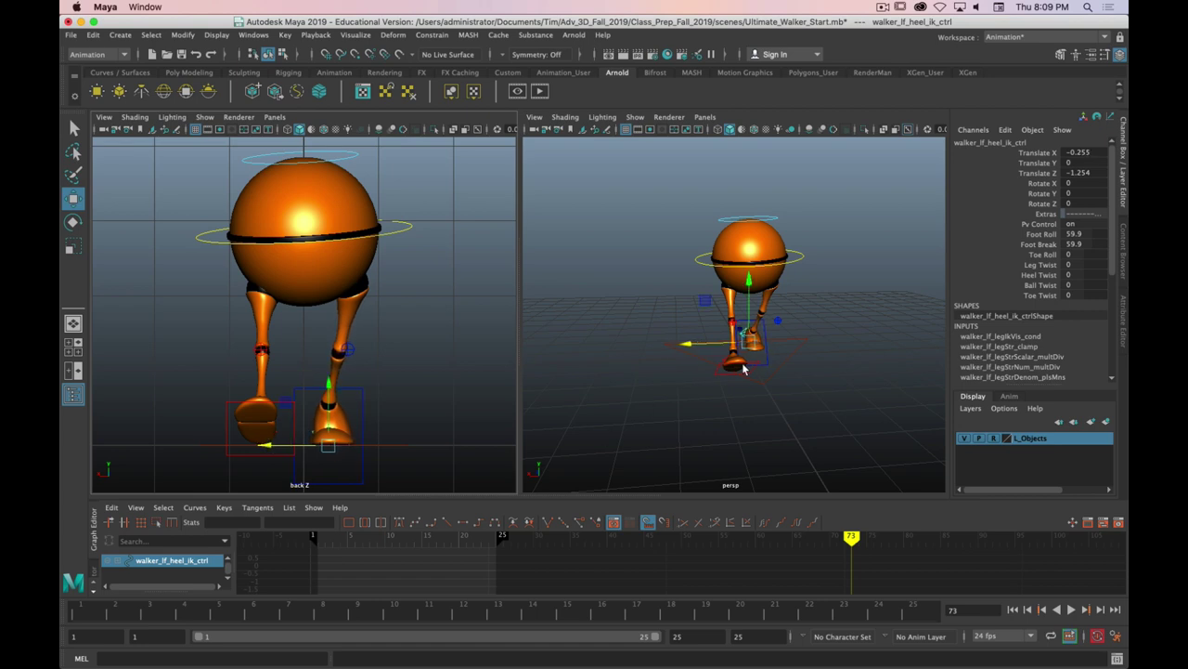
- Select the right heel control and move it inward to about 0.196 in Translate X
click(716, 373)
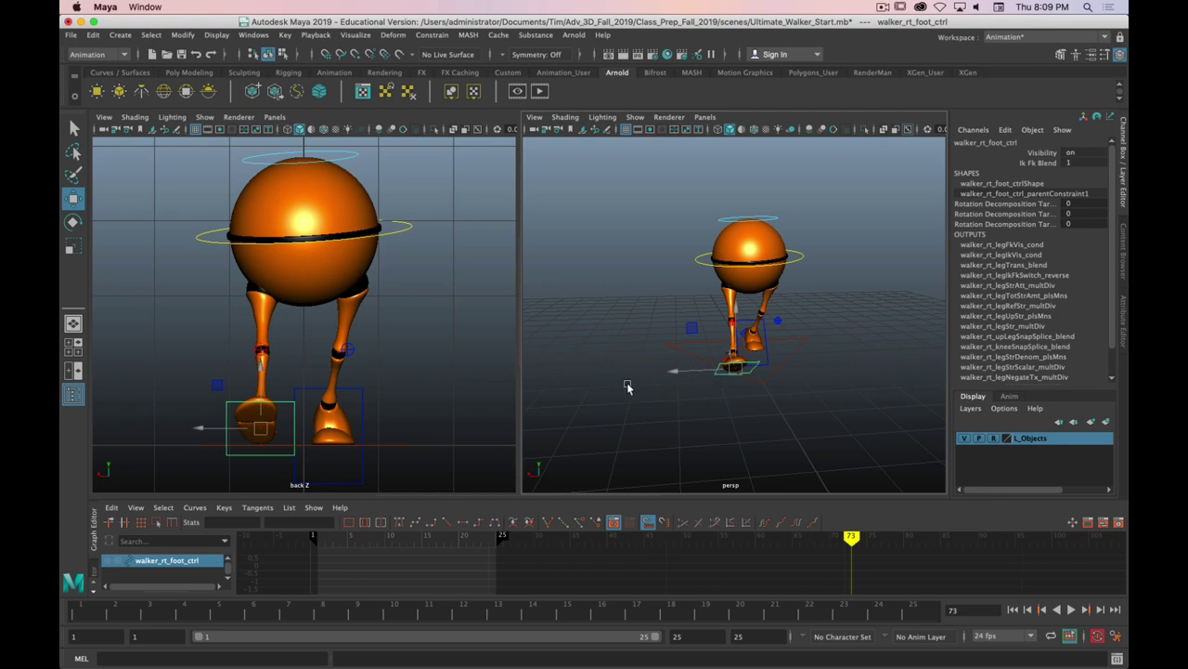
alt+drag(628, 385, 732, 373)
click(751, 362)
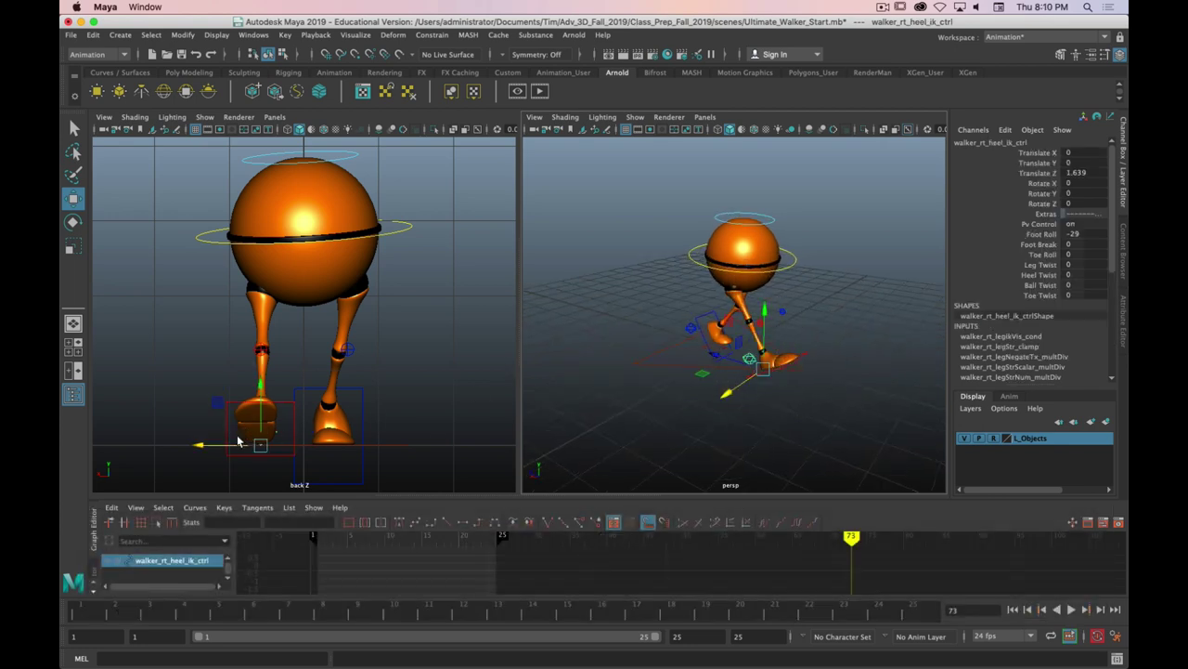
drag(197, 448, 212, 443)
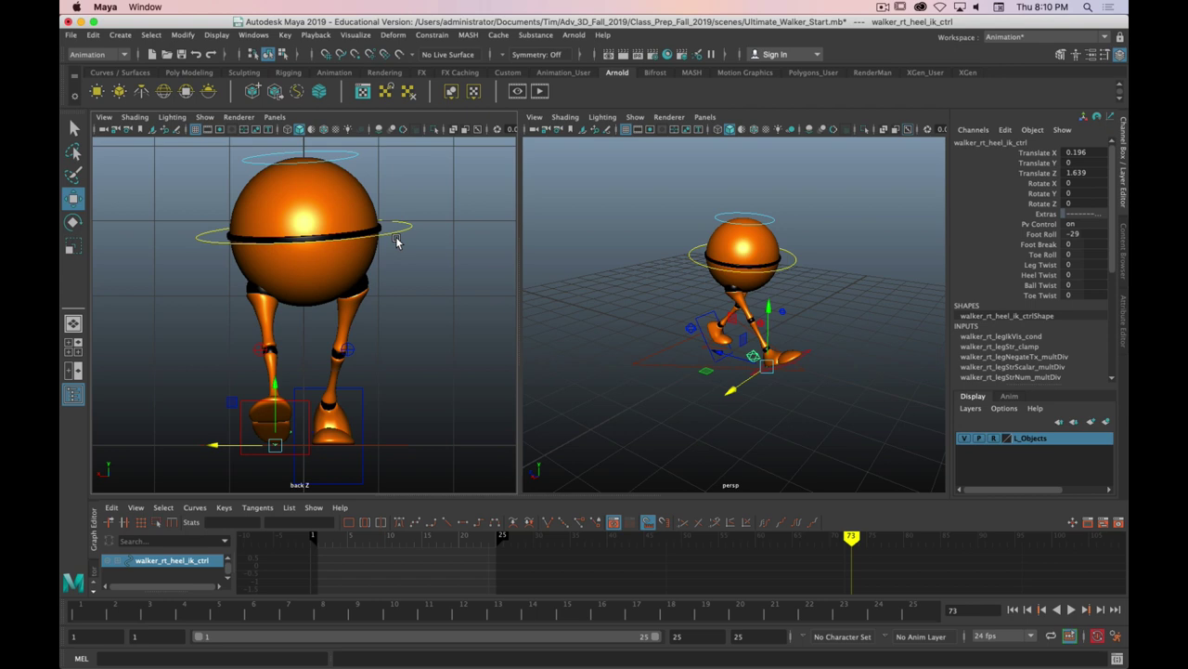
- Set the right heel control's Heel Twist to about -11.5 to turn the front foot outward
alt+drag(399, 324, 448, 318)
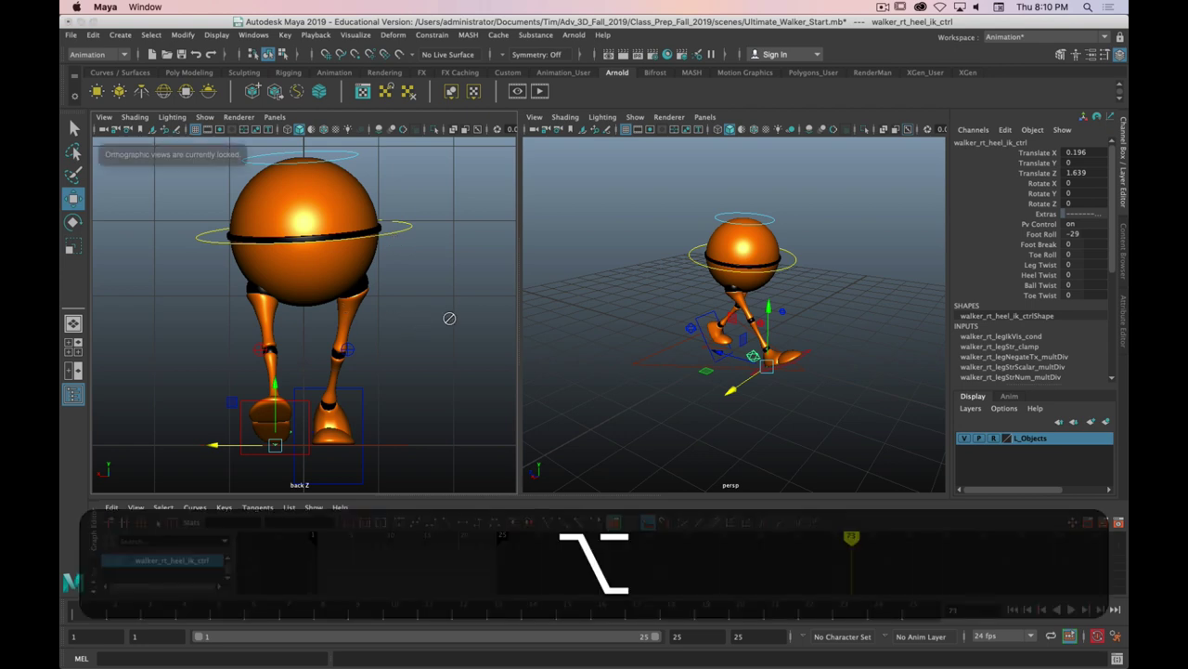
alt+drag(678, 330, 556, 330)
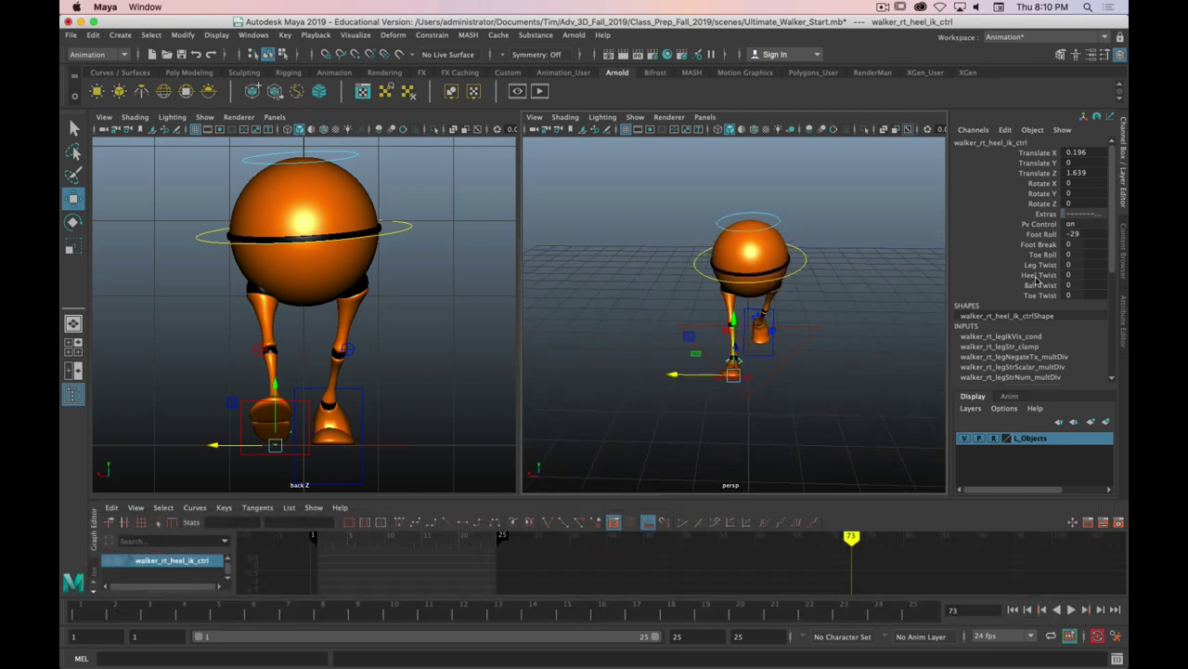
click(1038, 275)
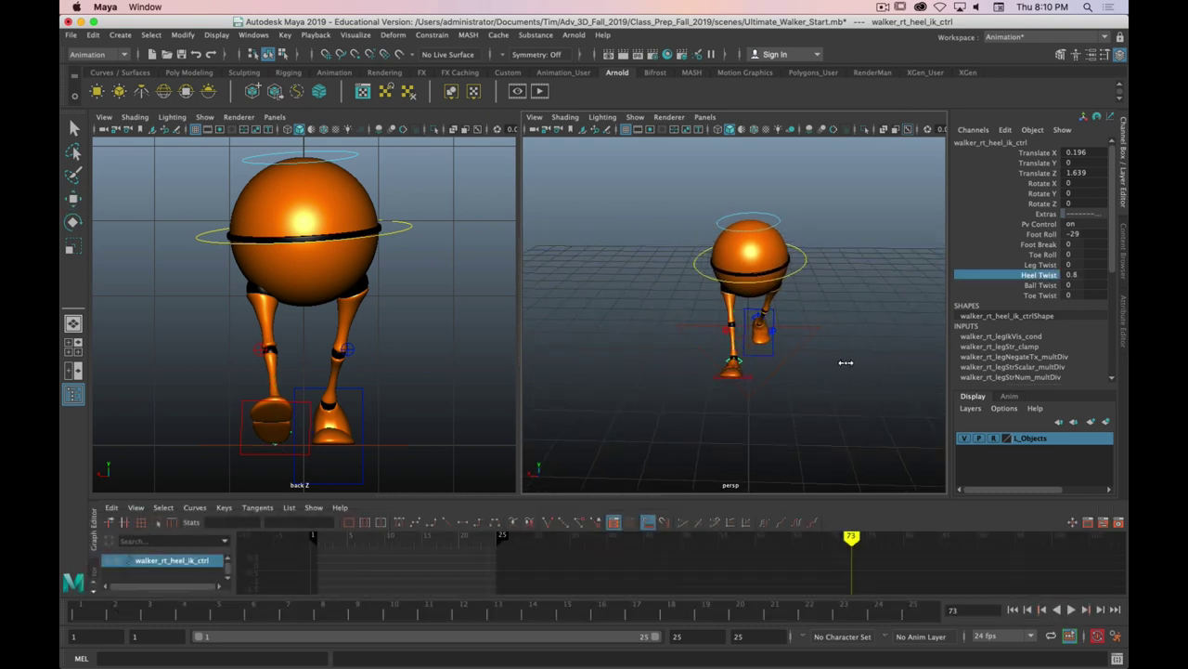
middle_drag(844, 363, 766, 367)
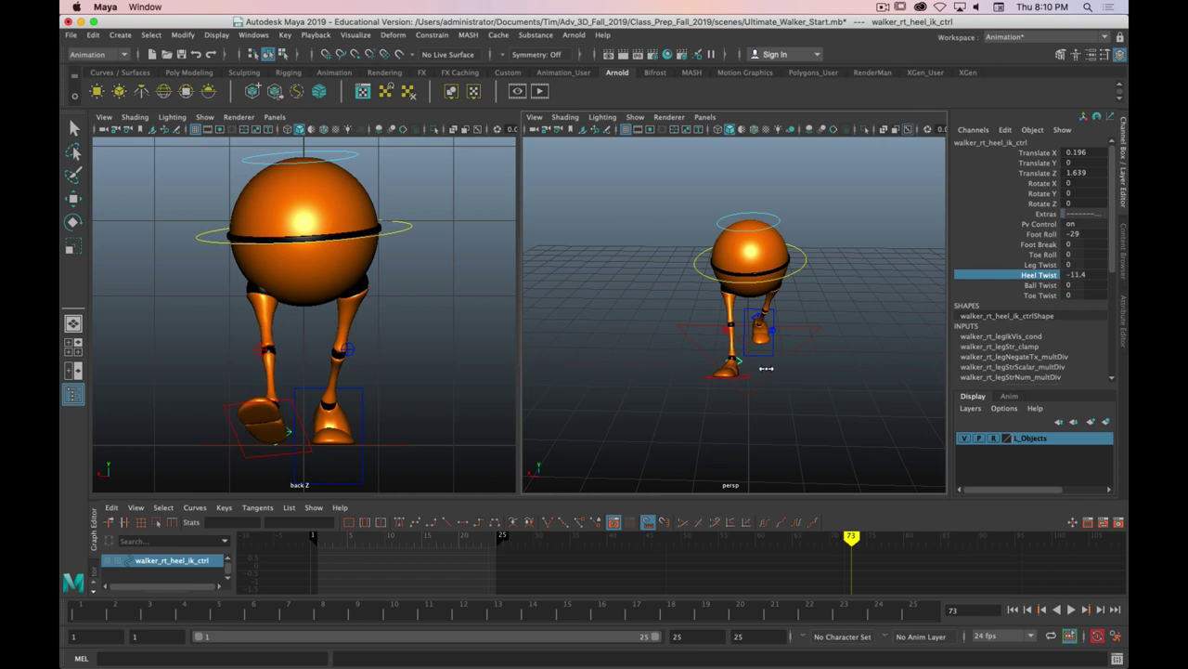
- Select the left heel control and undo the accidental nudge made to it
click(759, 322)
key(w)
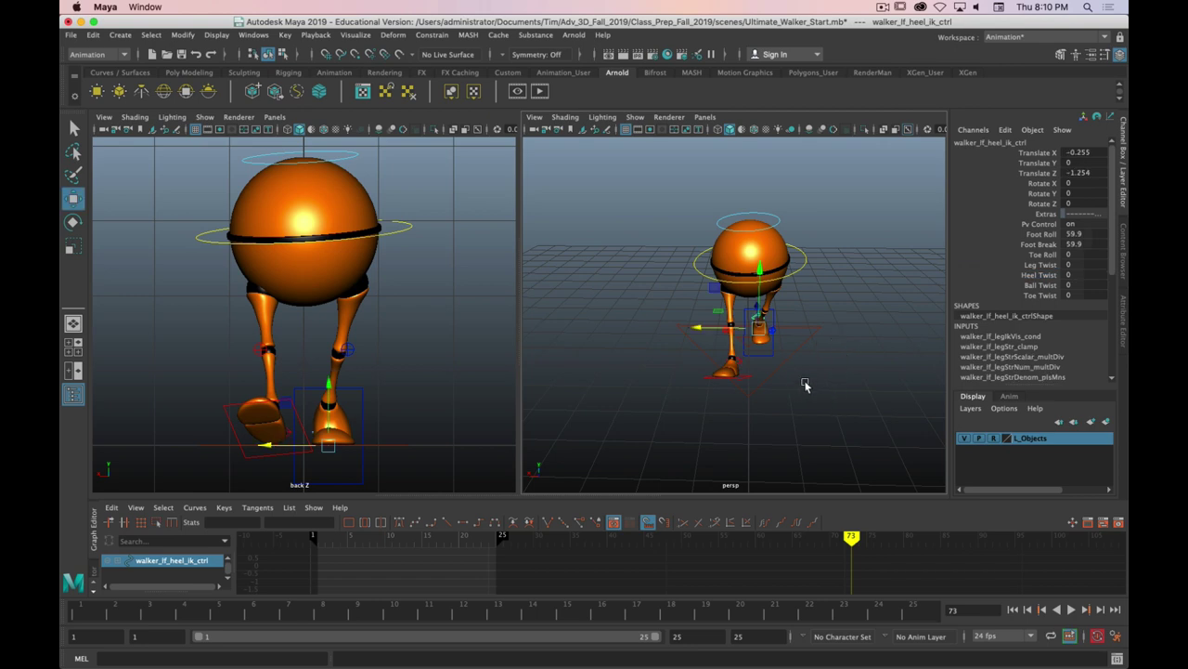
mouse_move(812, 379)
middle_down()
mouse_move(801, 379)
mouse_move(811, 379)
middle_up()
key(z)
key(z)
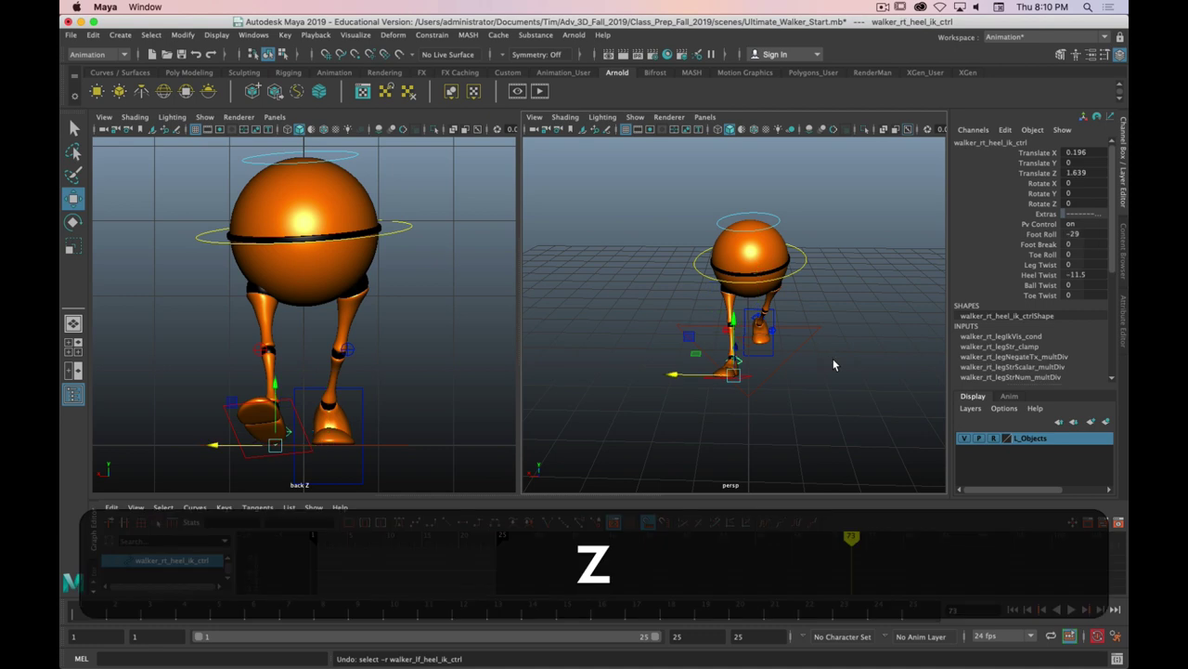
key(shift+z)
key(shift+z)
key(z)
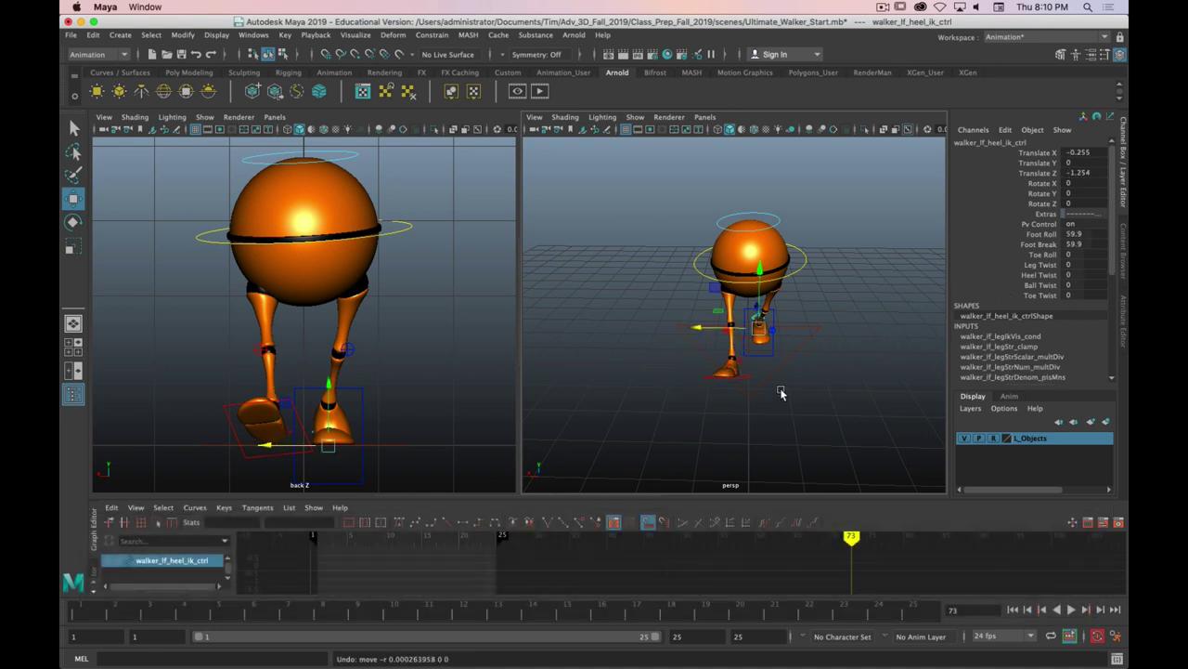
- Set the left heel control's Heel Twist to 13 to turn the rear foot outward
click(1038, 275)
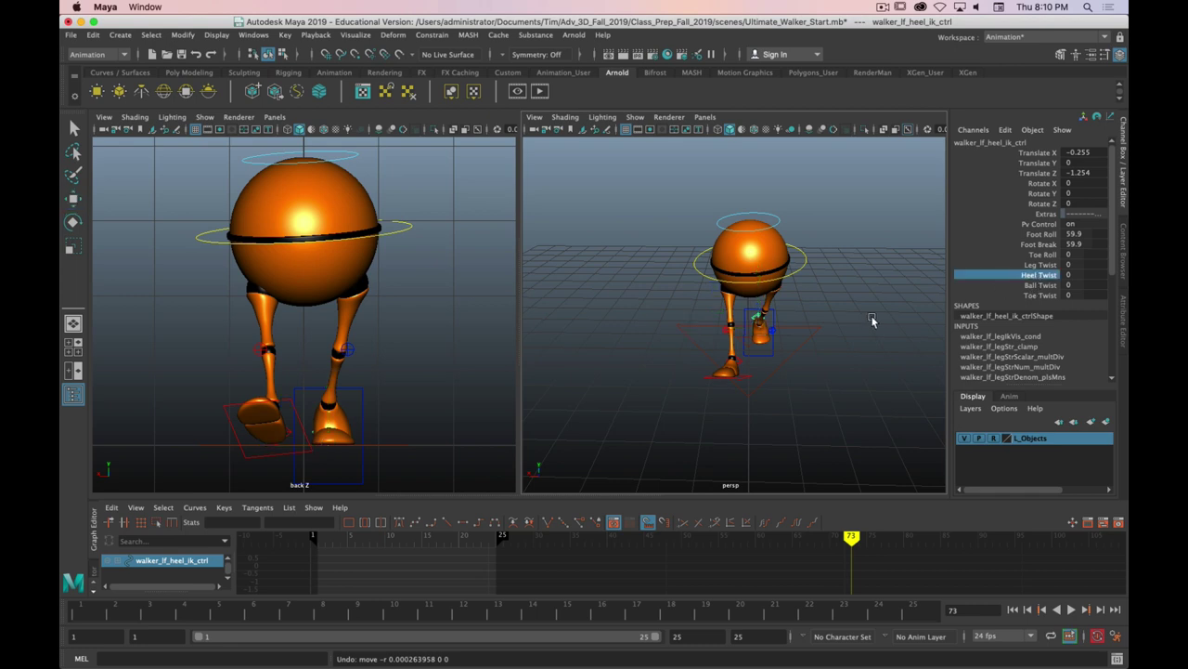
middle_drag(871, 320, 948, 323)
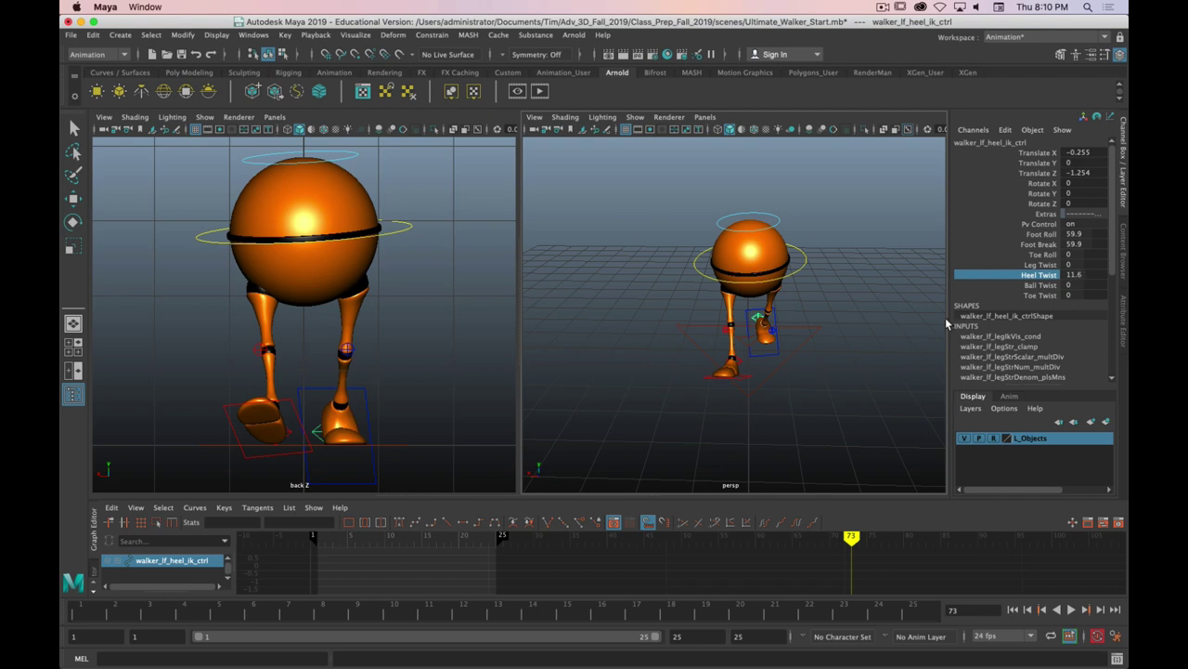
mouse_move(948, 317)
middle_down()
mouse_move(930, 329)
mouse_move(1054, 317)
mouse_move(875, 332)
mouse_move(928, 325)
middle_up()
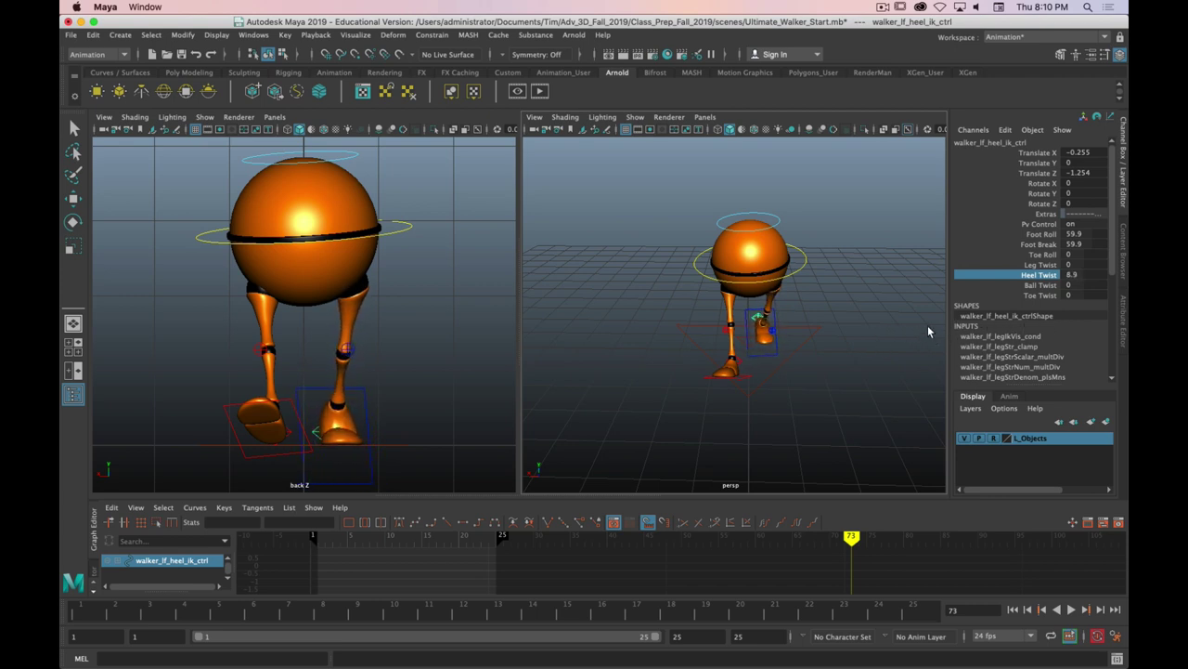
double_click(1070, 274)
key(ctrl)
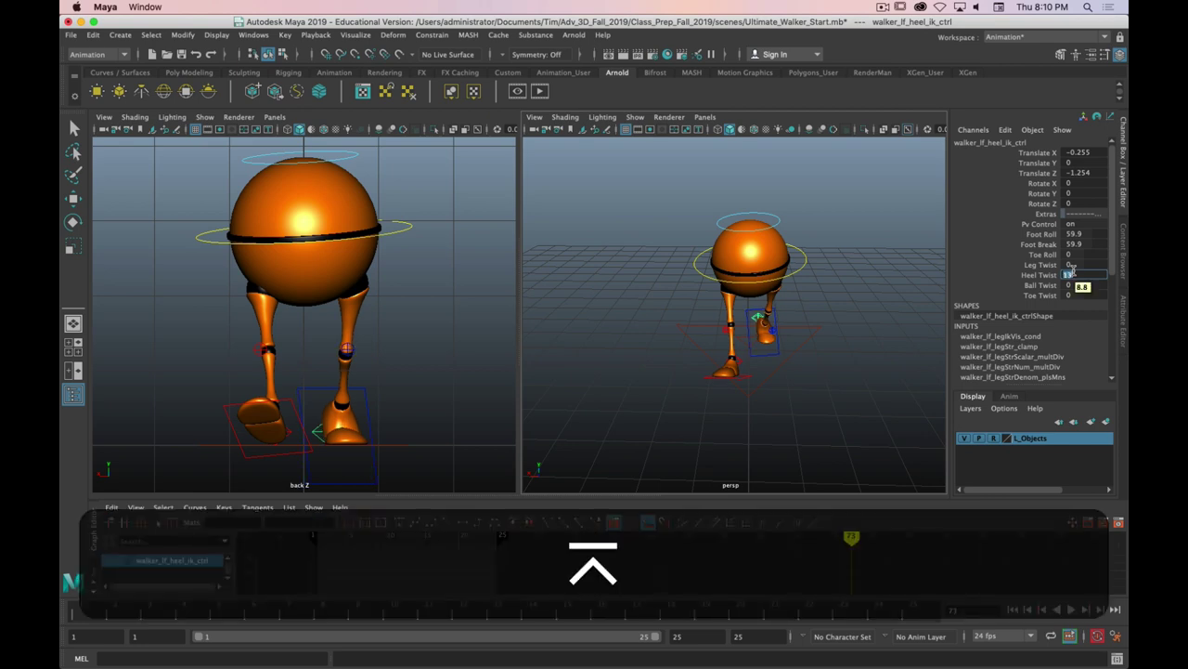
- Return the back viewport to the side view and inspect the contact pose from several angles
alt+drag(456, 411, 432, 388)
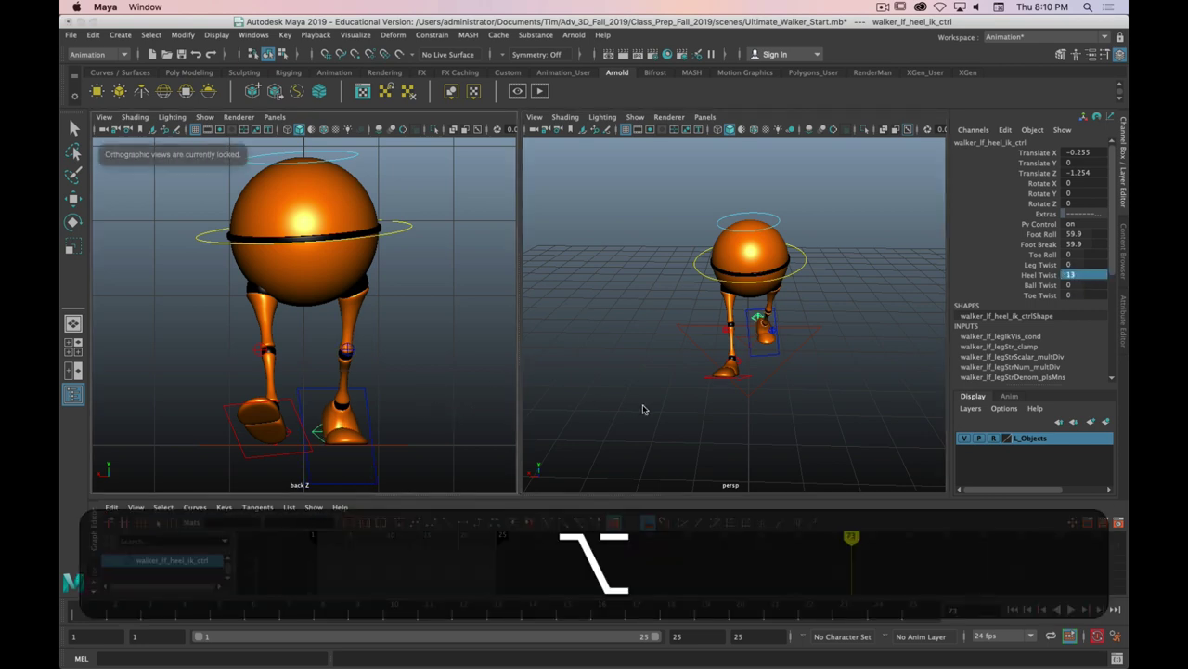
alt+drag(725, 412, 644, 390)
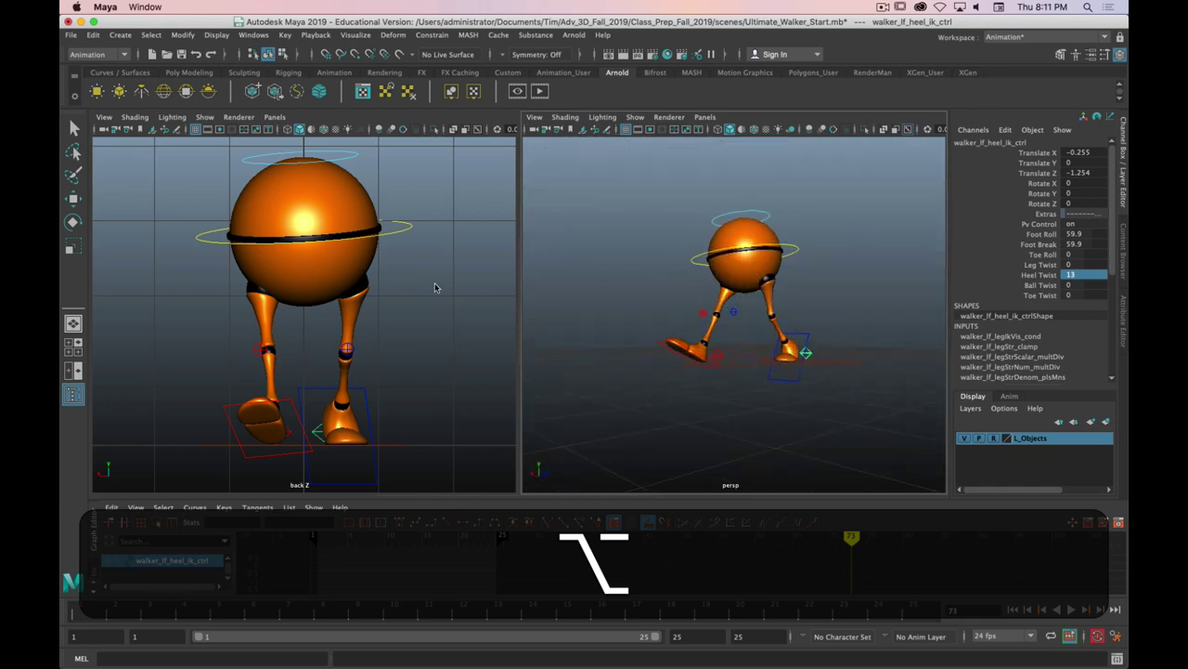
key(space)
drag(434, 287, 474, 287)
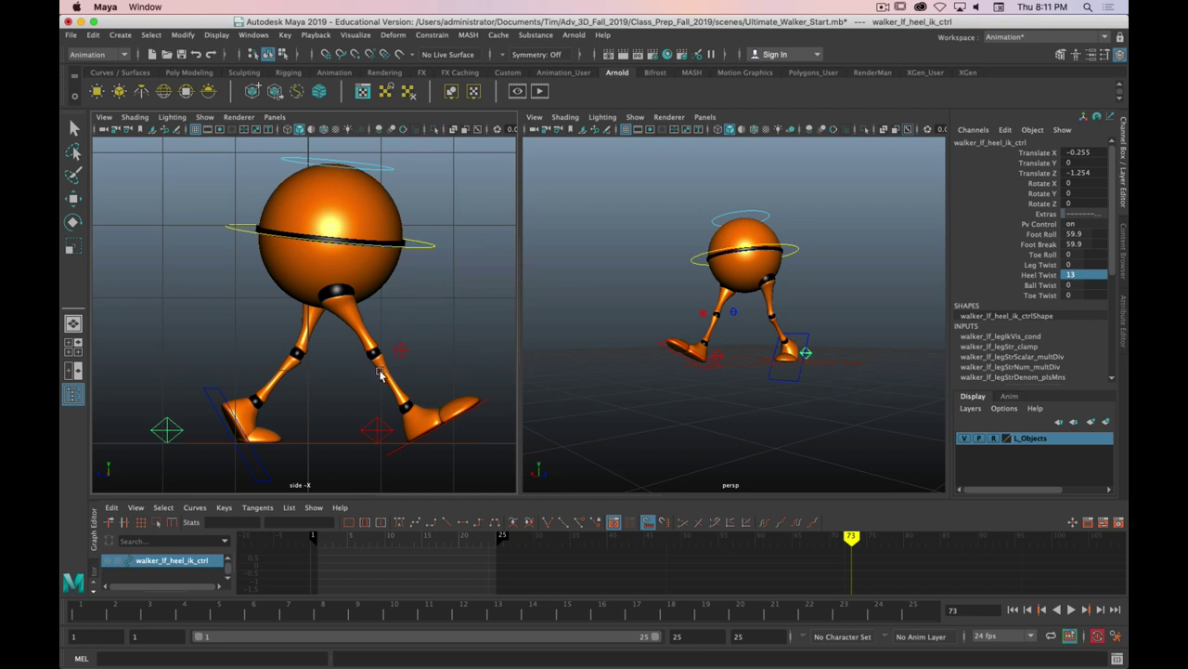
alt+middle_drag(307, 461, 344, 371)
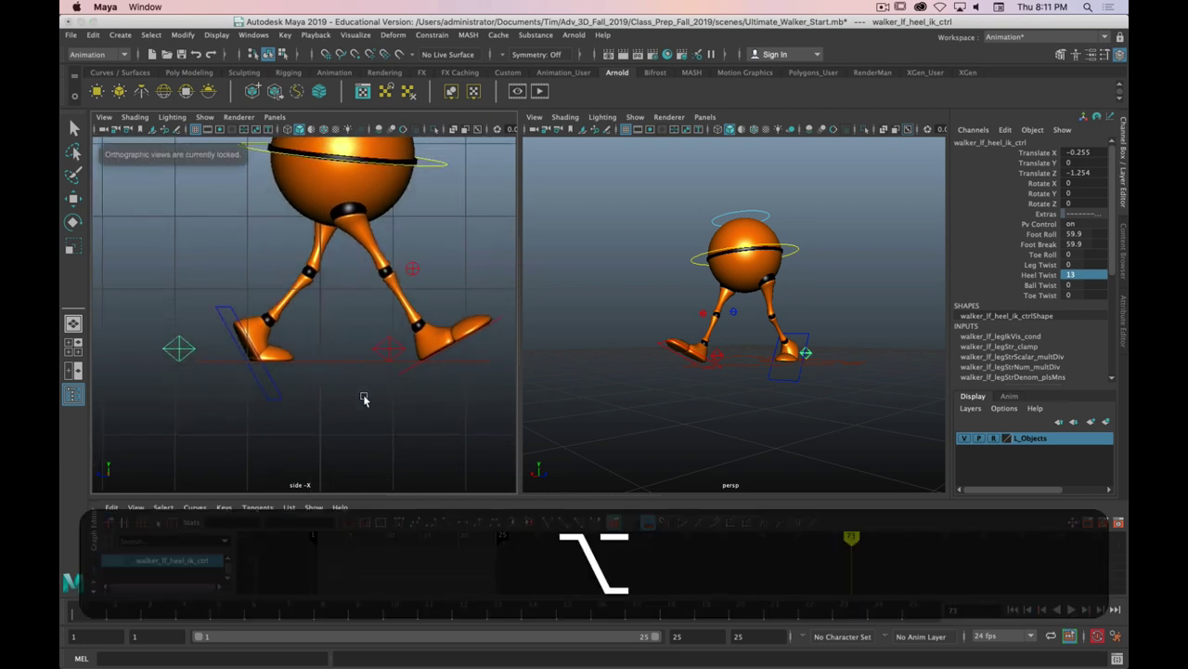
alt+middle_drag(428, 210, 418, 283)
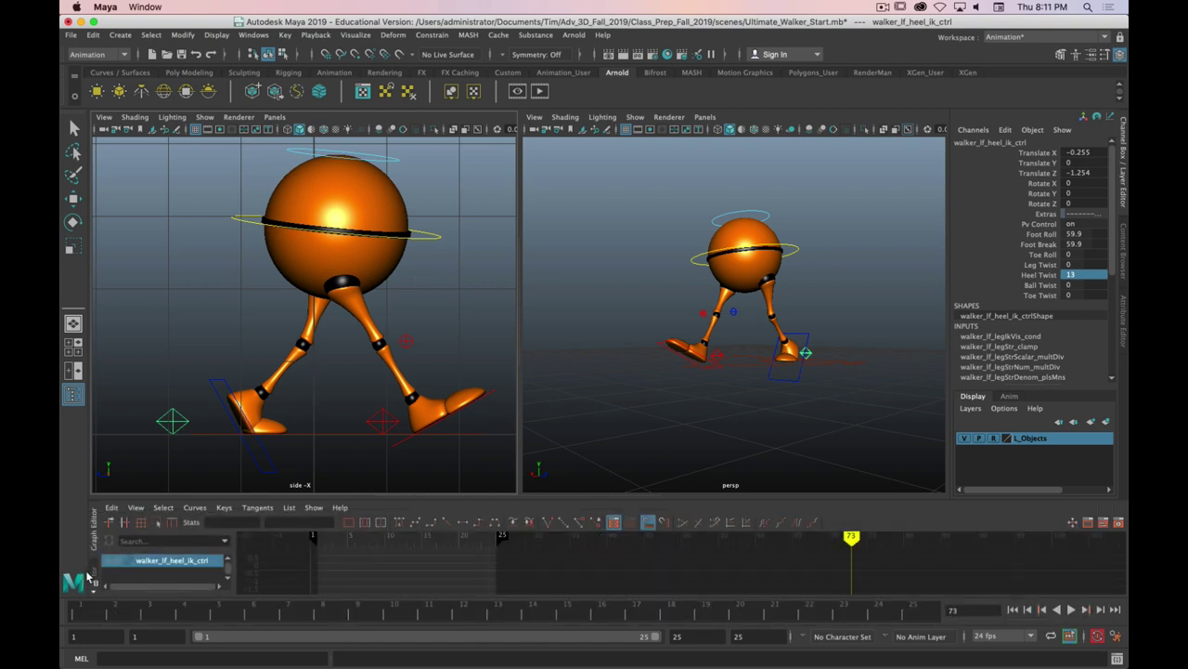
- Go to frame 1, select all rig controls and set a key on the contact pose
click(82, 612)
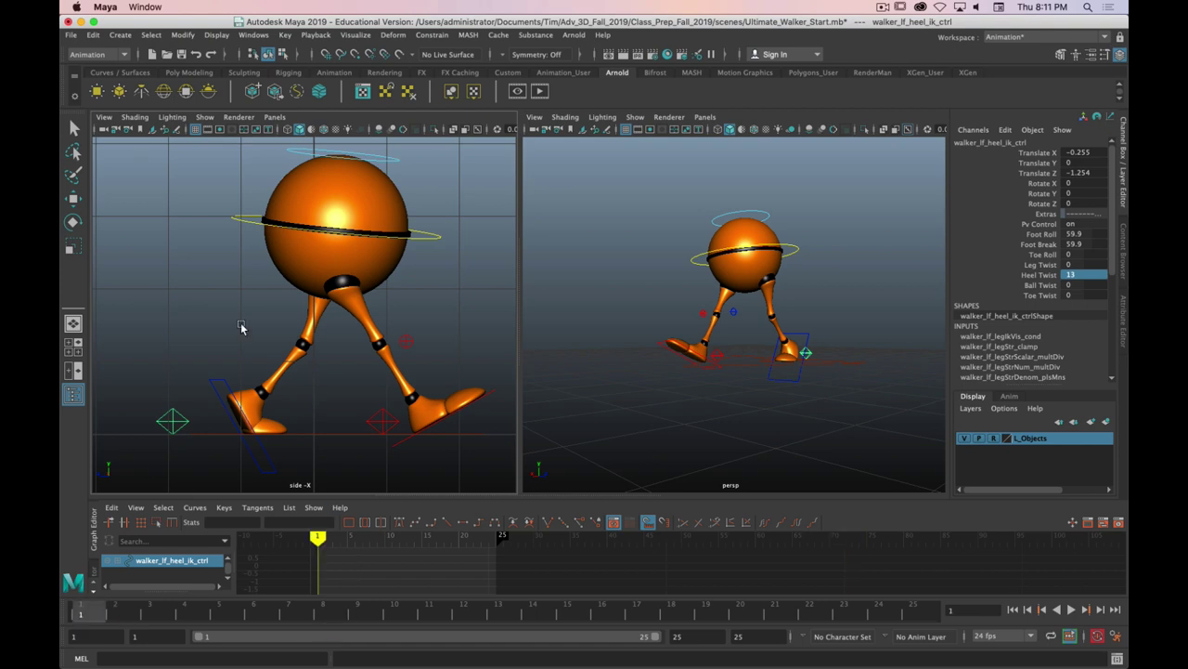
scroll(342, 277, down, 3)
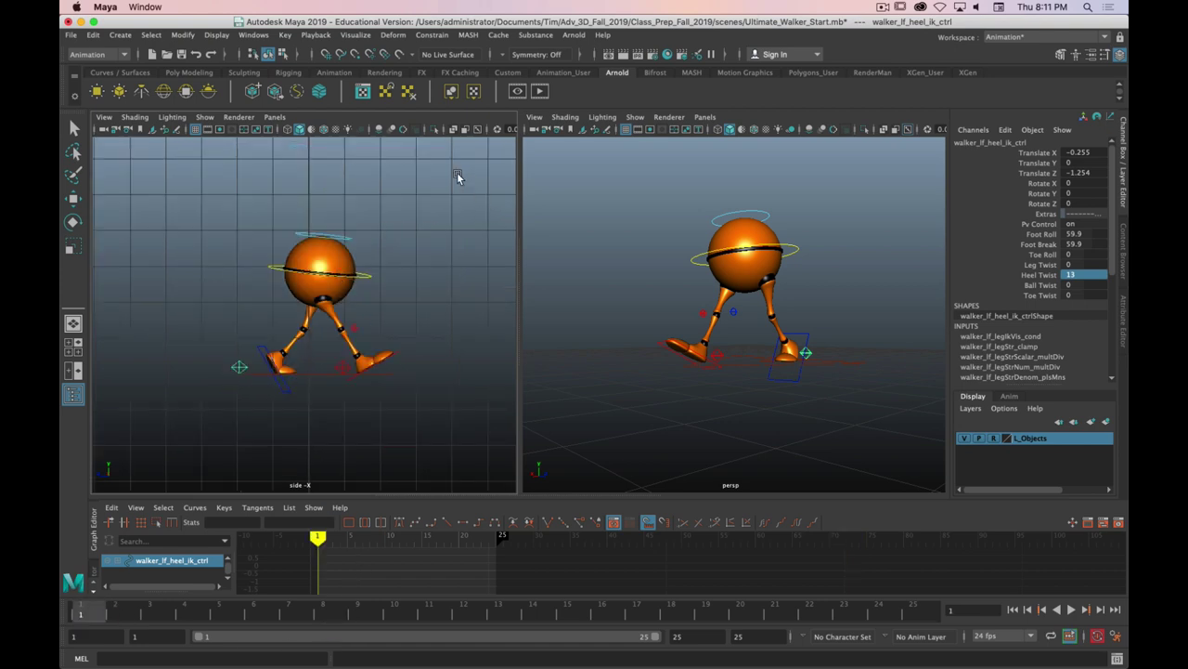
drag(431, 179, 171, 433)
key(w)
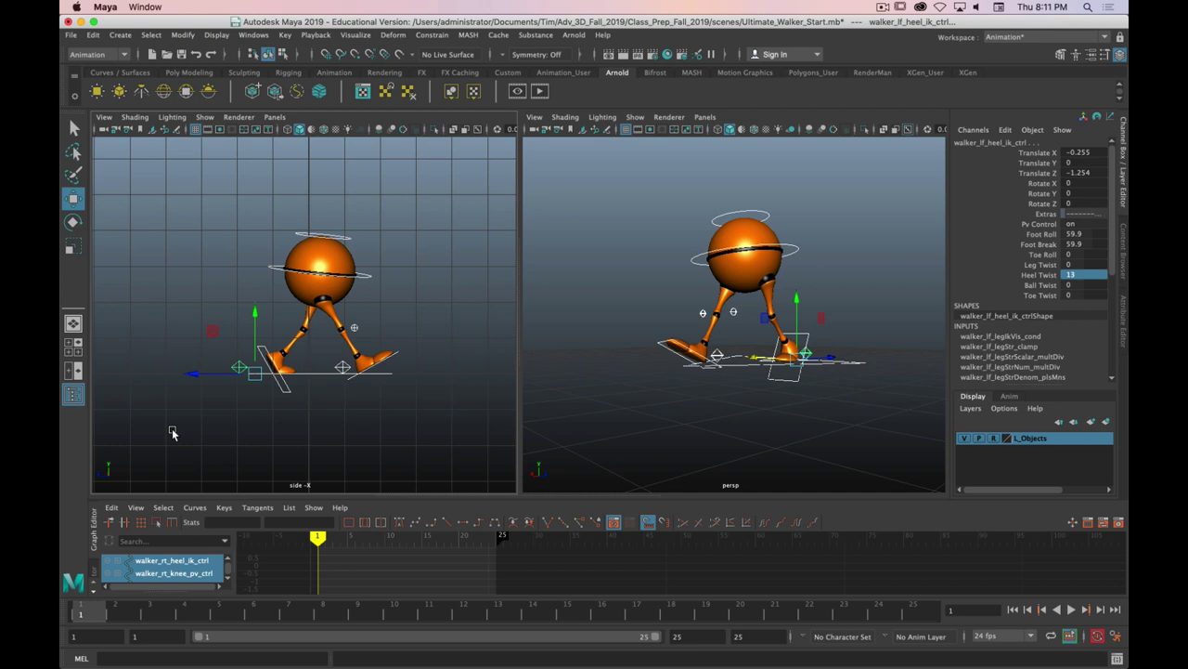
key(s)
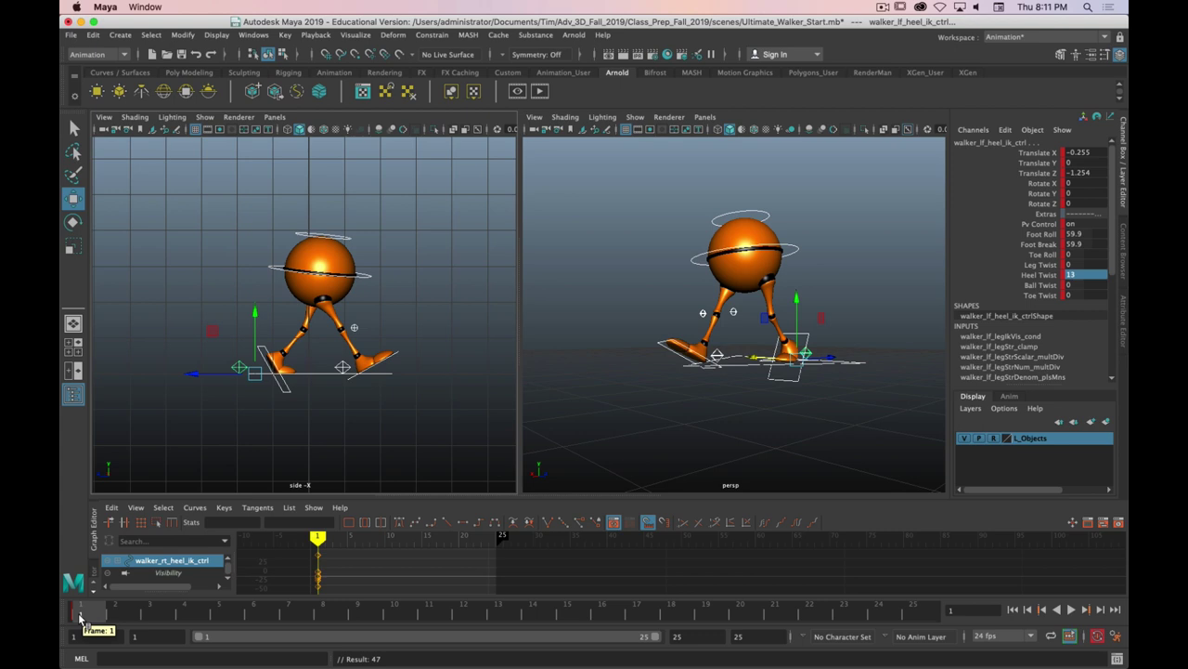
- Go to frame 25 and set a key on all rig controls with the same contact pose
key(super+period)
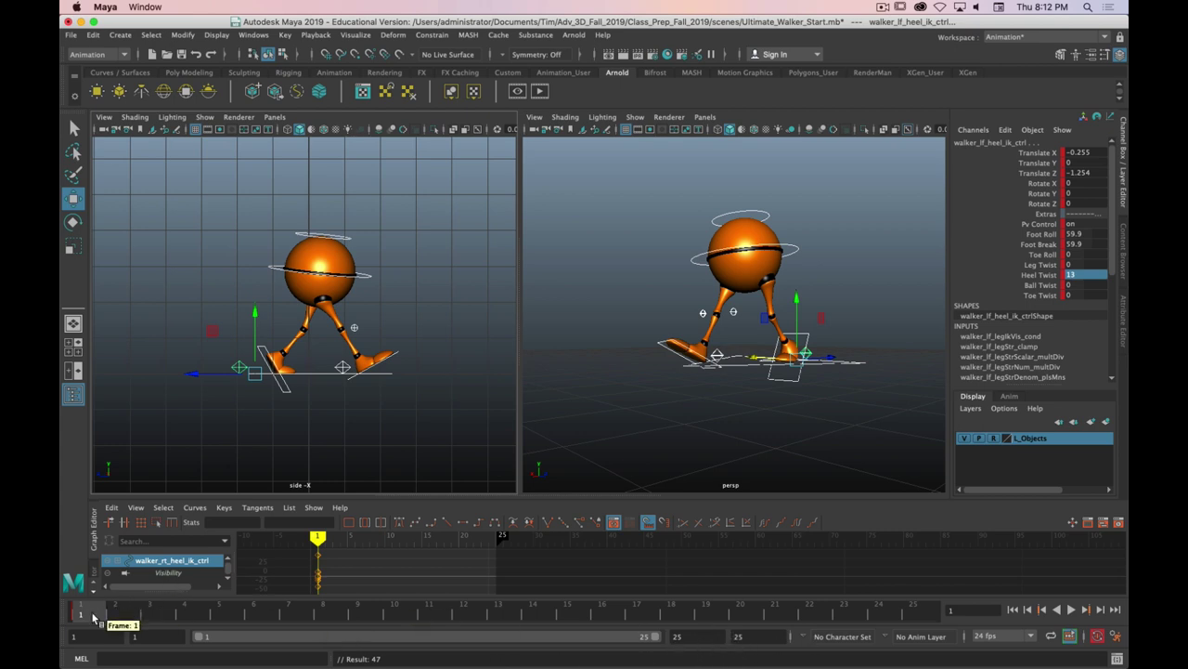
key(alt+v)
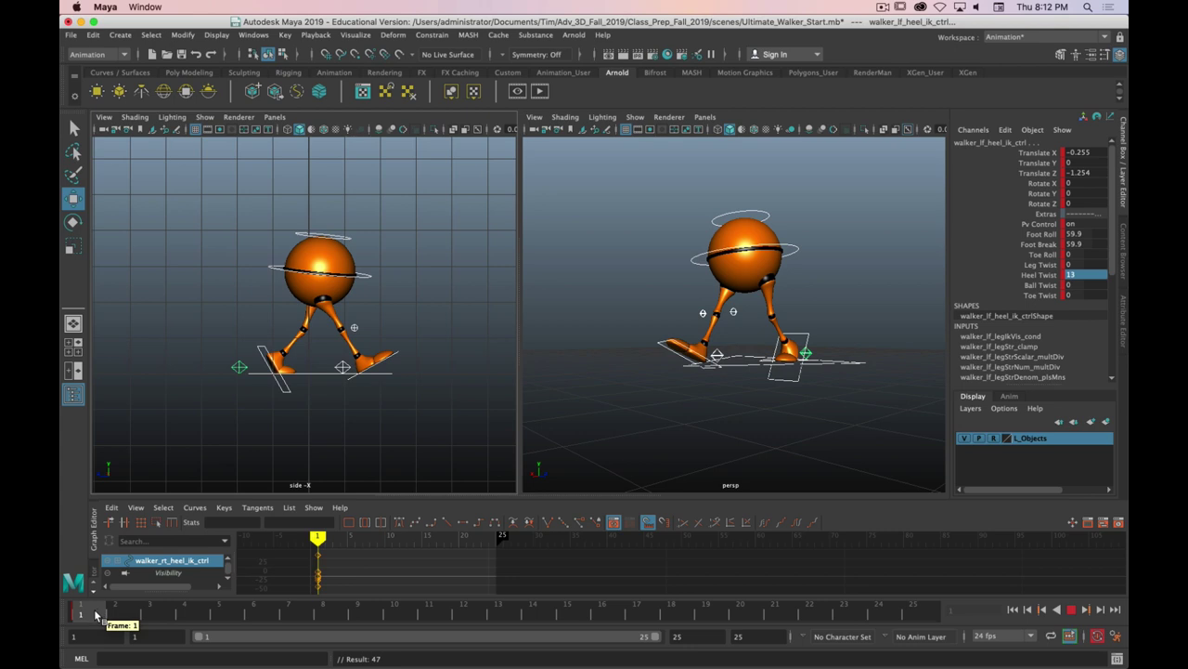
key(alt+v)
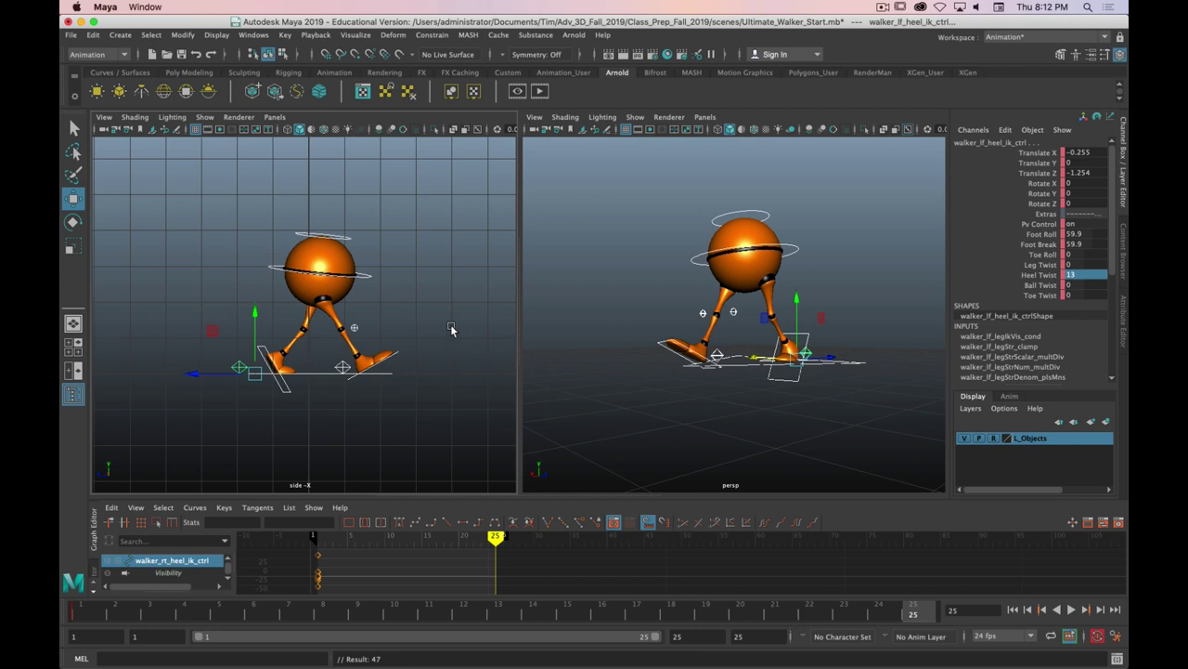
key(s)
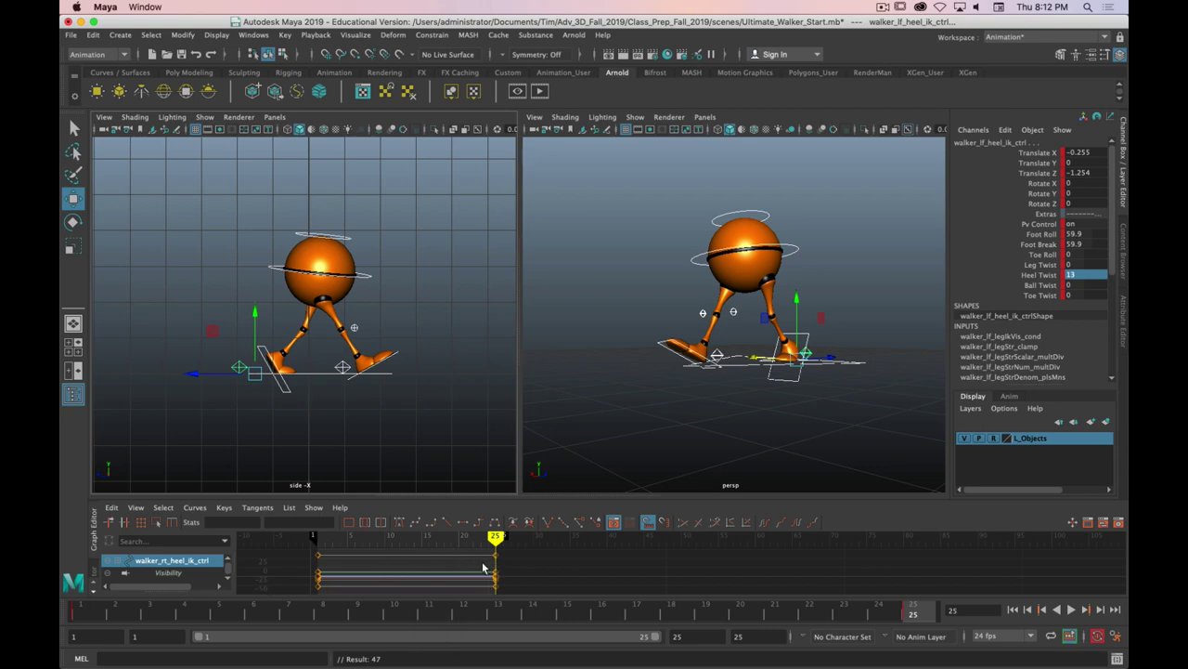
- Enlarge the Graph Editor, frame the keyed curves and play through the 25-frame range
key(a)
drag(560, 503, 567, 382)
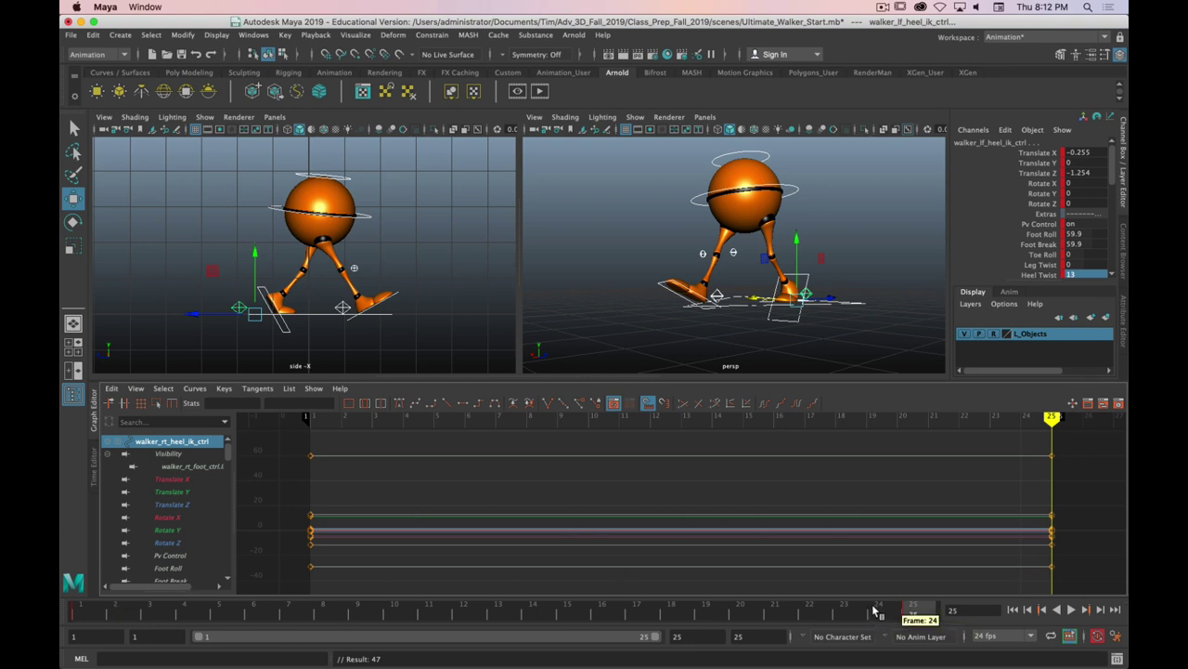
key(alt+v)
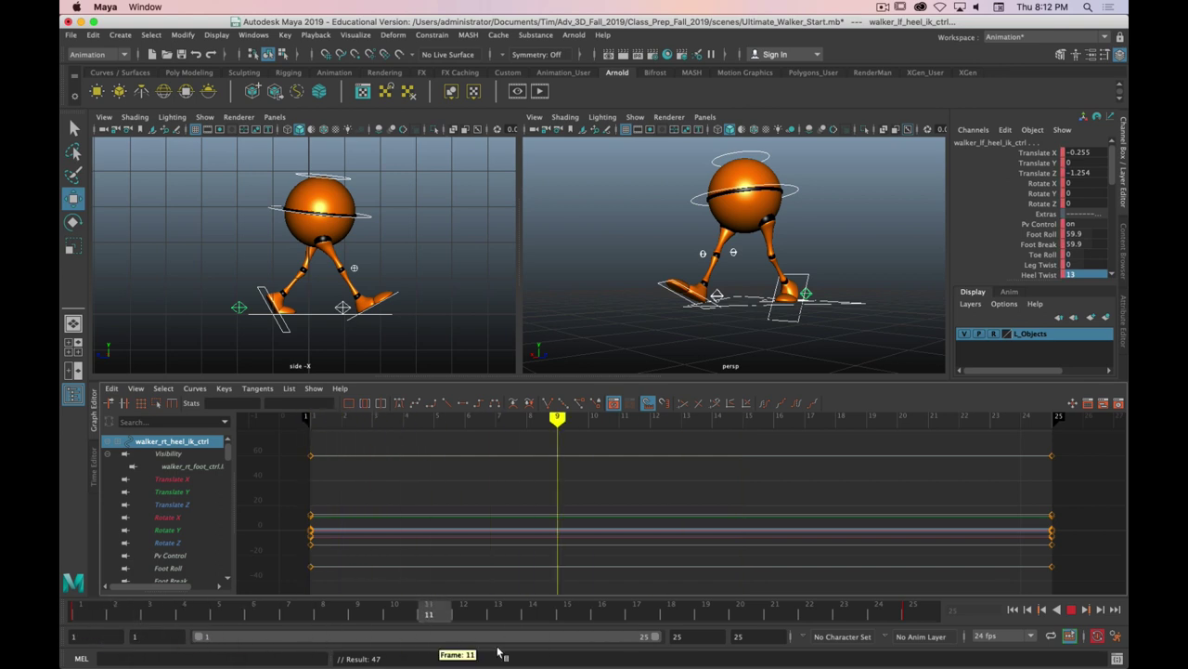
drag(925, 661, 80, 628)
- Go to the midpoint at frame 13 and set a key on all rig controls
key(super+Tab)
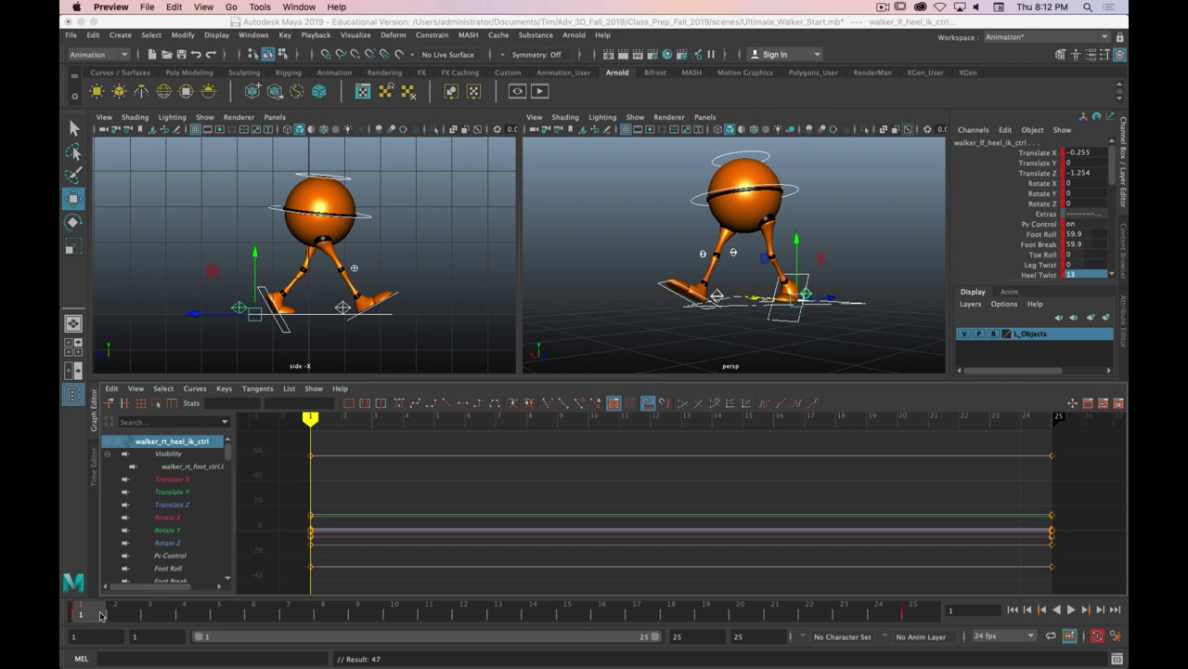
drag(100, 615, 489, 613)
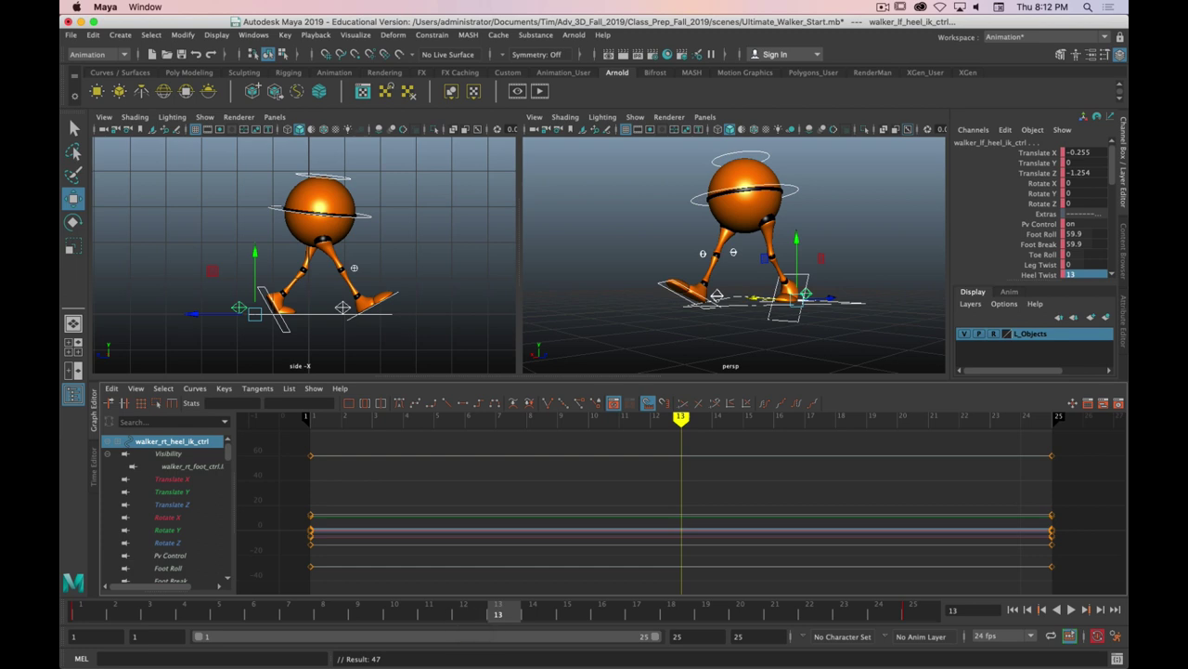
key(super+Tab)
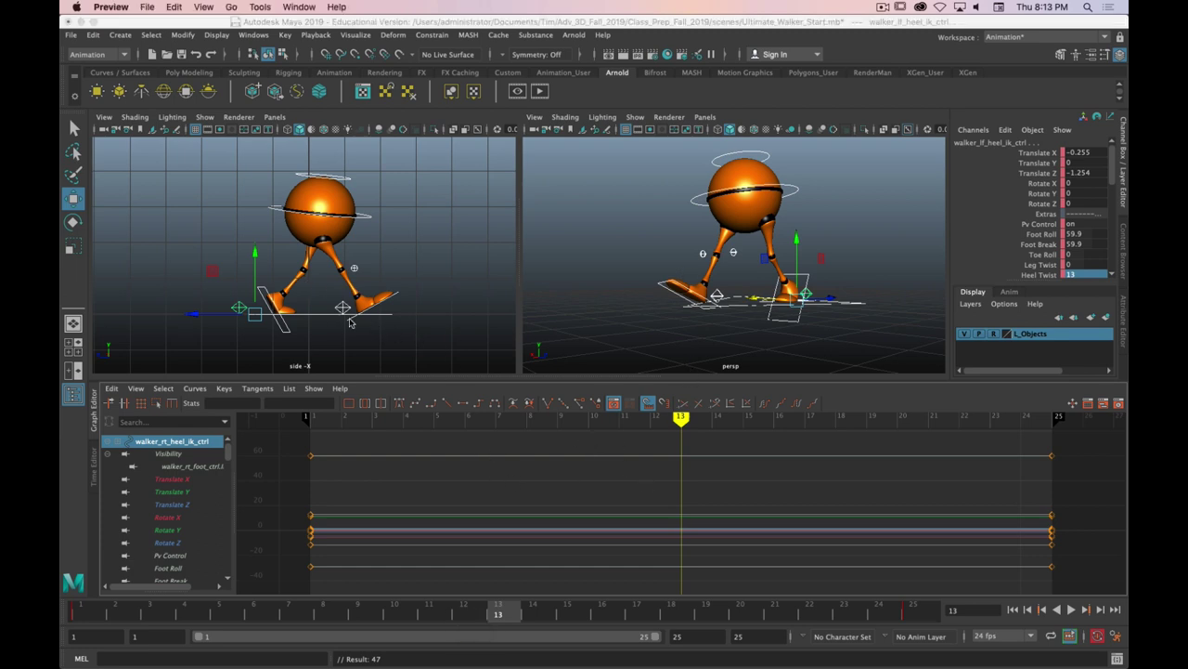
drag(86, 617, 497, 616)
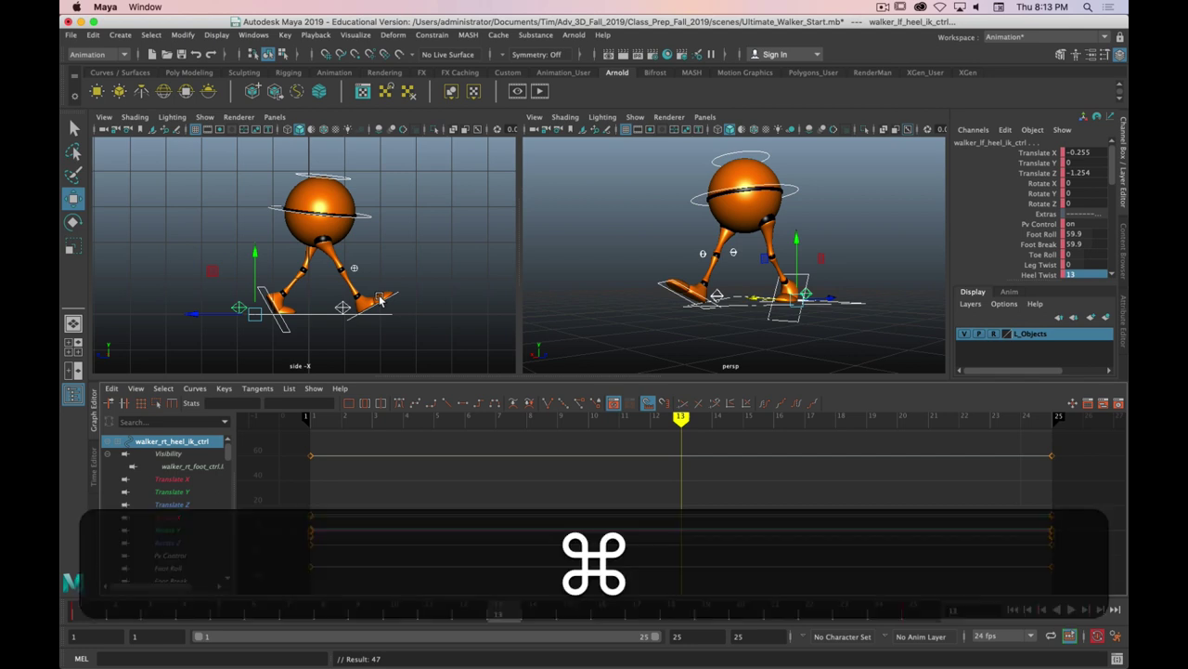
key(super+period)
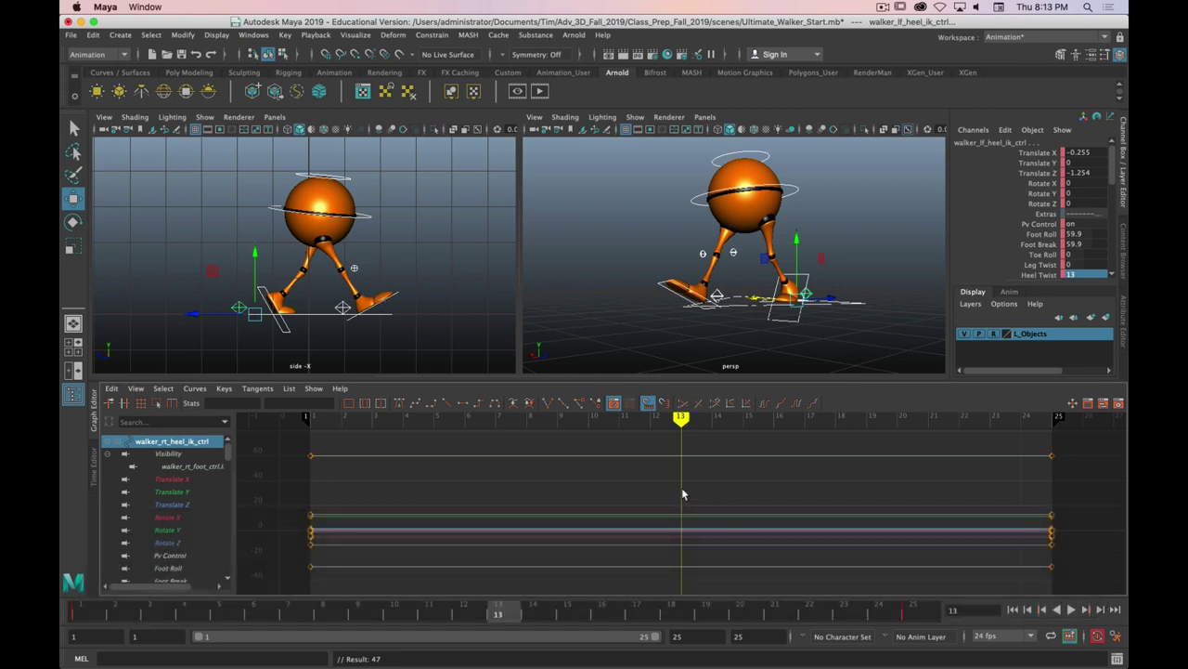
key(s)
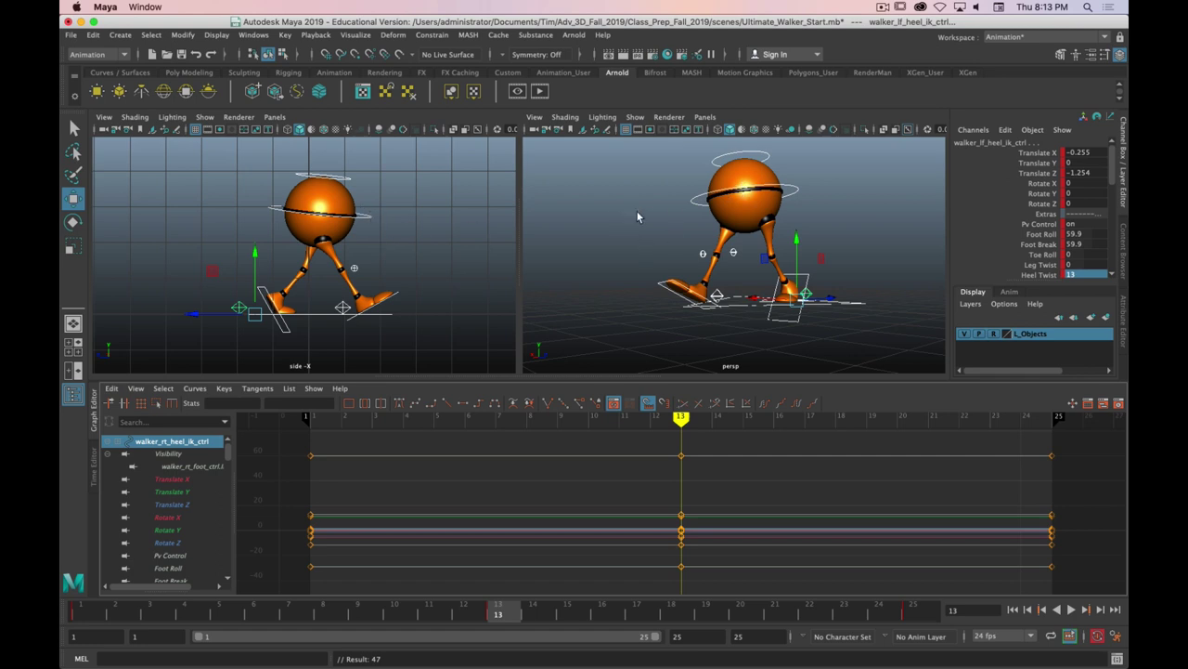
- Select the main body control, shrink the Graph Editor and view the hips from a three-quarter angle
click(708, 191)
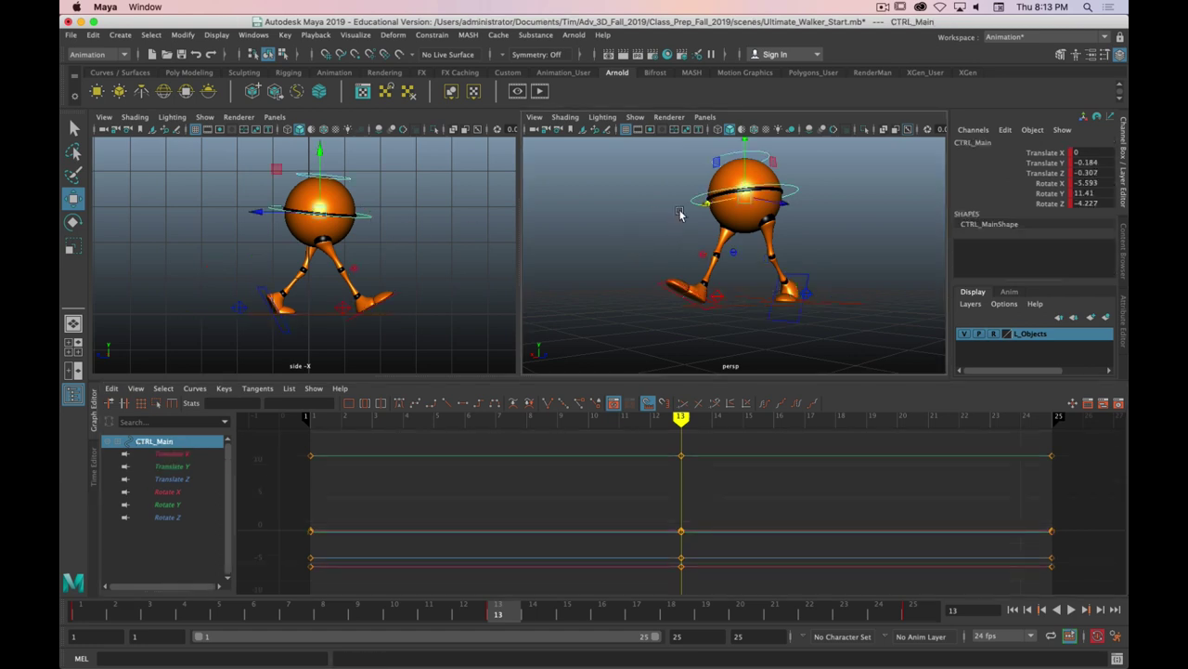
key(alt)
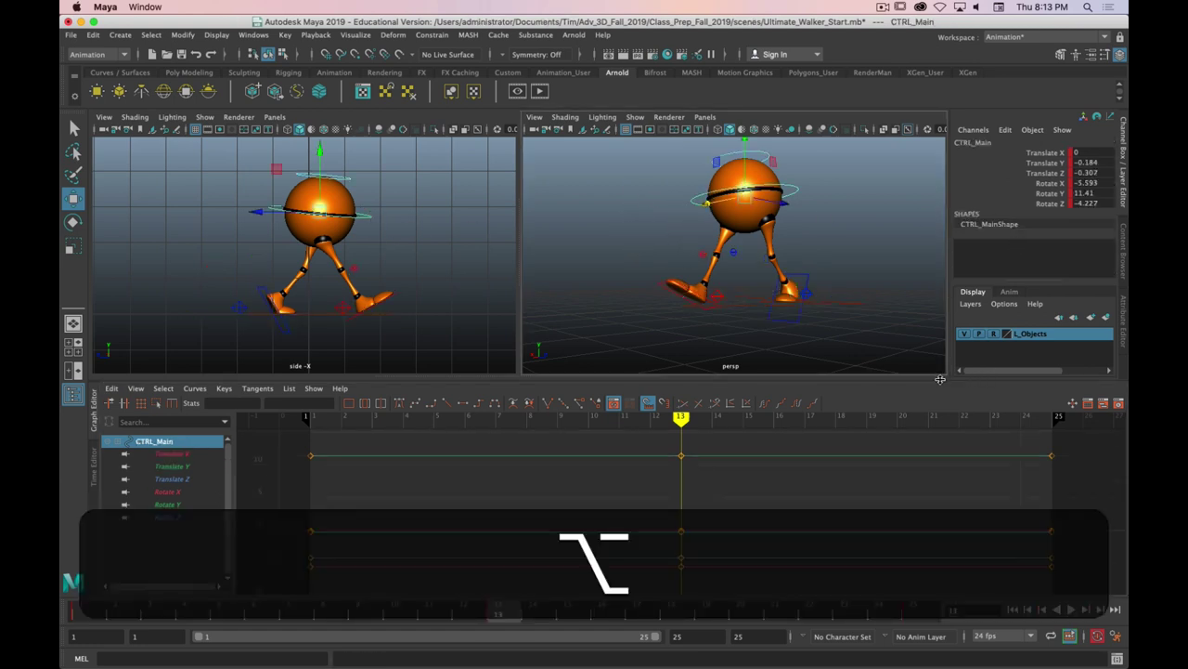
drag(939, 378, 953, 496)
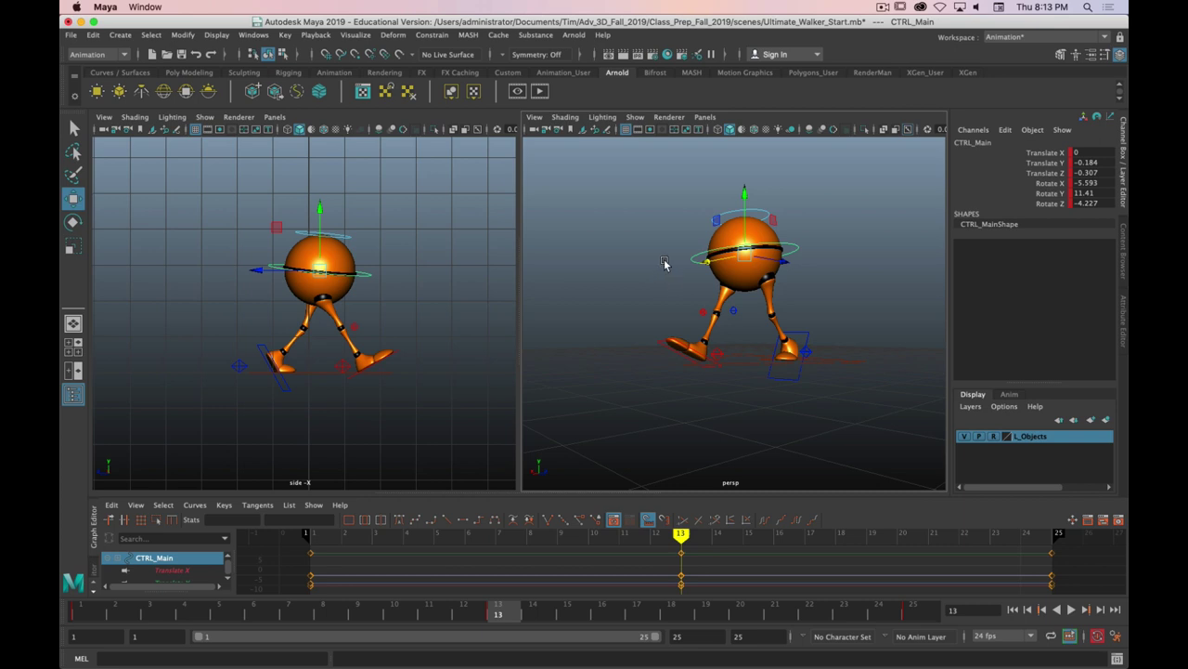
alt+drag(685, 271, 822, 299)
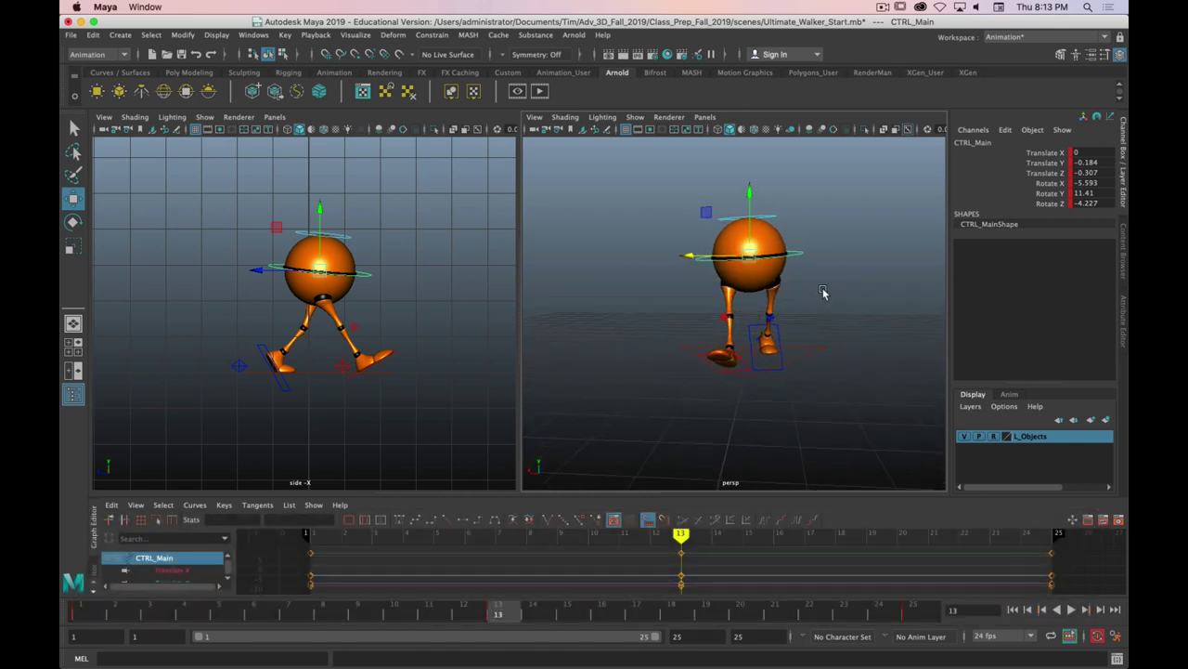
key(alt)
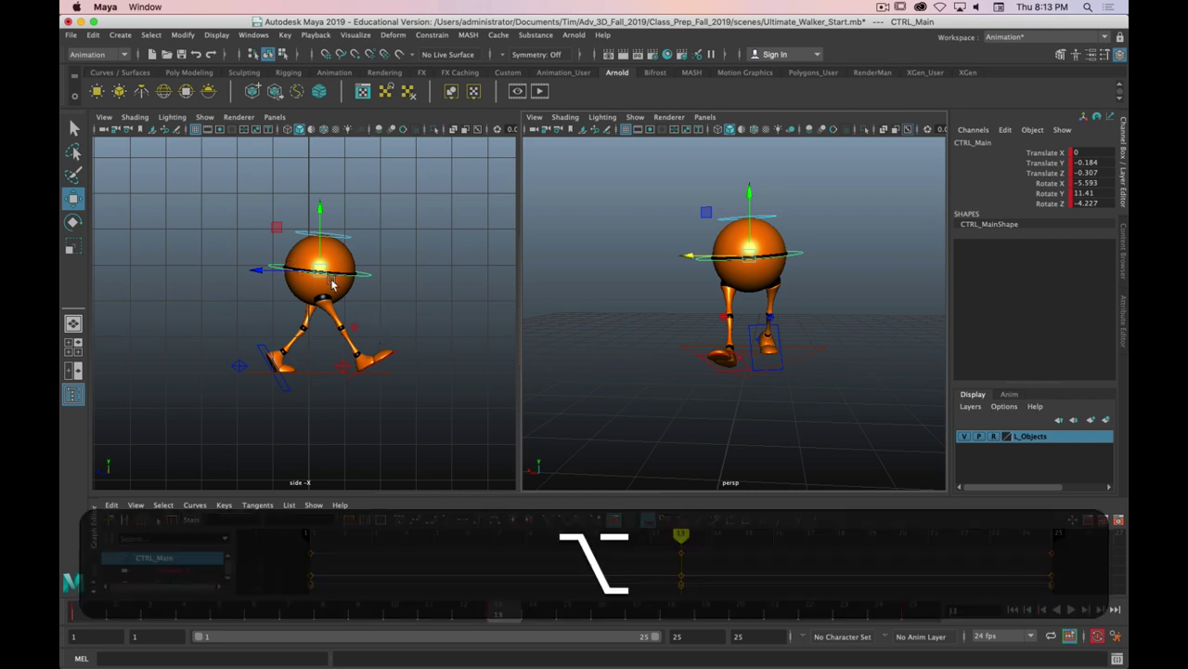
alt+drag(639, 364, 670, 383)
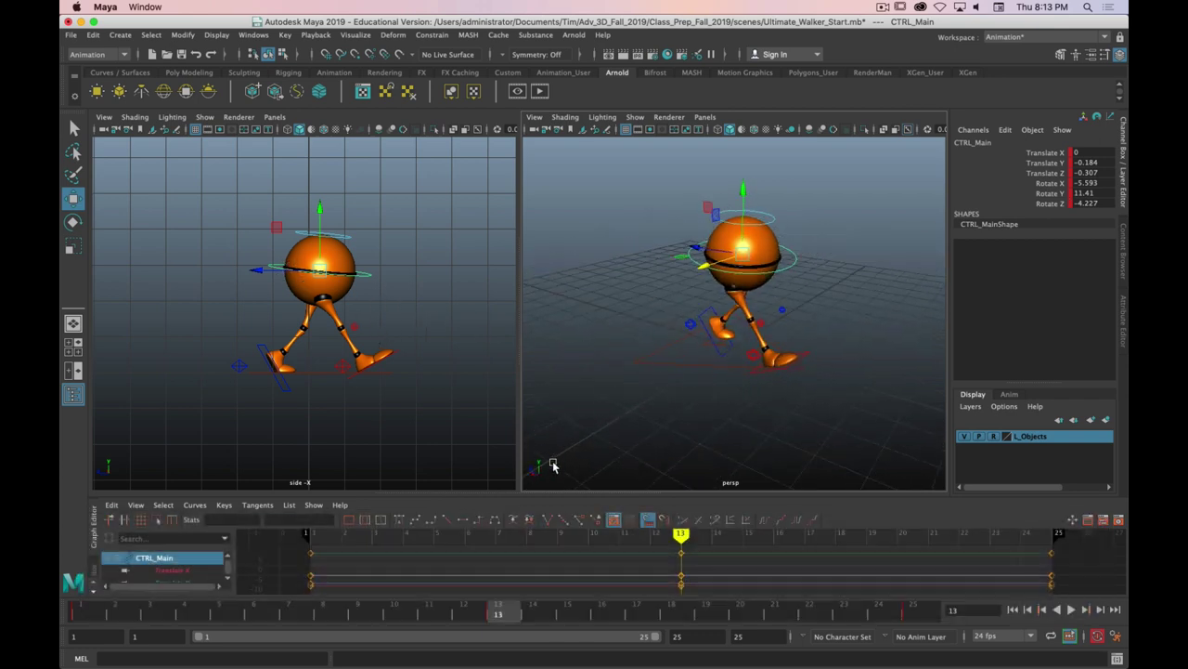
click(1048, 184)
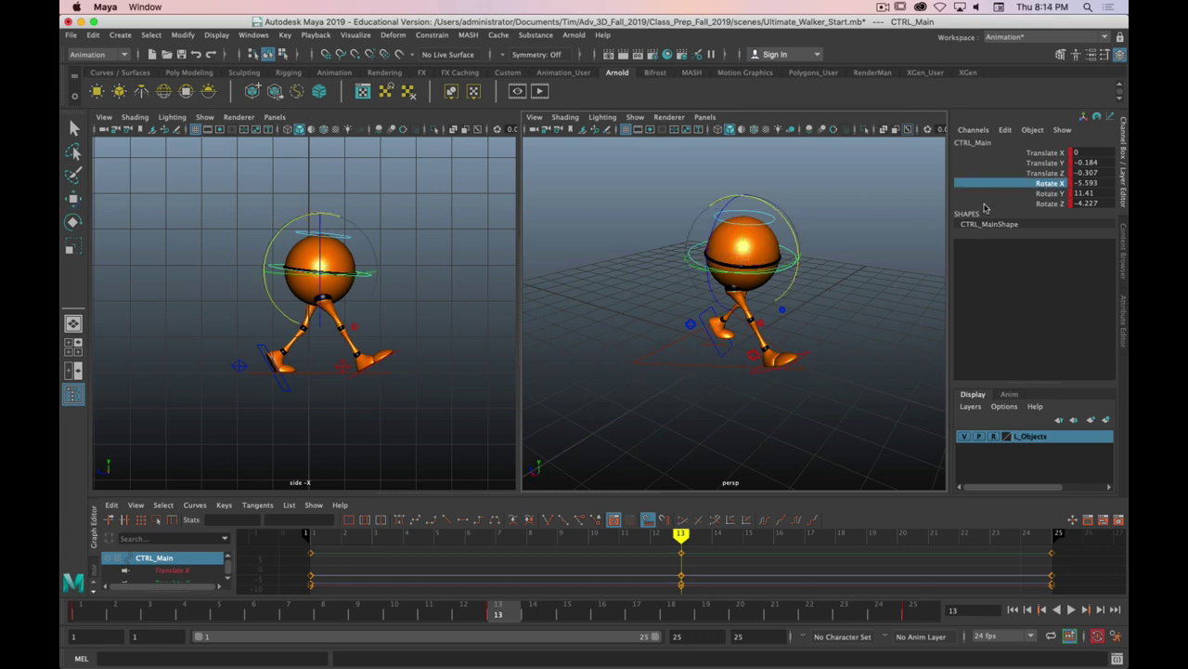
middle_drag(913, 206, 867, 214)
key(z)
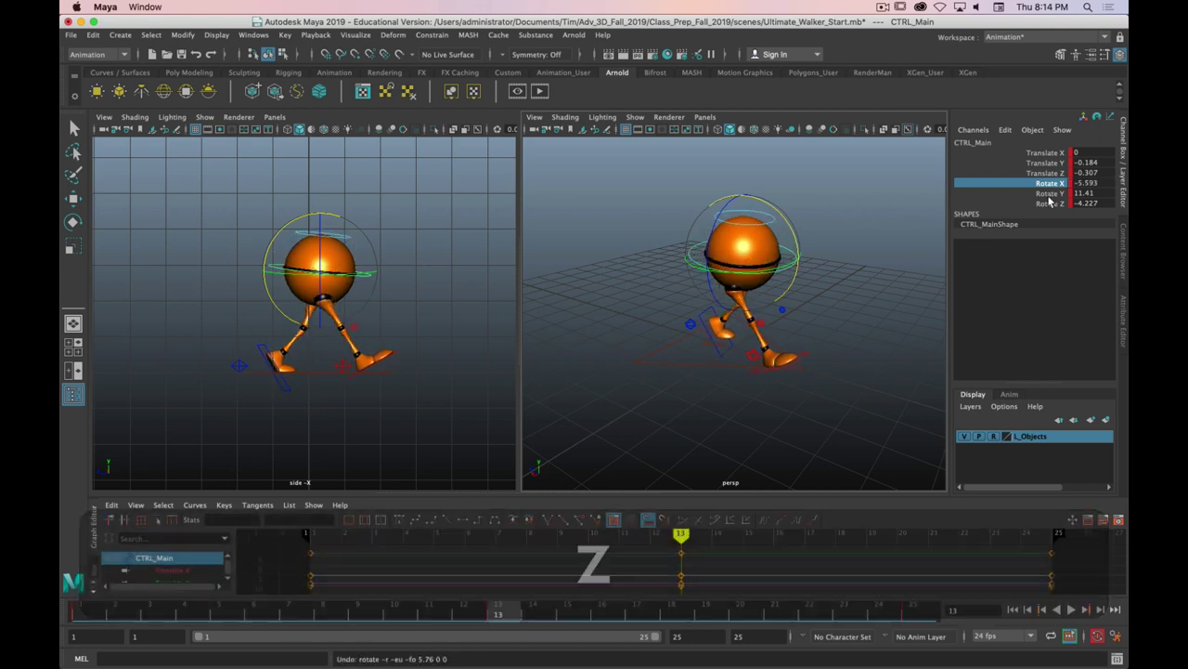
- Reverse the main body control's Rotate Y at frame 13 by setting it to -11.41
click(1050, 193)
click(1077, 193)
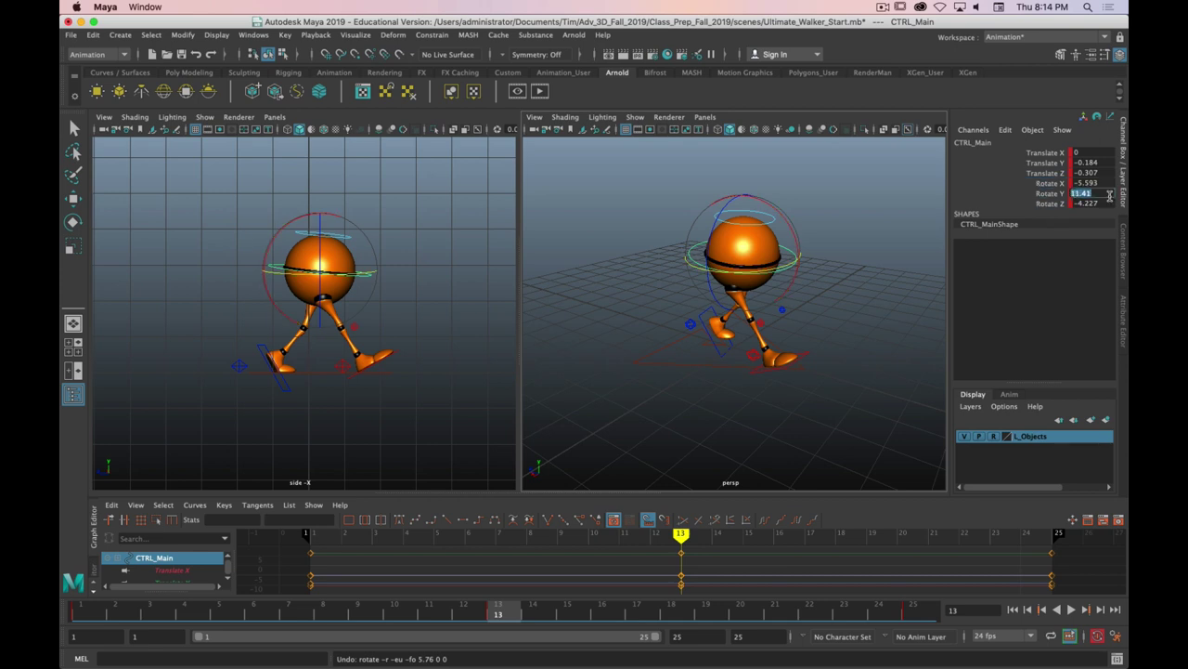
key(Left)
text(-)
key(Return)
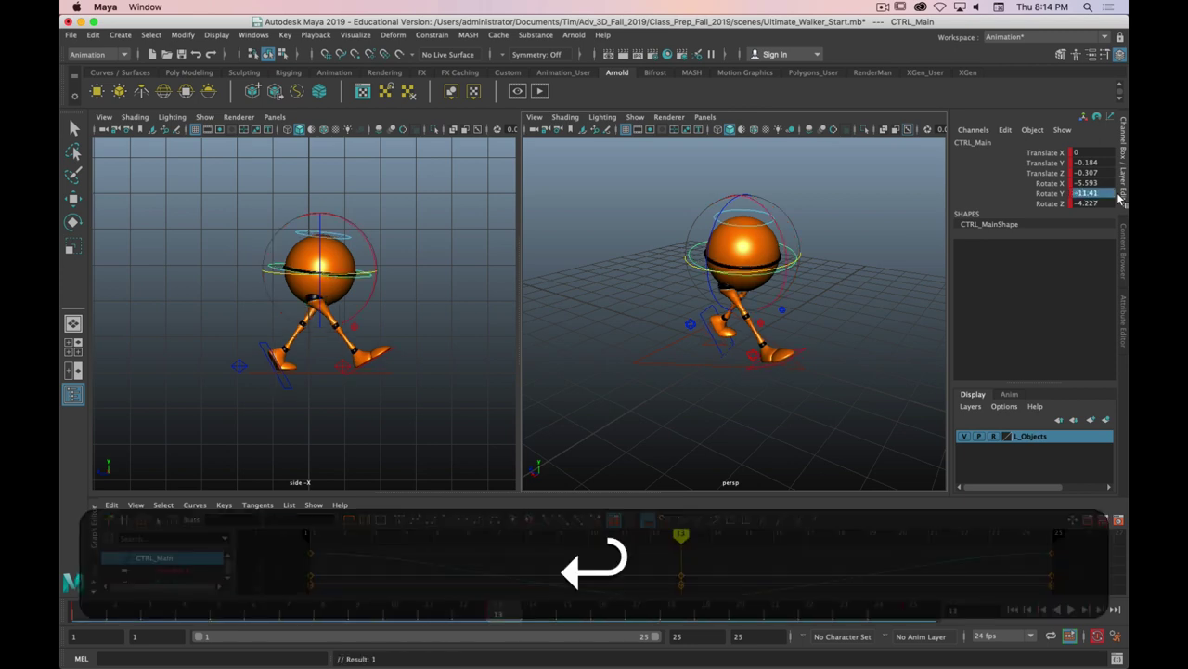
- Flip the main body control's Rotate Z at frame 13 by setting it to 4.227
click(1061, 205)
click(1083, 204)
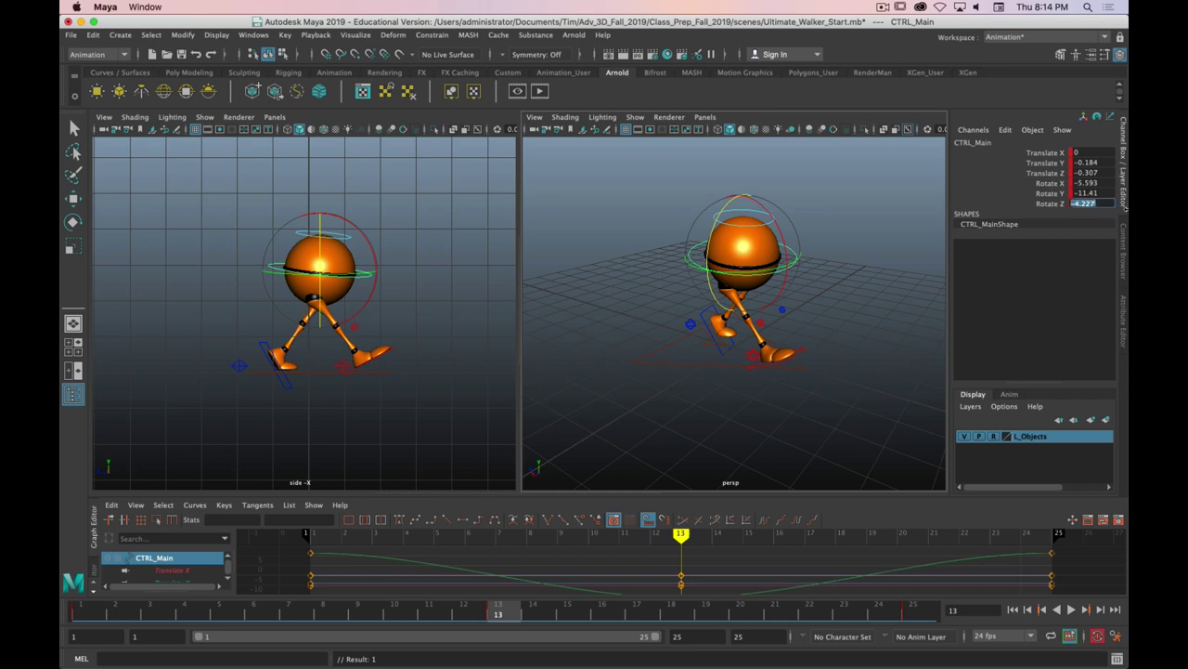
key(Left)
key(Delete)
key(Return)
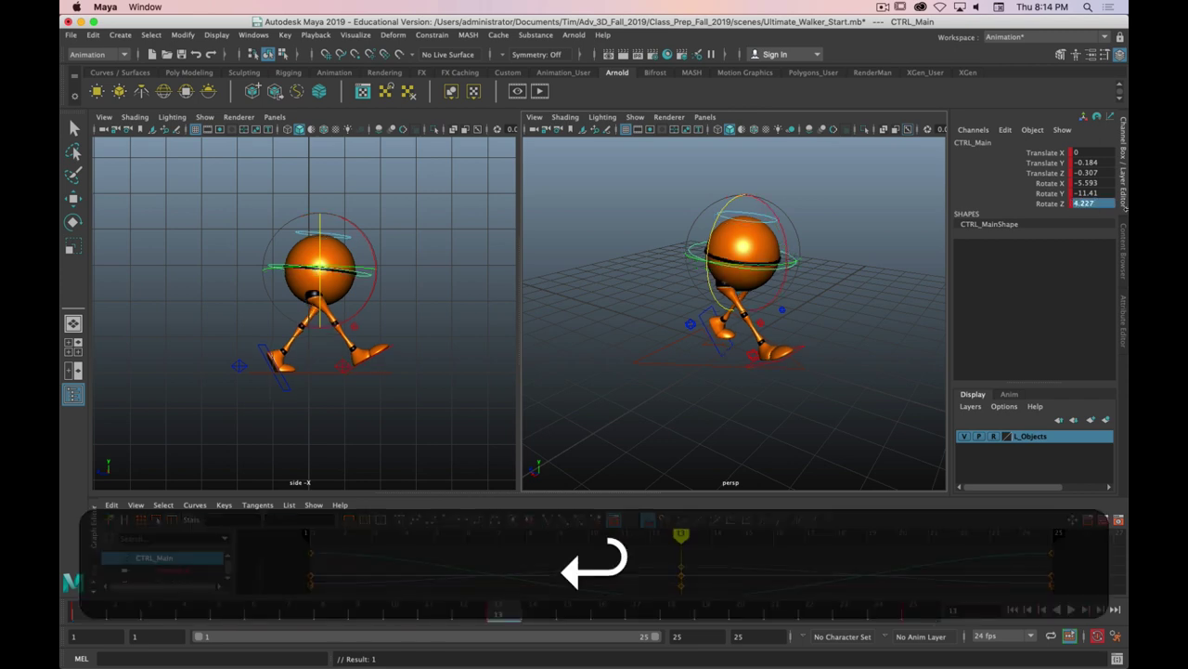
- Return to frame 1, select the right heel control and copy its key
alt+drag(710, 391, 576, 368)
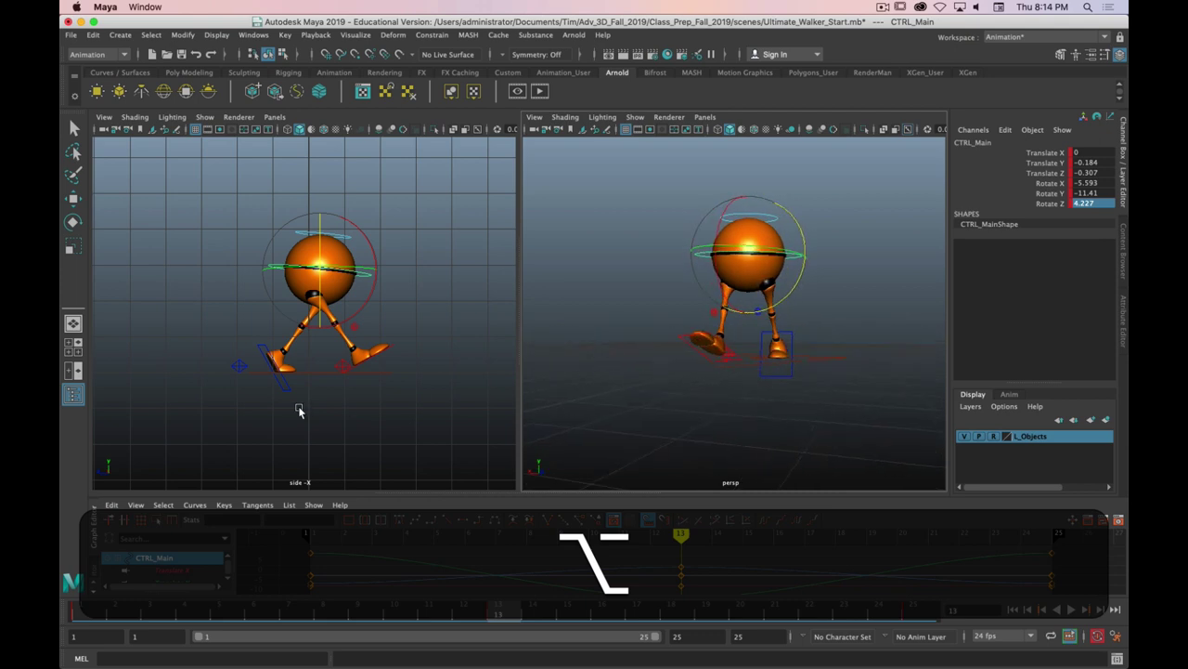
alt+right_drag(300, 411, 300, 397)
alt+middle_drag(321, 343, 311, 350)
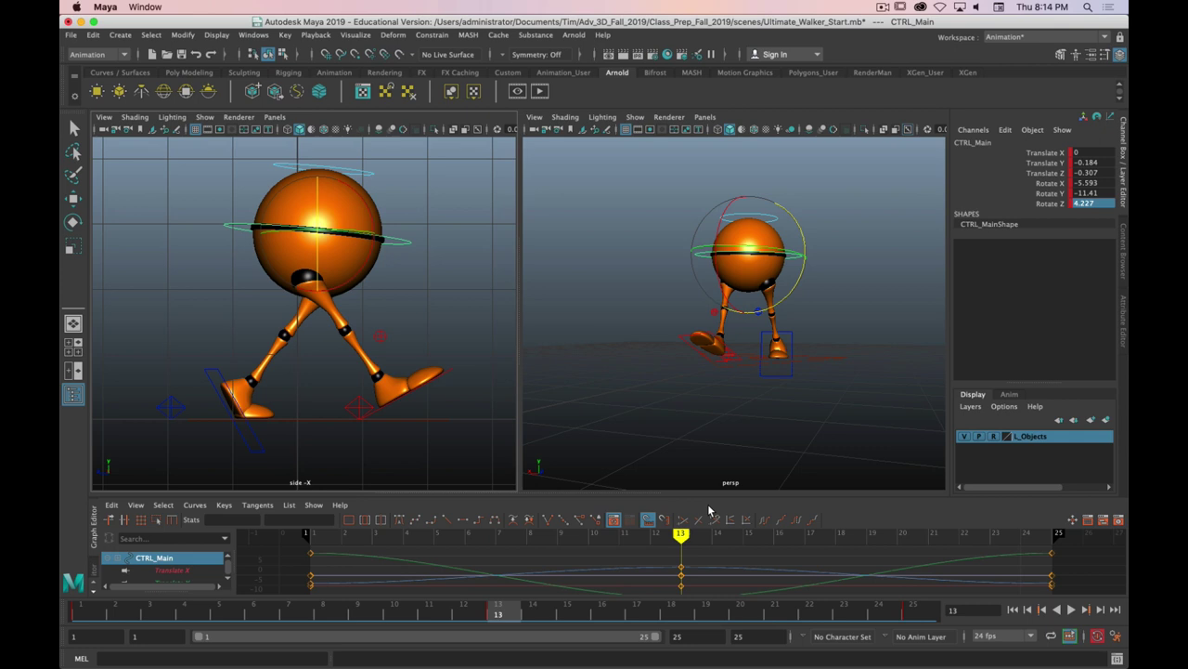
click(89, 613)
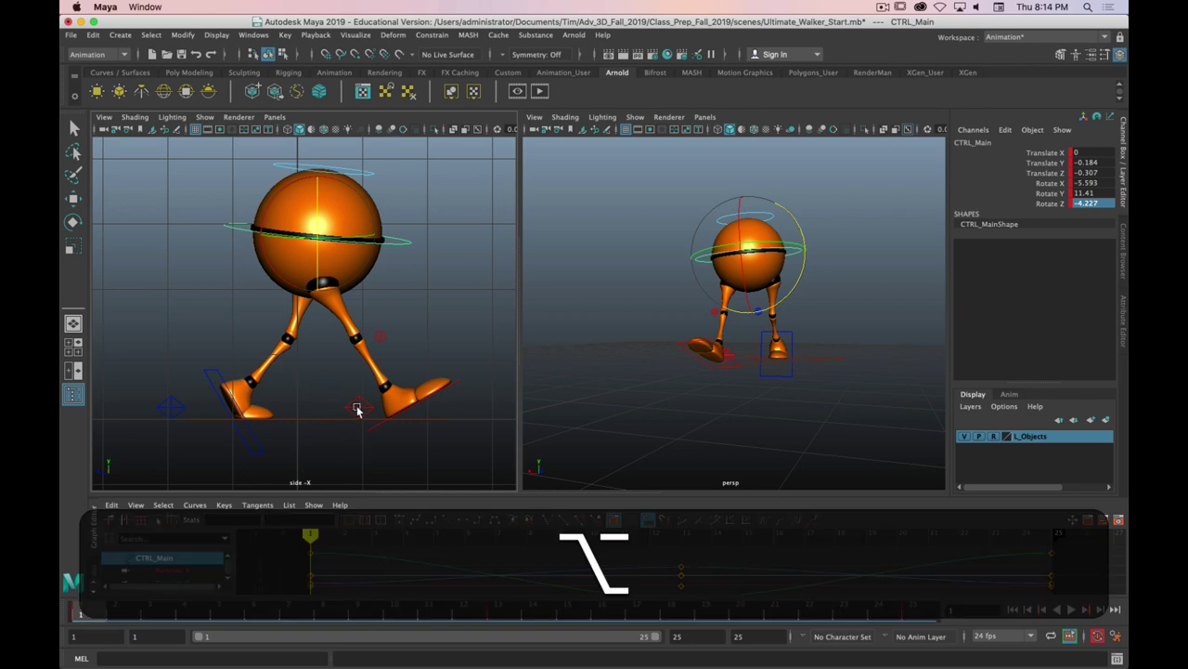
click(358, 405)
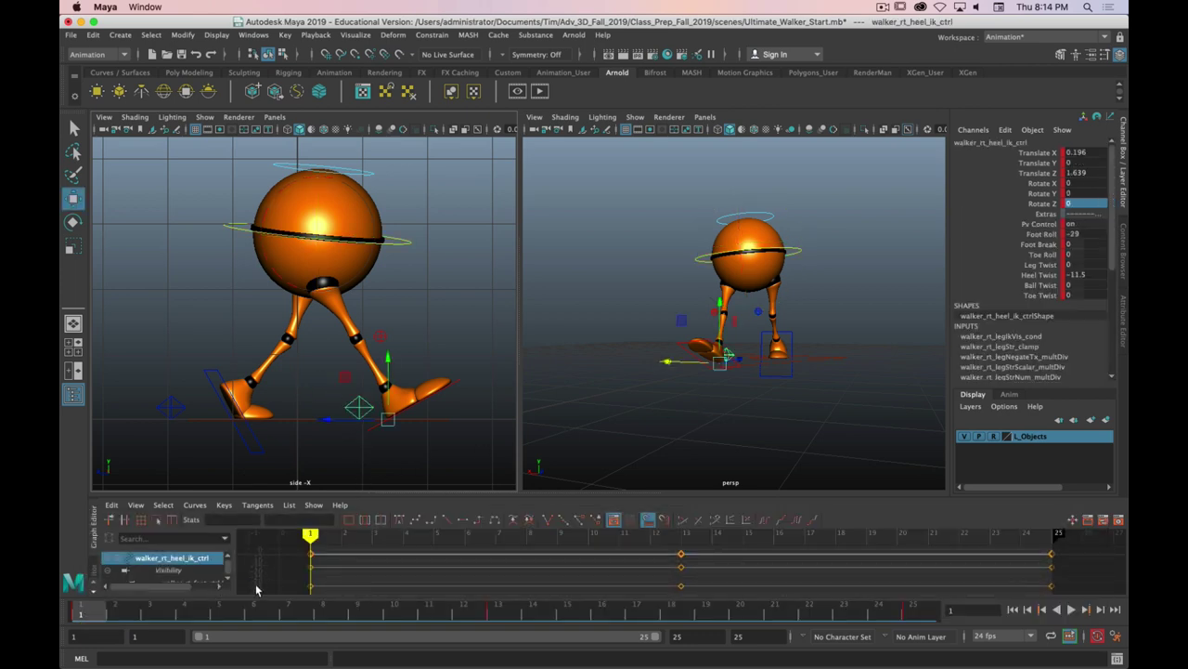
right_click(92, 615)
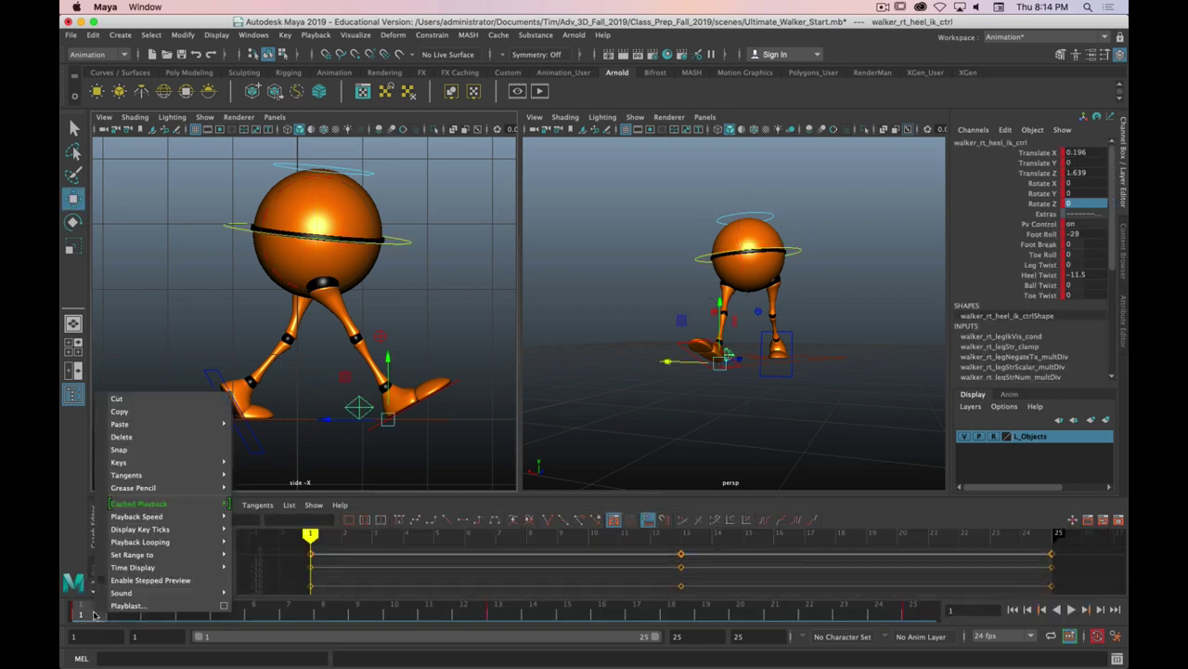
click(121, 411)
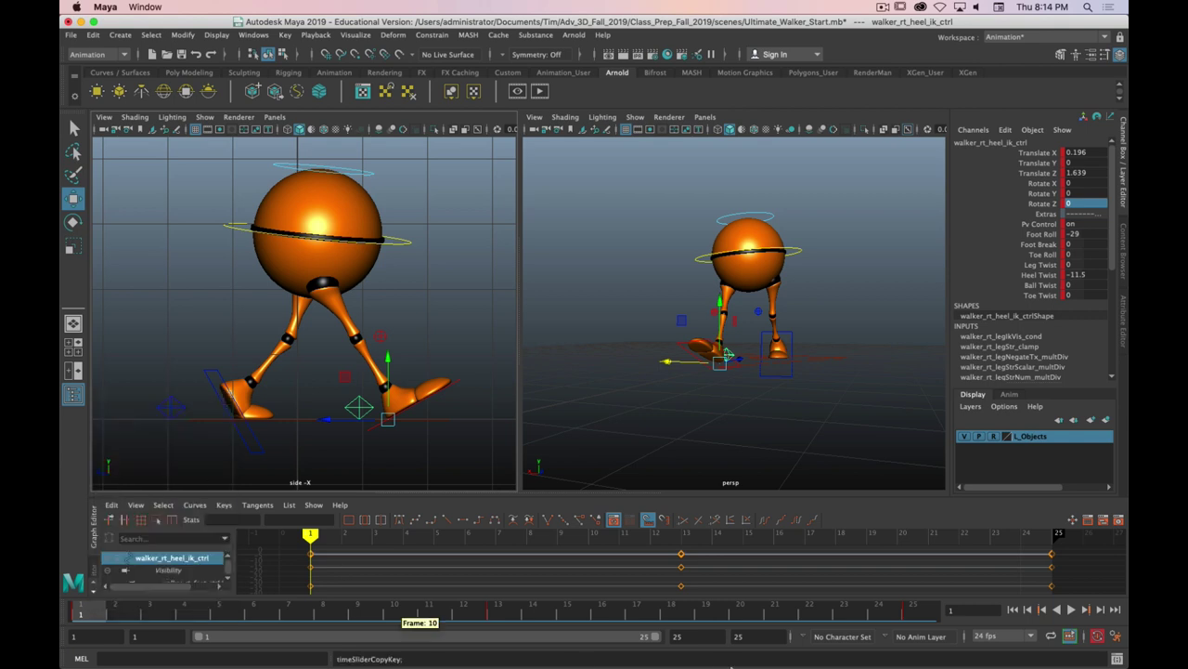
- Paste the copied right-heel key onto the left heel control at frame 13
click(495, 613)
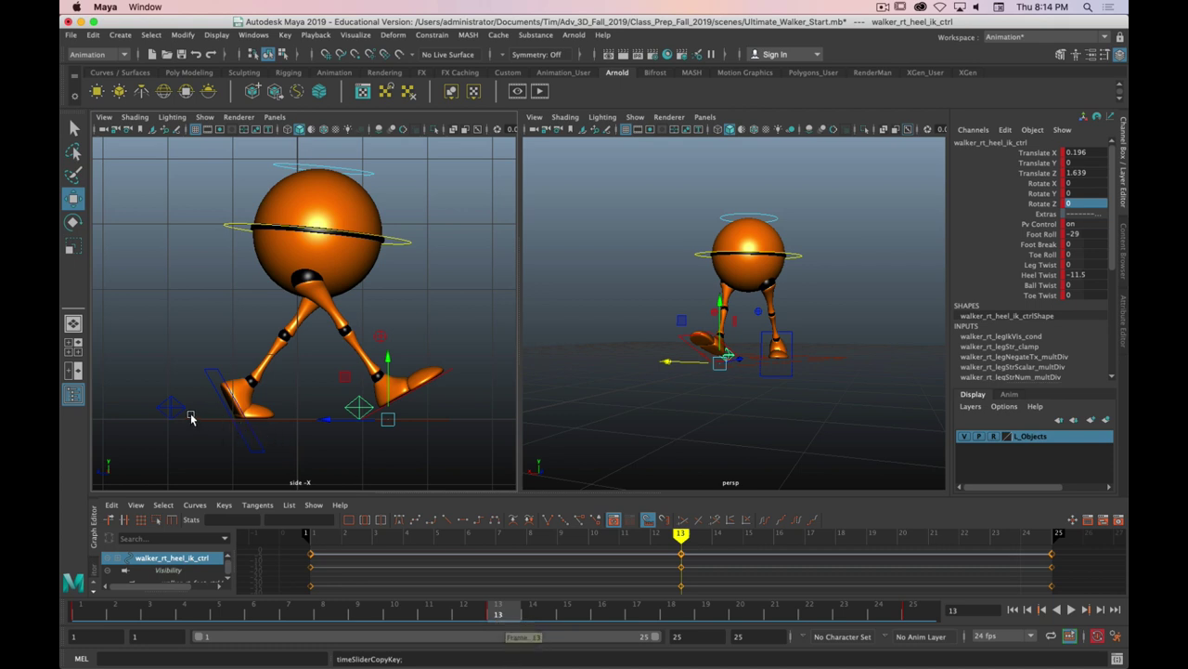
click(187, 412)
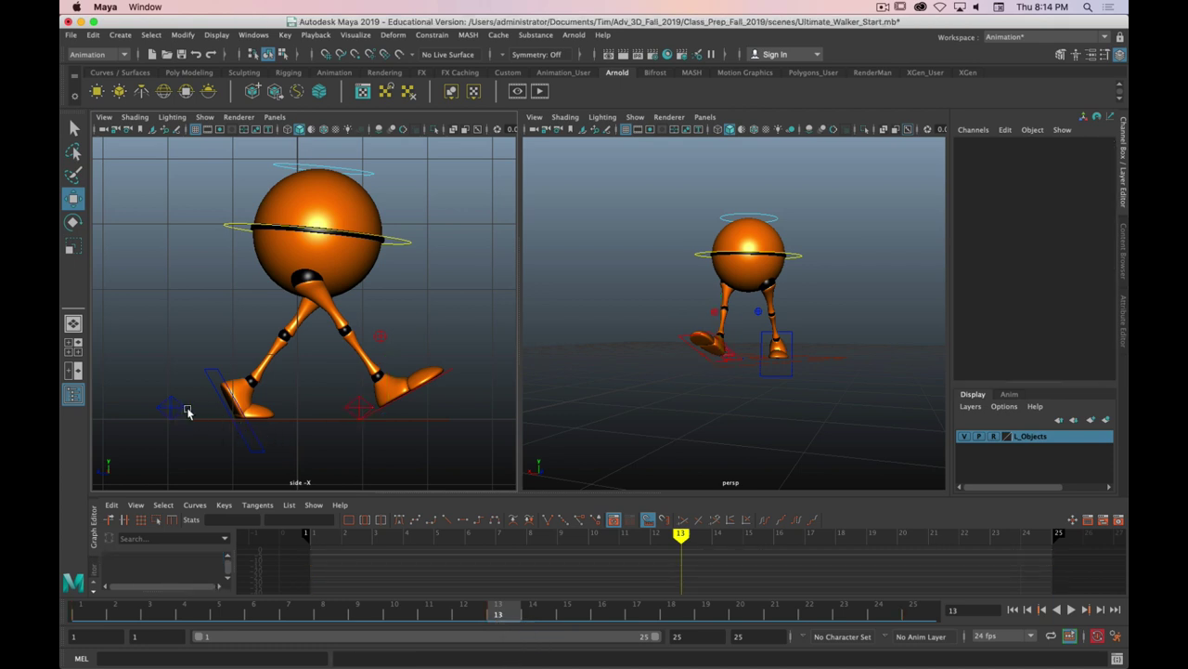
click(171, 414)
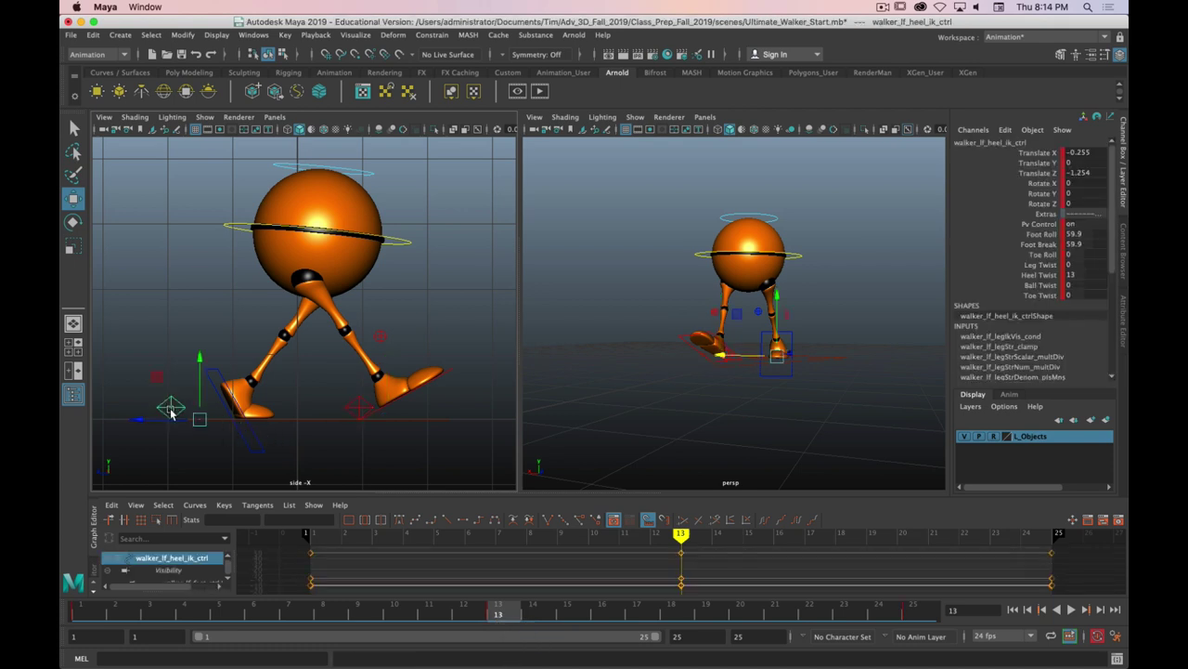
right_click(513, 610)
mouse_move(557, 420)
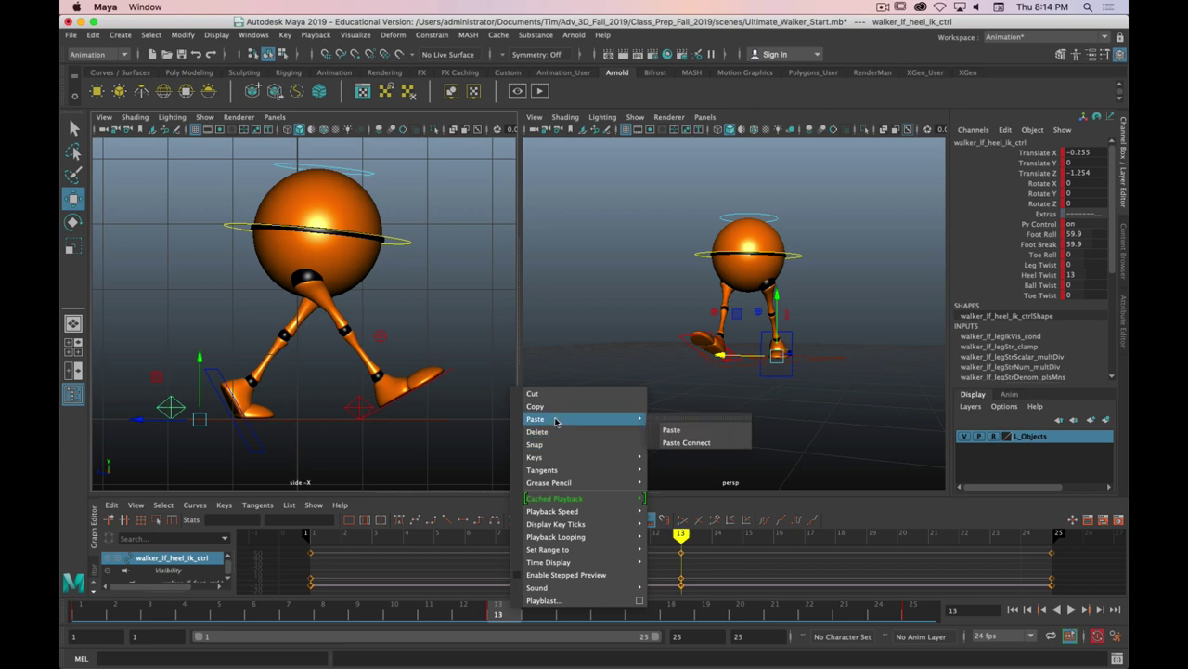
click(685, 431)
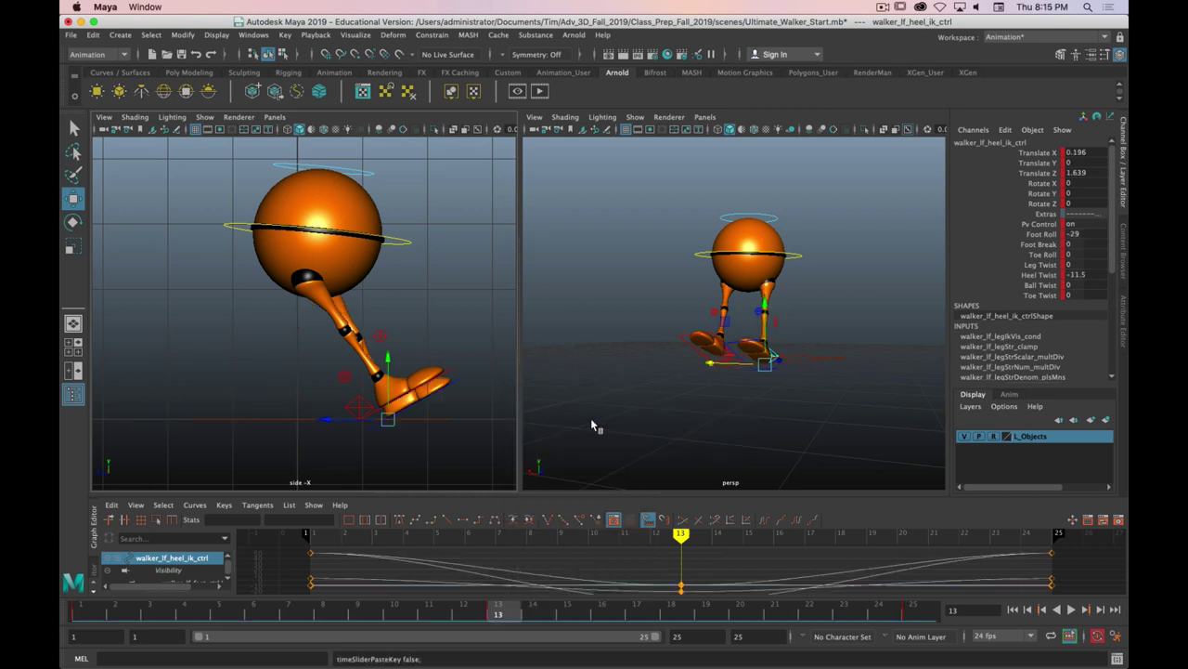
- Return to frame 1 with the left heel control selected and copy its key
key(super+period)
drag(493, 617, 83, 605)
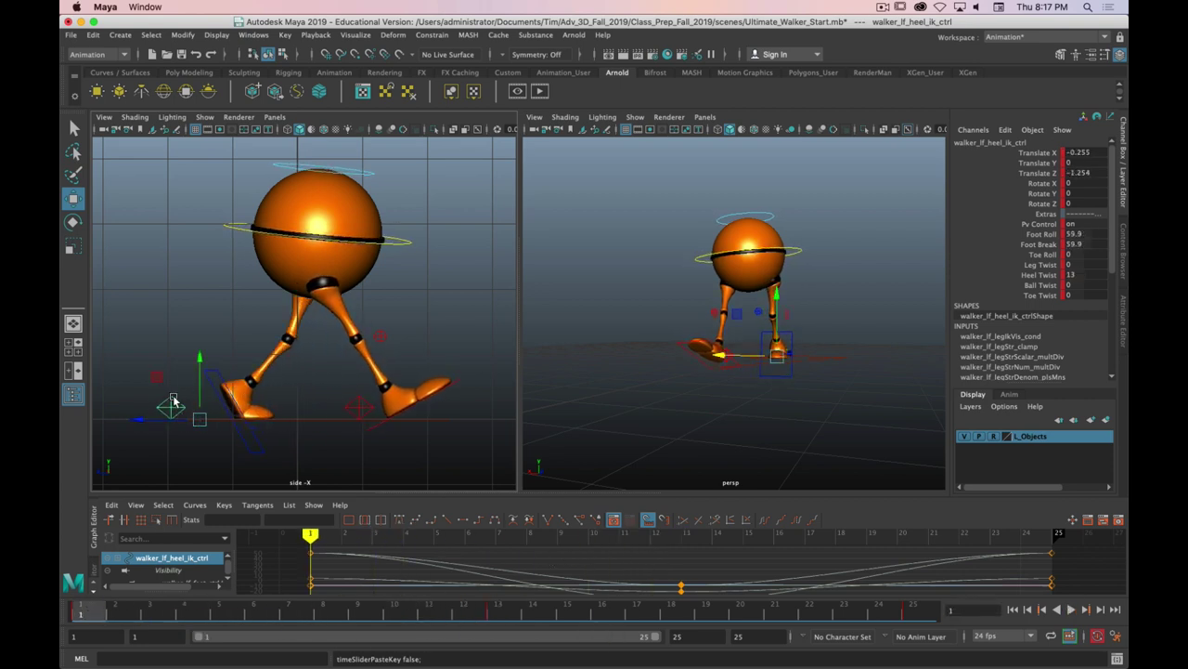
right_click(111, 614)
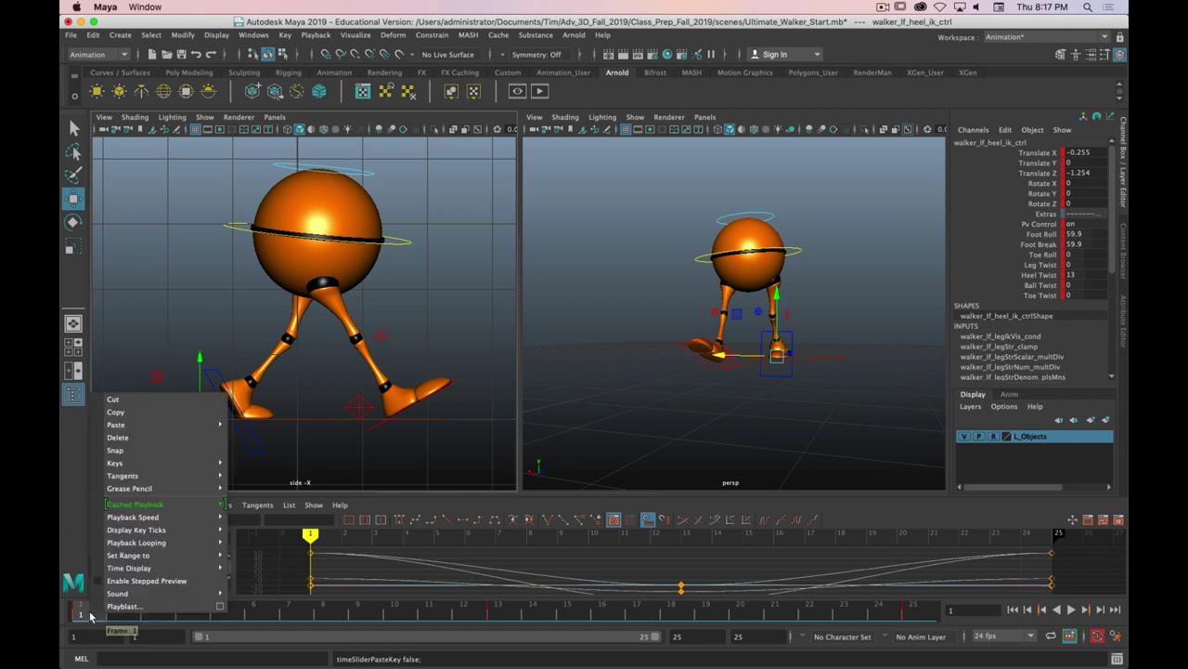
click(134, 415)
- Paste the copied left-heel key onto the right heel control at frame 13
click(498, 613)
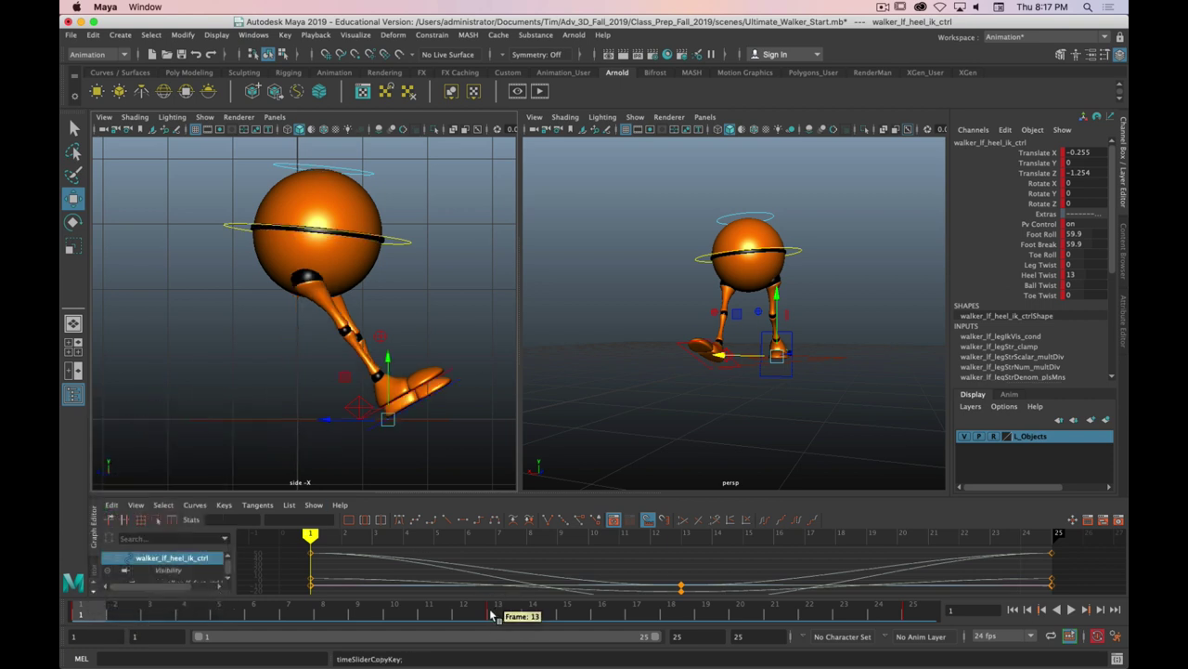
click(360, 410)
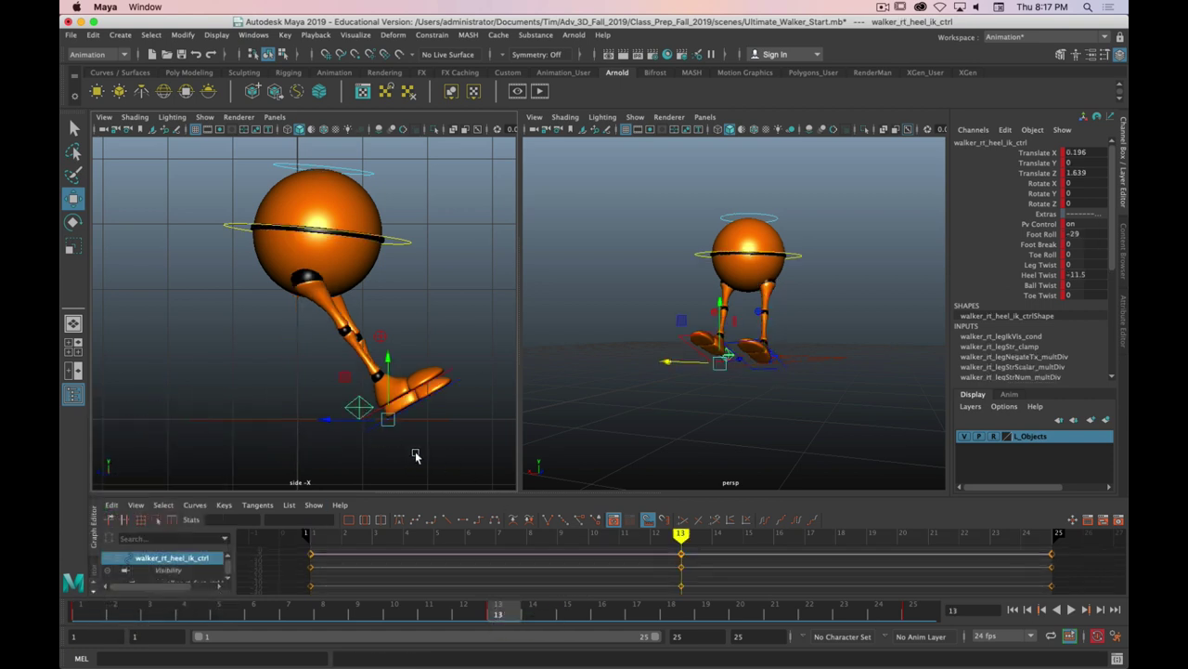
right_click(496, 615)
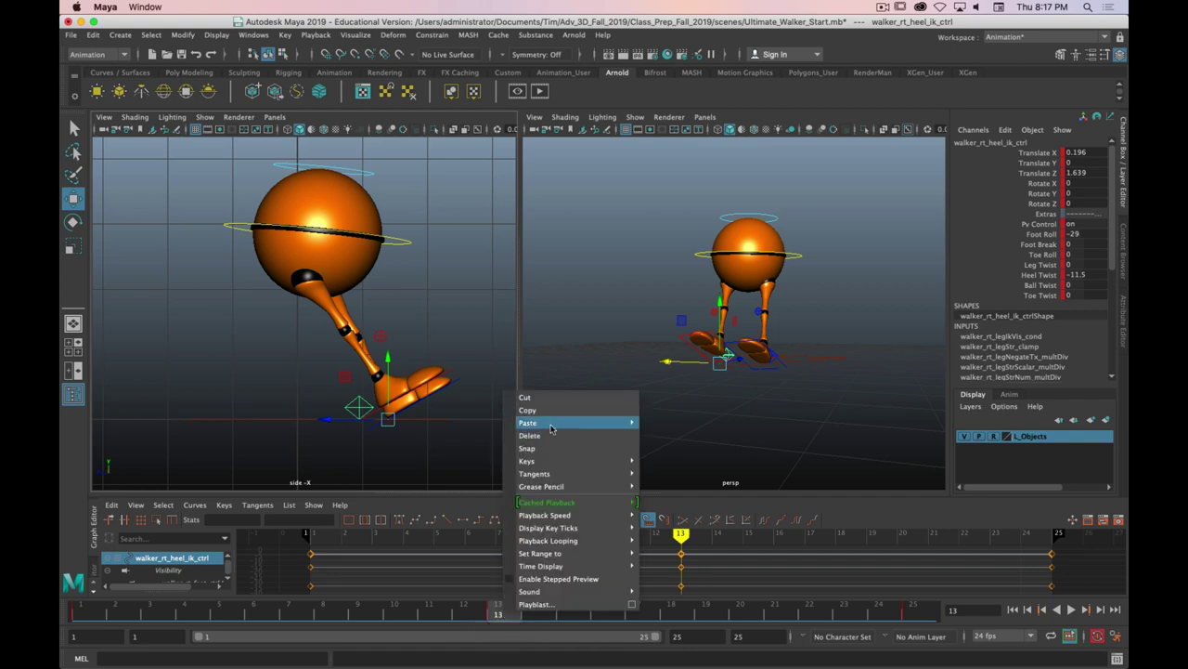
click(665, 432)
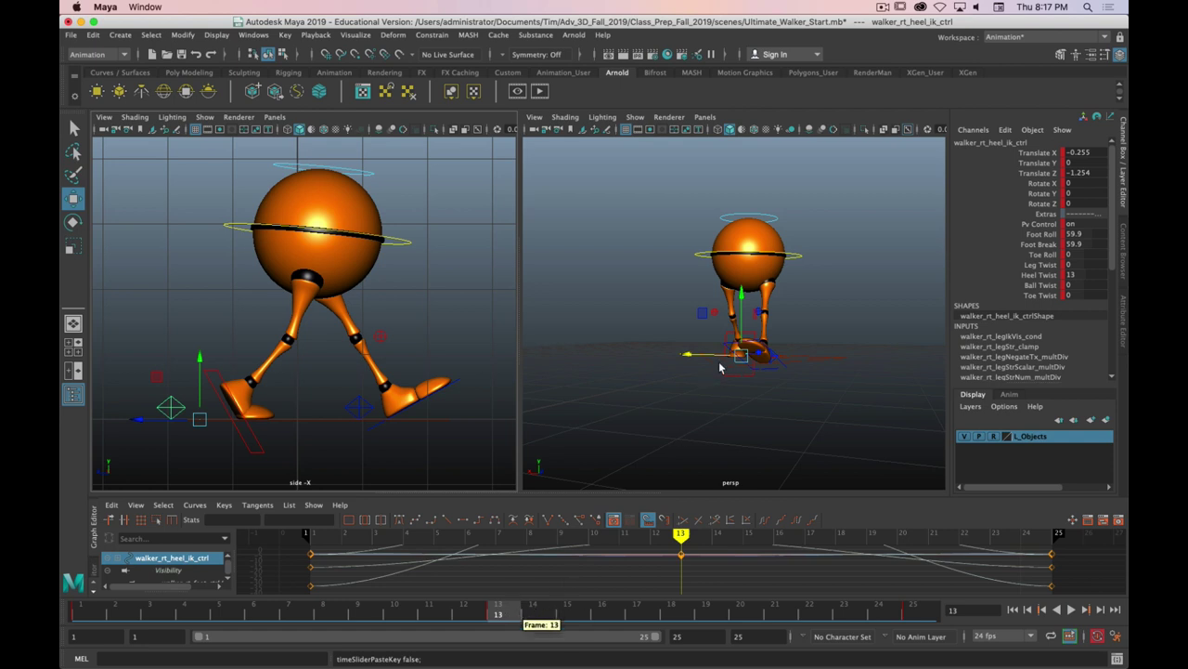
- Play back the walk and compare the contact poses at frames 1 and 13
alt+drag(752, 379, 791, 411)
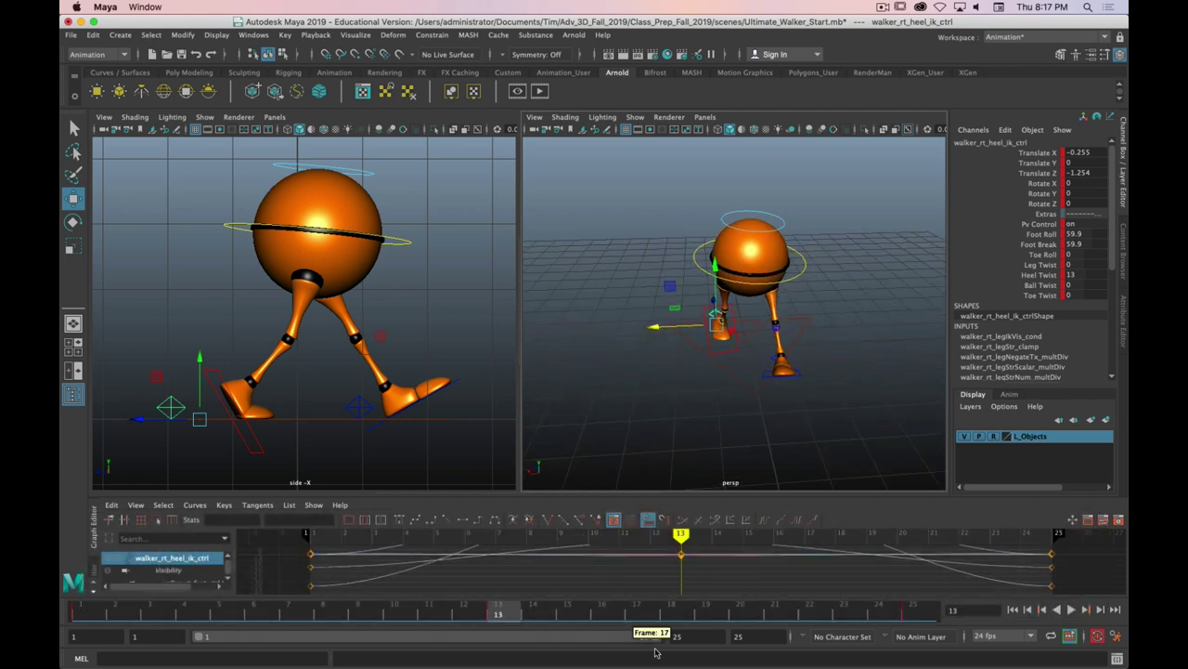
drag(506, 612, 98, 629)
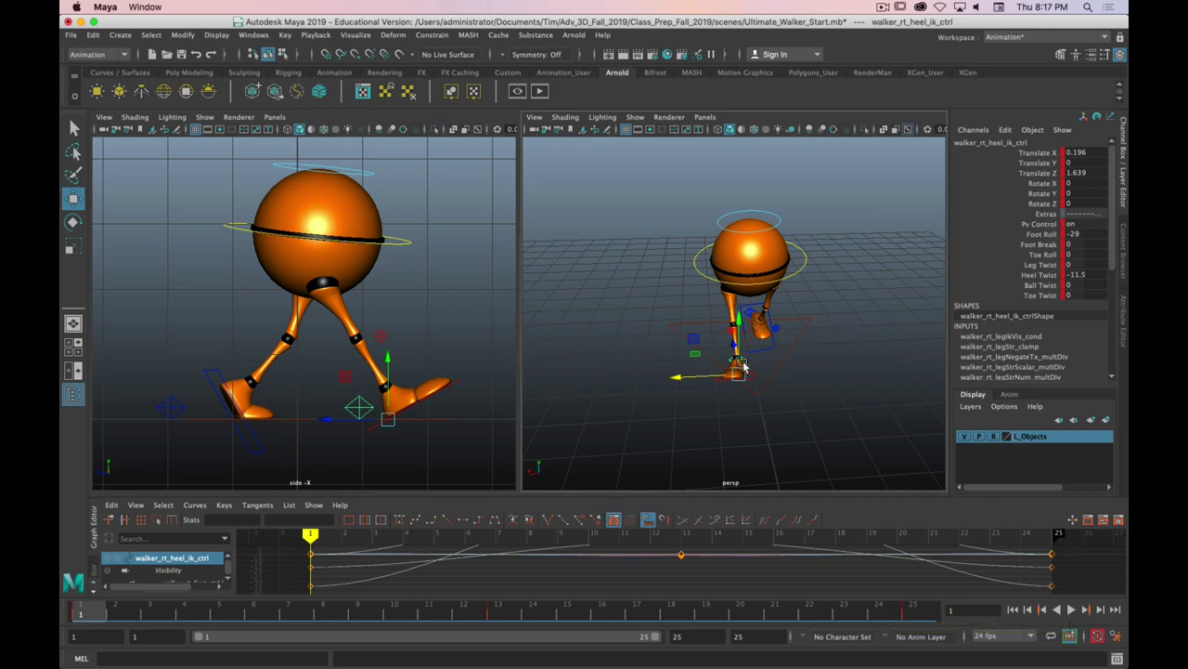
key(alt+v)
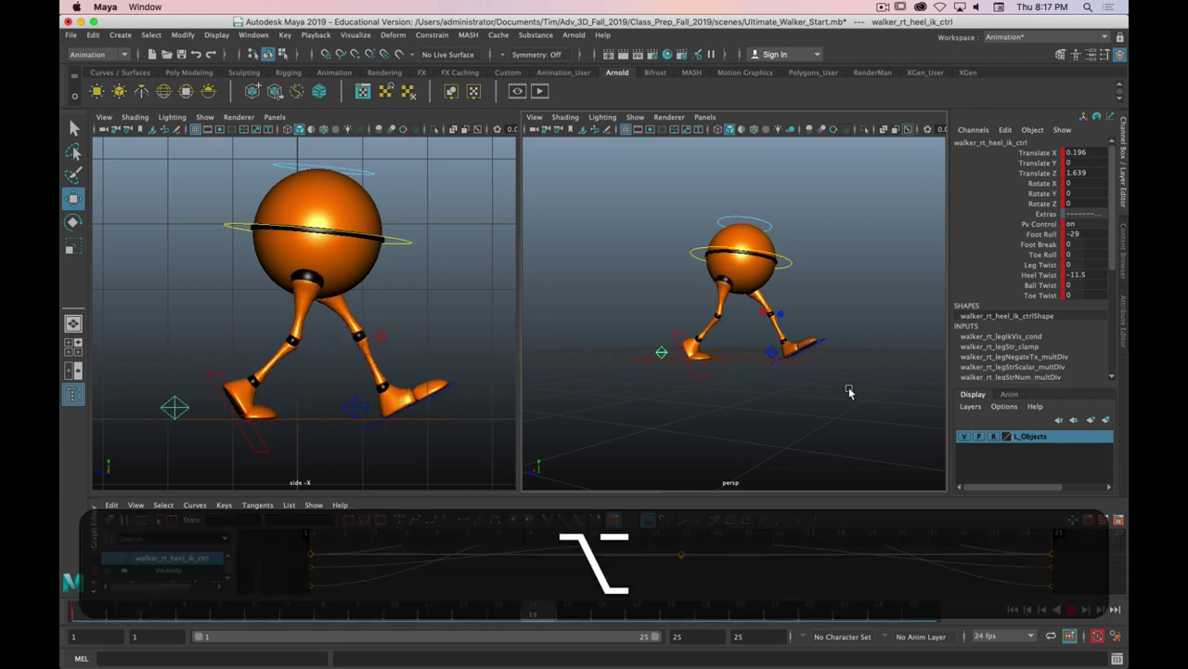
key(alt+v)
drag(624, 616, 505, 615)
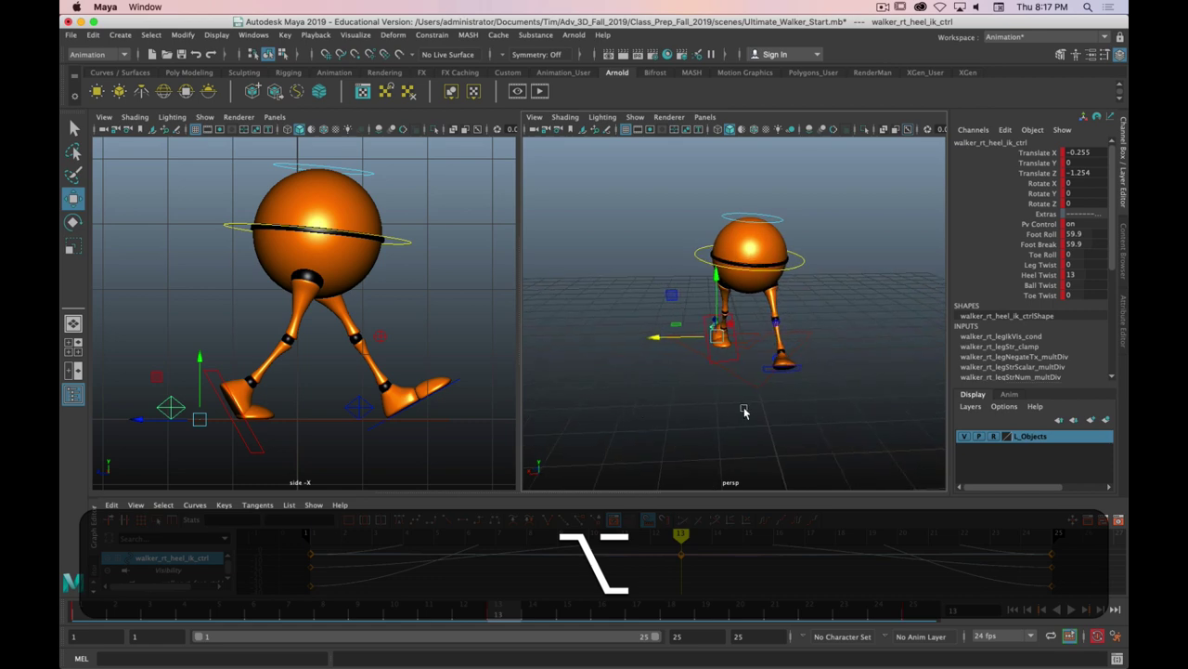
- Examine the feet close up in the perspective view around frame 13
scroll(746, 406, up, 6)
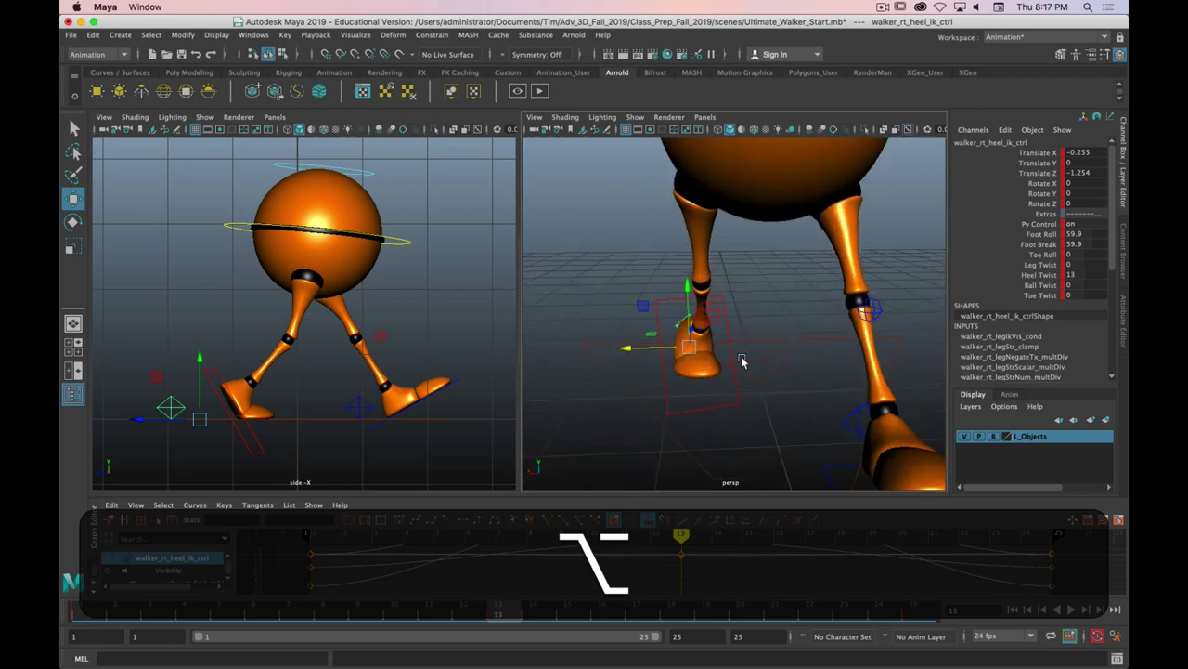
alt+drag(742, 361, 727, 341)
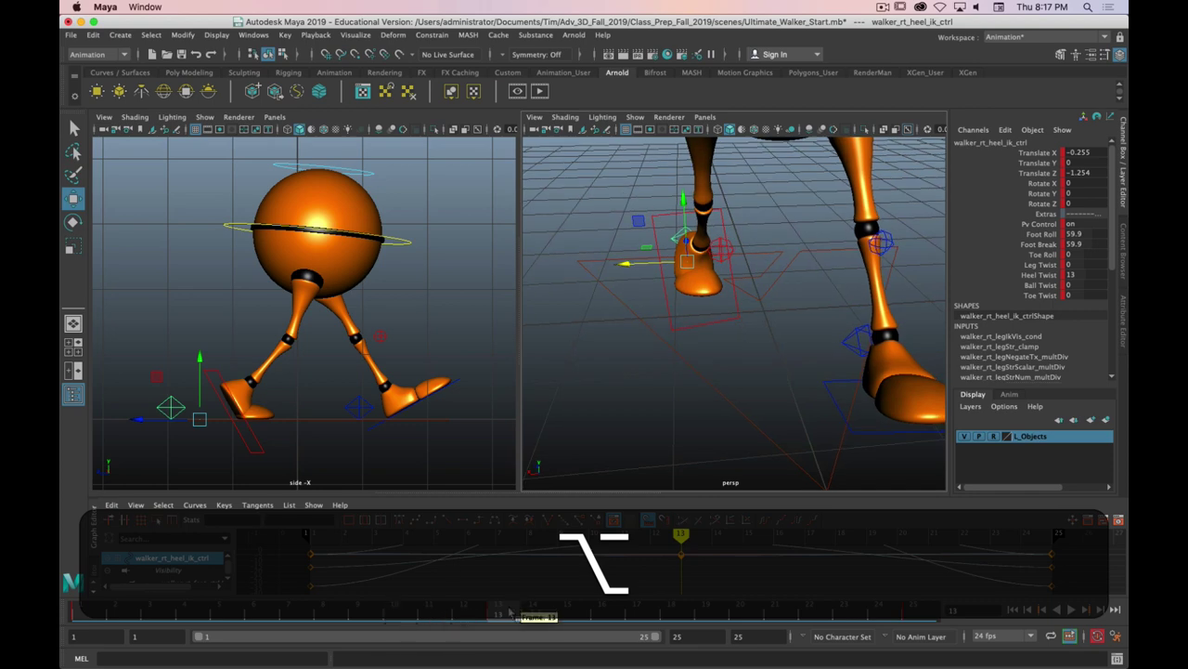
drag(538, 616, 499, 615)
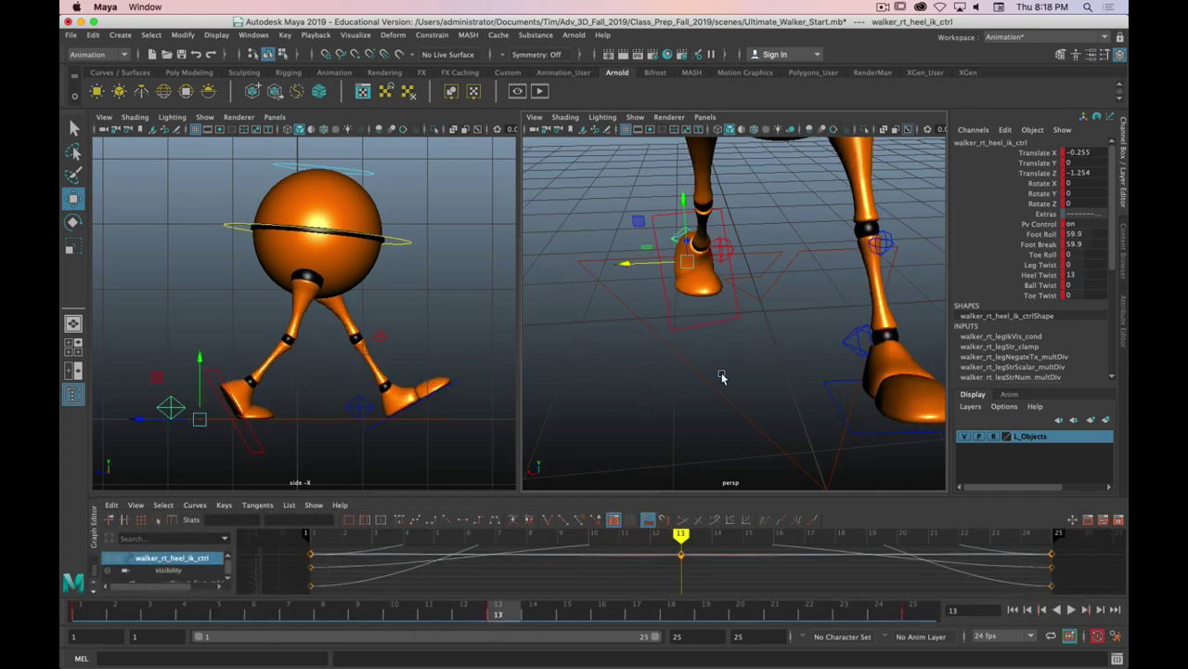
key(alt)
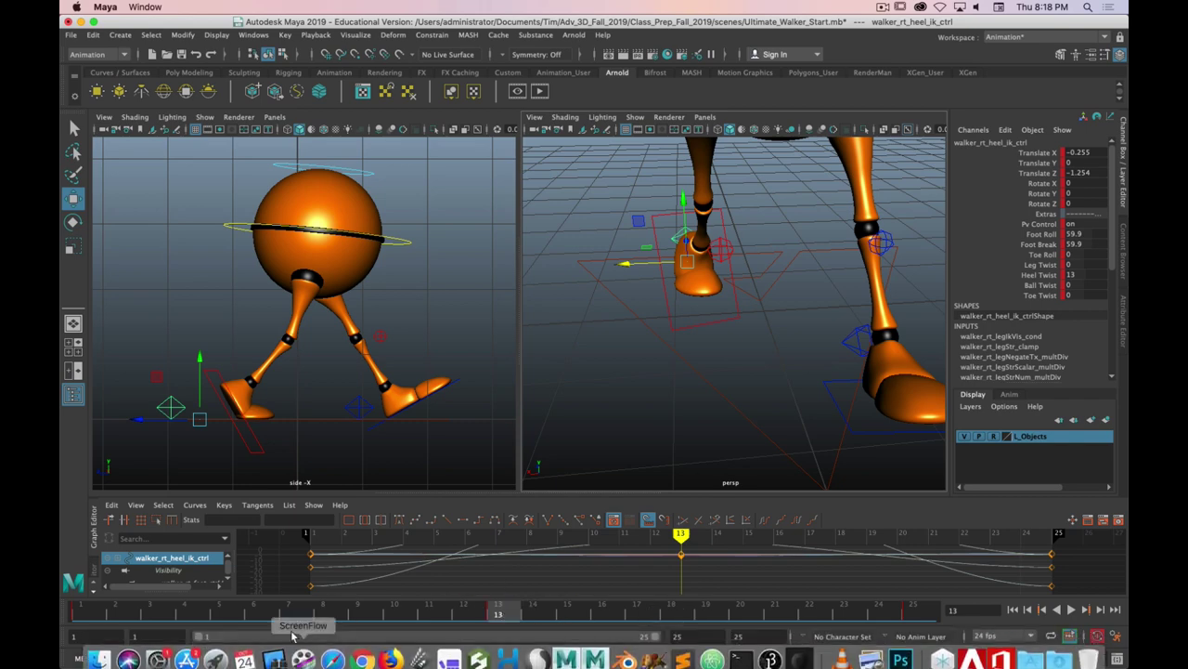
- Play the walk cycle from frame 1 with the whole walker in the perspective view
click(88, 616)
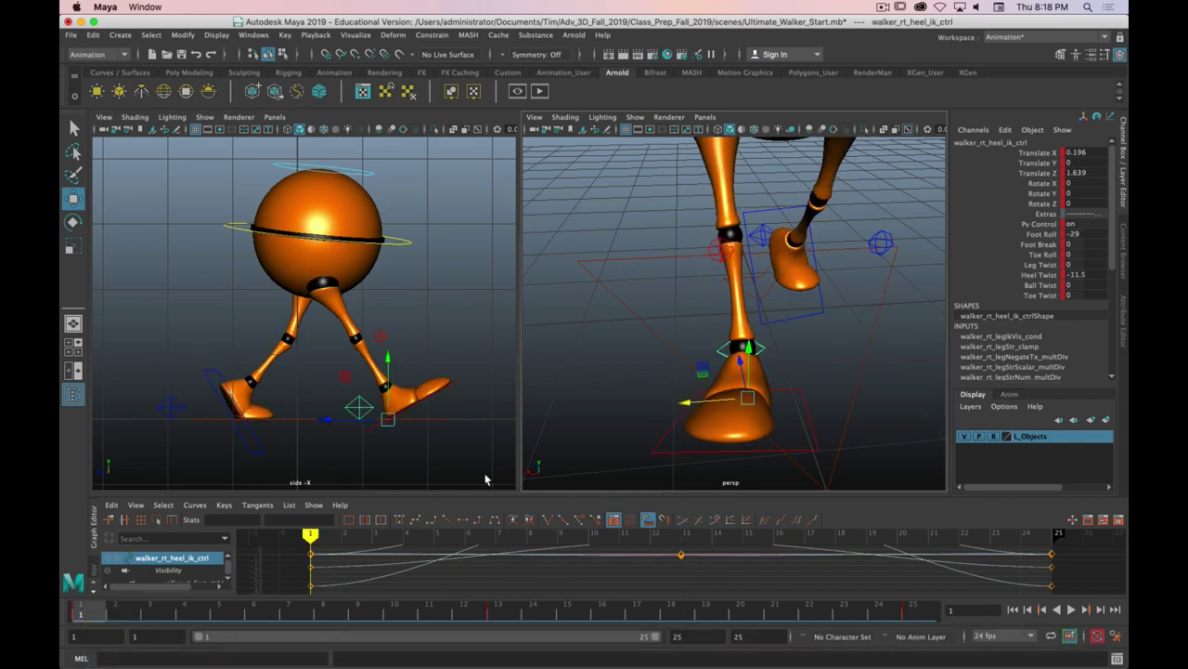
key(f)
alt+right_drag(630, 346, 917, 549)
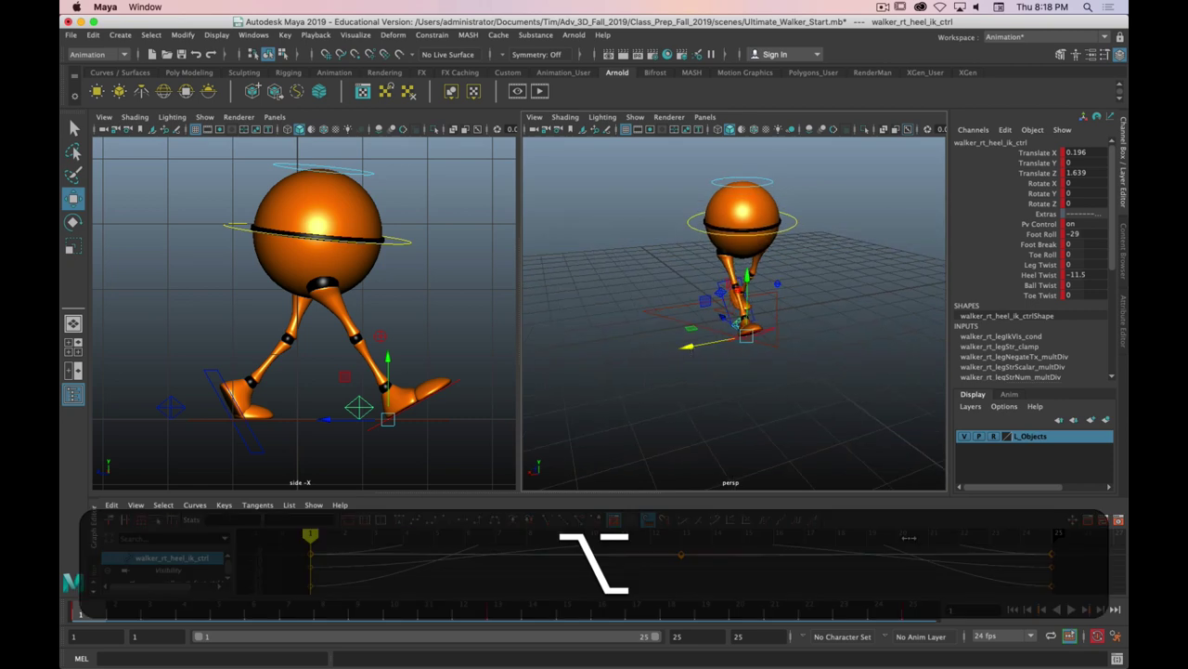
key(alt+v)
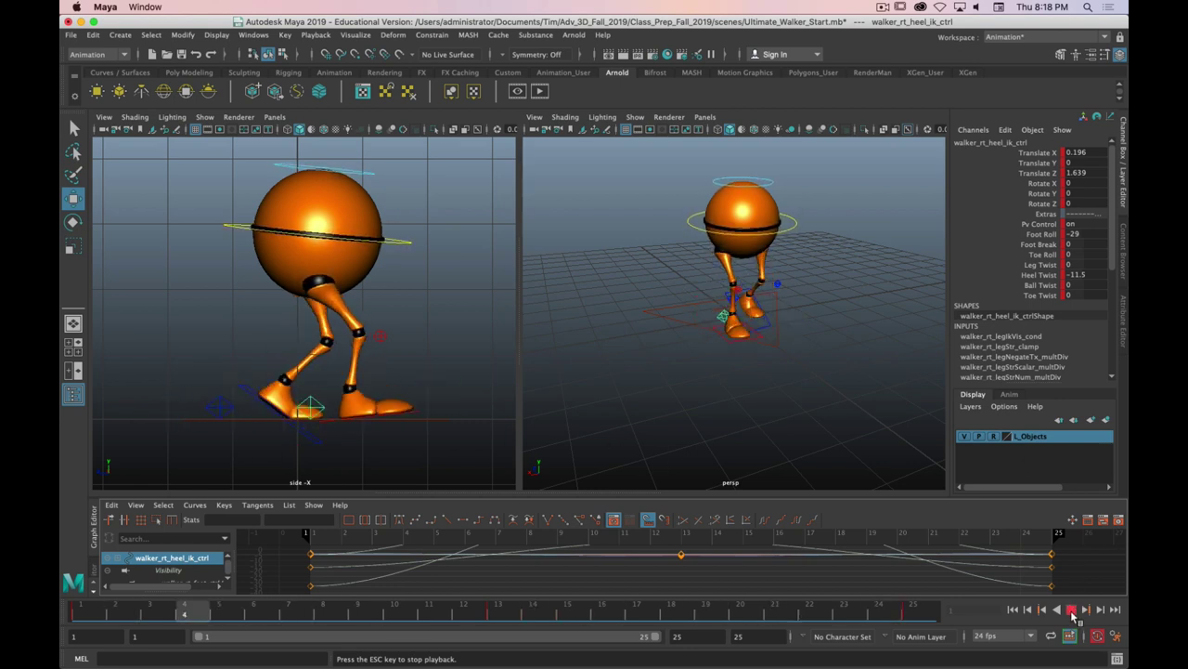
key(Escape)
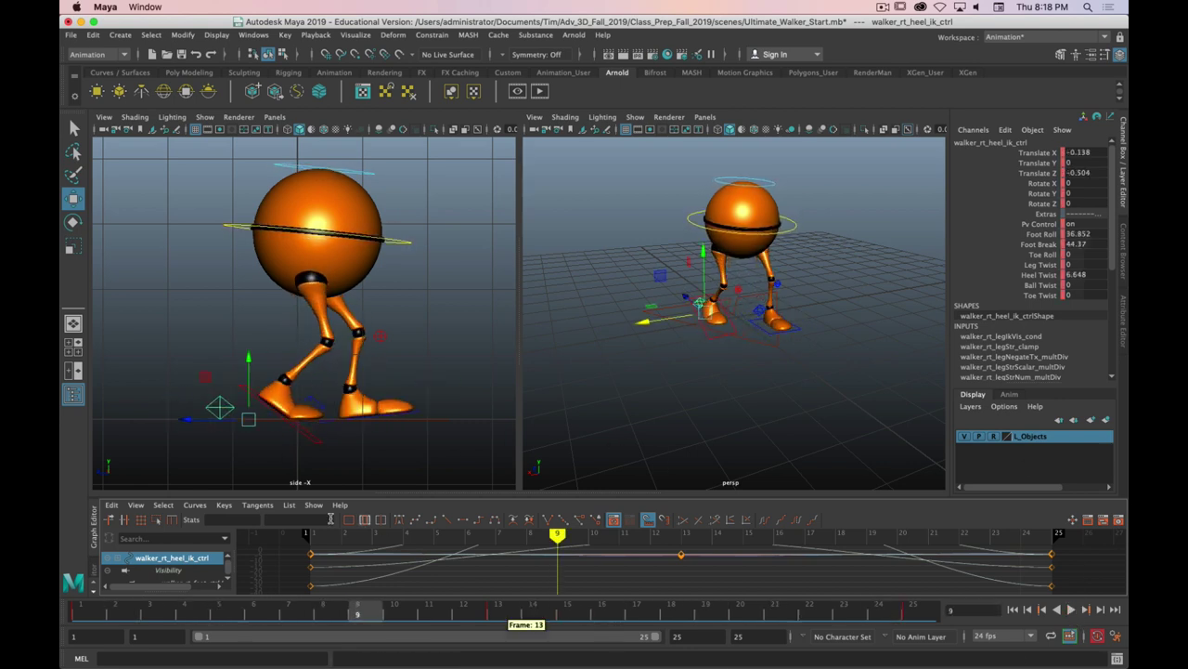
- Go to frame 7 and consult the 12-frame tempo chart in Walk_Cycle_2.jpeg in Preview, bringing Maya back into view
click(288, 613)
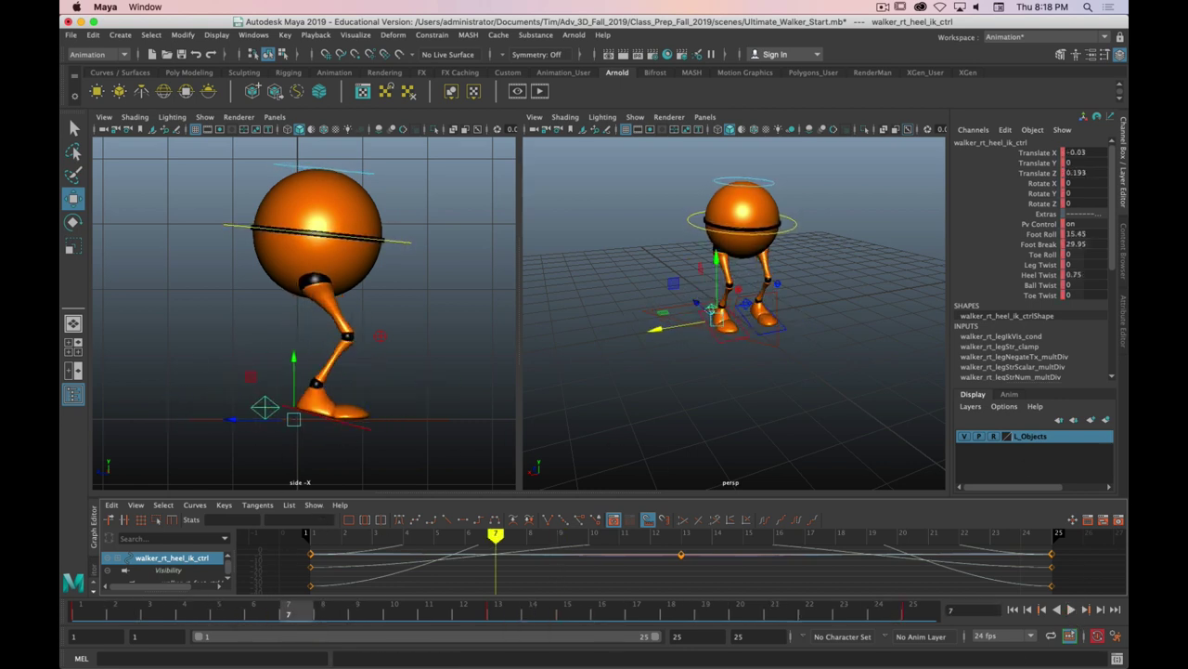
key(super+Tab)
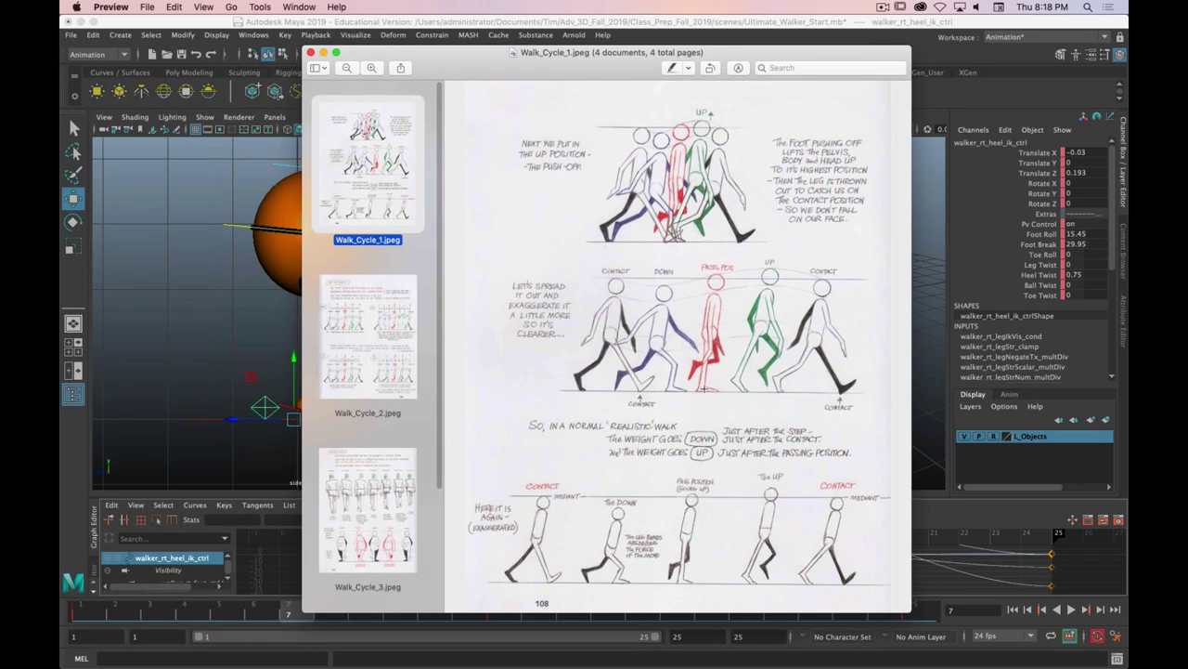
click(394, 374)
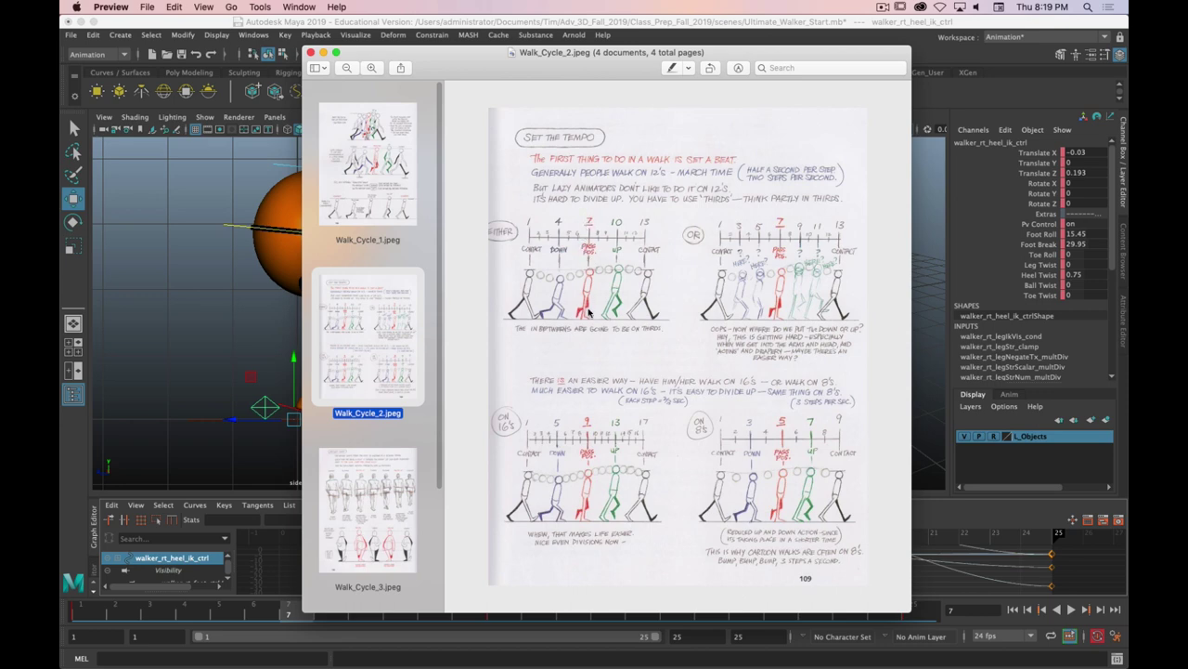
drag(672, 334, 499, 198)
drag(601, 69, 194, 116)
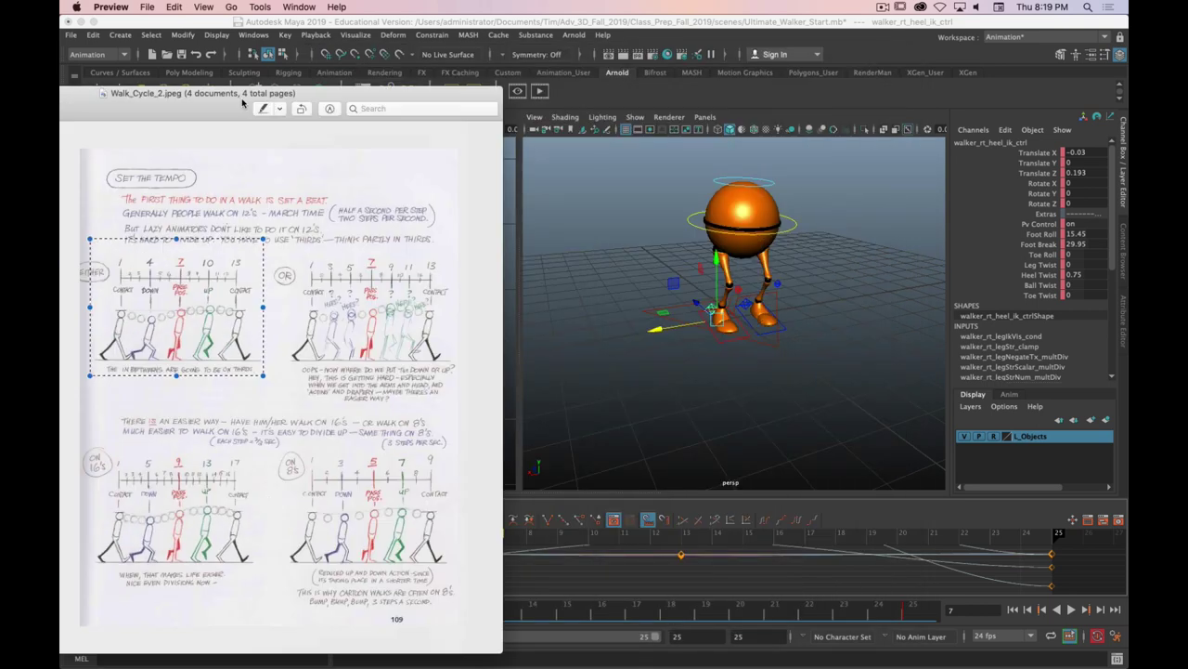
key(super+h)
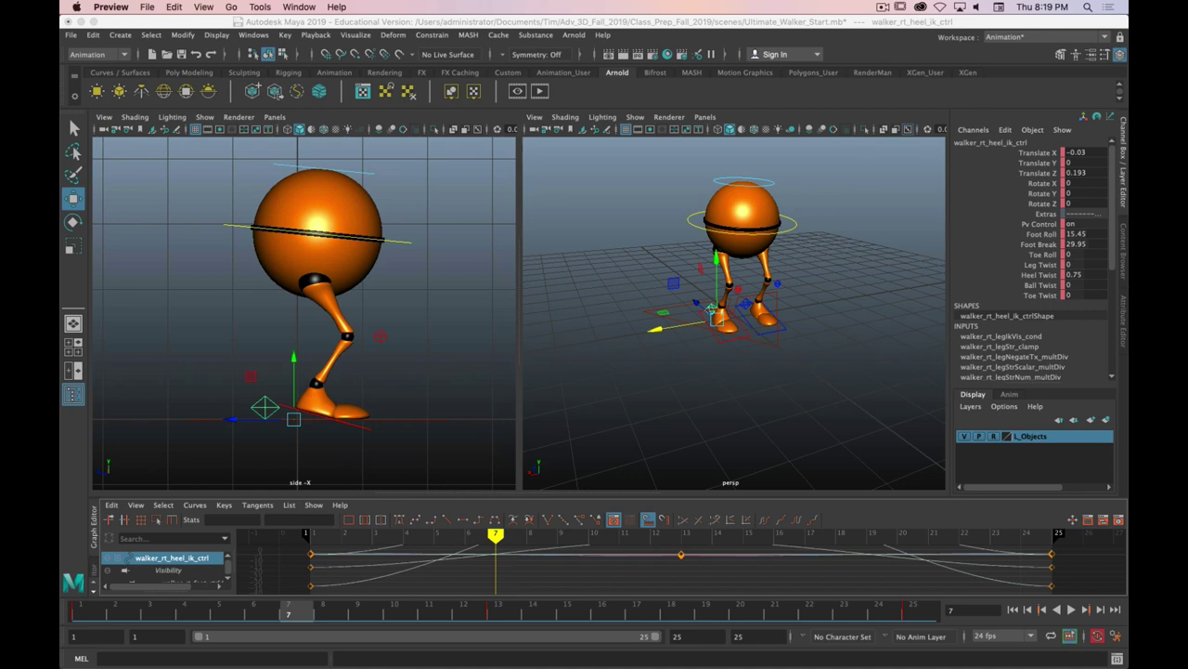
- Switch to Preview to study the walk poses in Walk_Cycle_1.jpeg and the weight shift in Walk_Cycle_3.jpeg
key(super+Tab)
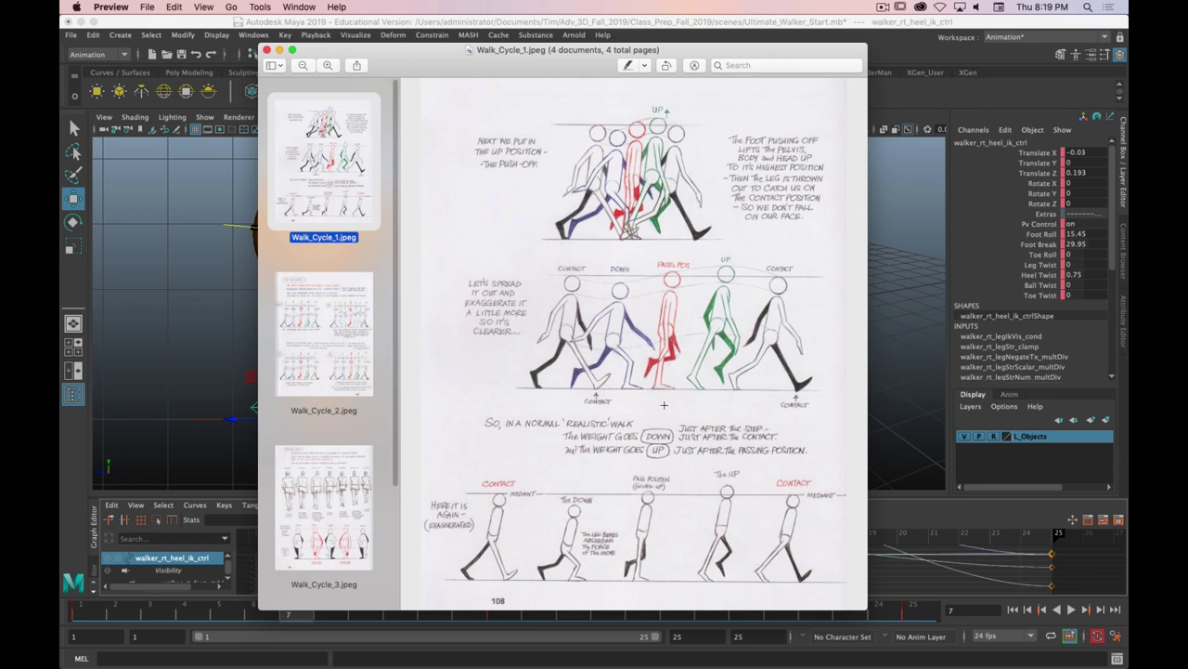
click(337, 517)
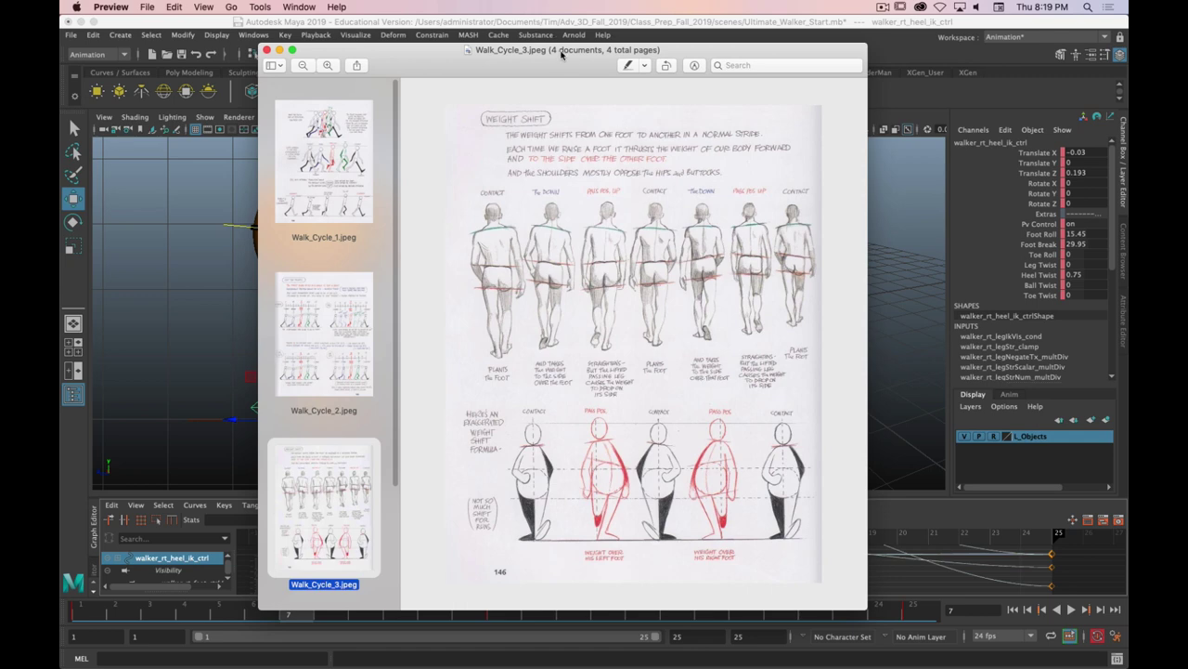
drag(561, 55, 421, 56)
key(super+w)
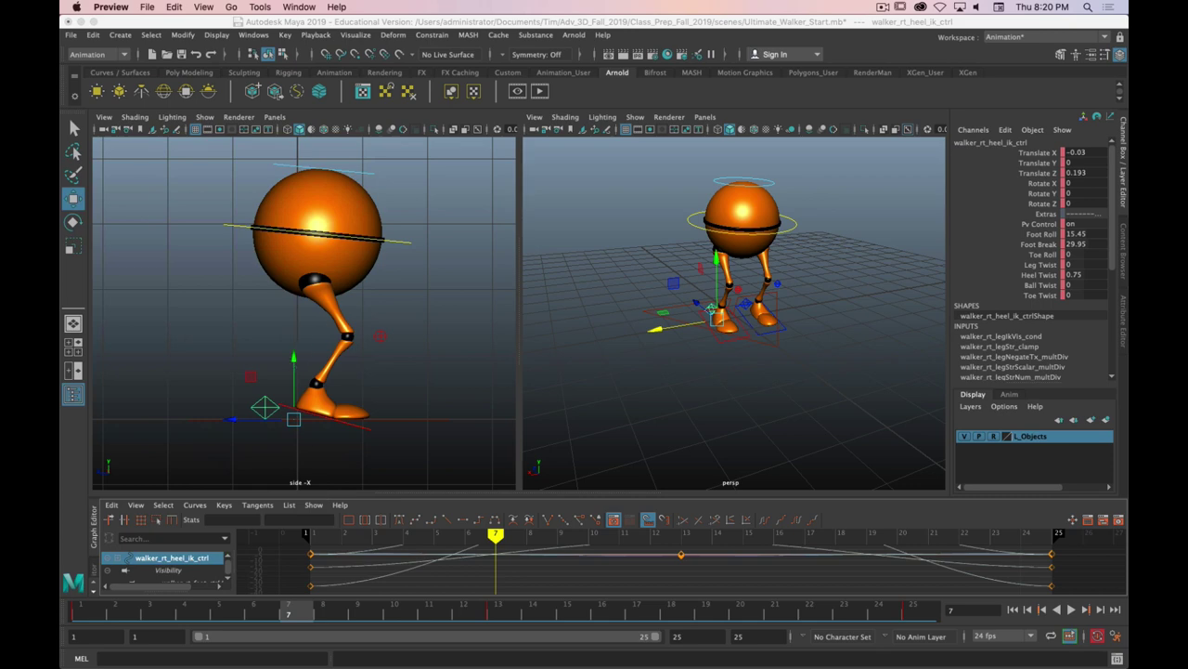
- Set the right heel control's Foot Roll and Foot Break to 0 at frame 7
click(277, 412)
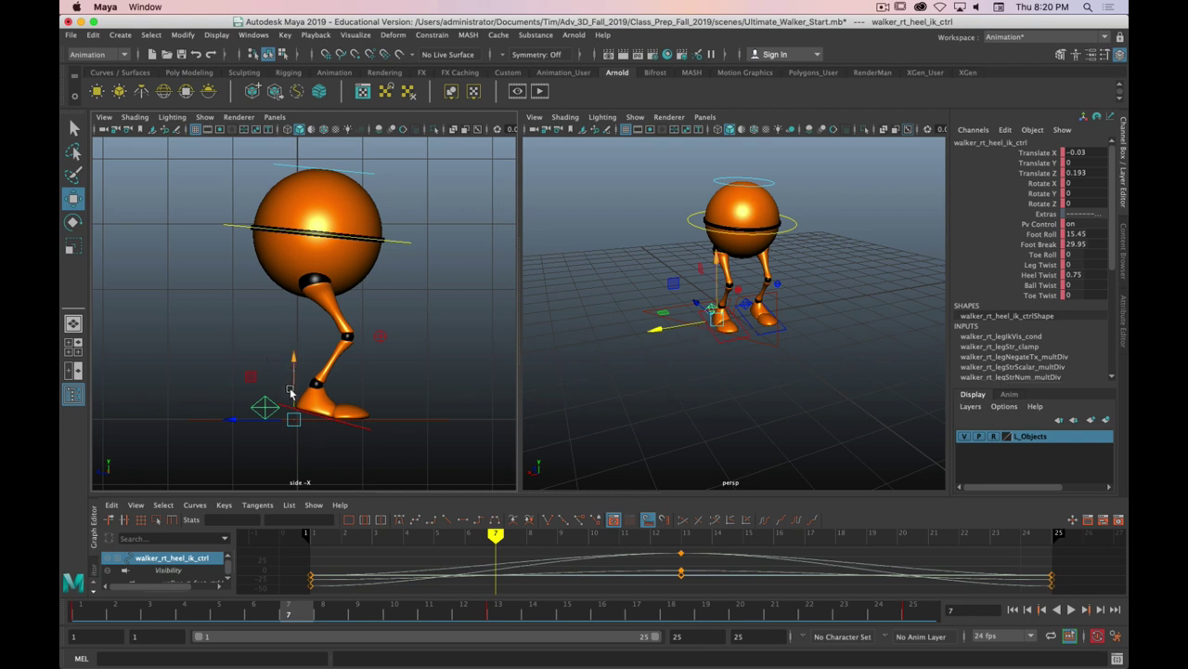
double_click(1083, 235)
text(0)
key(Tab)
text(0)
key(Return)
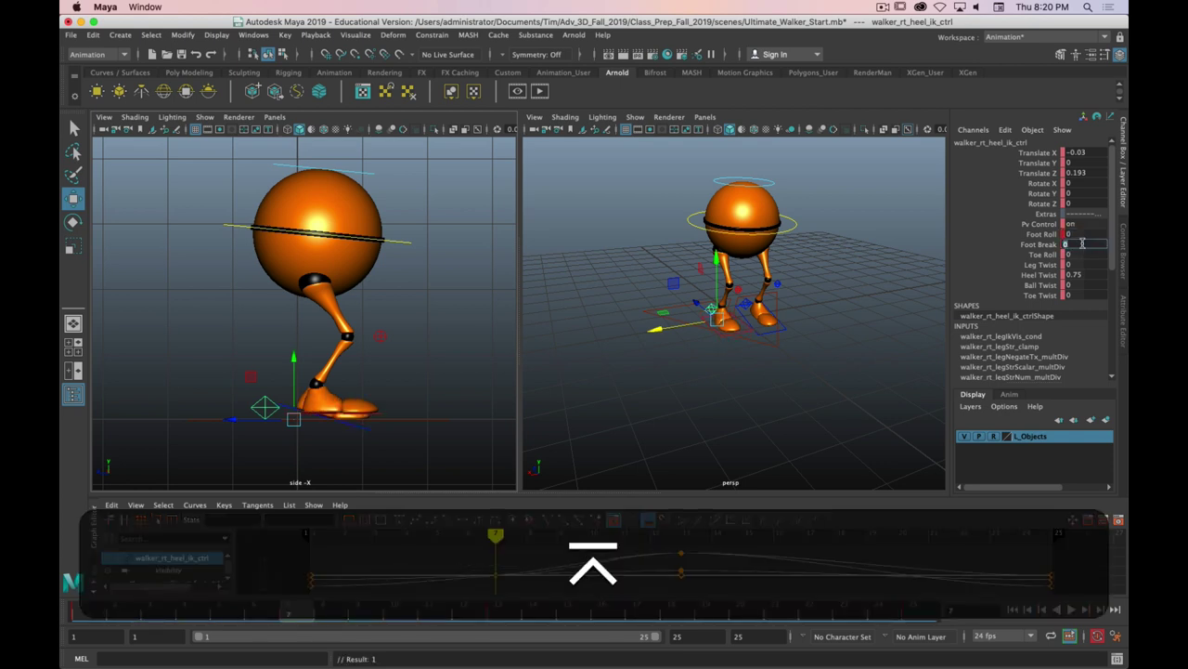
key(Return)
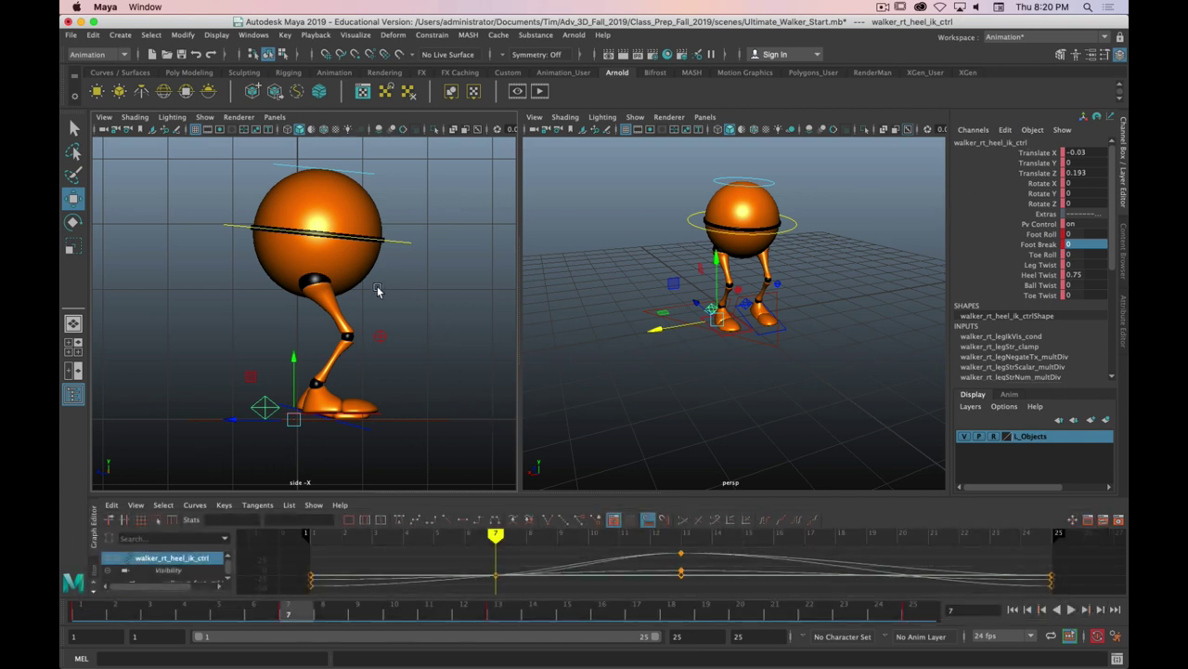
- Raise and key the main body control at a Translate Y of about -0.057 on frame 7, and check Walk_Cycle_1.jpeg in Preview
click(402, 244)
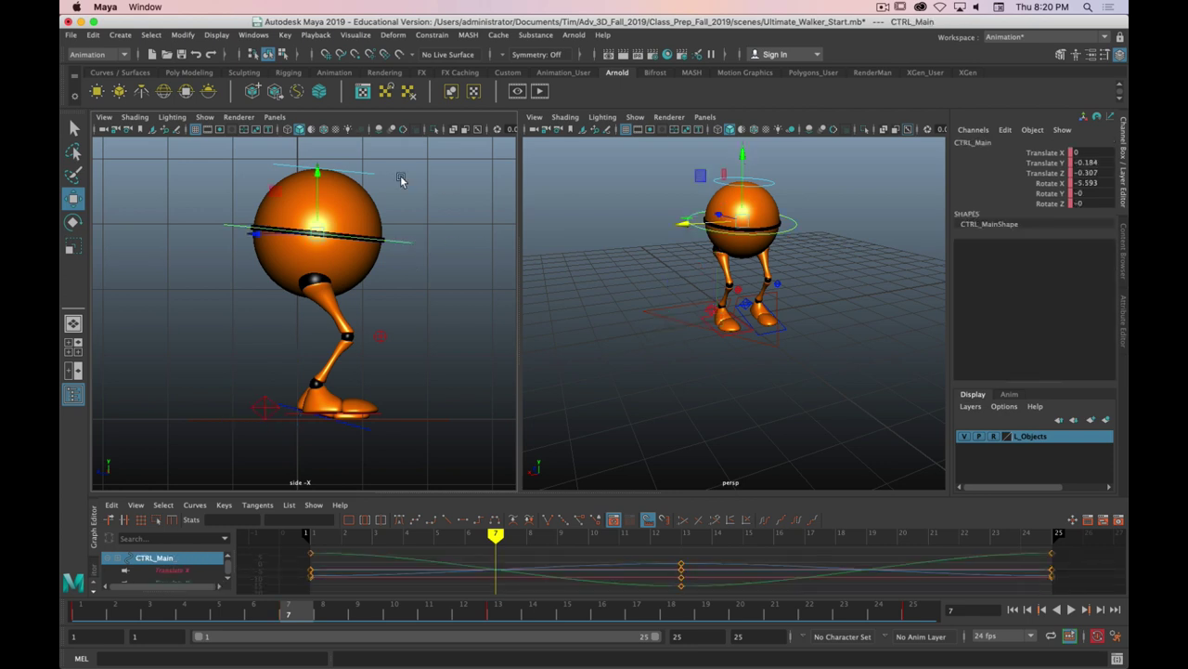
drag(313, 175, 316, 165)
key(s)
key(super+Tab)
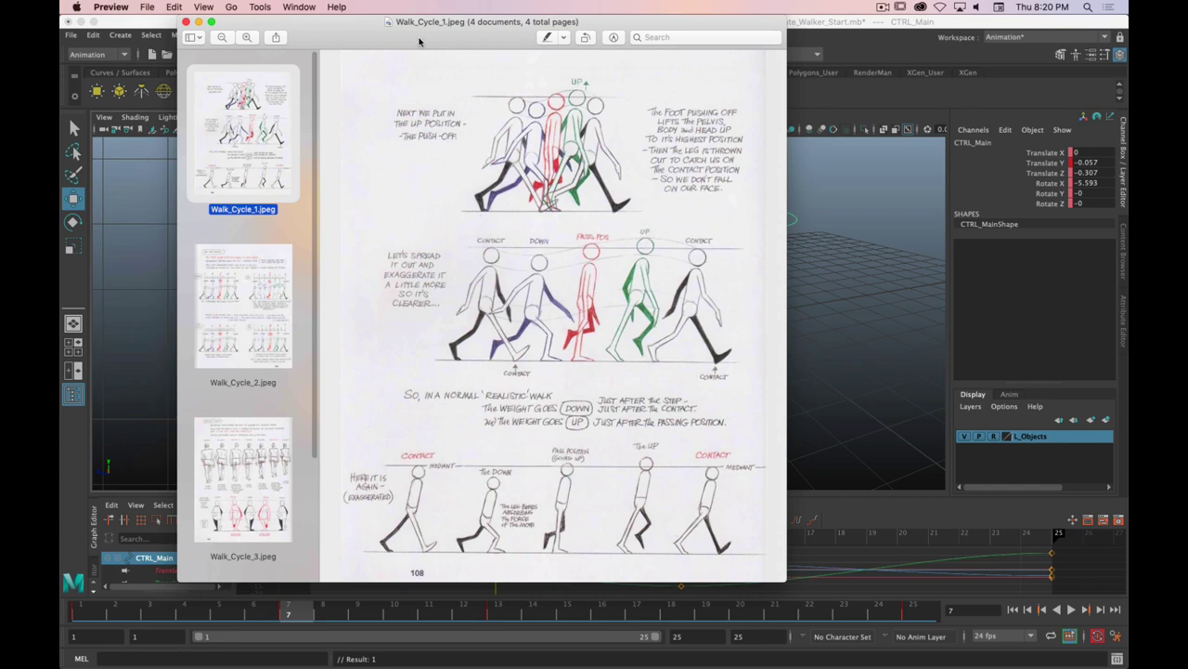
key(super+w)
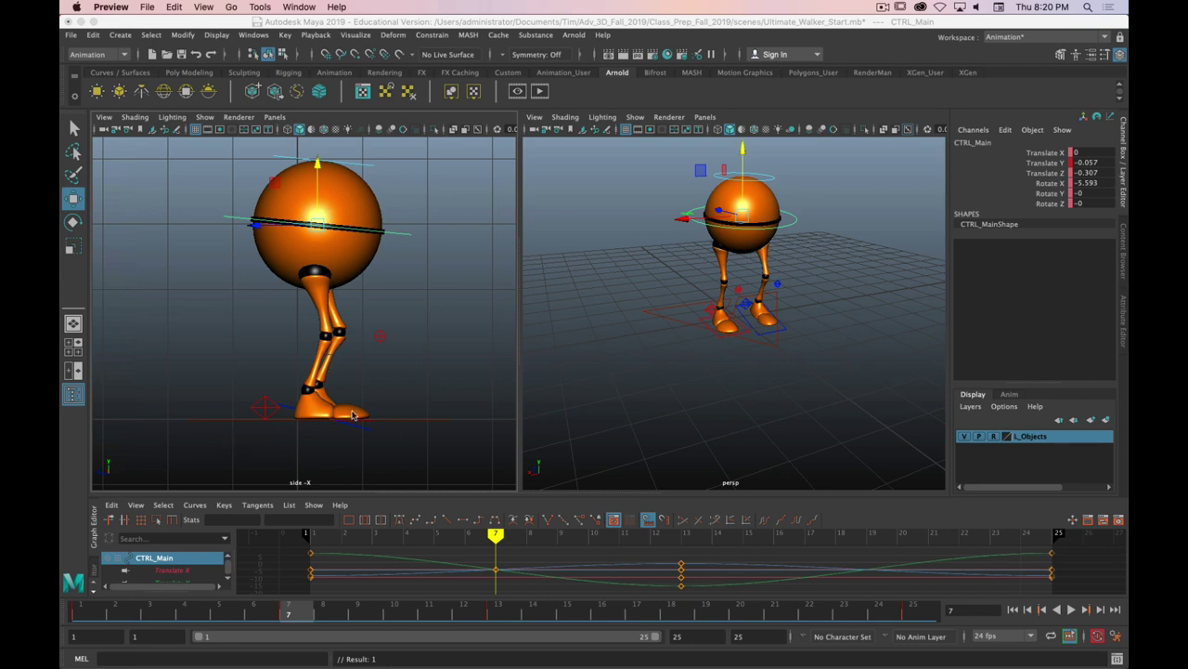
- Slide the right heel control back to a Translate Z of about -0.16 at frame 7
click(261, 407)
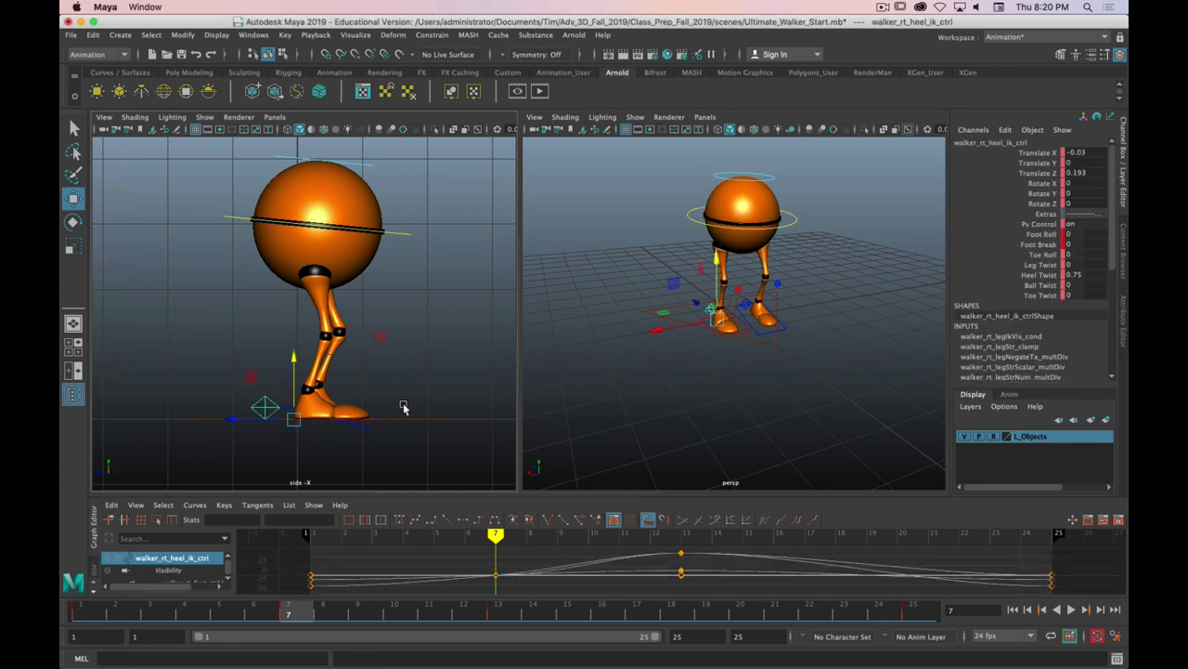
drag(231, 422, 206, 433)
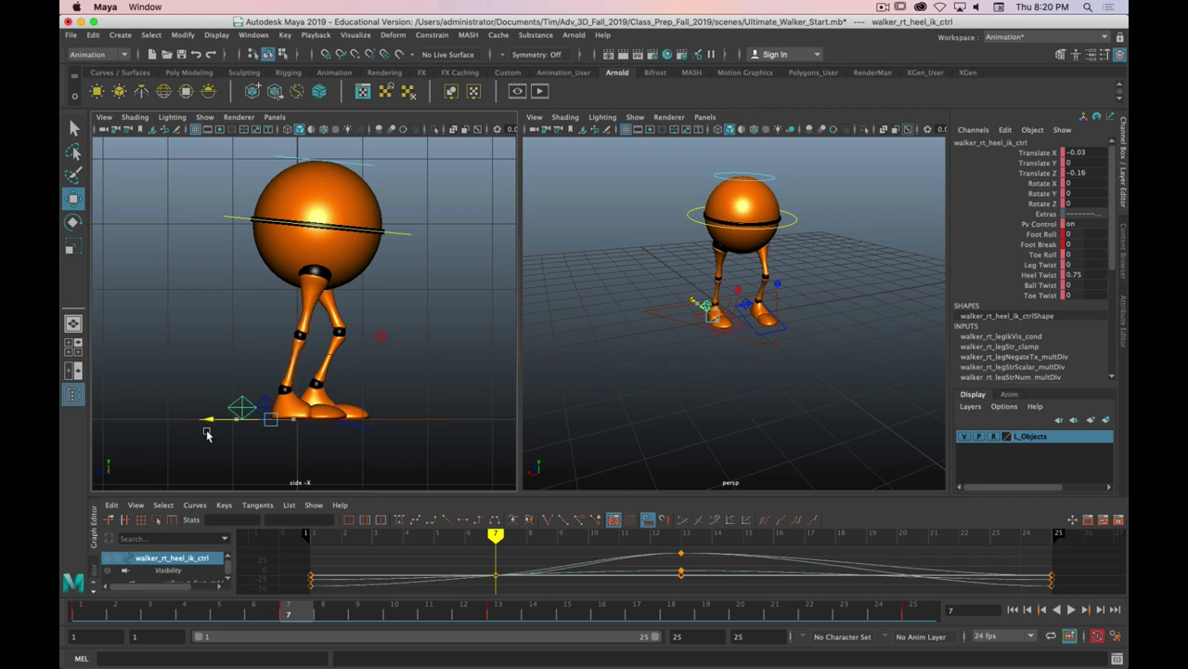
drag(208, 434, 208, 434)
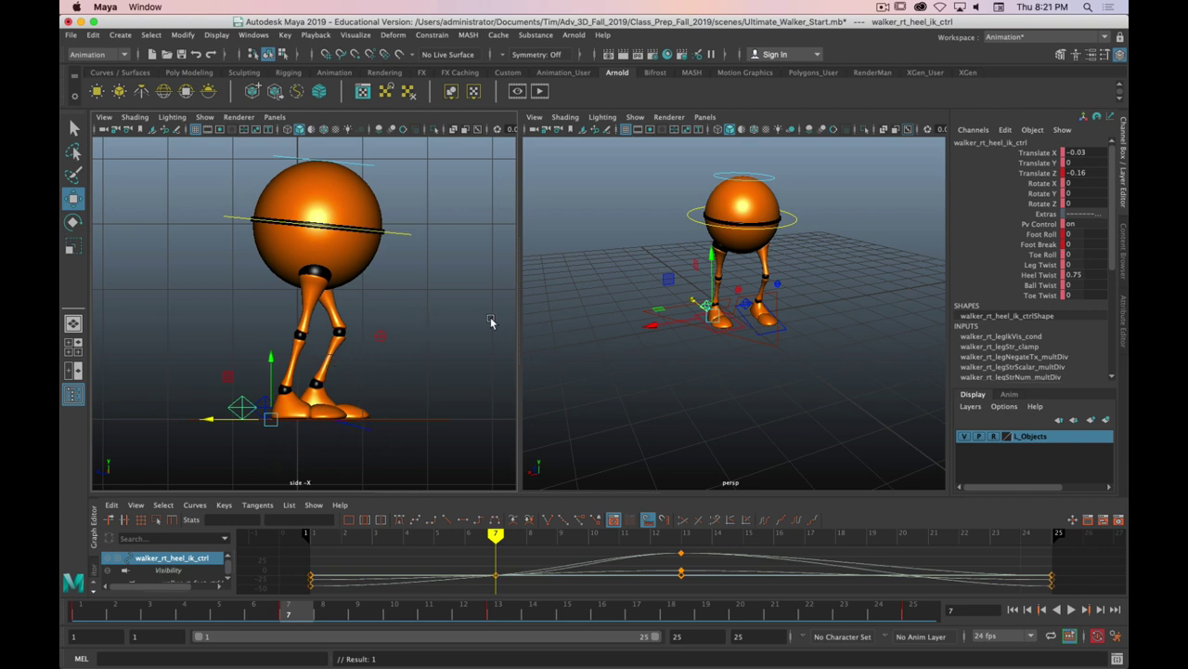
- Raise the left heel control to a Translate Y of about 0.676 and set its Foot Break to 0 at frame 7
key(alt)
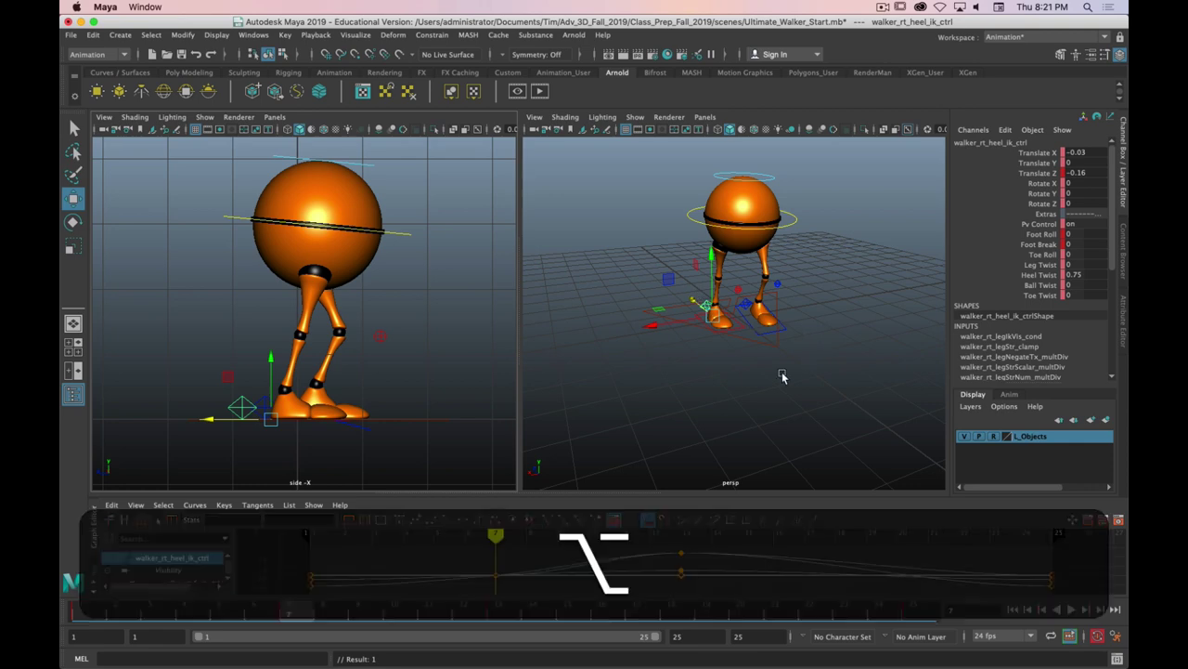
click(264, 406)
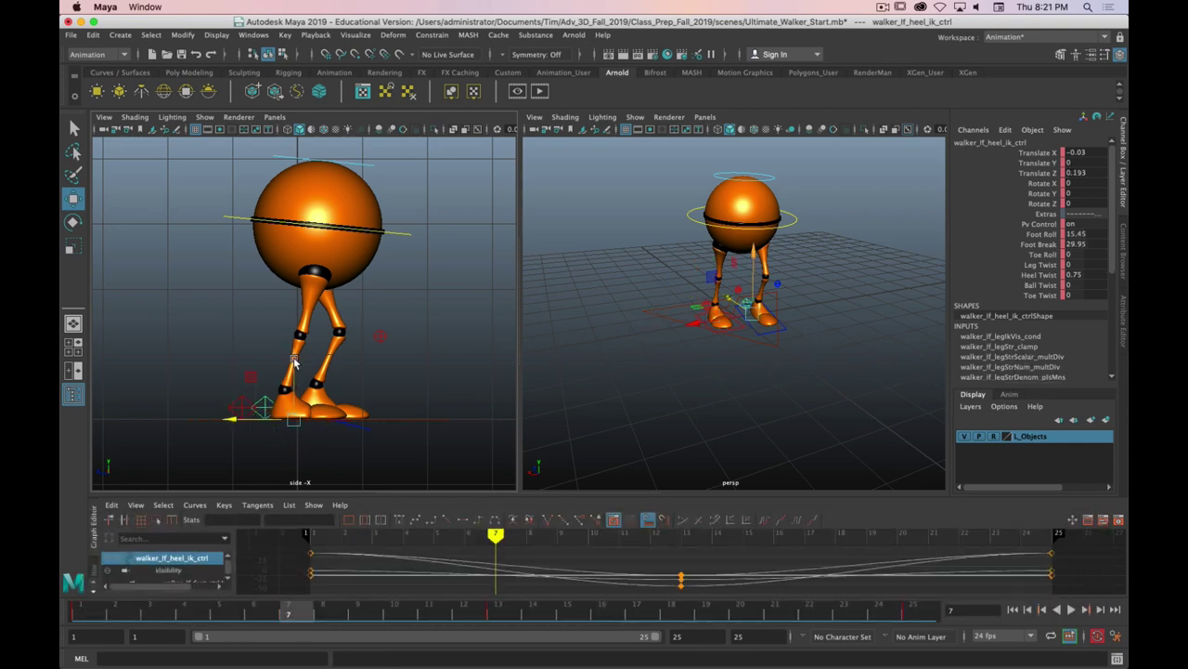
drag(293, 362, 293, 315)
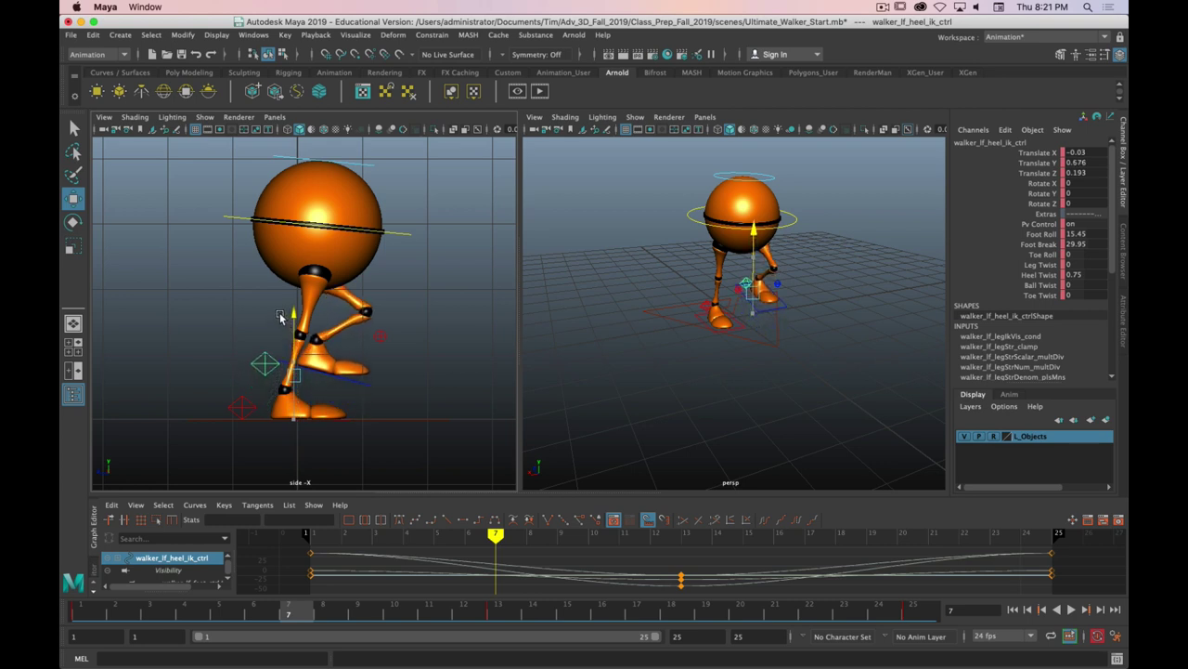
click(1041, 246)
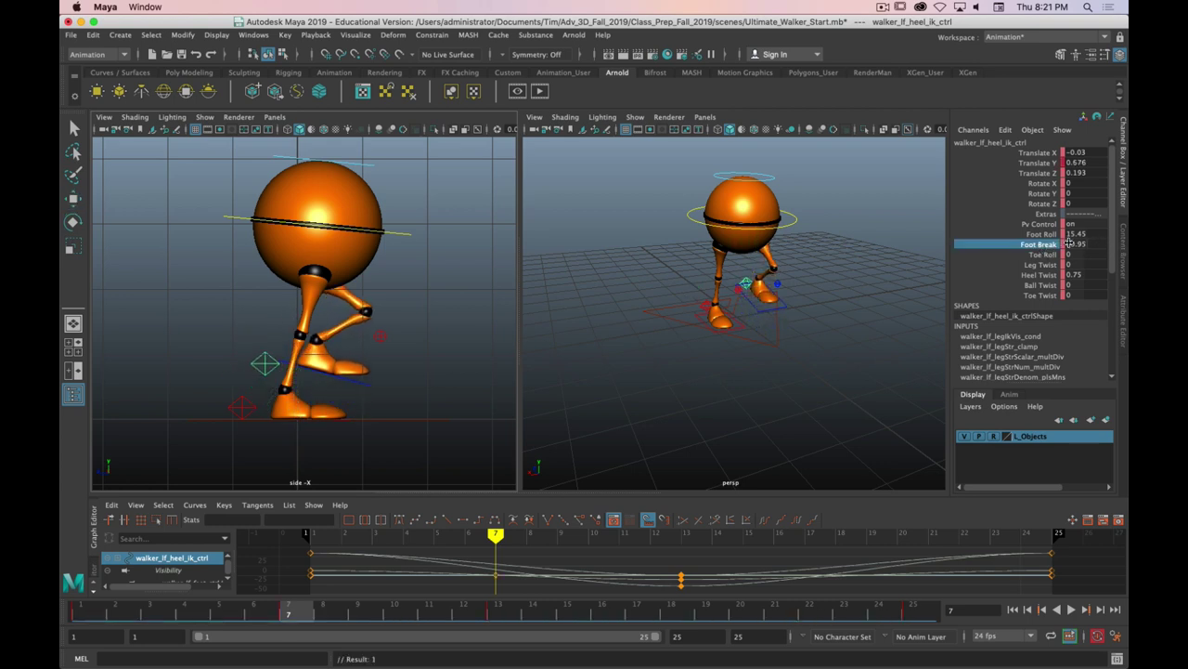
double_click(1074, 244)
text(0)
key(Return)
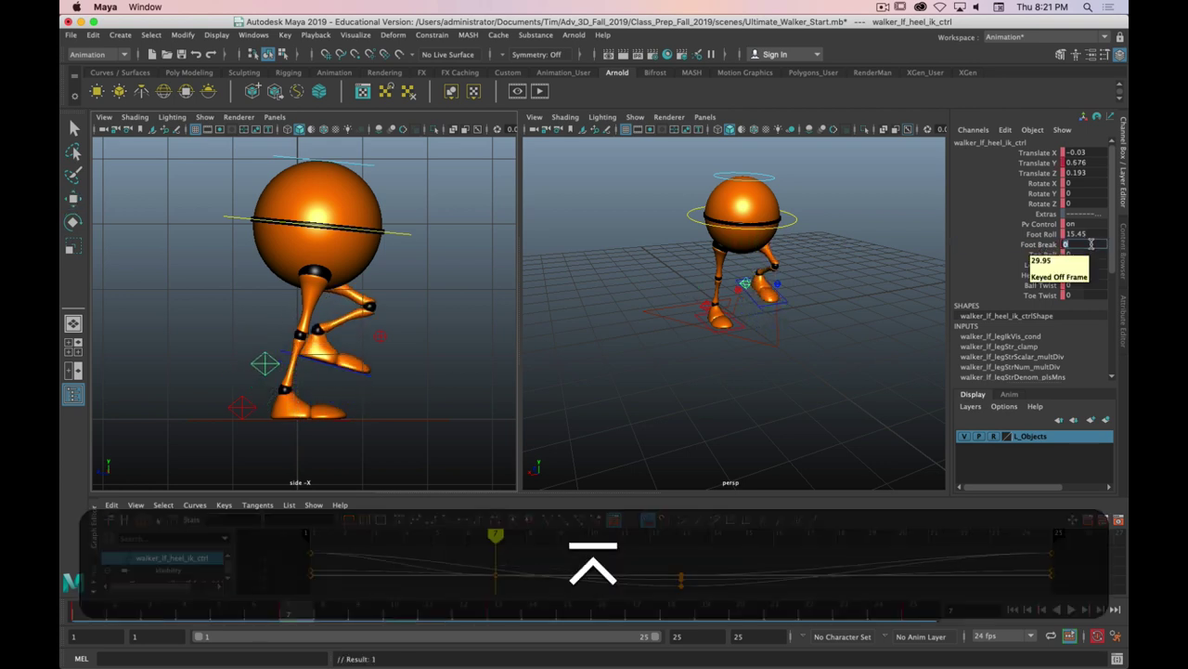
- Set the left heel control's Foot Roll to 90 at frame 7
click(1041, 235)
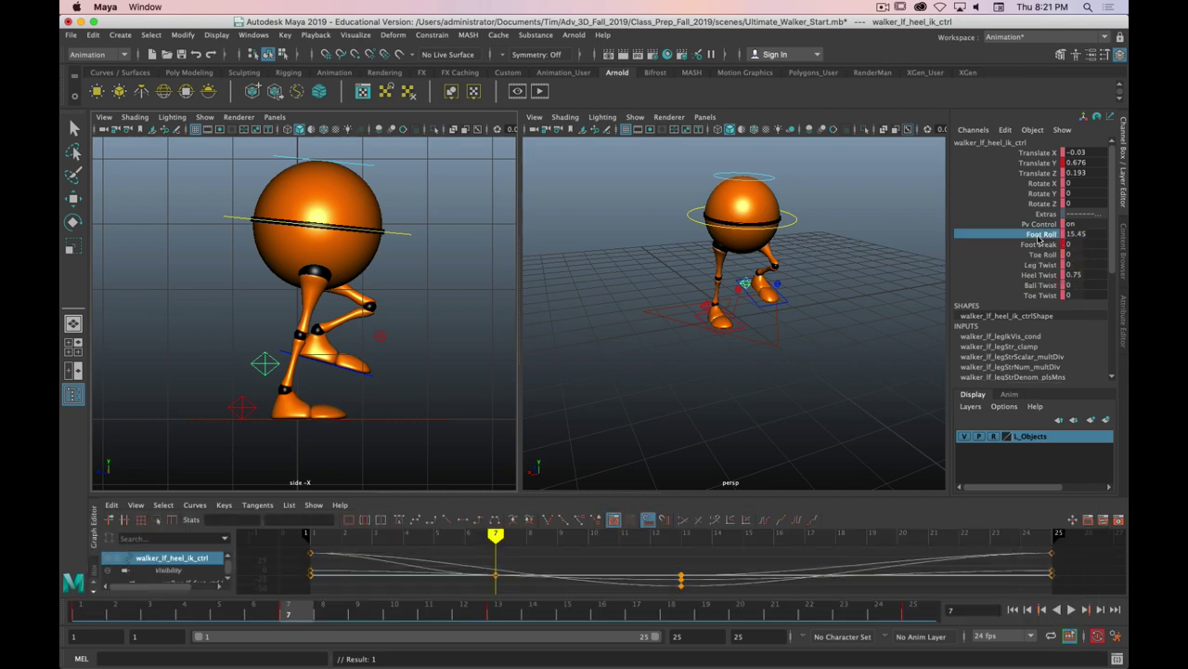
middle_drag(723, 342, 1125, 362)
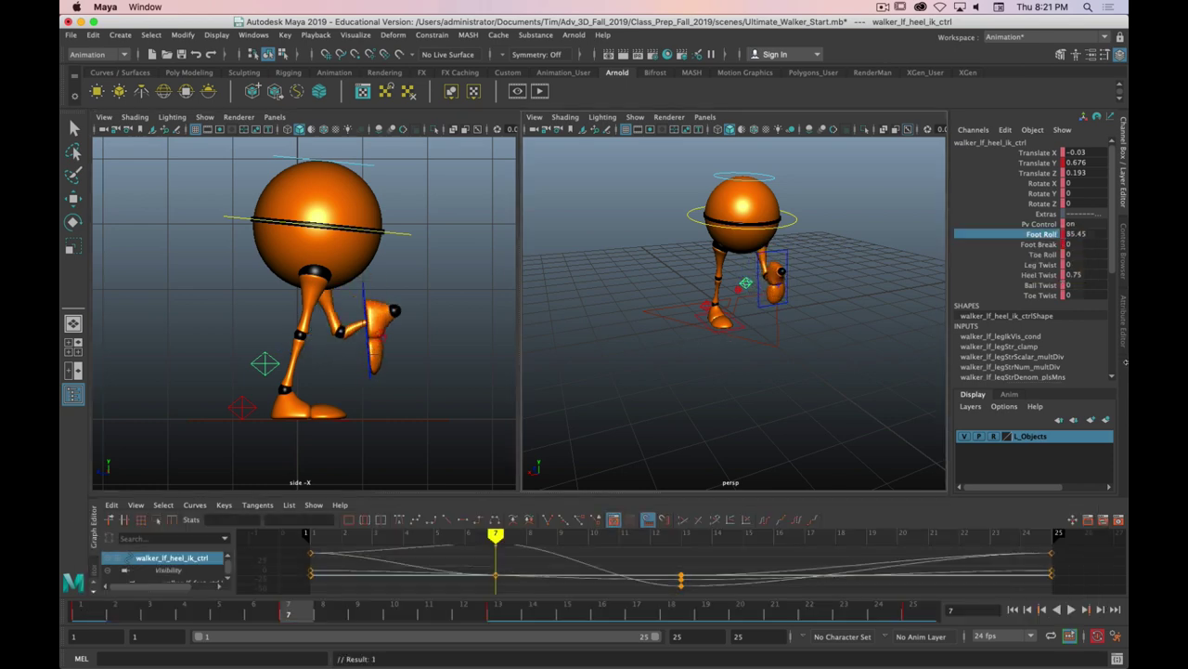
click(1077, 233)
text(60)
key(Return)
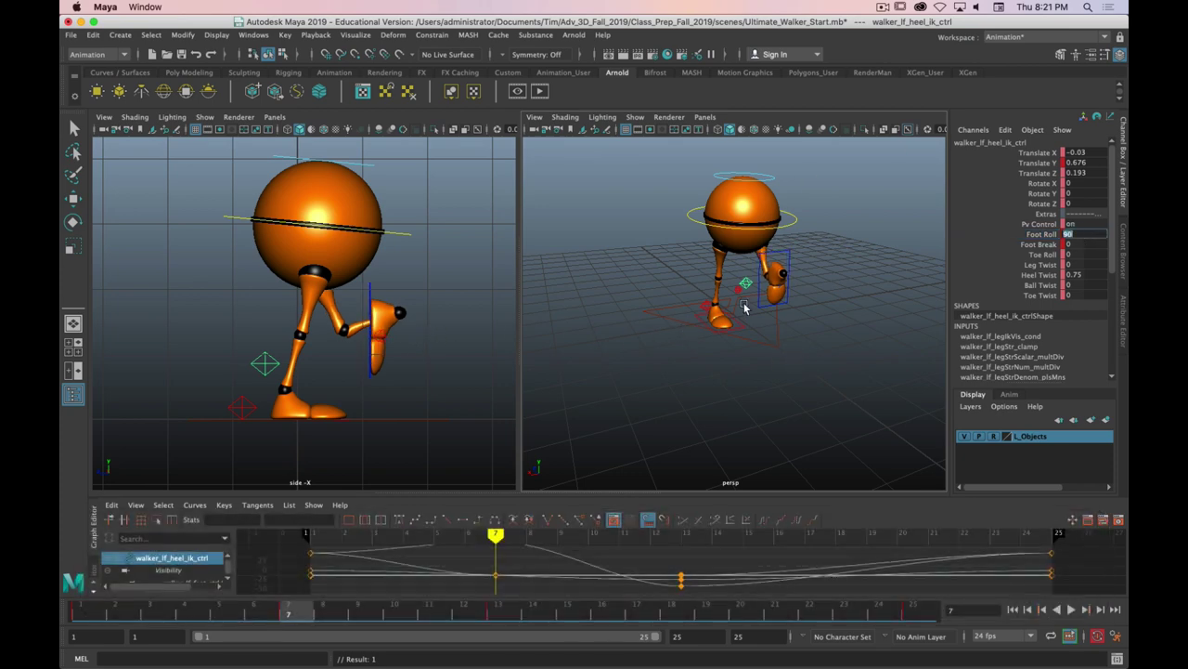
- Move the left heel control back and down to a Translate Z of about -1.864 and Translate Y of about 0.284
text(w)
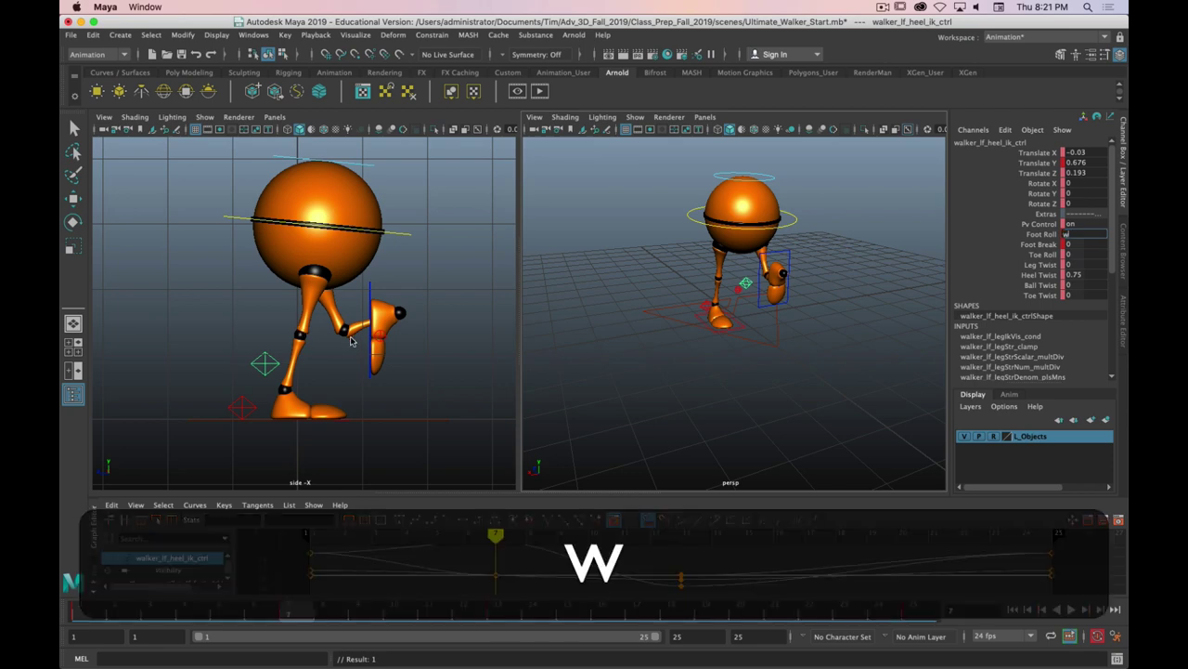
key(Escape)
key(w)
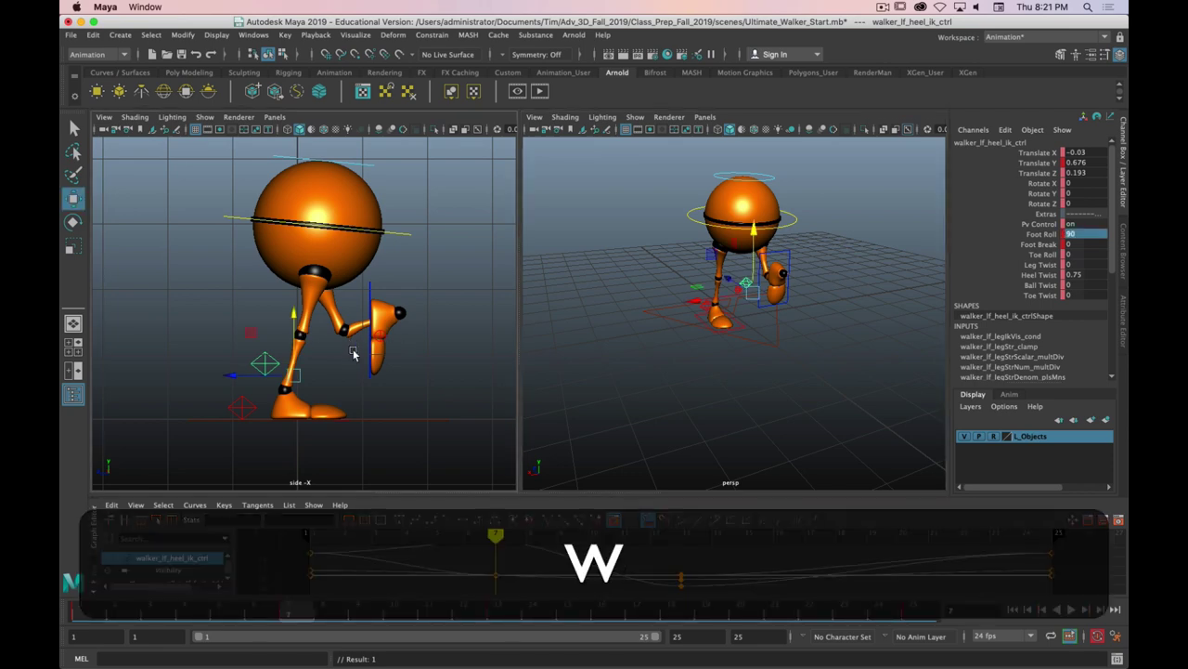
middle_drag(223, 389, 135, 403)
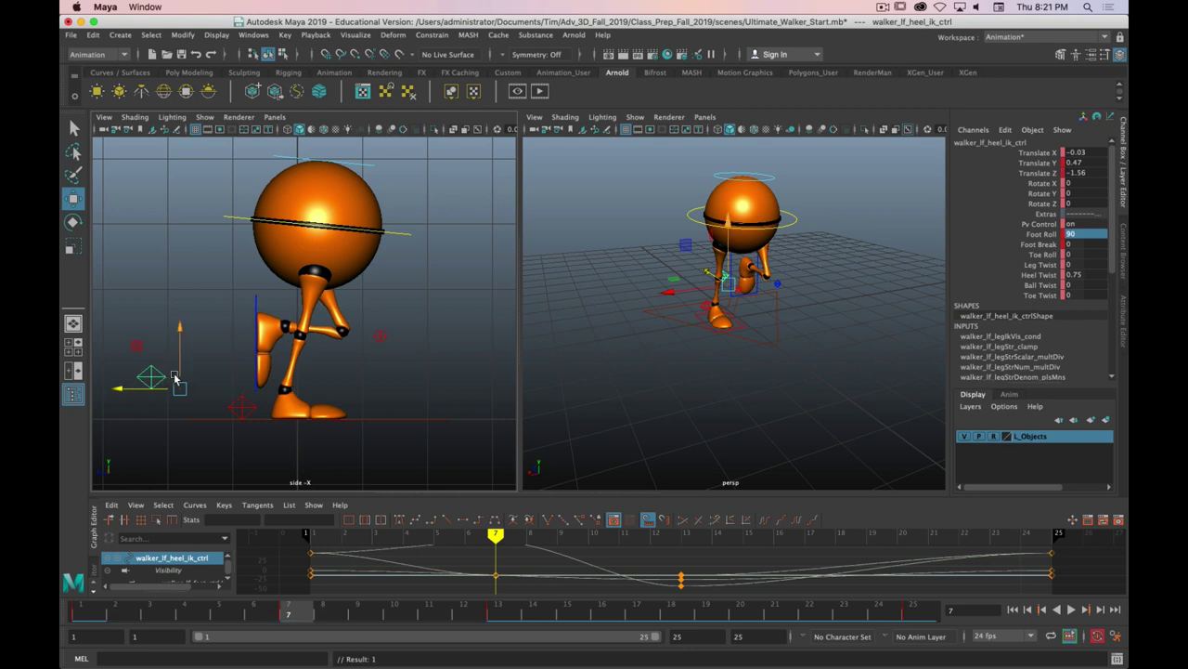
middle_drag(138, 340, 119, 363)
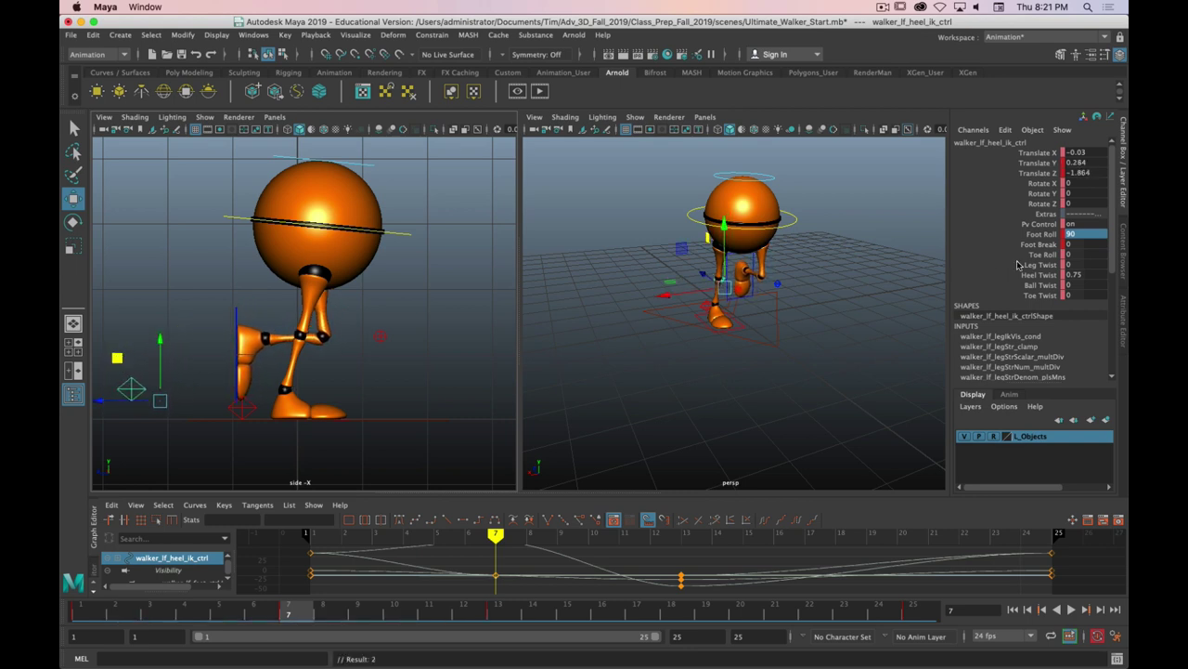
- Try a higher Foot Roll and a Foot Roll of 0 on the left heel control, and restore it to 90
click(1046, 238)
middle_drag(618, 387, 713, 372)
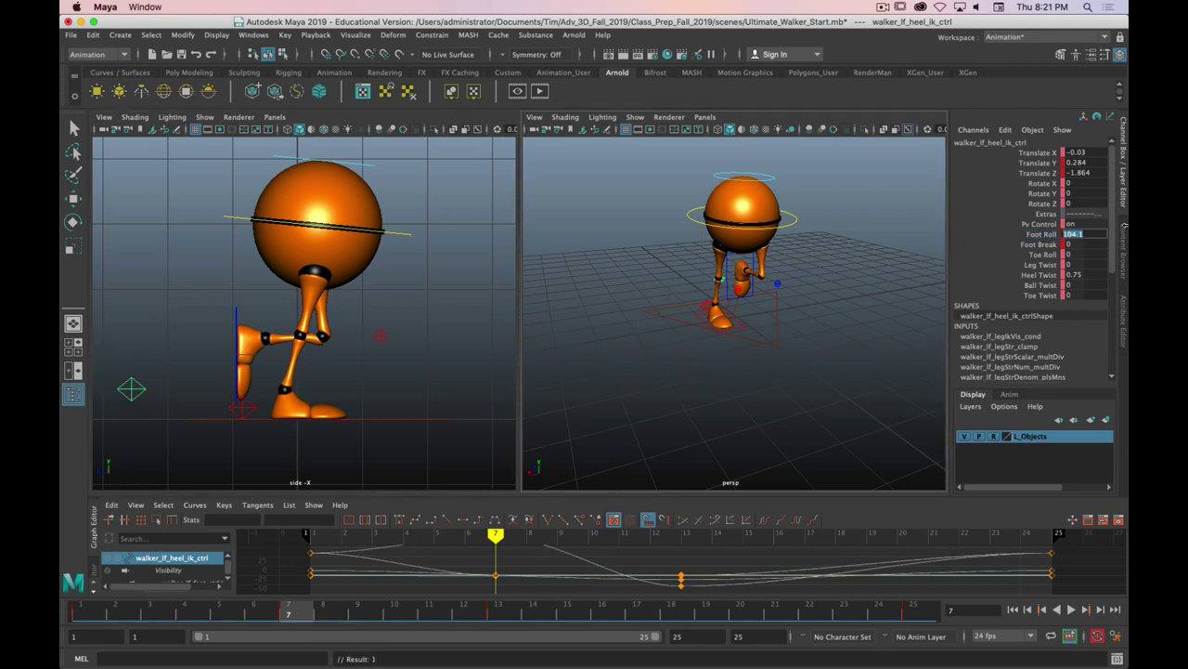
text(0)
key(Return)
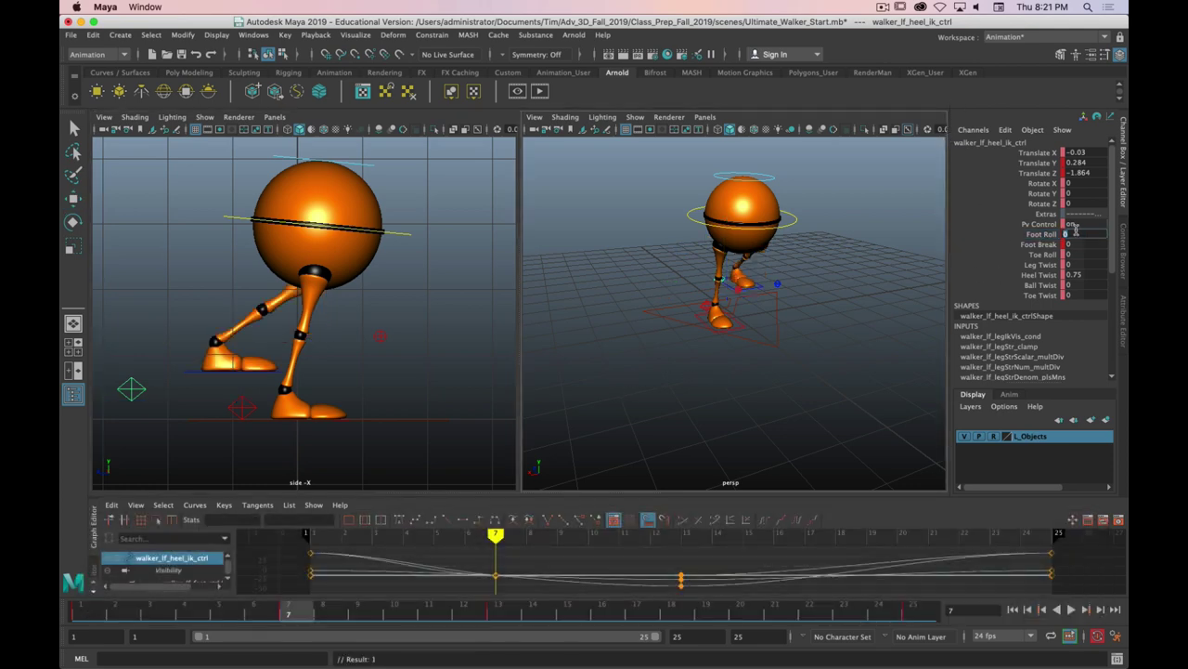
text(90)
key(Return)
- Adjust the left heel control's Foot Break to about -9.5 at frame 7
click(1040, 243)
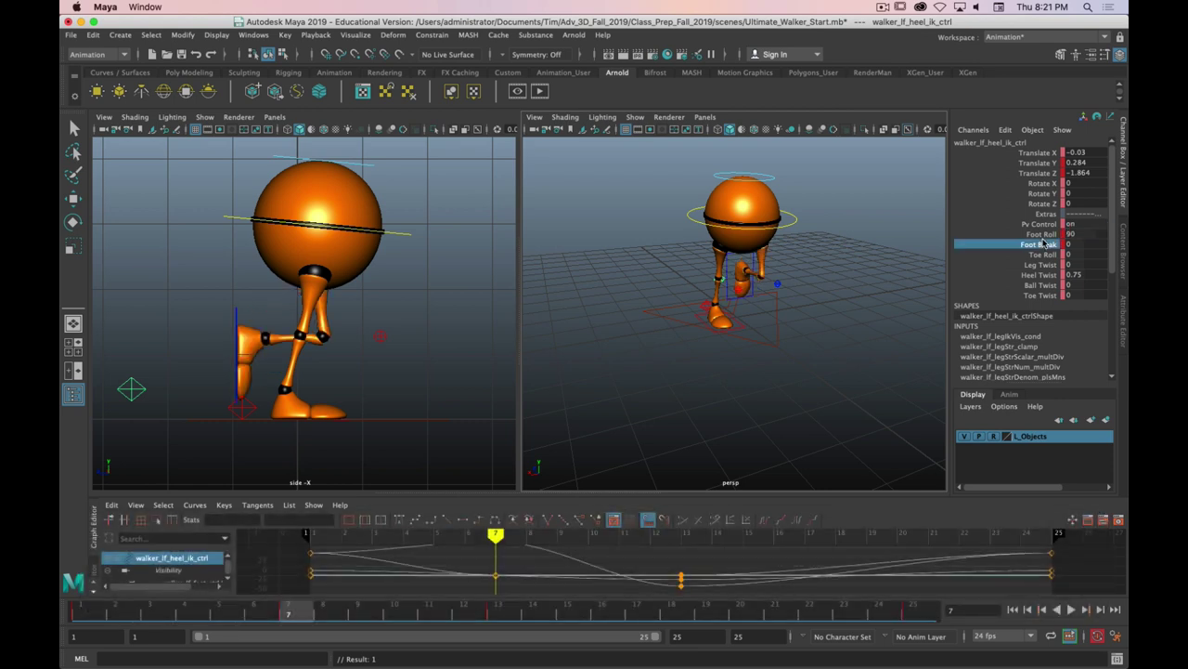
middle_drag(887, 369, 786, 355)
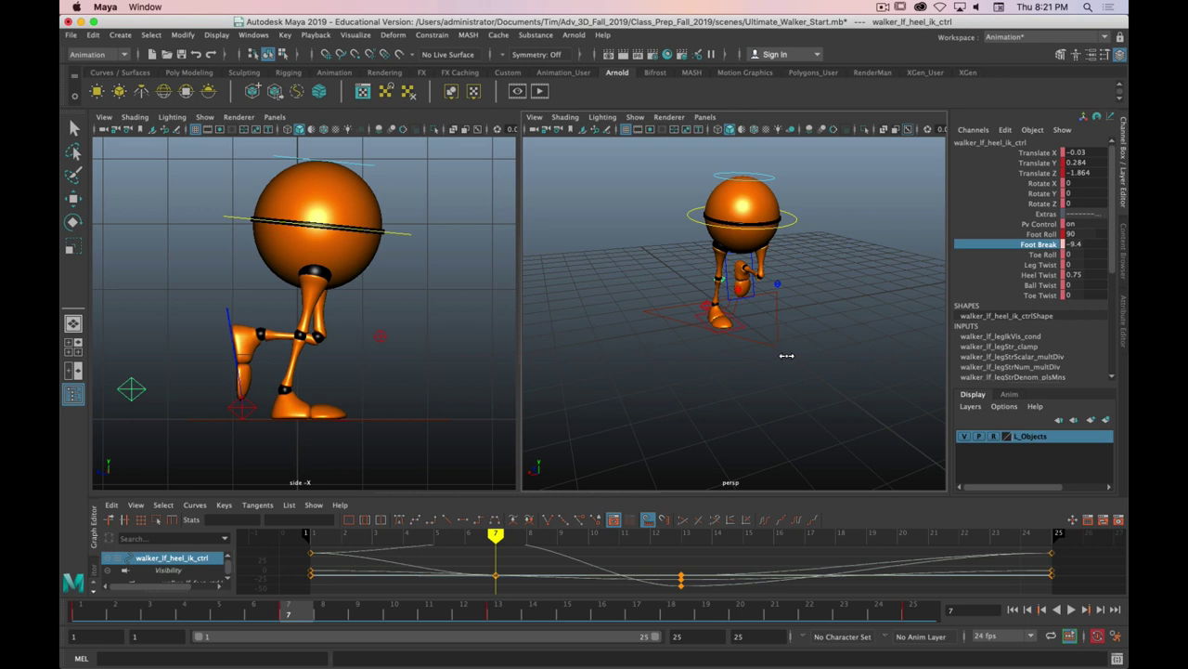
middle_drag(787, 355, 784, 355)
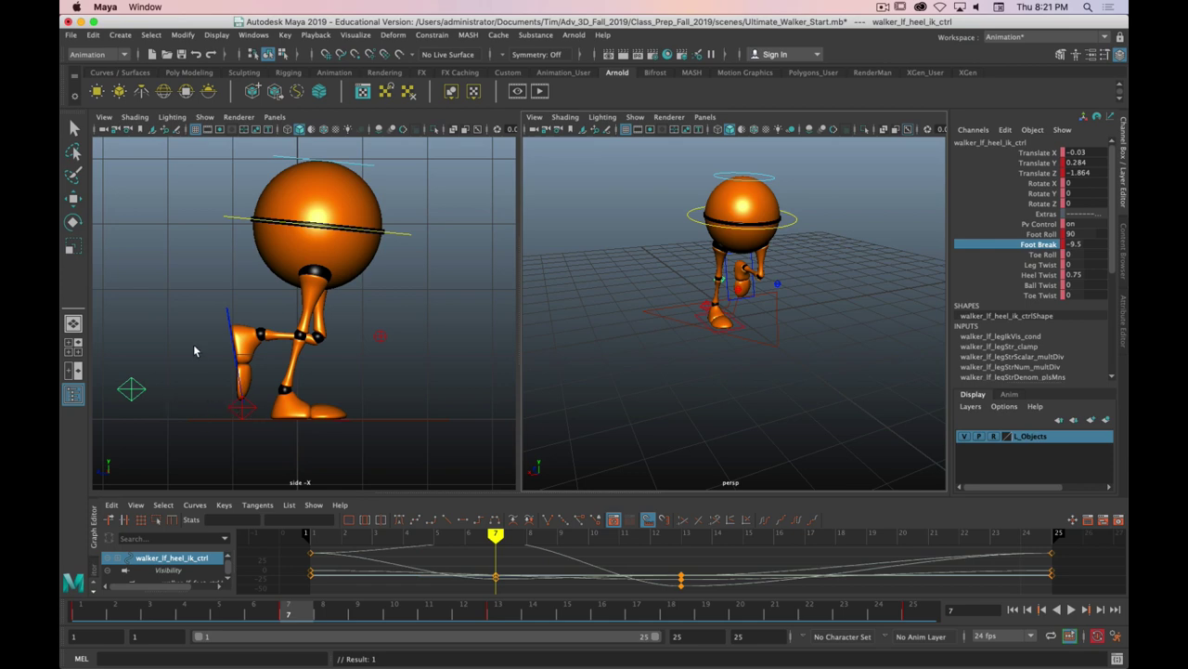
- Rotate the left heel control to a Rotate X of about 9.597, raise it to a Translate Y of about 0.431, and key it
key(e)
drag(170, 348, 186, 346)
key(q)
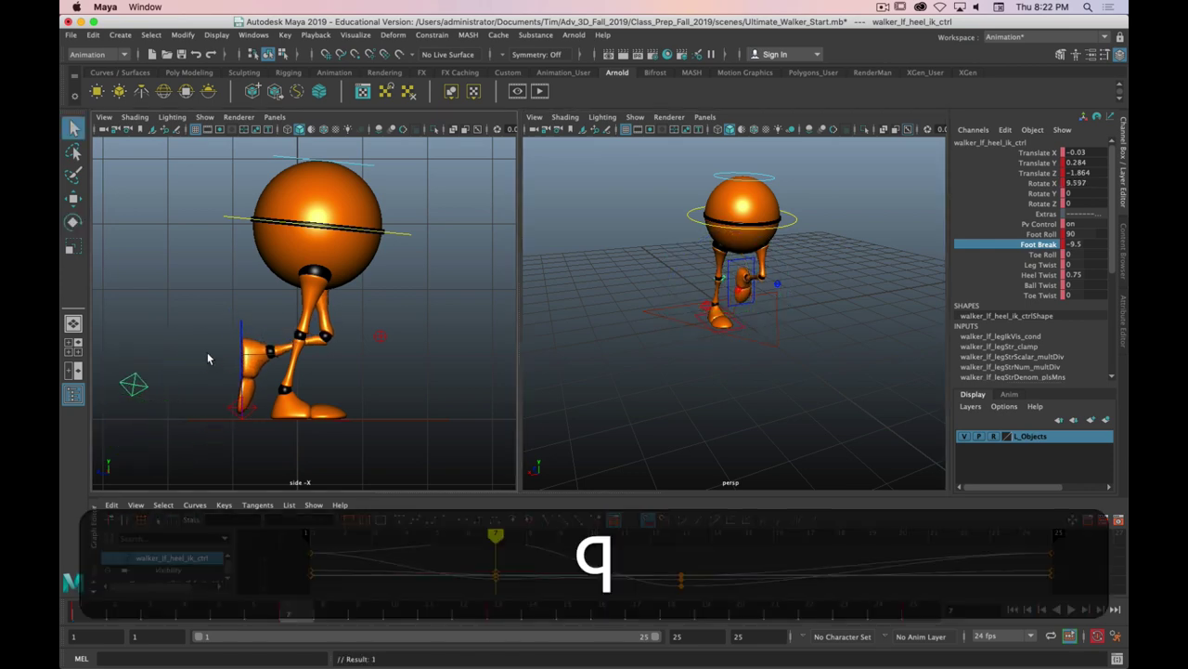
key(w)
mouse_move(114, 353)
middle_down()
mouse_move(121, 339)
mouse_move(117, 372)
middle_up()
key(s)
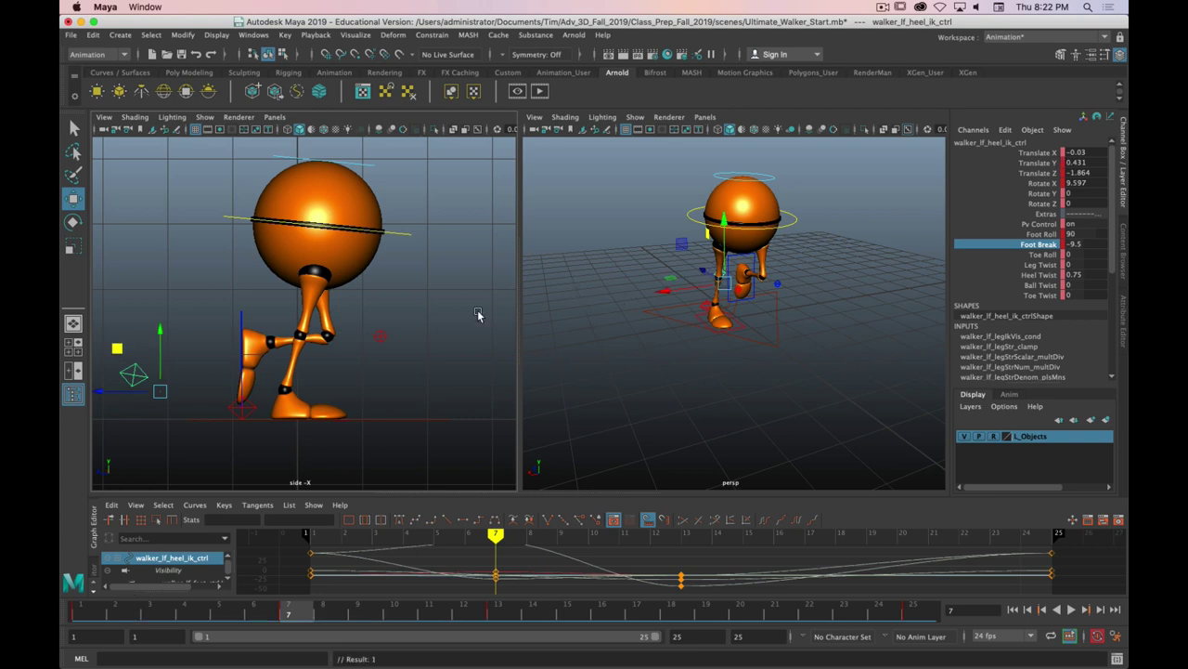
- In a back view, shift the main body control over the planted right leg to a Translate X of about 0.187 and key frame 7
click(399, 233)
alt+drag(643, 316, 608, 322)
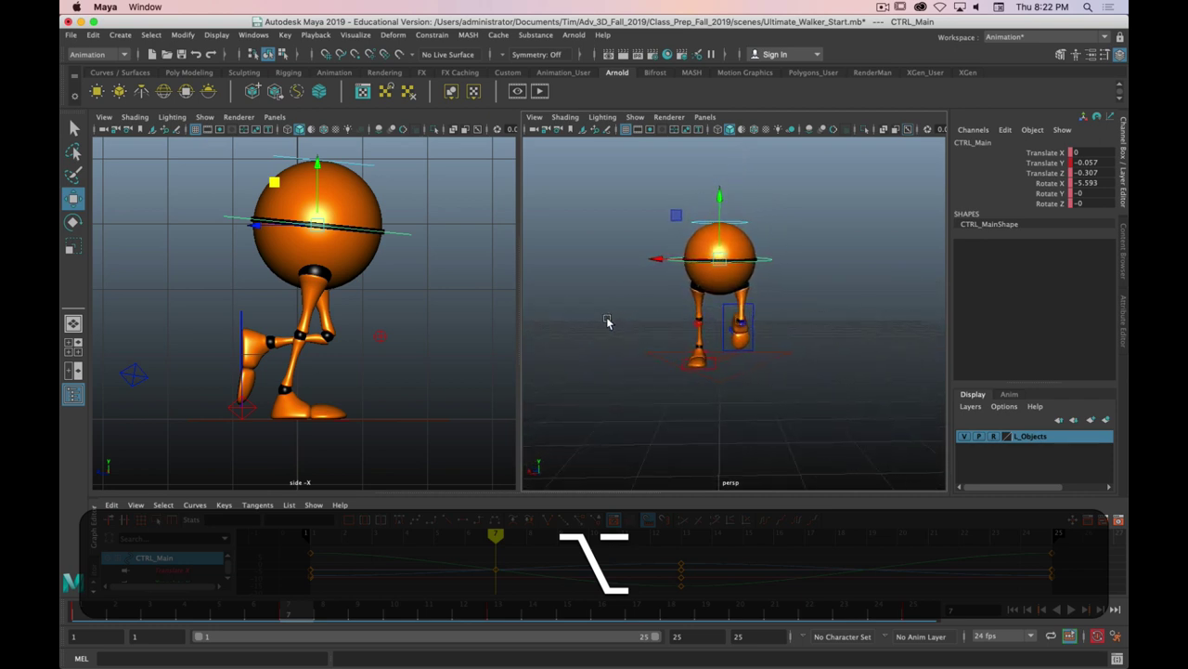
alt+scroll(704, 364, up, 5)
scroll(707, 371, down, 2)
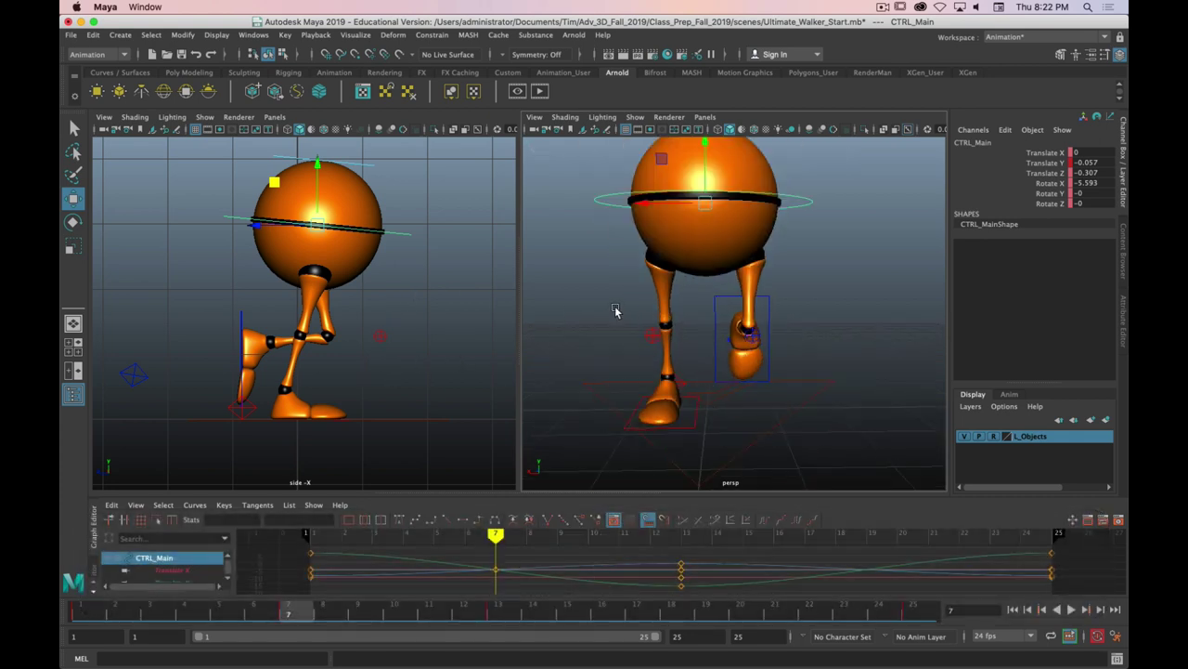
alt+drag(616, 313, 640, 315)
key(space)
drag(368, 282, 359, 299)
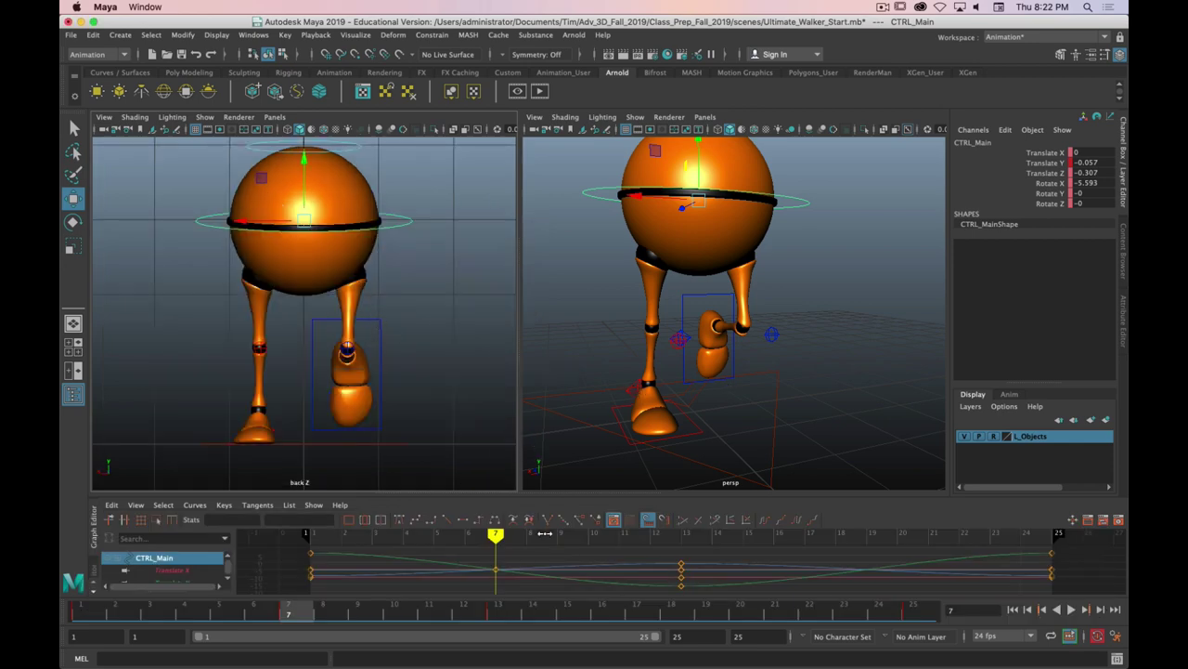
mouse_move(302, 615)
mouse_down()
mouse_move(503, 608)
mouse_move(220, 613)
mouse_move(86, 599)
mouse_move(260, 616)
mouse_move(557, 616)
mouse_move(128, 607)
mouse_move(115, 617)
mouse_move(310, 624)
mouse_move(121, 615)
mouse_move(291, 604)
mouse_move(307, 616)
mouse_up()
drag(239, 221, 173, 228)
key(s)
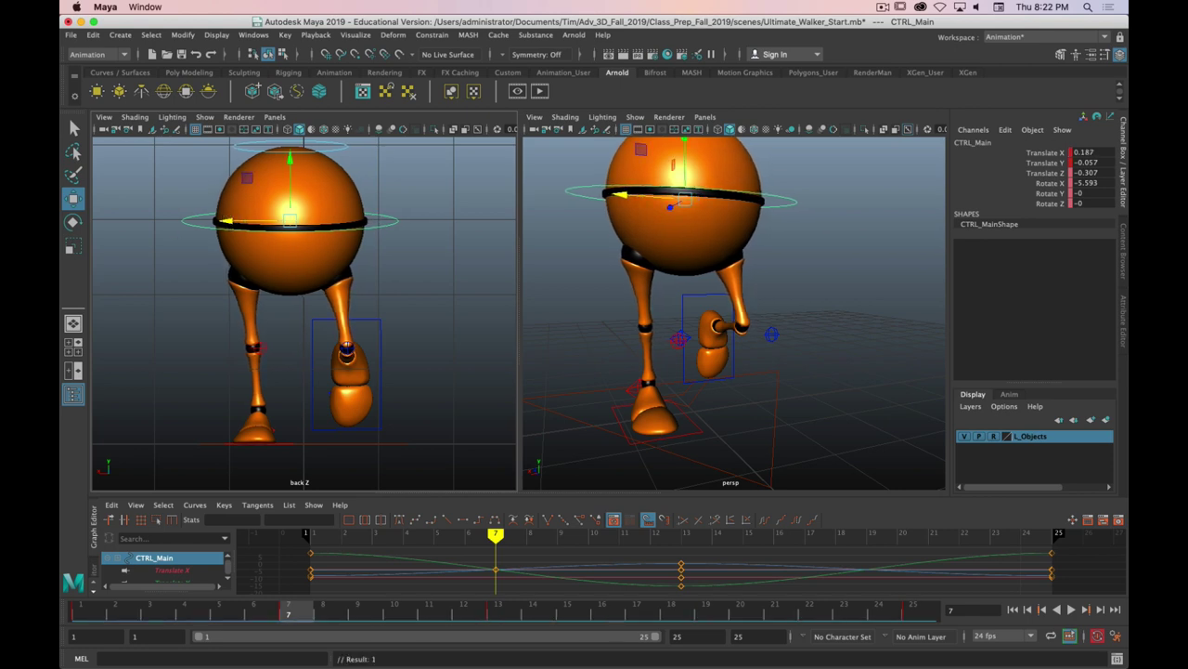
- Tilt the main body control sideways to a Rotate Z of about -4.723 at frame 7
key(super+Tab)
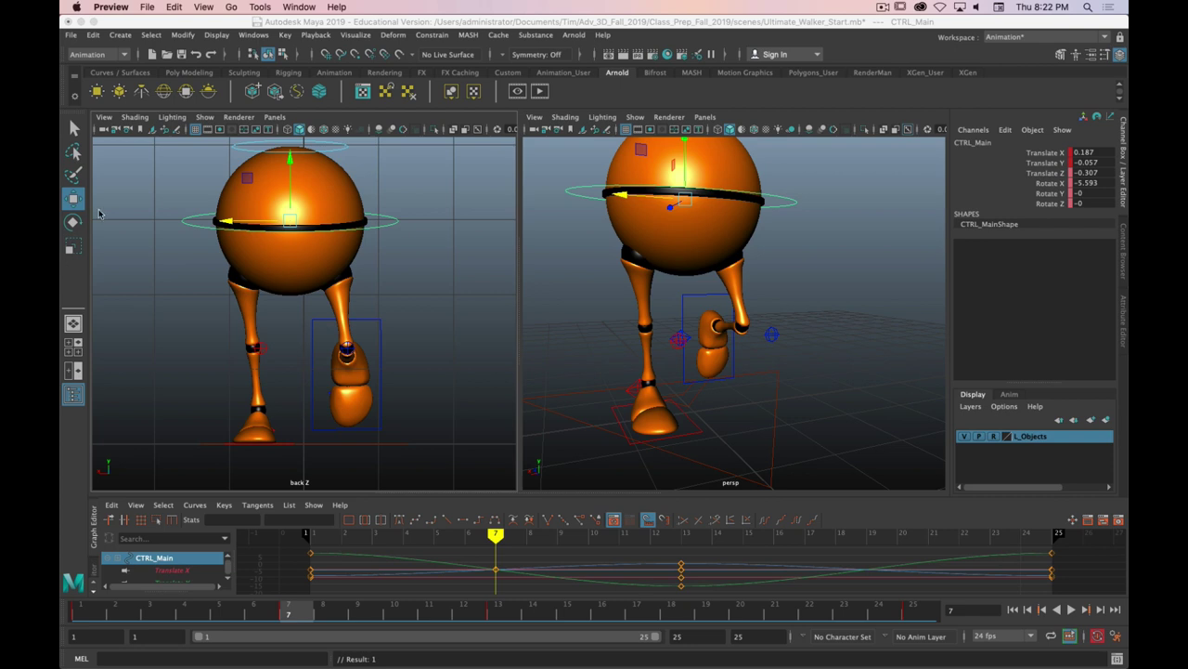
key(super+Tab)
key(e)
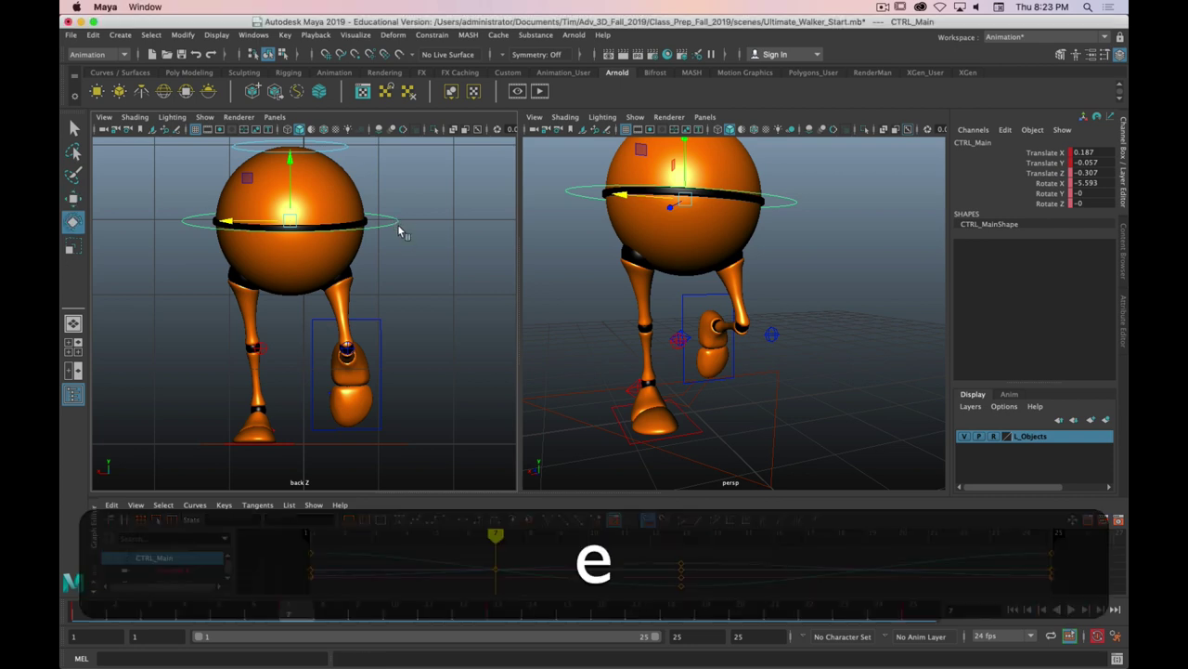
drag(243, 190, 239, 192)
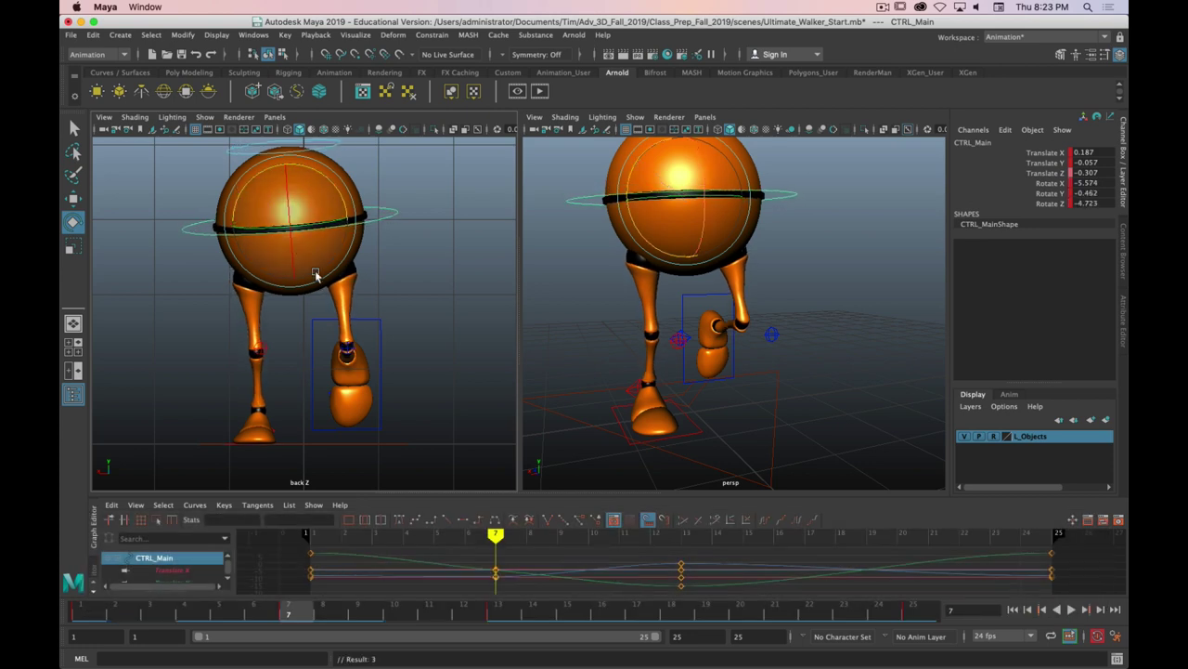
- Play and scrub the first half of the walk to review the body's weight shift
drag(290, 616, 126, 599)
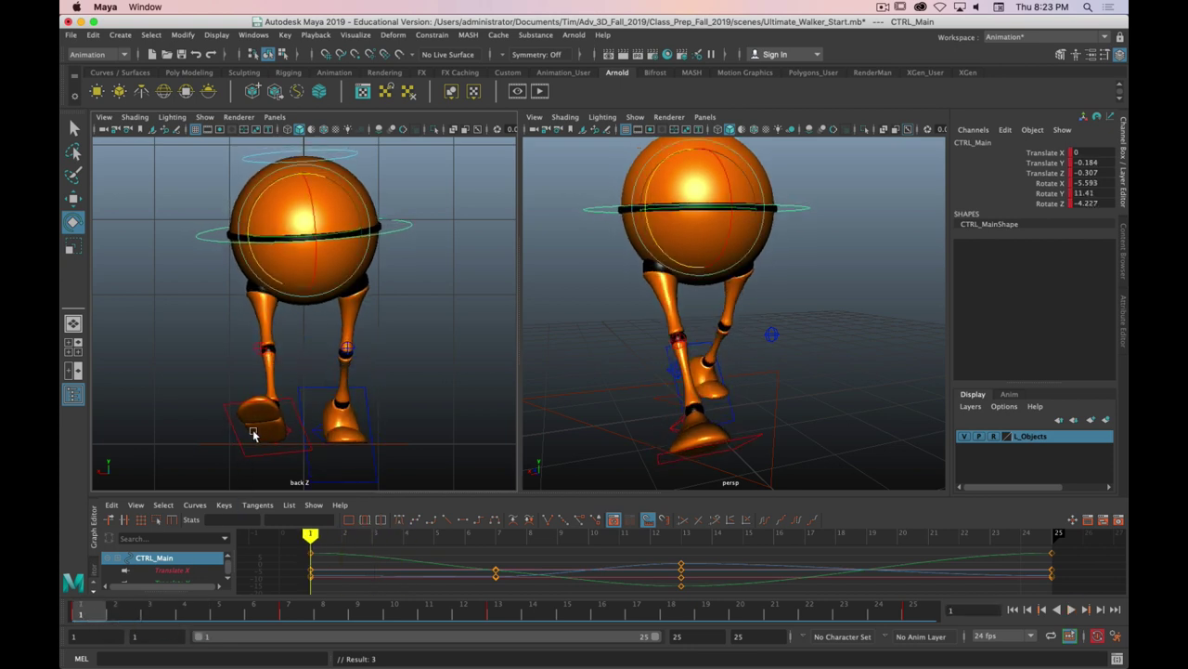
key(alt+v)
drag(213, 613, 94, 613)
- Copy the right heel control's Translate X of 0.196 from frame 1 to frame 7
click(676, 420)
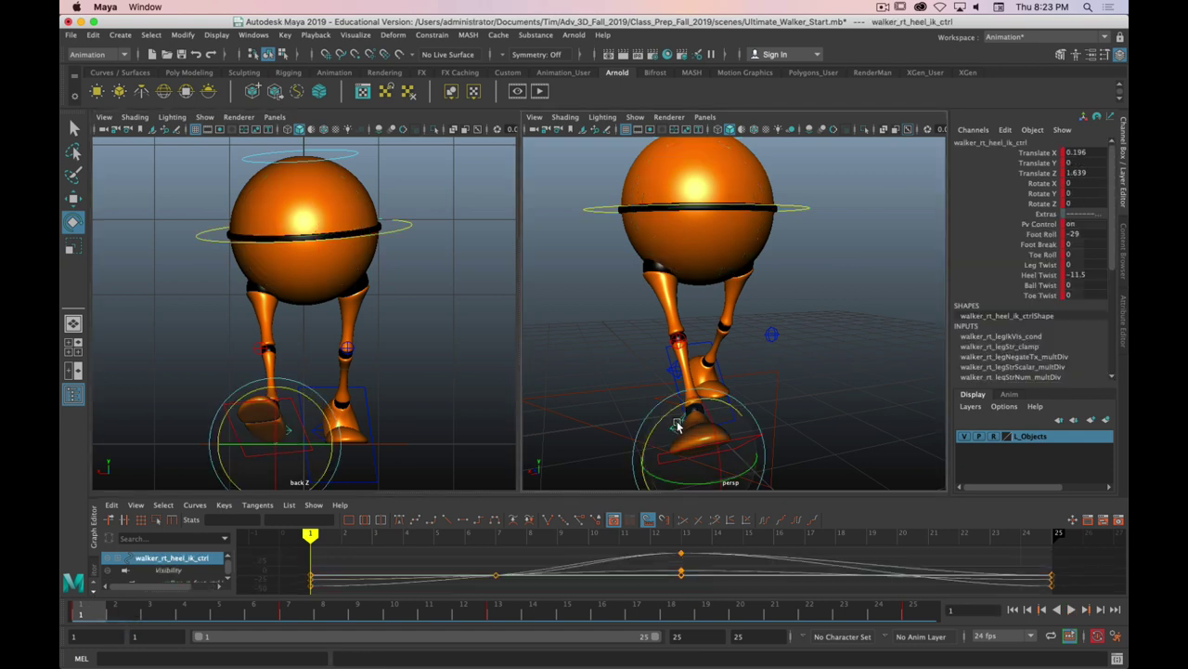
key(q)
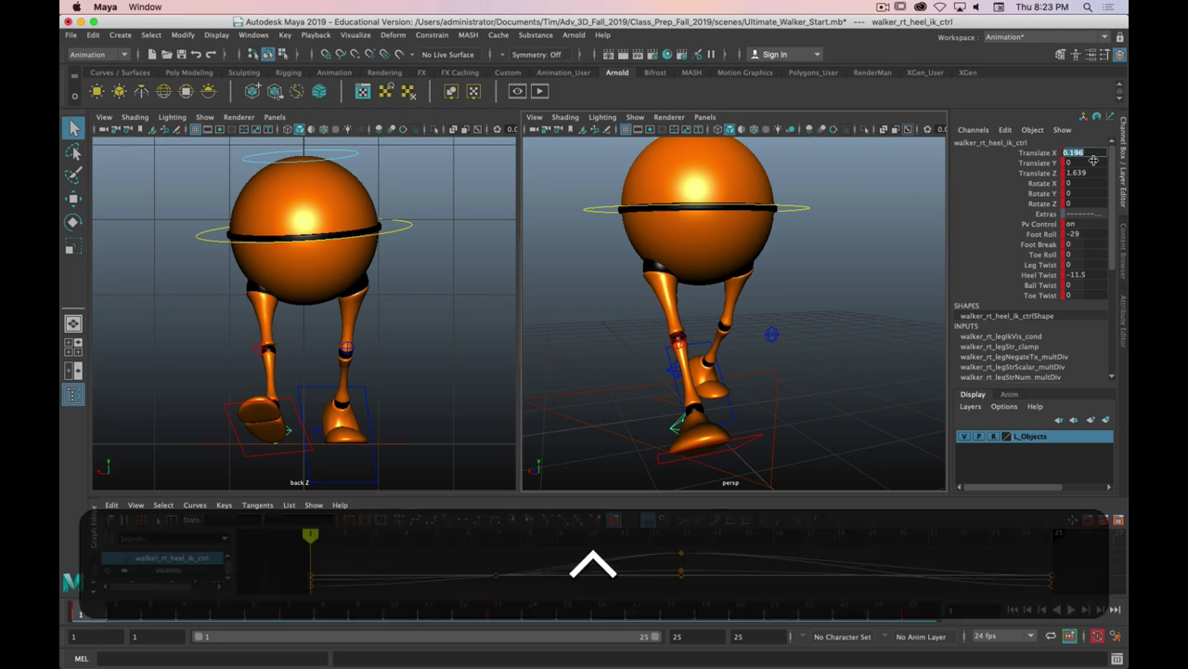
key(super+c)
click(287, 615)
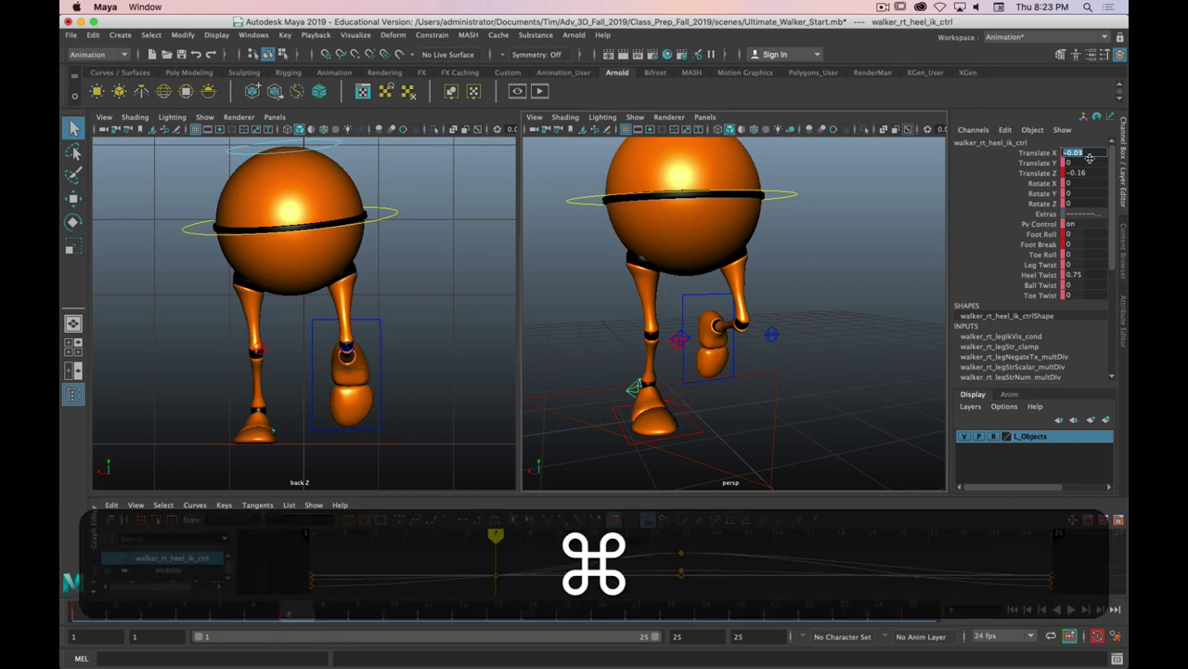
key(super+v)
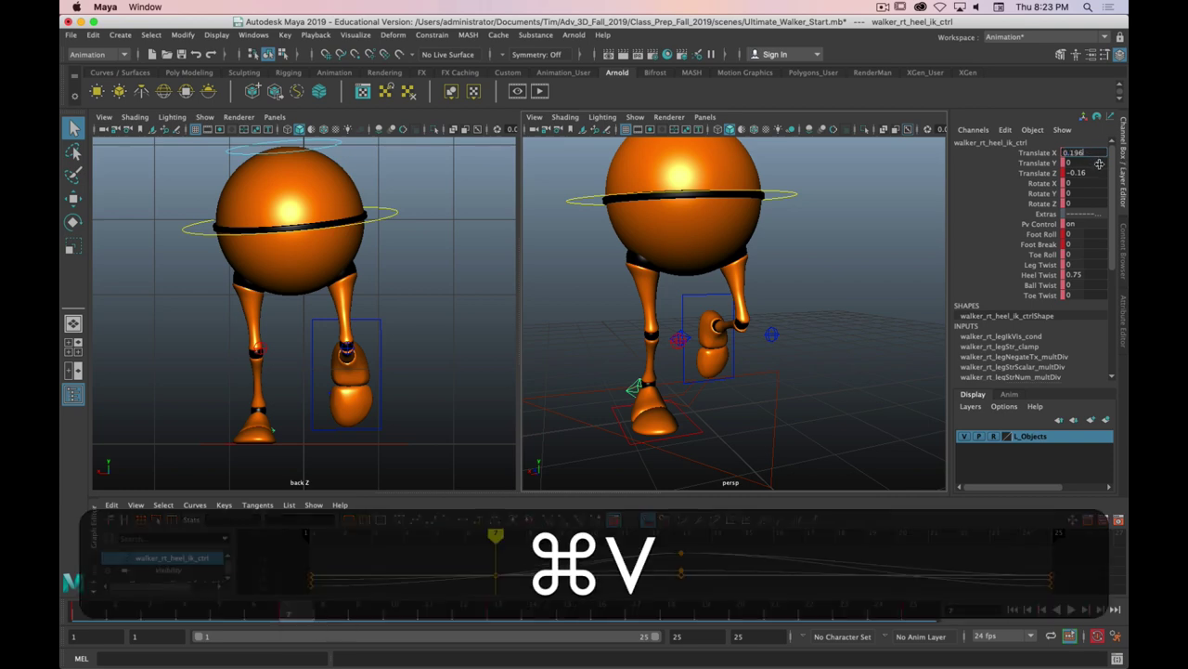
key(Return)
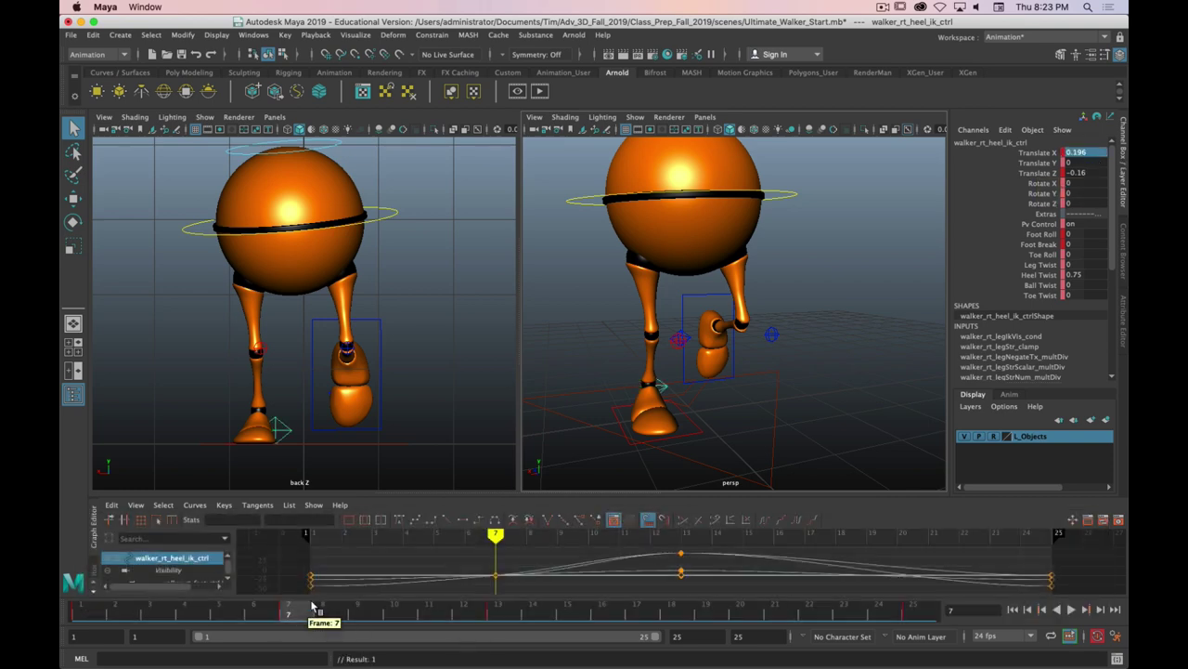
- Paste the copied Translate X of 0.196 onto the right heel control at frame 13
click(434, 610)
click(497, 612)
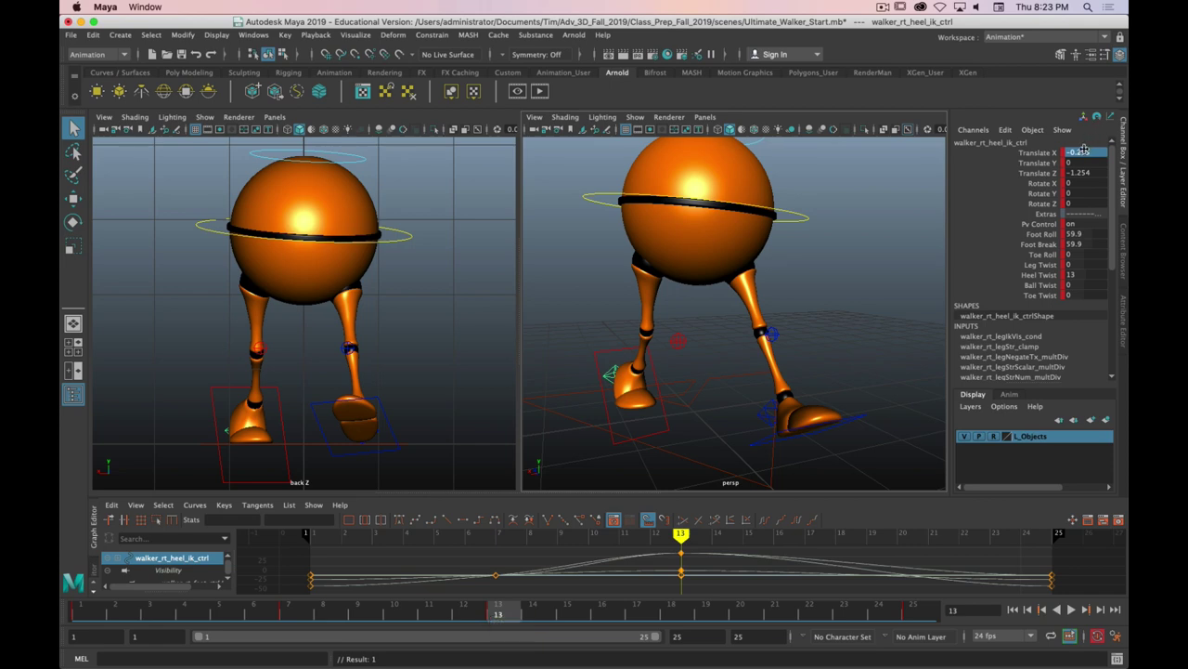
key(super+v)
key(Return)
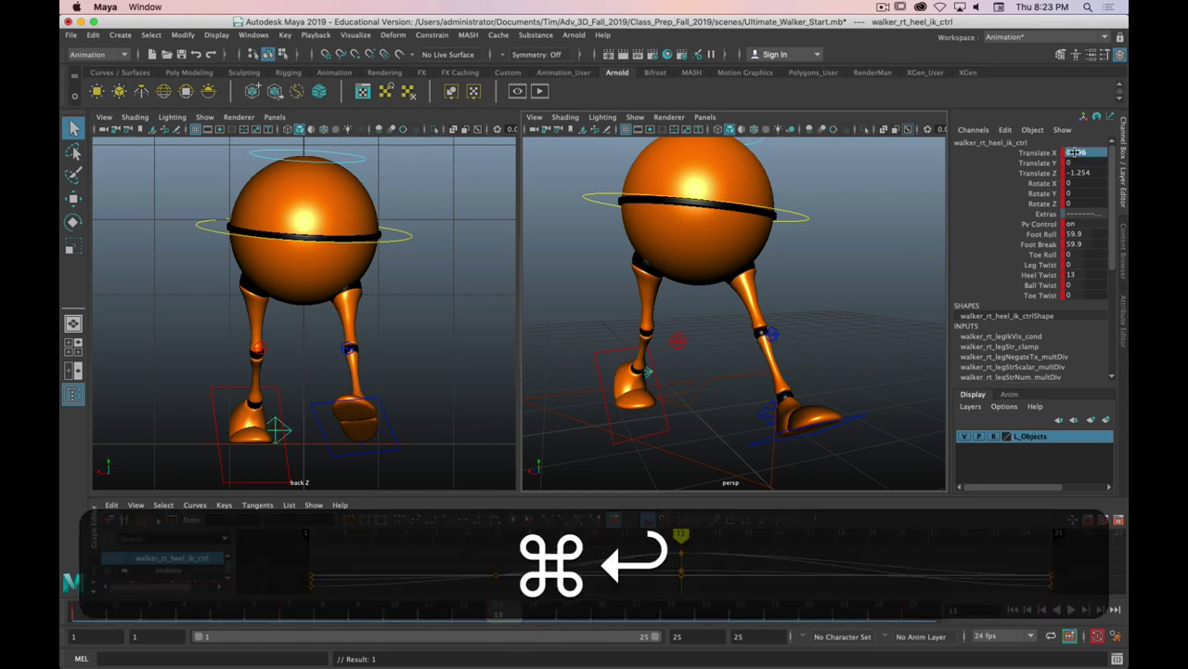
- Scrub through the walk to check the right foot's sideways placement, and return to frame 7
drag(315, 616, 396, 622)
drag(483, 615, 288, 615)
key(super+period)
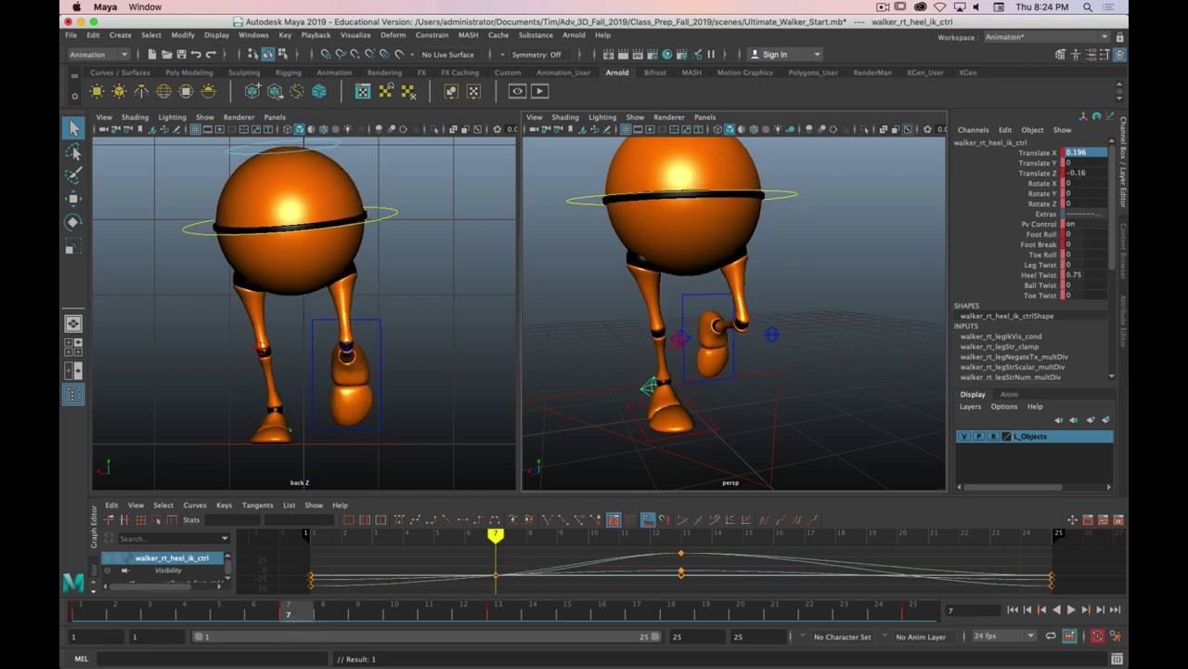
- Copy the right heel control's Heel Twist of -11.5 from frame 1 to frames 7 and 13
click(82, 611)
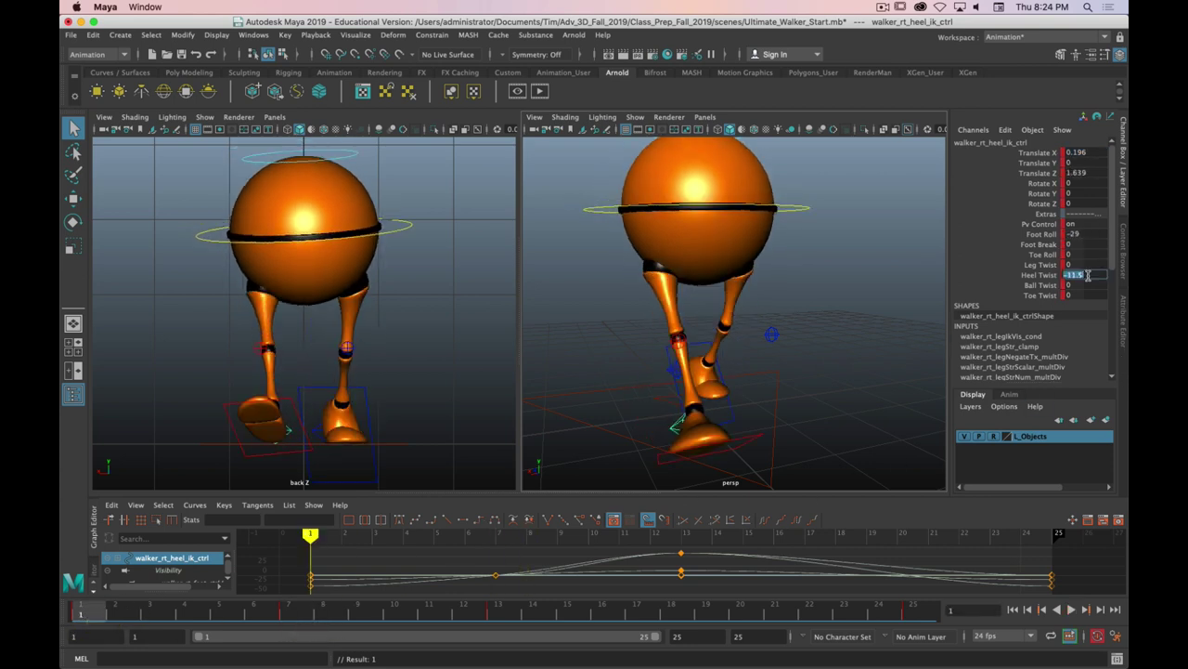
key(super+c)
click(288, 617)
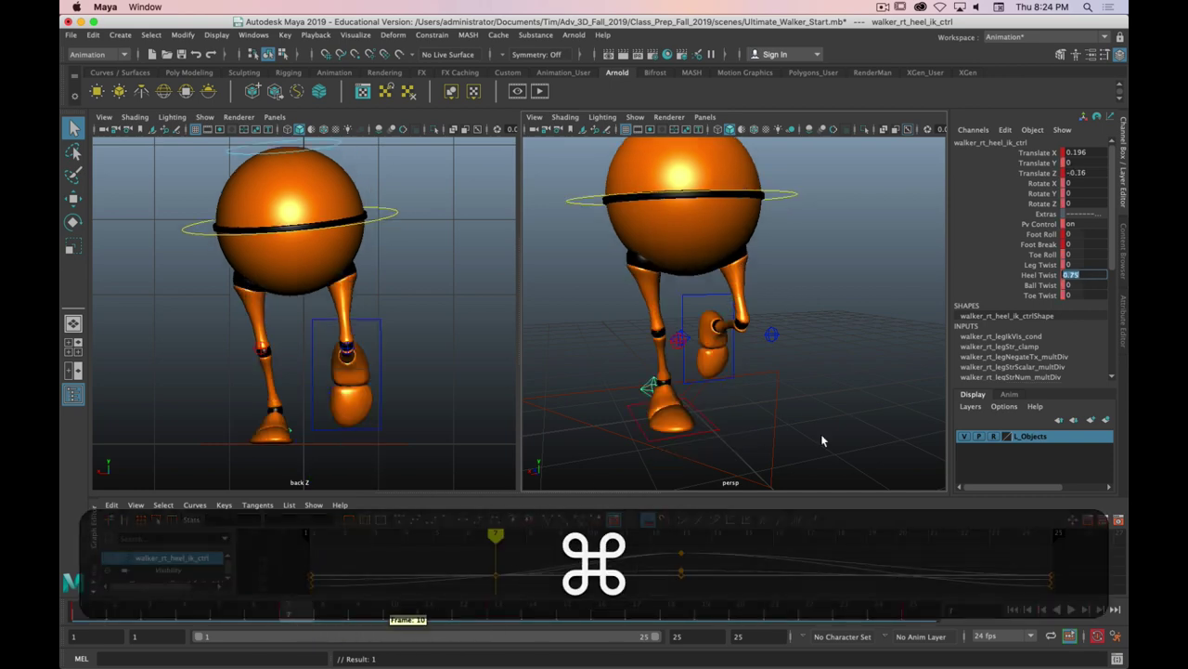
key(super+v)
key(super+Return)
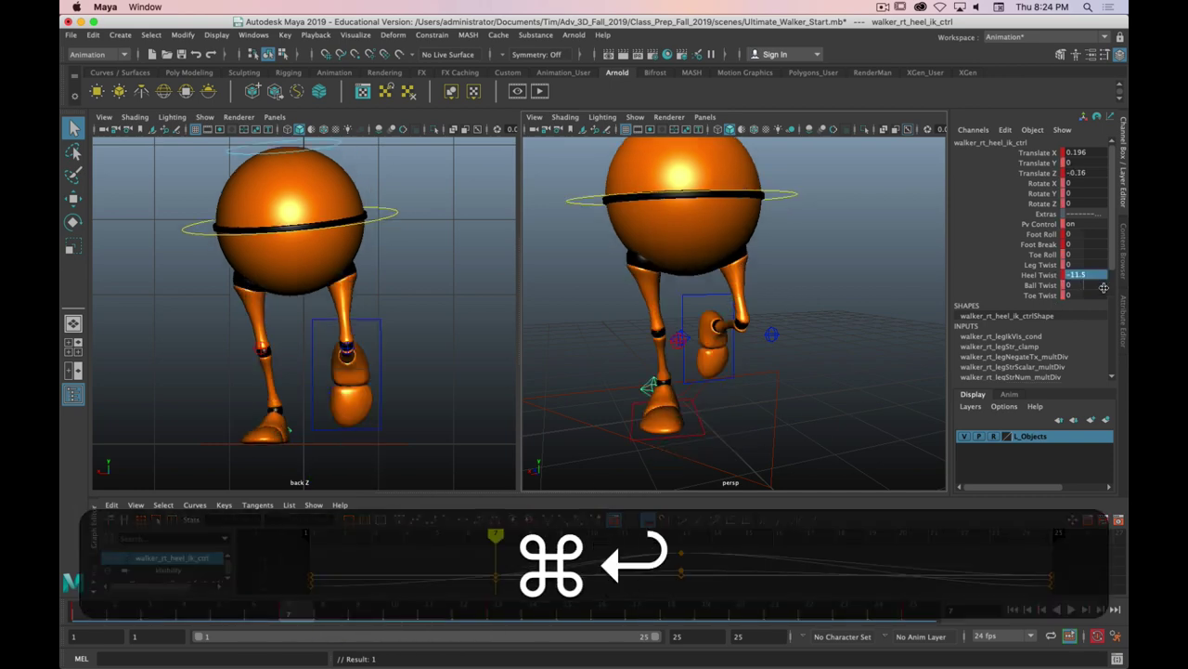
key(Return)
click(495, 613)
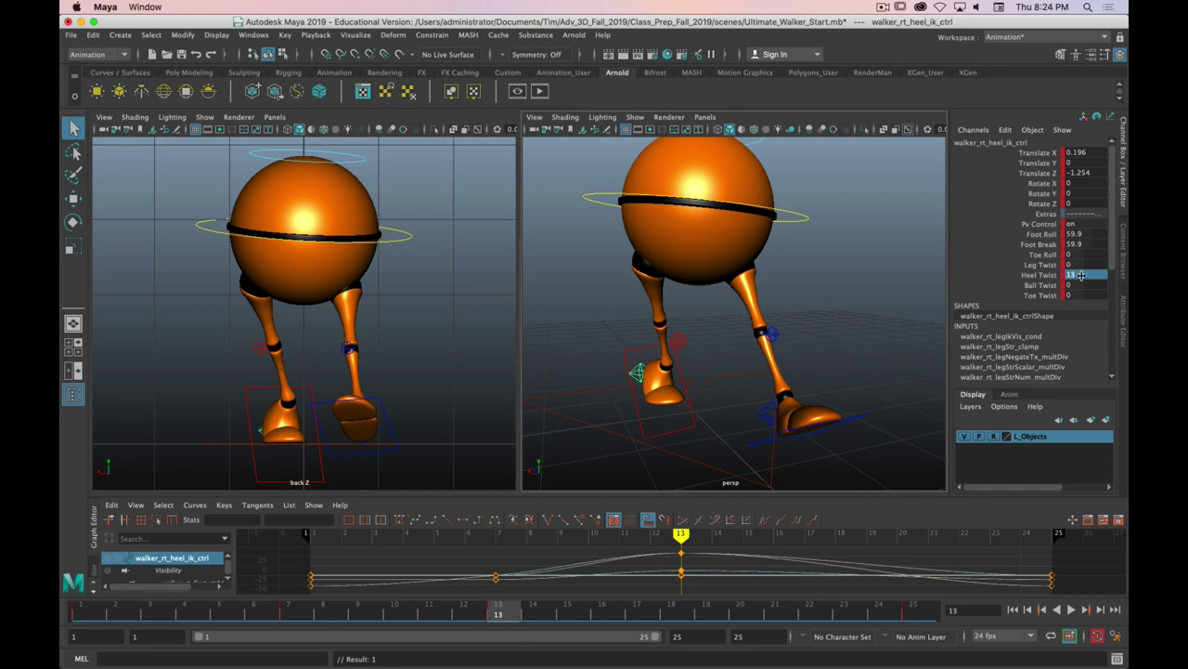
key(super+Return)
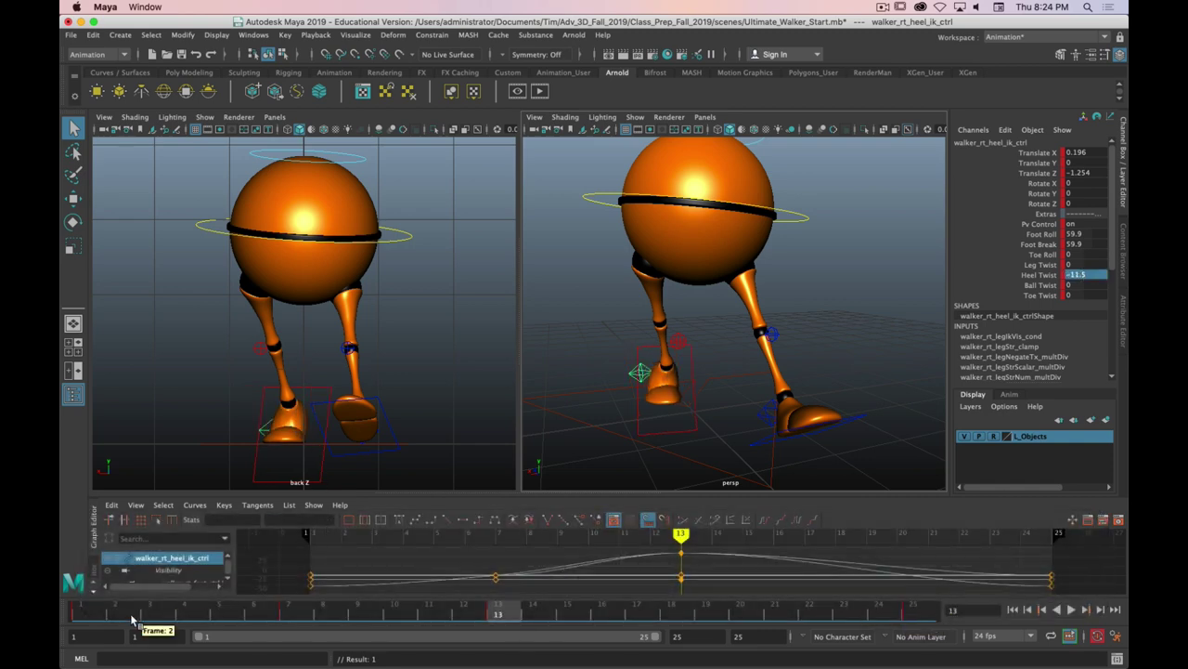
- Copy the left heel control's Heel Twist of 13 from frame 1 to frames 7 and 13
drag(132, 619, 82, 620)
alt+drag(658, 419, 589, 395)
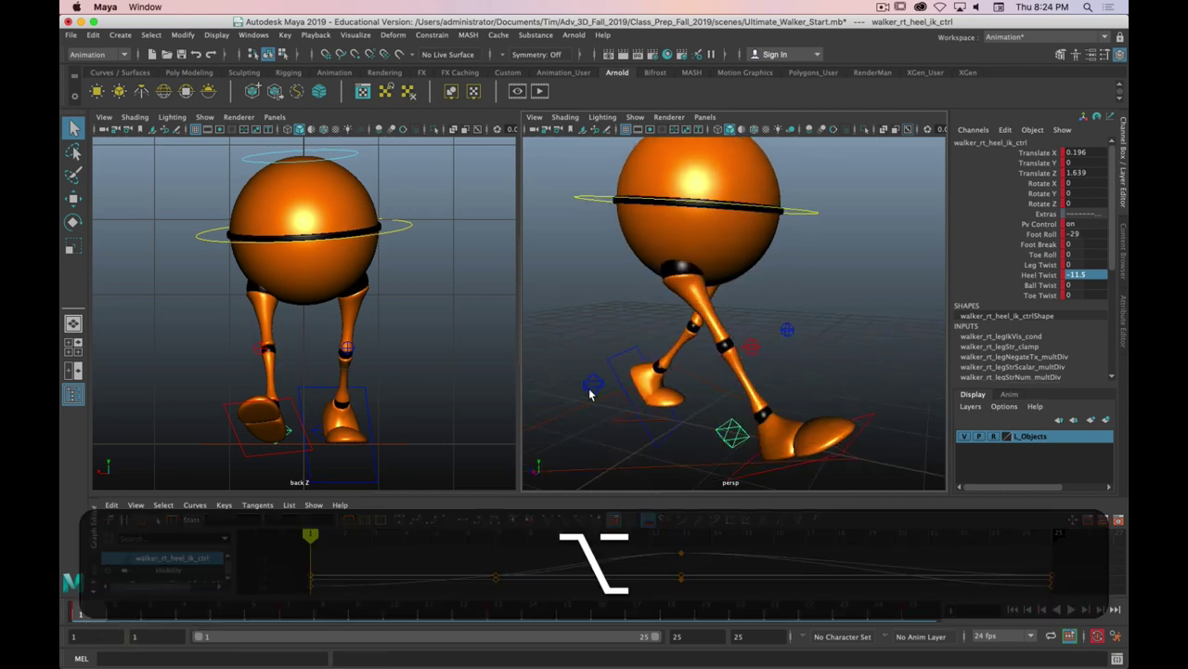
click(590, 388)
mouse_move(114, 616)
mouse_down()
mouse_move(252, 610)
mouse_move(78, 615)
mouse_up()
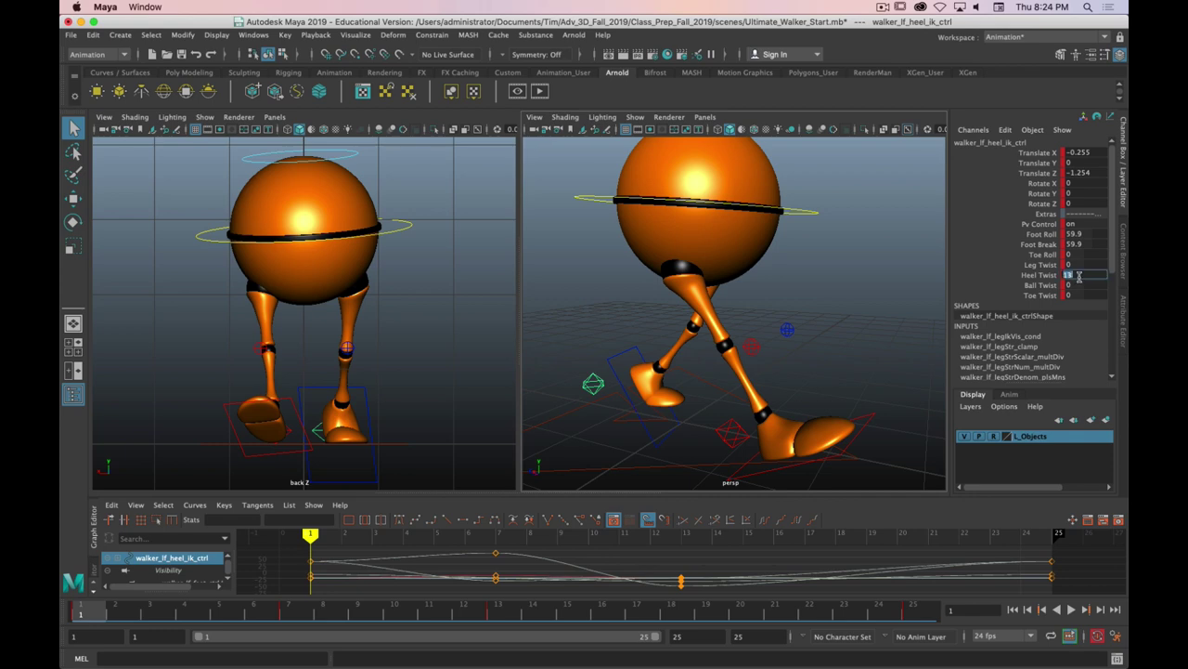
key(super+c)
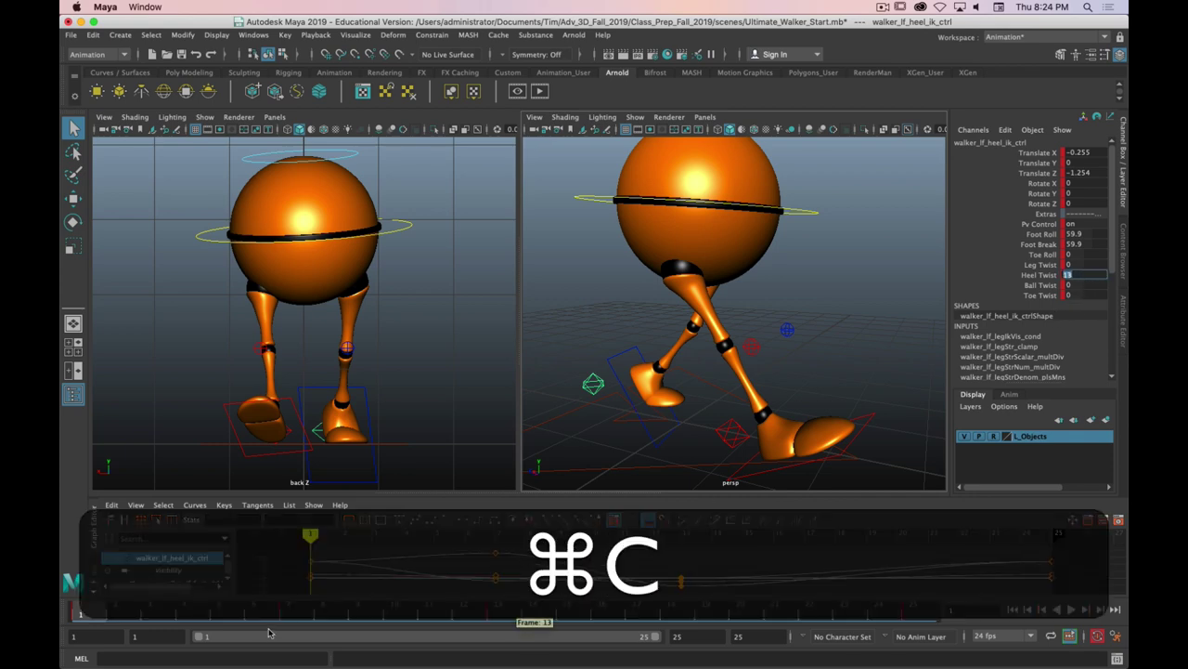
click(297, 616)
click(1095, 272)
key(super+v)
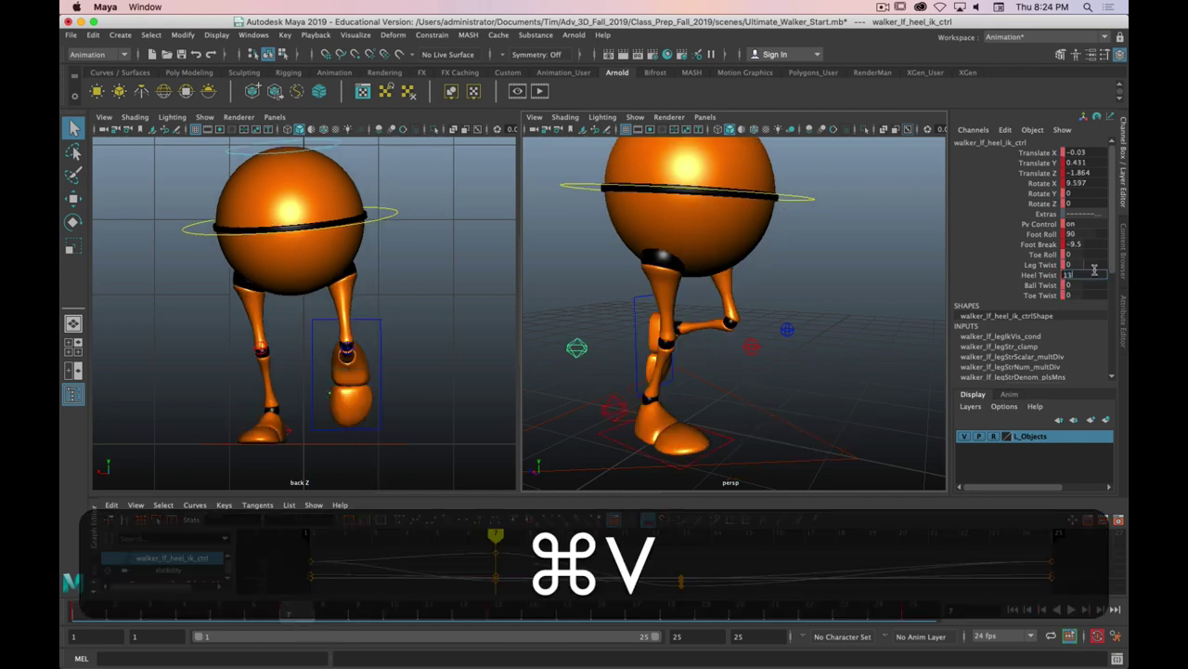
key(super+Return)
click(498, 612)
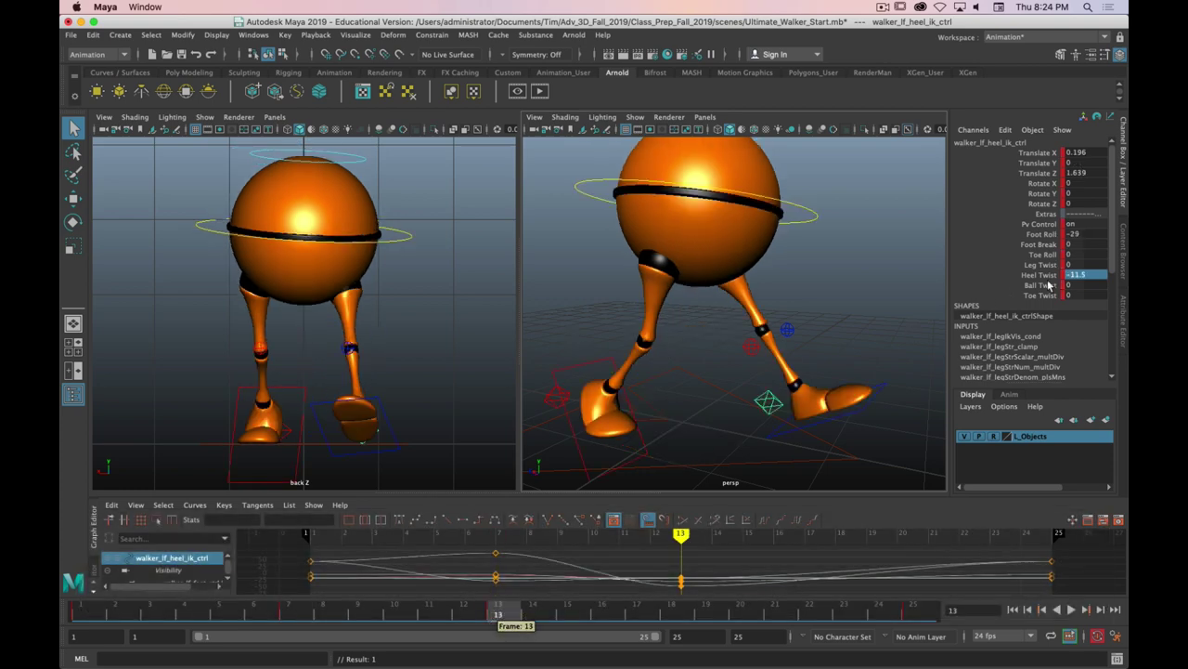
key(super+Return)
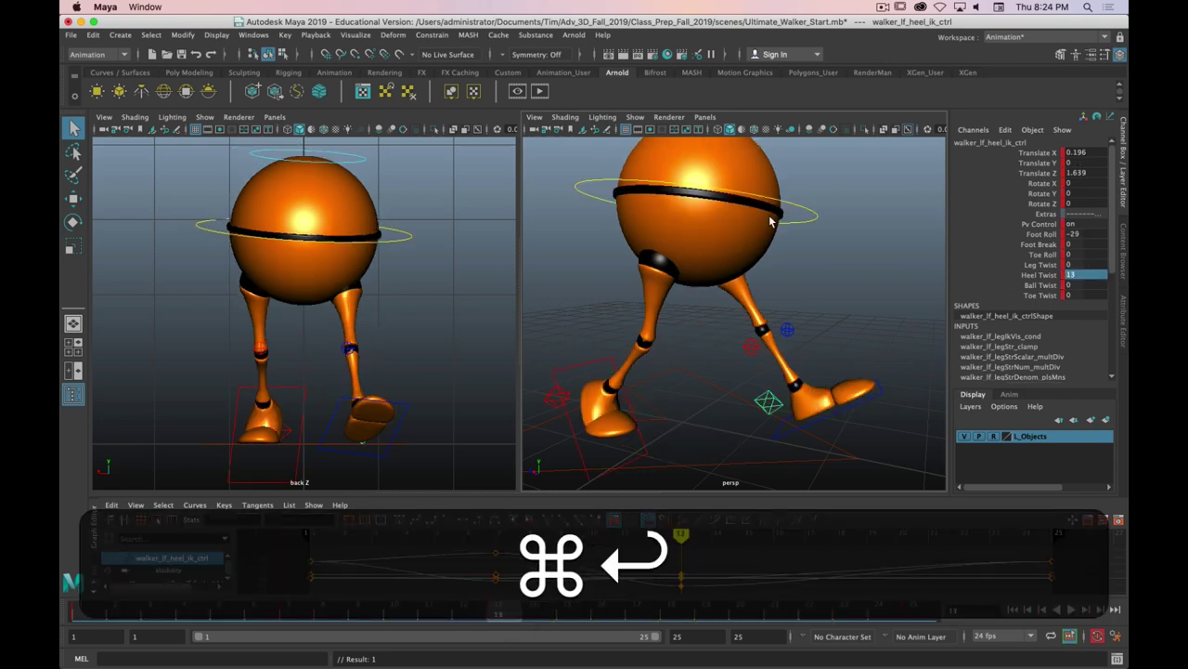
- Copy the left heel control's Translate X of -0.255 from frame 1 to frames 7 and 13
mouse_move(548, 616)
mouse_down()
mouse_move(225, 618)
mouse_move(198, 606)
mouse_move(82, 620)
mouse_up()
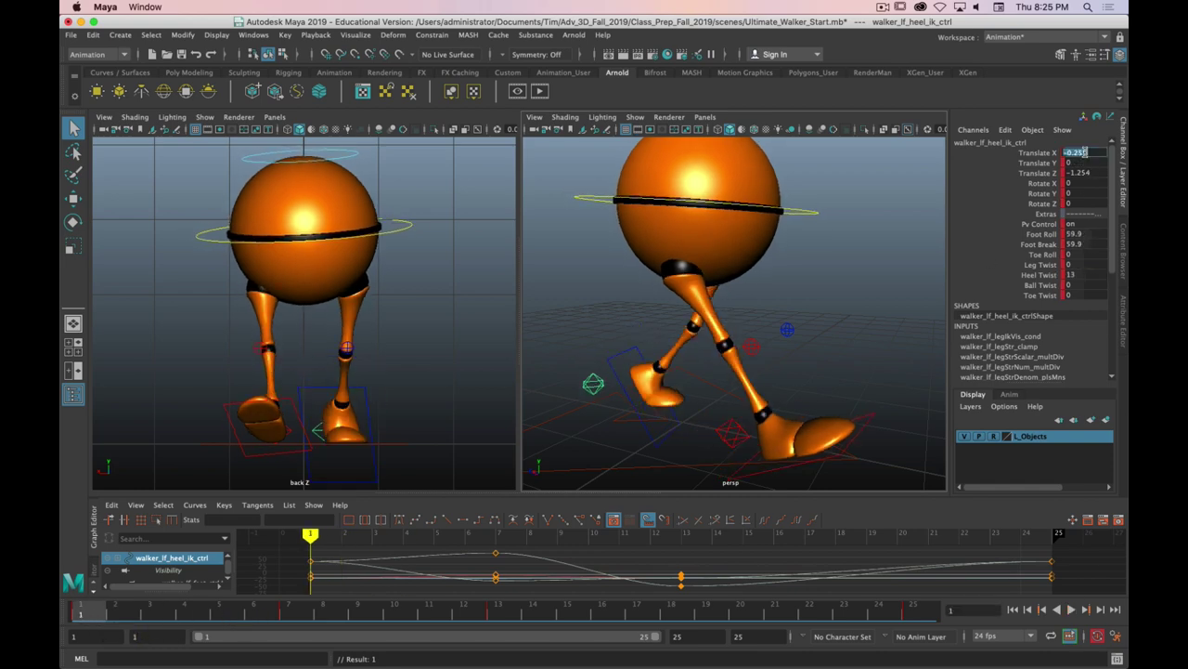
key(super+c)
click(288, 615)
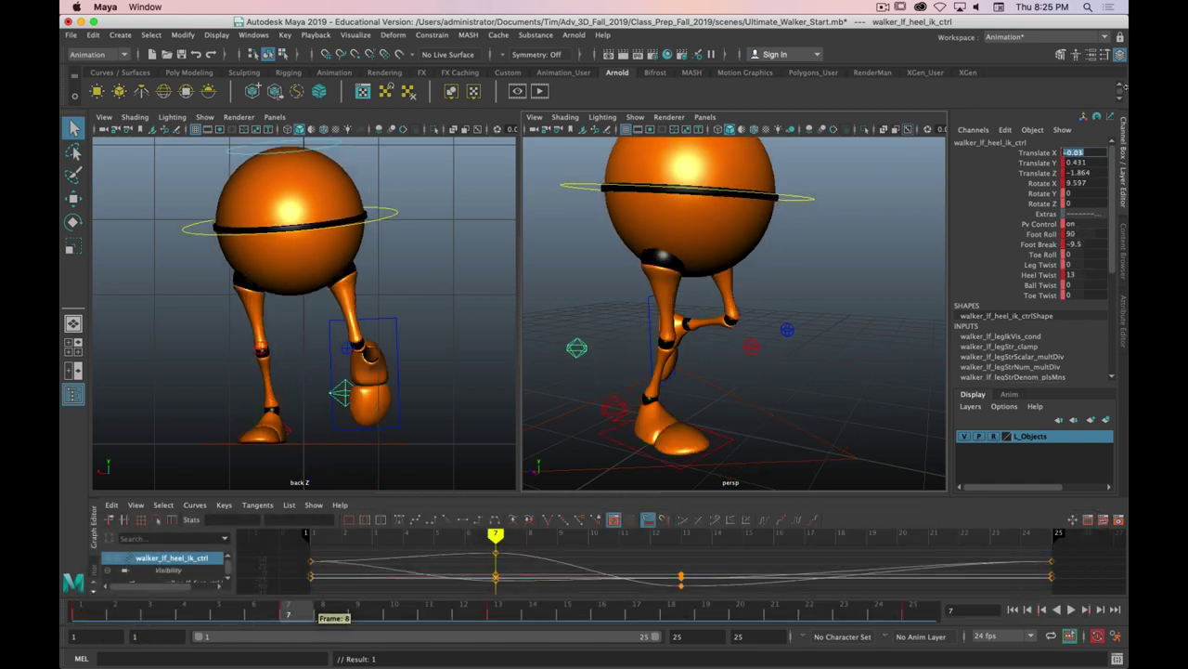
key(super+v)
key(Return)
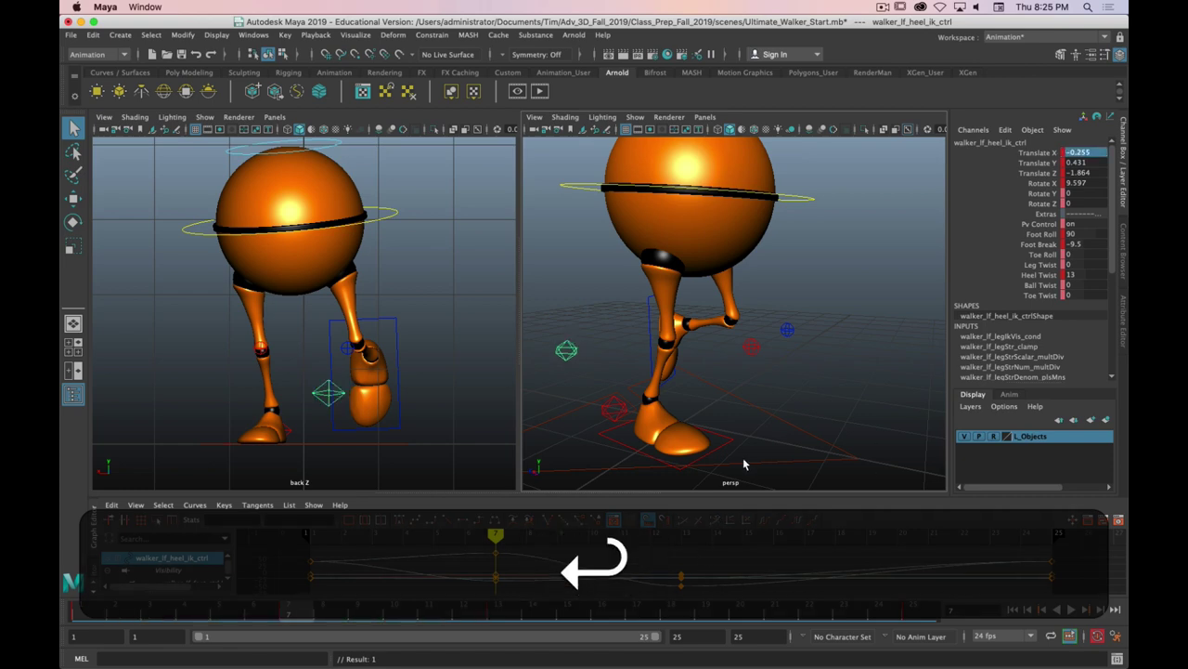
click(500, 614)
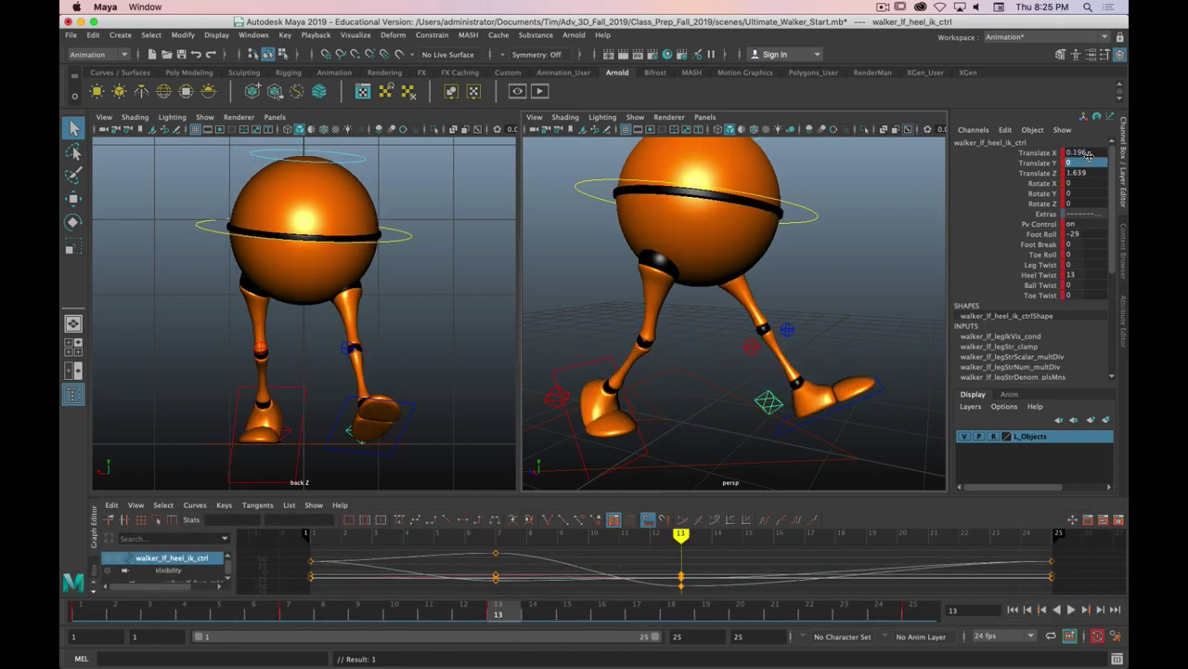
key(super)
key(super+v)
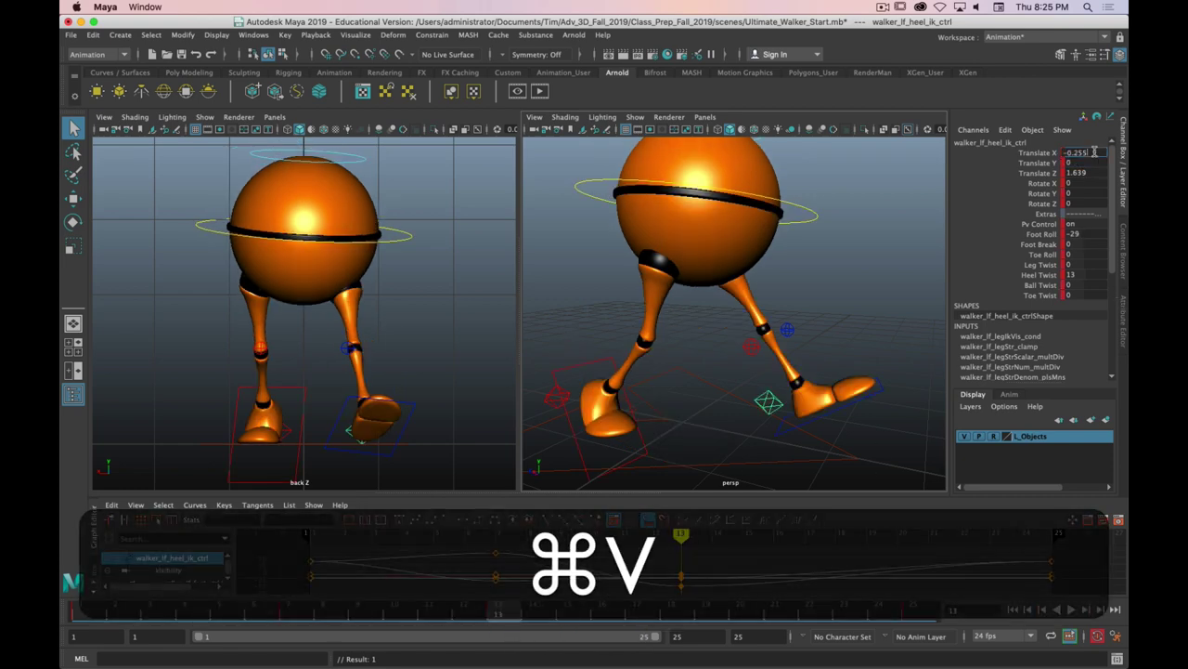
key(super+Return)
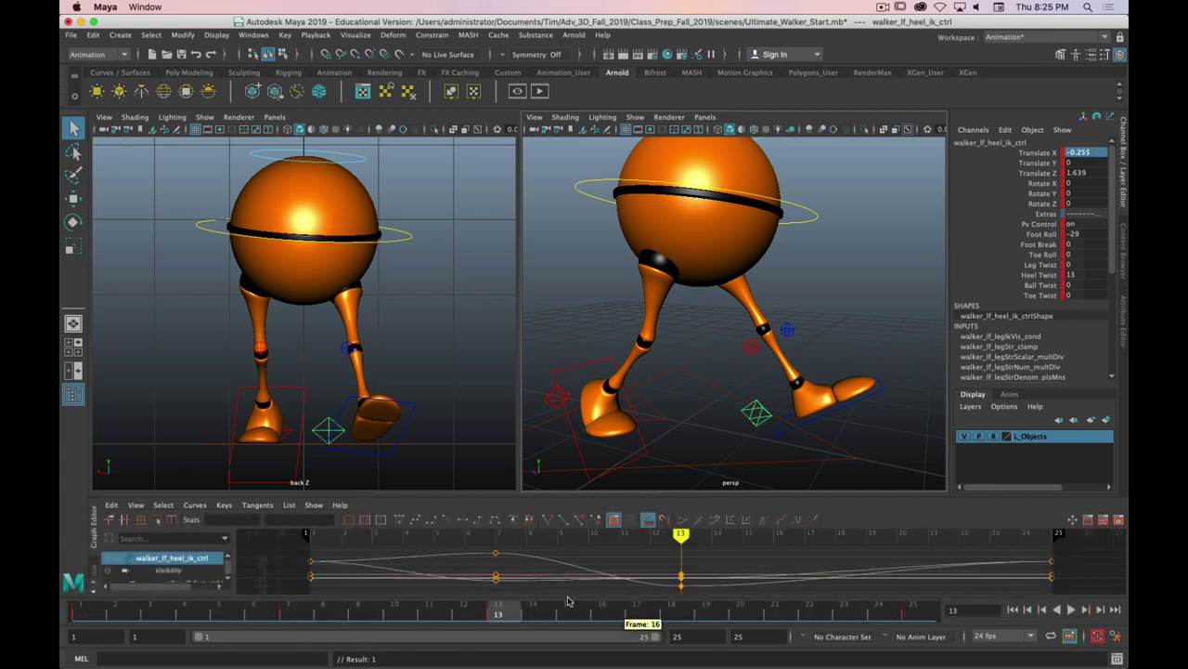
- Shift the left heel control sideways at frame 7 to a Translate X of about -0.093, and check it by scrubbing
click(472, 619)
mouse_move(472, 623)
mouse_down()
mouse_move(71, 629)
mouse_move(463, 633)
mouse_move(85, 620)
mouse_move(283, 620)
mouse_move(80, 611)
mouse_move(263, 616)
mouse_move(104, 618)
mouse_move(288, 606)
mouse_up()
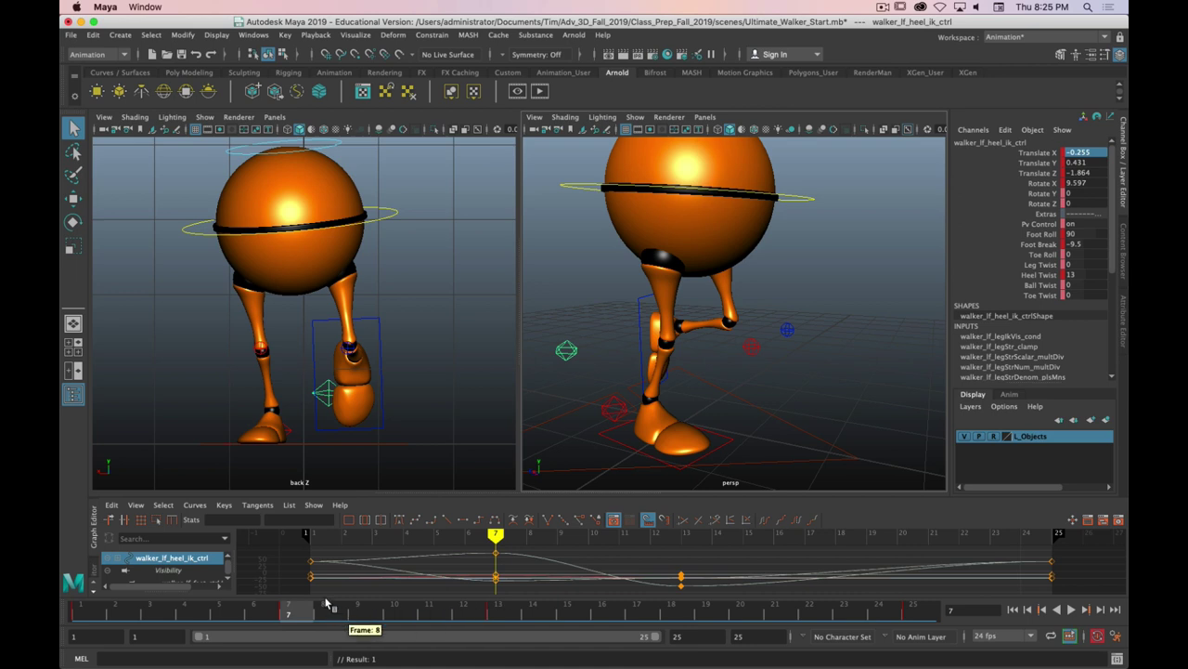
key(w)
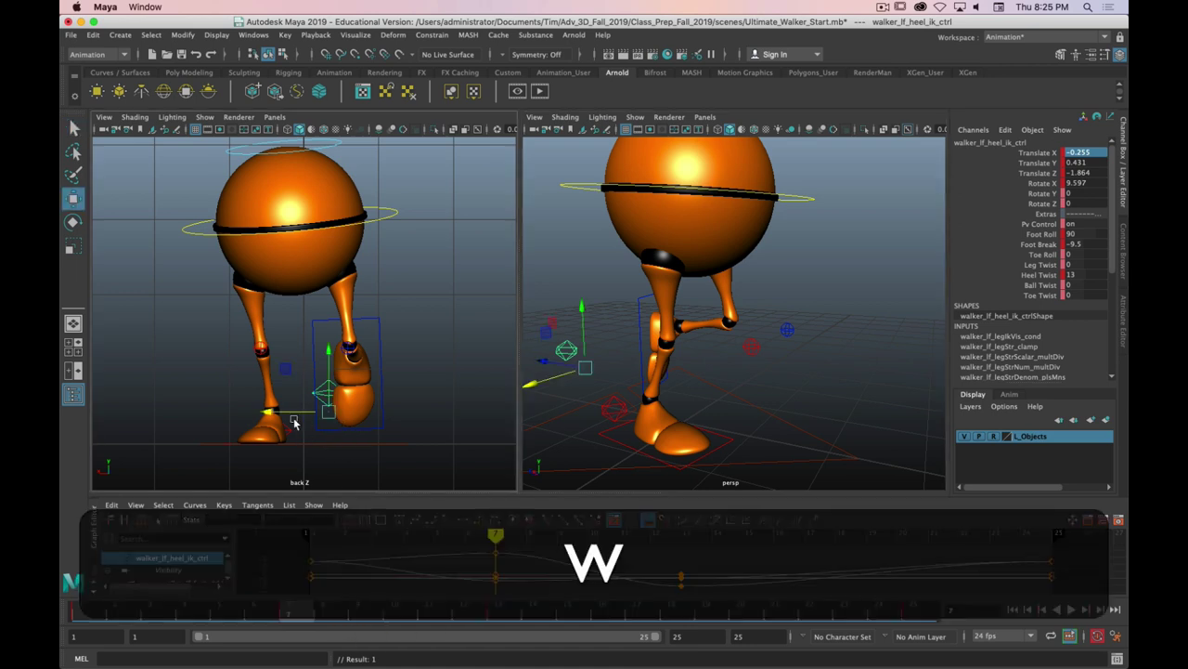
drag(275, 417, 284, 417)
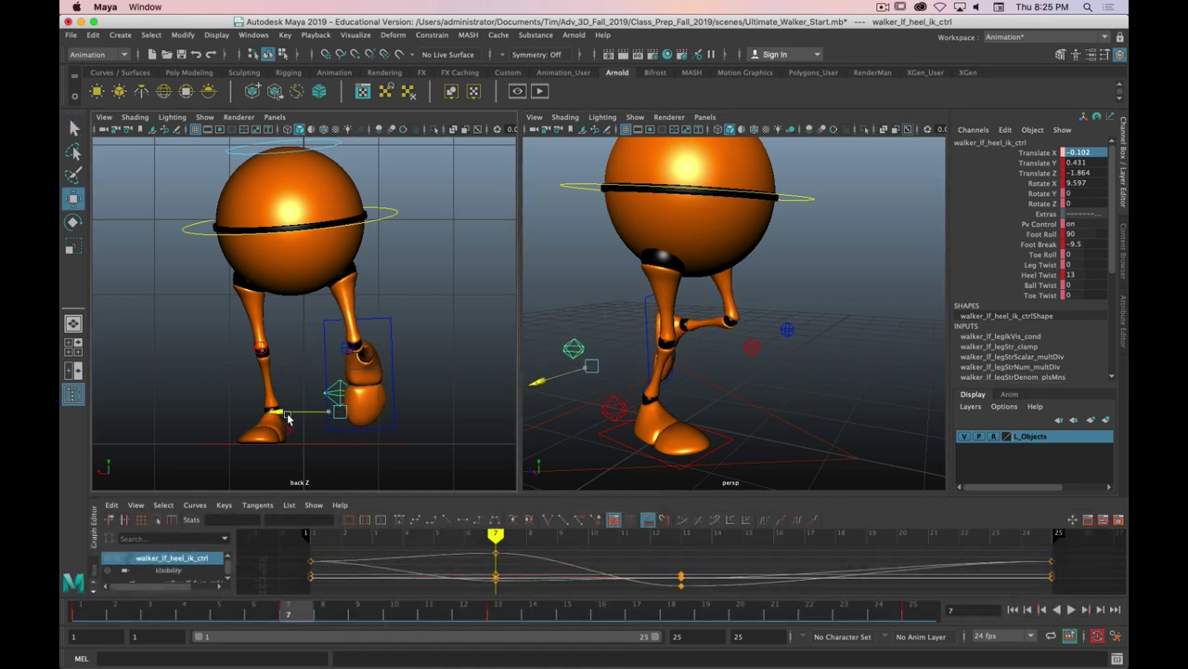
drag(312, 618, 260, 616)
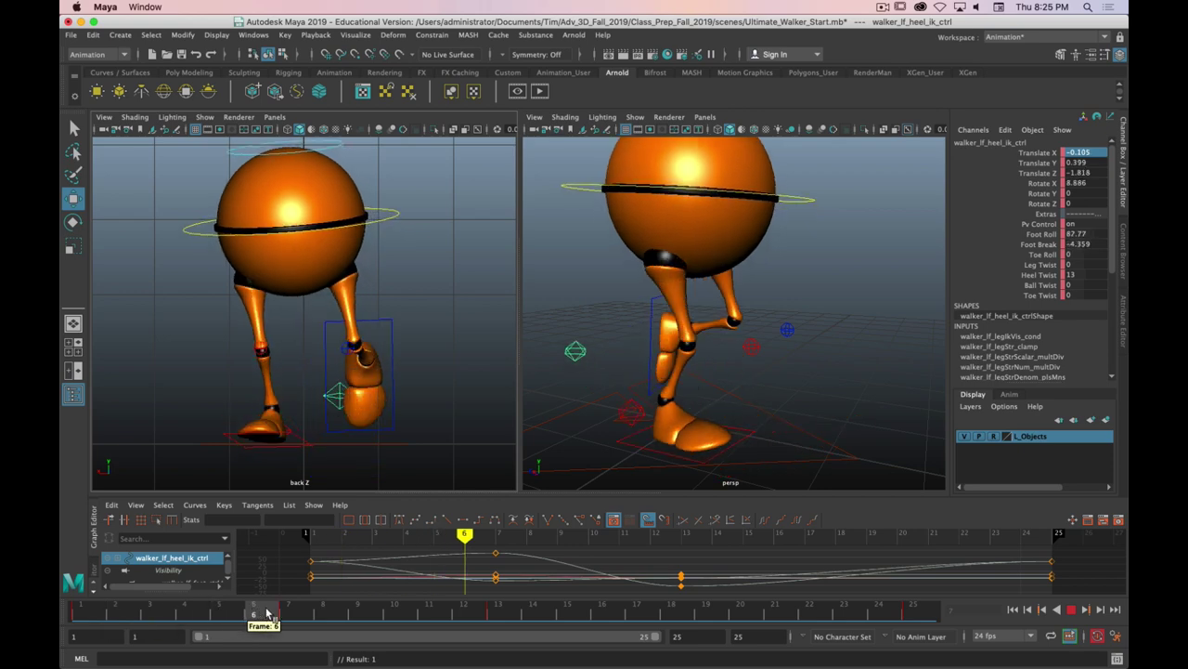
mouse_move(283, 608)
mouse_down()
mouse_move(82, 610)
mouse_move(223, 623)
mouse_move(276, 616)
mouse_move(92, 611)
mouse_move(290, 613)
mouse_up()
- Try a slight Z rotation of the main body control at frame 7, and undo it
click(395, 239)
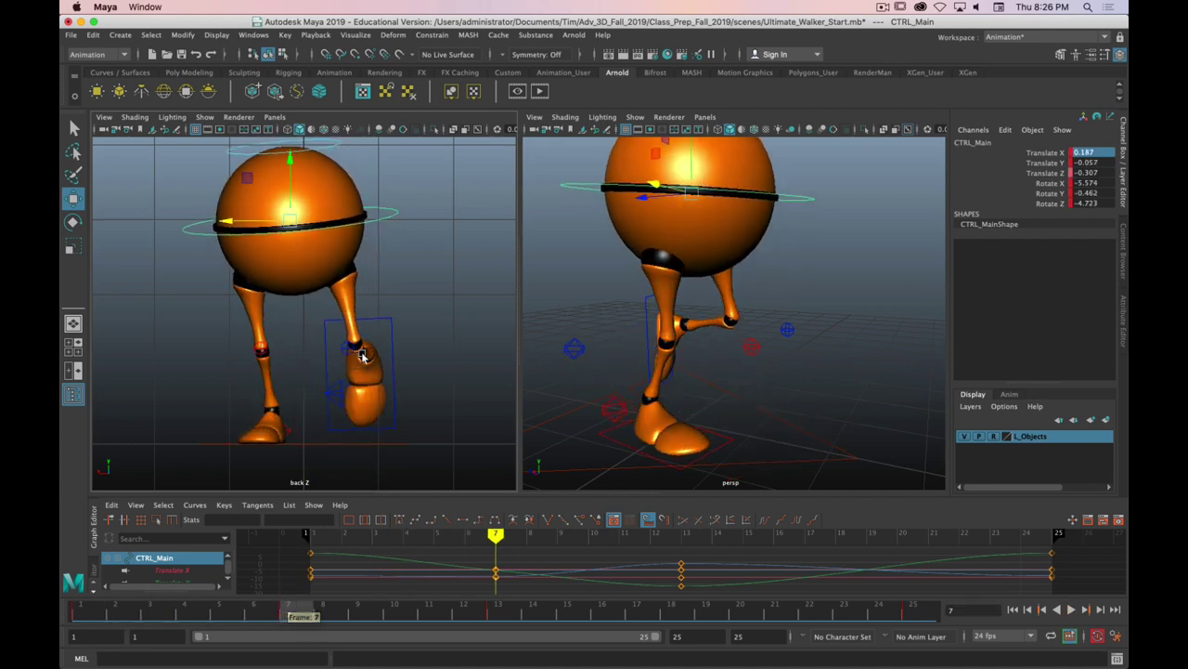
key(e)
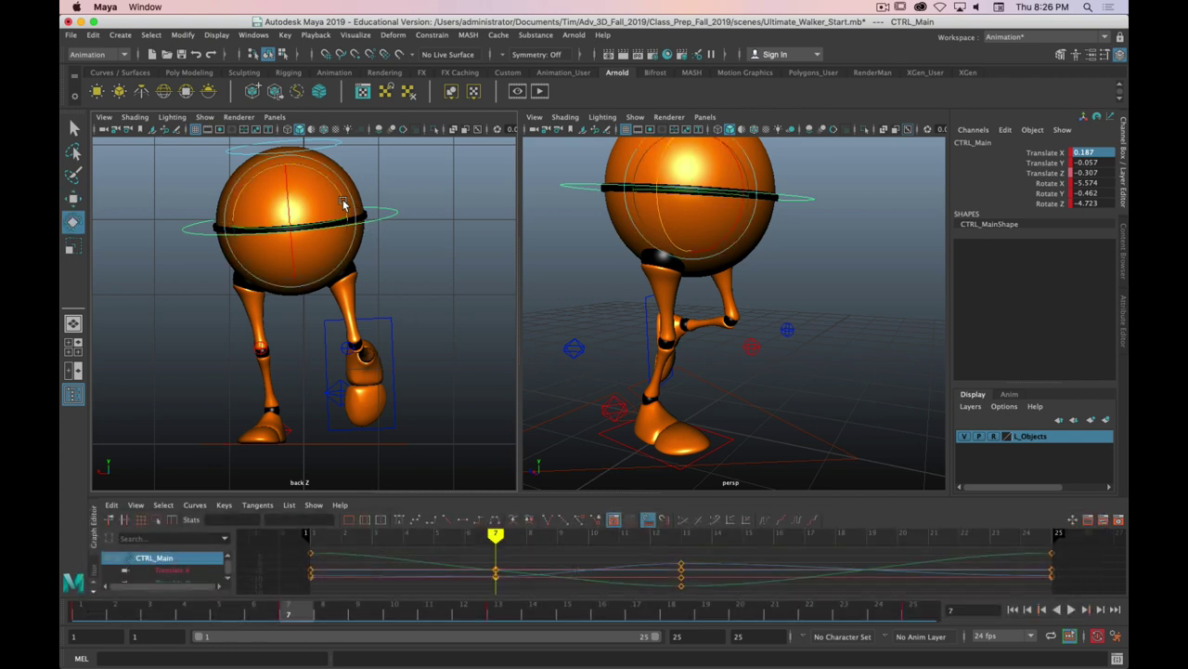
drag(344, 203, 348, 204)
key(z)
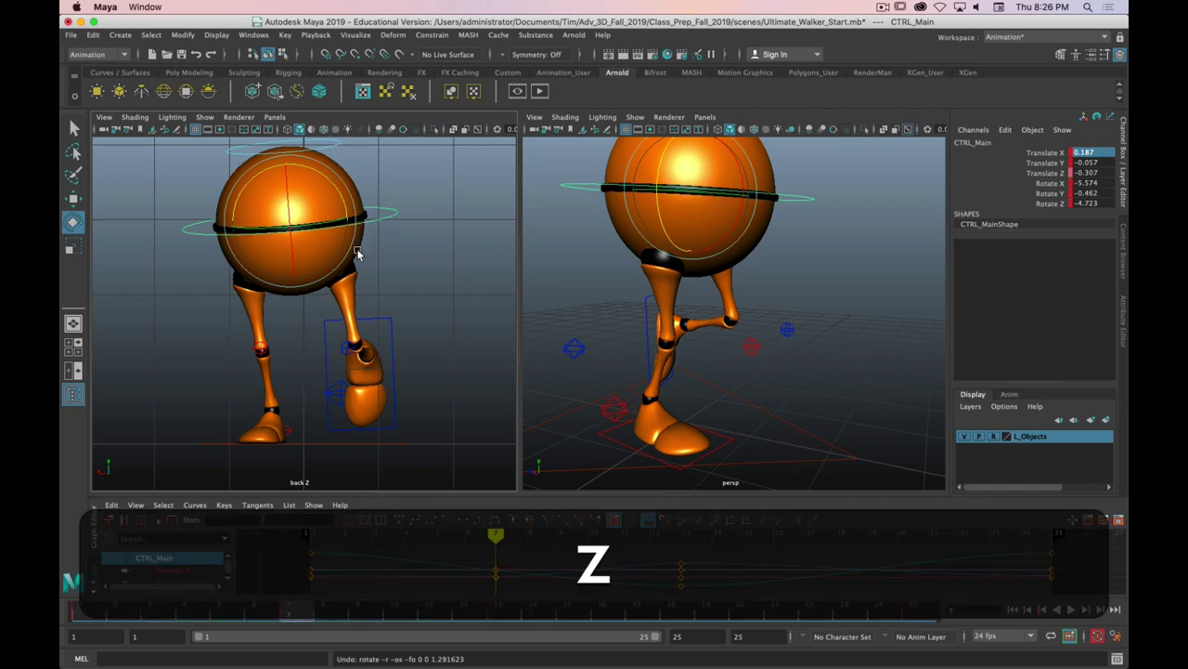
- Review the walk in side view, raise the main body control to a Translate Y of about -0.037 at frame 7, and key it
mouse_move(286, 612)
mouse_down()
mouse_move(93, 616)
mouse_move(397, 614)
mouse_move(84, 616)
mouse_move(424, 616)
mouse_move(118, 616)
mouse_move(287, 614)
mouse_up()
key(space)
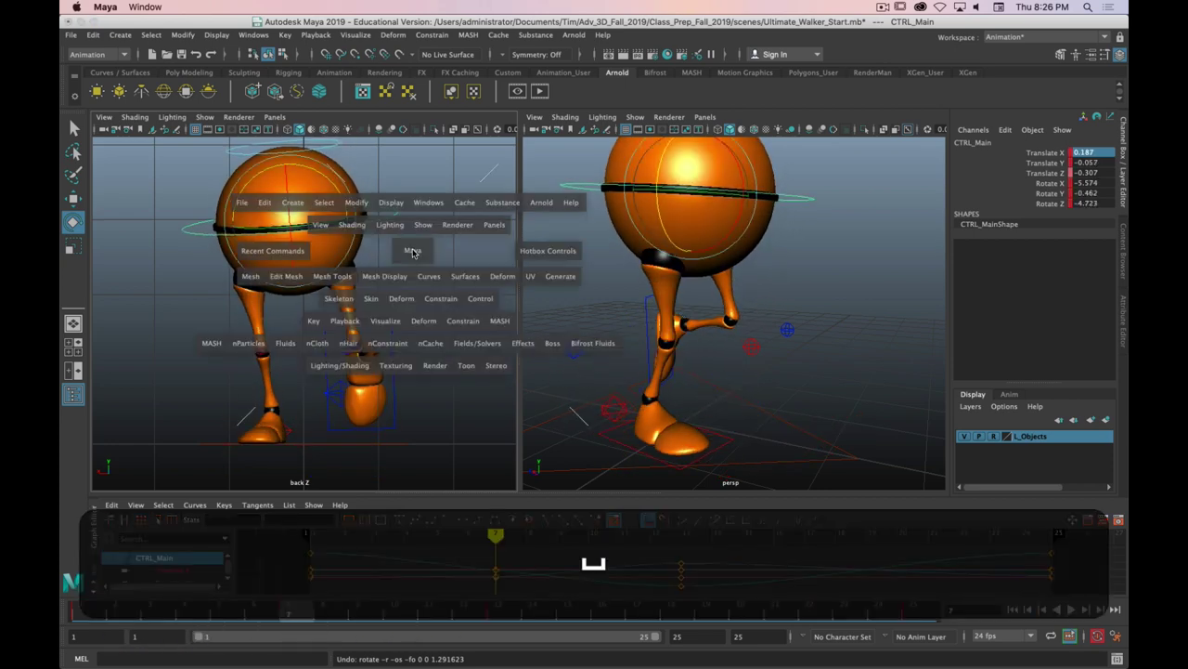
drag(413, 250, 458, 256)
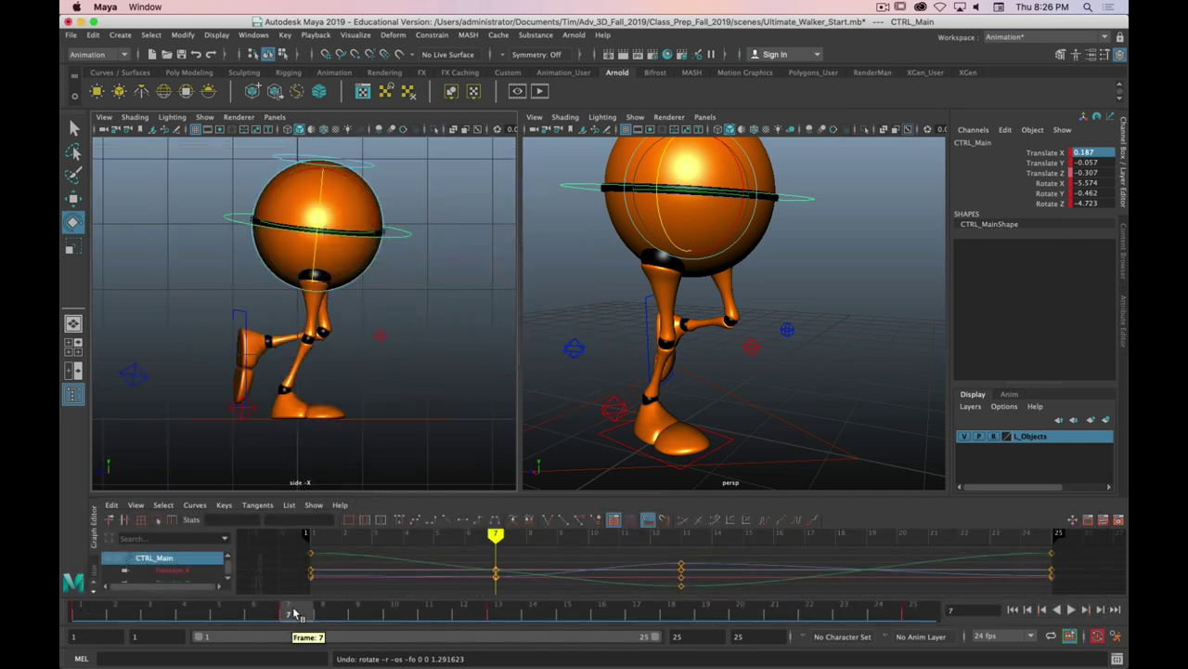
key(alt+v)
drag(275, 617, 289, 615)
key(w)
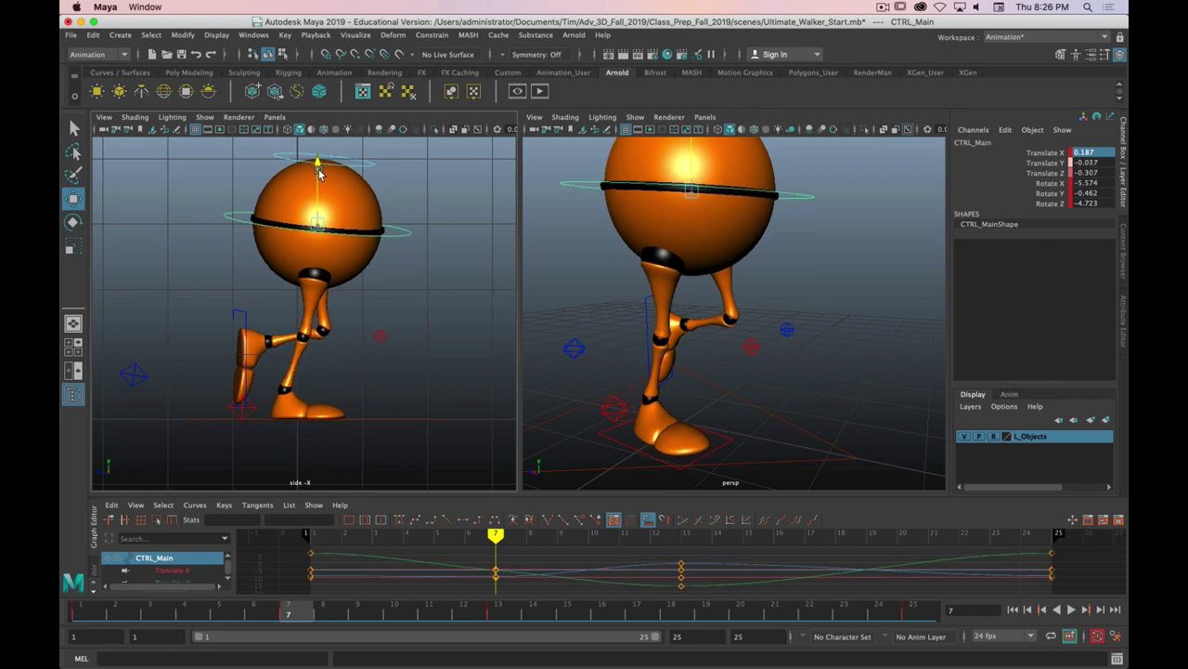
key(s)
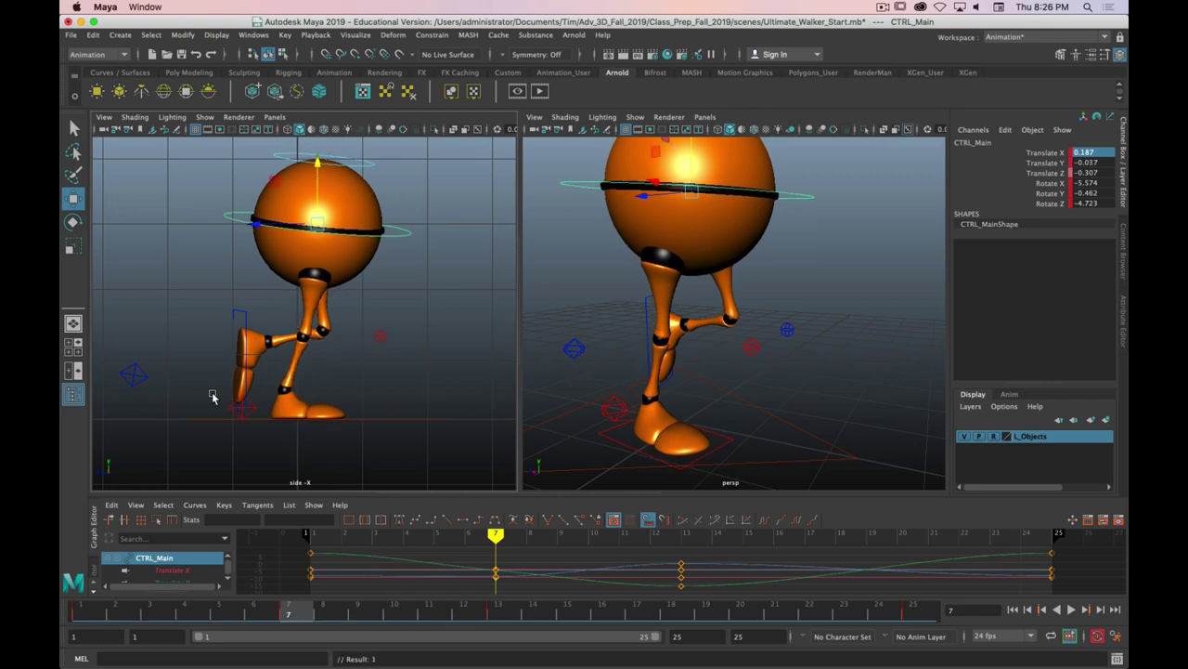
- Raise the left heel control to a Translate Y of about 0.568 at frame 7 and key it
click(139, 379)
drag(160, 327, 160, 322)
key(s)
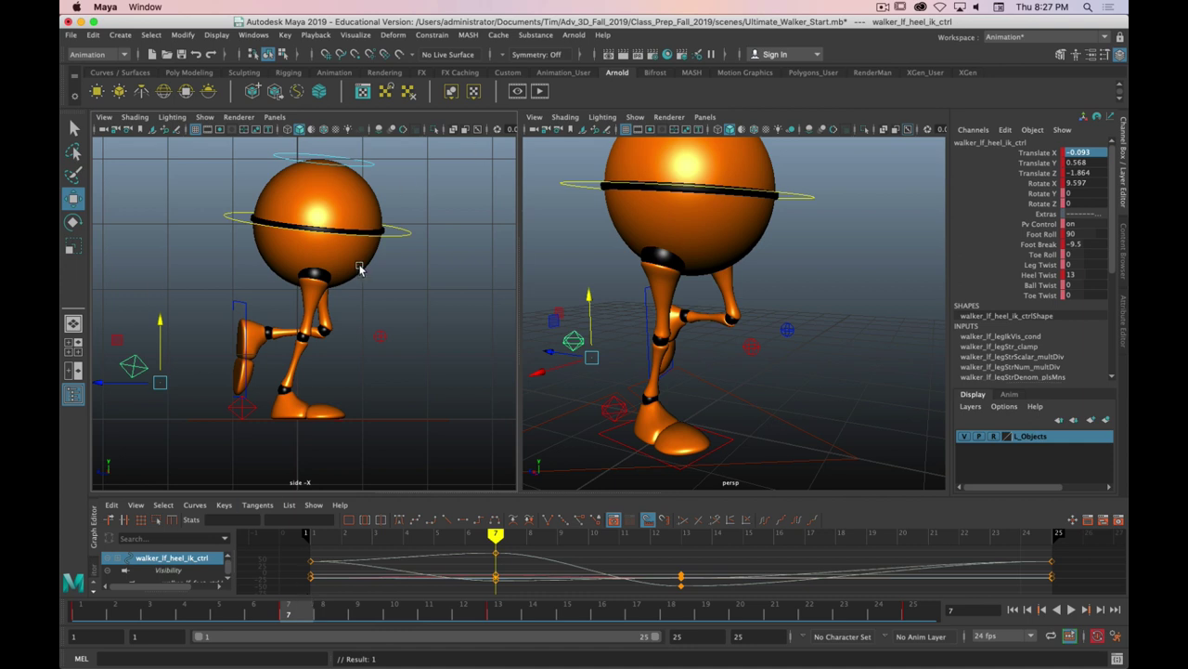
- Select all of the walker's controls and key the whole pose at frame 7
scroll(366, 273, down, 5)
scroll(385, 246, up, 3)
drag(437, 156, 179, 460)
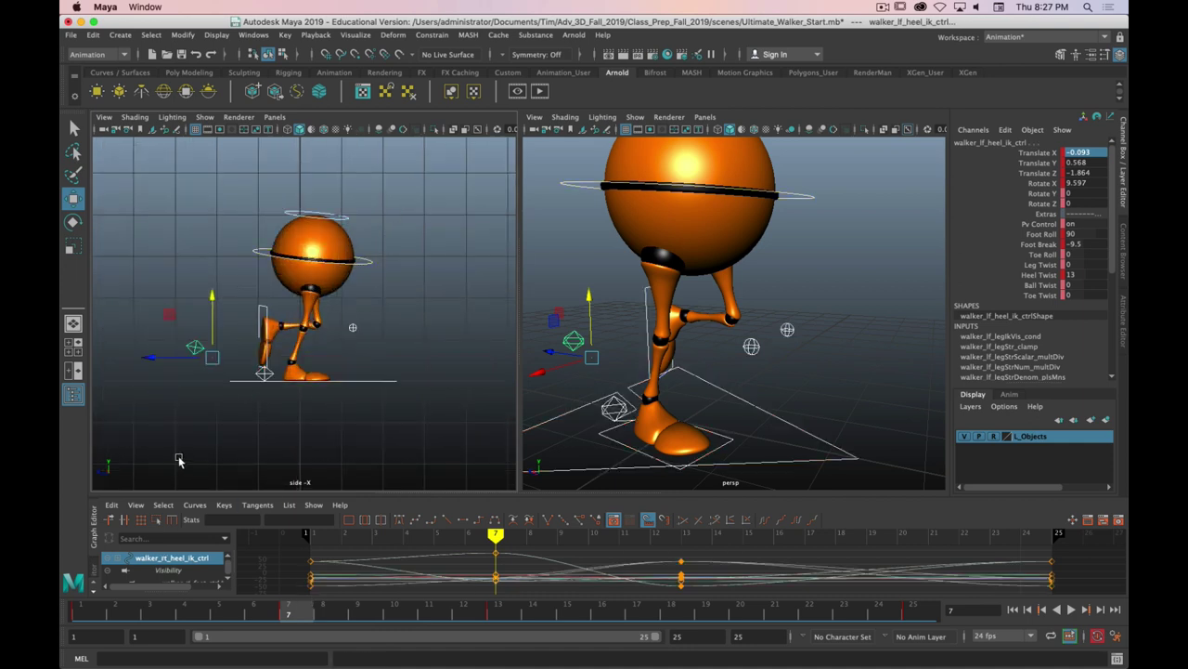
key(s)
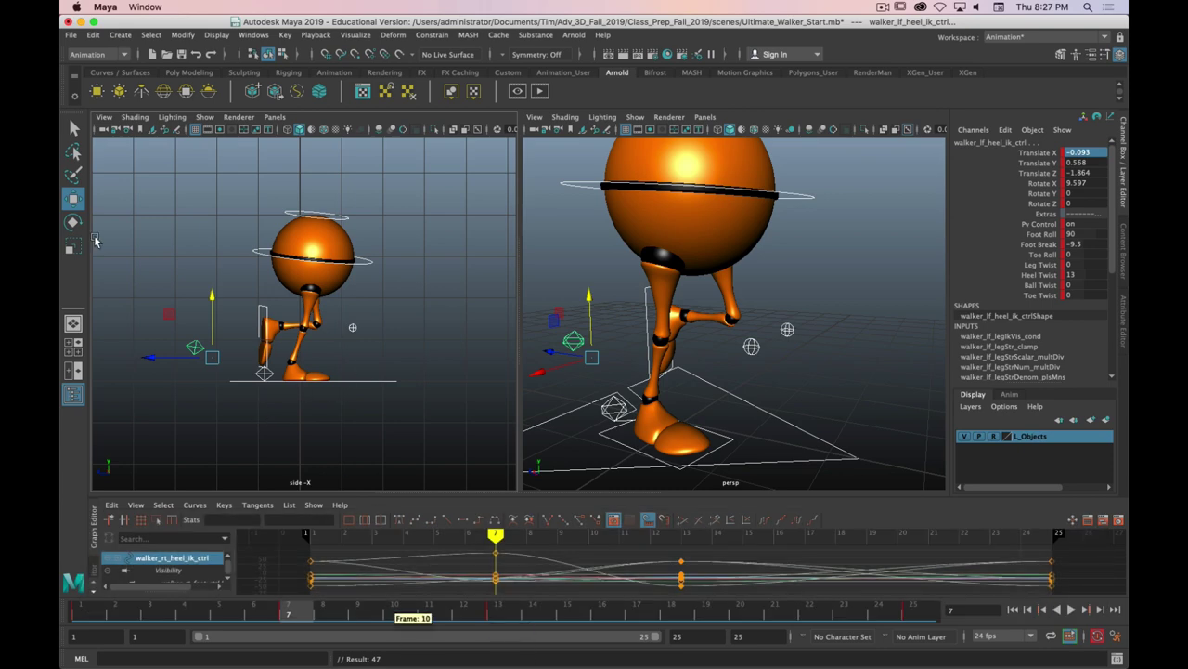
- Copy the main body control's key from frame 7 and paste it at frame 19
drag(295, 616, 667, 612)
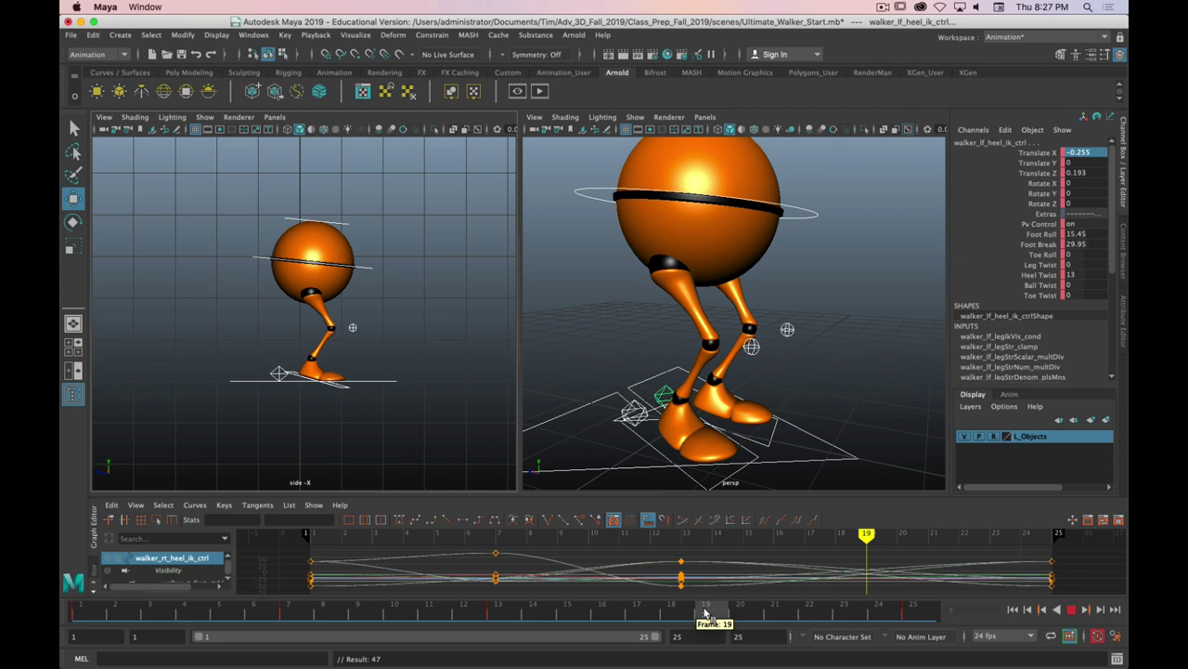
click(706, 613)
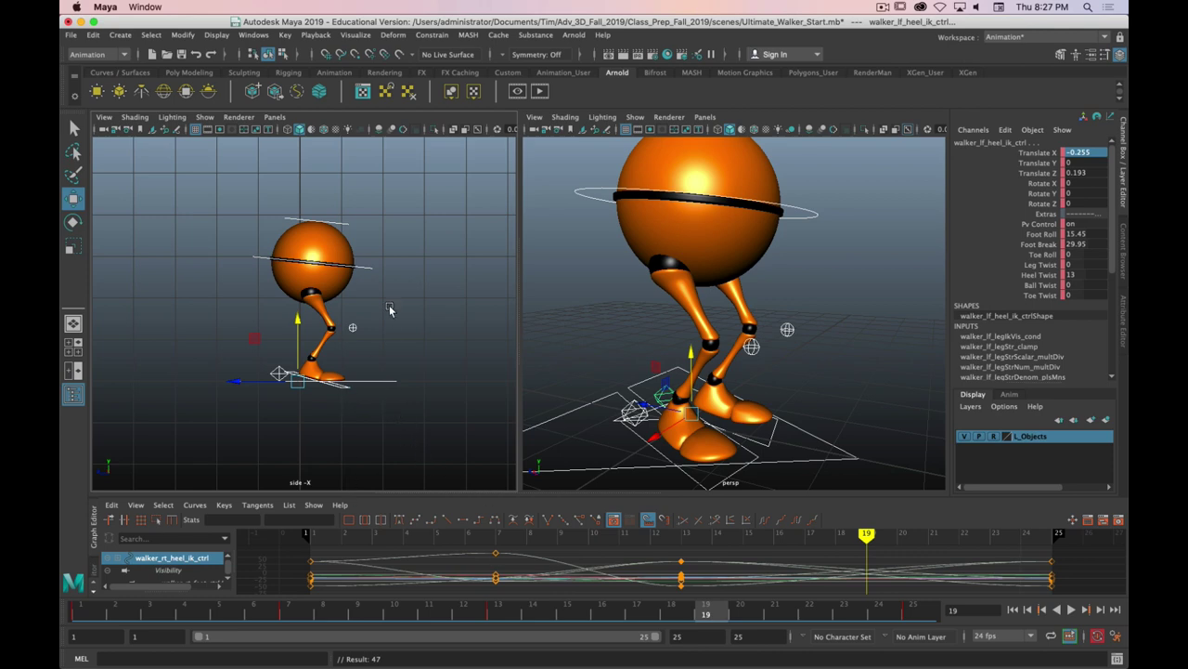
click(368, 274)
click(287, 613)
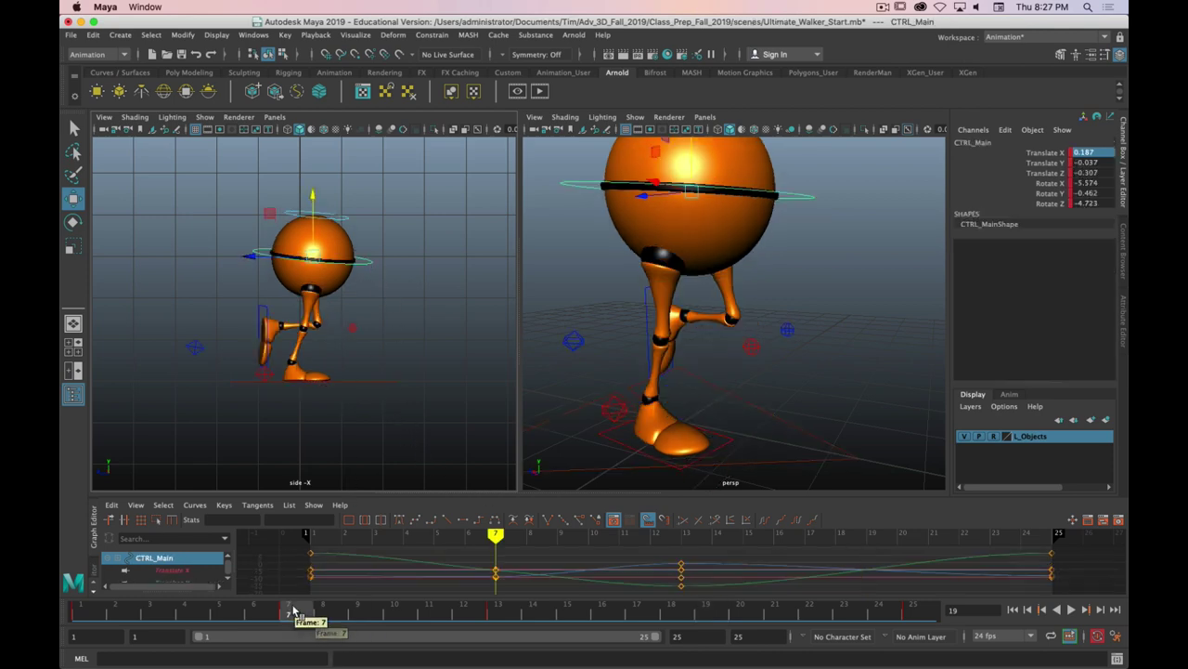
right_click(305, 618)
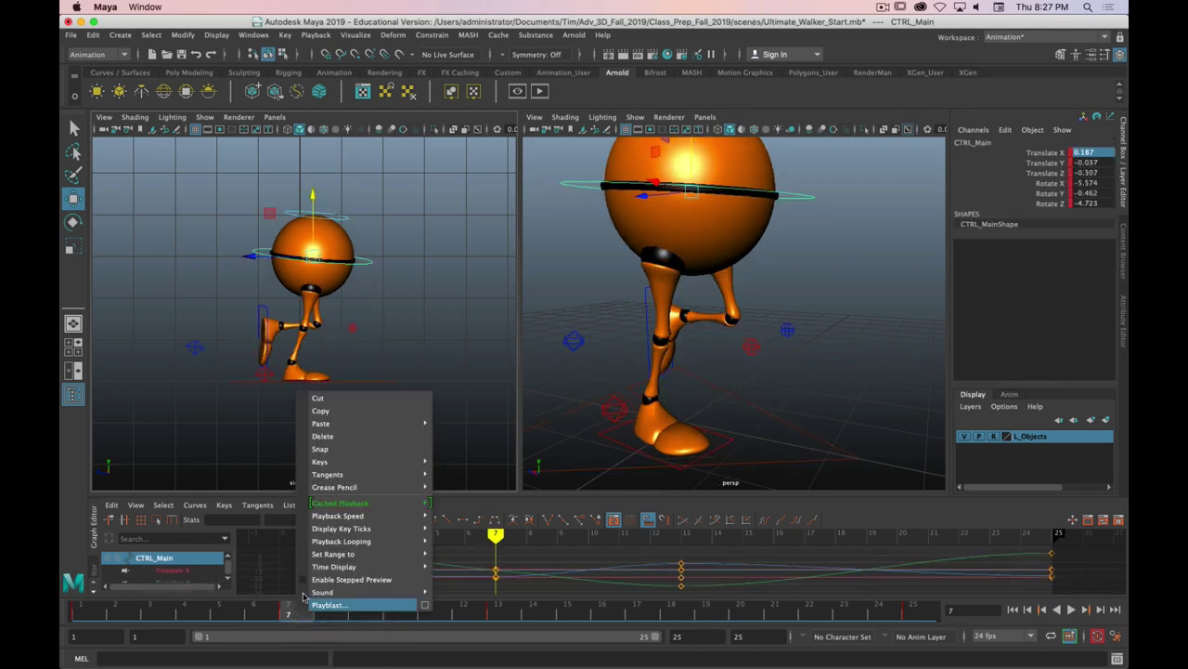
click(320, 412)
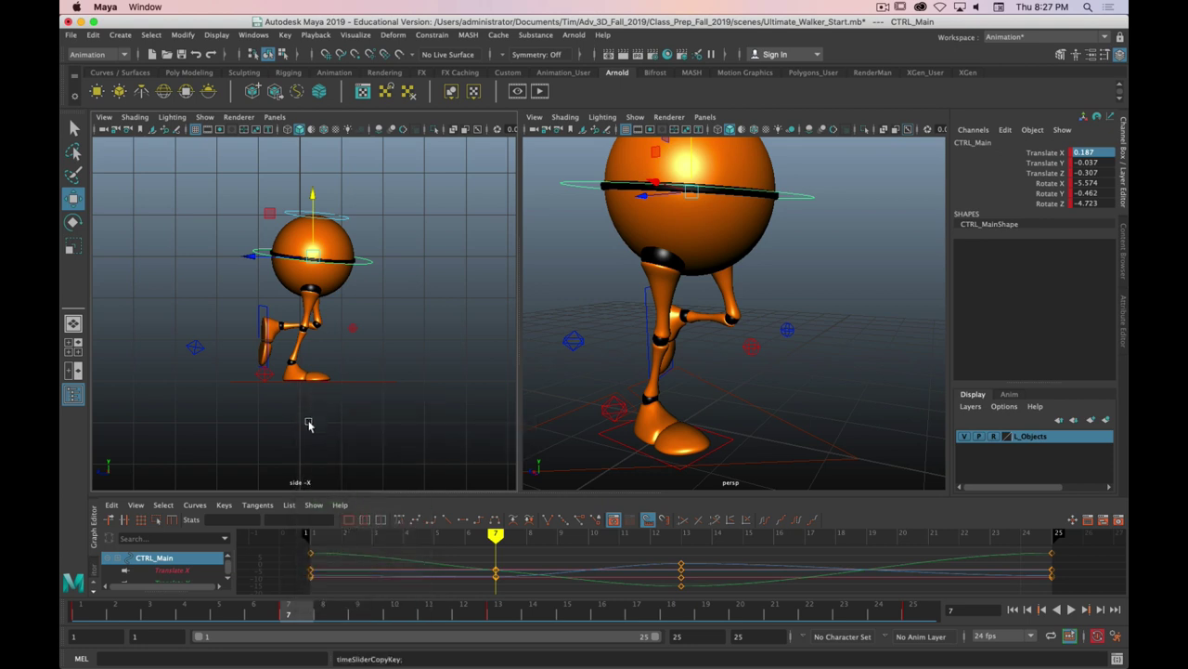
click(705, 614)
right_click(706, 613)
mouse_move(772, 422)
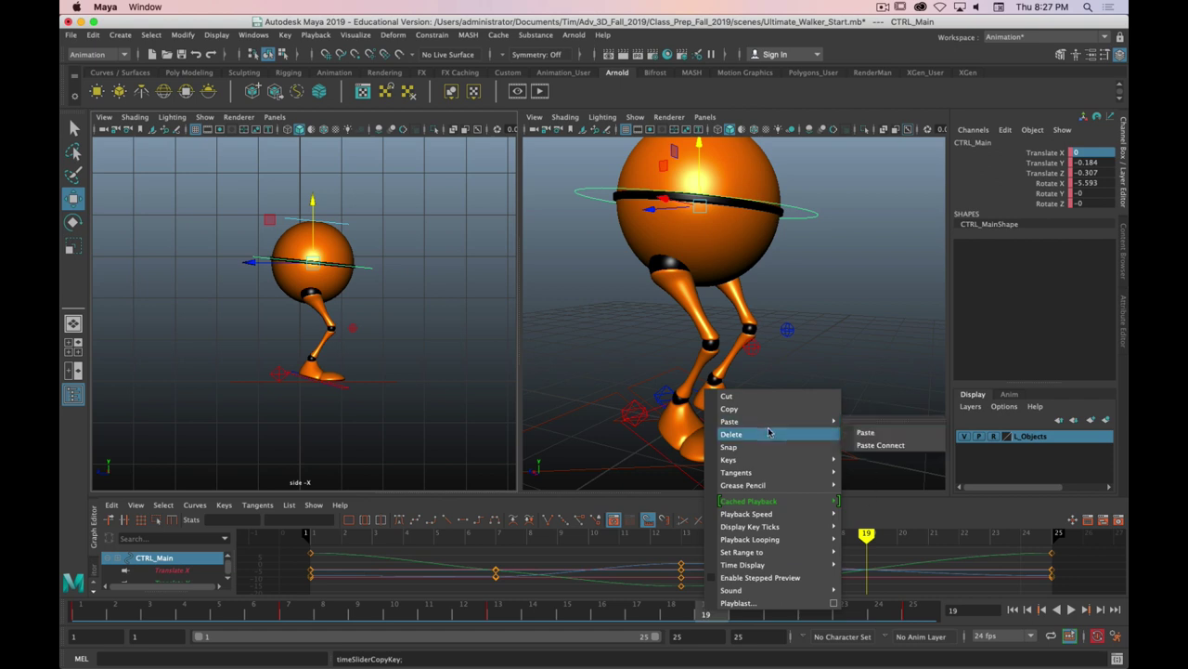
click(868, 433)
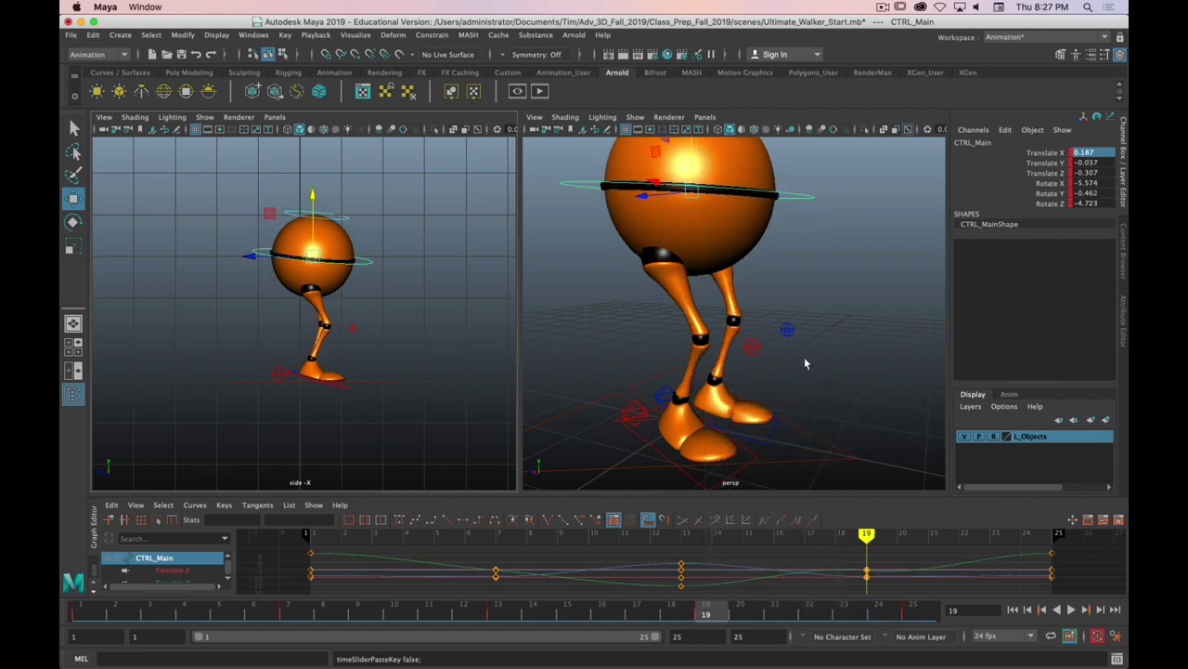
- Mirror the main body control's rotation at frame 19 by setting Rotate Y to 0.462 and Rotate Z to 4.723
scroll(854, 247, down, 3)
alt+right_drag(855, 247, 740, 264)
alt+drag(740, 265, 763, 266)
double_click(1086, 193)
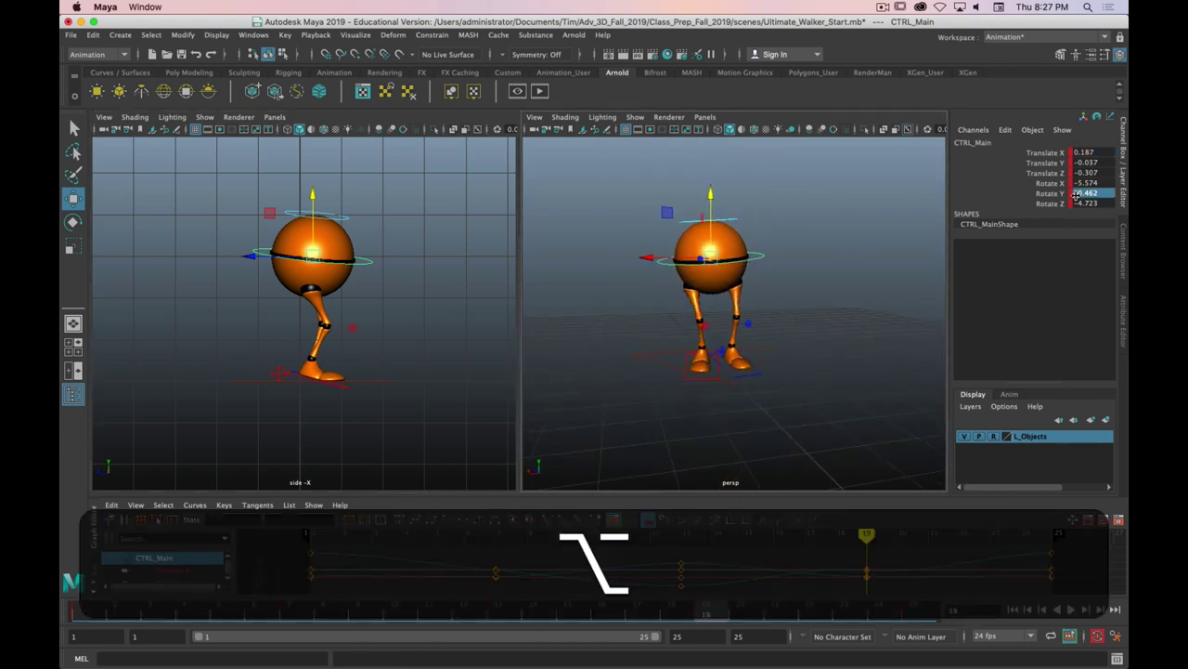
key(Left)
key(Delete)
key(Return)
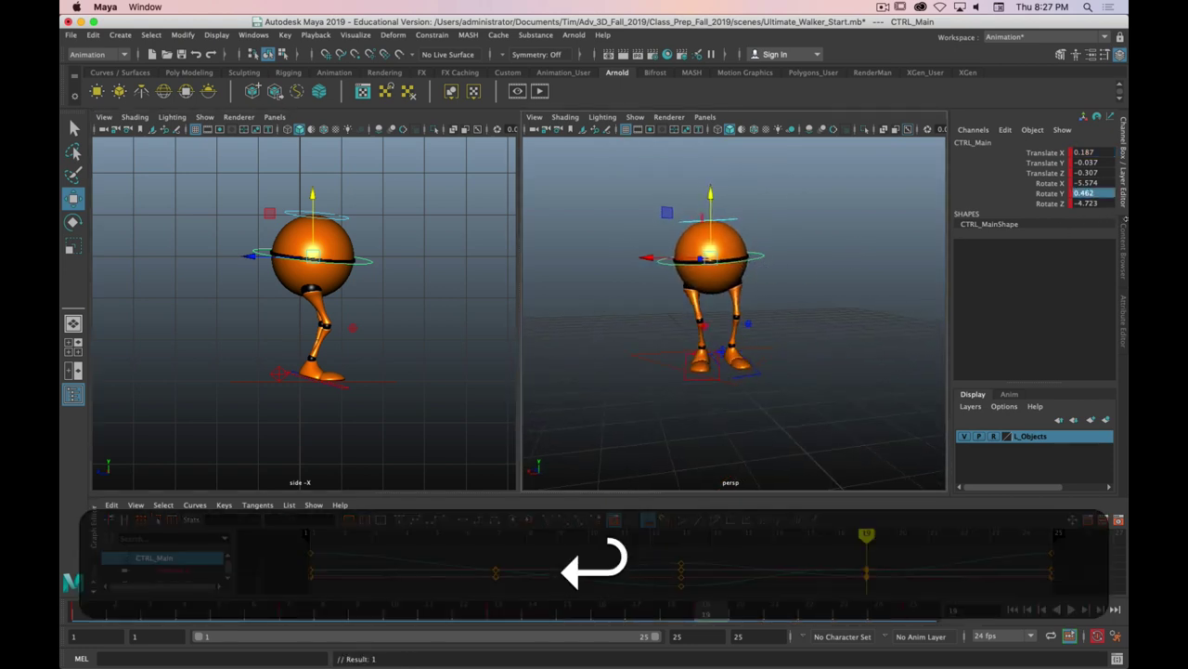
double_click(1077, 204)
key(Left)
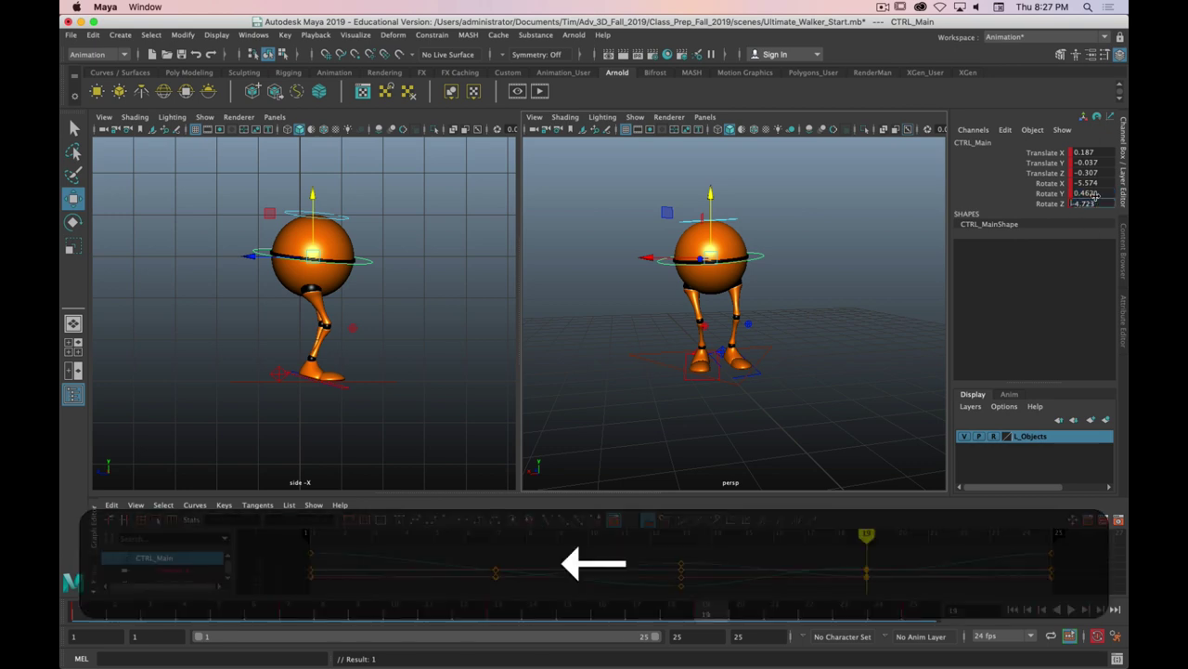
key(Delete)
key(Return)
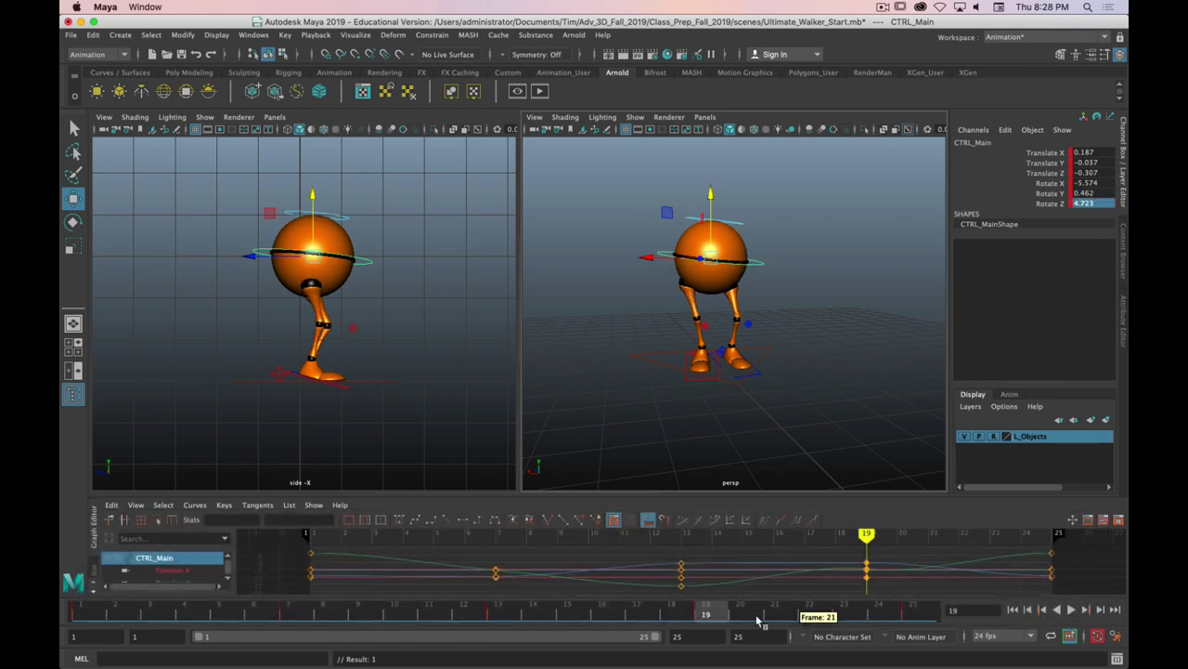
- Copy the right heel control's key from frame 7 and paste it onto the left heel control at frame 19
drag(756, 615, 291, 620)
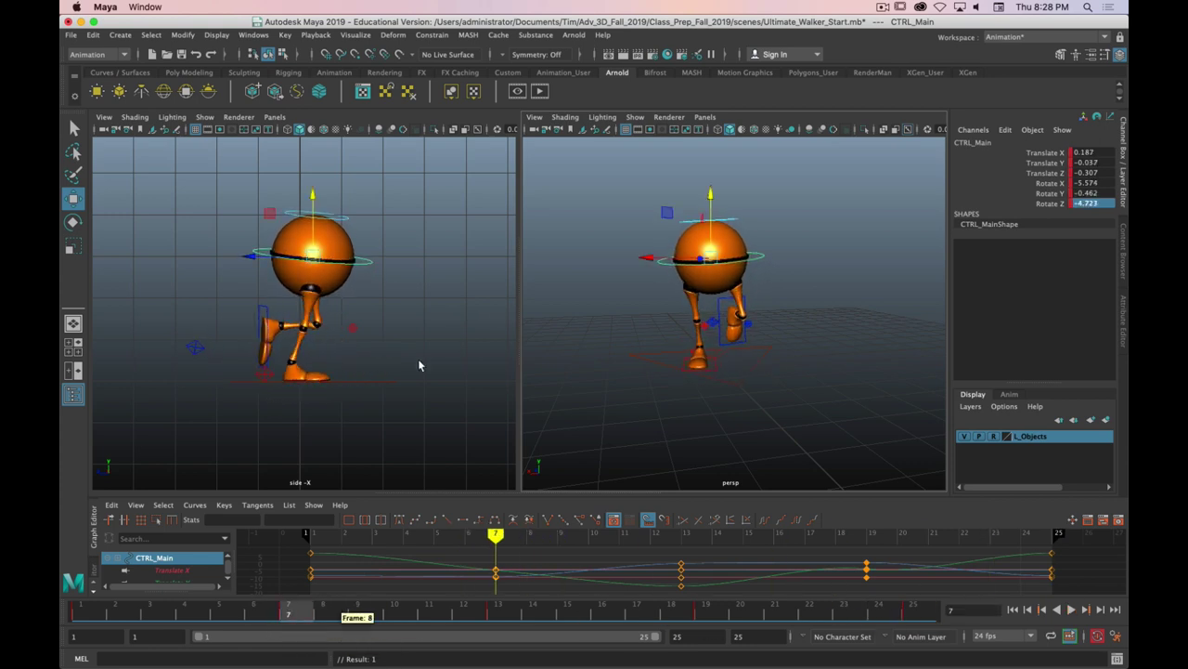
click(260, 374)
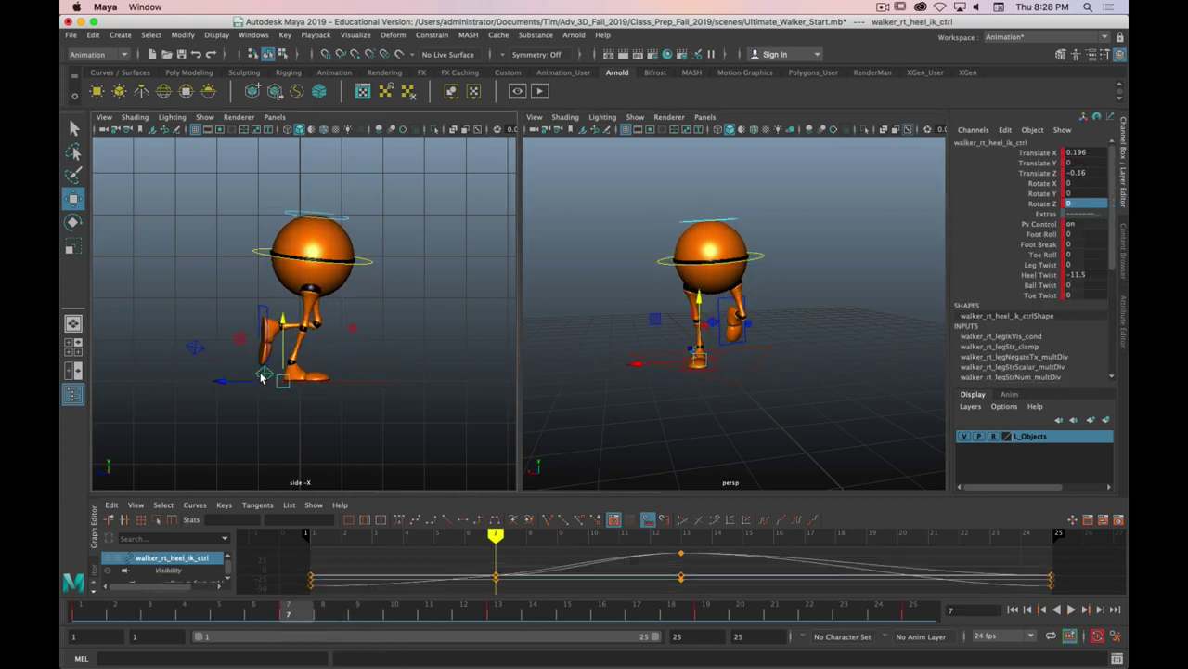
right_click(283, 615)
click(320, 420)
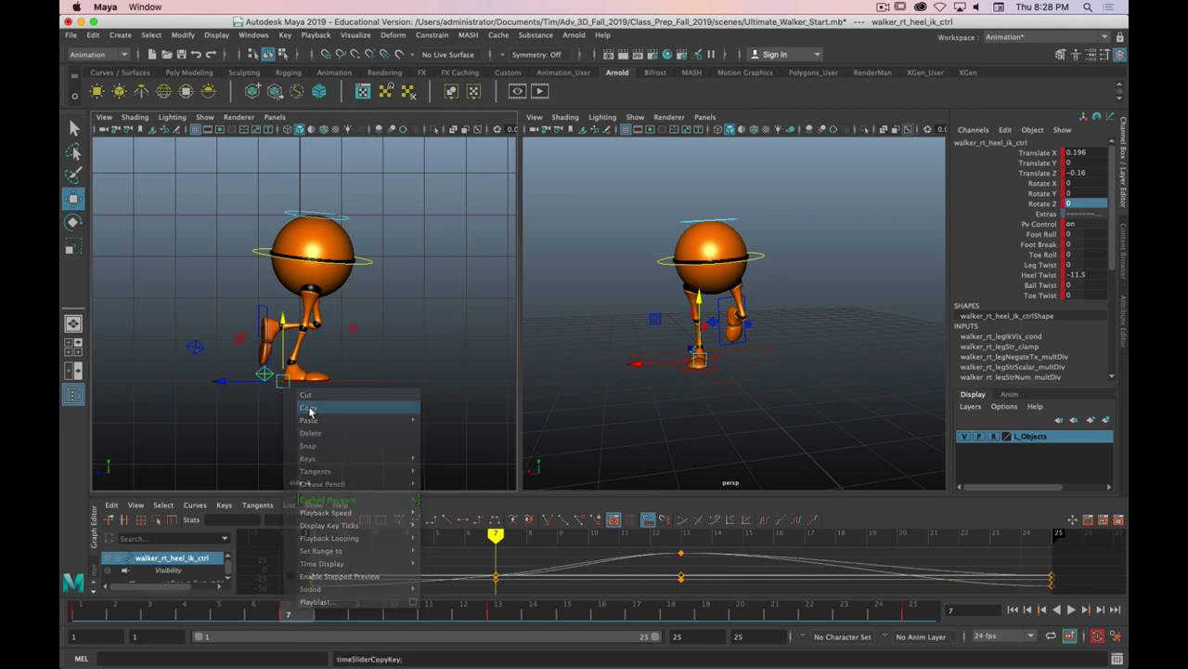
click(705, 615)
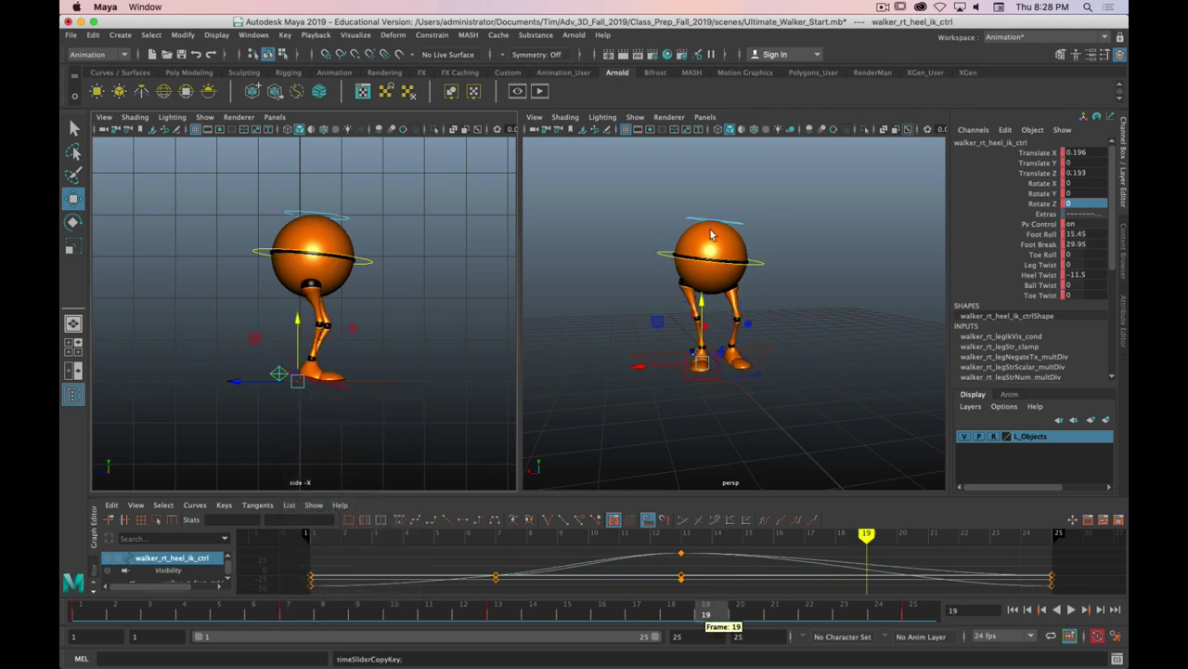
alt+drag(683, 416, 760, 412)
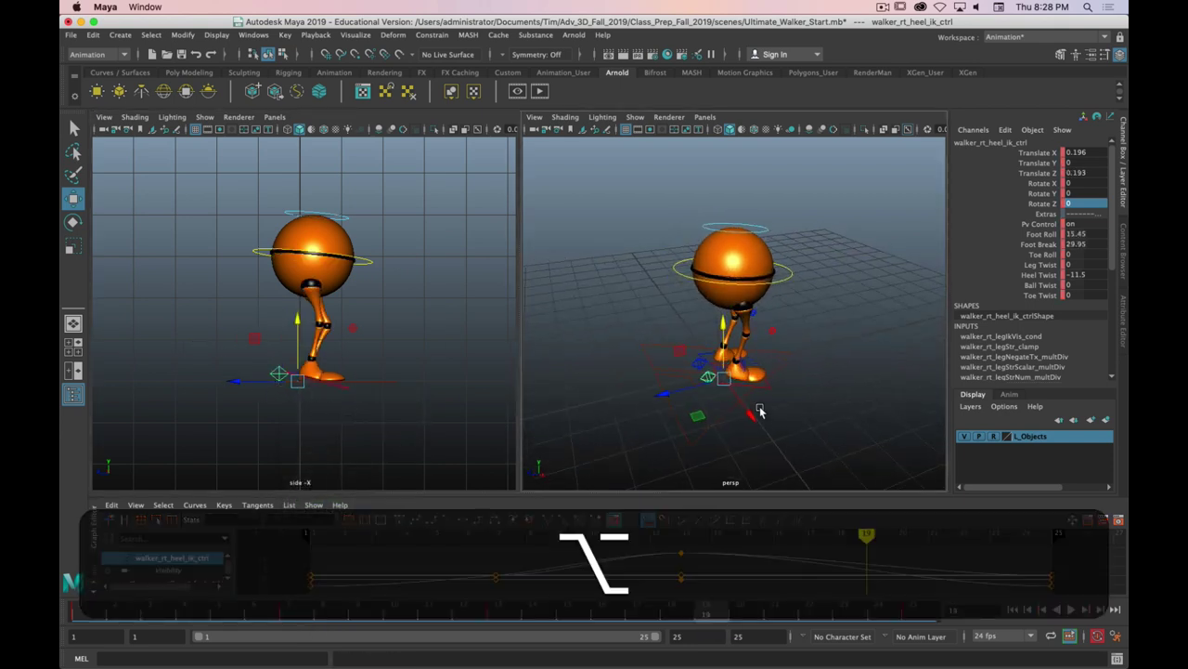
click(706, 369)
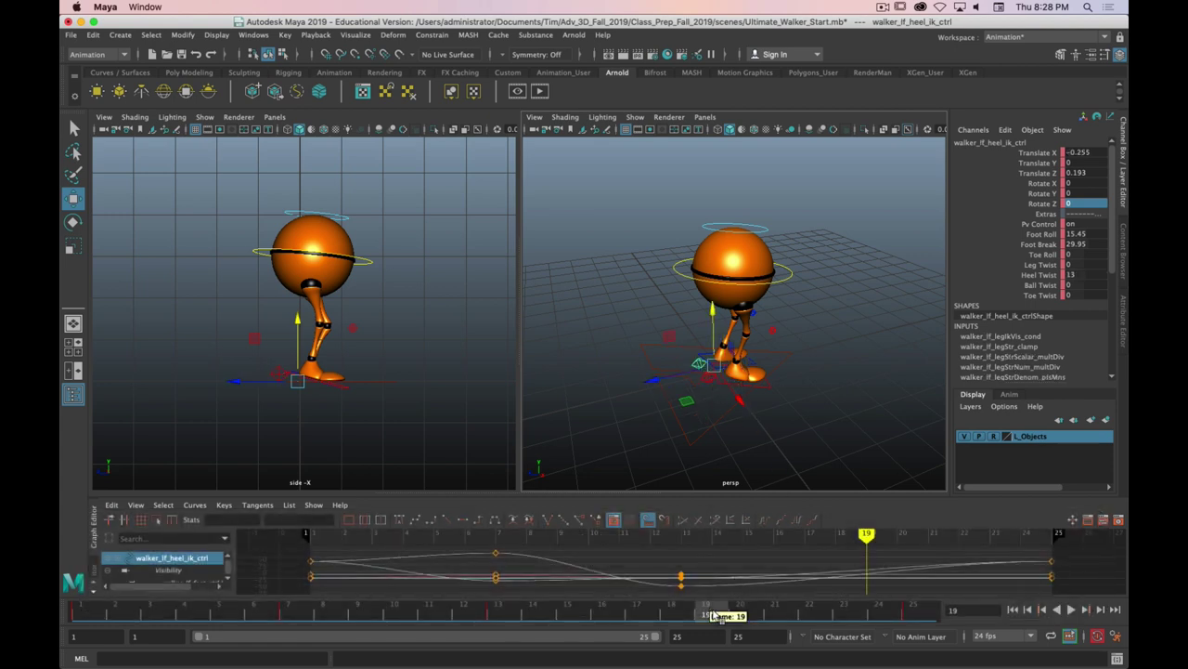
right_click(715, 615)
mouse_move(776, 426)
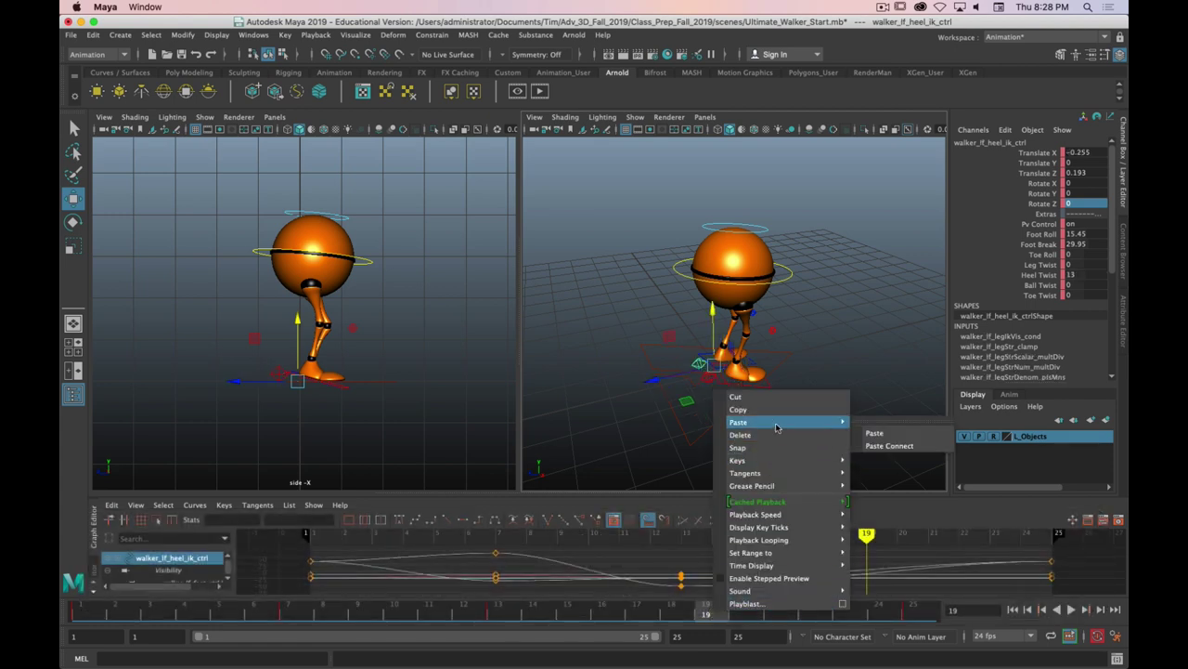
click(875, 433)
- Set the left heel control's Heel Twist to 13 at frame 19
alt+drag(800, 449, 610, 423)
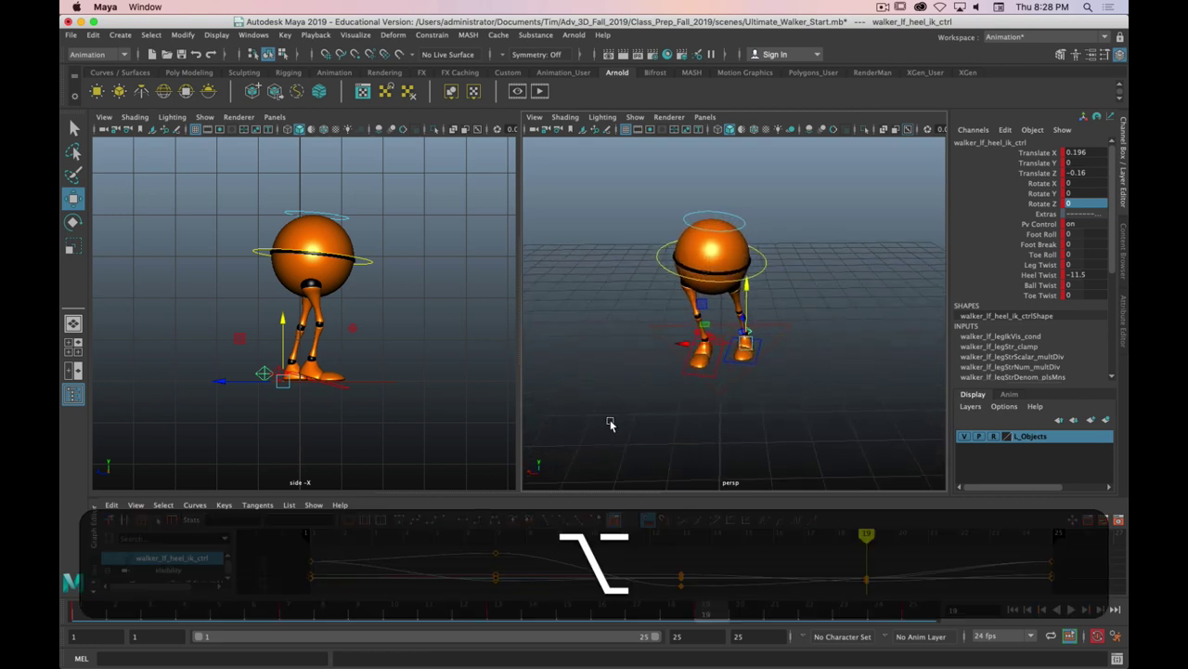
click(1084, 275)
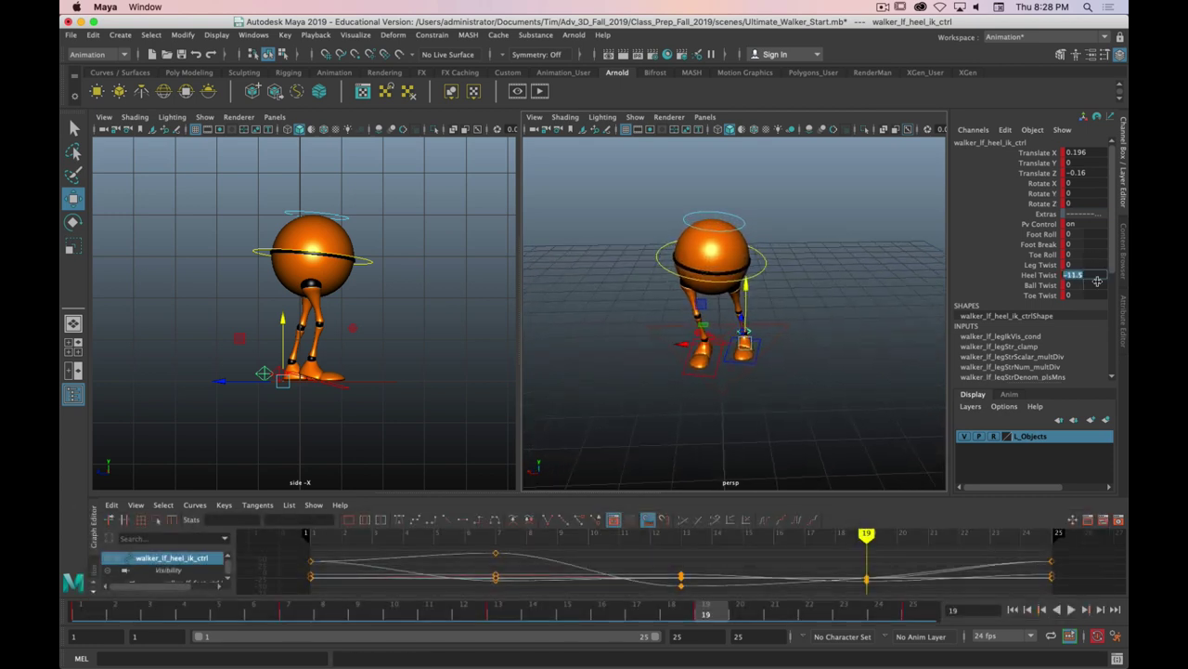
text(1)
key(Return)
alt+drag(764, 433, 772, 418)
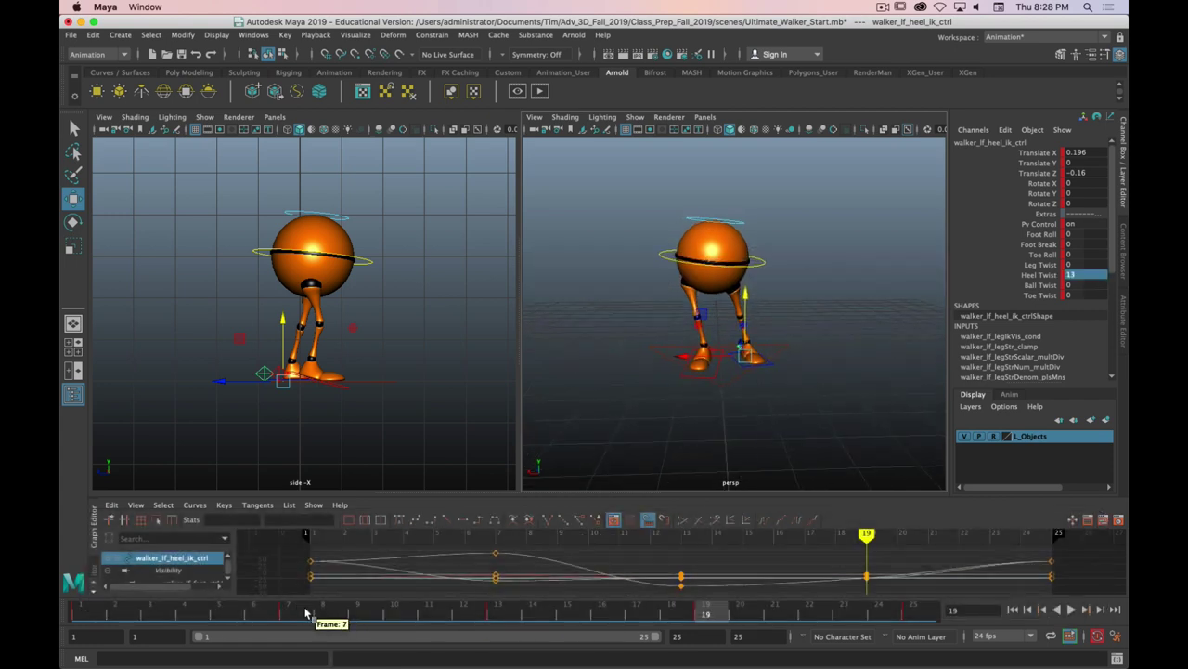
- Copy the left heel control's Translate X of -0.255 from frame 13 and apply it at frame 19
click(498, 616)
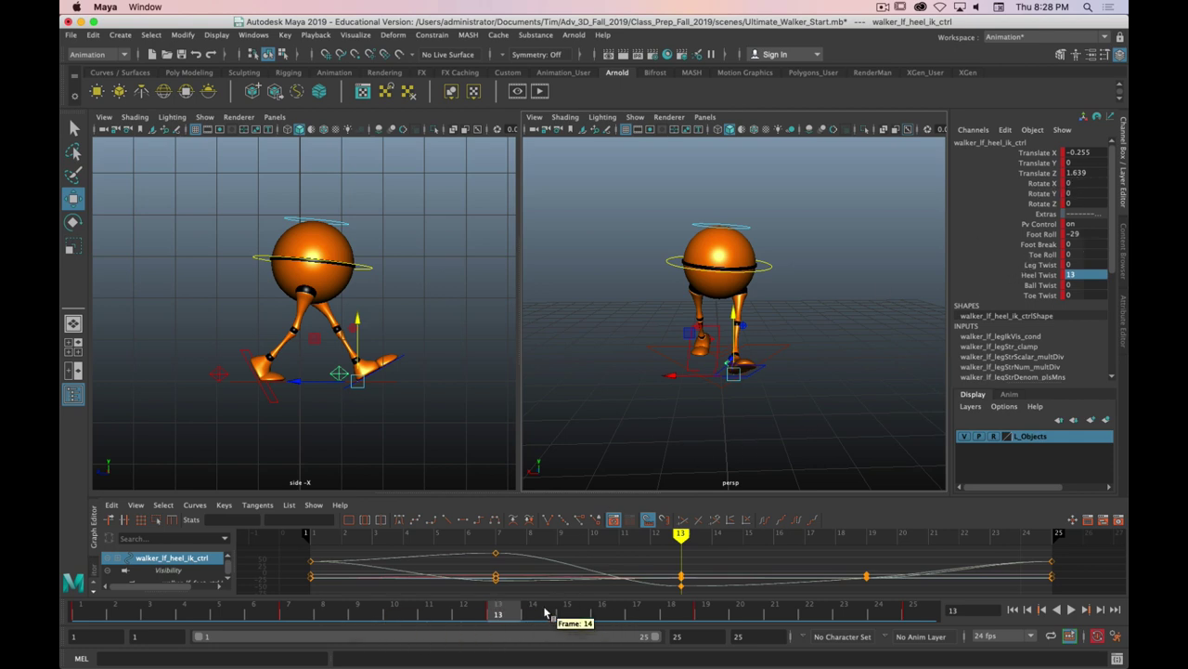
double_click(1094, 156)
key(super+c)
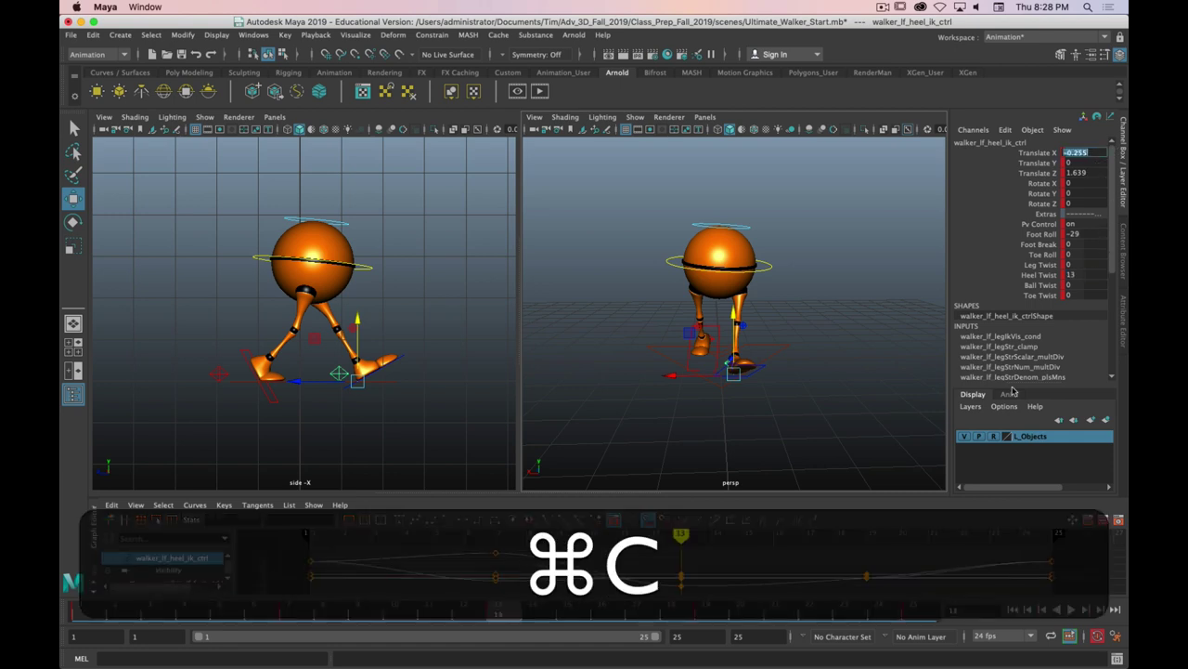
click(706, 610)
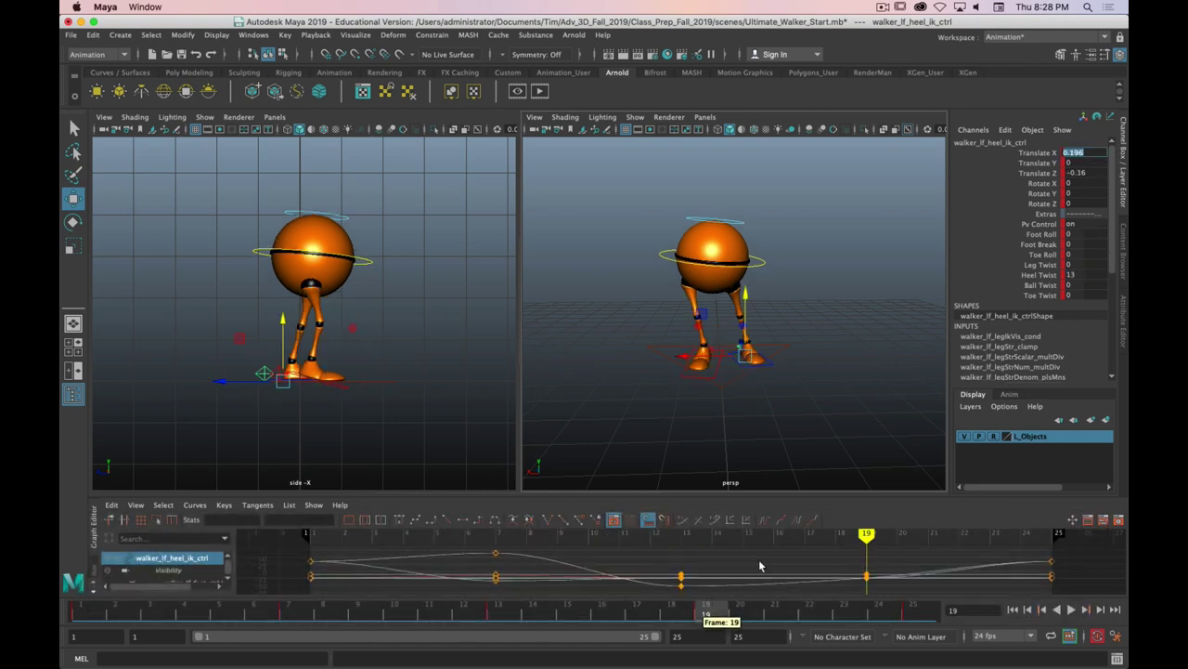
key(super+v)
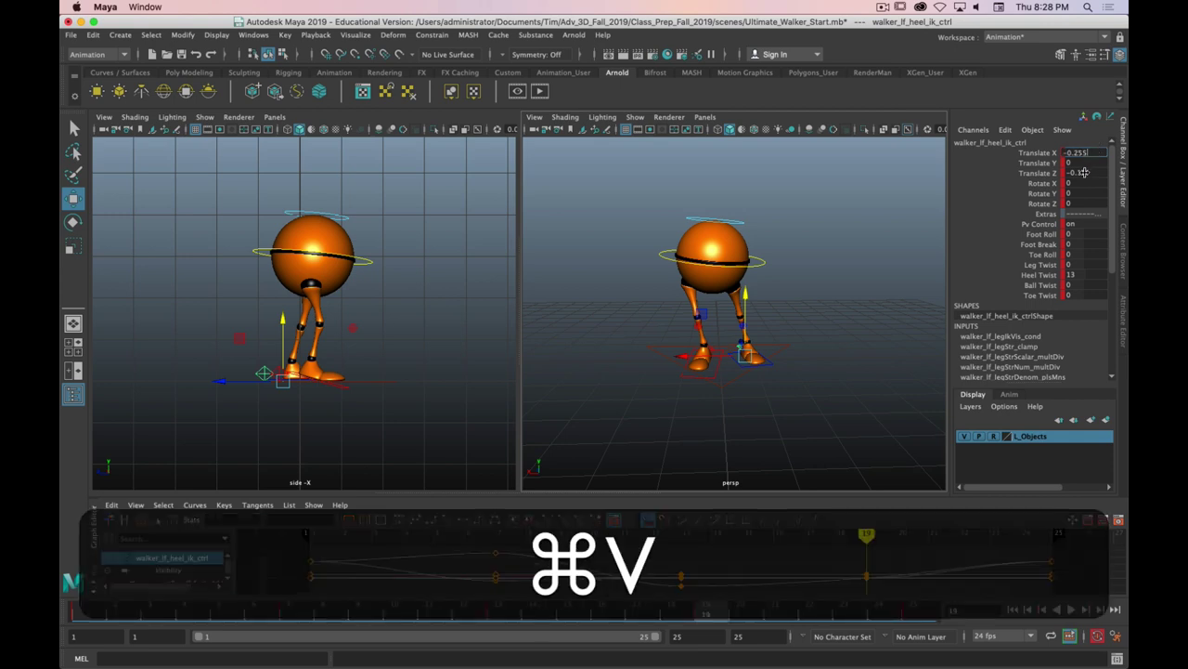
key(super+Return)
scroll(770, 385, down, 2)
scroll(769, 384, up, 10)
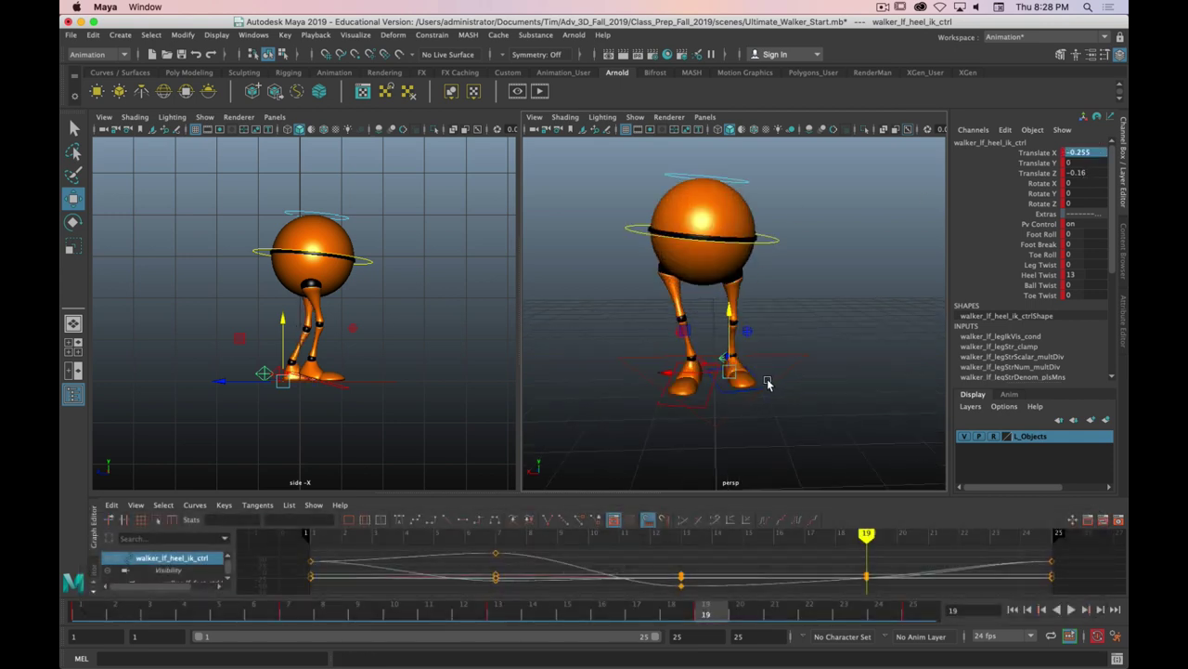
alt+drag(751, 378, 737, 435)
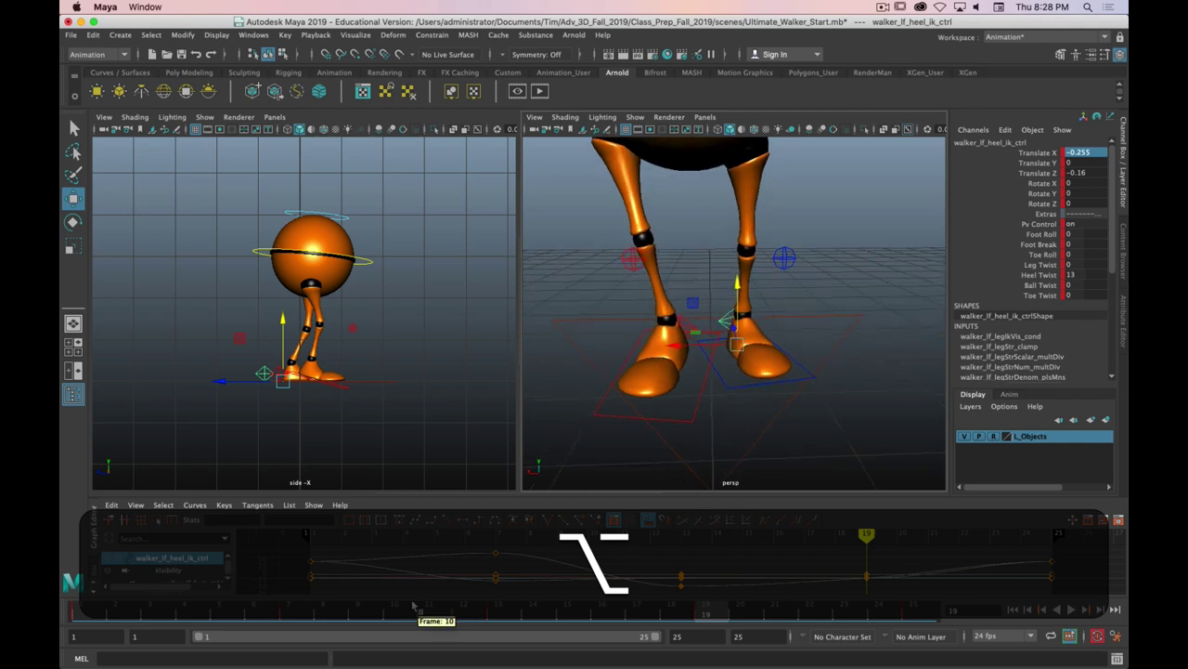
- Copy the left heel control's key from frame 7 and paste it onto the right heel control at frame 19
alt+super+drag(562, 416, 706, 380)
click(288, 613)
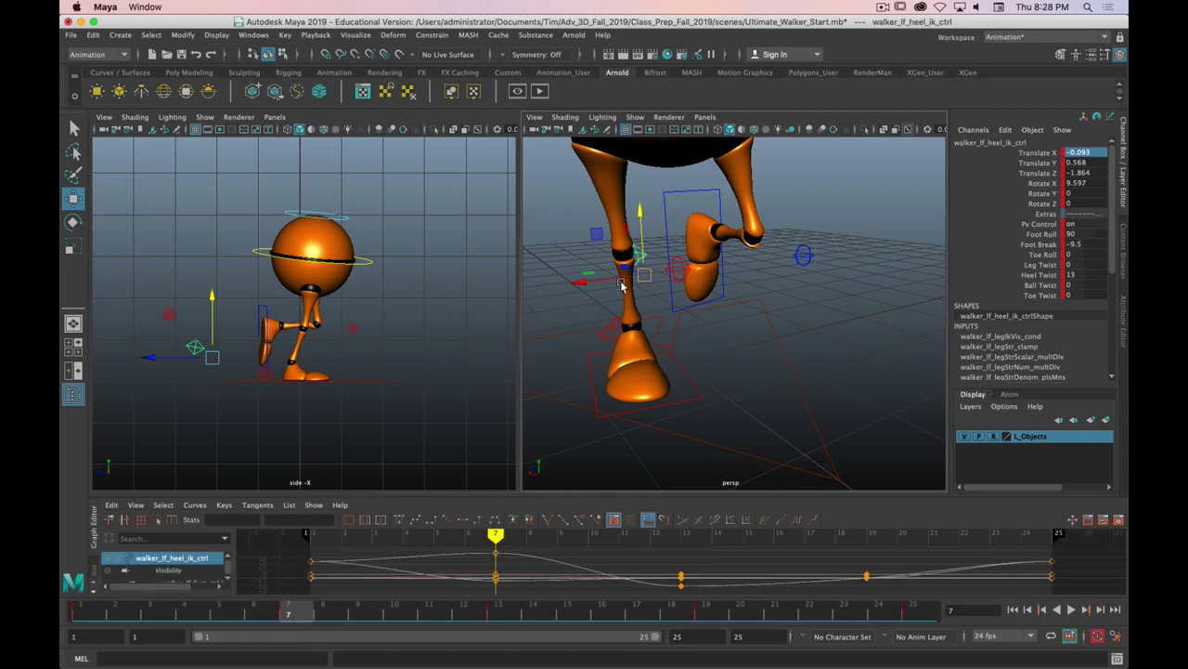
right_click(295, 619)
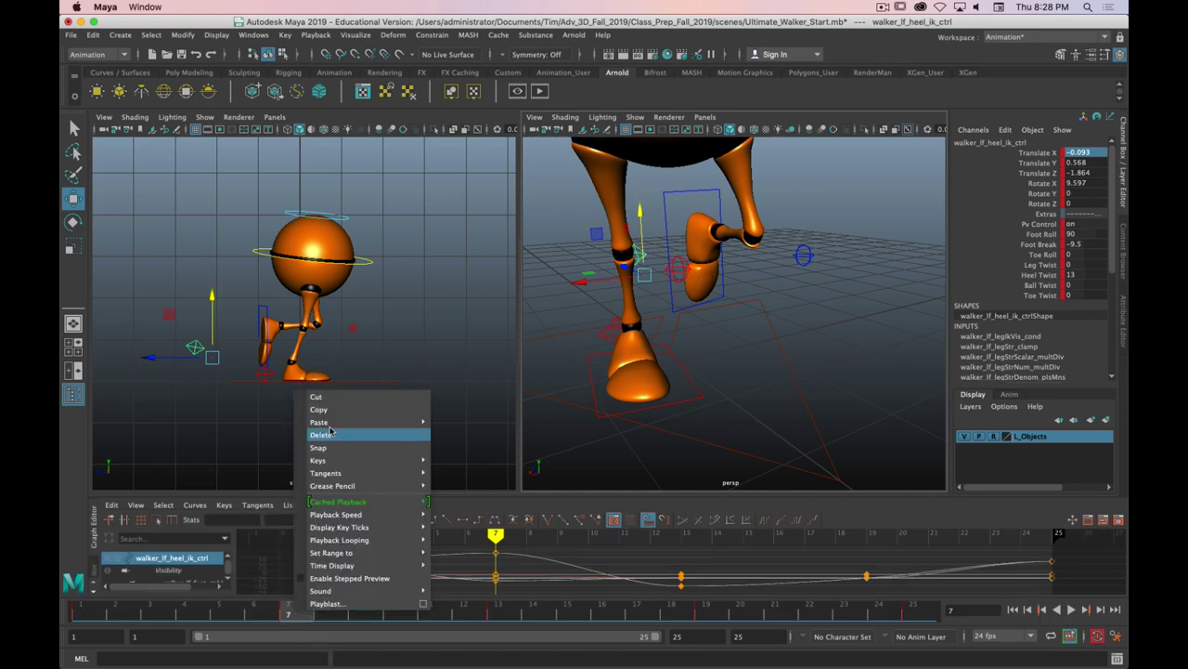
click(320, 412)
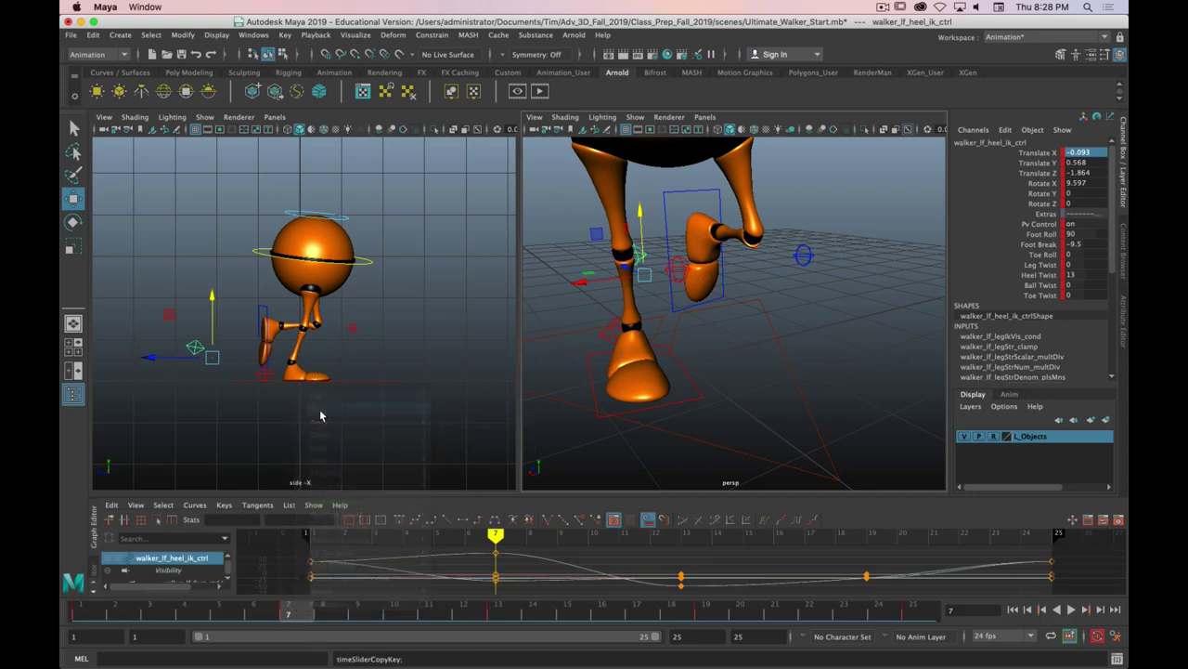
click(705, 614)
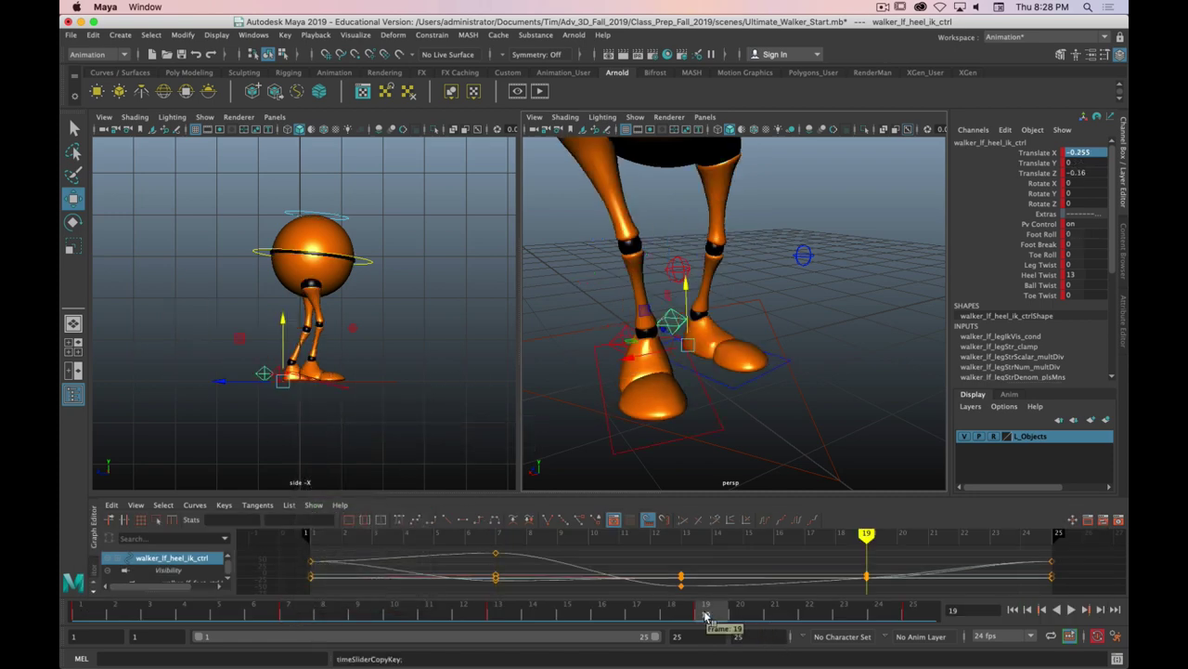
click(620, 331)
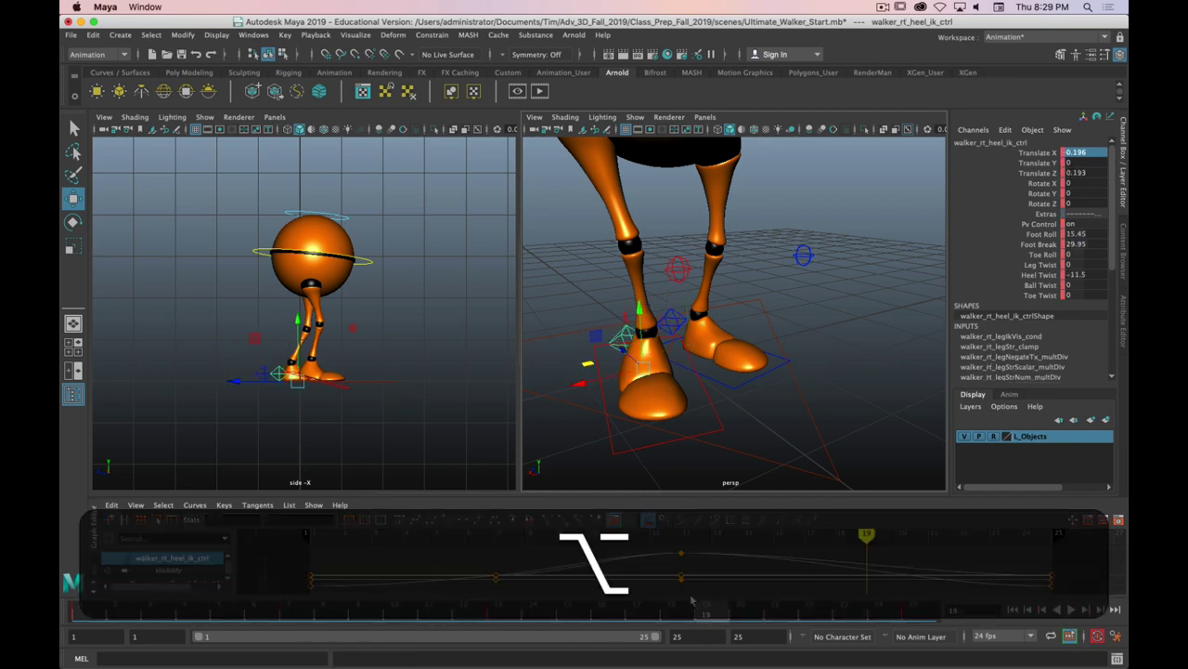
right_click(729, 611)
mouse_move(757, 415)
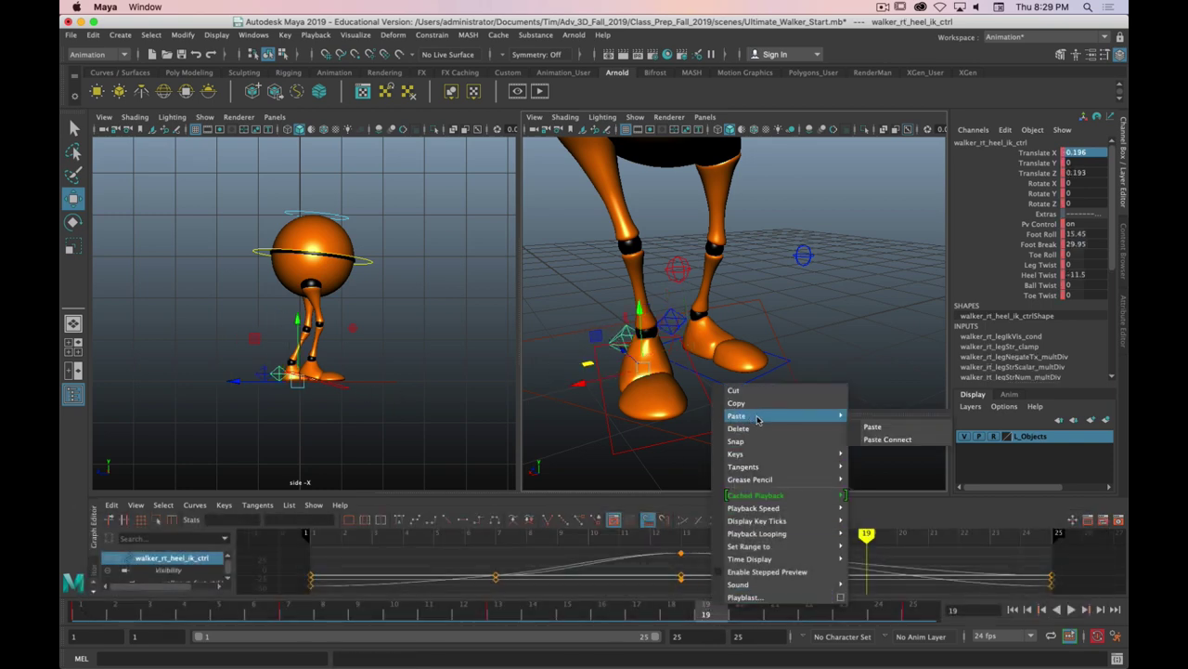
click(871, 428)
- Copy the right heel control's Translate X of 0.196 from frame 13 and apply it at frame 19
alt+drag(600, 430, 684, 362)
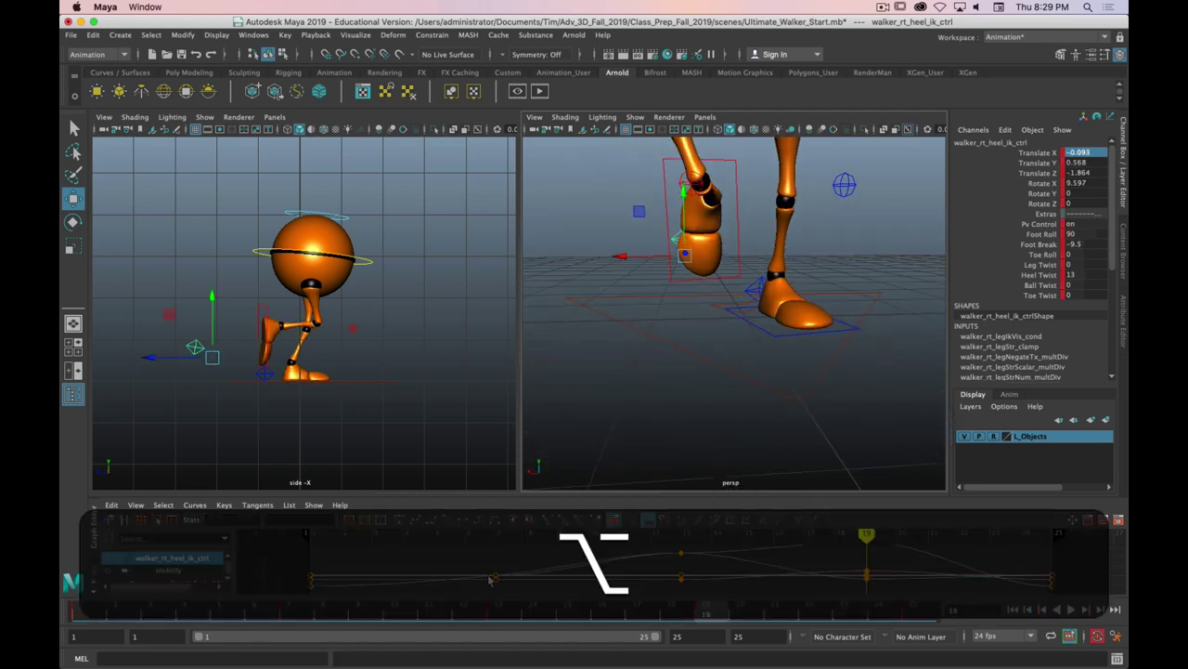
click(489, 613)
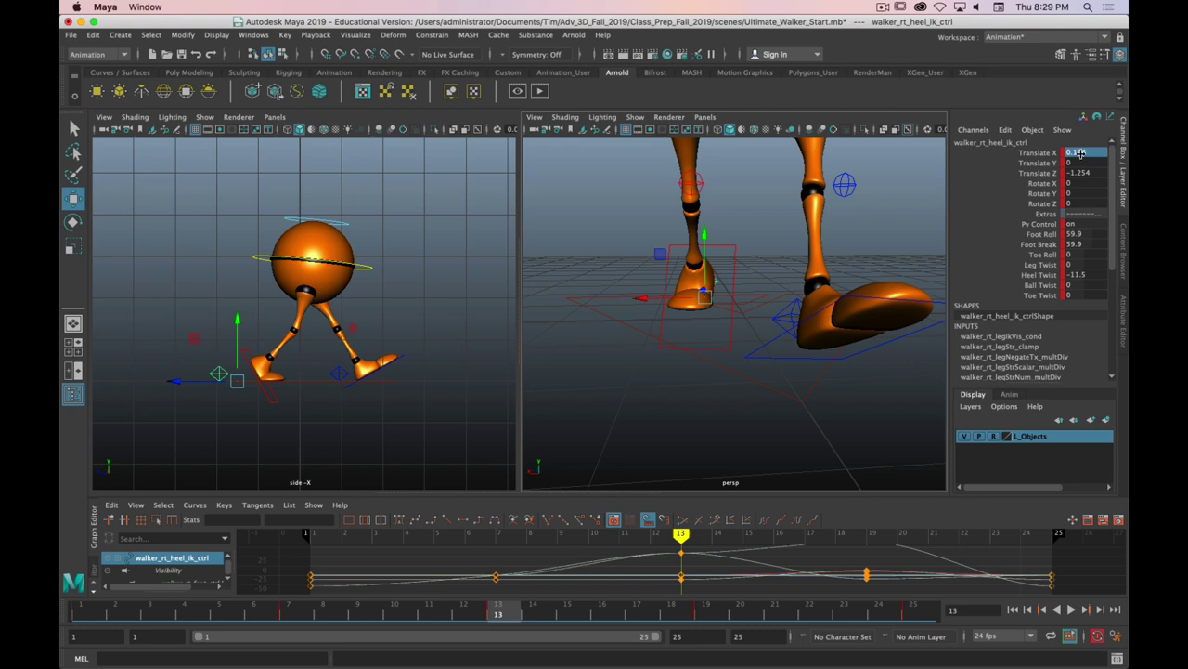
key(super+c)
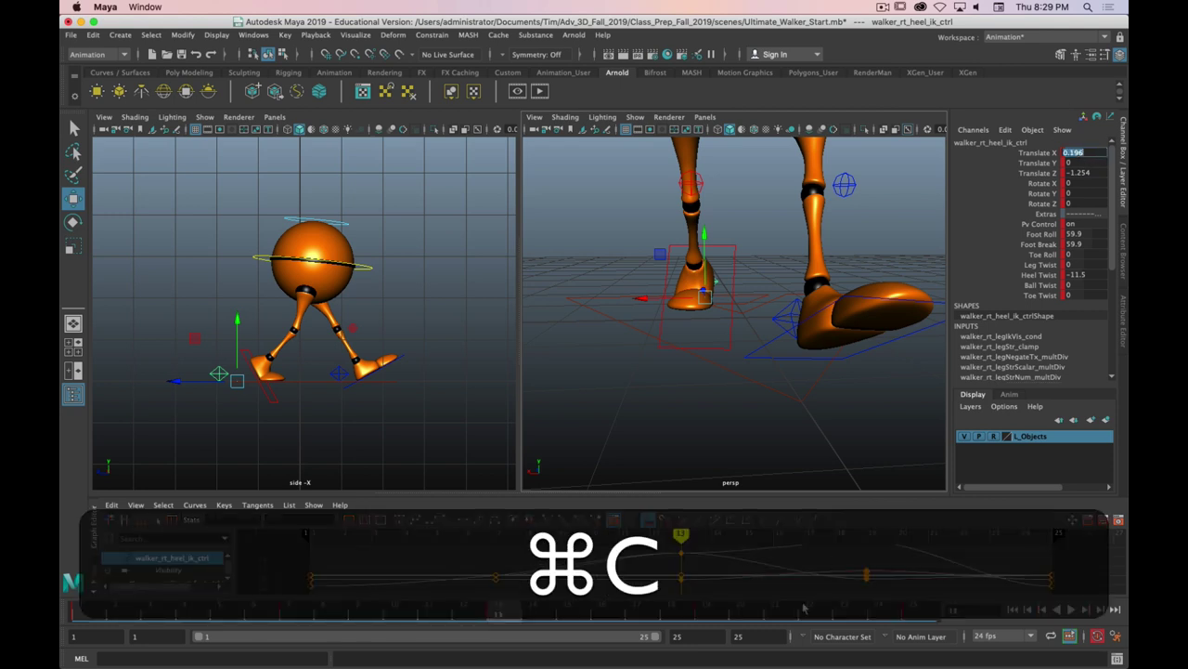
click(705, 612)
key(super+v)
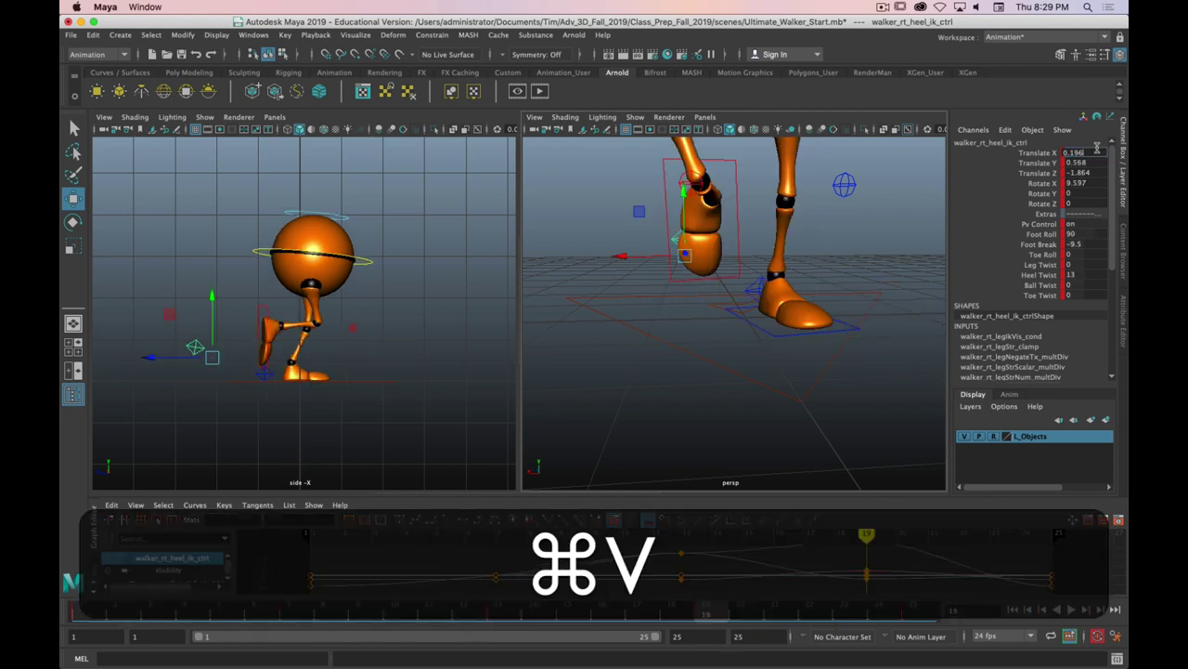
key(super+Return)
key(Return)
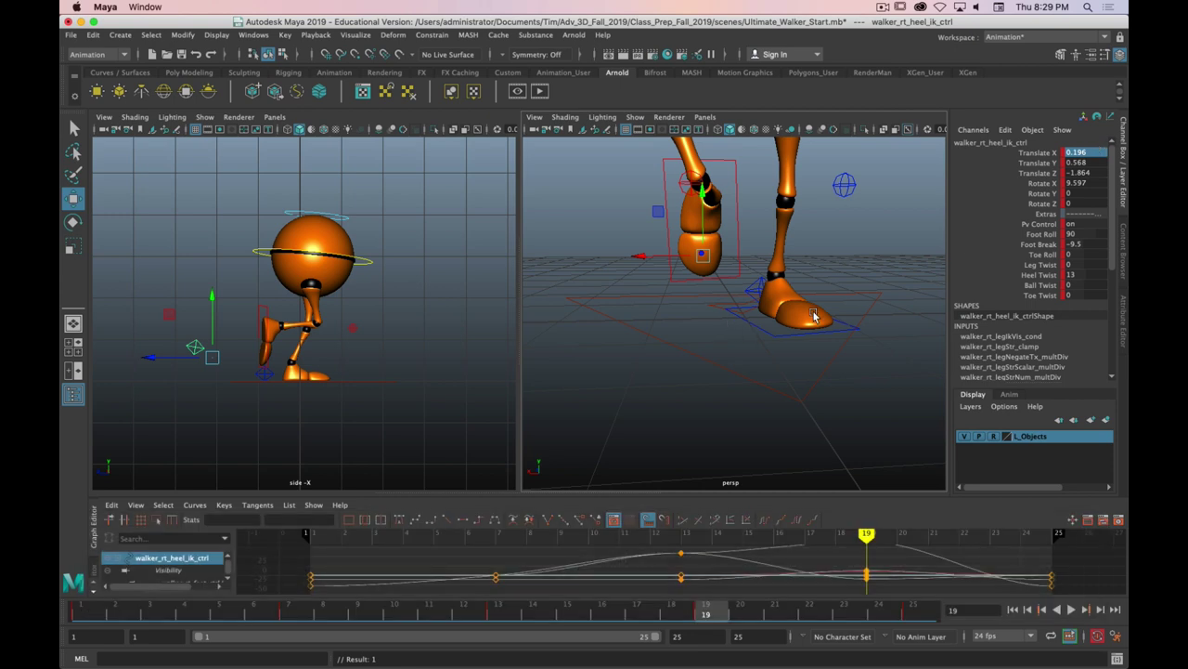
- Set the right heel control's Heel Twist to -11.5 at frame 19
key(super)
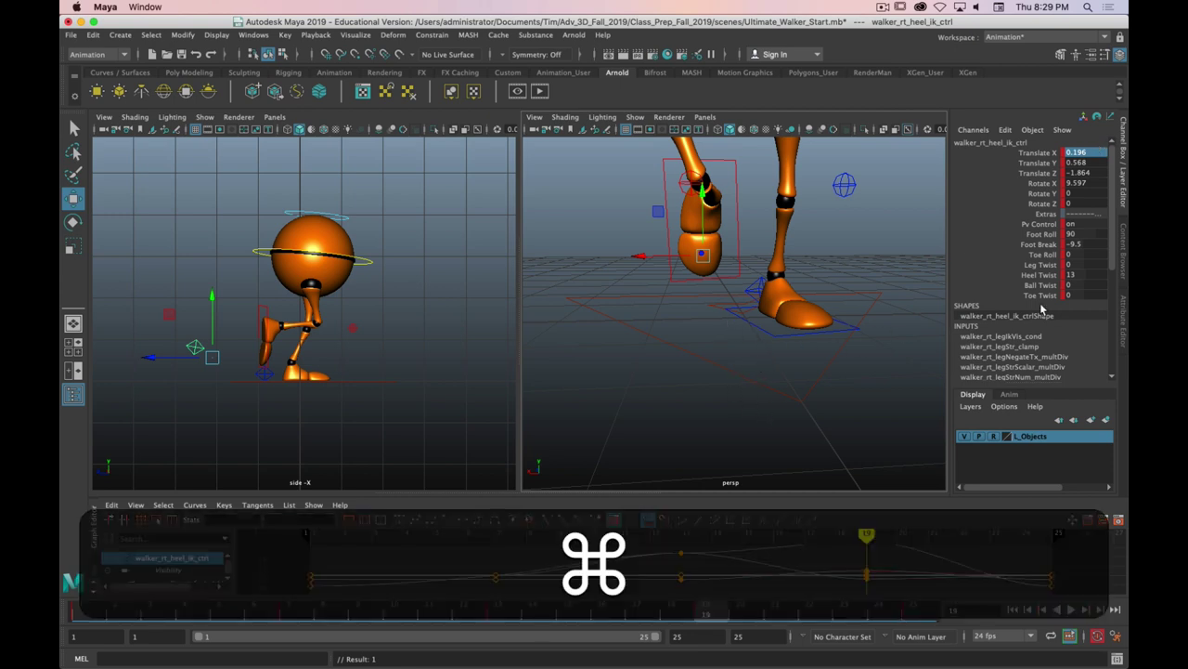
click(1077, 275)
text(-11.5)
key(Return)
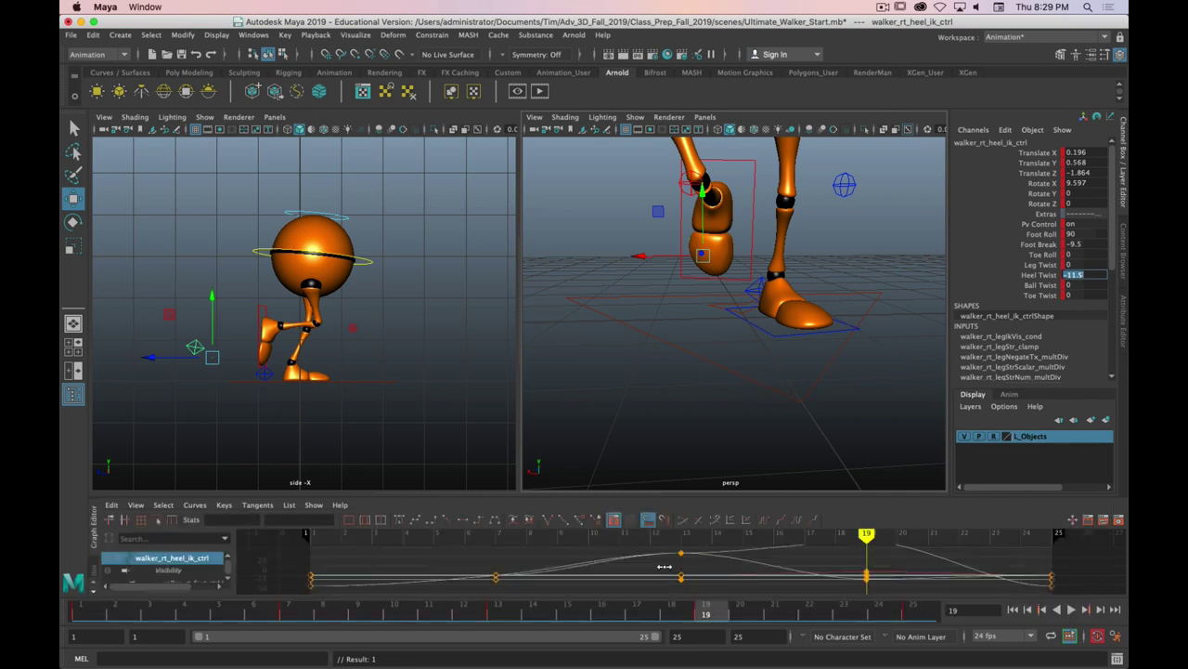
- Set the main body control's Translate X to -0.187 at frame 19, mirroring its sideways shift at frame 7
mouse_move(697, 615)
mouse_down()
mouse_move(513, 615)
mouse_move(715, 615)
mouse_move(504, 616)
mouse_up()
key(f)
alt+drag(801, 277, 654, 351)
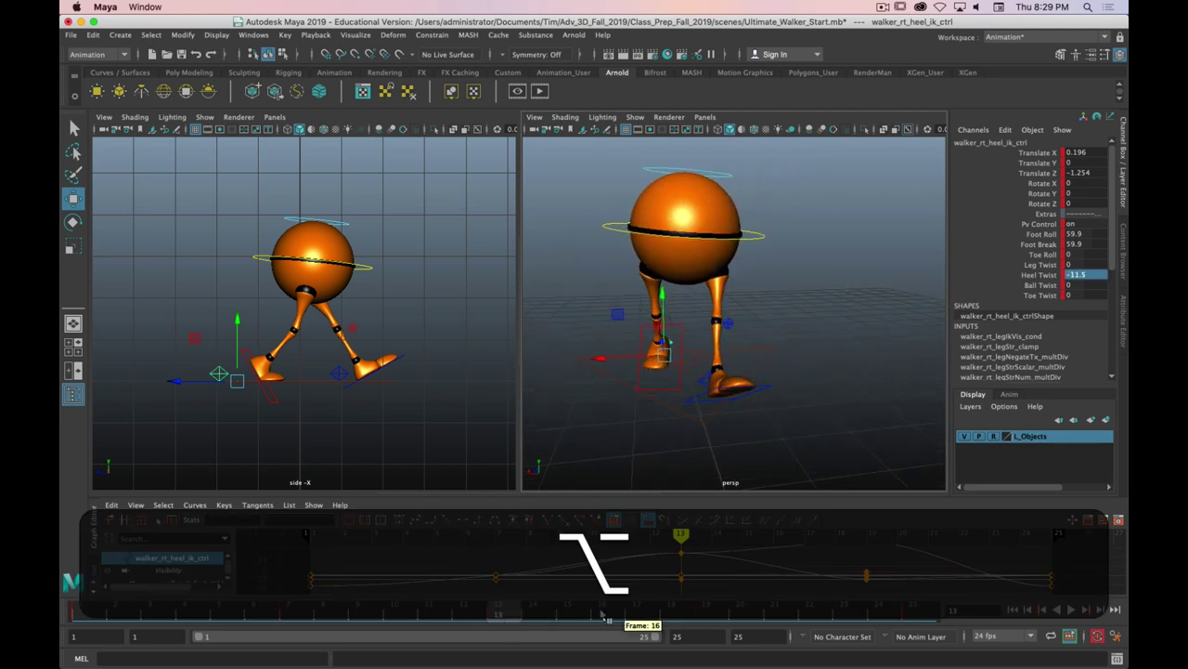
key(alt+v)
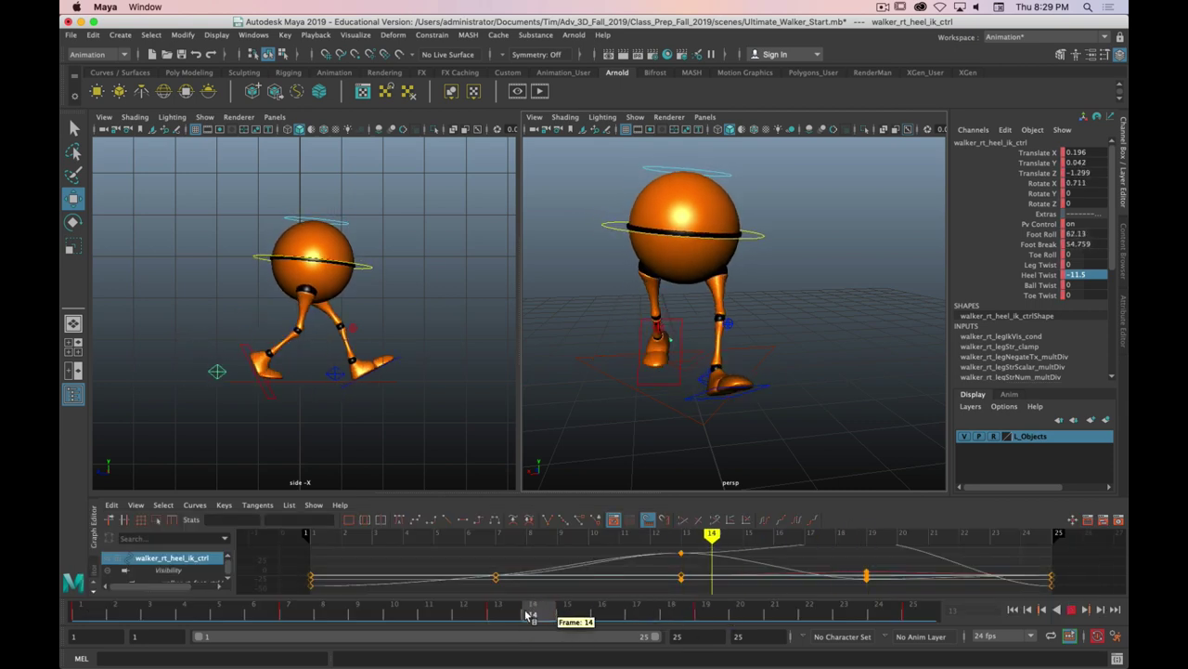
click(499, 615)
click(748, 239)
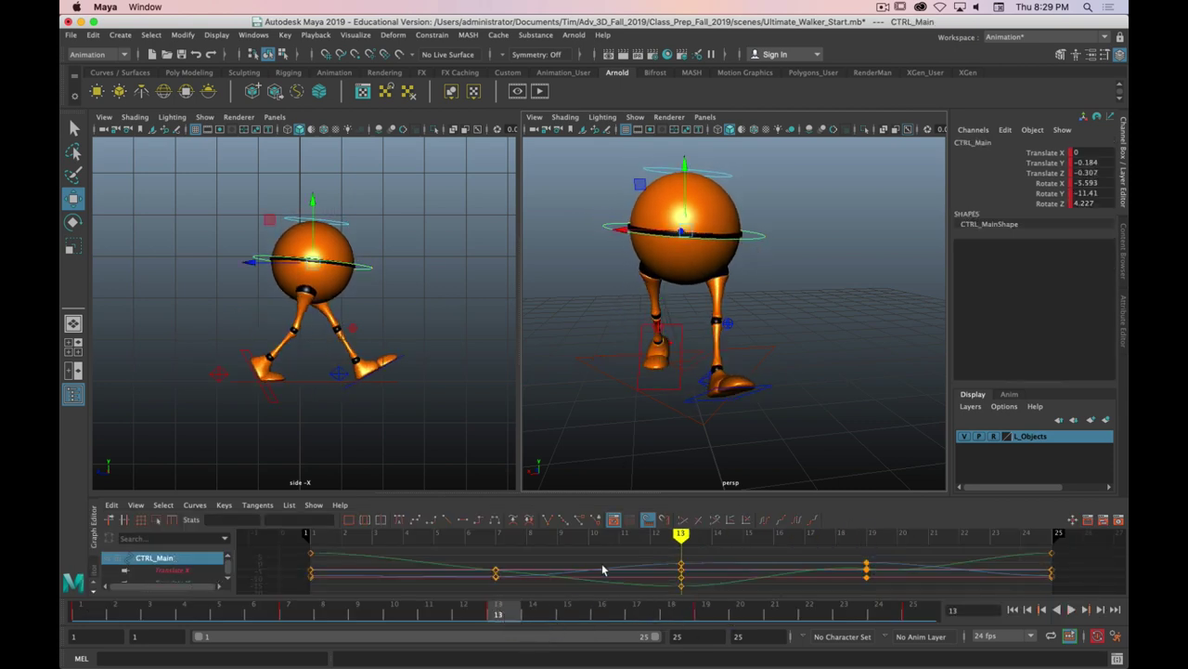
drag(509, 615, 288, 614)
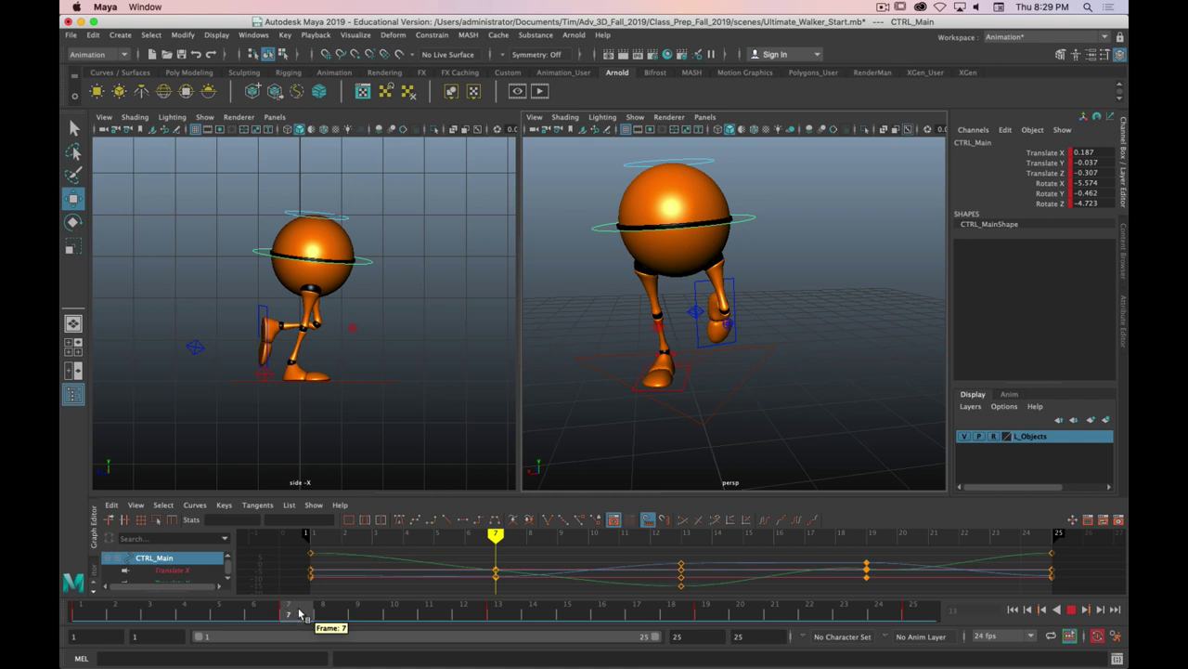
drag(300, 615, 701, 615)
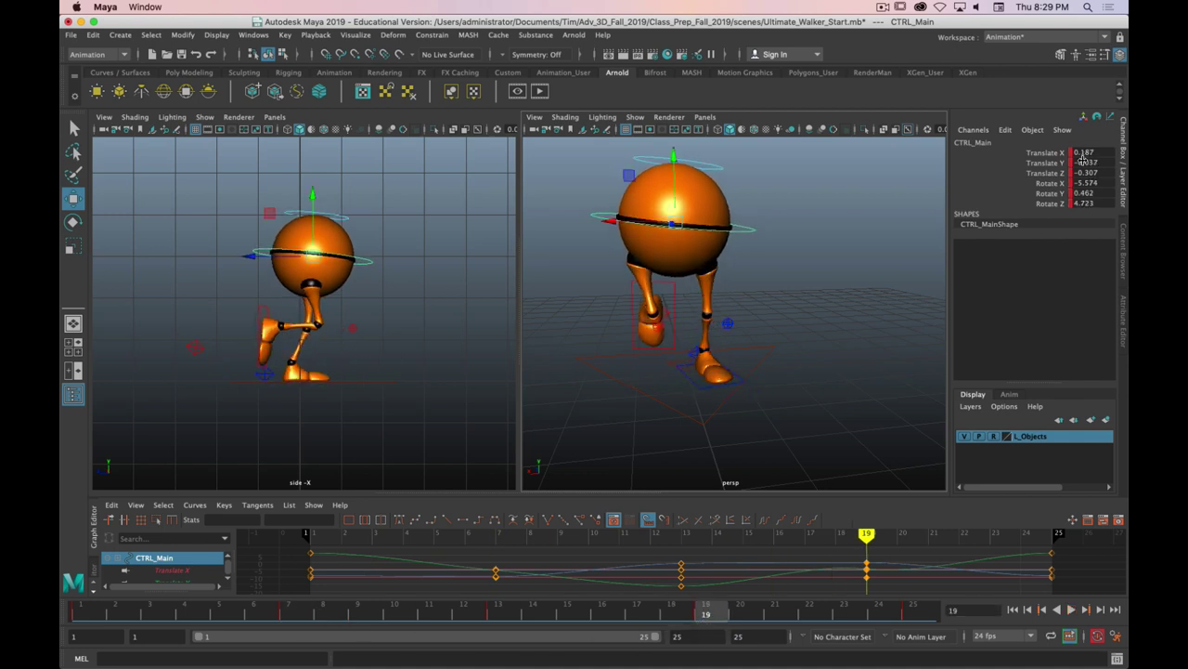
click(1085, 153)
key(Left)
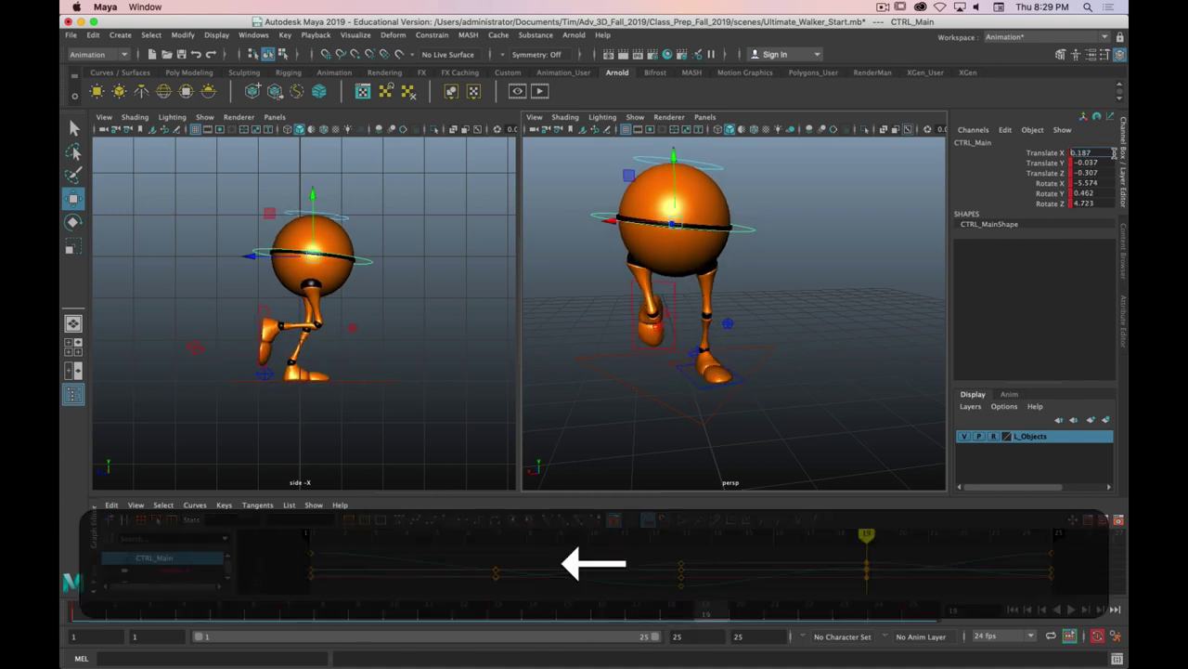
text(-)
key(Return)
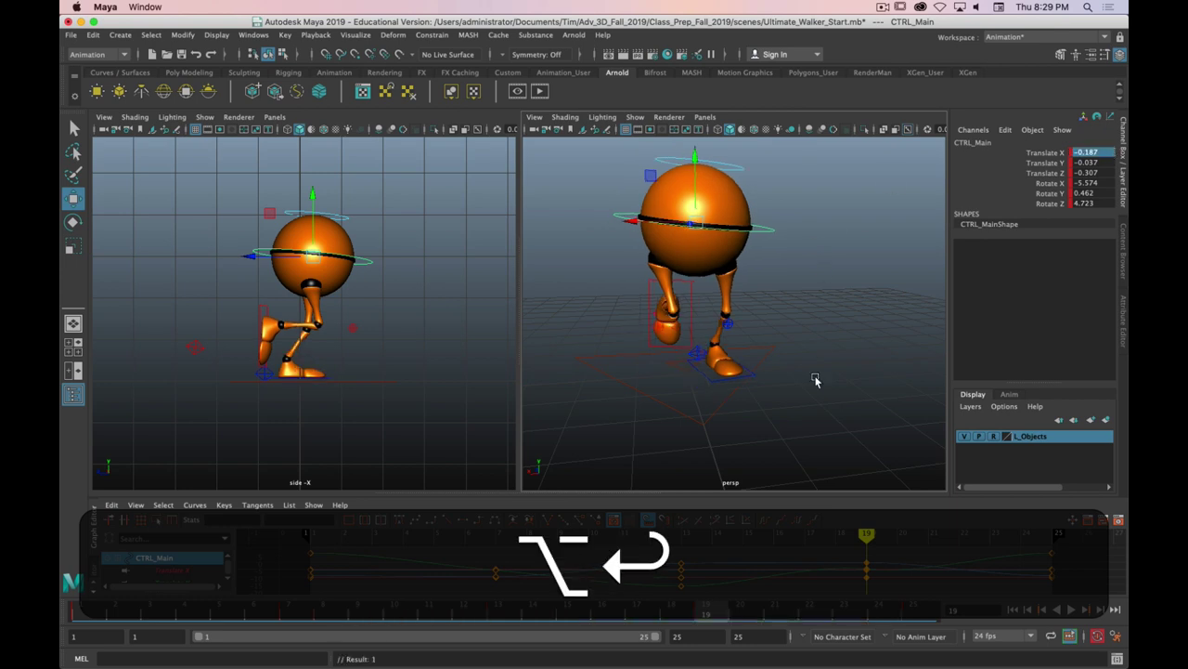
- Compare the passing poses at frames 7 and 19 from several angles
alt+drag(814, 380, 675, 545)
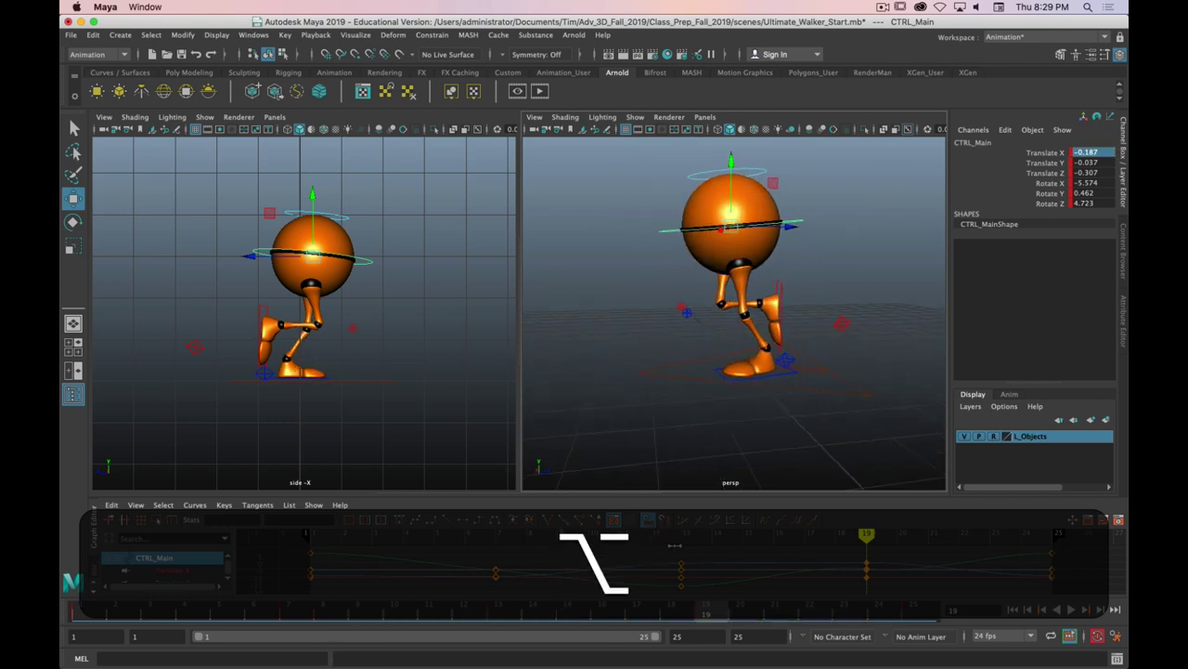
mouse_move(718, 617)
mouse_down()
mouse_move(291, 617)
mouse_move(703, 618)
mouse_up()
alt+drag(719, 446, 859, 393)
scroll(401, 382, up, 2)
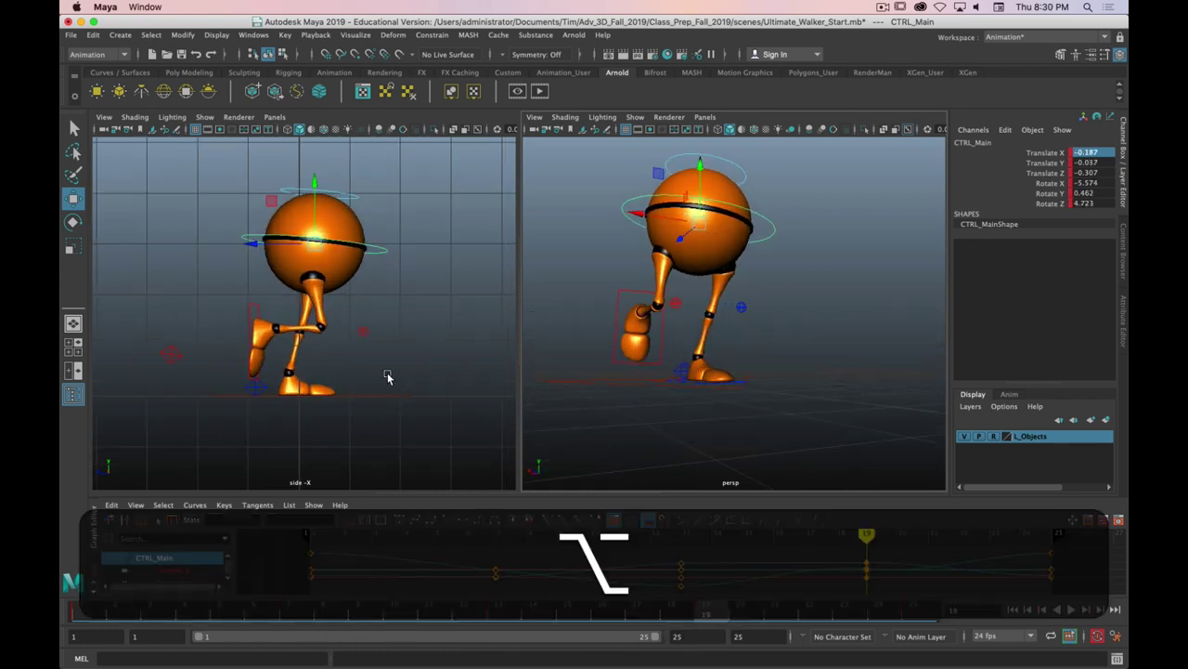
click(285, 615)
click(709, 616)
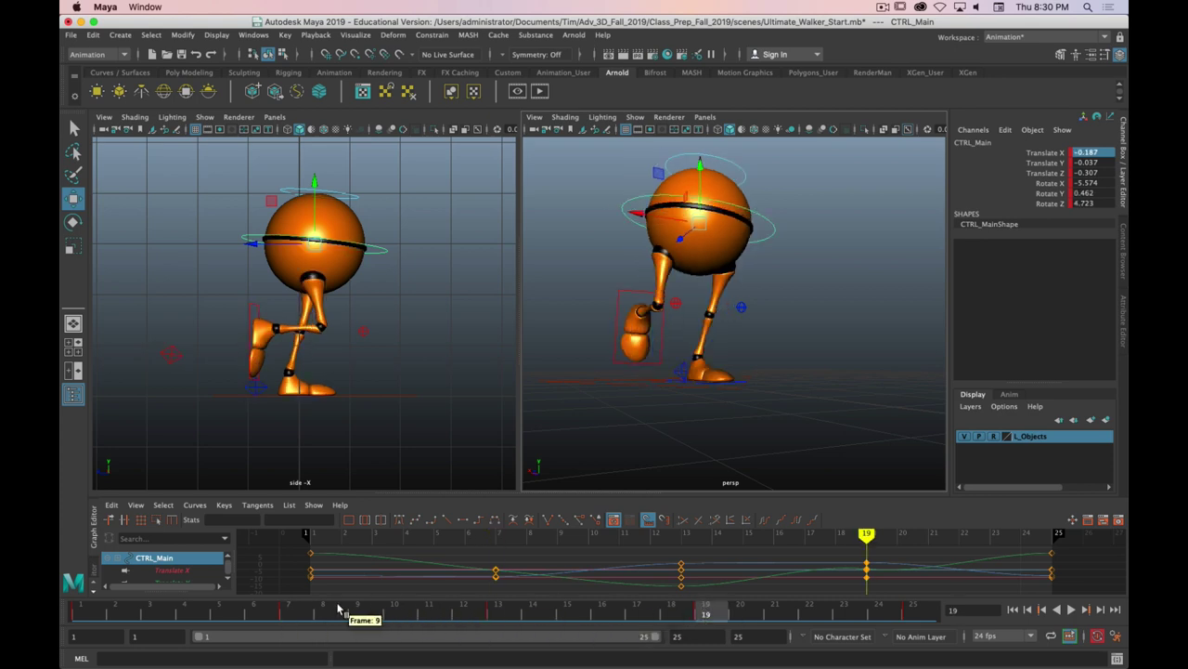
click(293, 615)
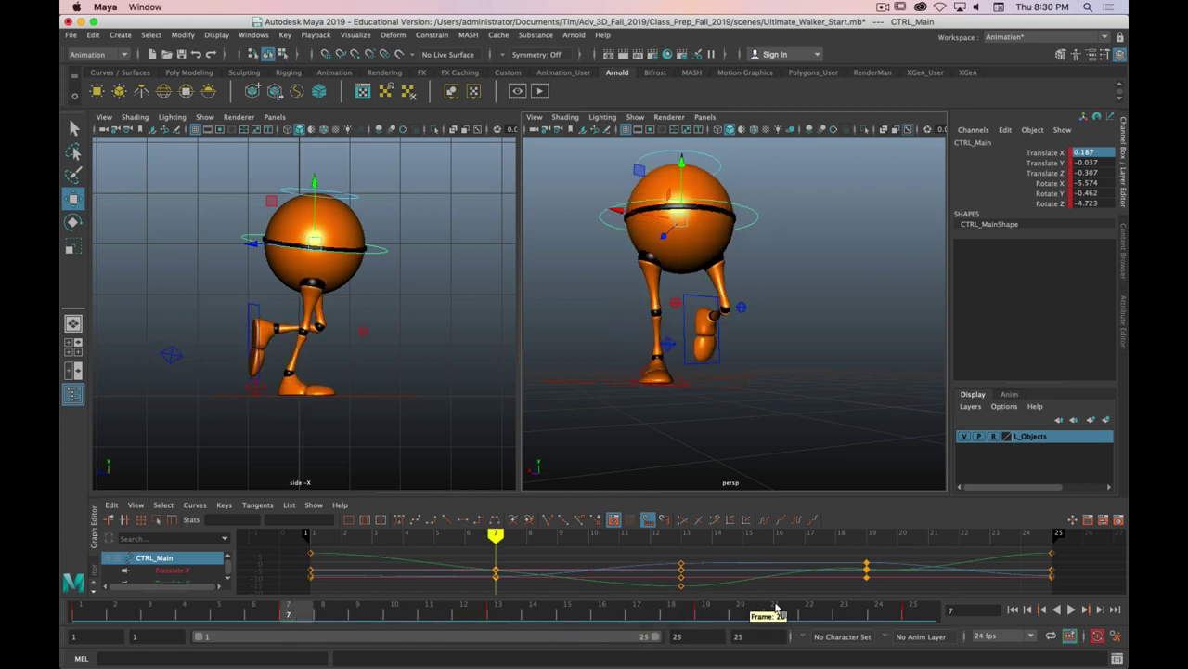
click(704, 615)
click(293, 616)
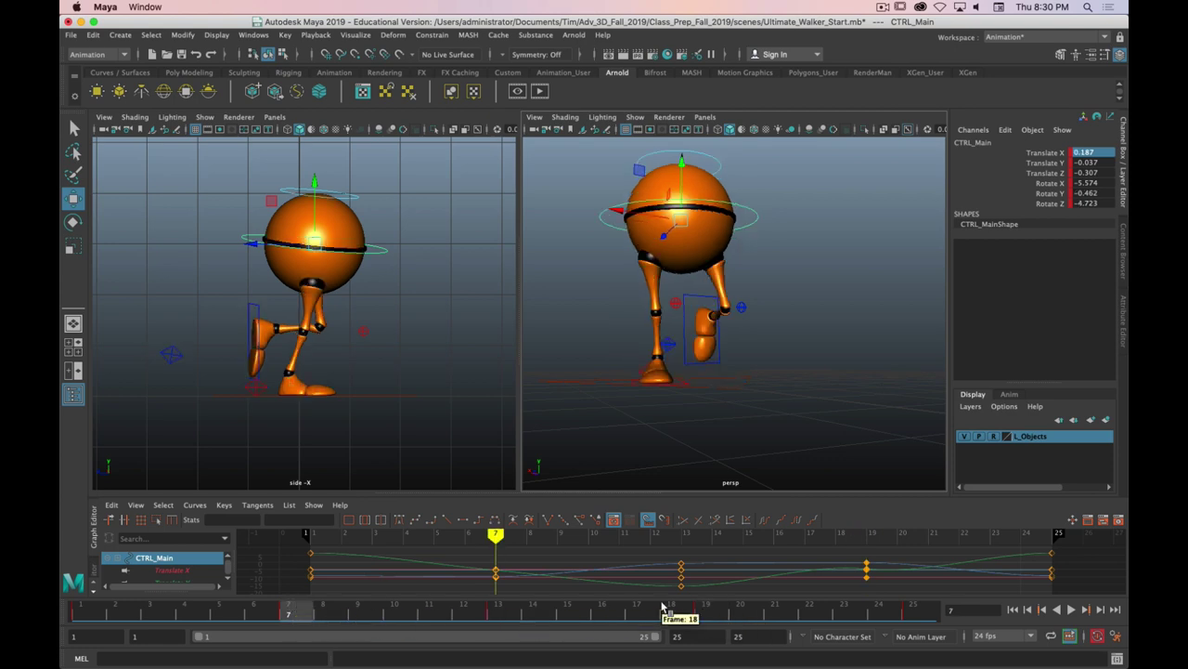
click(708, 612)
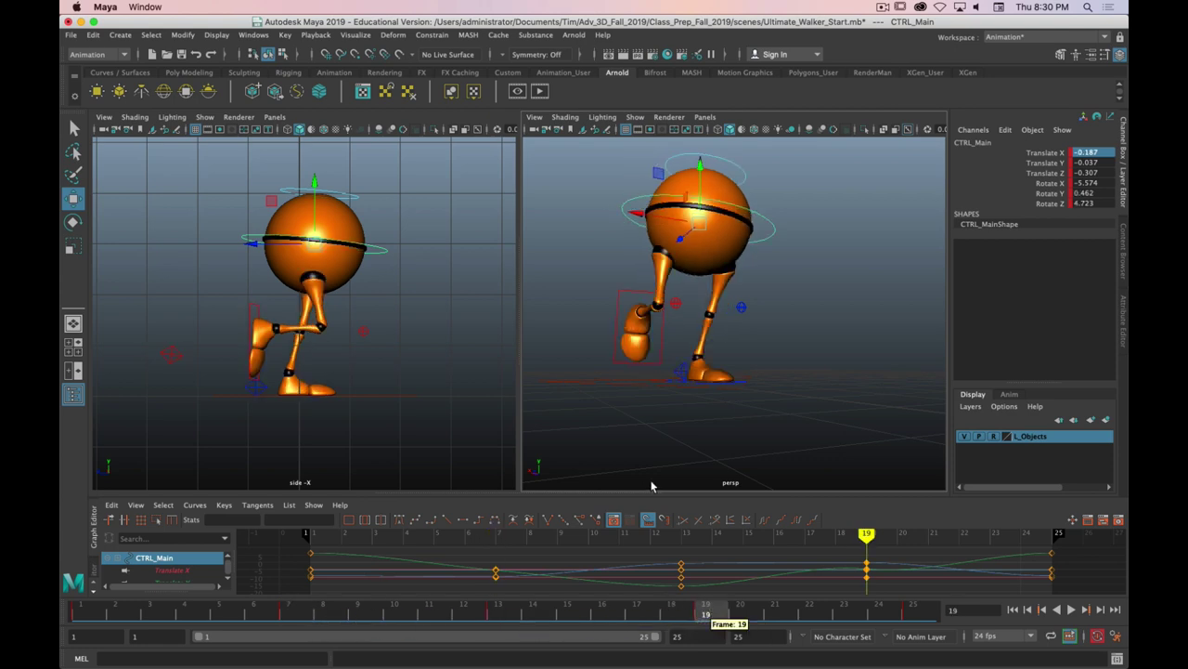
- Play back the walk cycle and examine the motion from several angles
key(super+period)
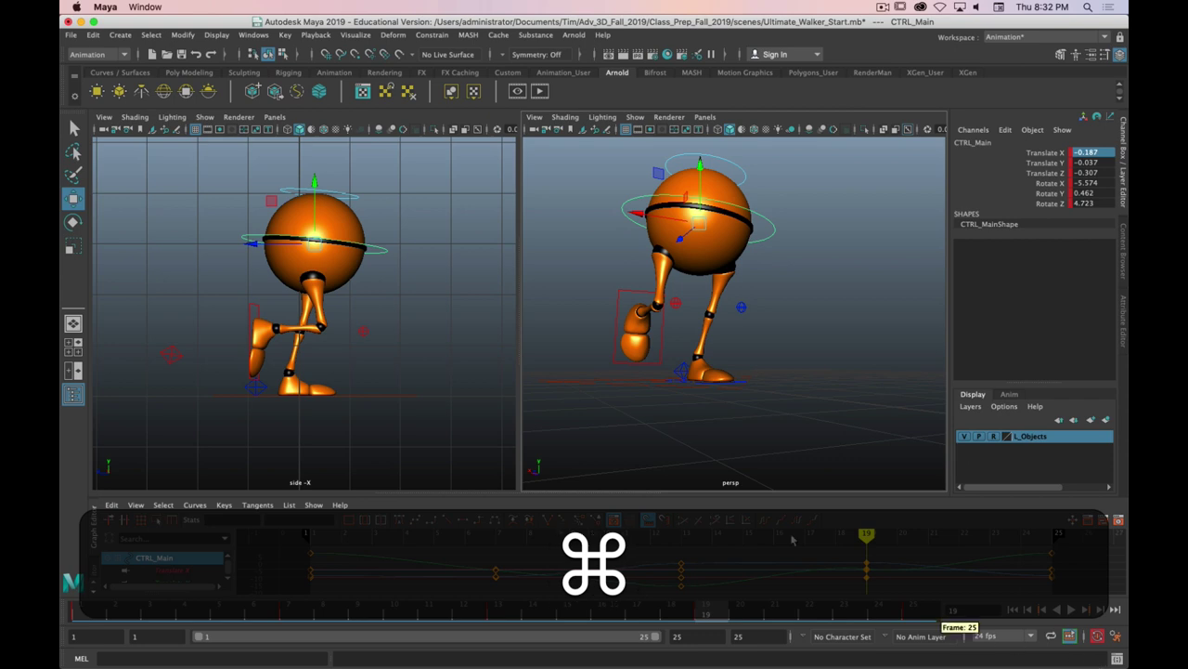
key(alt+v)
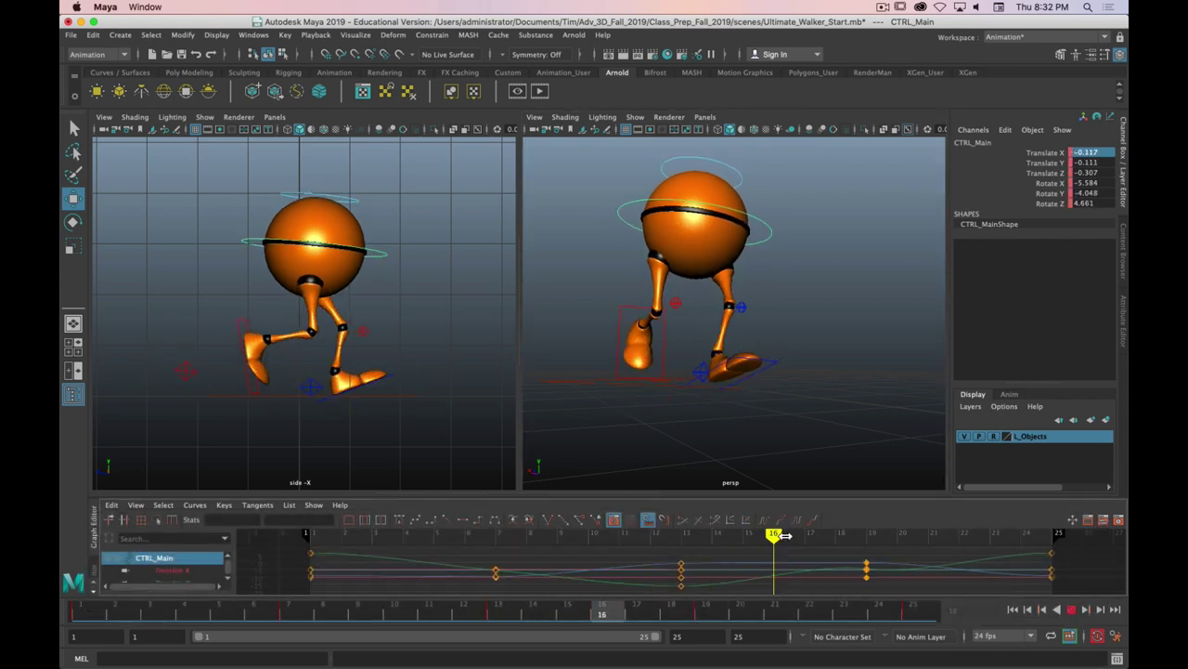
key(alt+v)
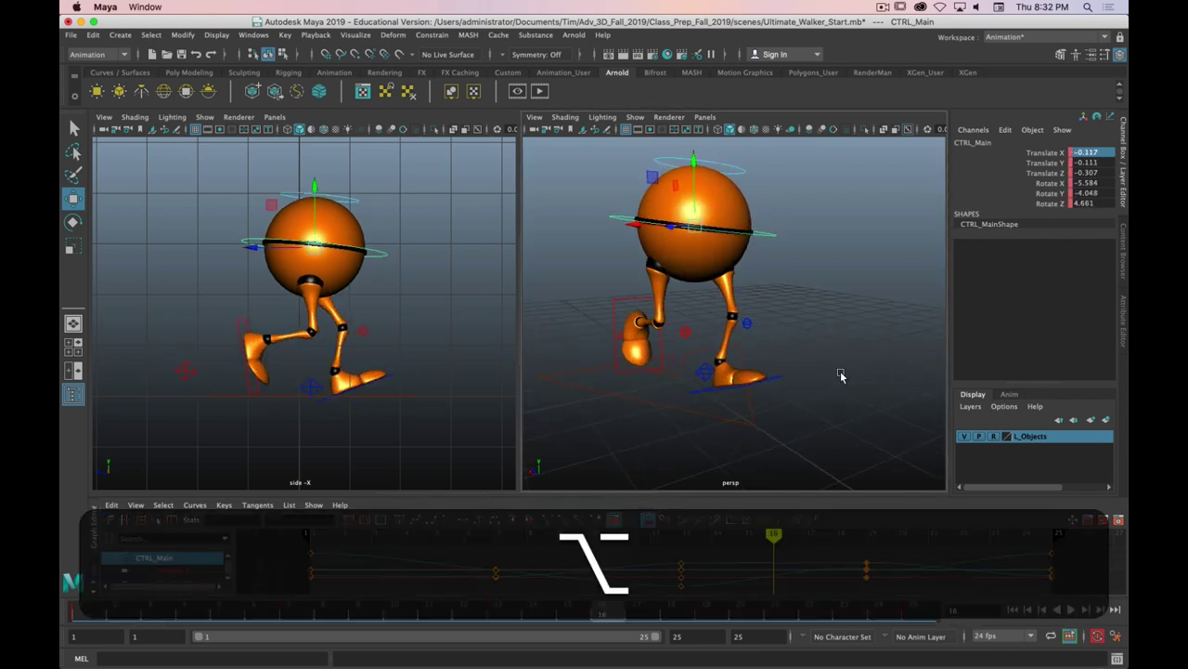
key(alt+v)
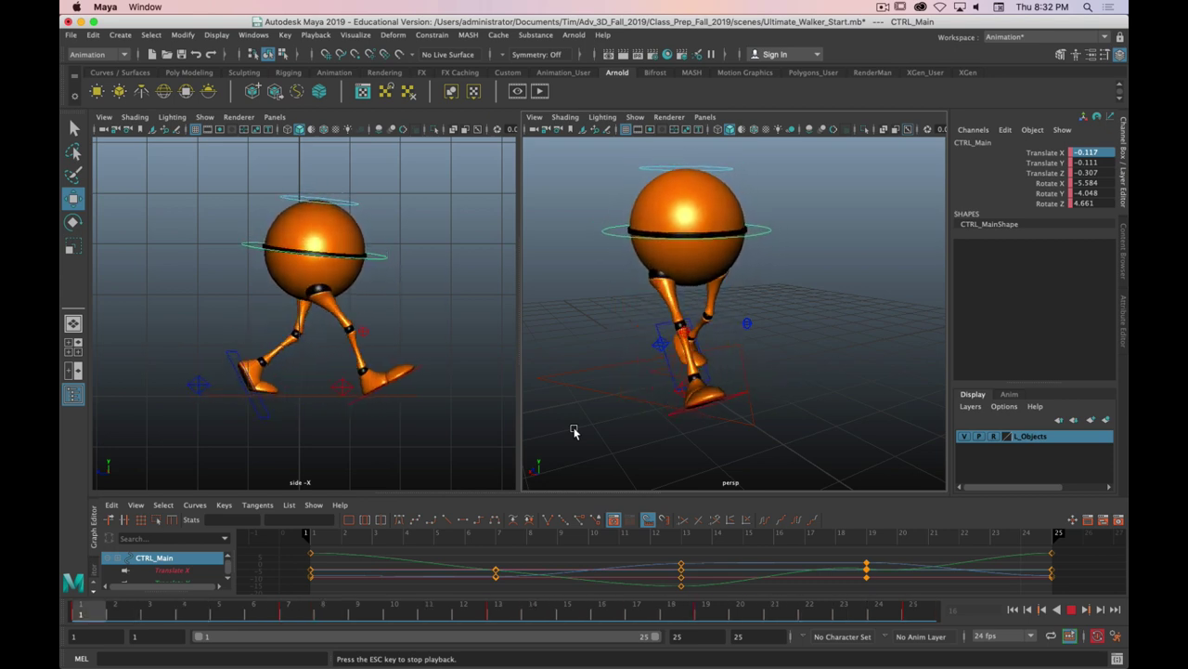
key(alt)
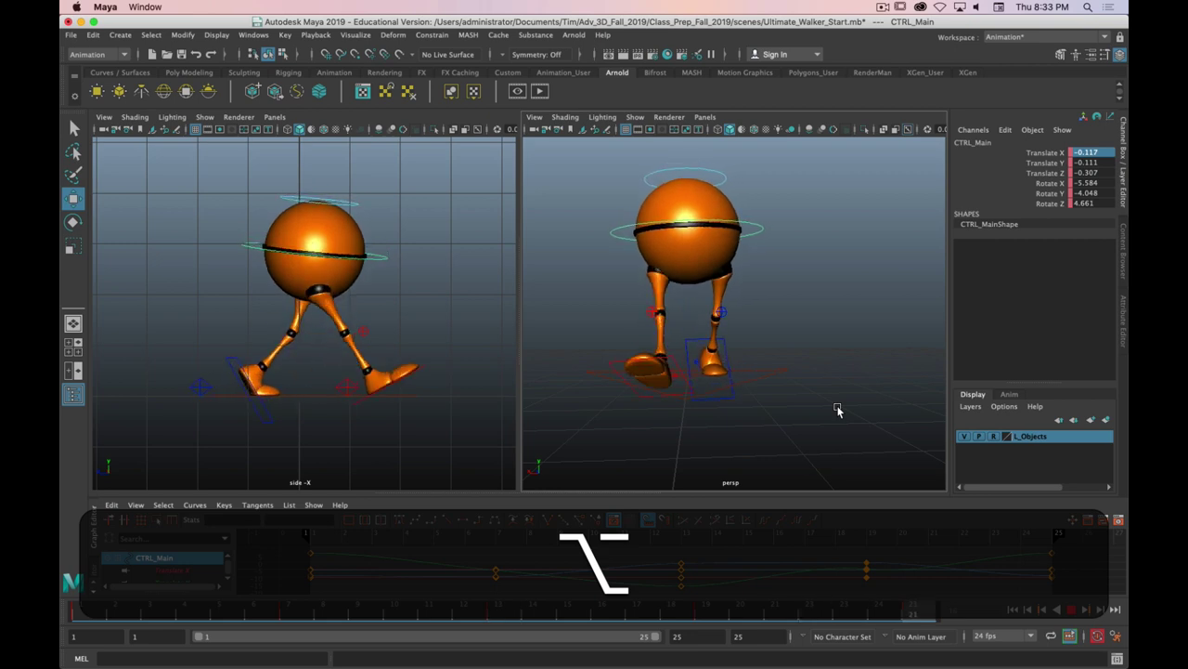
- Change the side view to the back view and shift the right heel control outward at frame 19 to Translate X 0.095
click(636, 608)
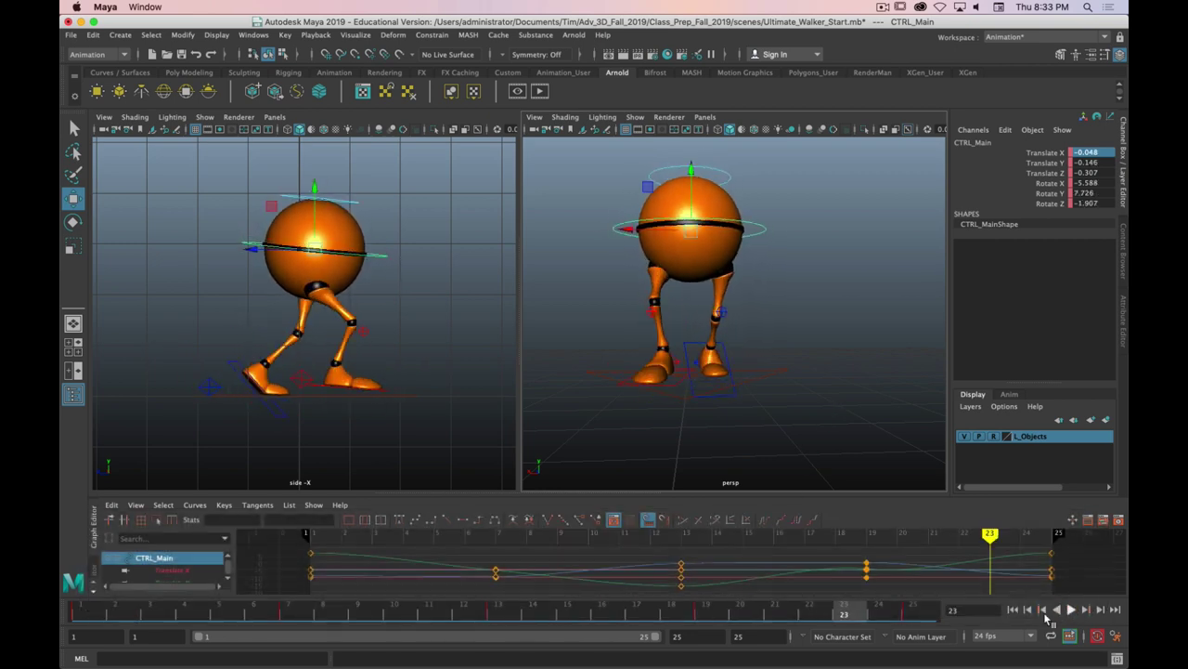
drag(632, 613, 707, 615)
key(space)
drag(372, 369, 355, 362)
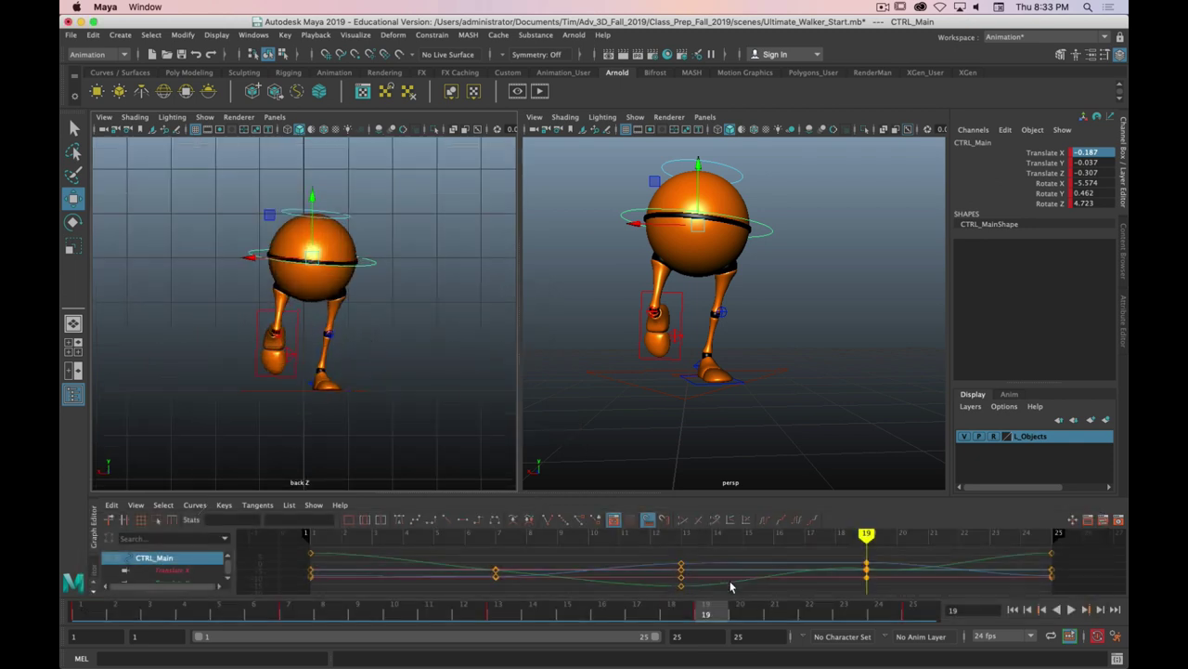
drag(856, 538, 669, 545)
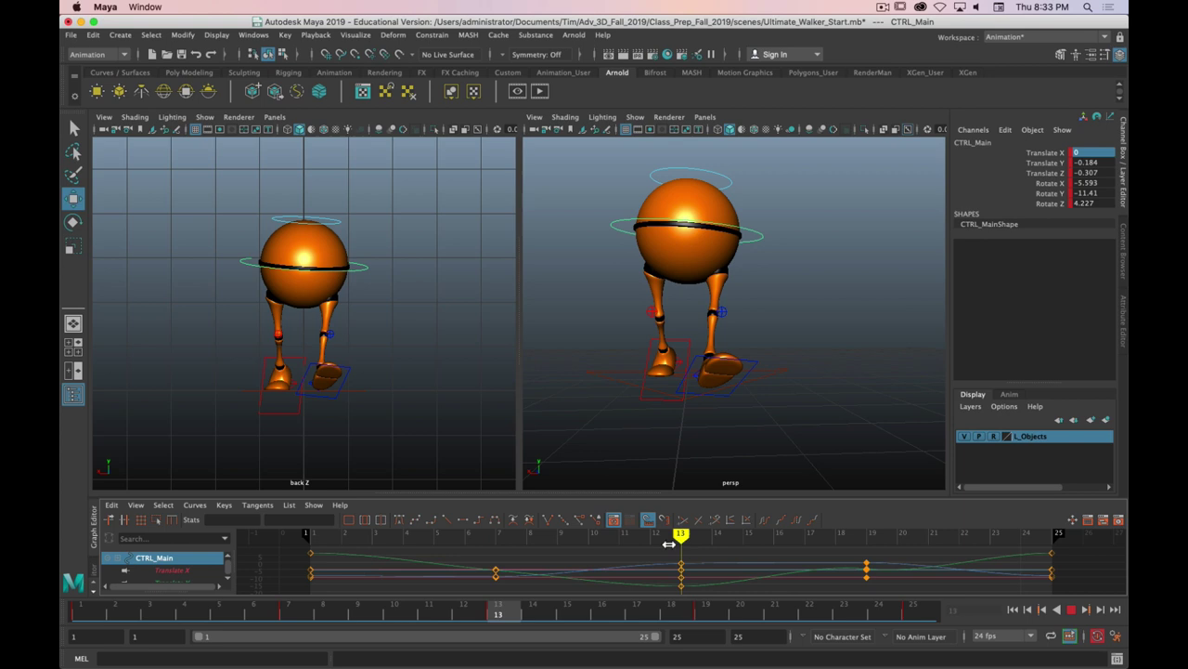
click(683, 367)
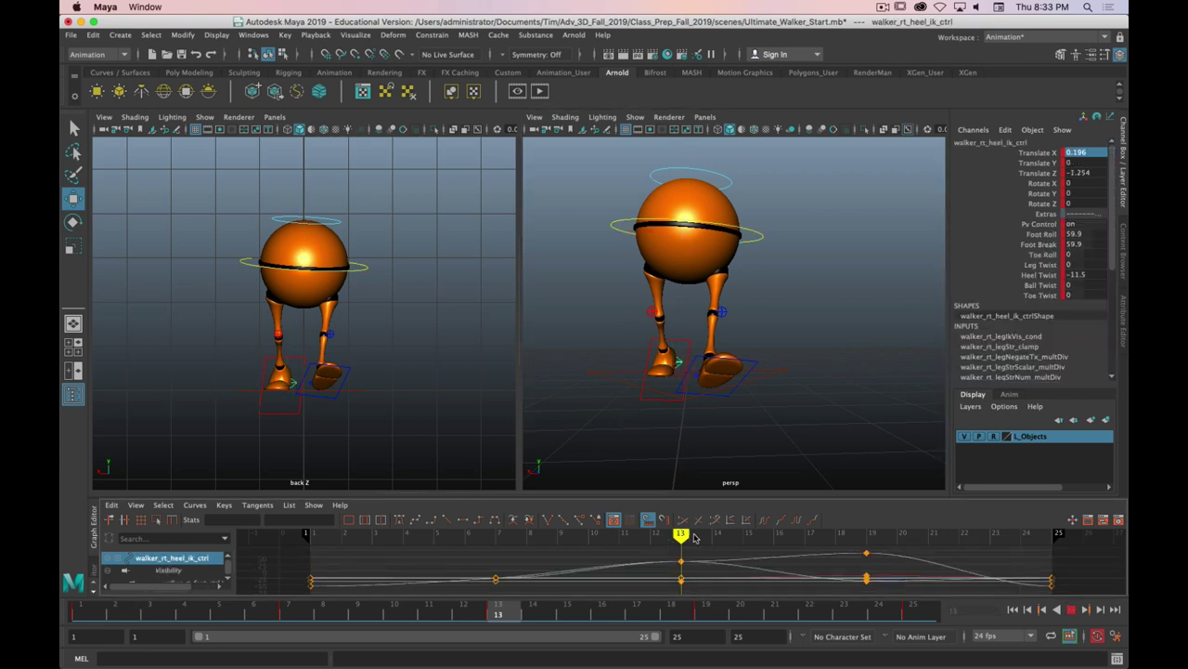
drag(681, 538, 866, 539)
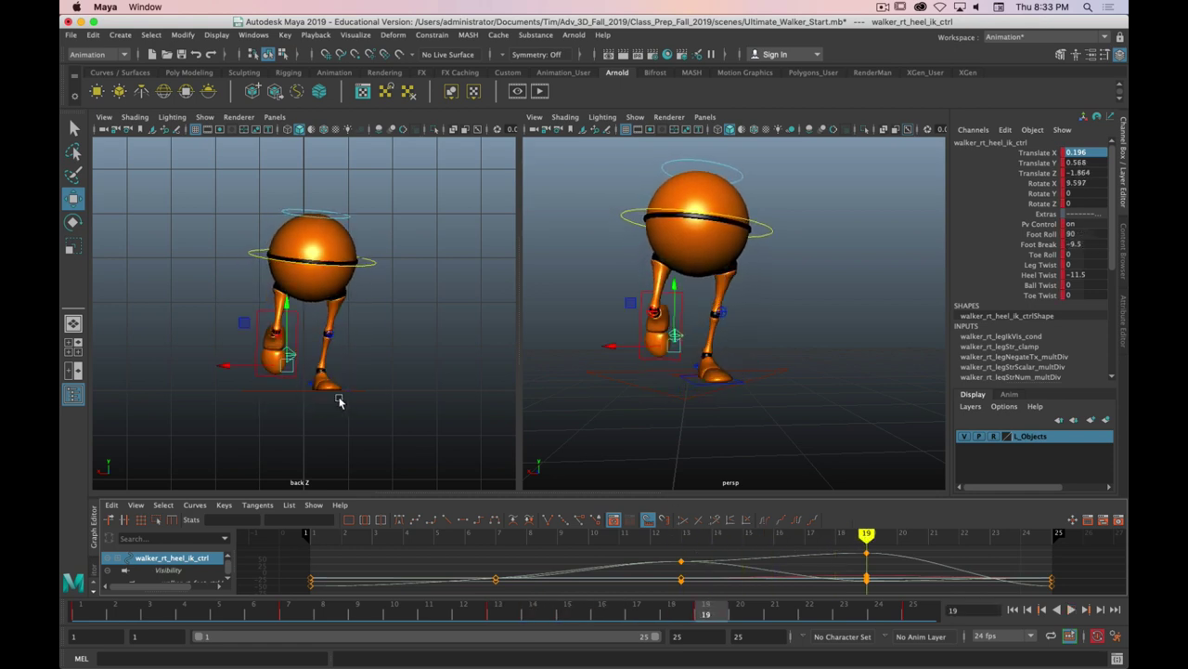
drag(223, 368, 220, 369)
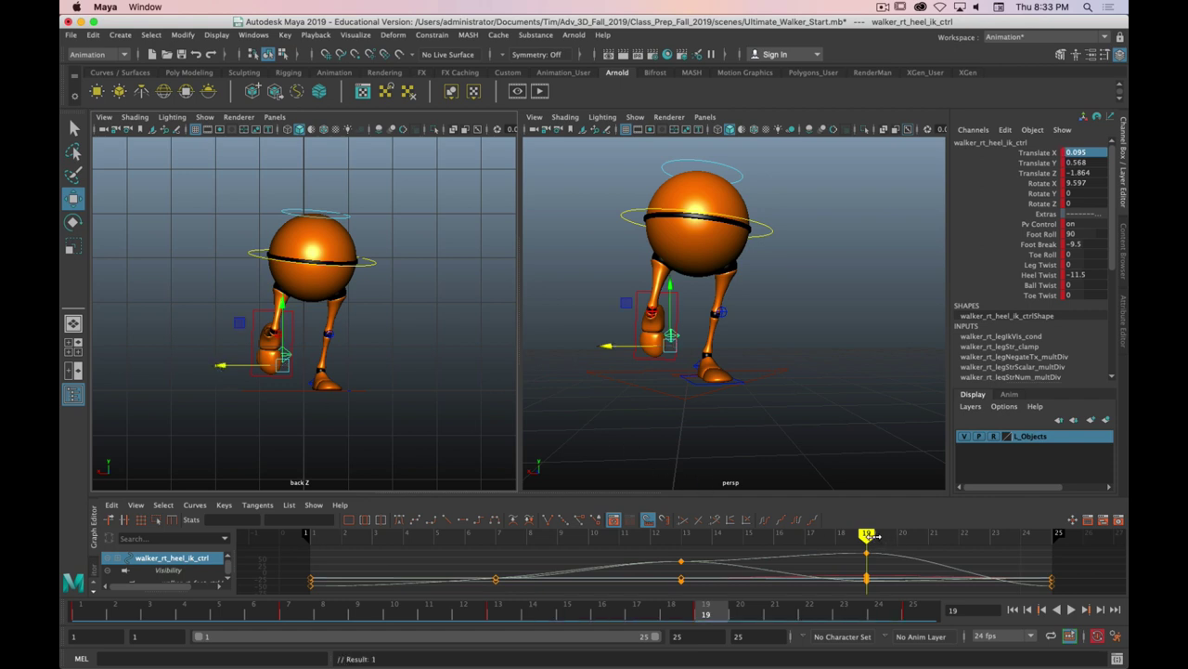
mouse_move(866, 539)
mouse_down()
mouse_move(642, 538)
mouse_move(989, 539)
mouse_move(689, 547)
mouse_up()
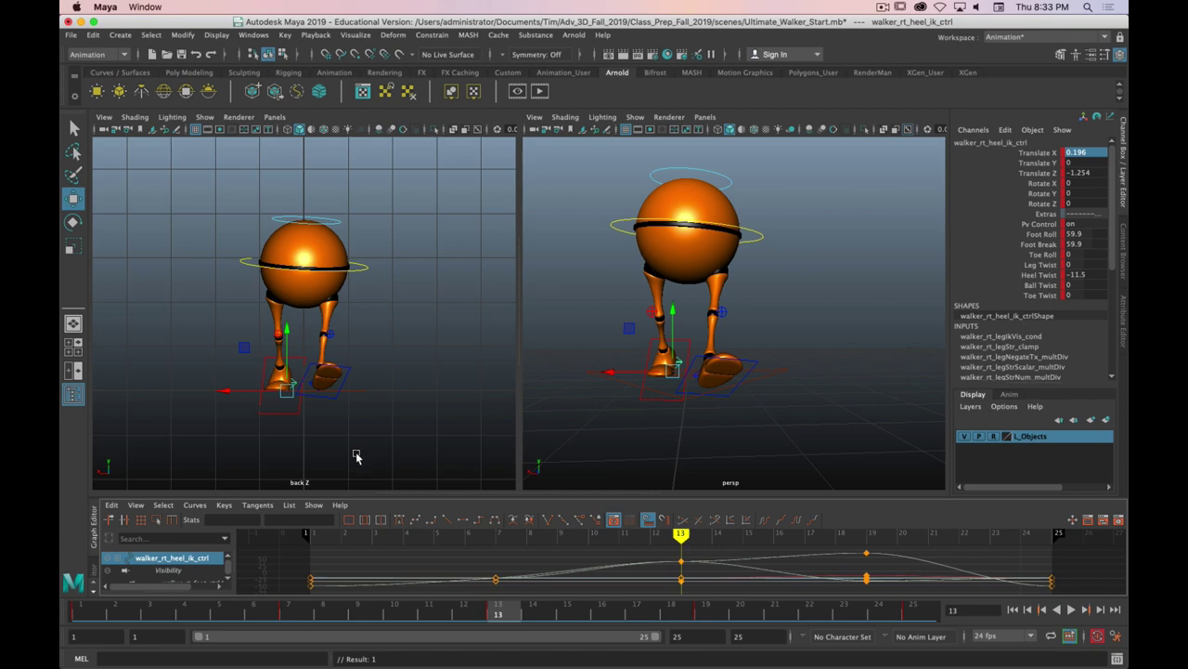
- Switch to Preview and consult the Walk_Cycle_1 and Walk_Cycle_2 reference pages for the walk poses and their frame timing
key(super+Tab)
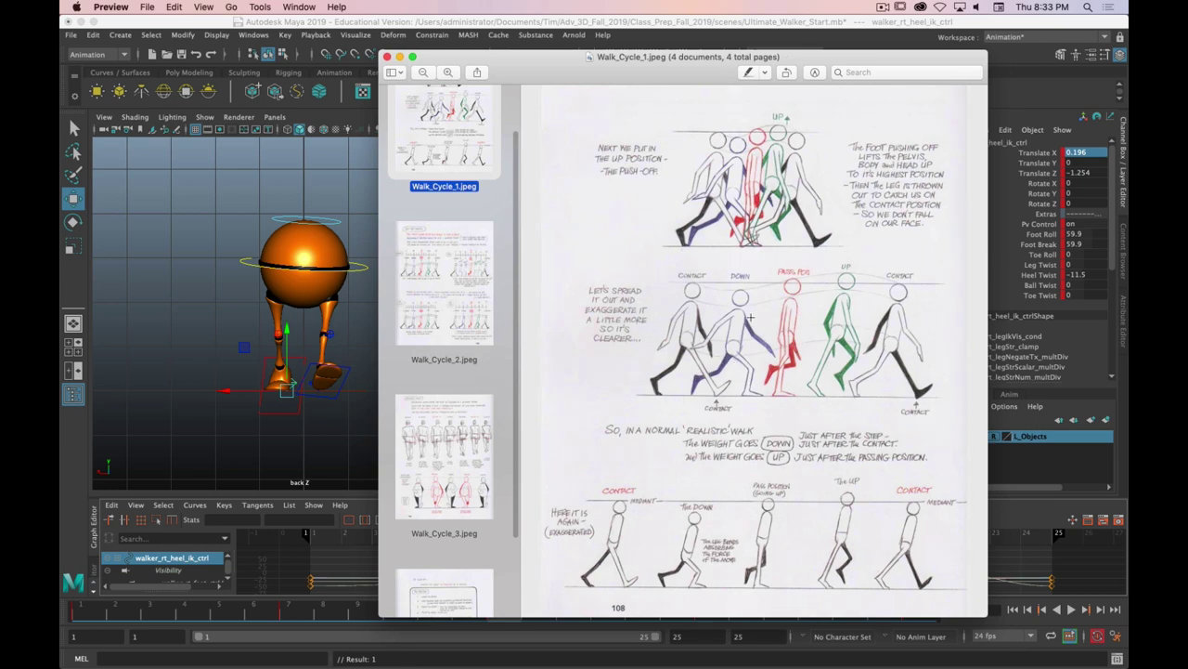
click(472, 333)
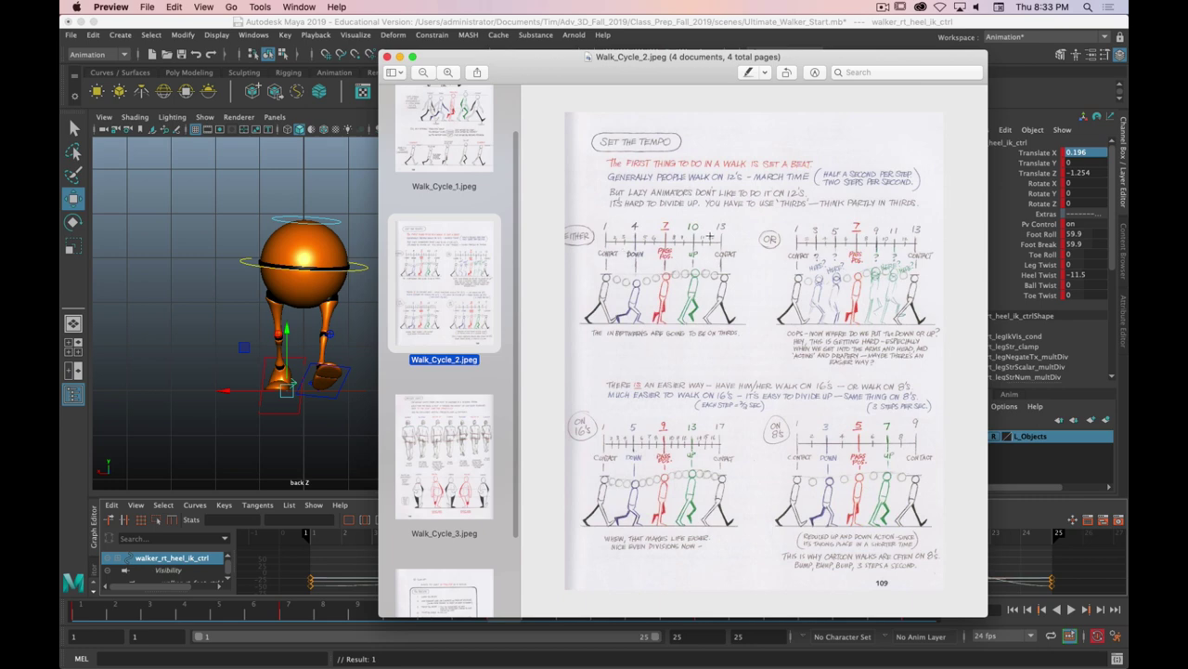
click(450, 100)
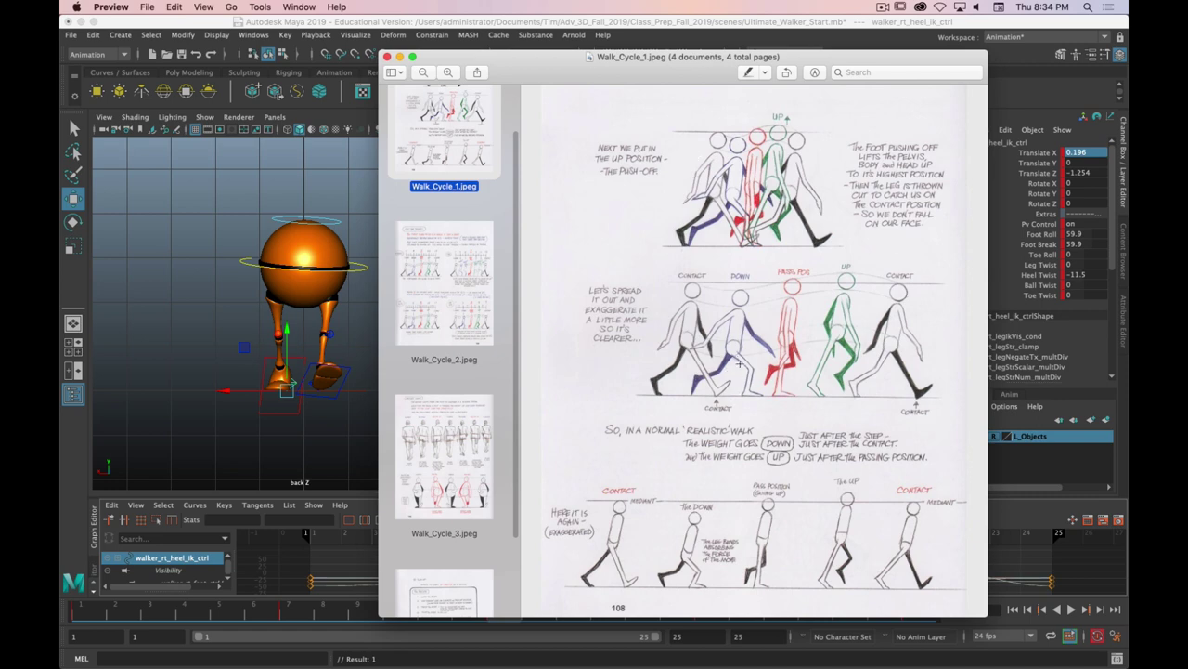
- Check the Walk_Cycle_3 reference page, return to Maya, and show frame 4 of the walk in the side view
click(443, 470)
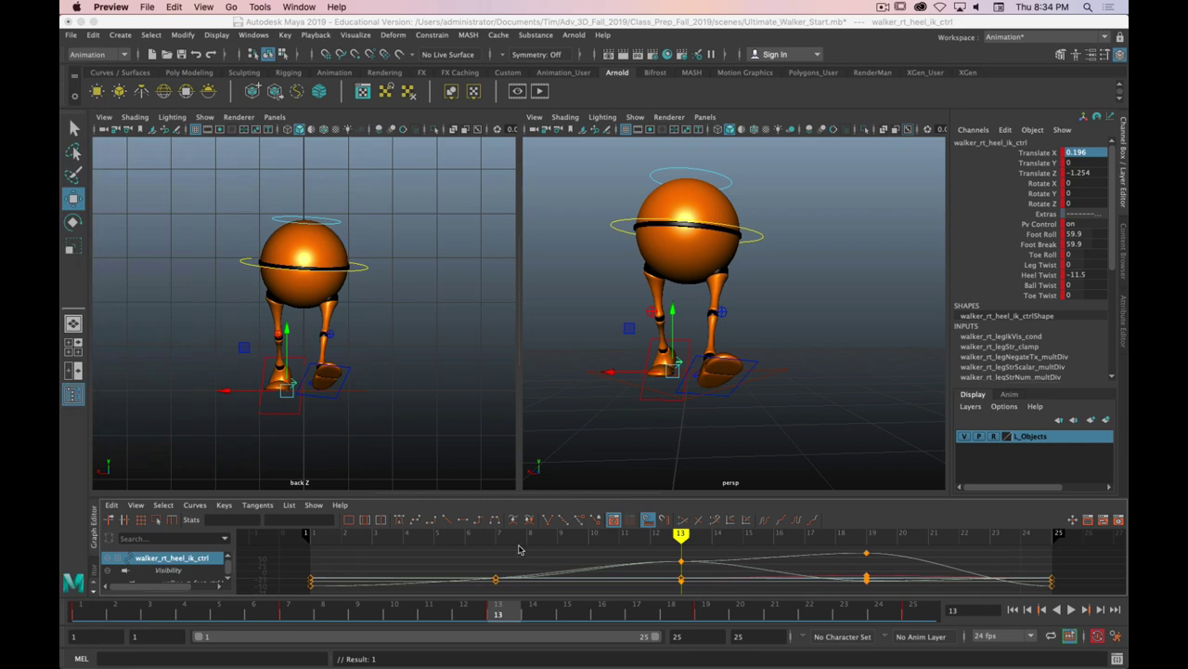
click(412, 541)
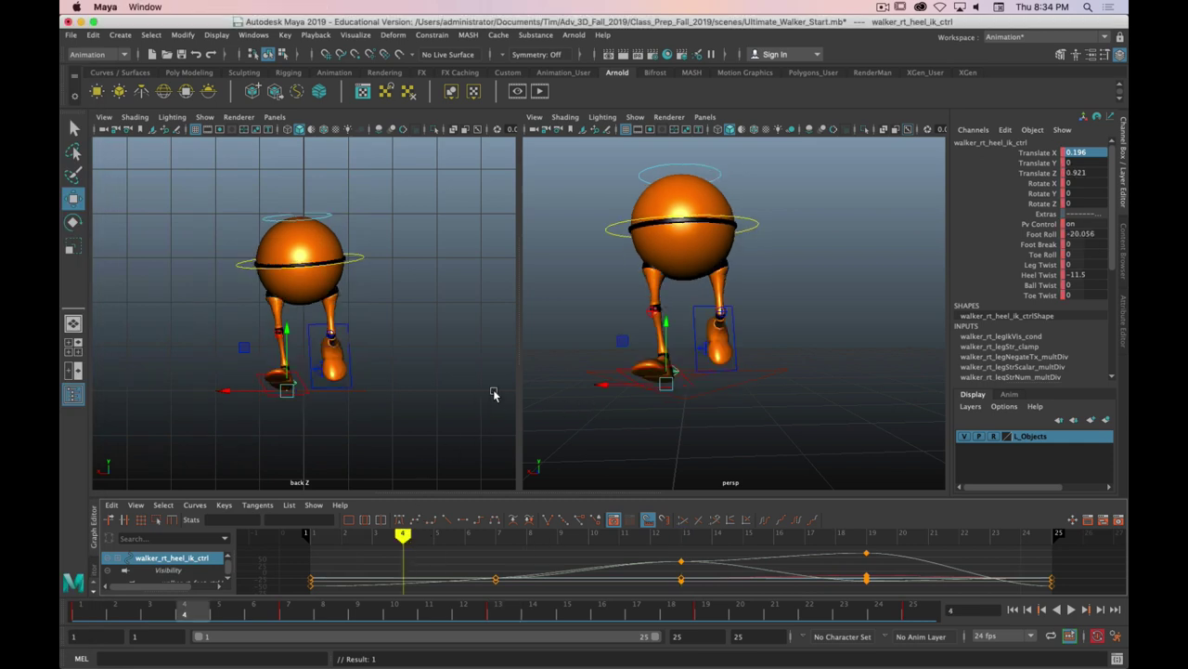
key(space)
drag(391, 304, 455, 303)
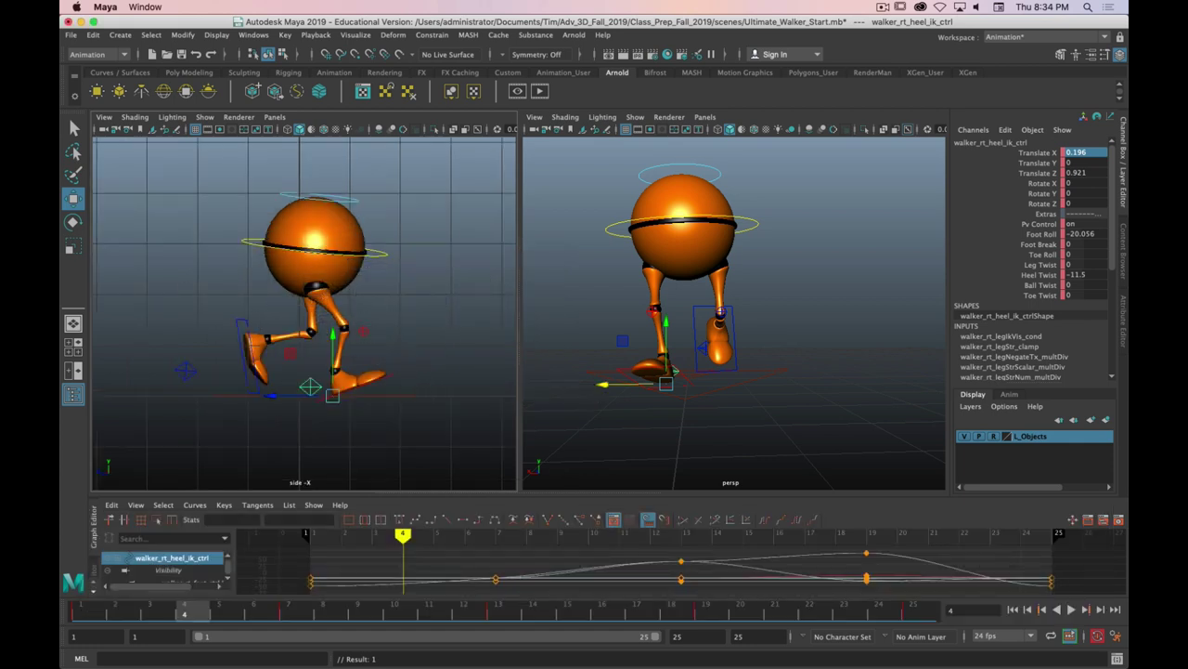
- Switch to Preview, consult the Walk_Cycle_1 and Walk_Cycle_3 pages for the down pose, and close the reference window
key(super+Tab)
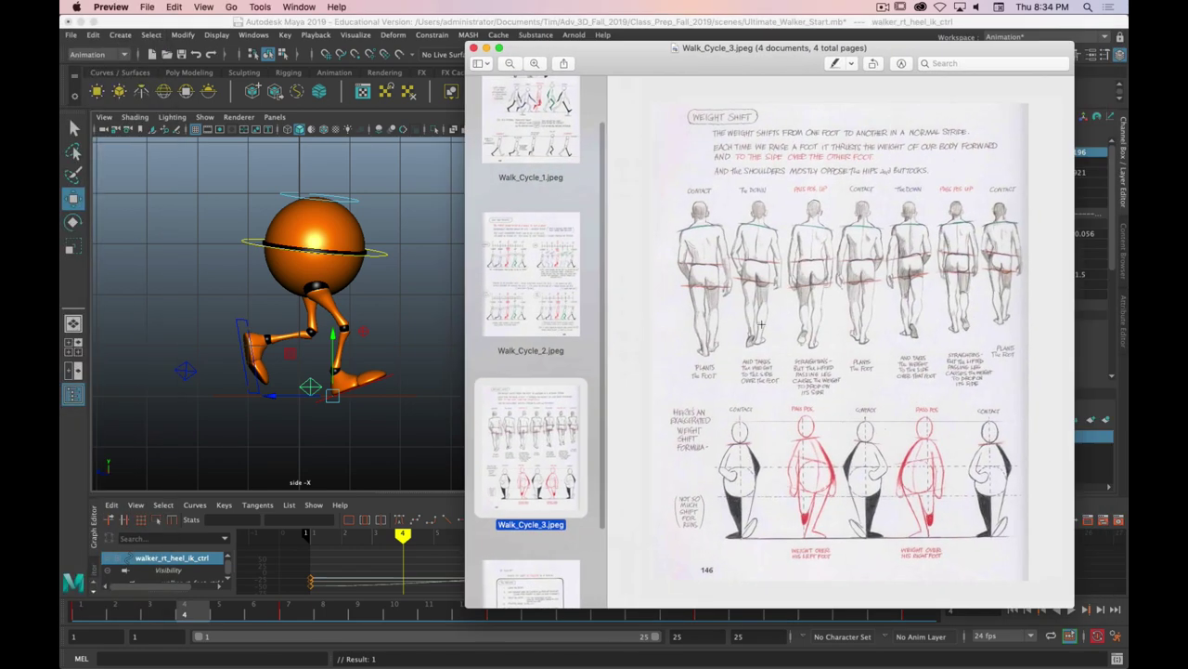
click(494, 158)
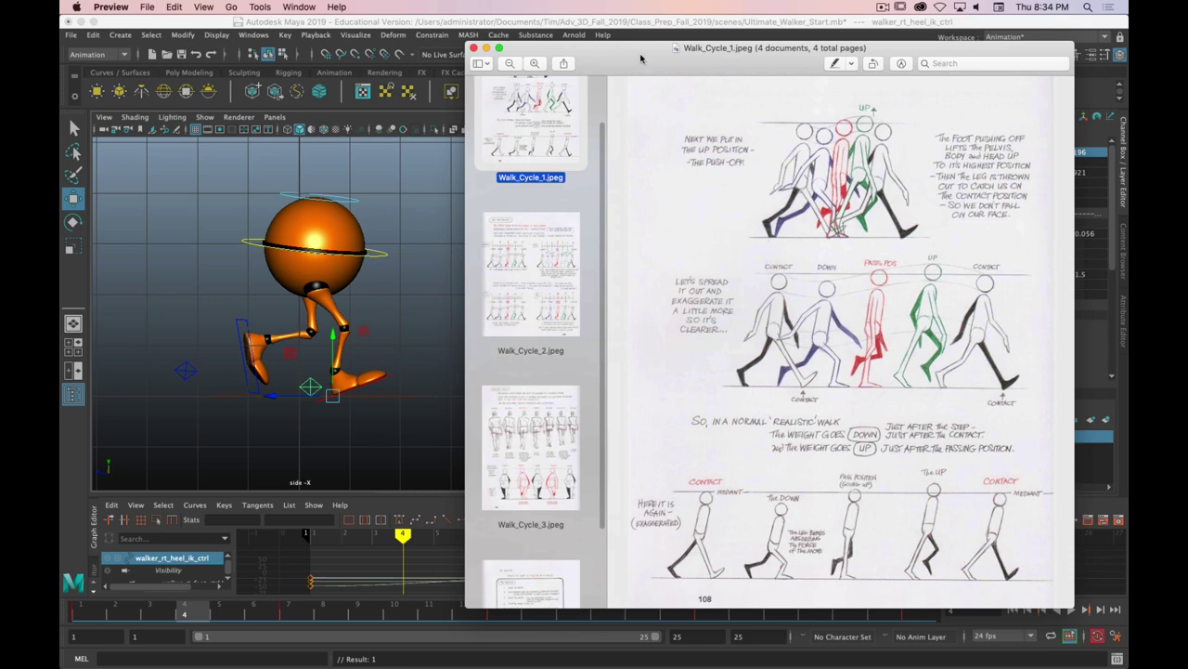
drag(640, 57, 149, 57)
key(super+m)
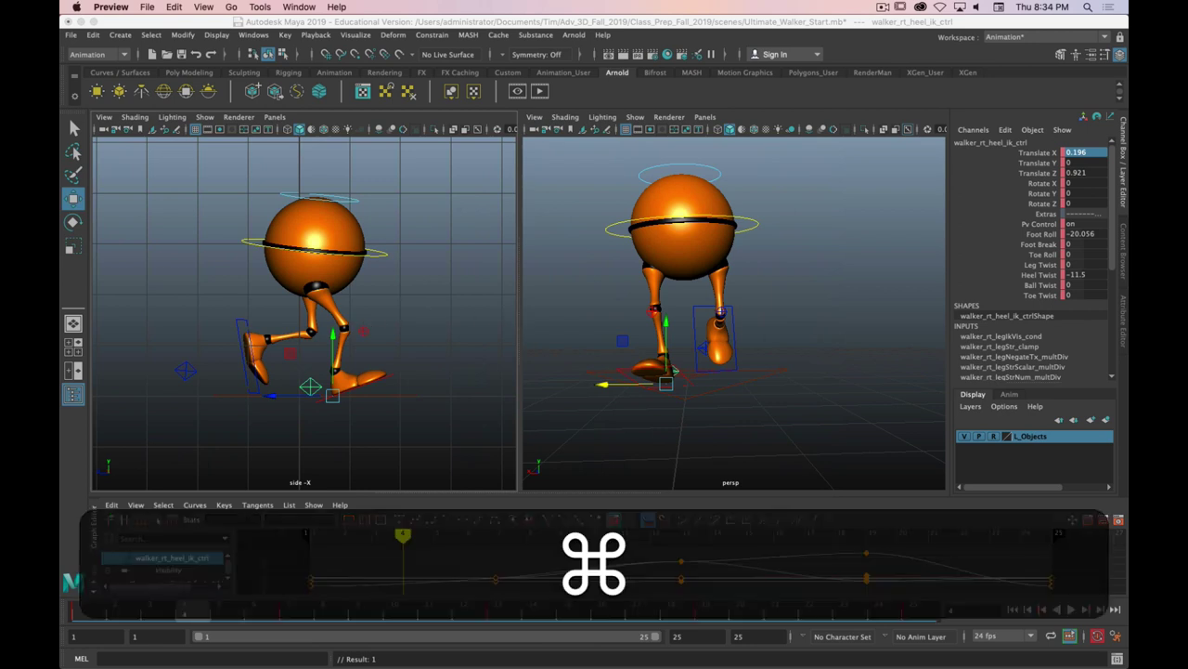
key(super+period)
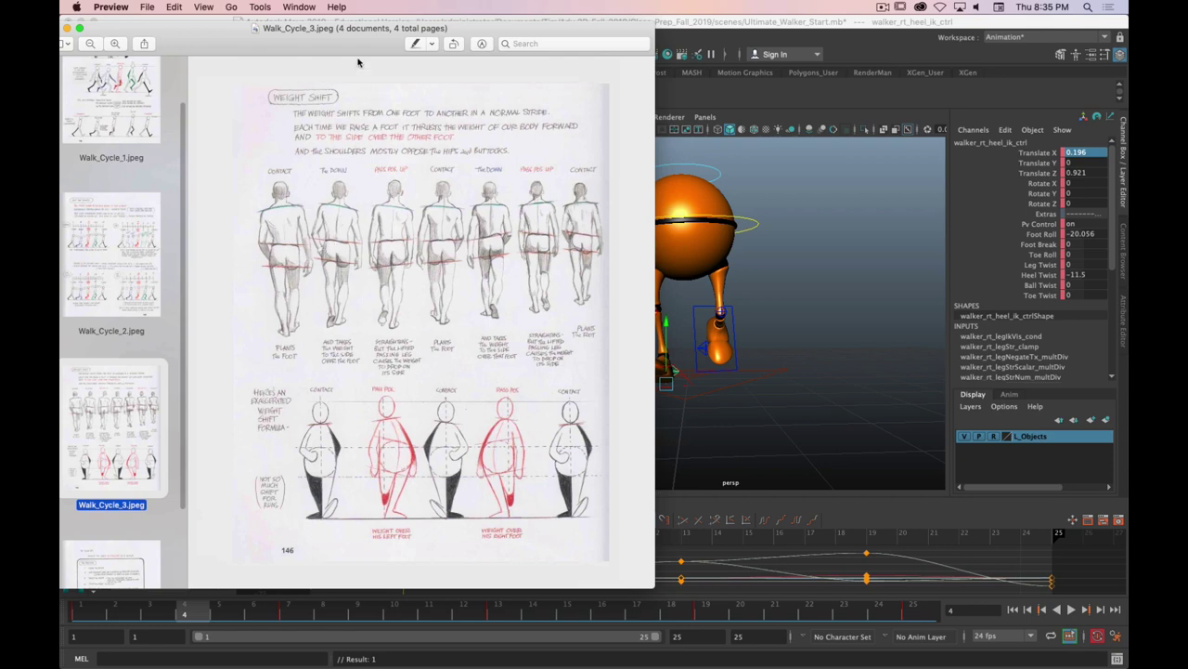
key(super+w)
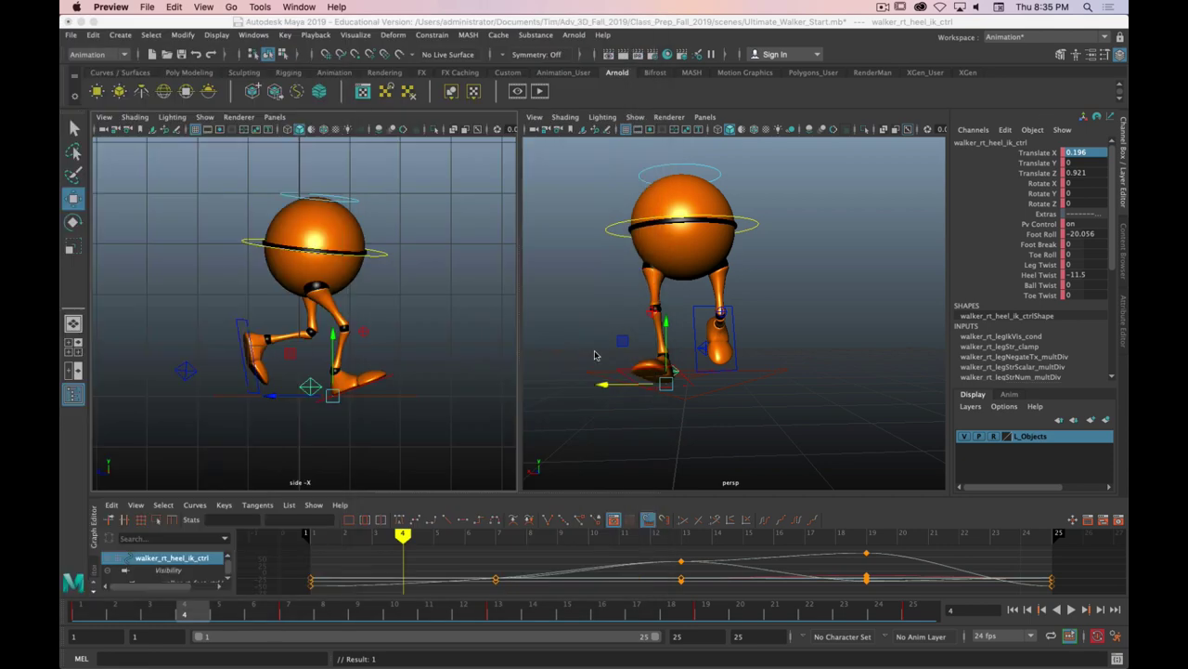
- Tilt the main body control at frame 4 to about Rotate X -5.932, Rotate Y 6.603 and Rotate Z -7.437
click(606, 260)
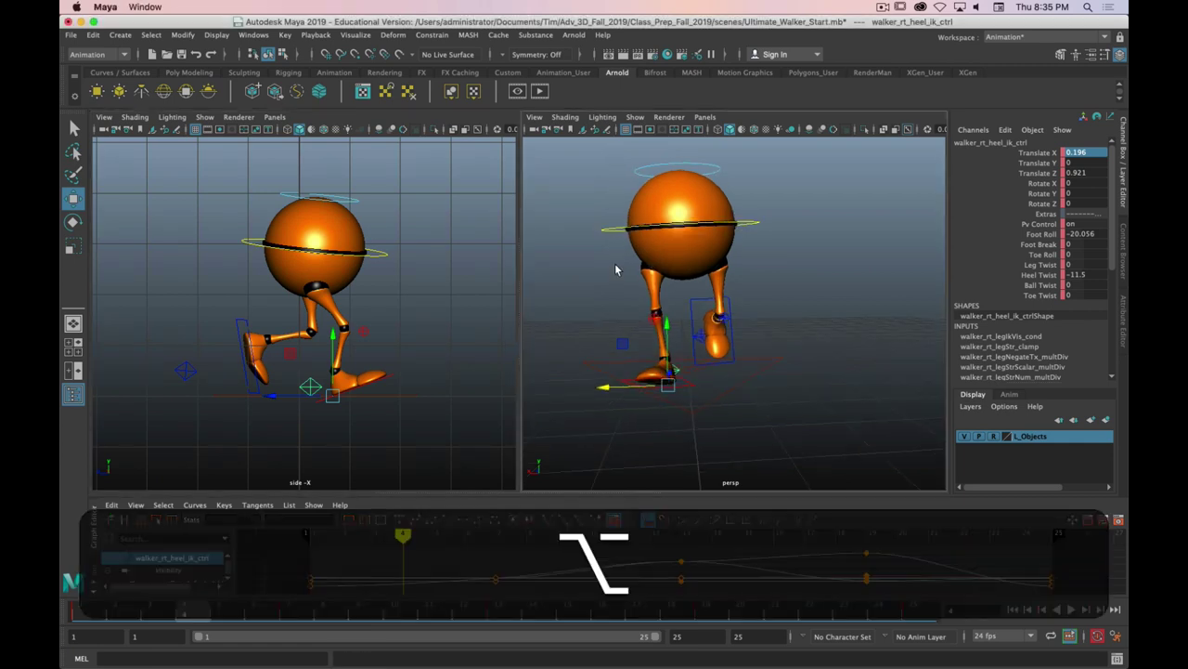
alt+drag(605, 260, 613, 230)
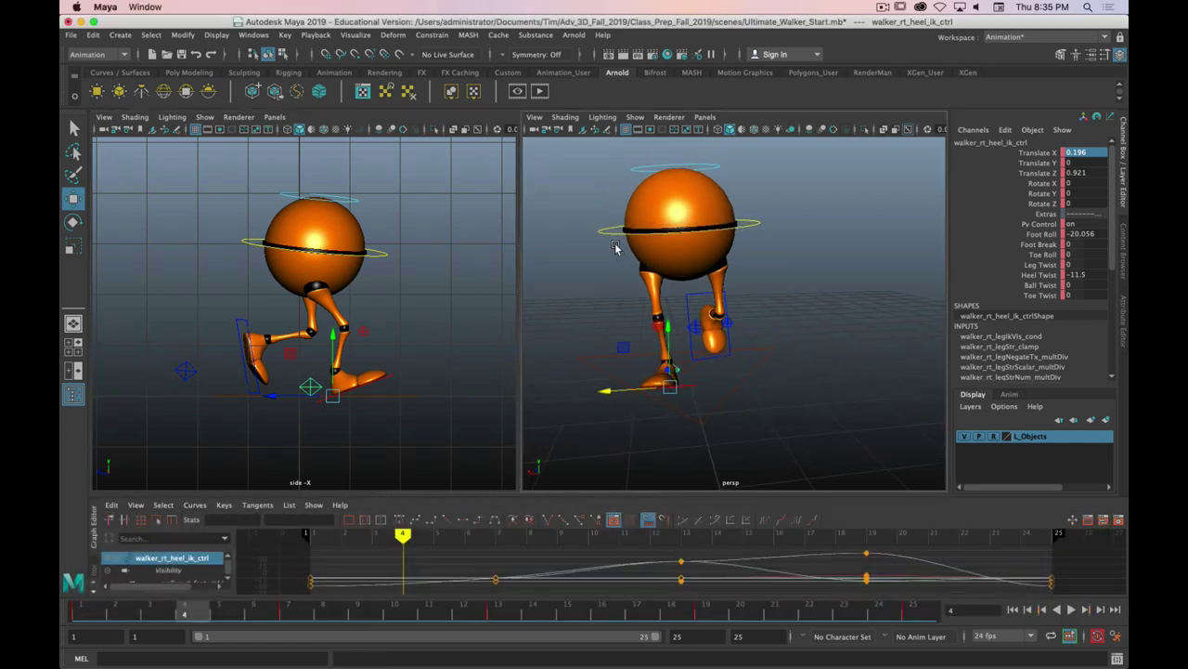
click(796, 235)
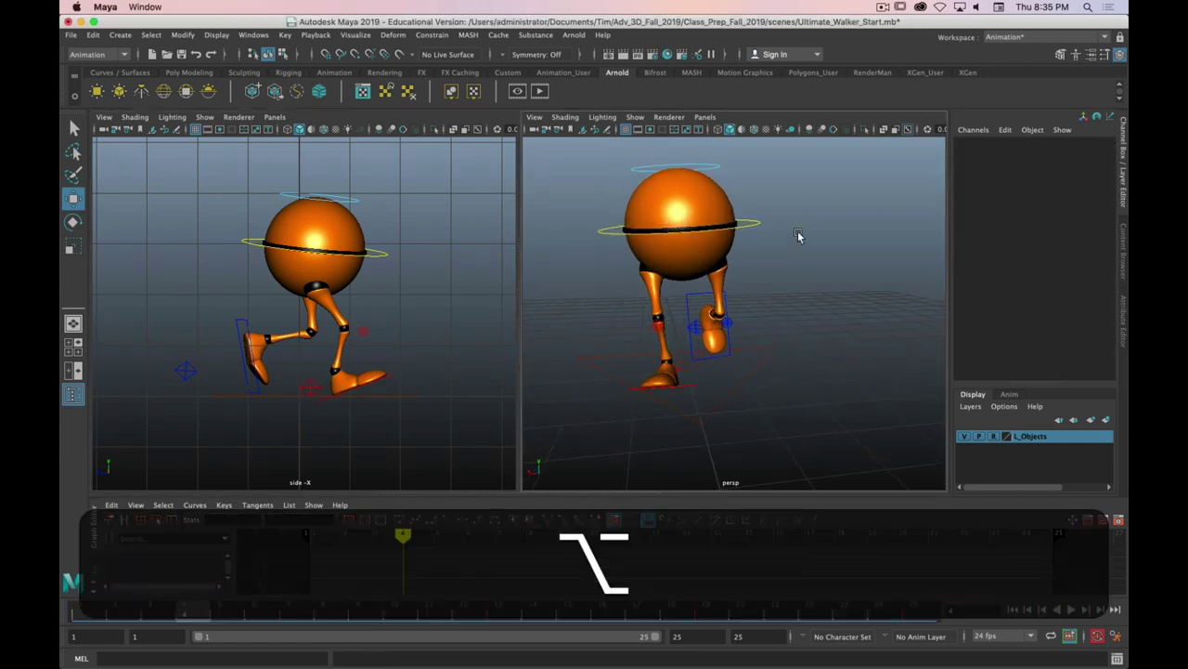
click(624, 234)
alt+drag(620, 258, 638, 299)
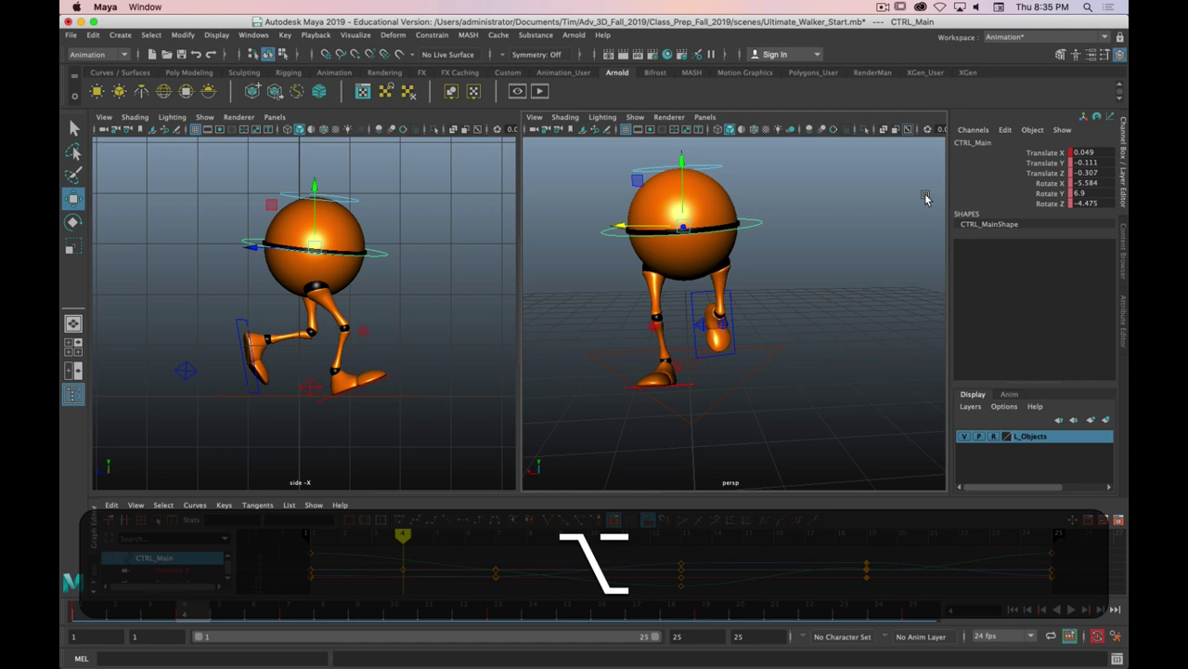
click(1097, 153)
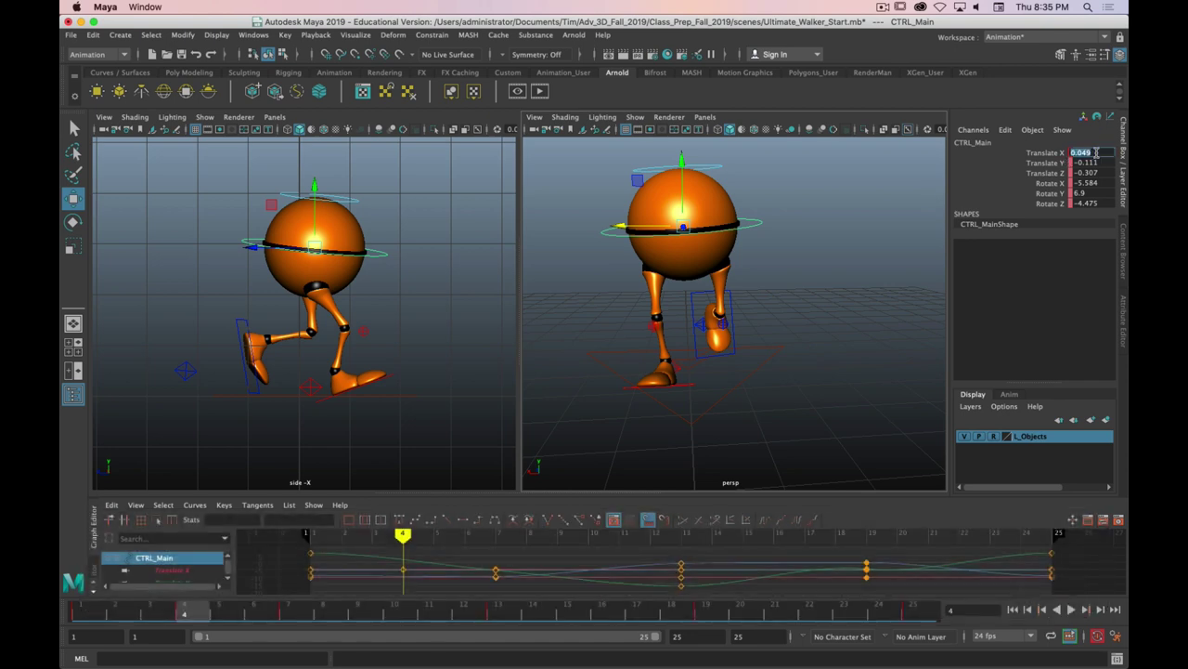
click(1012, 164)
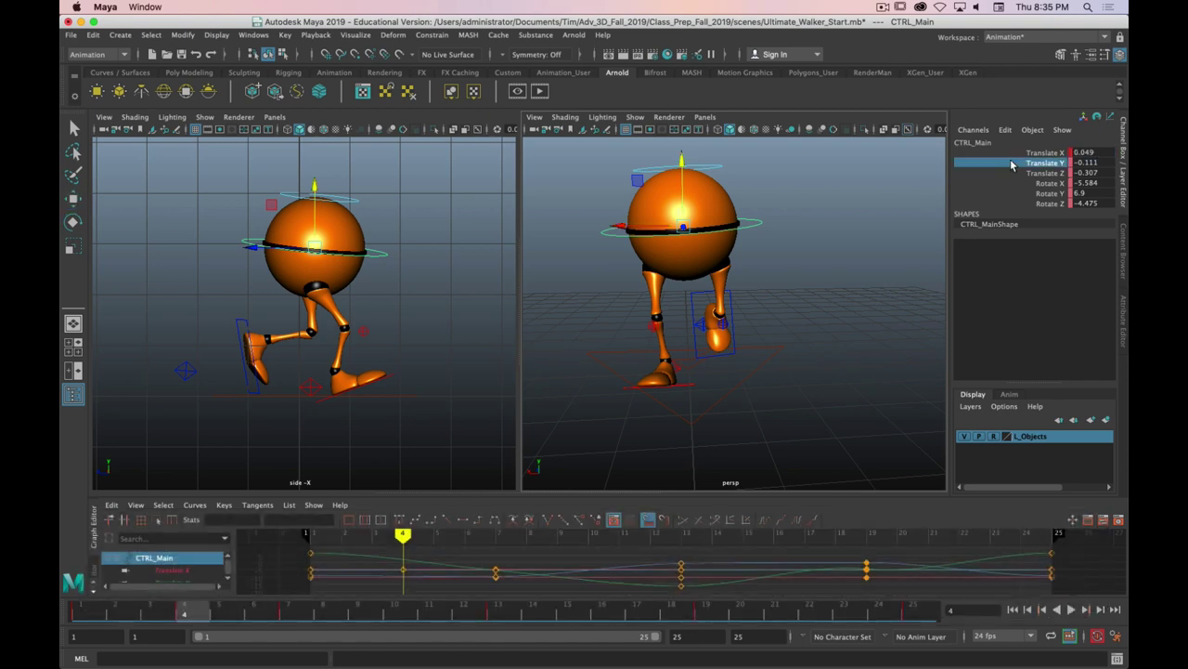
key(e)
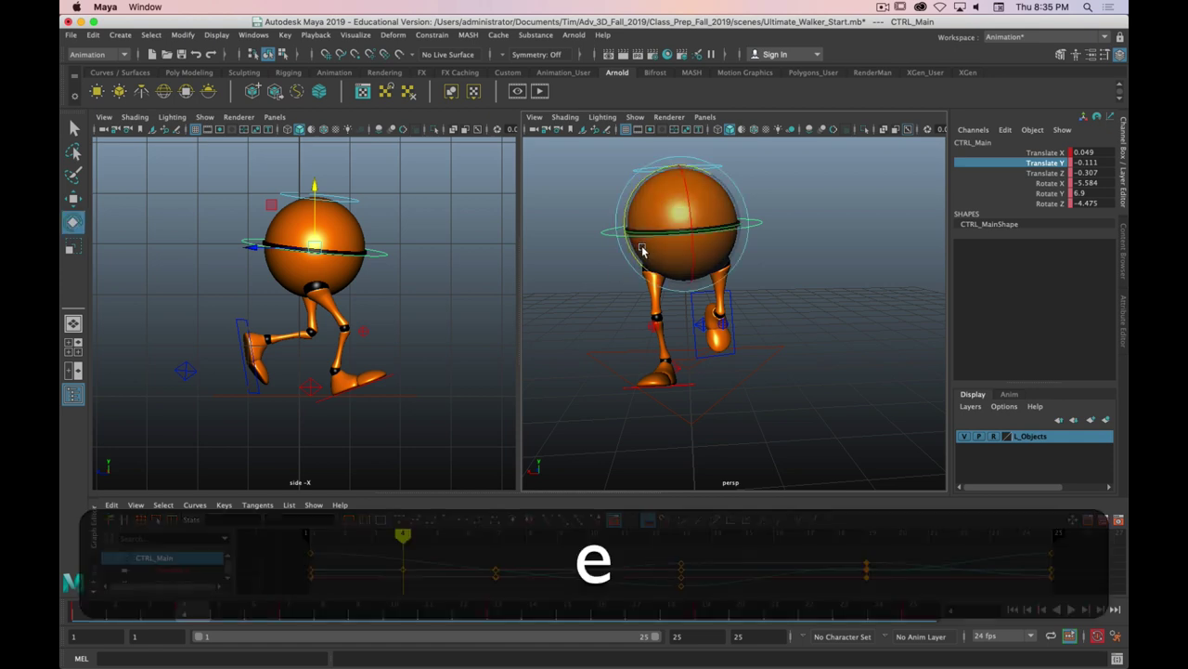
drag(647, 201, 628, 197)
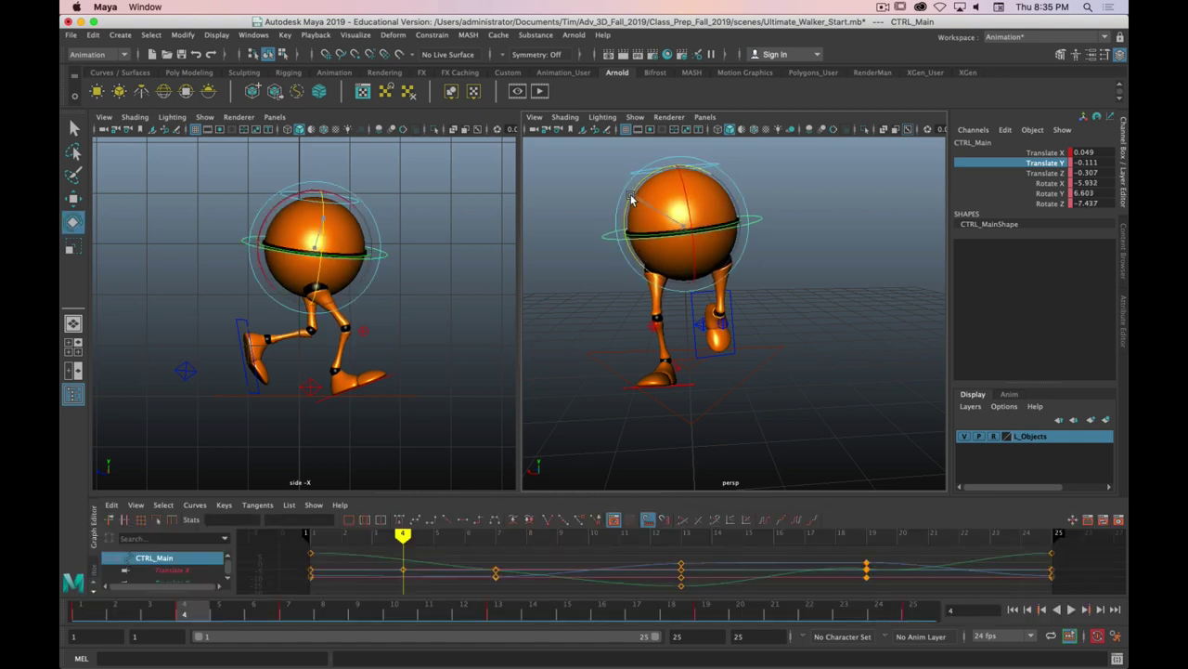
- Plant the right foot flat at frame 4 by setting the right heel control's Foot Roll to 0
alt+drag(400, 392, 448, 411)
drag(327, 384, 372, 462)
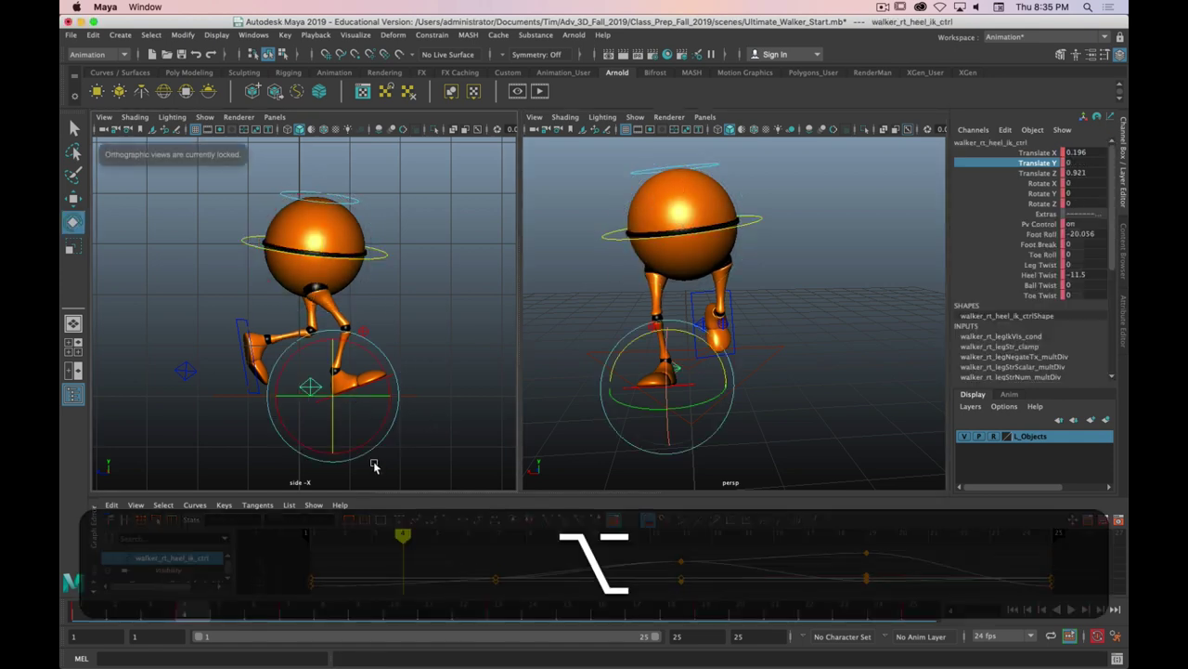
click(1093, 234)
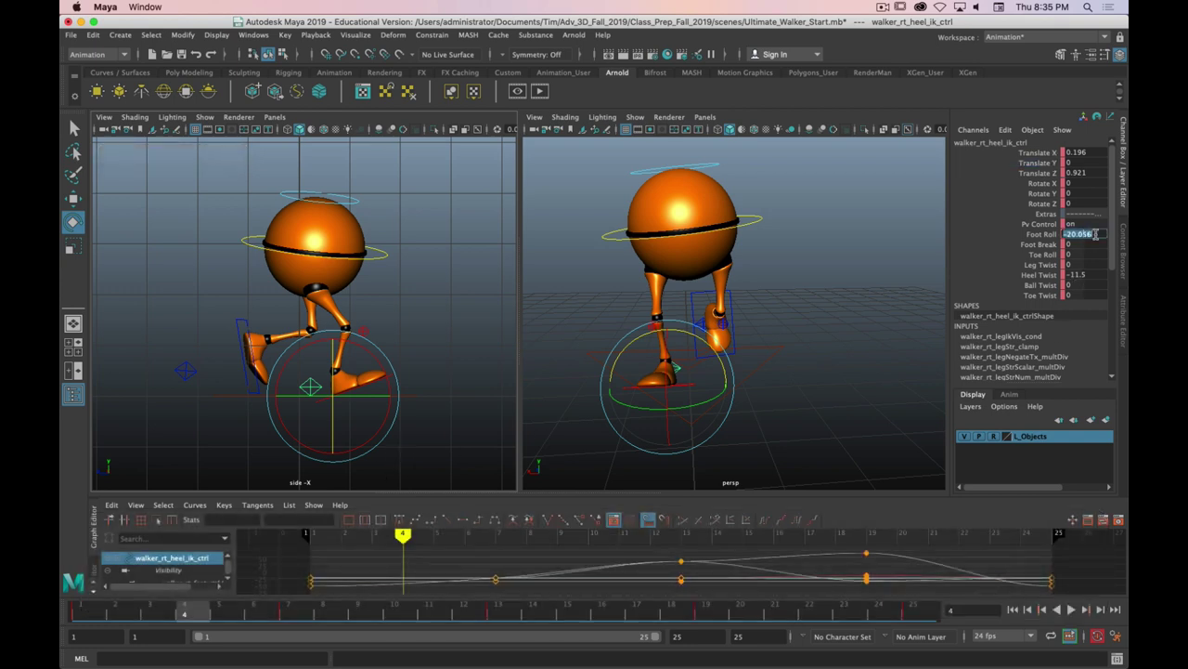
text(0)
key(Return)
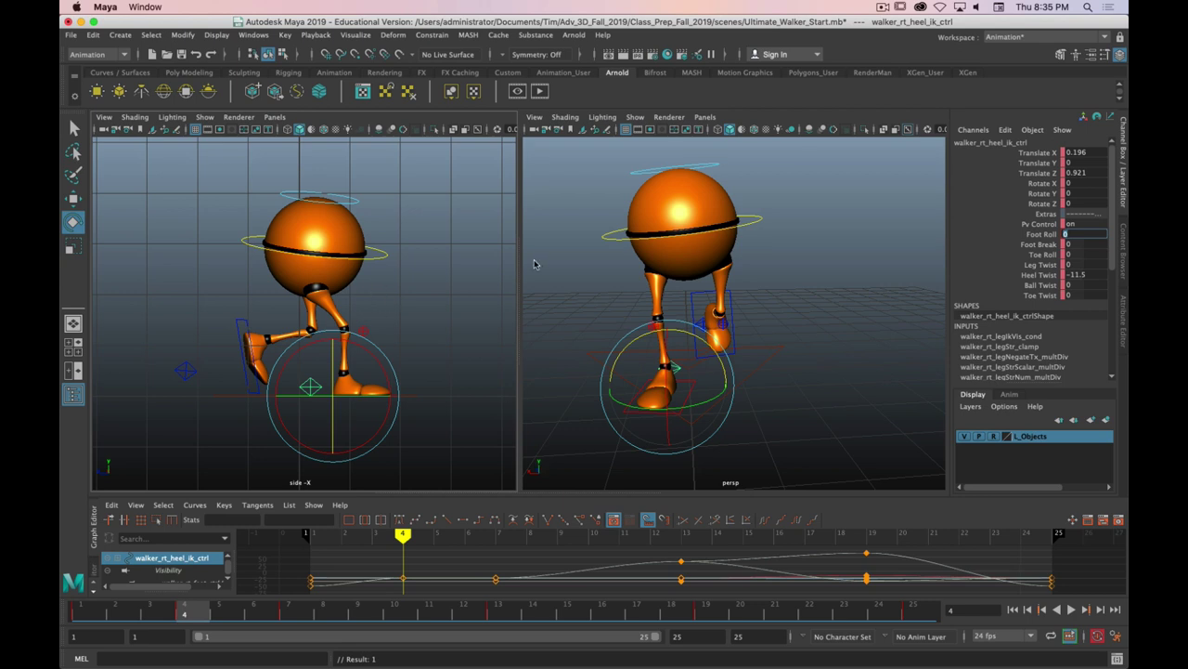
- Lower the main body control at frame 4 to about Translate Y -0.374 for the down position
click(620, 243)
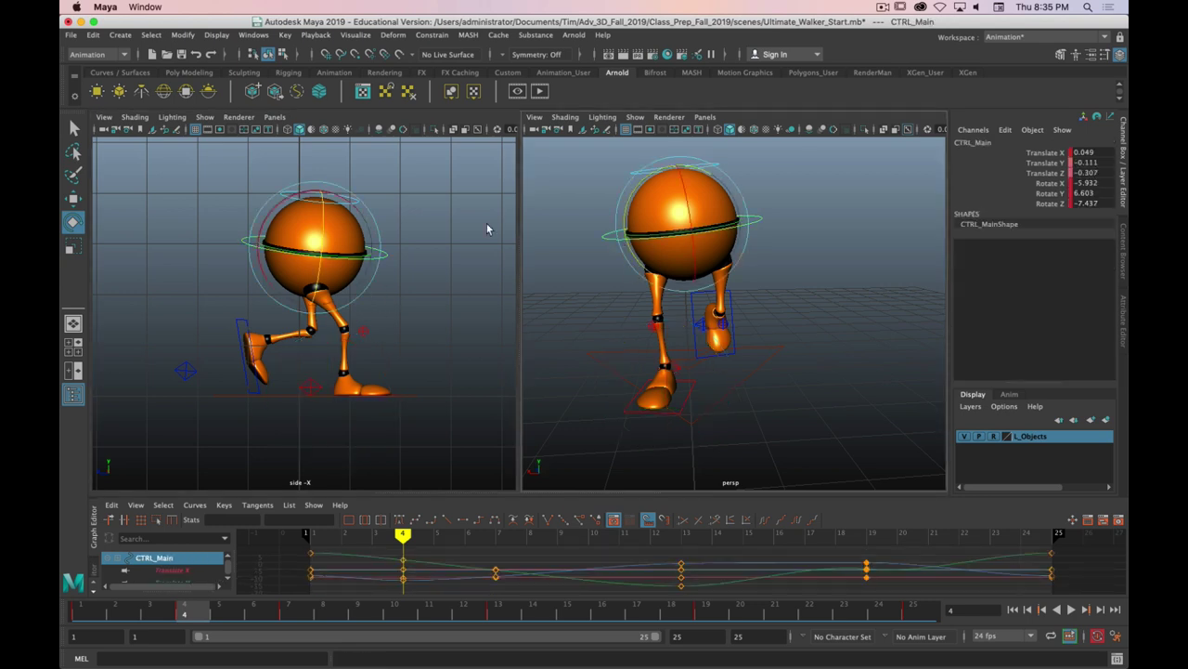
key(w)
drag(314, 185, 314, 199)
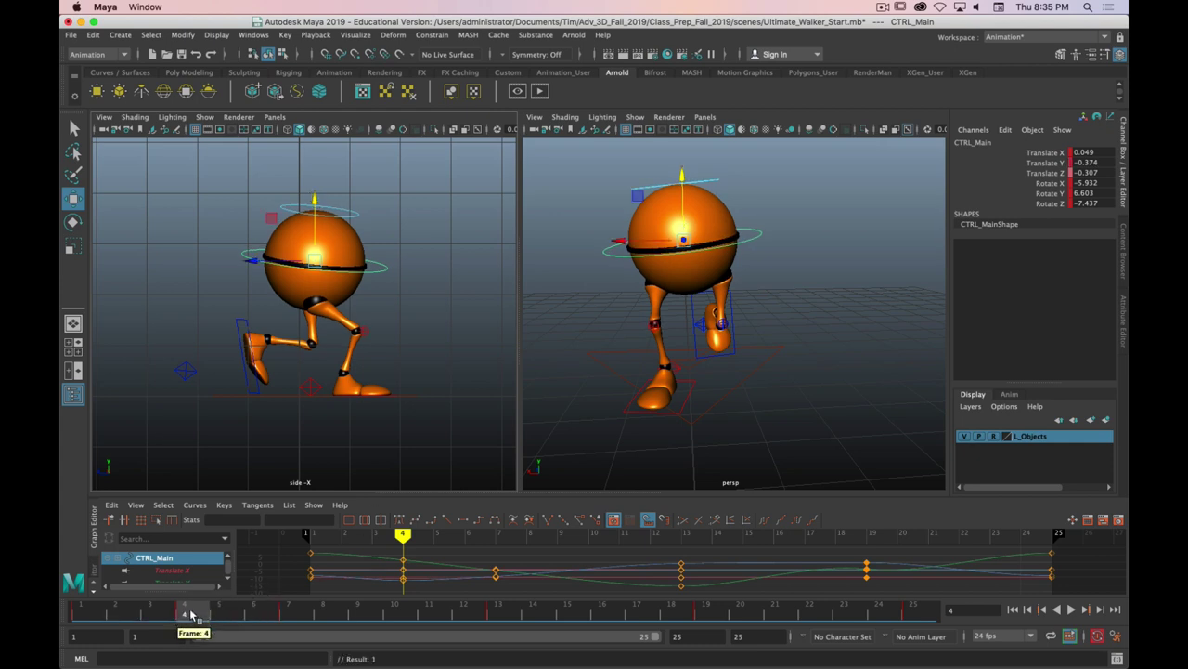
- Enable Stepped Preview for the animation on the timeline
mouse_move(191, 610)
mouse_down()
mouse_move(291, 615)
mouse_move(86, 618)
mouse_move(195, 610)
mouse_move(93, 616)
mouse_move(184, 617)
mouse_up()
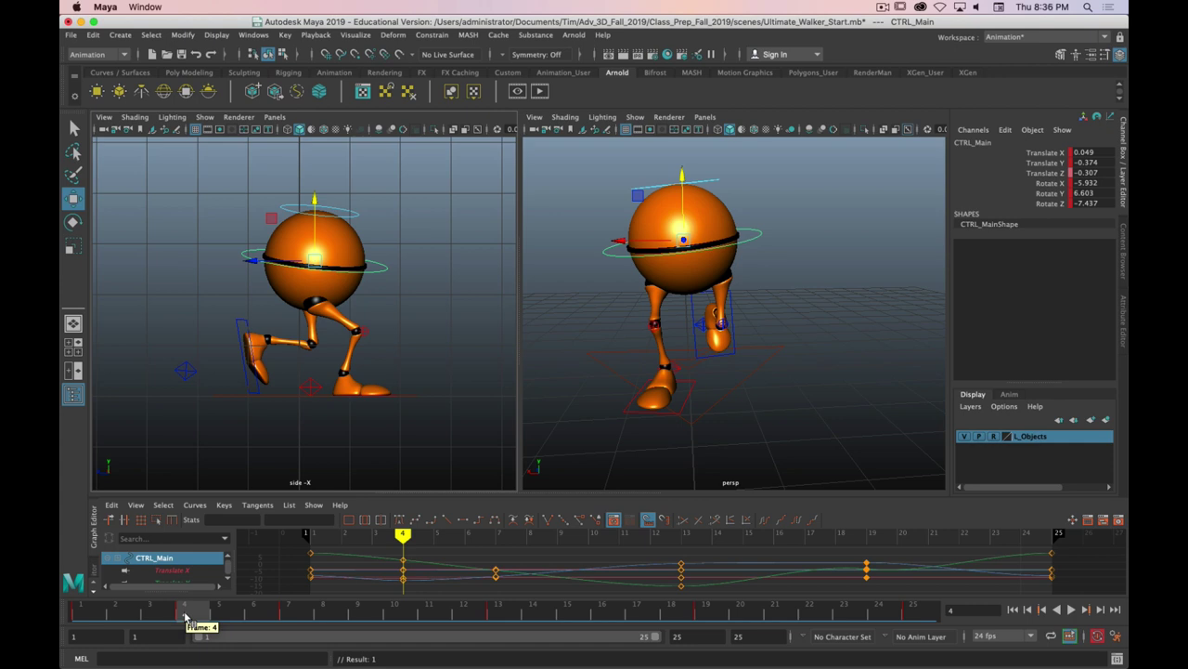
right_click(418, 612)
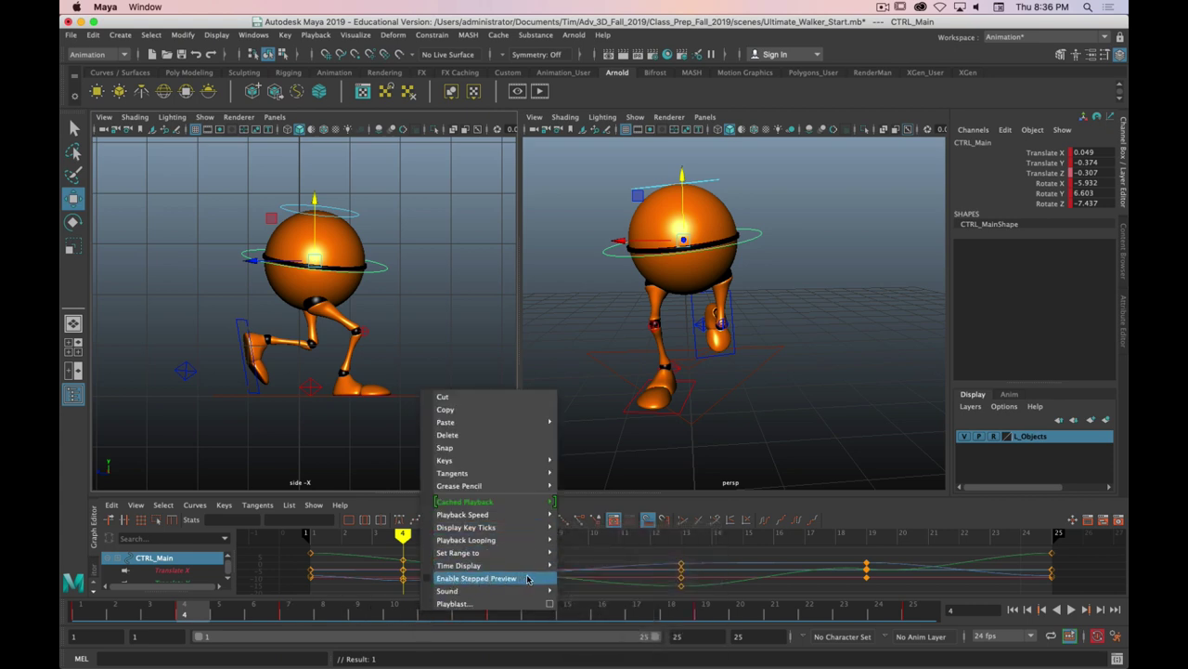
click(429, 578)
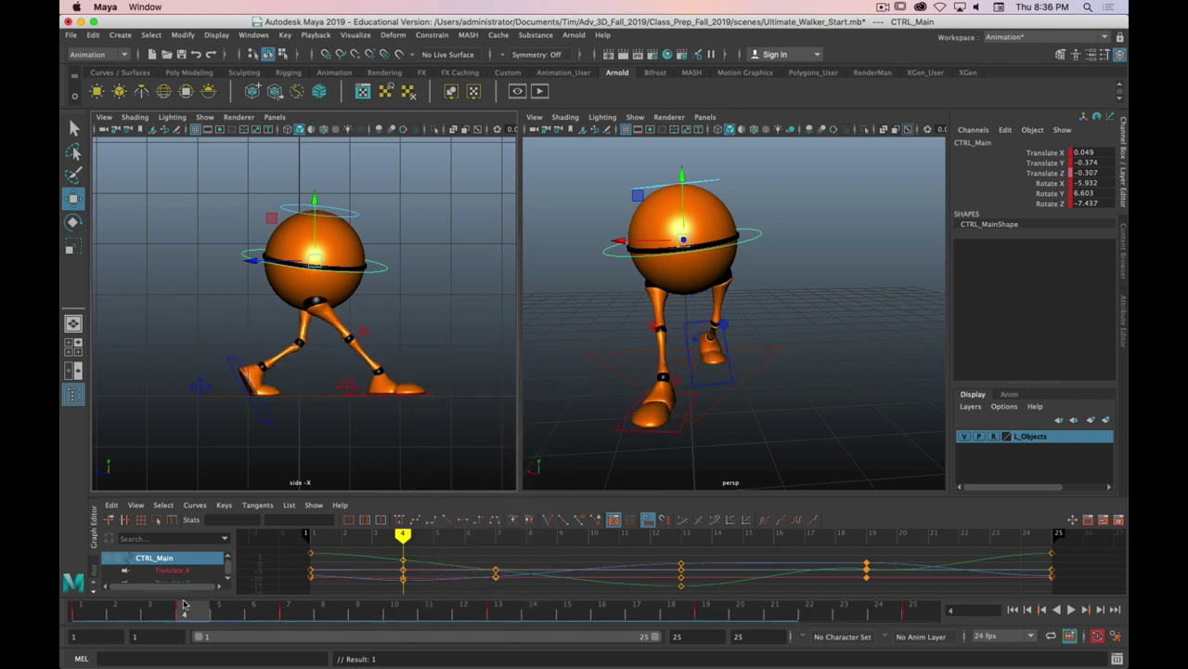
- Go to frame 4, disable the stepped preview so the poses interpolate, and show the Animation shelf
drag(119, 610, 184, 613)
right_click(344, 611)
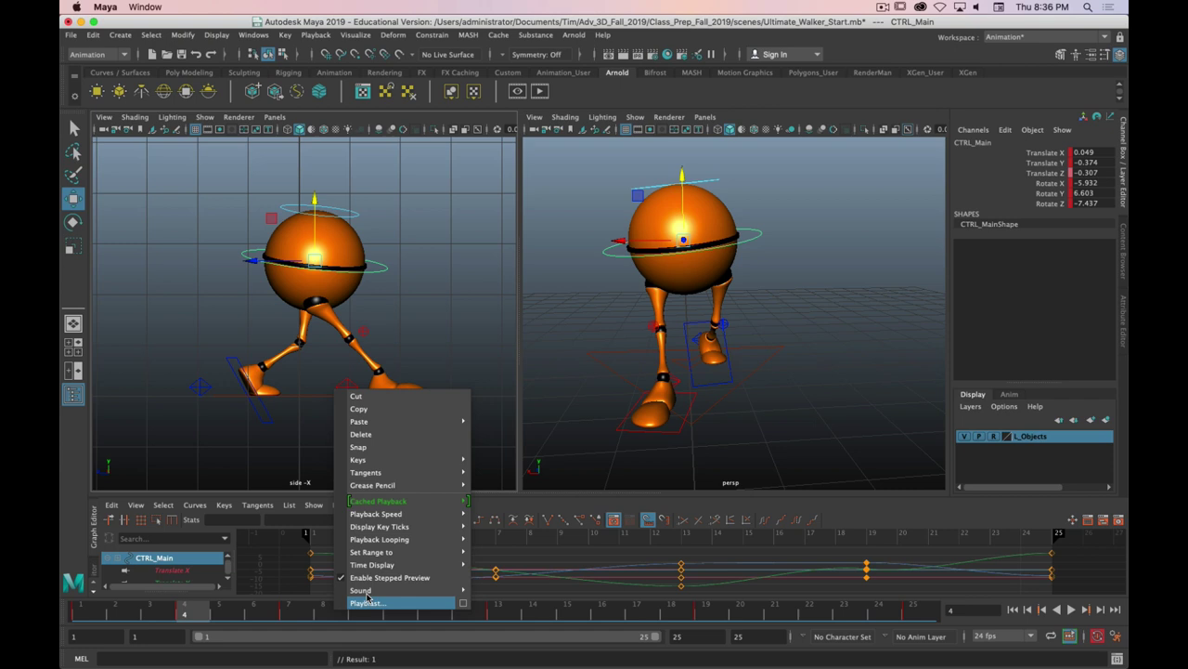
click(345, 576)
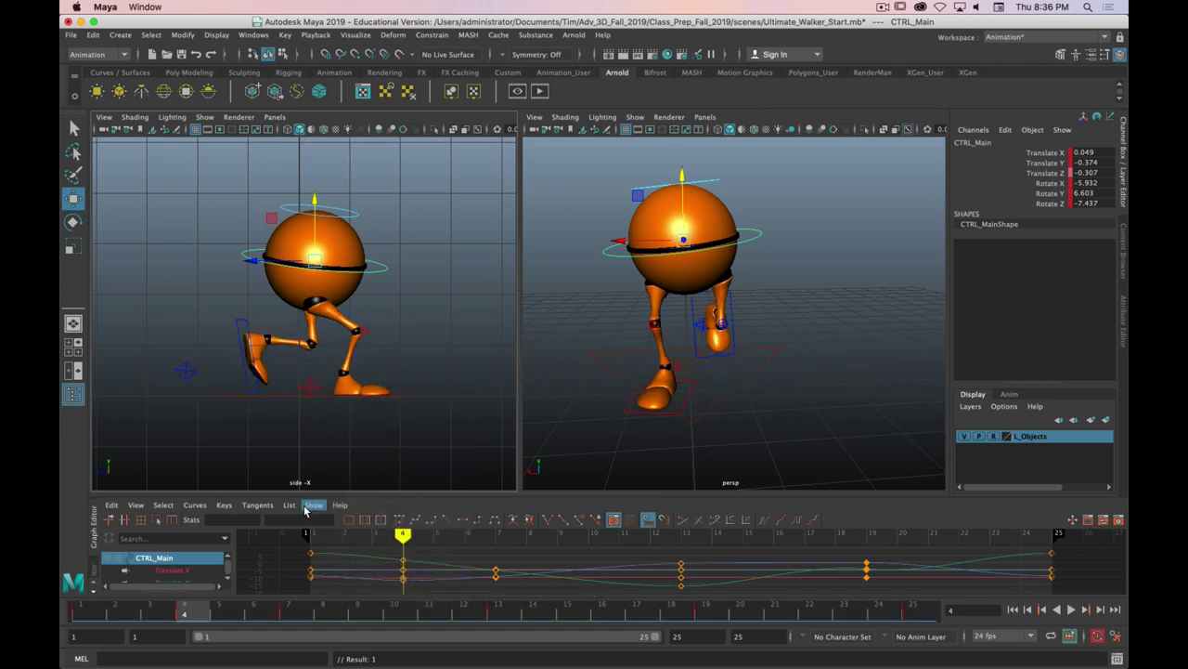
click(329, 74)
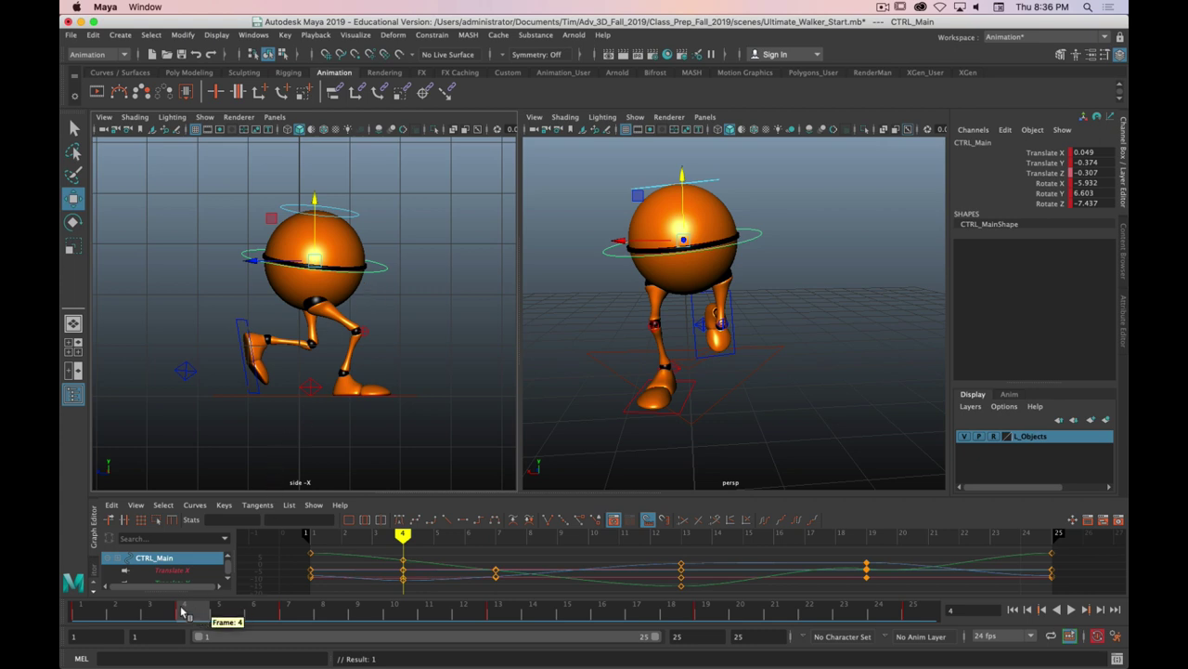
- Play the walk cycle from frame 1 to review the interpolated motion, and return to frame 4
click(87, 613)
key(alt+v)
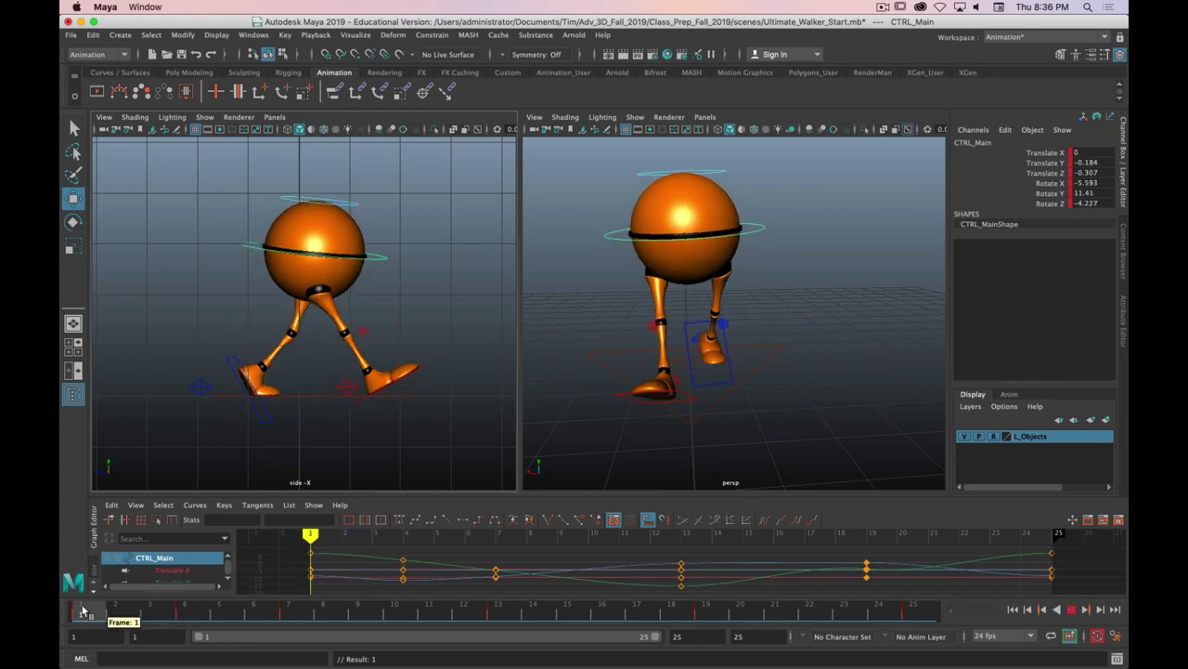
drag(167, 614, 193, 615)
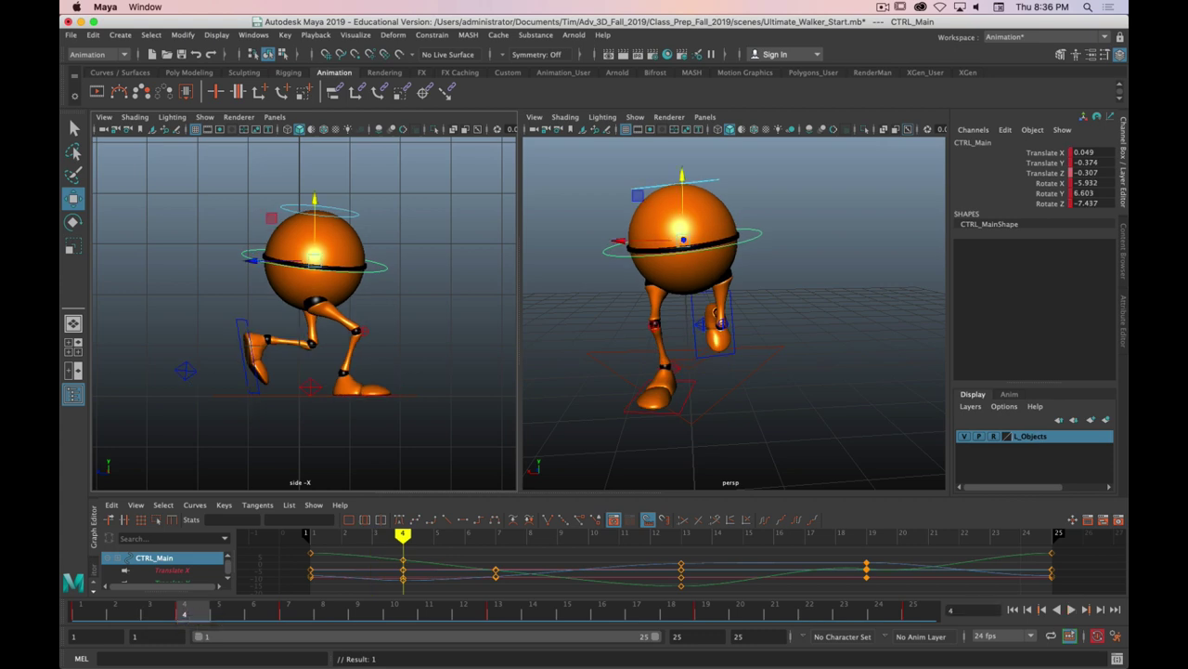
key(super+Tab)
key(super+Tab)
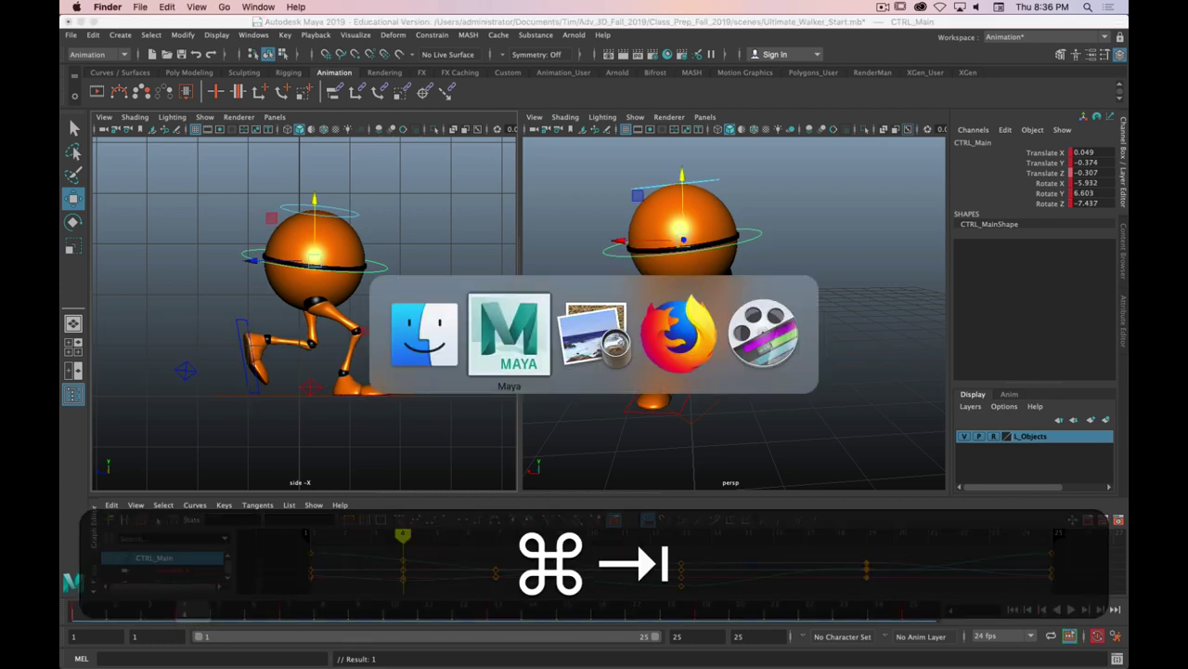
key(super+Tab)
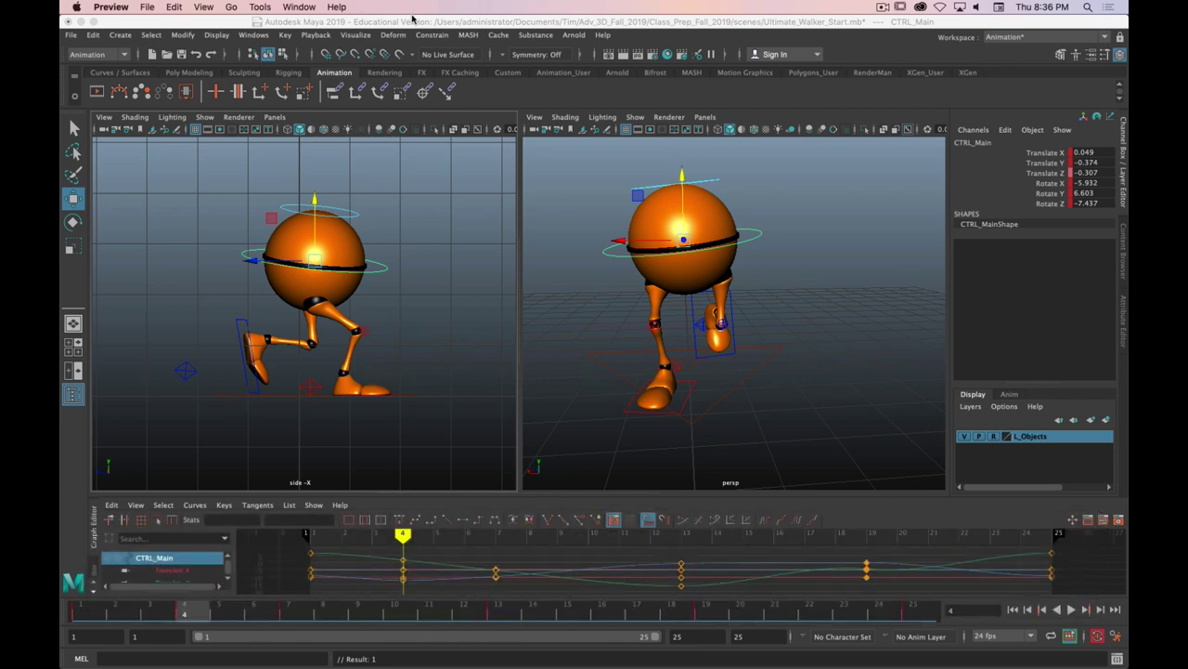
click(411, 20)
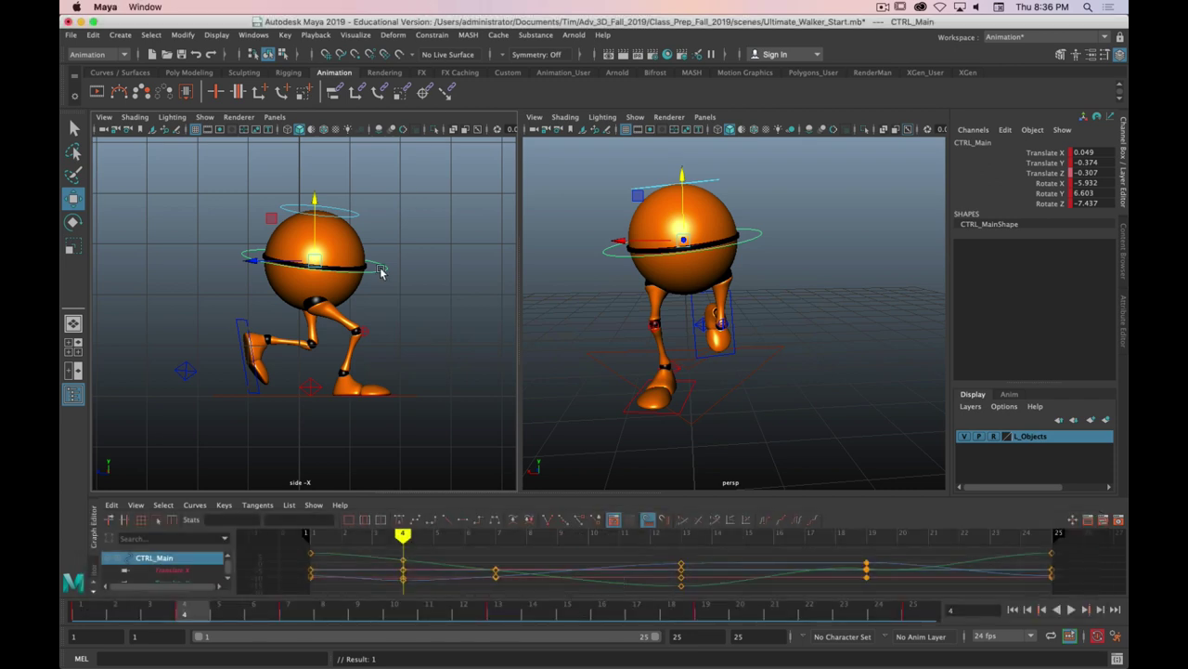
- Slide the right heel control slightly forward at frame 4, to a Translate Z of about 1.071
click(313, 390)
drag(274, 395, 279, 397)
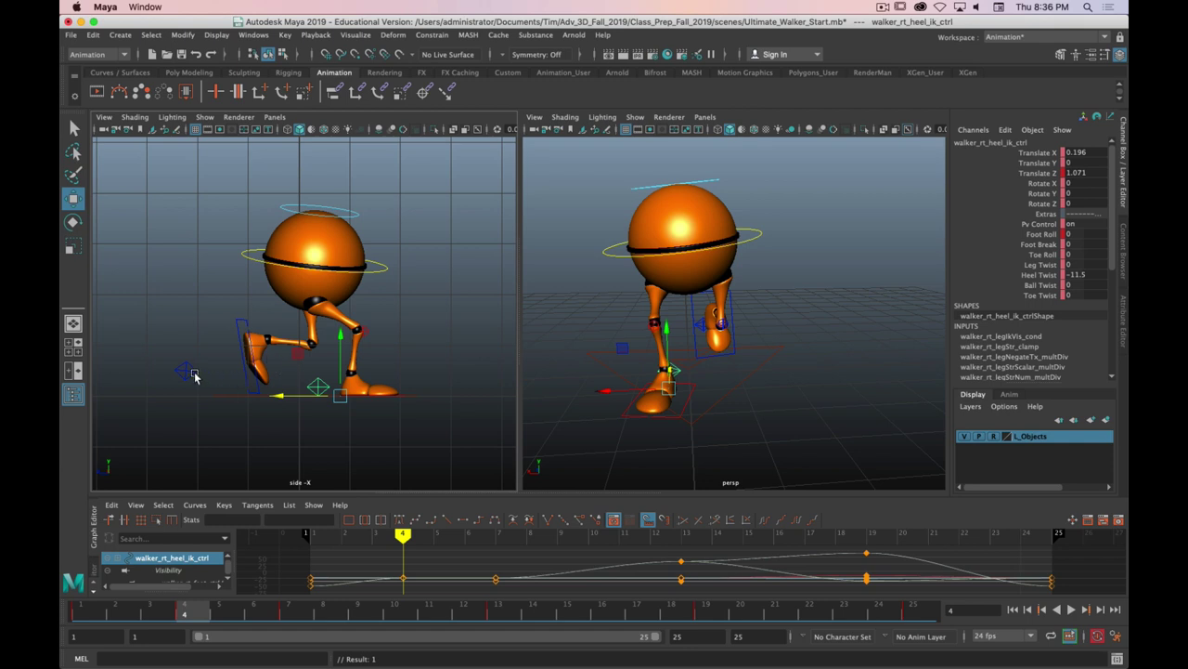
- Set the left heel control's Translate Y and Foot Break both to 0 at frame 4
click(191, 374)
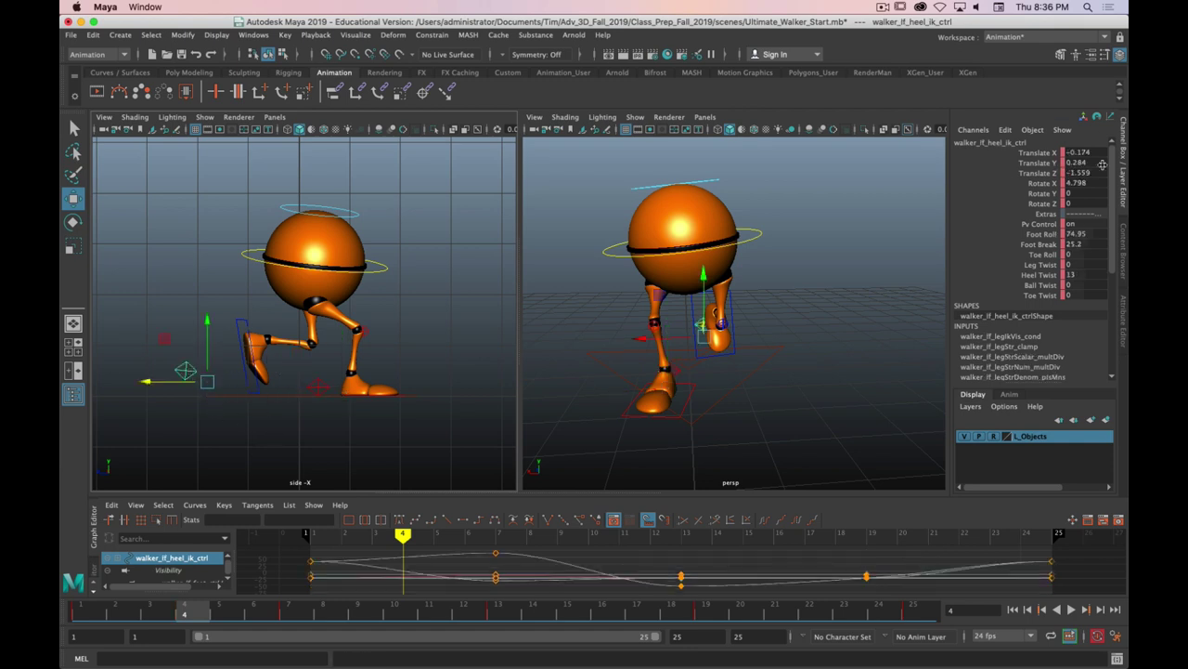
double_click(1084, 164)
text(0)
key(Return)
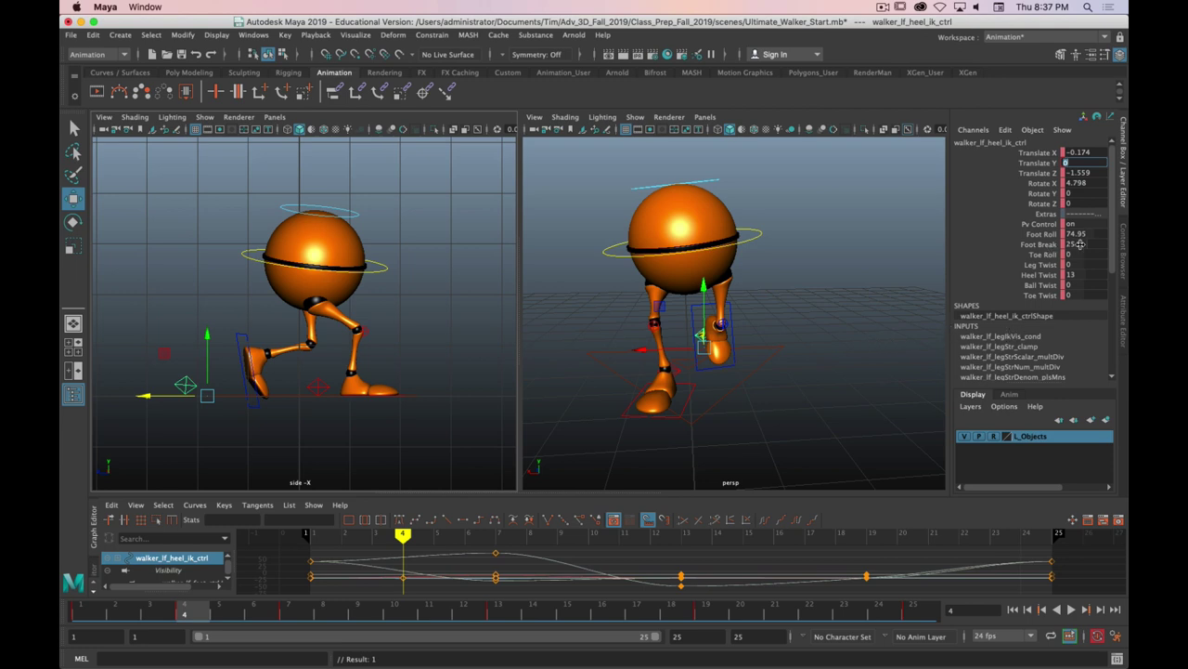
double_click(1080, 244)
text(0)
key(Return)
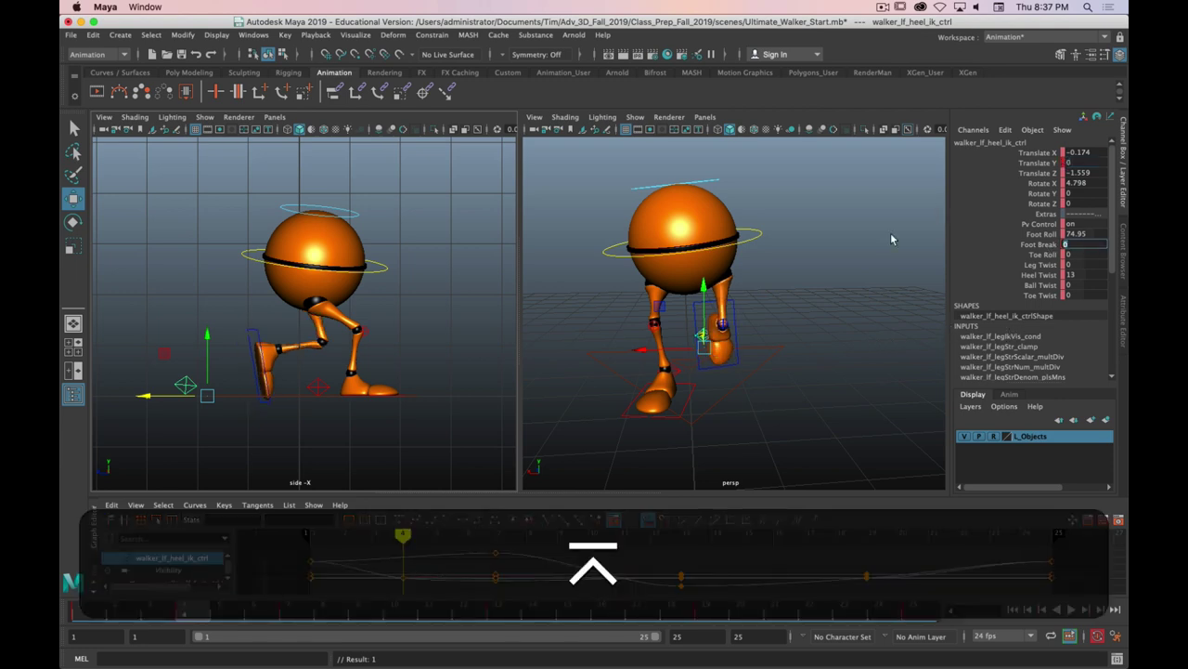
- Slide the left heel control back to Translate Z about -2.337 and raise its Foot Roll to about 93.35
drag(144, 396, 115, 398)
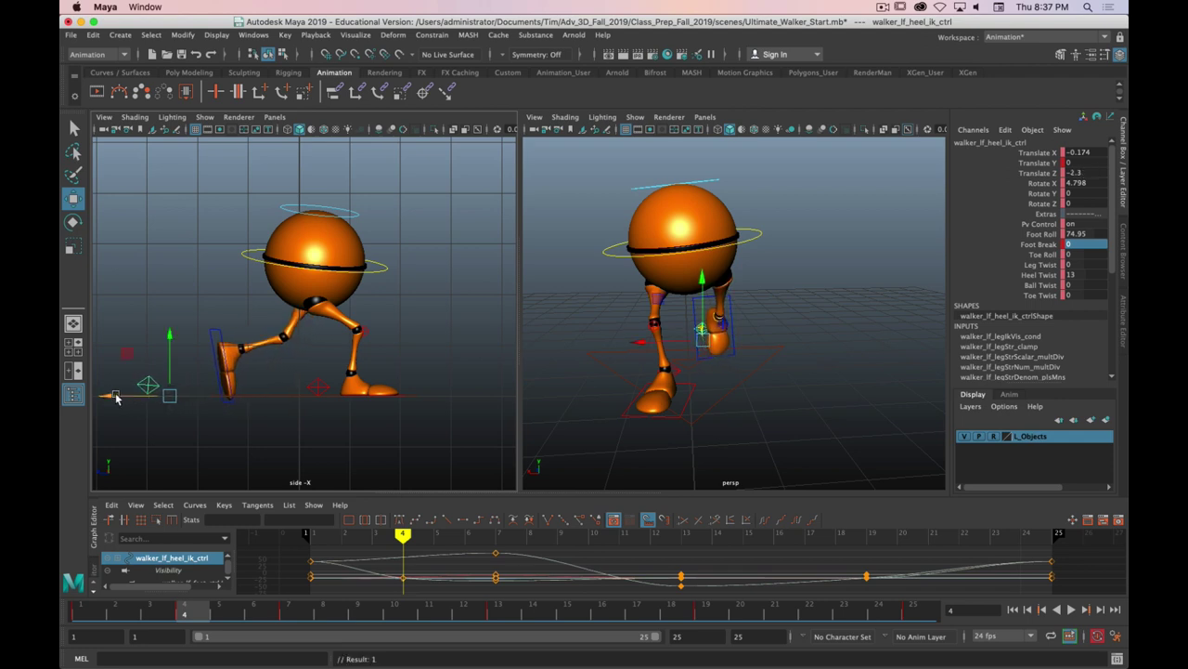
click(1039, 235)
middle_drag(847, 295, 936, 286)
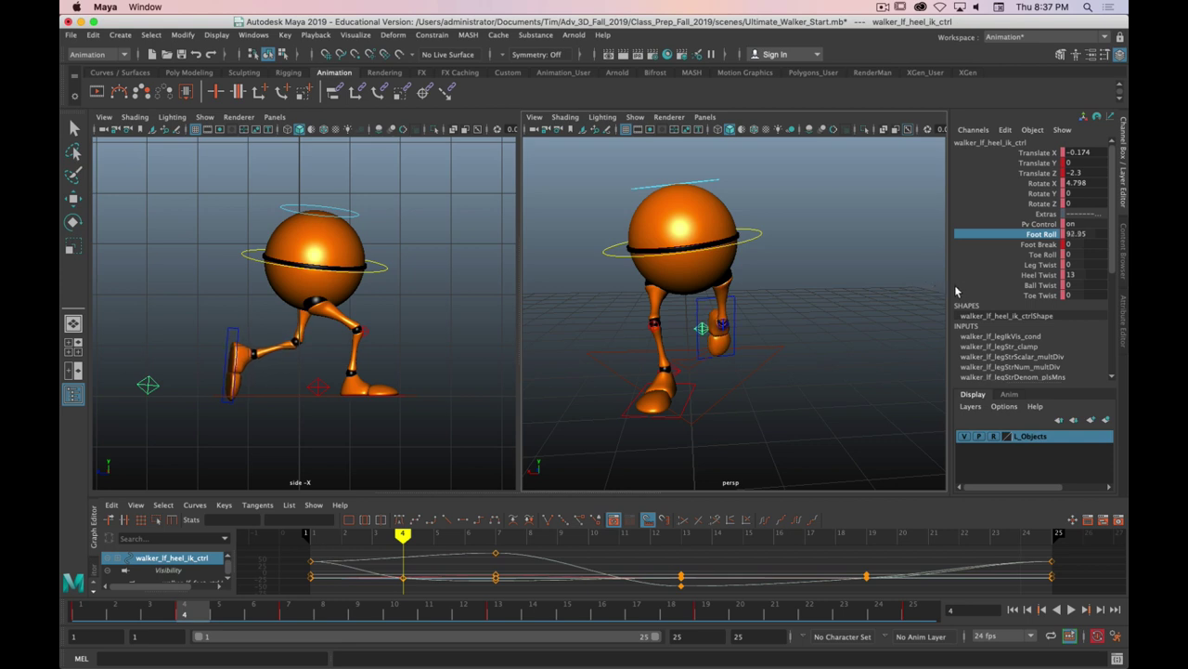
middle_drag(961, 291, 961, 290)
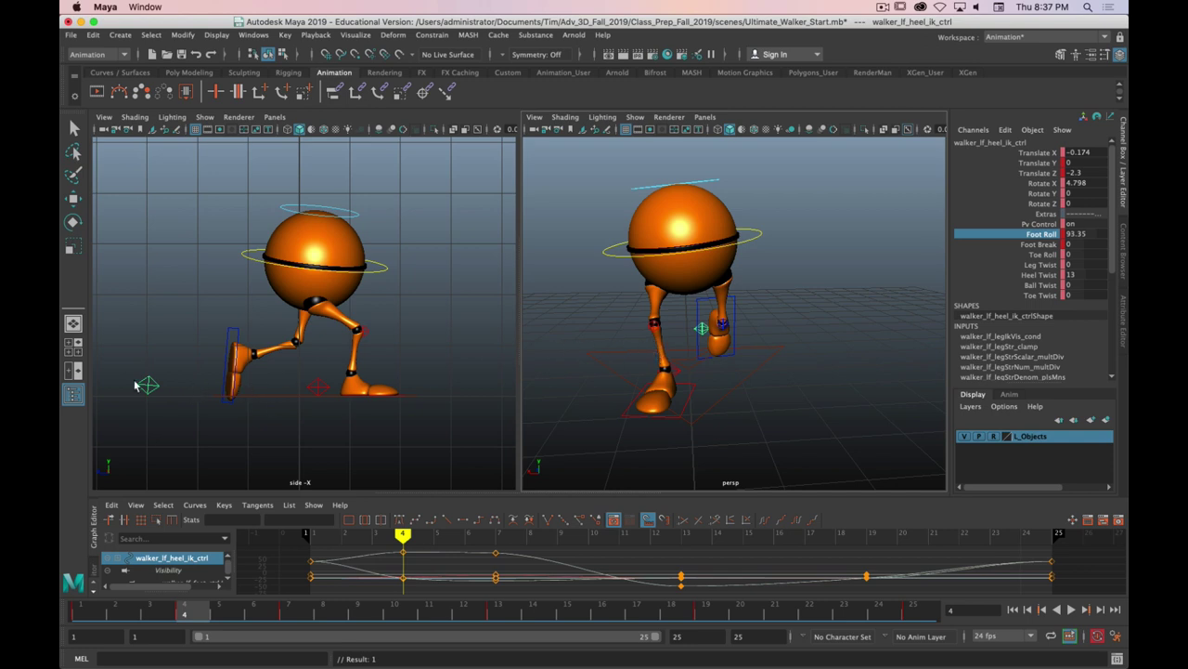
key(w)
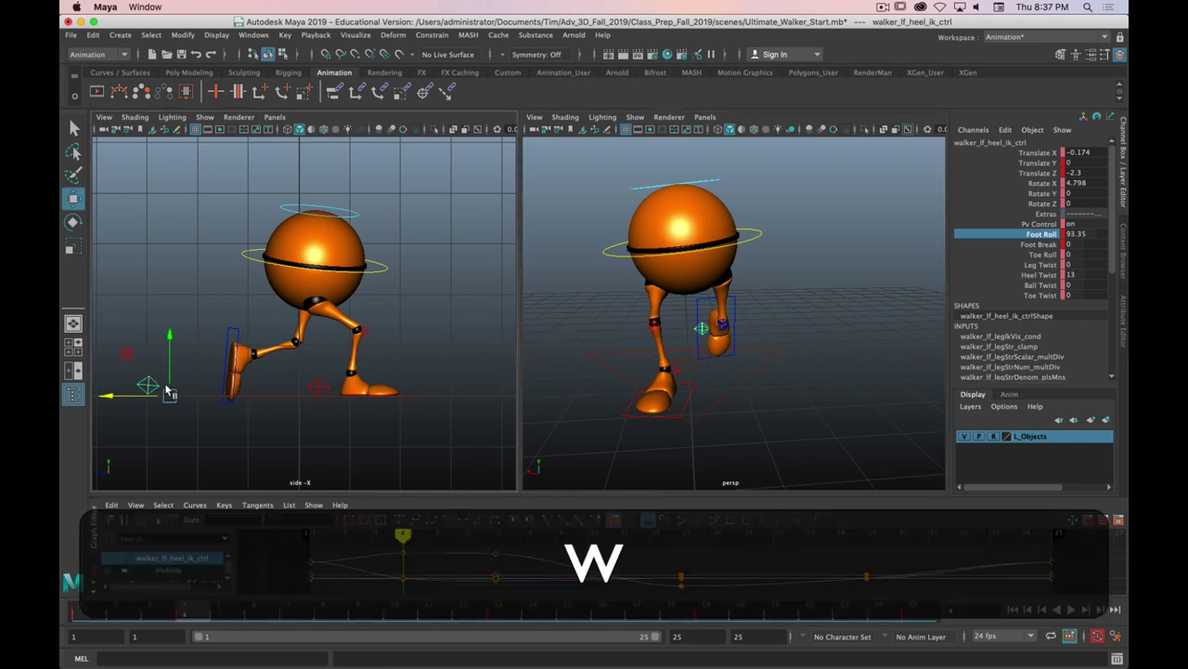
drag(112, 394, 104, 397)
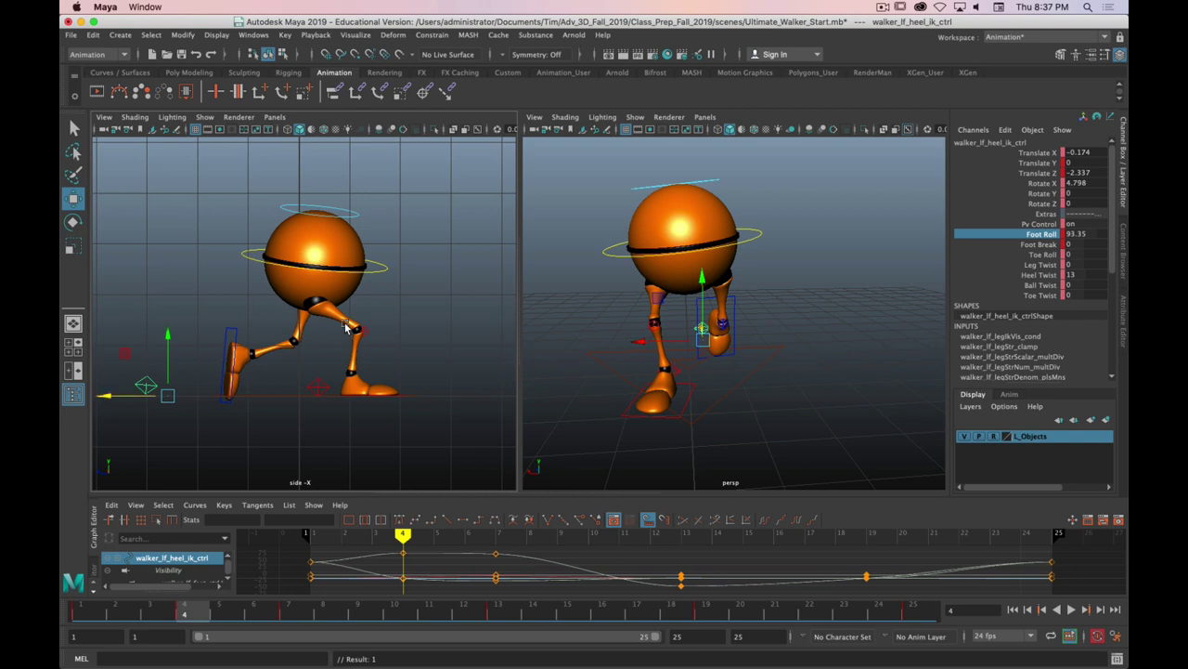
- Rotate the main body control to a Rotate Y of about 14.085 at frame 4 and key its rotation
click(370, 277)
click(372, 278)
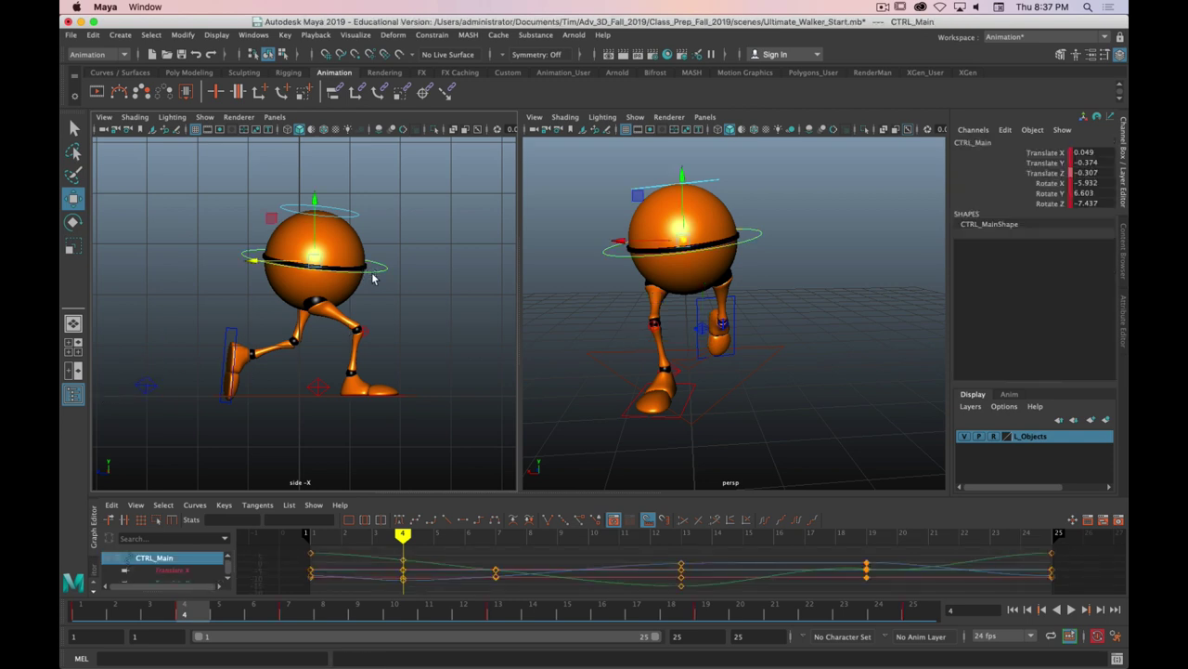
key(e)
drag(349, 275, 348, 273)
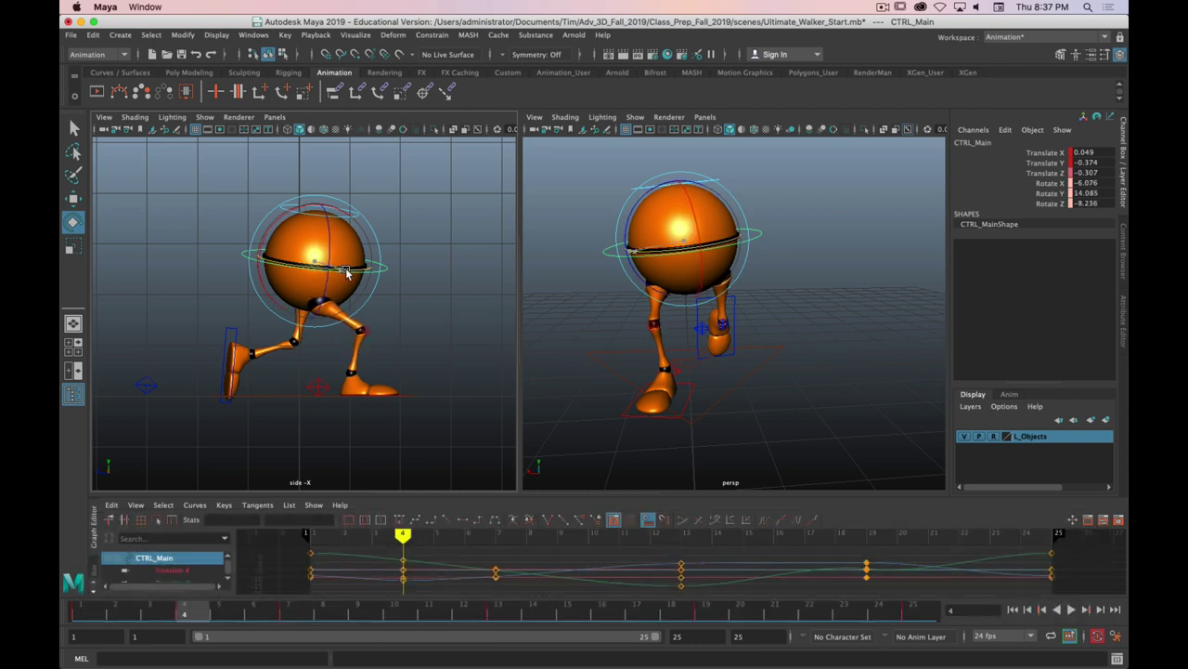
key(shift+e)
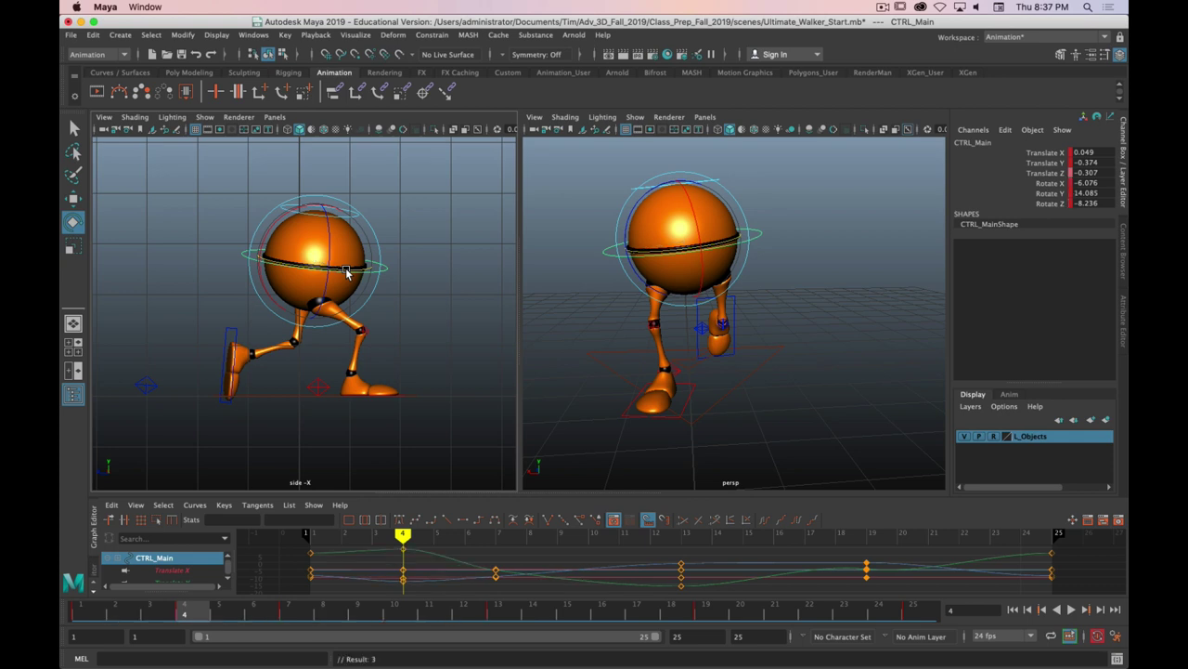
- Enlarge the Graph Editor, select all of the walker's controls and key them at frame 4
alt+drag(703, 406, 783, 411)
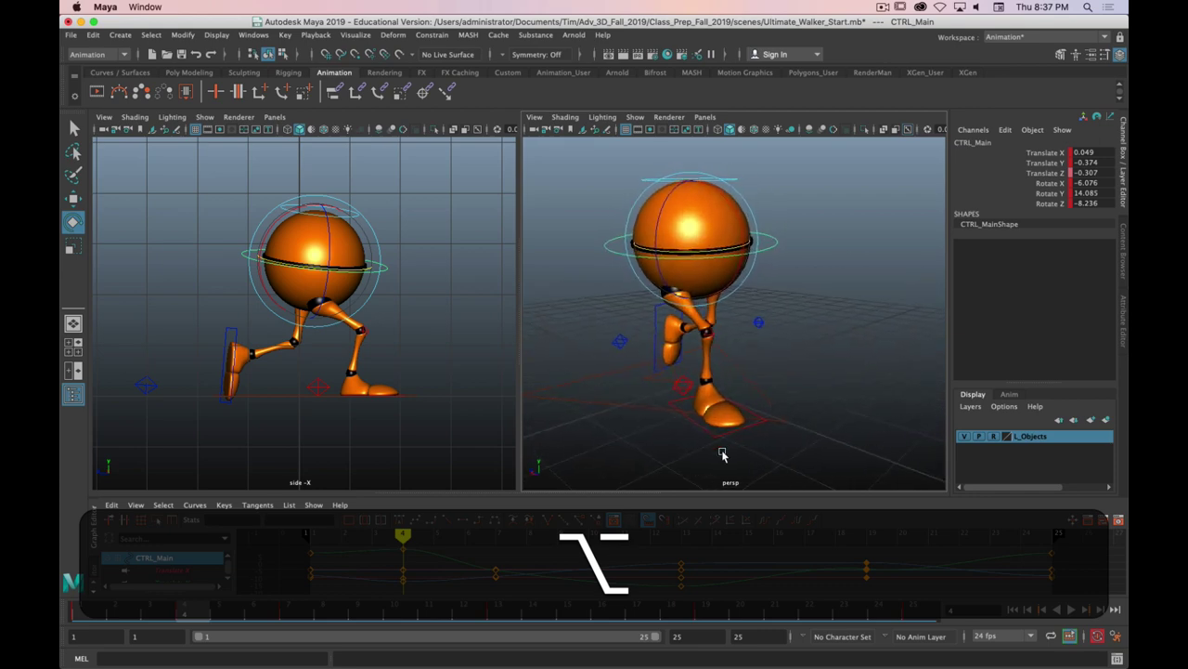
drag(872, 495, 865, 442)
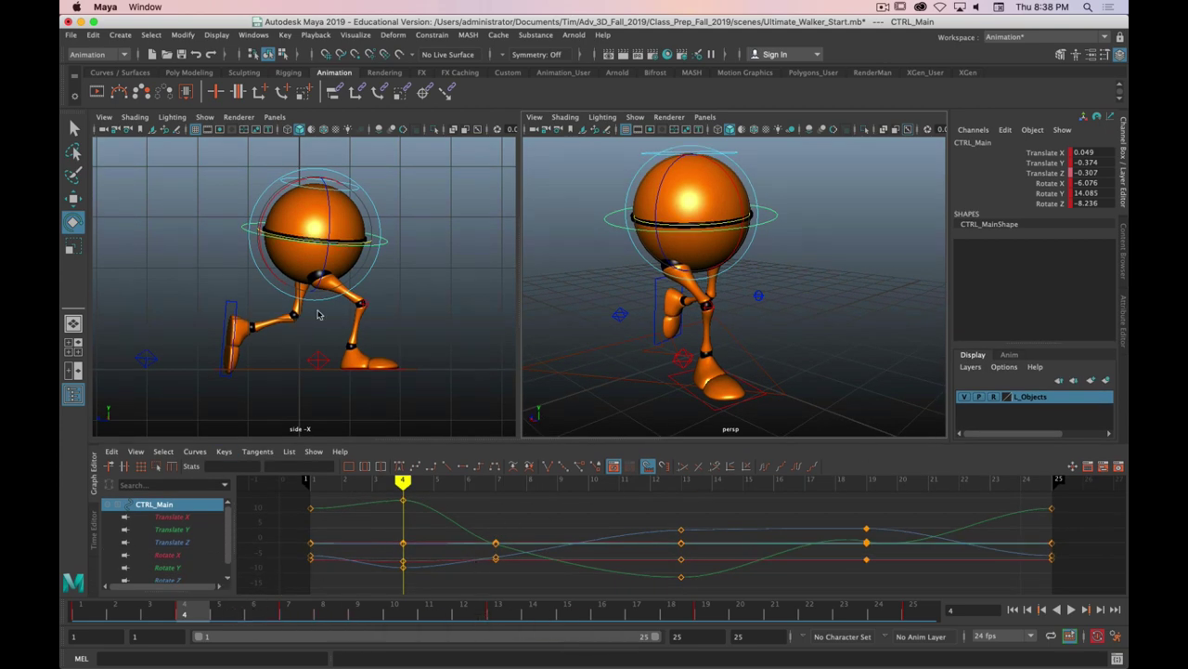
key(s)
drag(436, 175, 374, 294)
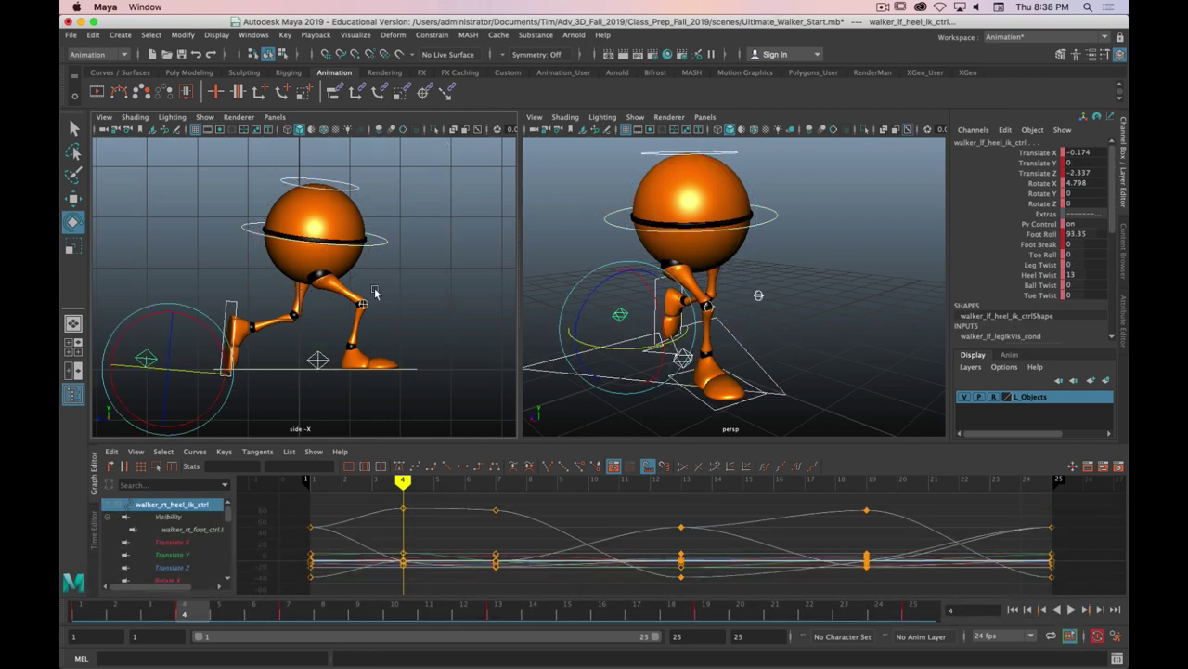
scroll(394, 299, down, 4)
key(s)
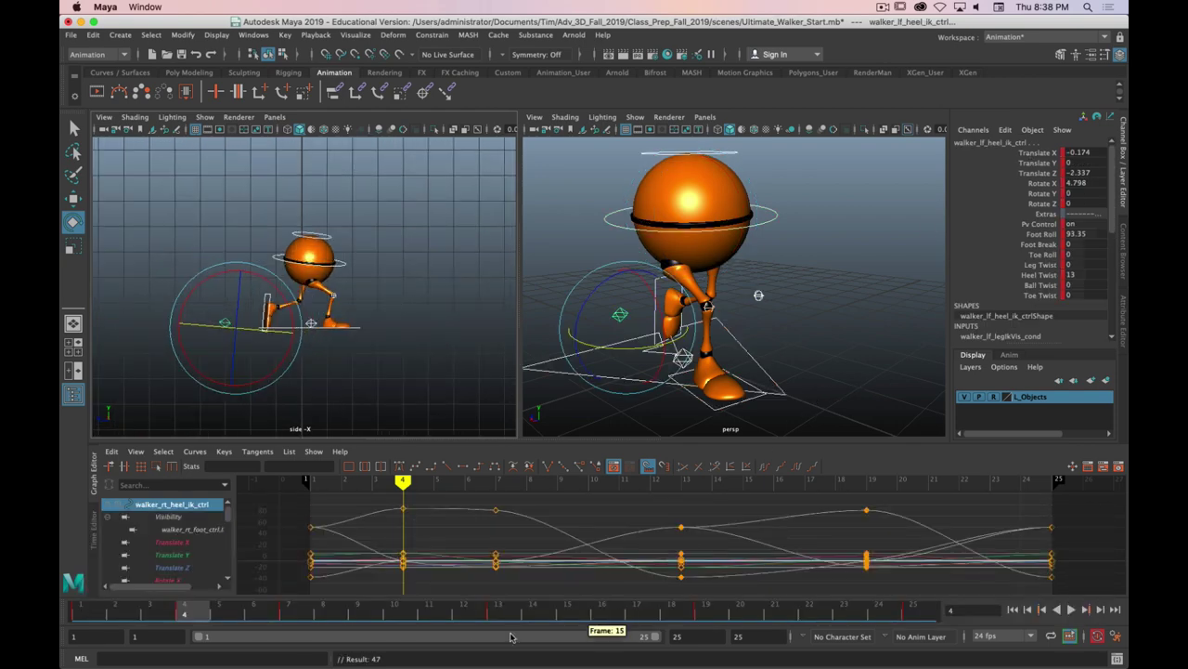
click(596, 612)
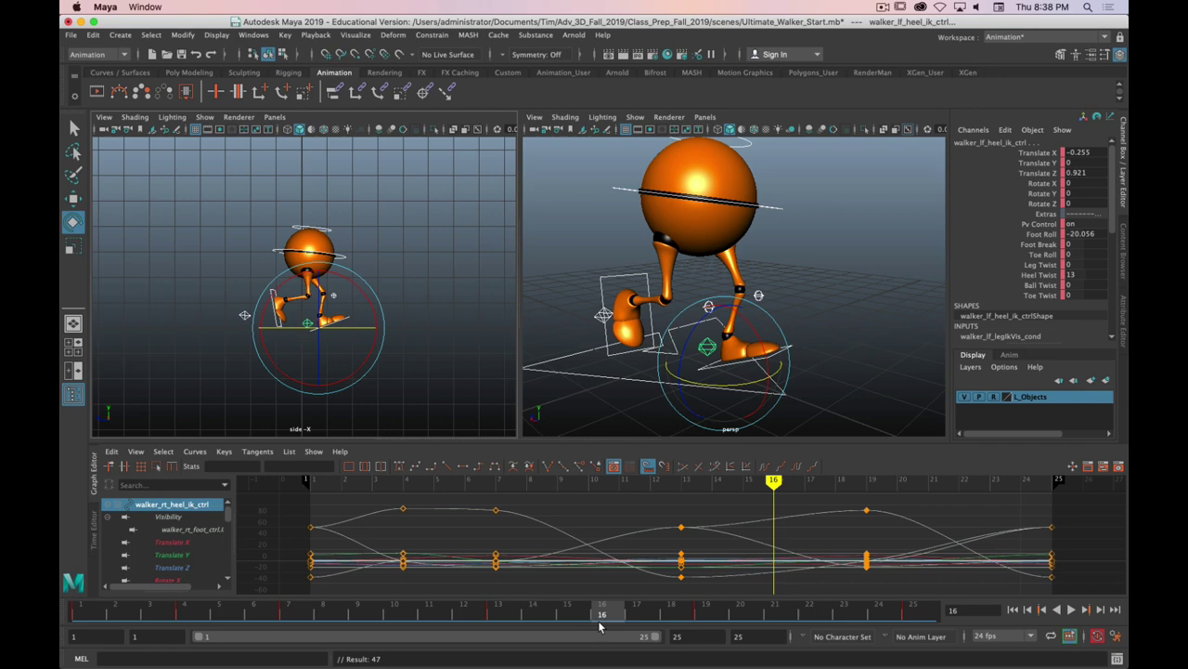
scroll(623, 321, down, 3)
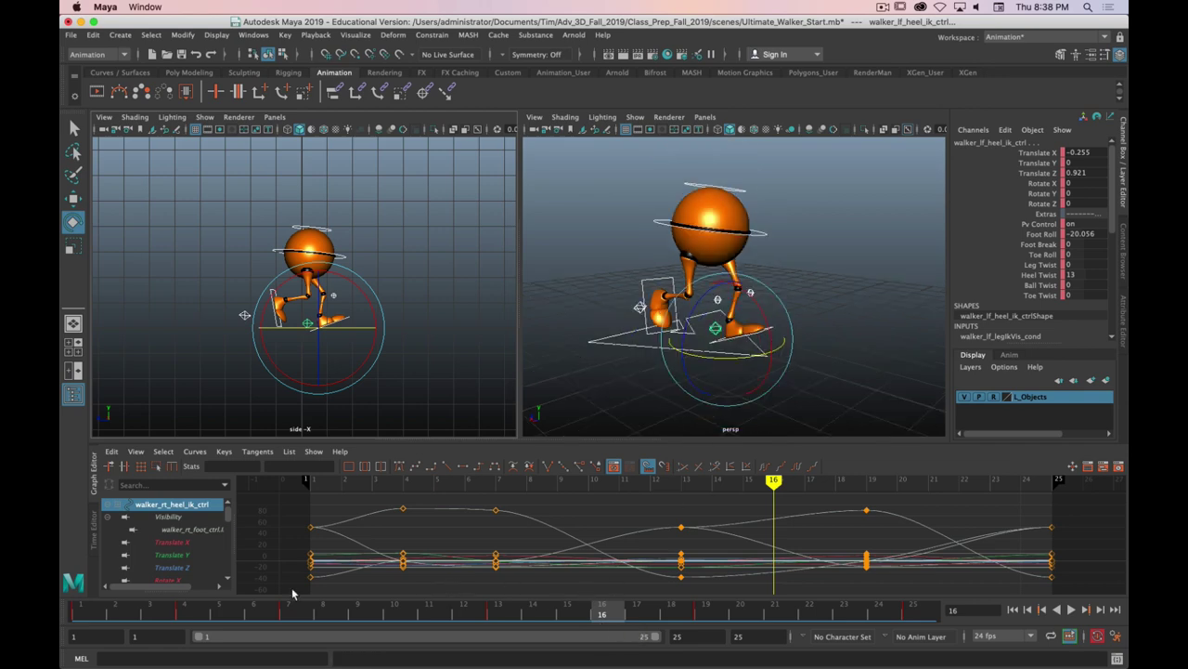
click(184, 614)
right_click(186, 615)
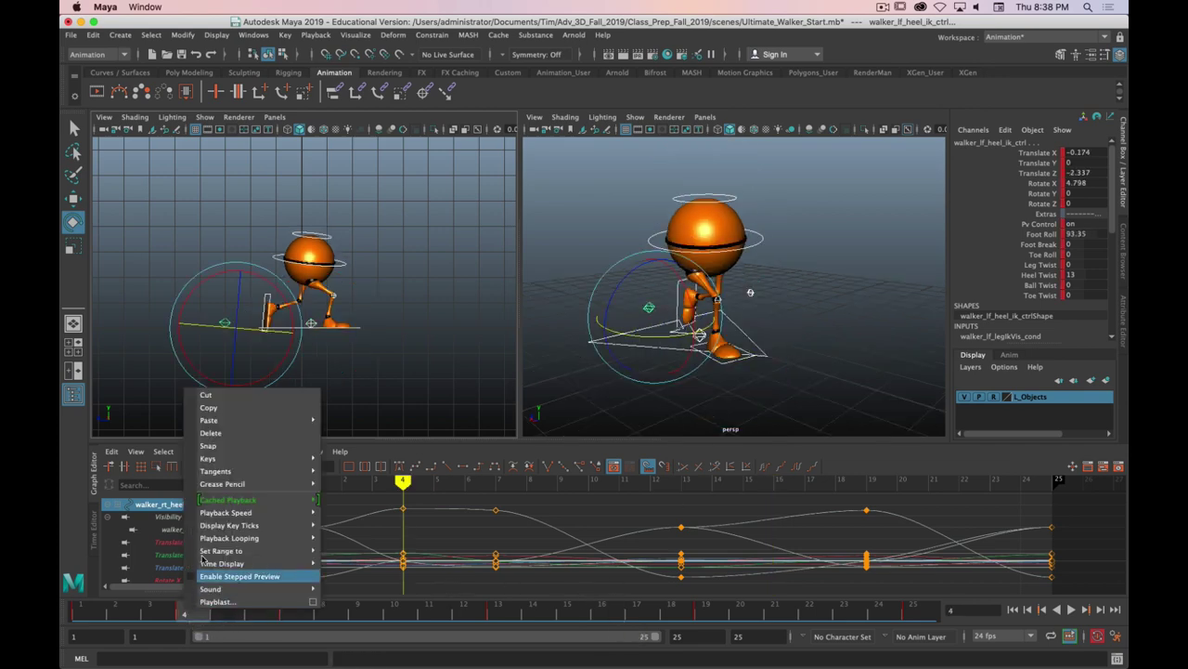
click(387, 584)
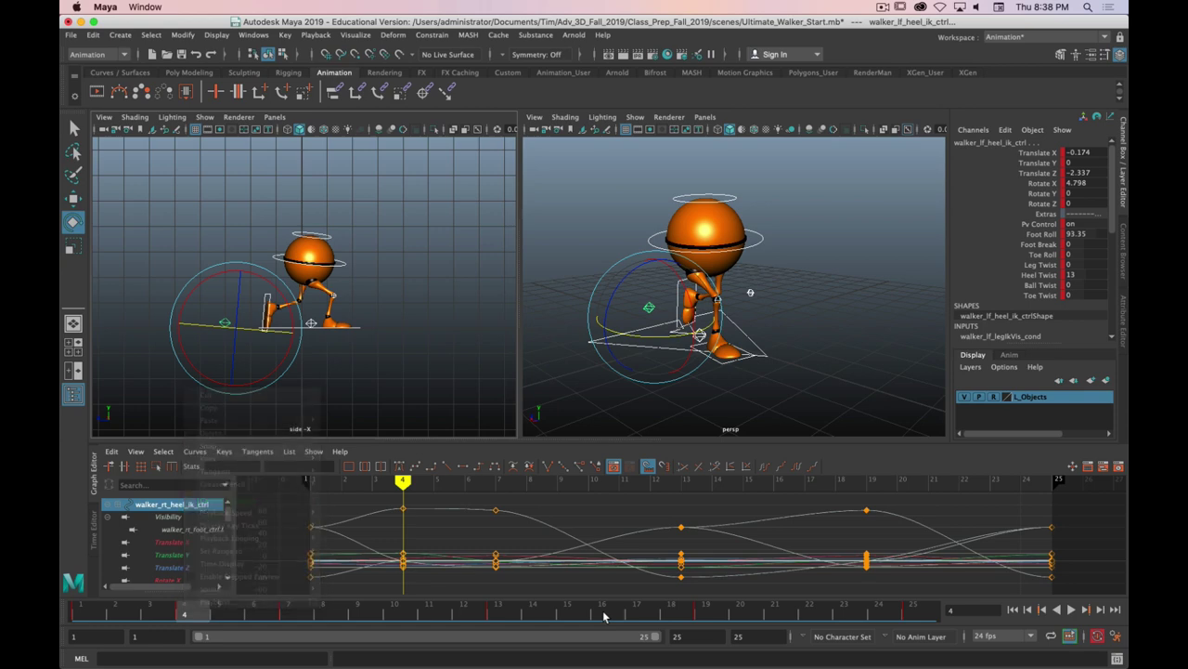
- Copy the main body control's keys from frame 4 and paste them at frame 16
click(380, 298)
click(347, 266)
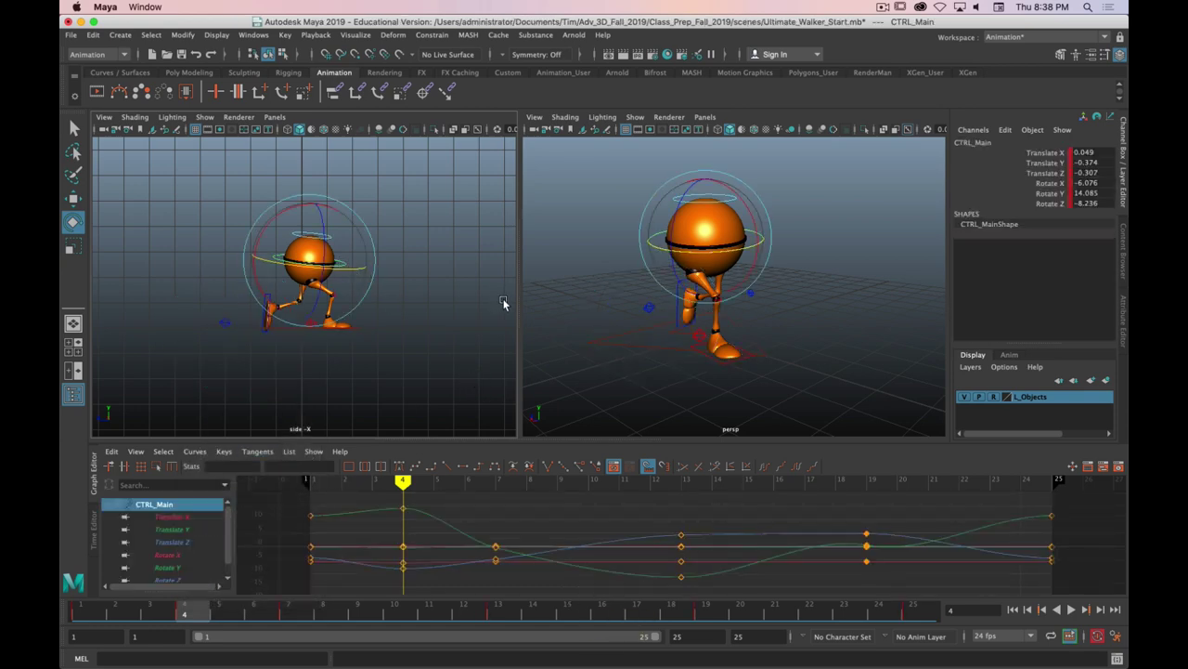
key(w)
right_click(192, 614)
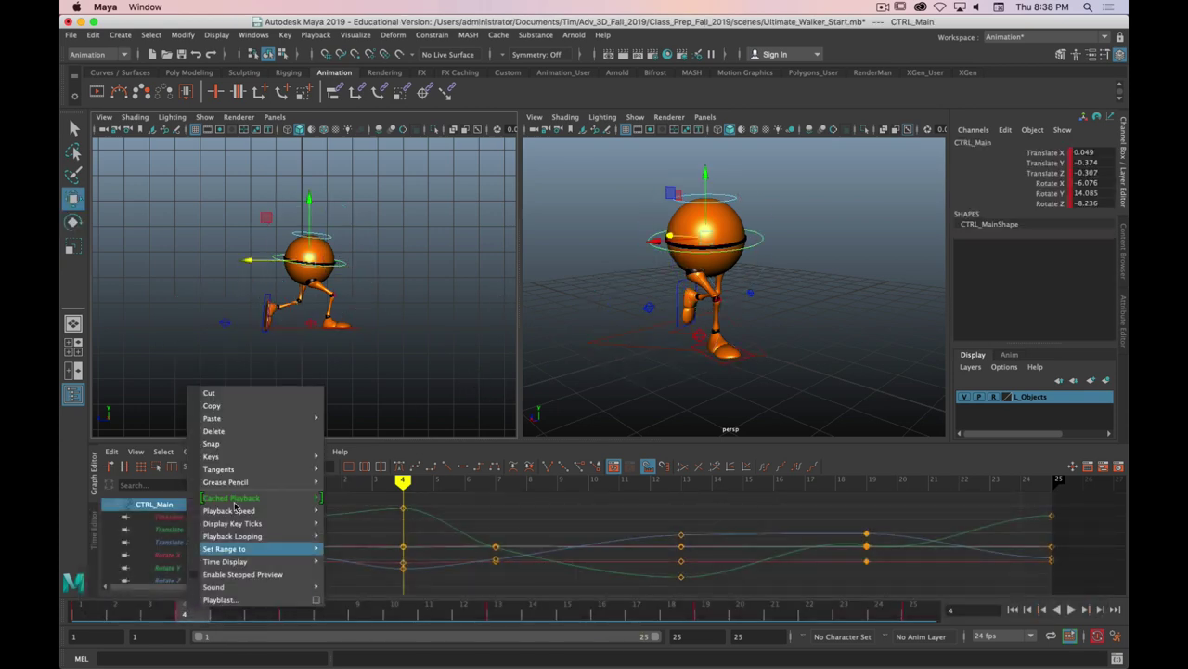
click(225, 407)
click(603, 611)
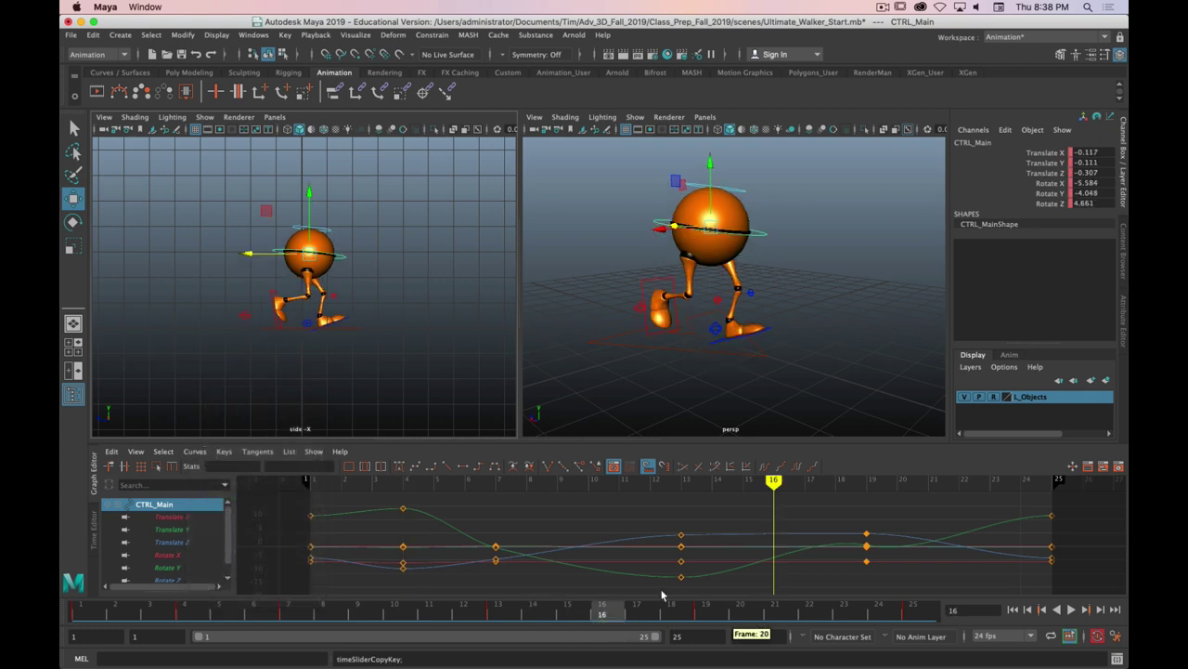
right_click(604, 615)
mouse_move(705, 422)
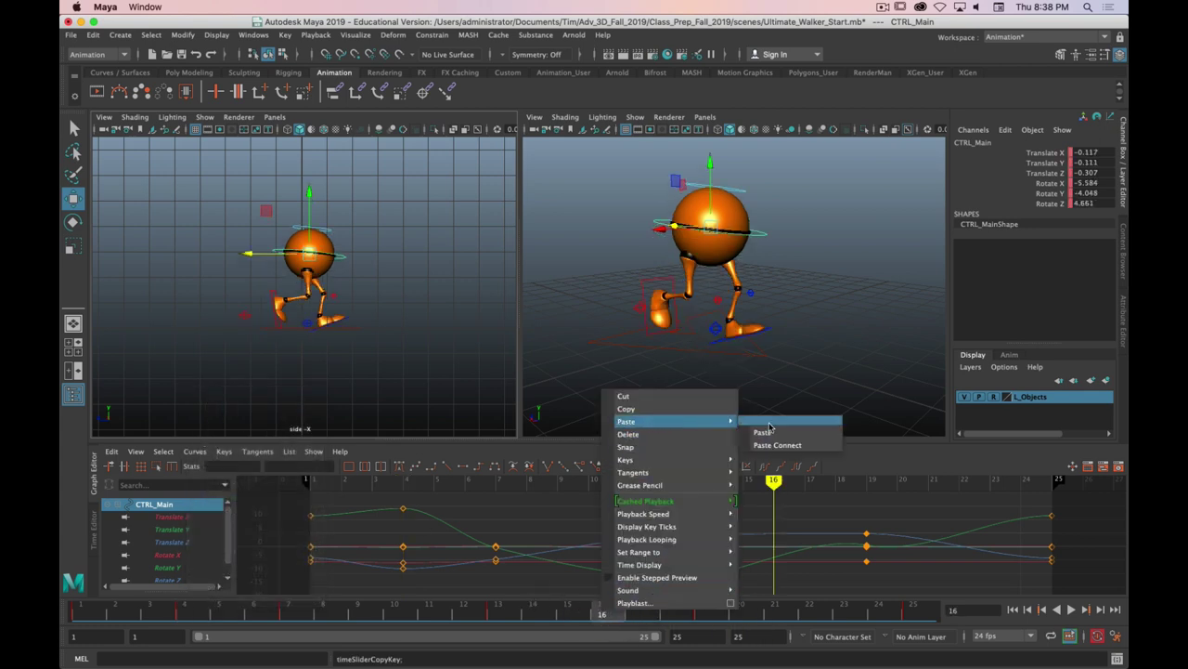
click(767, 431)
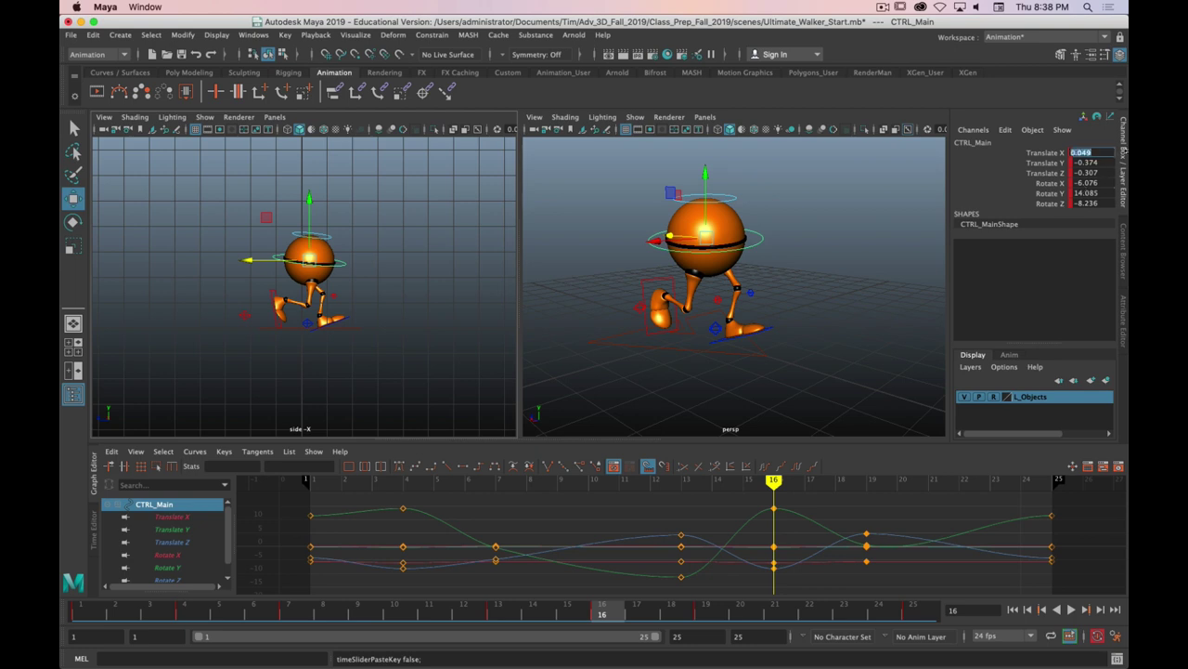
- Mirror the main body control's sideways offset at frame 16 by setting Translate X to -0.049
text(-)
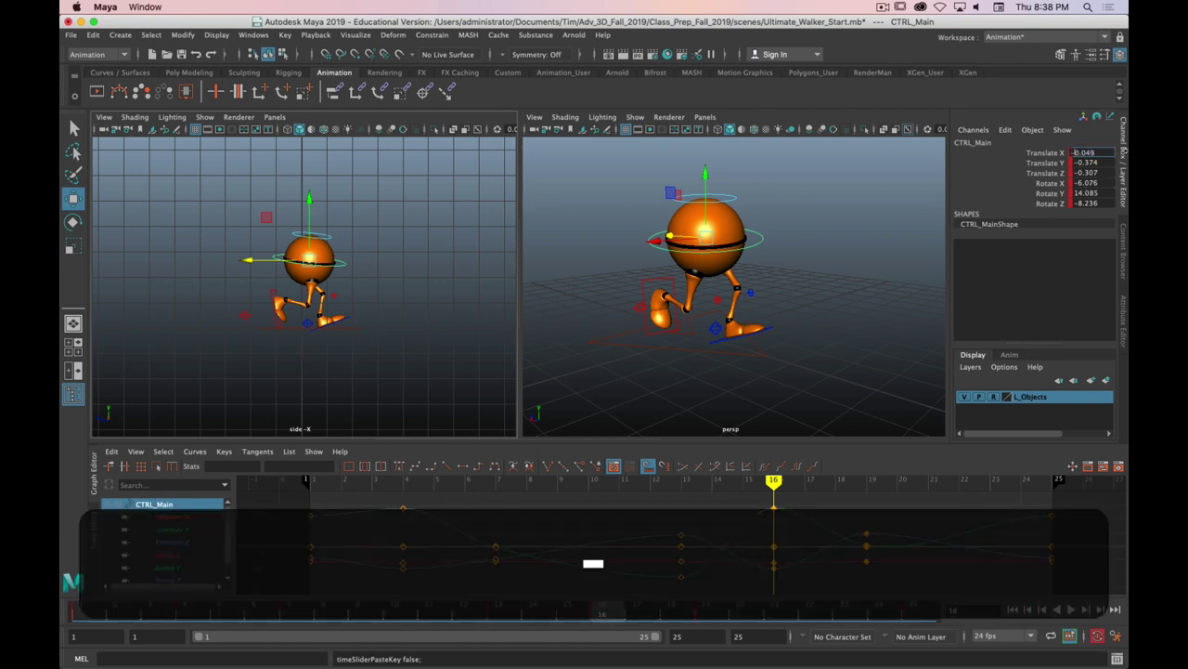
key(Return)
alt+drag(928, 246, 962, 233)
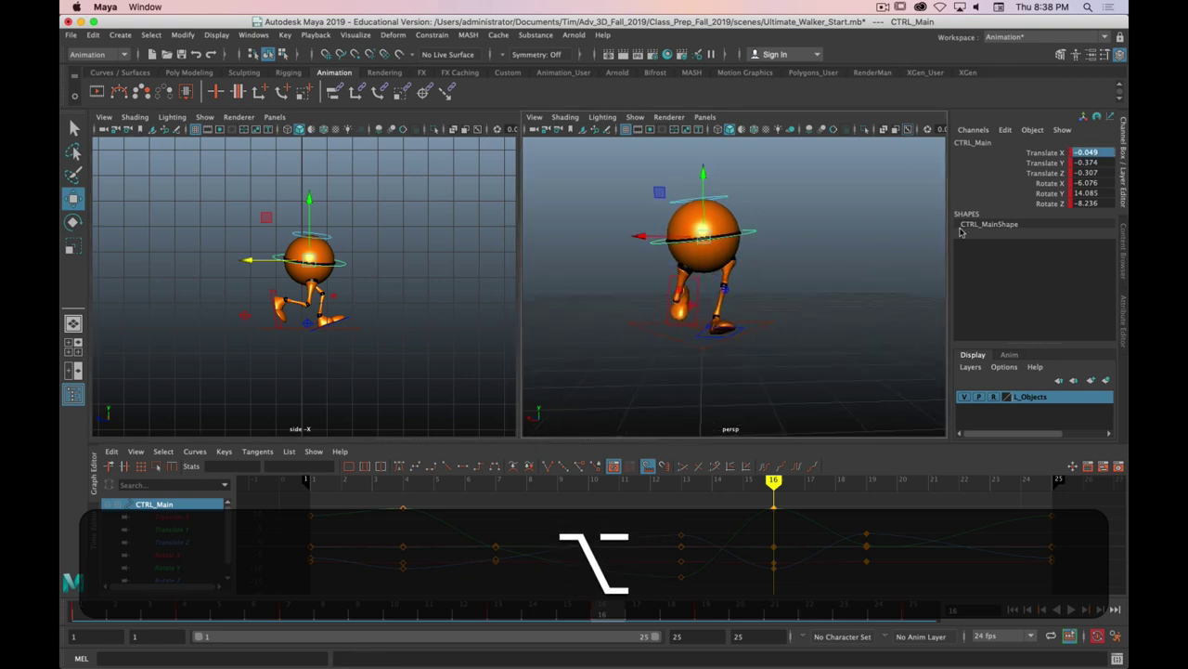
- Mirror the main body control's rotation at frame 16 by setting Rotate Y to -14.085 and Rotate Z to 8.236
double_click(1085, 193)
key(Left)
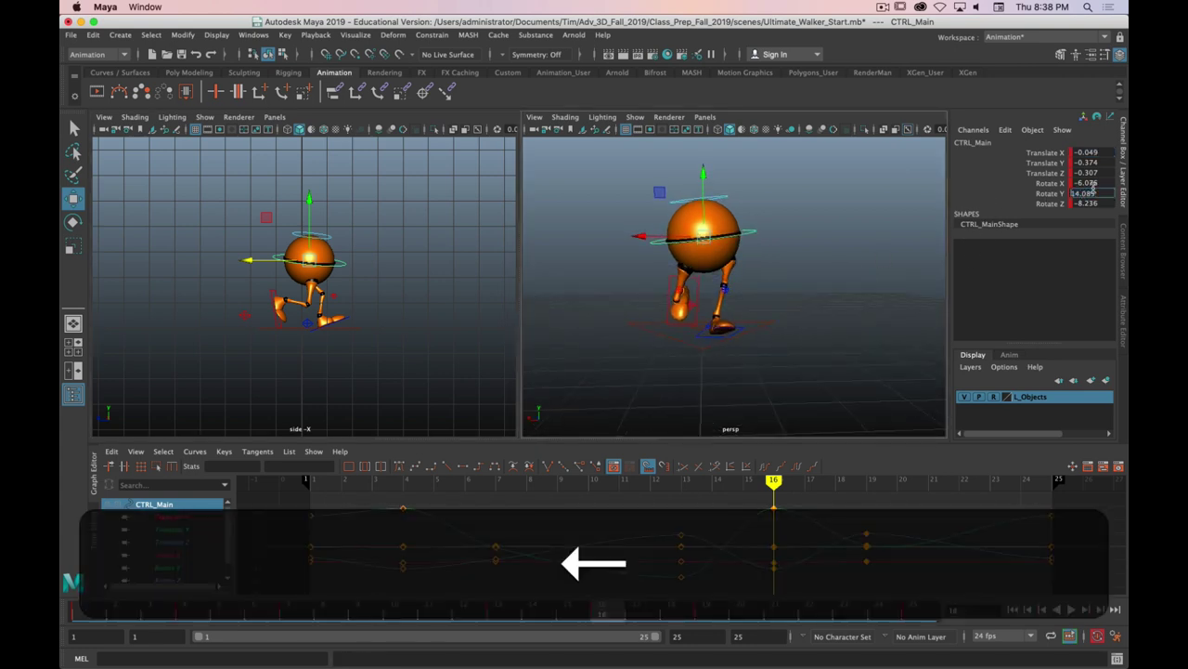
text(-)
key(Return)
double_click(1084, 203)
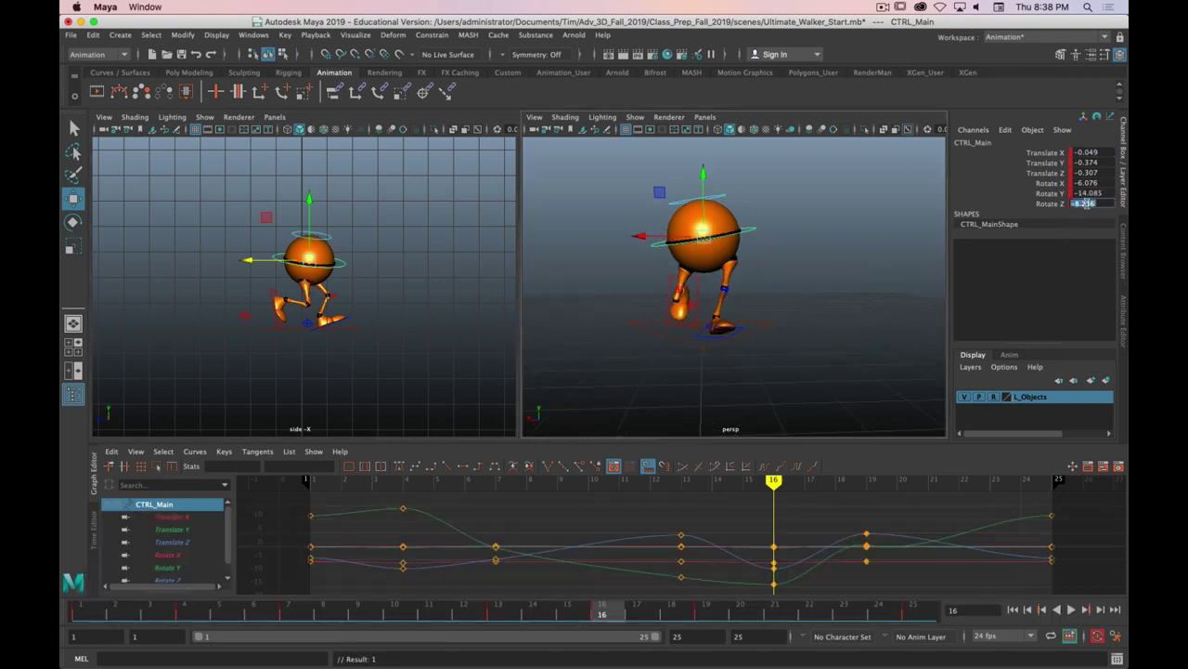
key(Left)
key(Delete)
key(Return)
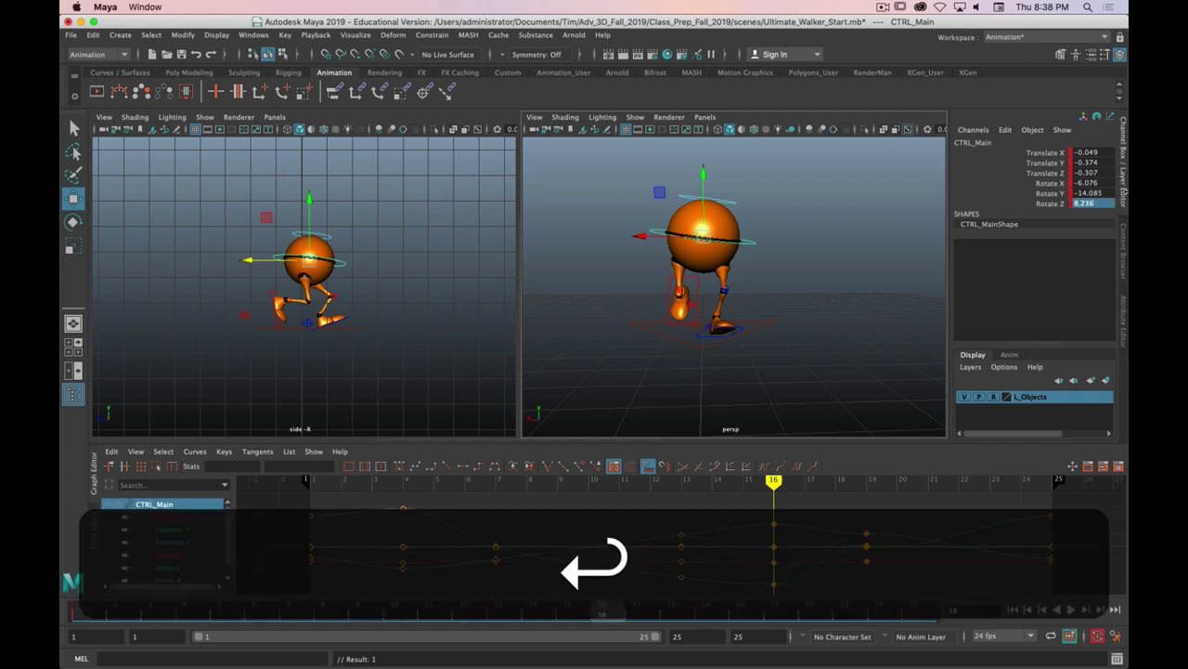
- Copy the right heel control's keys from frame 4 and paste them onto the left heel control at frame 16
alt+drag(721, 343, 885, 334)
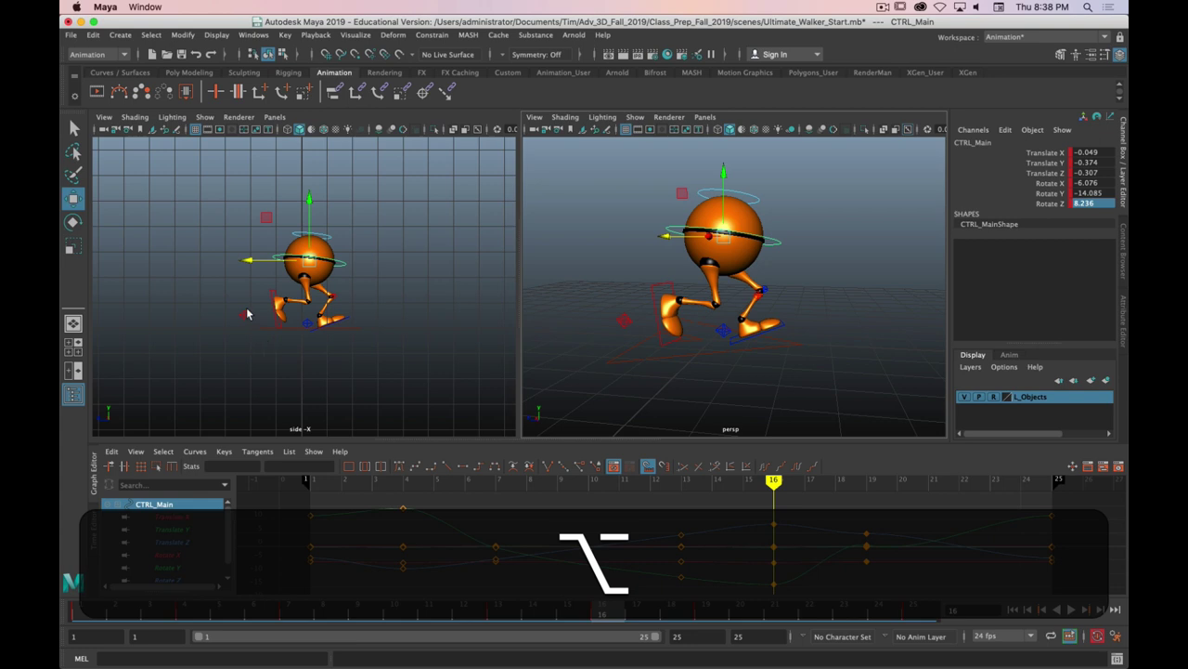
click(246, 314)
click(183, 614)
right_click(184, 614)
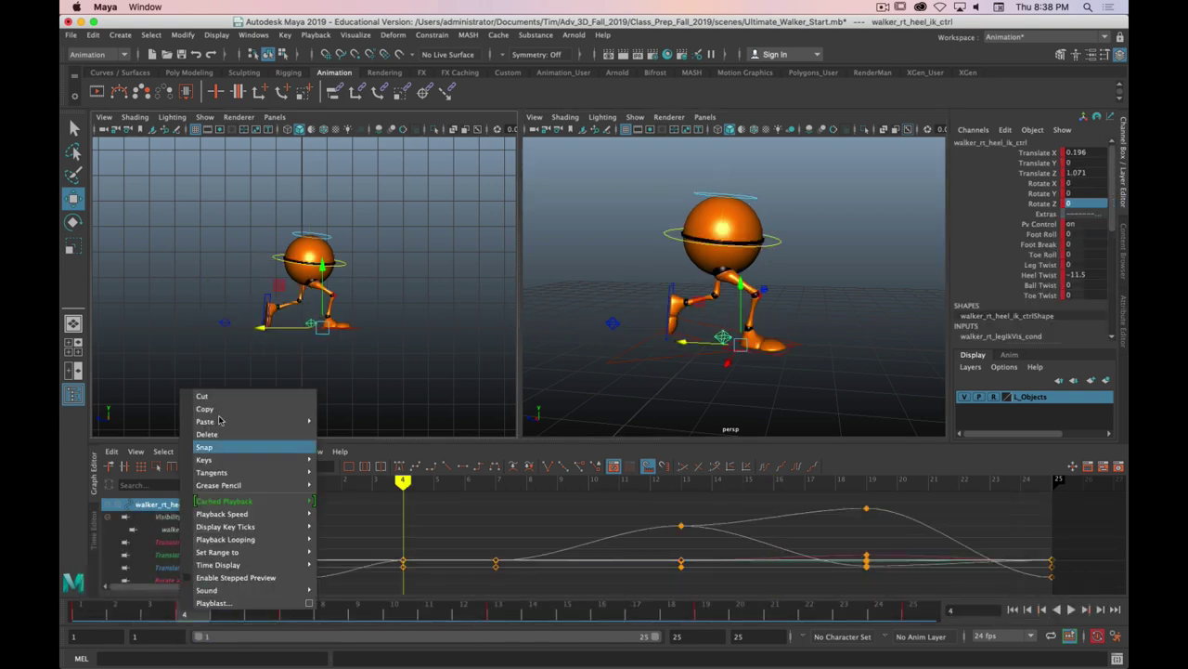
click(205, 409)
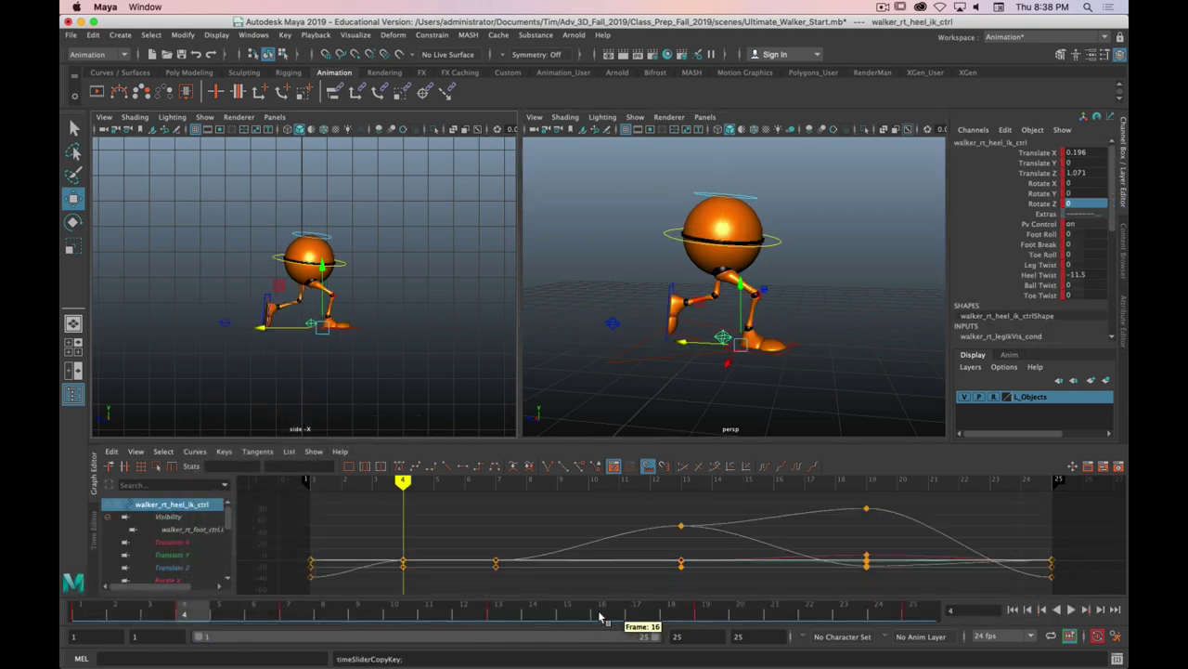
click(601, 613)
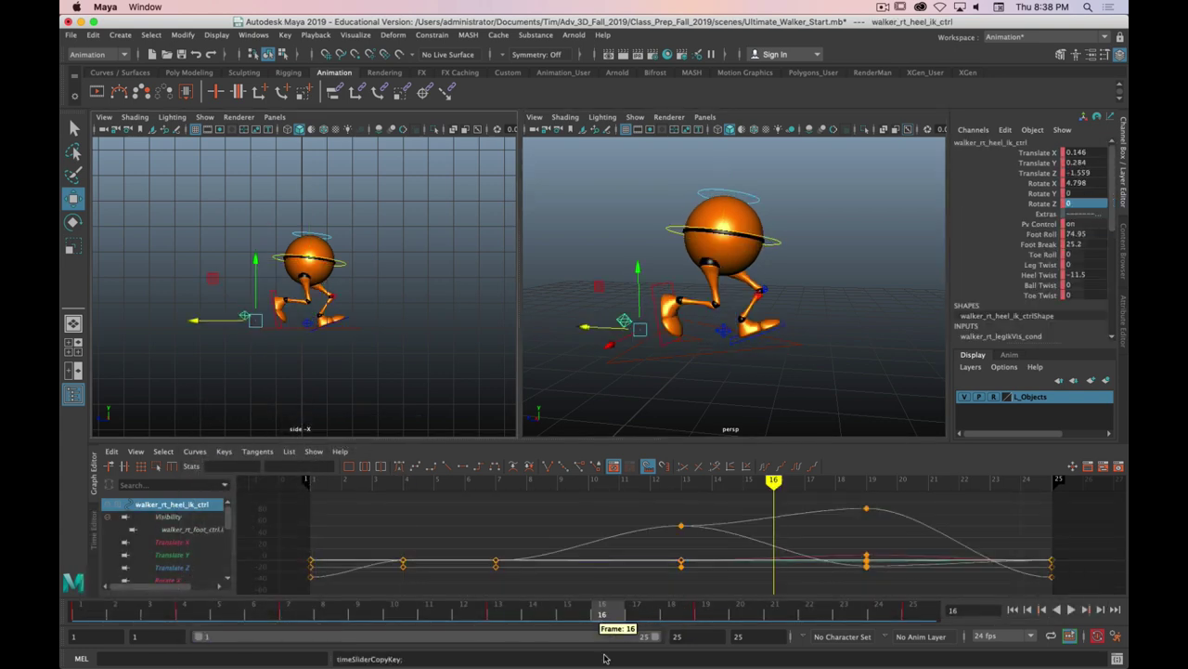
click(724, 331)
right_click(604, 613)
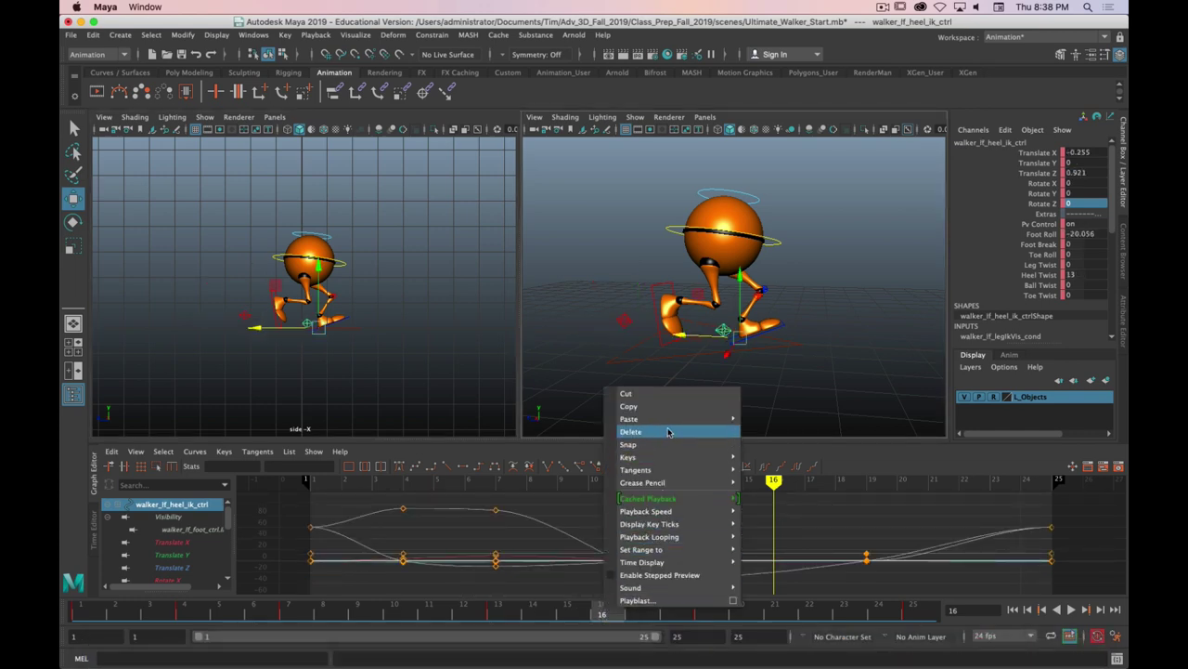
mouse_move(676, 421)
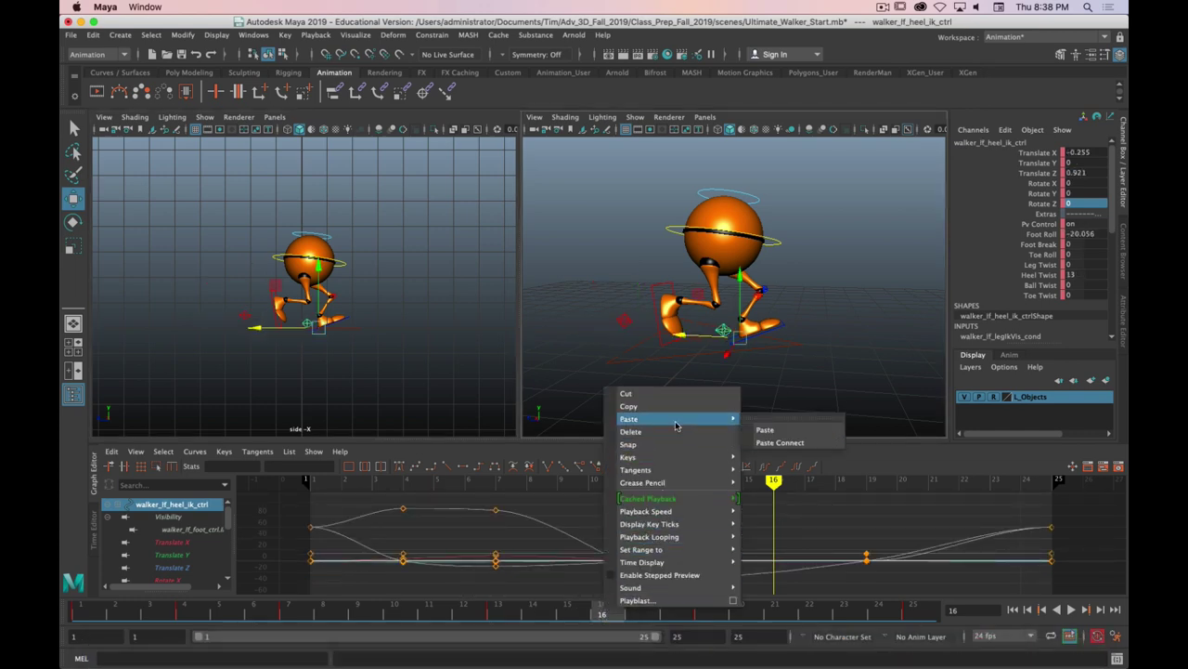
click(794, 430)
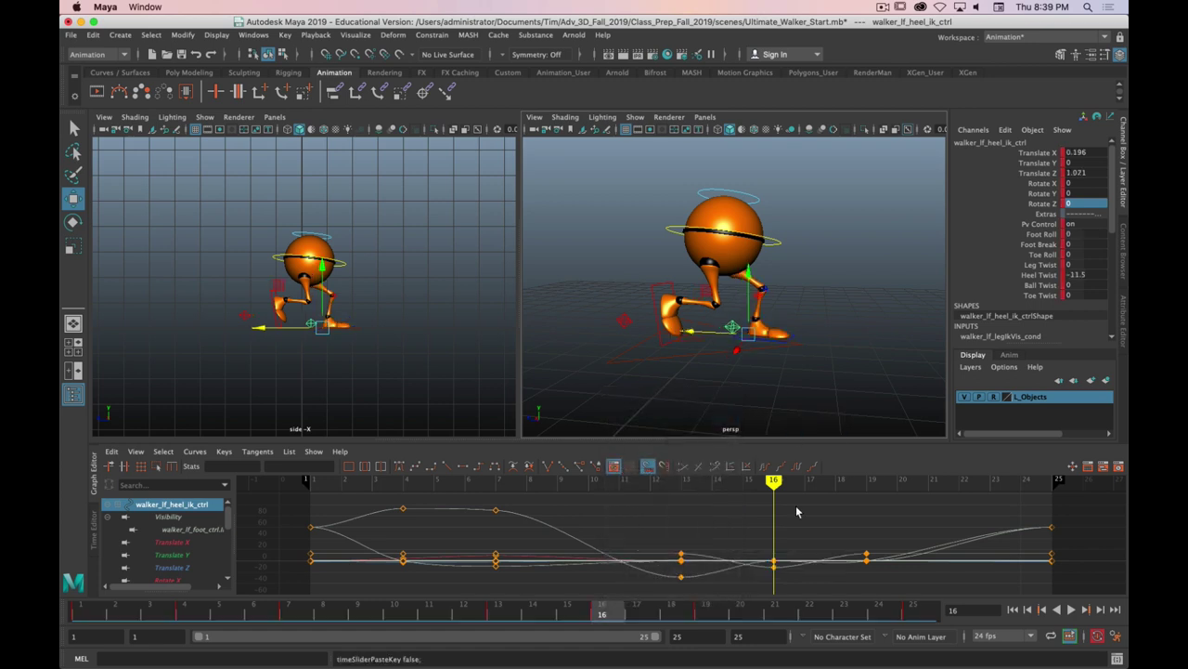
- Set the left heel control's Heel Twist to 13 at frame 16 so the foot turns outward
alt+drag(830, 361, 716, 374)
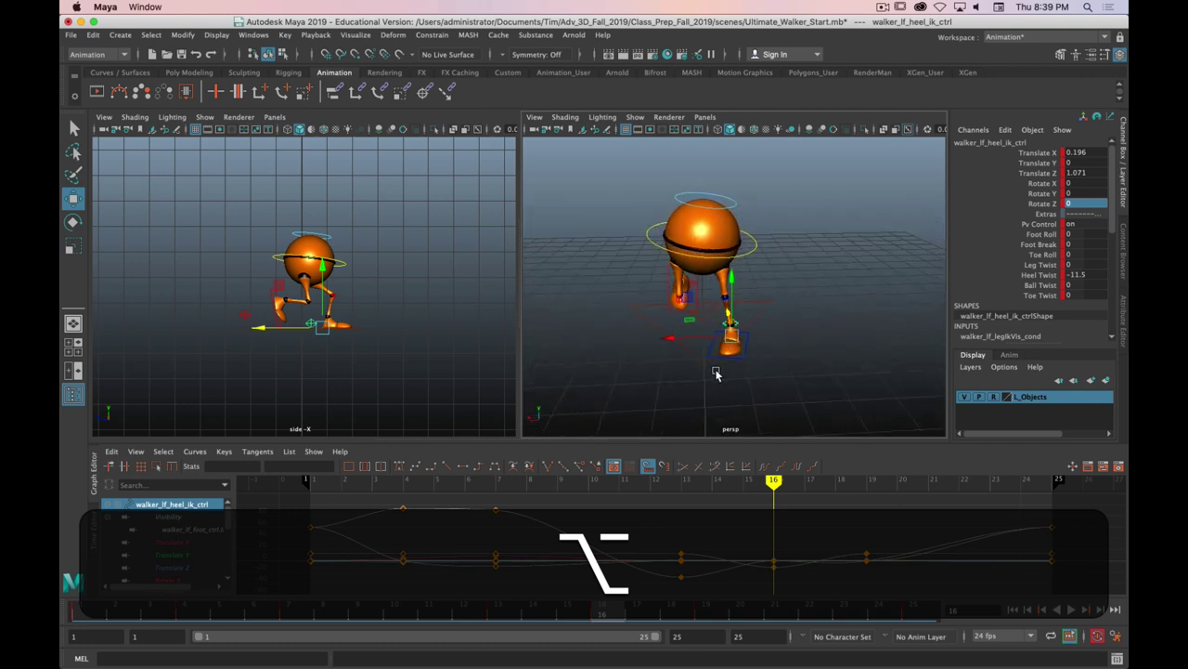
double_click(1081, 273)
text(13)
key(Return)
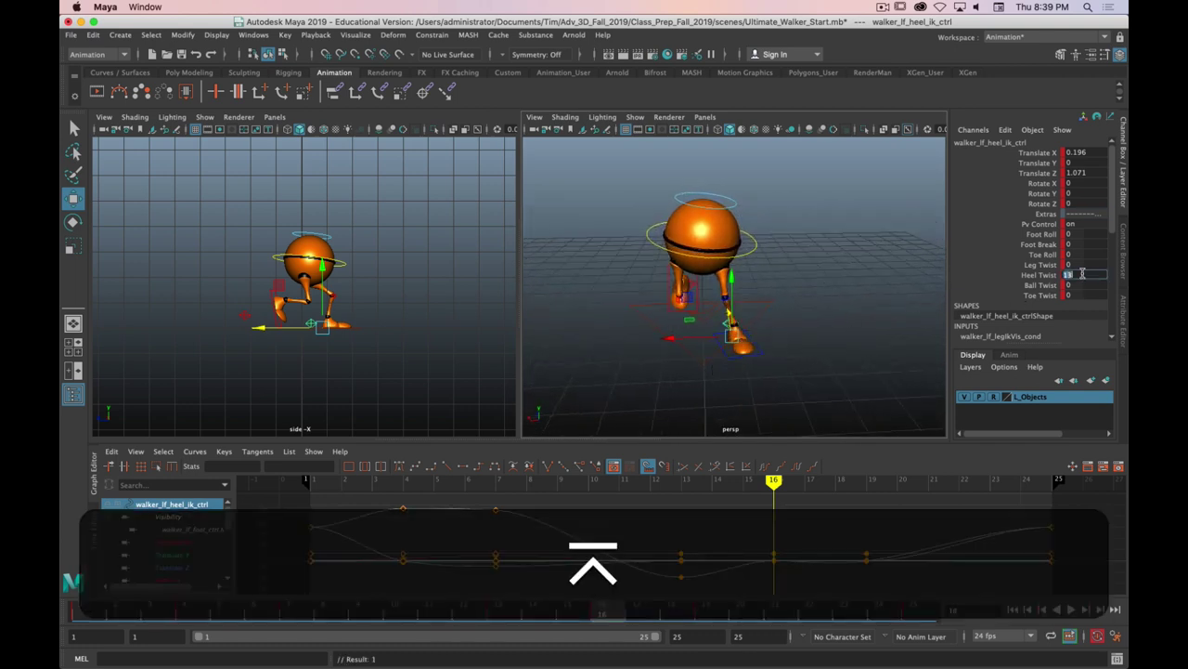
alt+drag(839, 347, 865, 345)
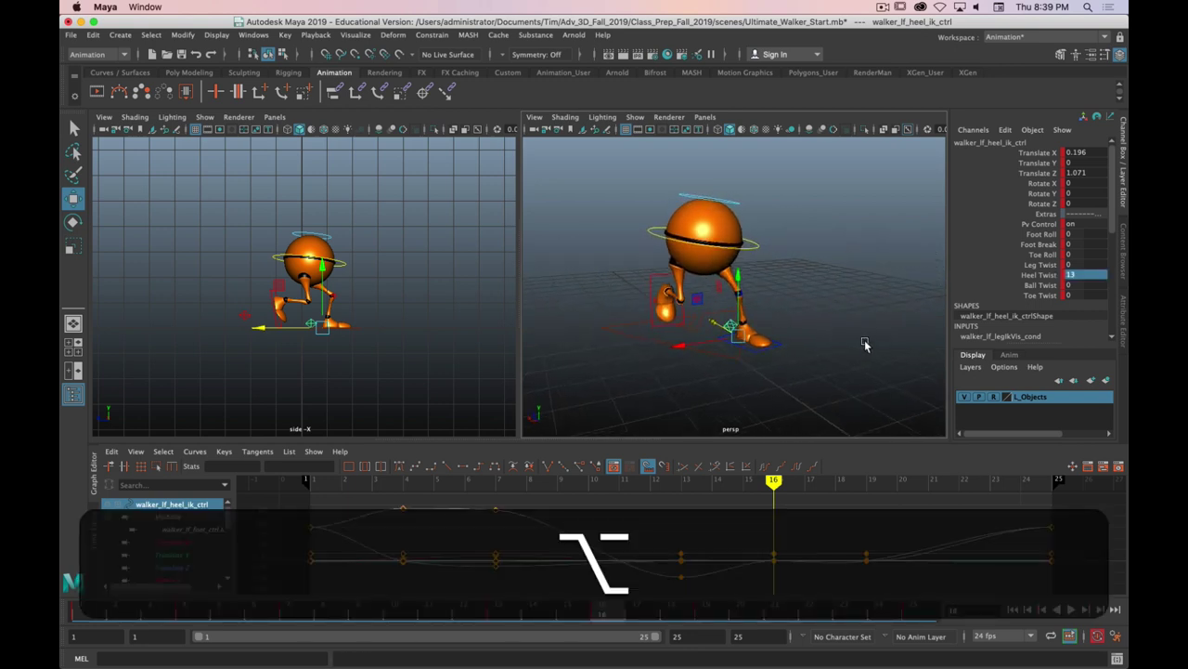
- Copy the left heel control's Translate X value of -0.255 from frame 13 and paste it at frame 16
drag(604, 615, 510, 615)
double_click(1077, 152)
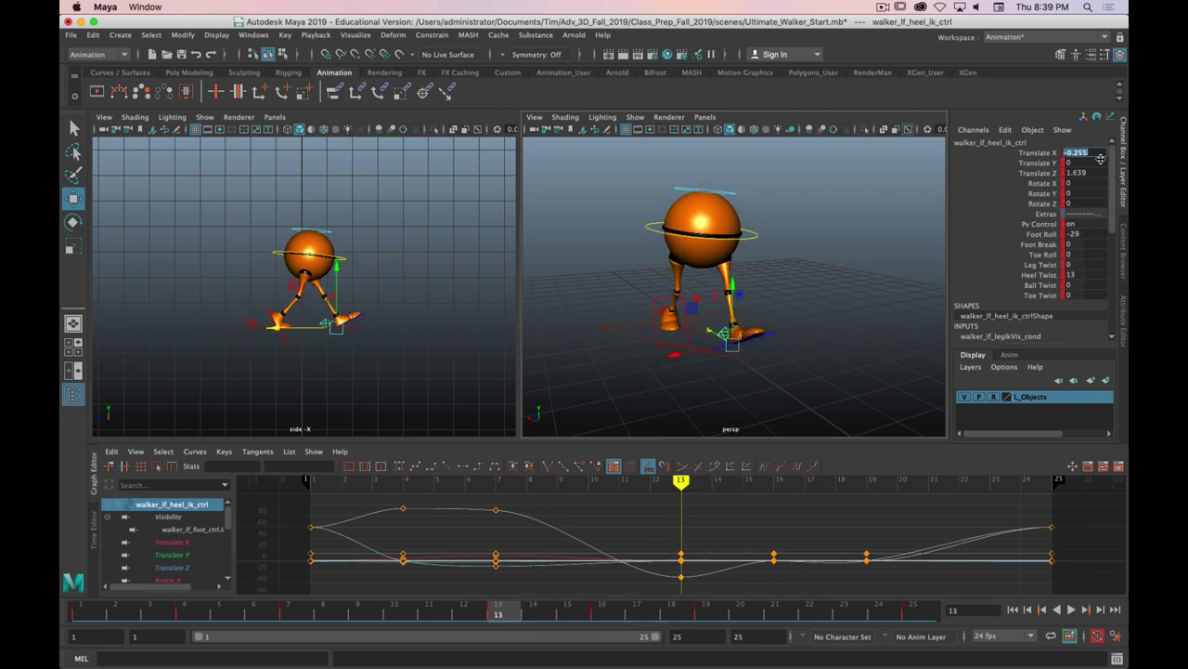
key(super+c)
click(601, 615)
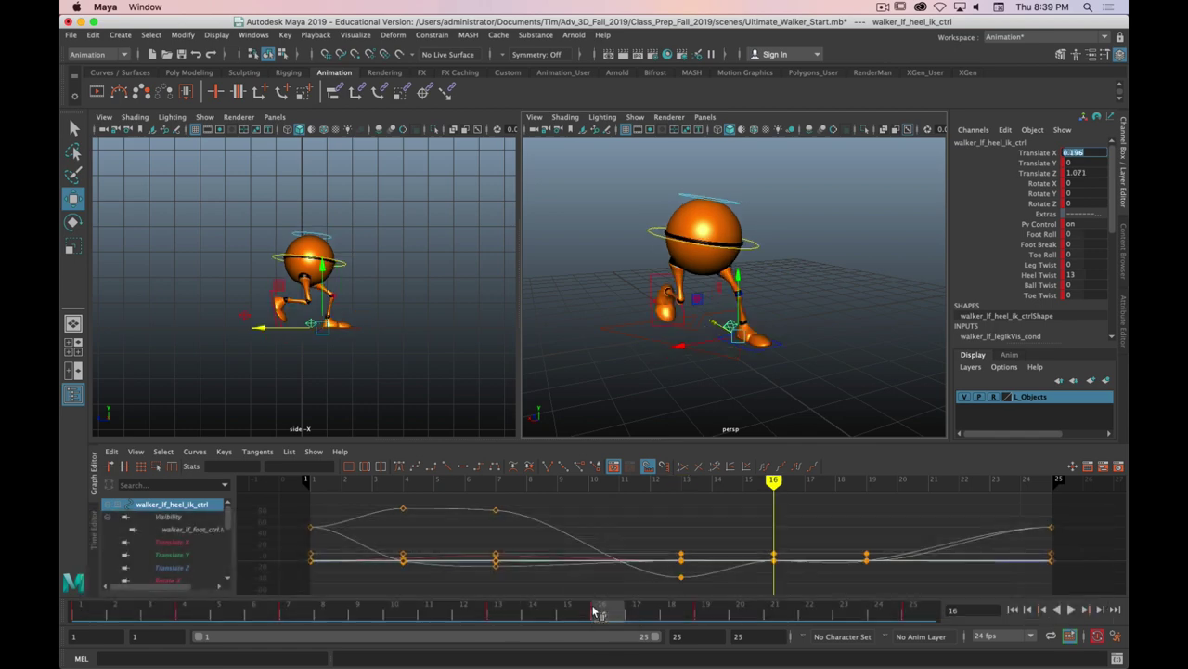
key(super+v)
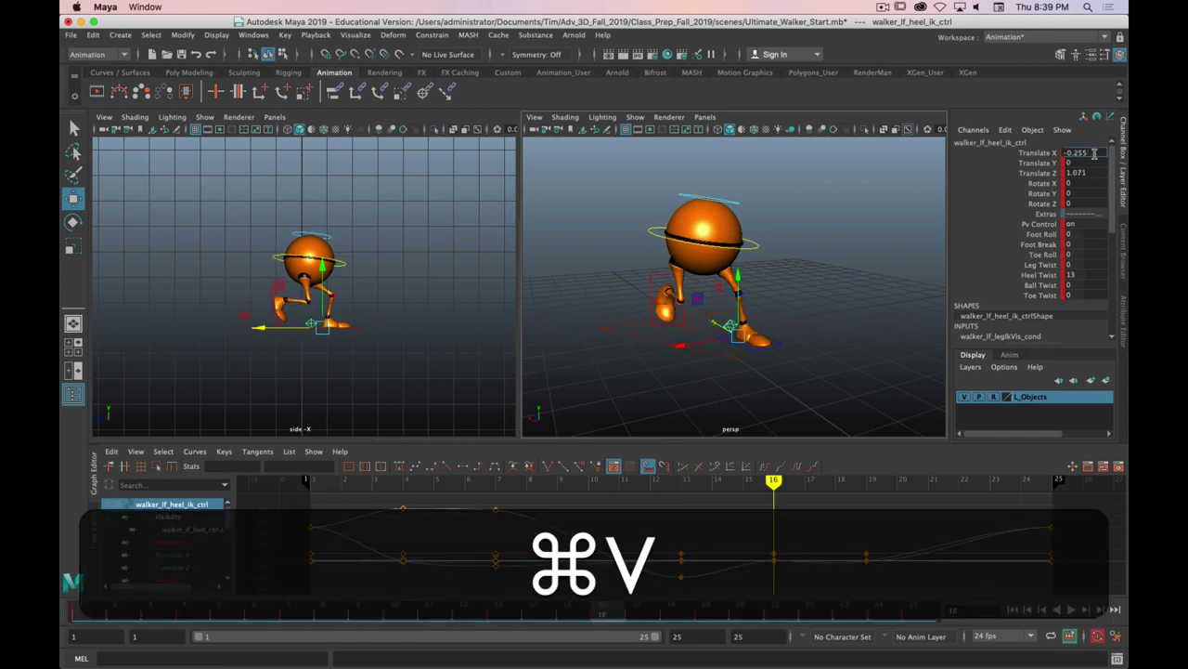
key(Return)
alt+drag(886, 313, 796, 332)
- Copy the left heel control's keys from frame 4 and paste them onto the right heel control at frame 16
click(183, 615)
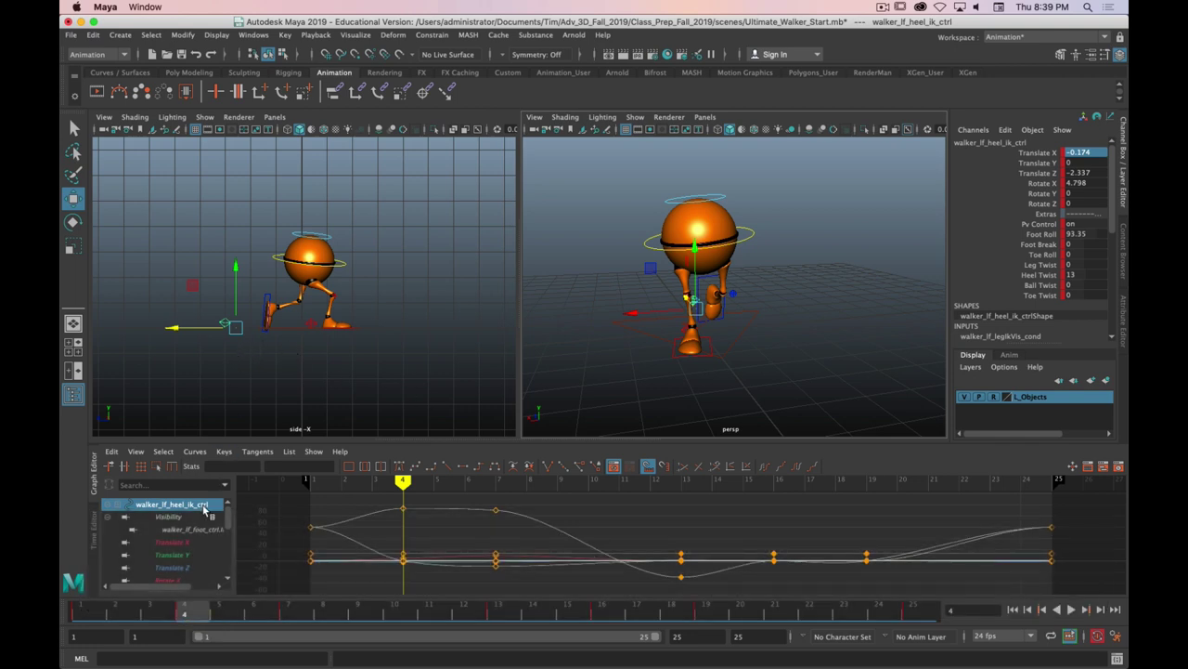
right_click(191, 617)
click(209, 406)
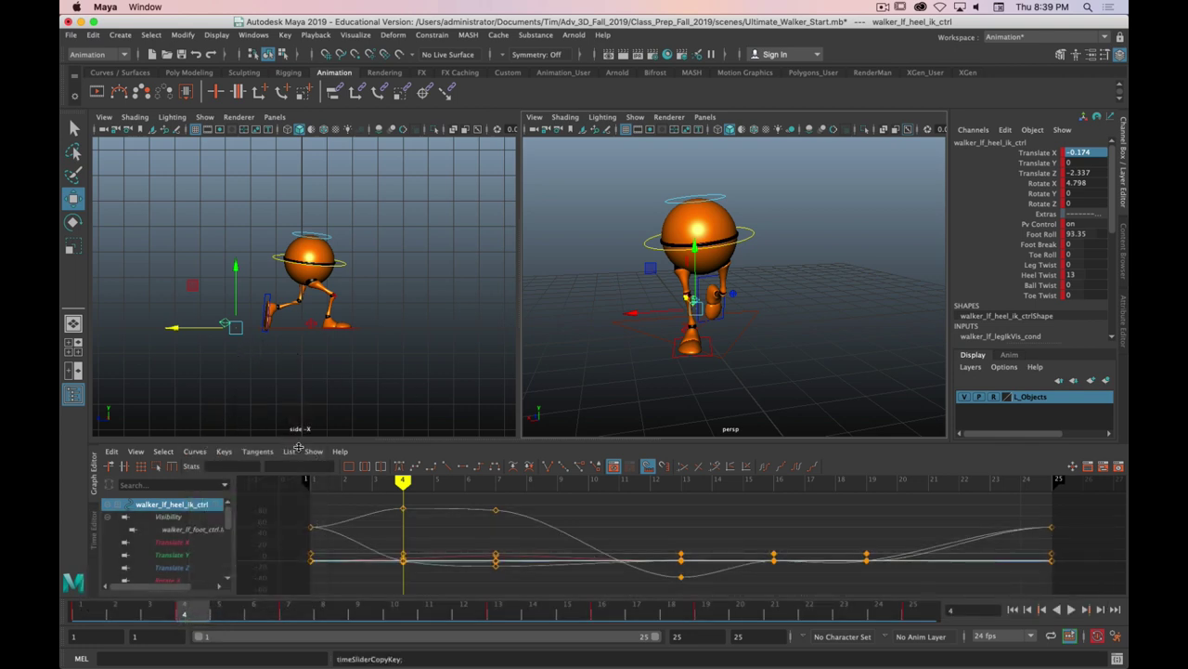
click(602, 614)
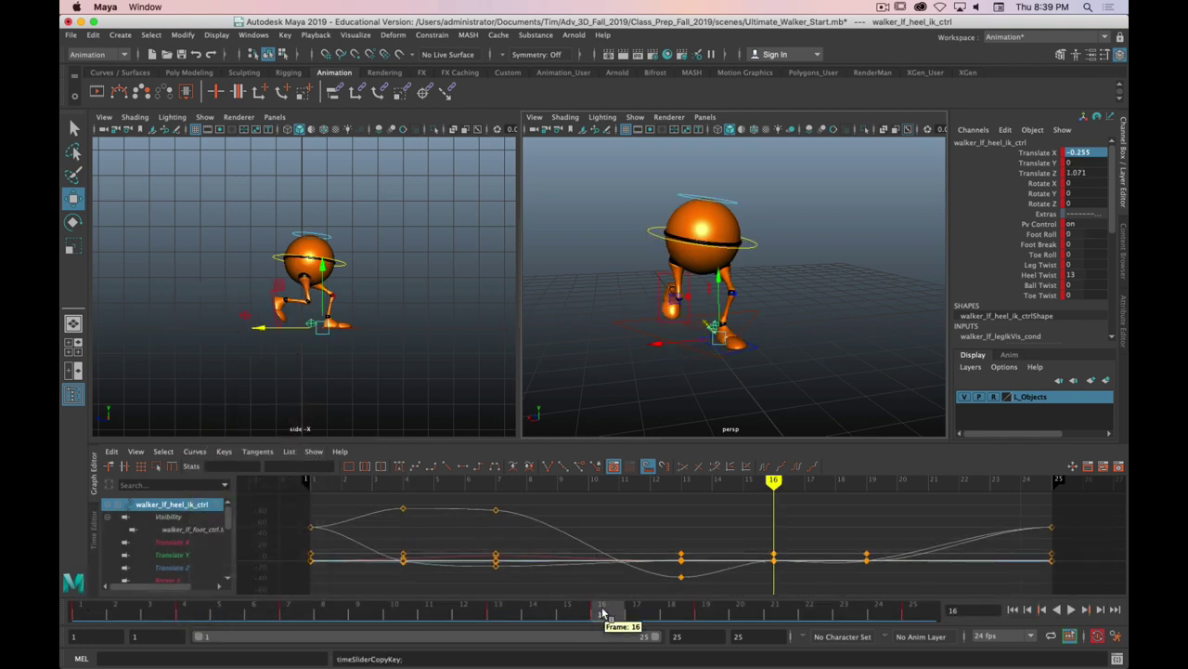
click(244, 319)
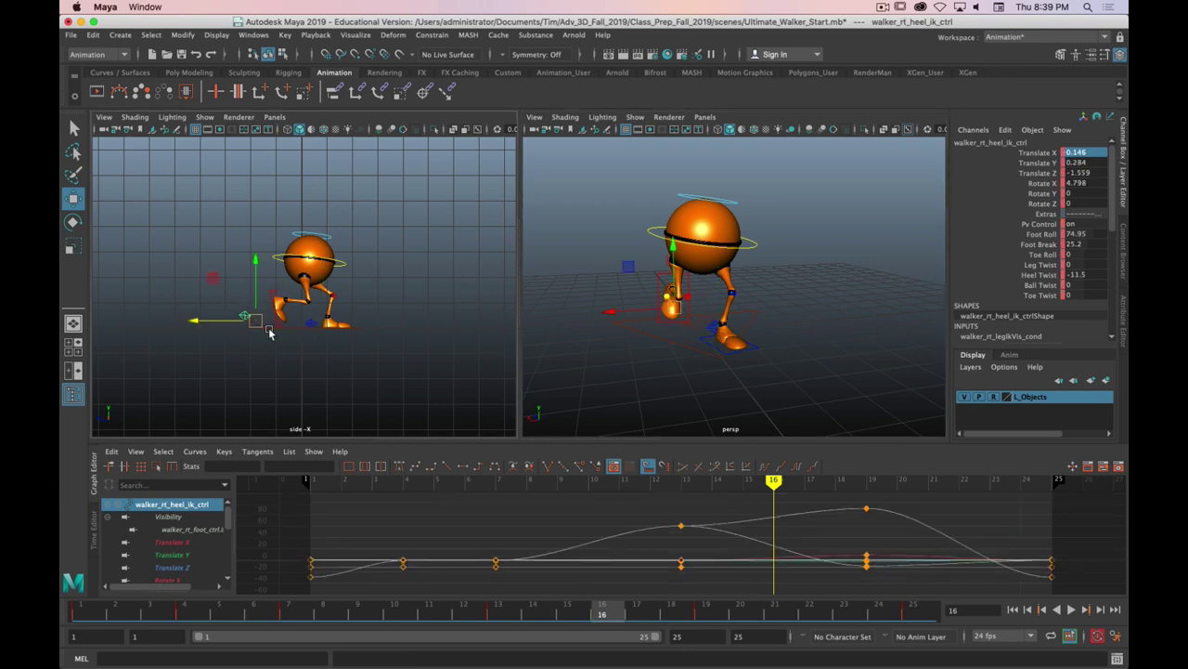
right_click(604, 611)
mouse_move(672, 419)
click(768, 428)
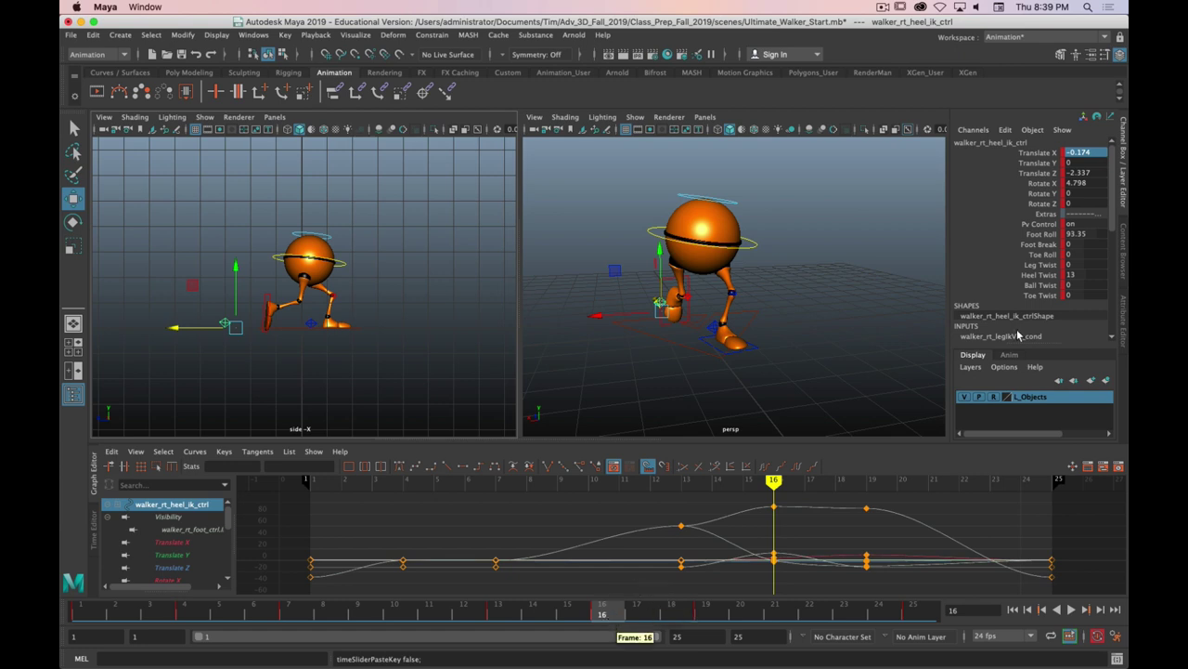
- Set the right heel control's Heel Twist to -11.5 at frame 16
click(1088, 274)
text(-11.5)
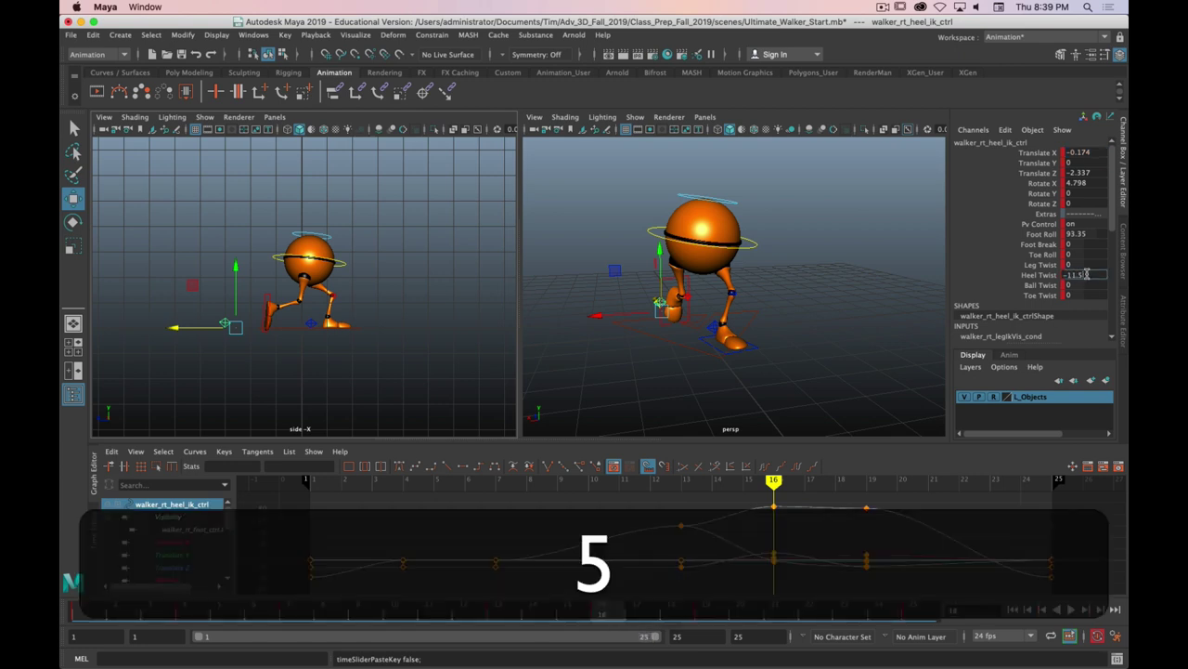
key(Return)
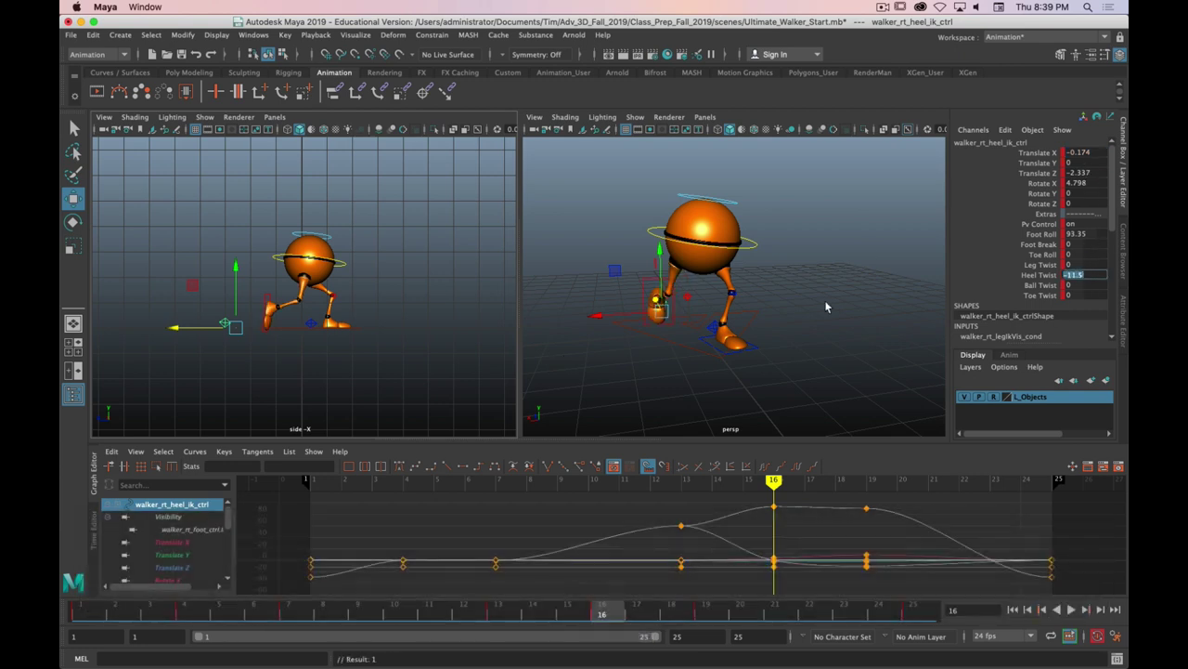
- Copy the right heel control's Translate X value of 0.196 from frame 13 and paste it at frame 16
click(588, 614)
drag(588, 614, 499, 613)
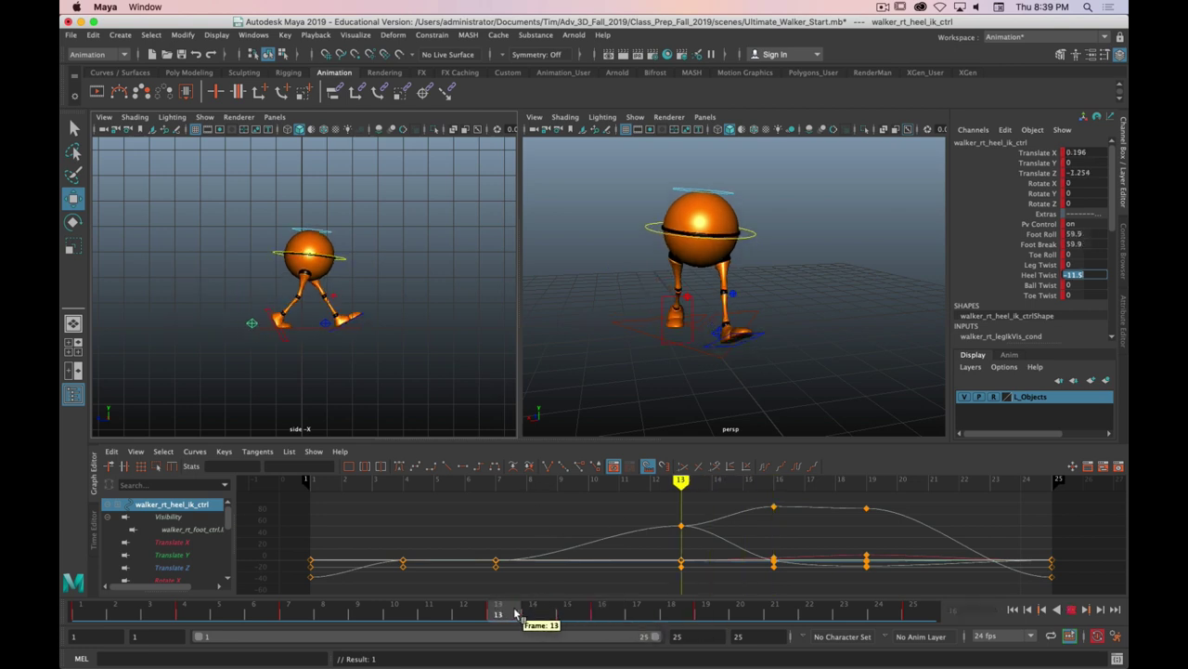
click(1079, 151)
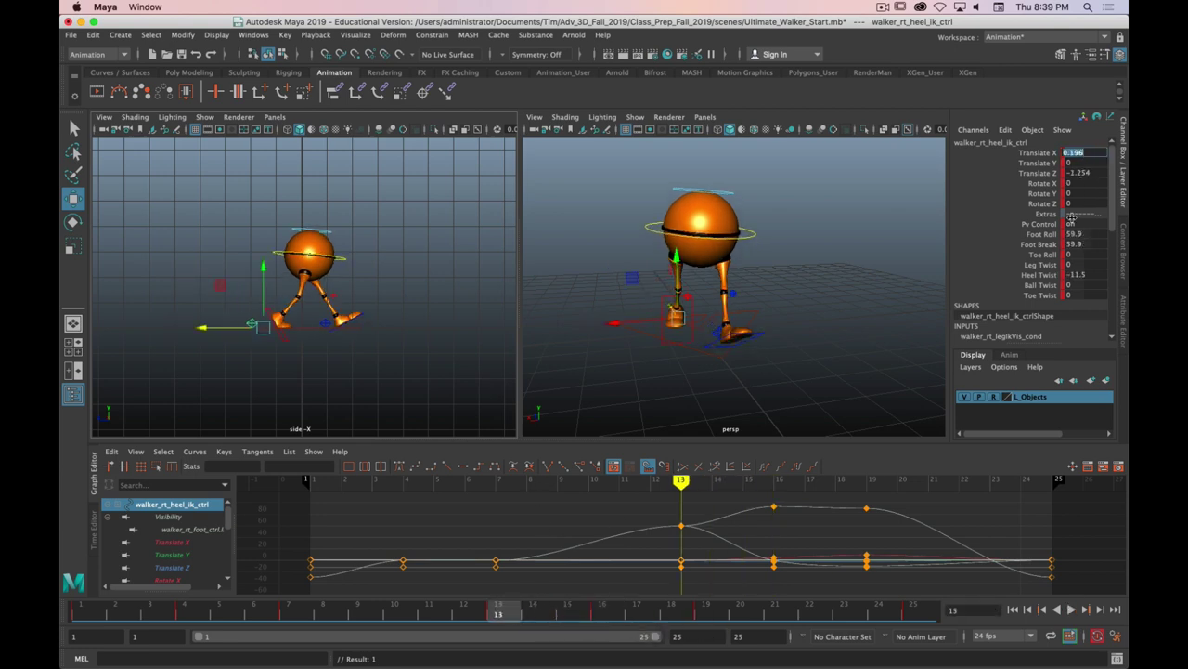
key(super+c)
click(602, 614)
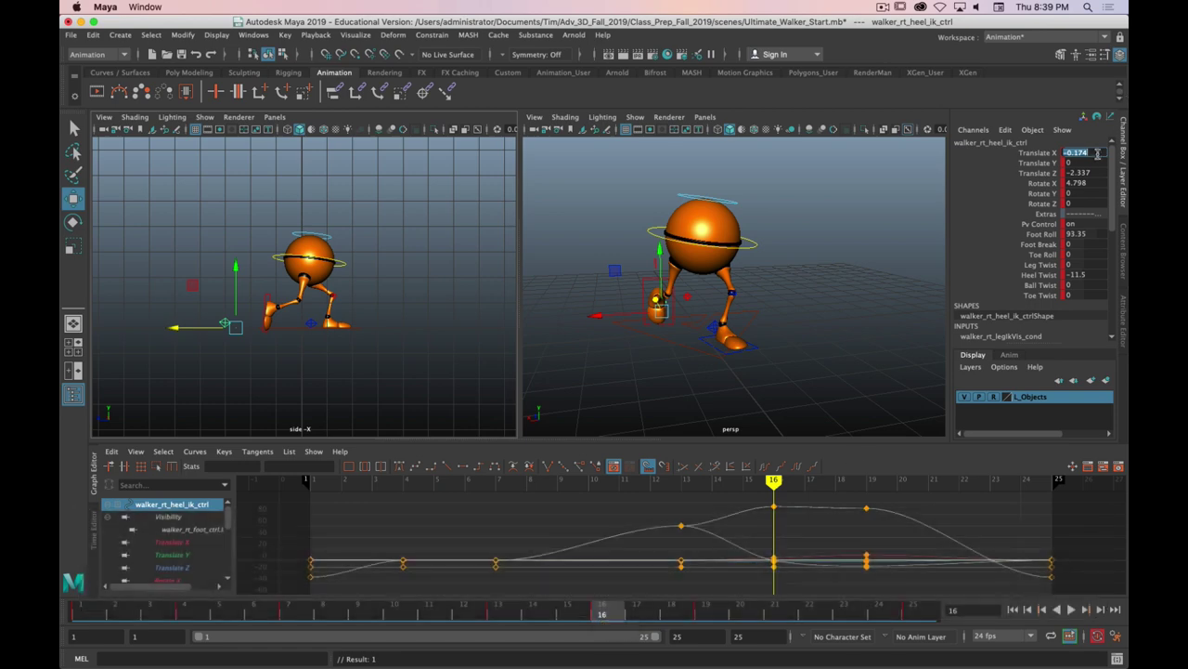
click(1099, 152)
key(super+v)
key(Return)
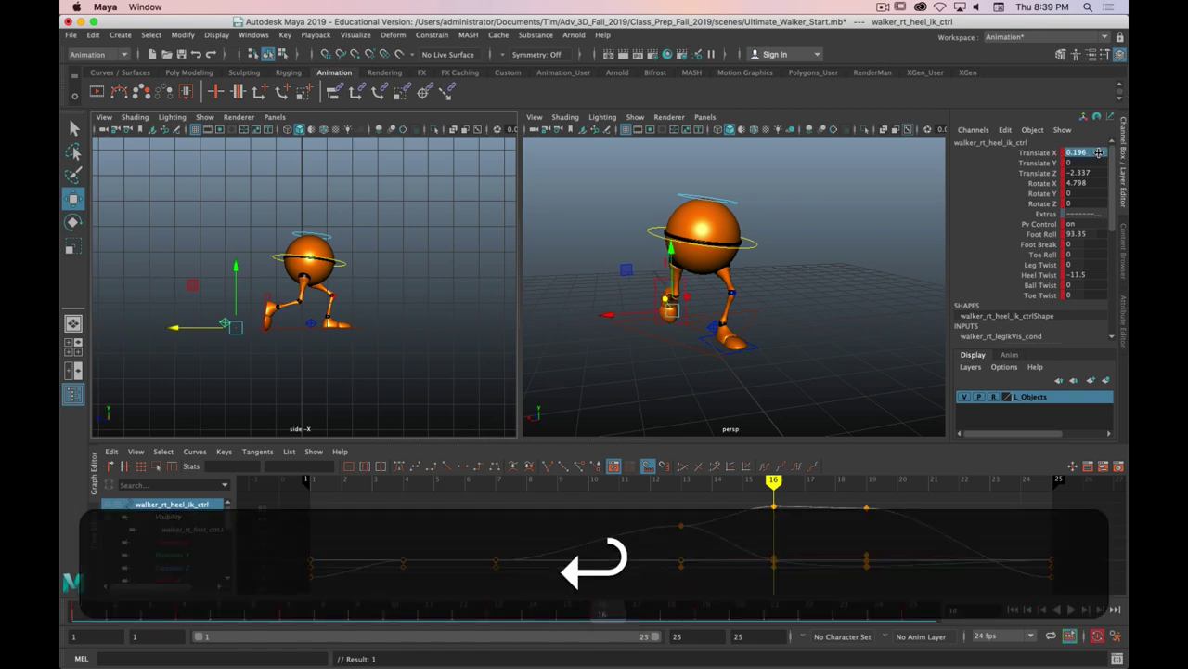
key(alt)
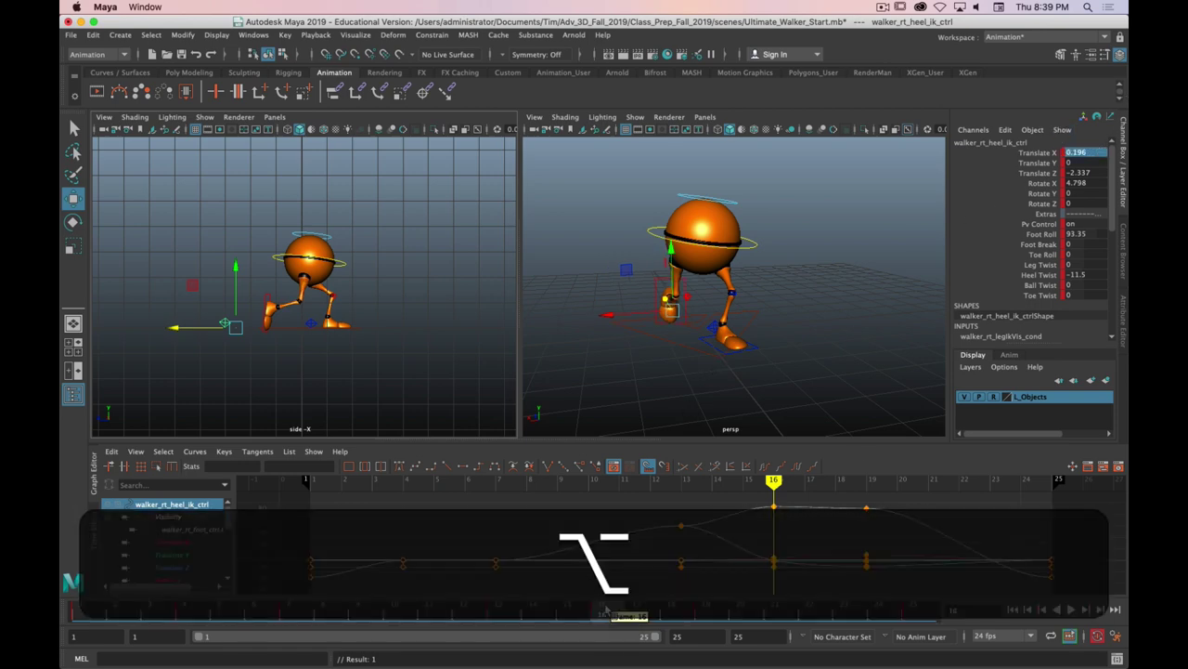
- Compare the down poses at frames 4 and 16 in the enlarged side view and the perspective view
drag(390, 610, 185, 612)
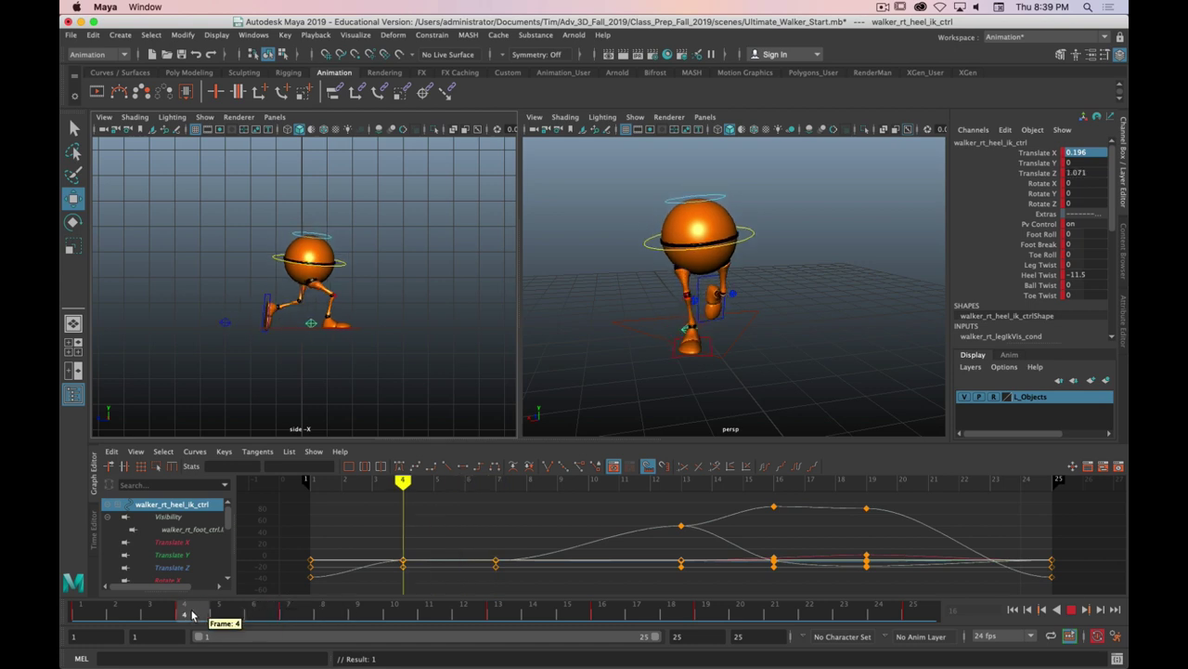
scroll(345, 313, up, 5)
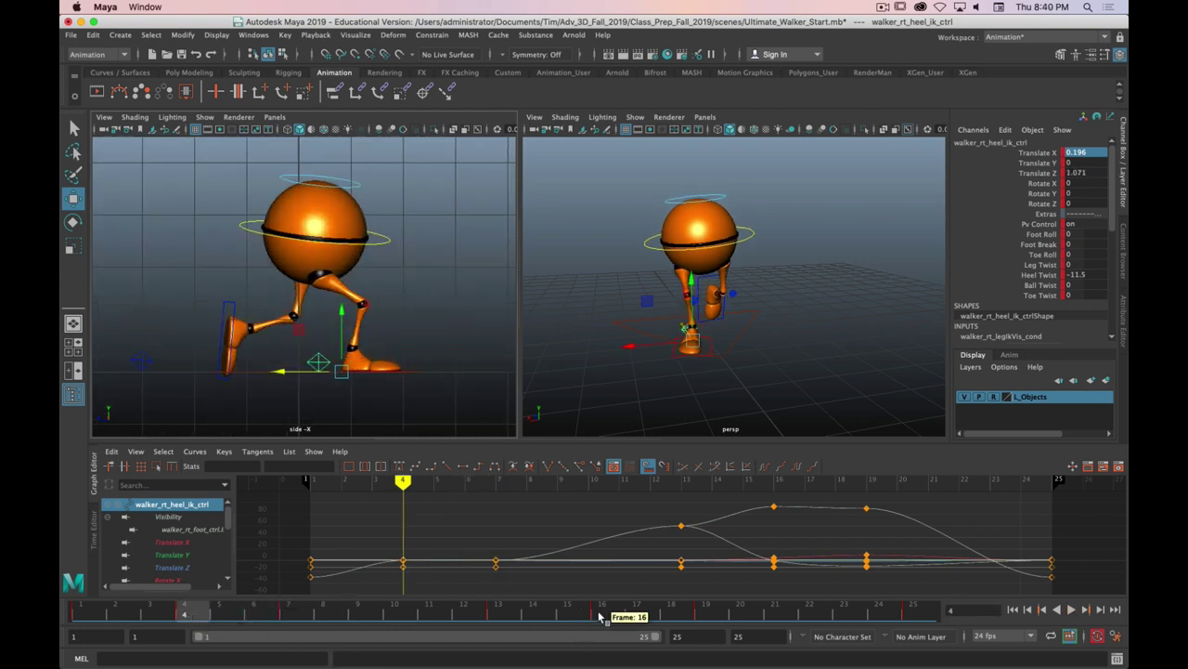
click(601, 612)
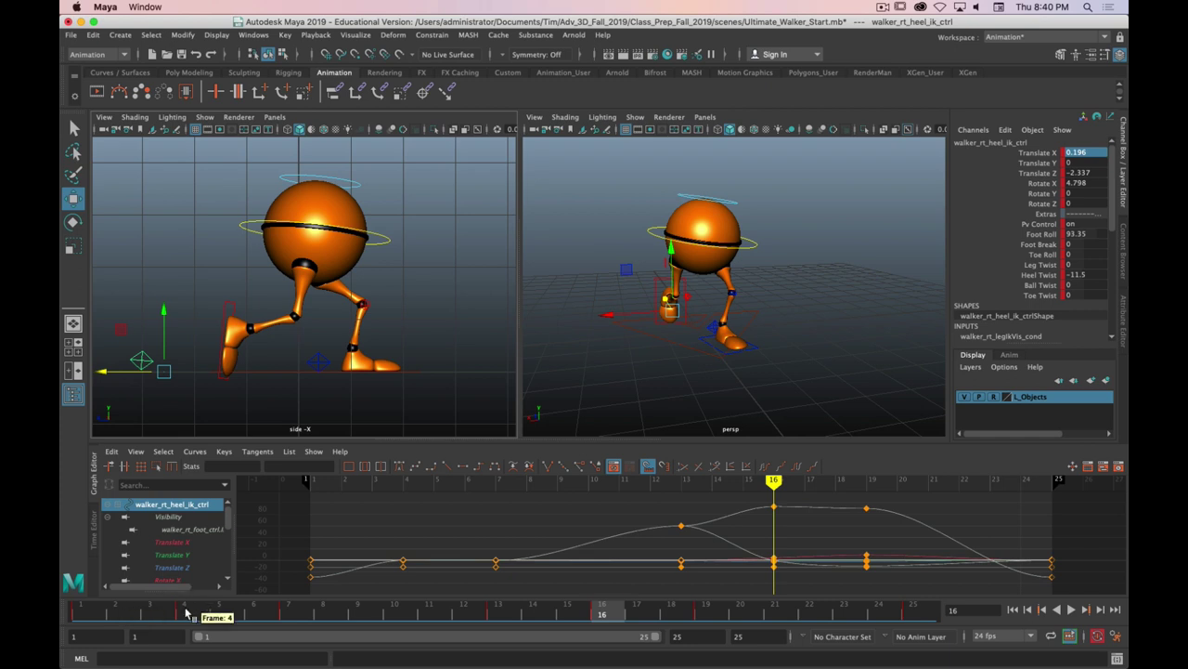
click(184, 613)
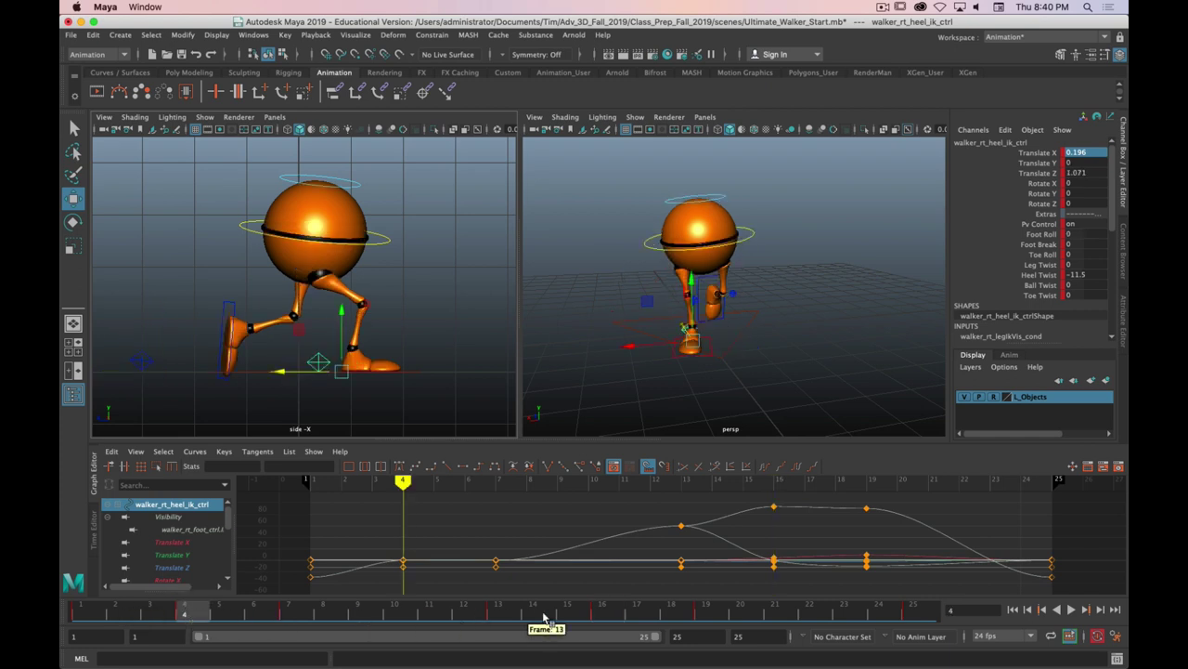
click(601, 613)
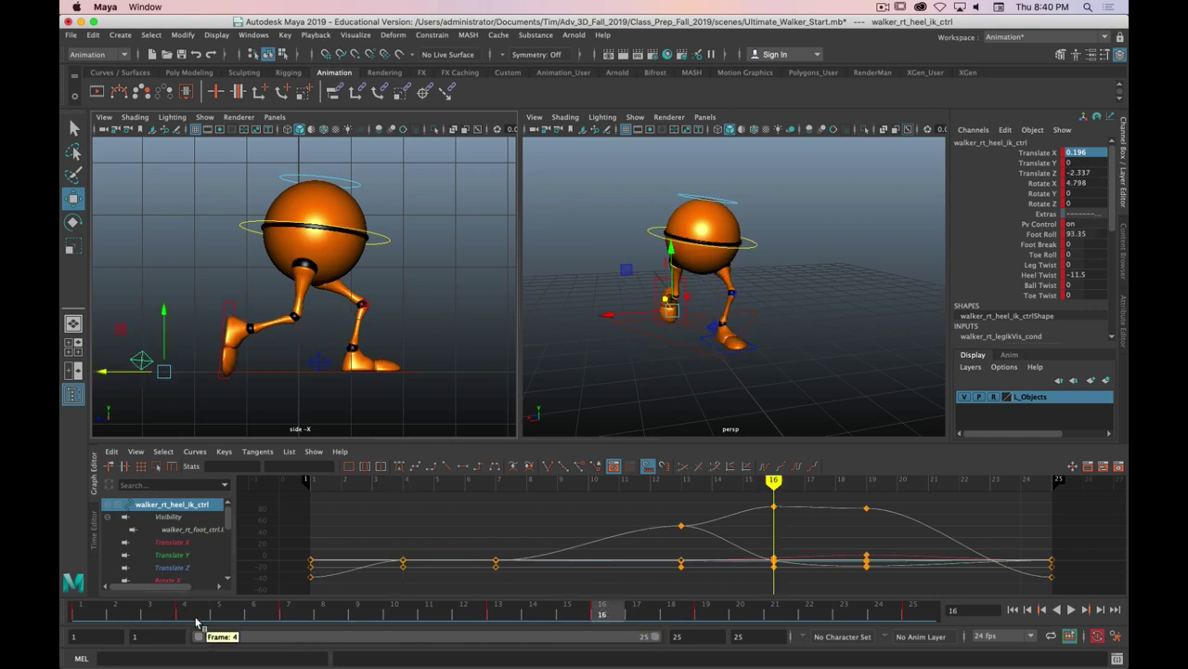
click(184, 613)
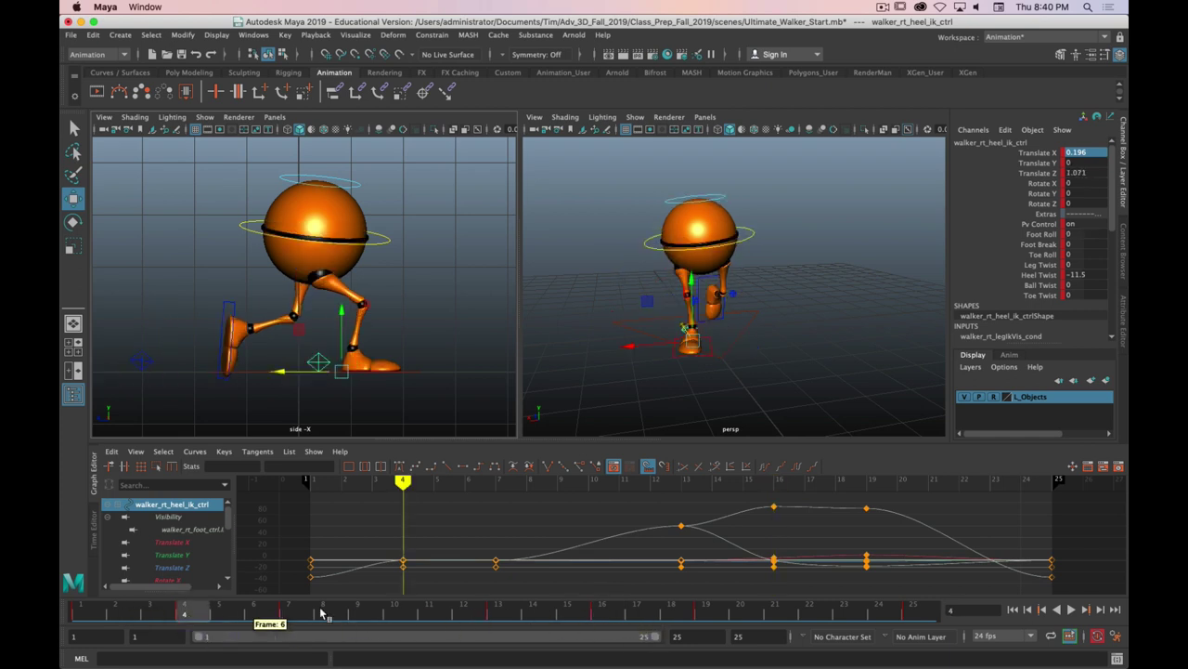
click(601, 612)
mouse_move(808, 246)
alt+mouse_down()
mouse_move(743, 253)
mouse_move(831, 246)
mouse_move(823, 262)
alt+mouse_up()
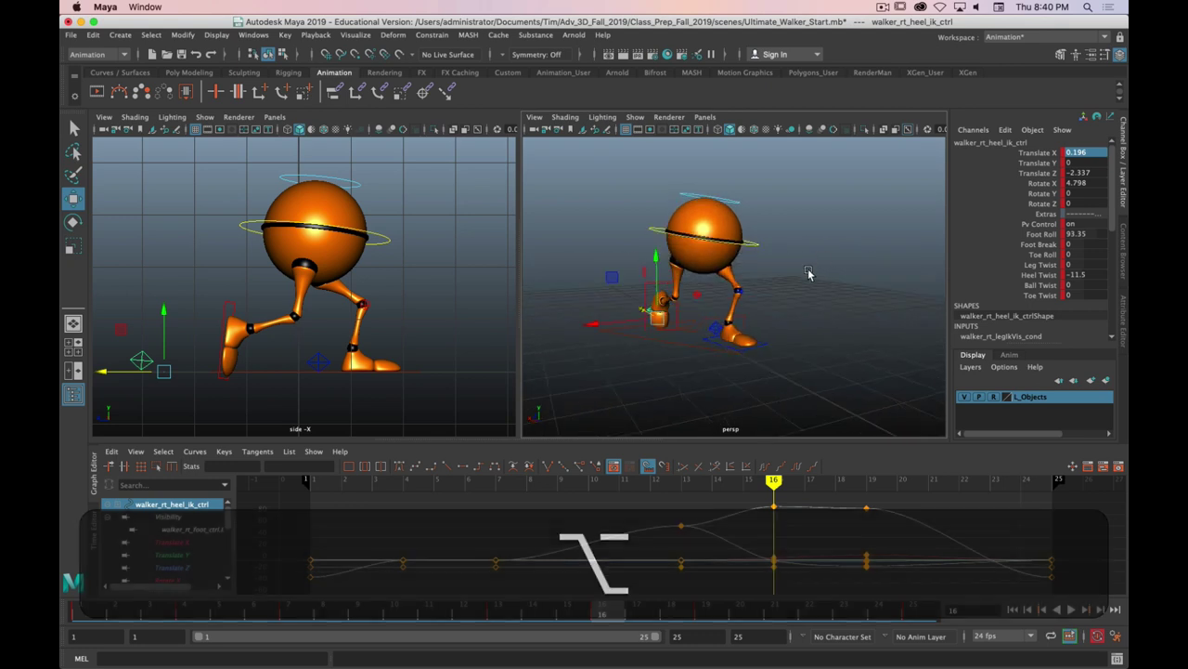
- Play back the walk cycle and examine the walker's motion from different angles in the perspective view
key(alt+v)
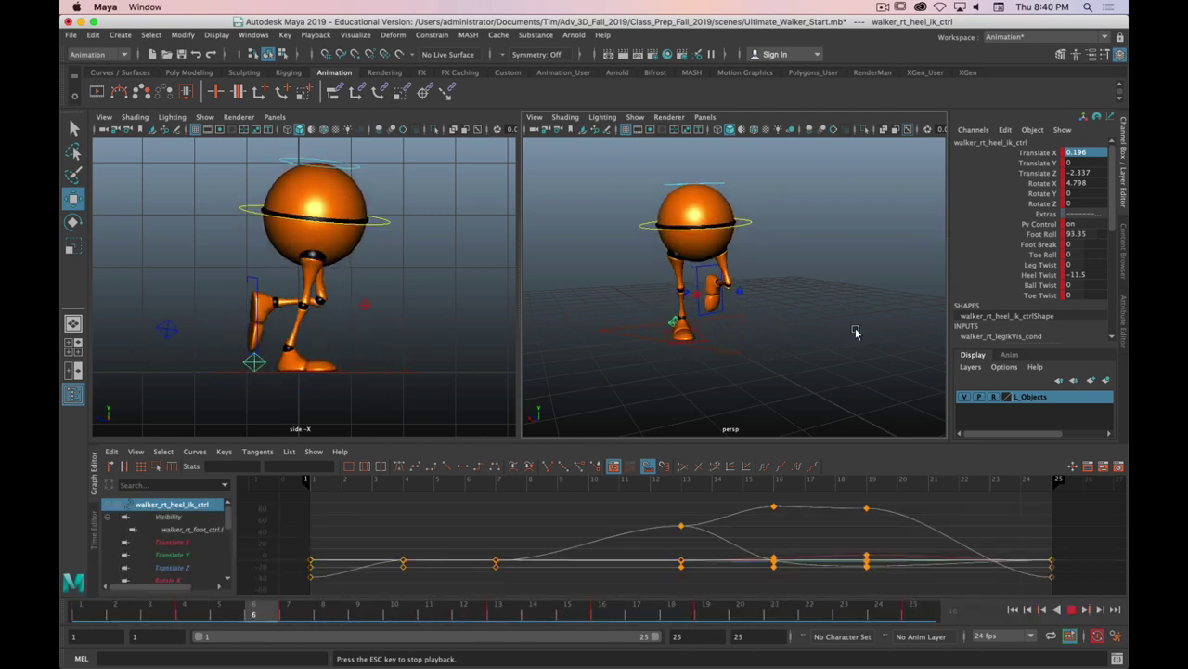
key(alt)
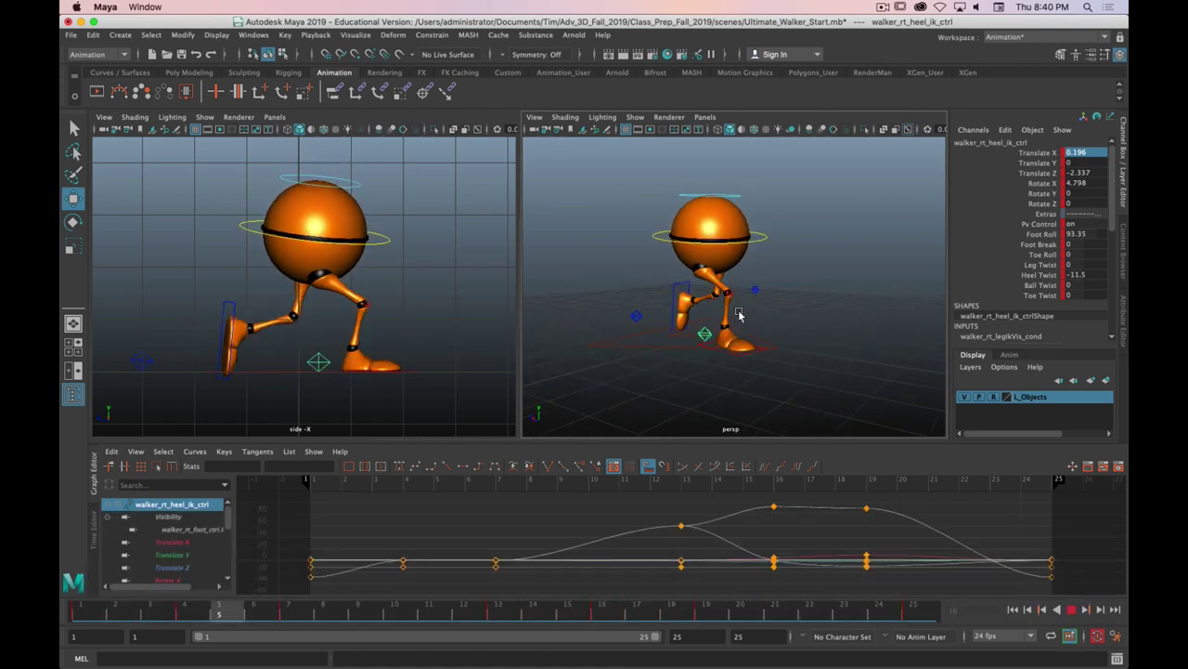
key(super)
key(super+period)
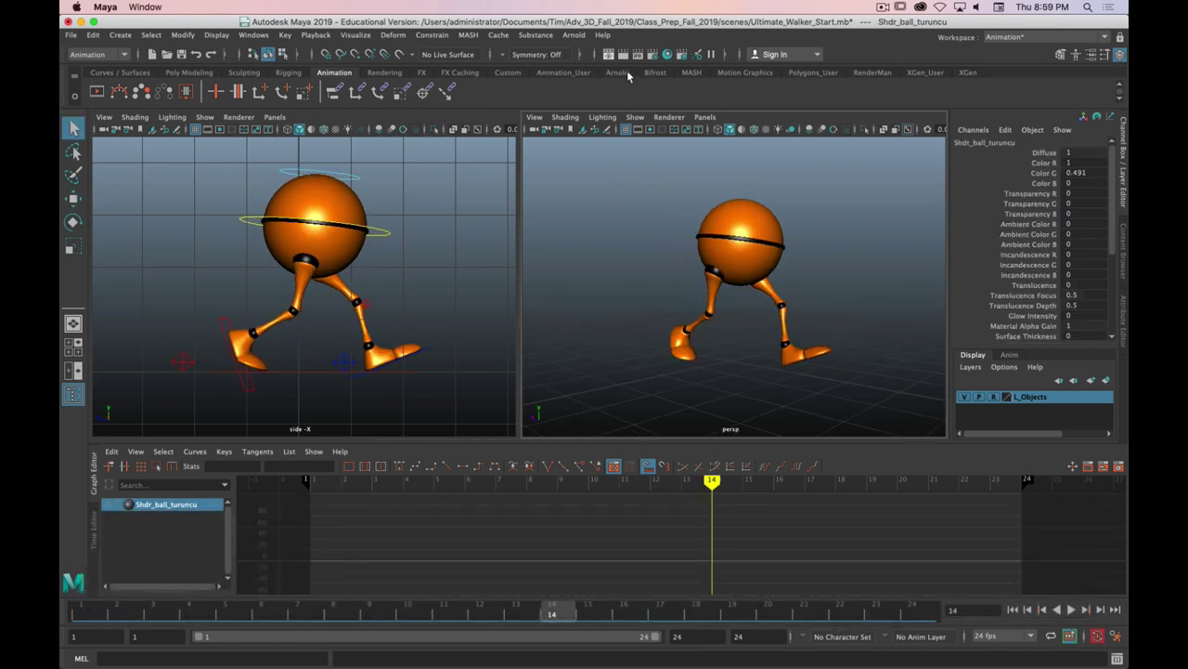
- Show NURBS Curves in the perspective view and play back the walk cycle with the right heel control selected
click(635, 117)
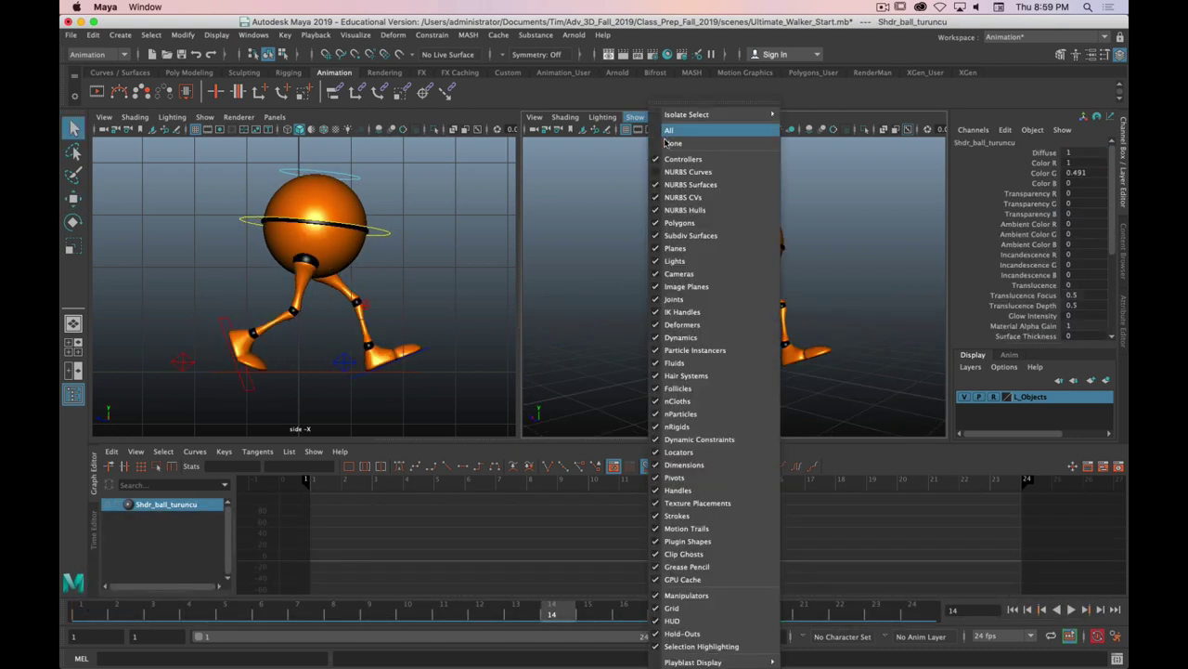
click(683, 168)
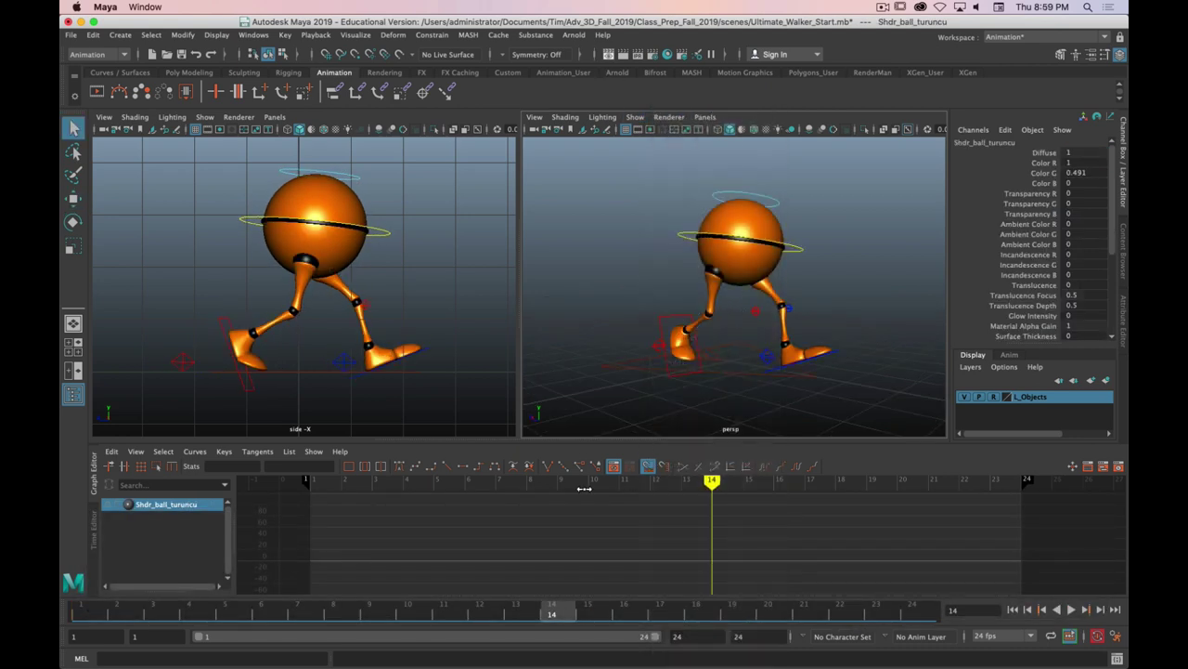
click(182, 364)
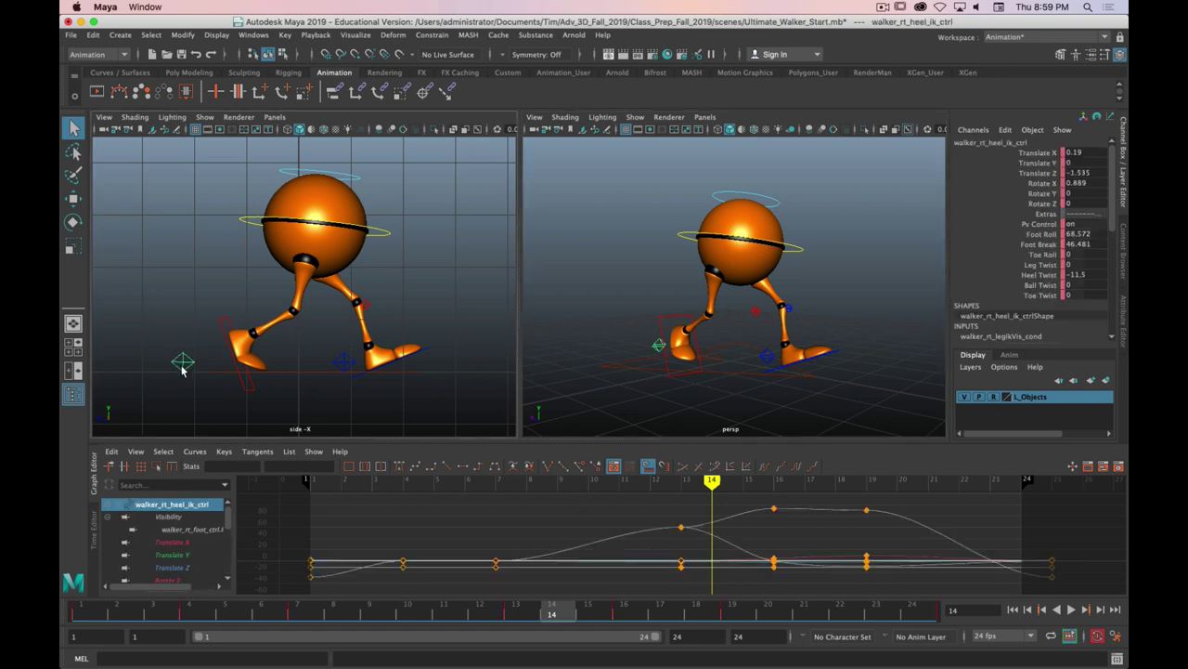
key(alt+v)
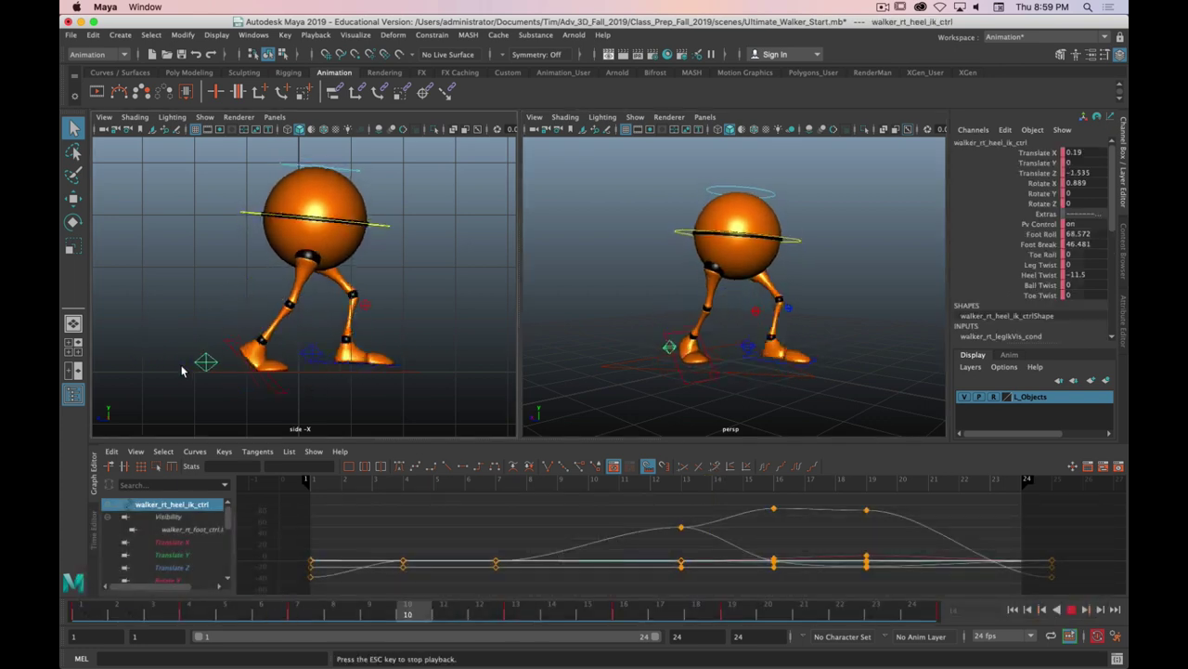
key(alt+v)
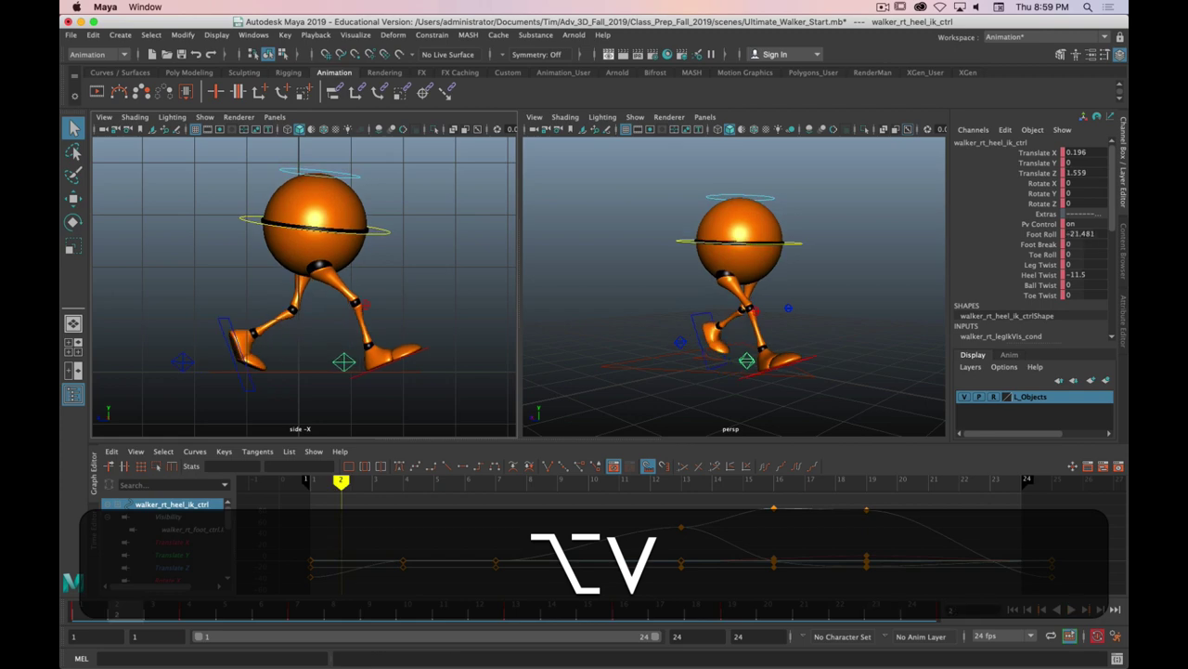
- Switch to Preview and study the step positions, weight shift and tempo charts in the Walk_Cycle_1, Walk_Cycle_3 and Walk_Cycle_2 reference pages
key(super+Tab)
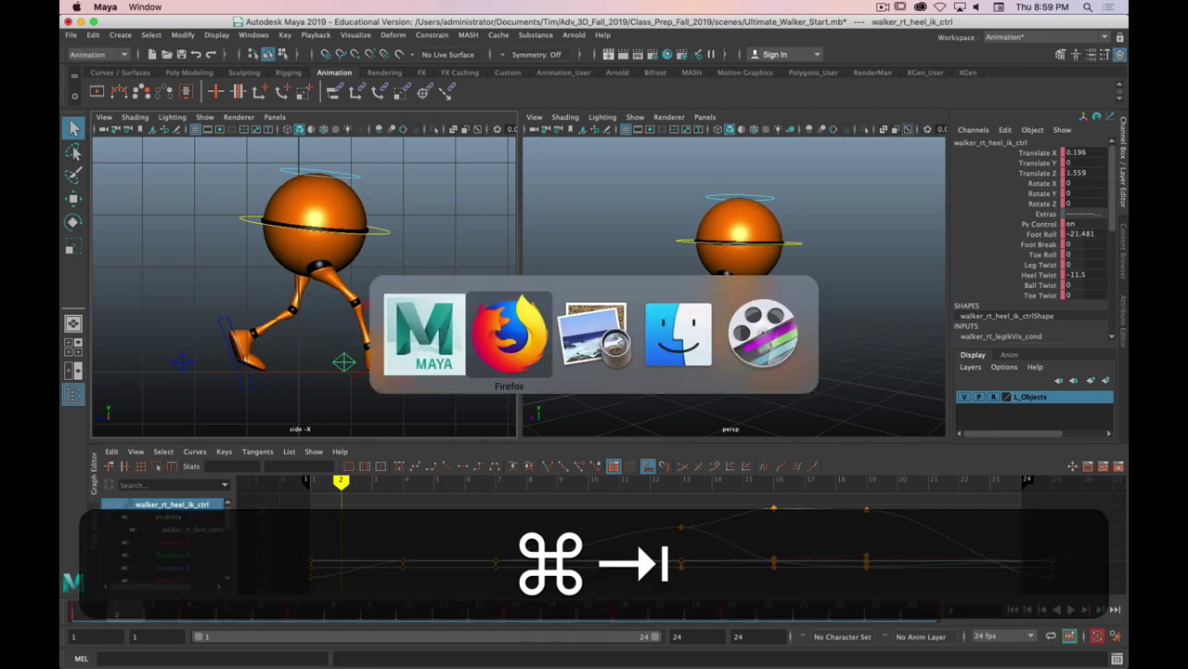
key(super+Tab)
key(super+Tab)
key(shift+super+Tab)
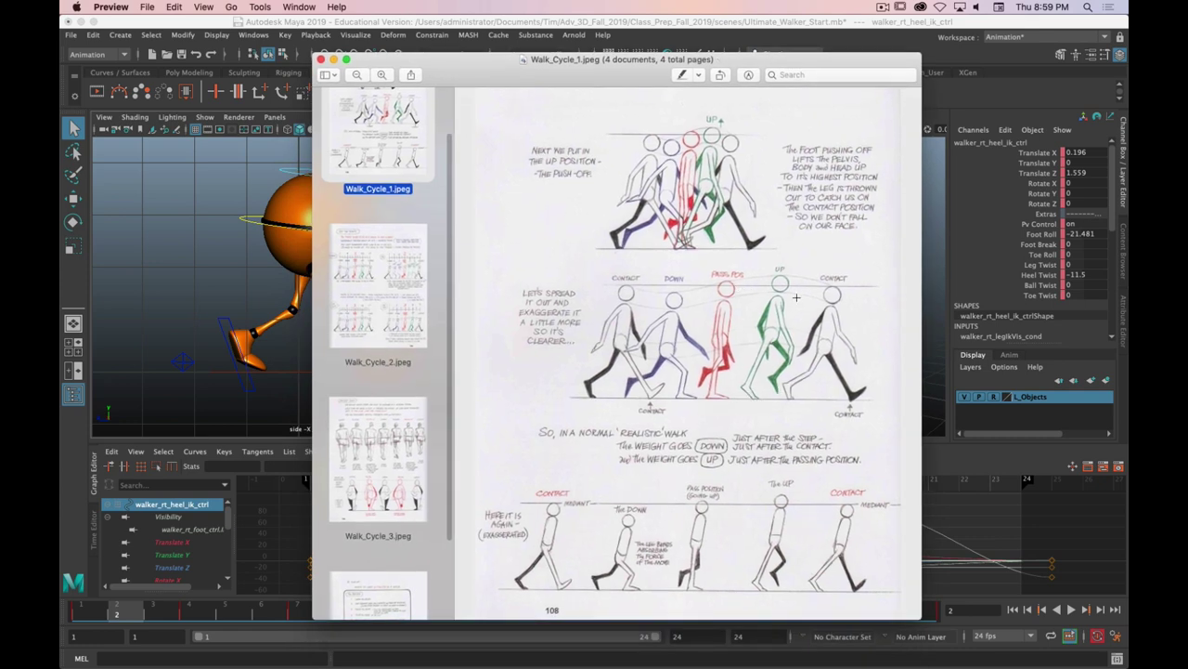
click(420, 464)
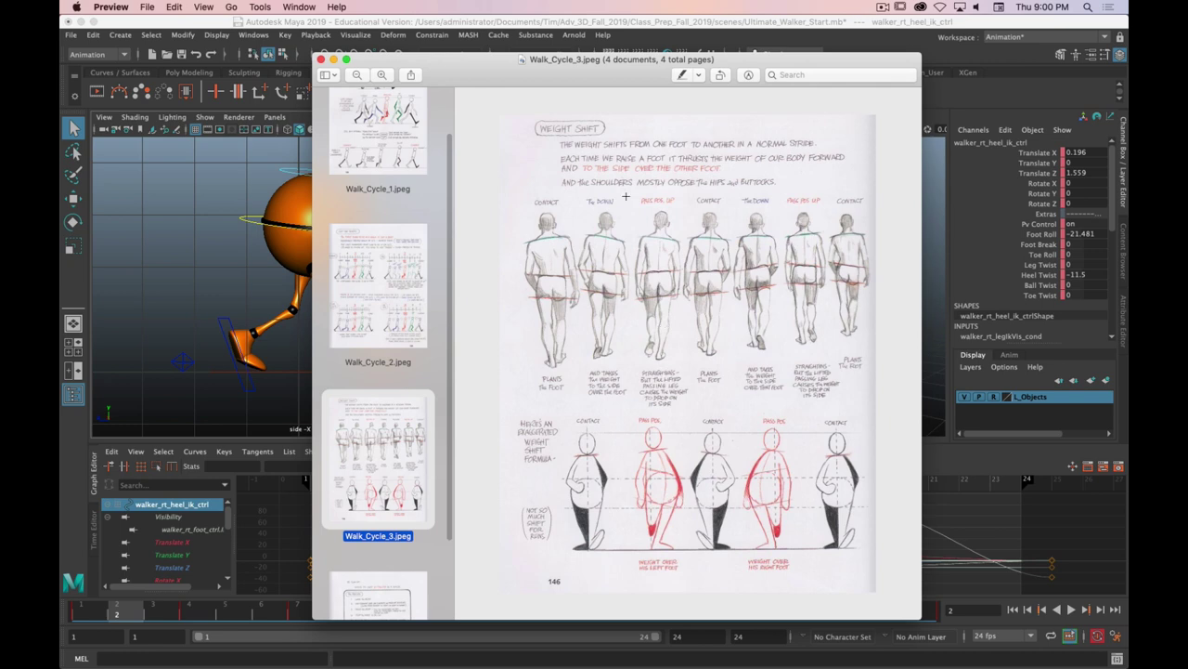
key(super+w)
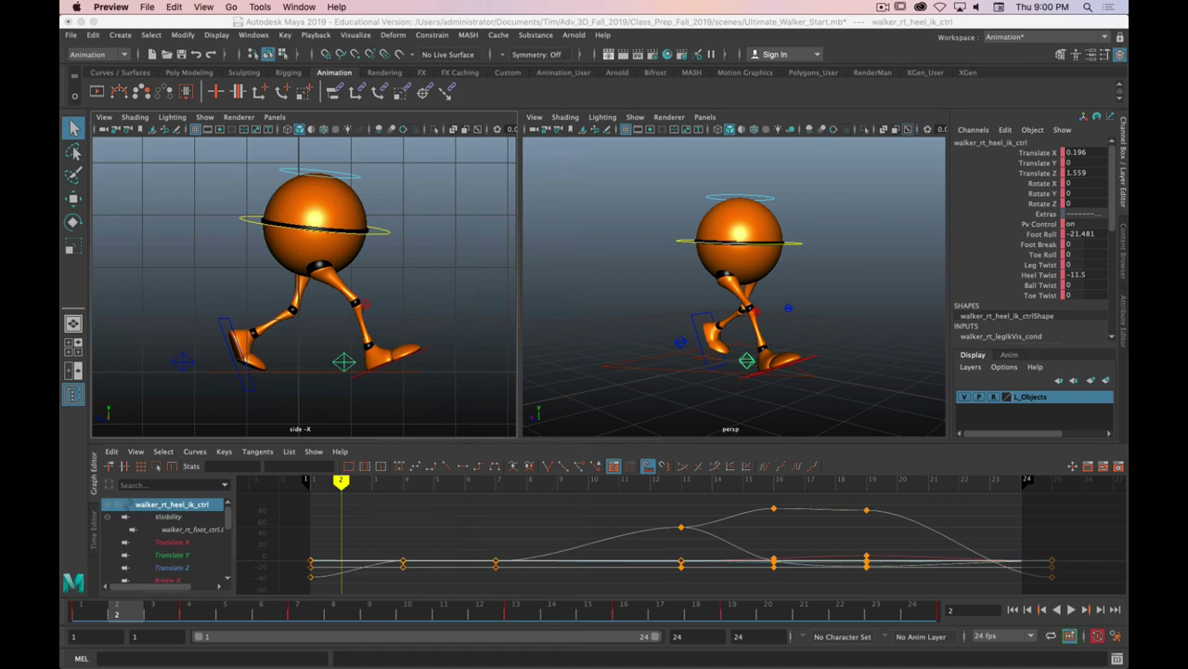
key(super+o)
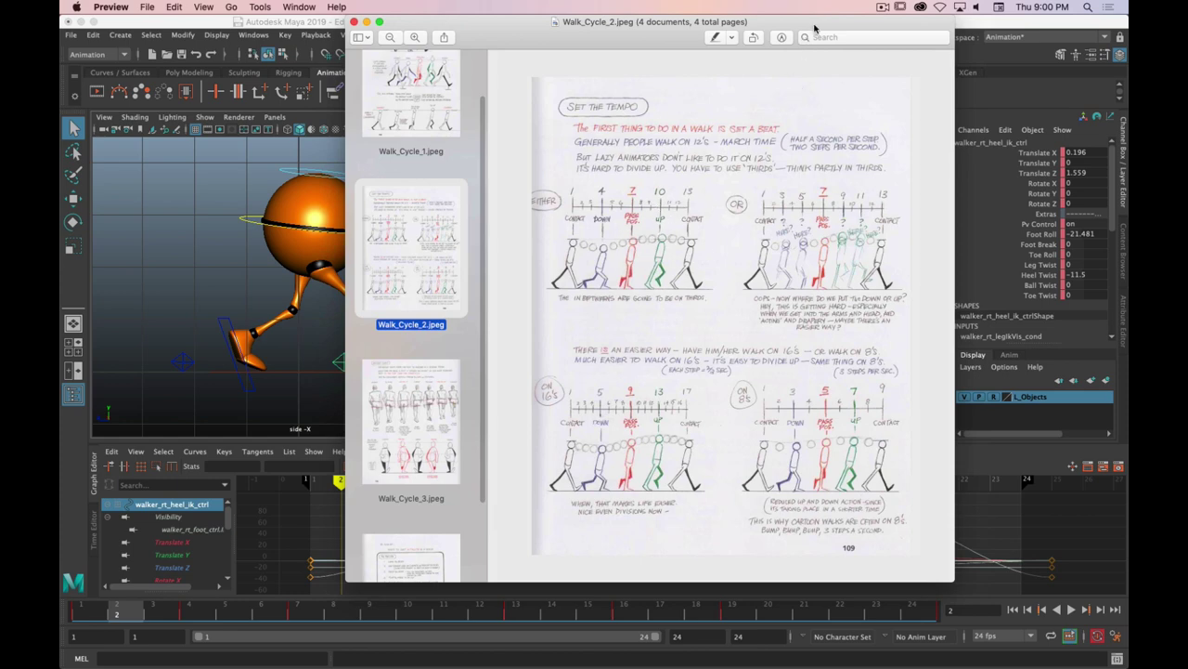
key(super+w)
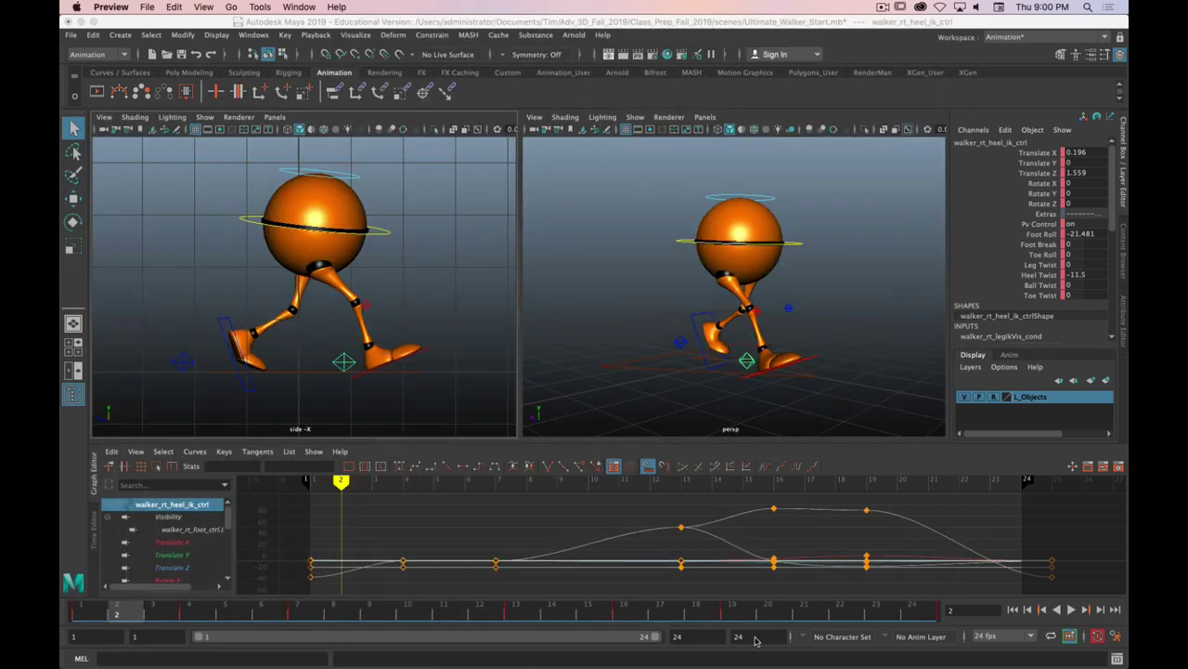
- Set the animation end time of the scene to frame 25
click(755, 638)
text(25)
key(Return)
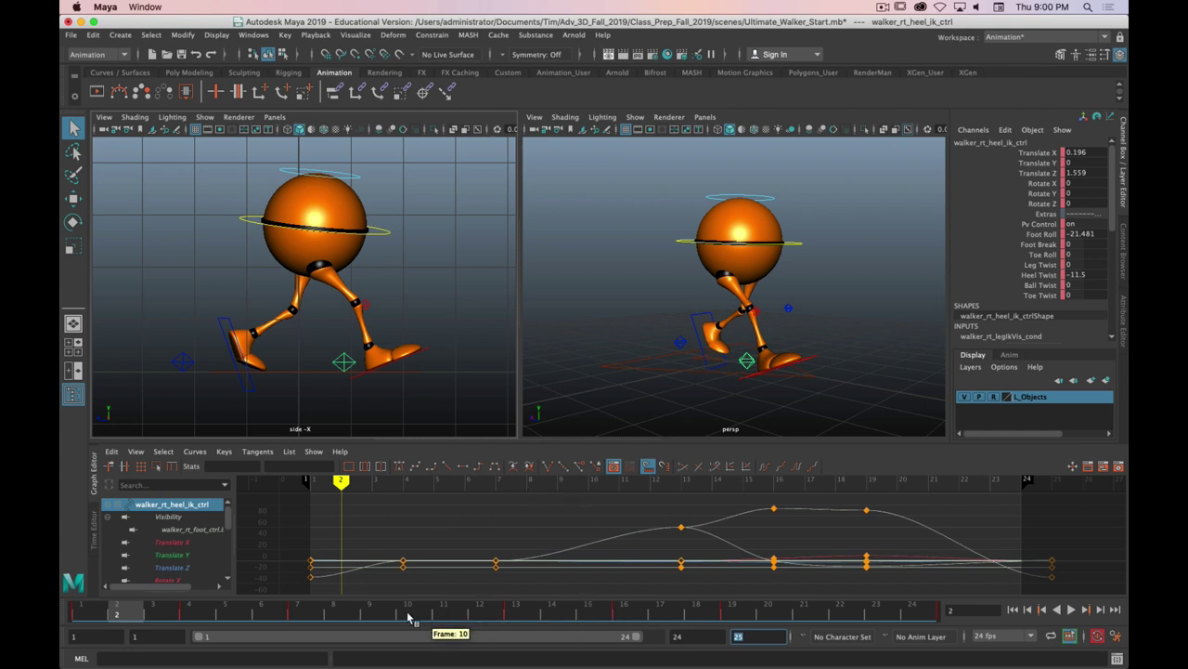
- Raise the main body control CTRL_Main to a Translate Y of 0.1 at frame 10 for the up position
click(409, 615)
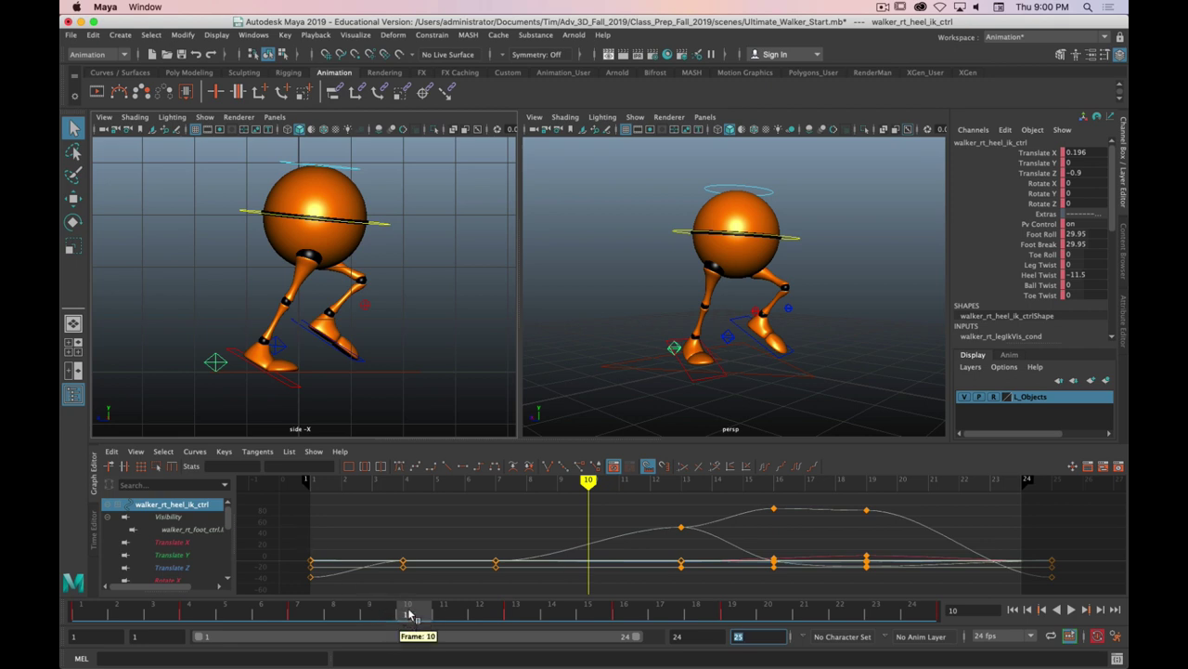
drag(408, 613, 517, 610)
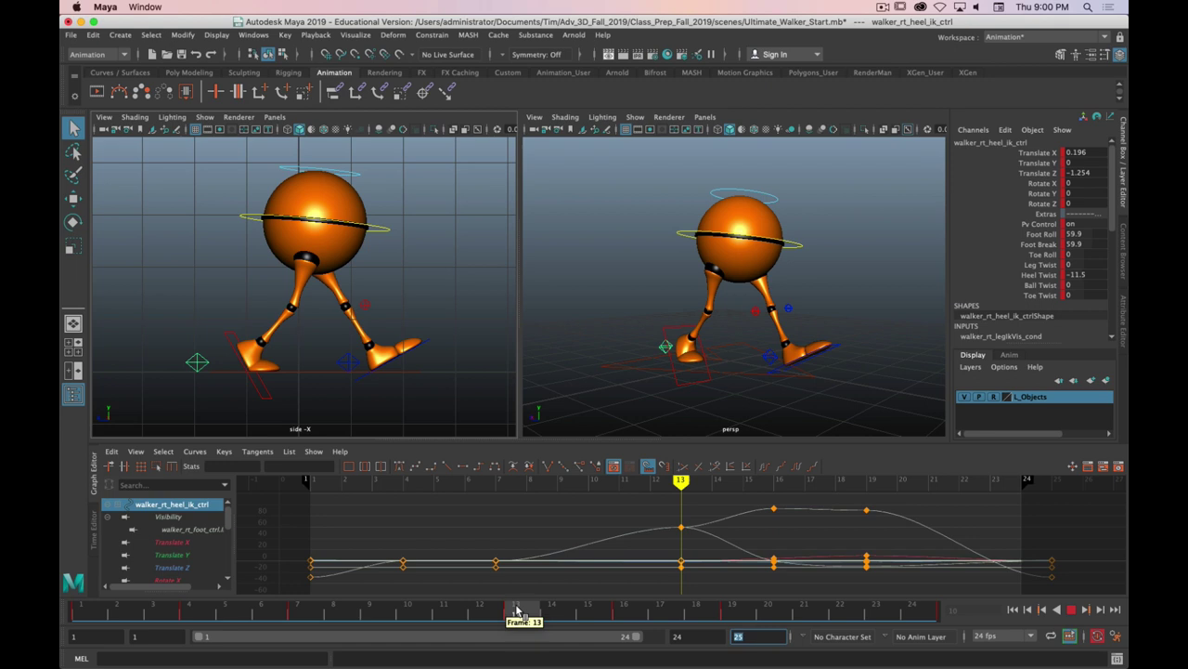
drag(518, 610, 306, 611)
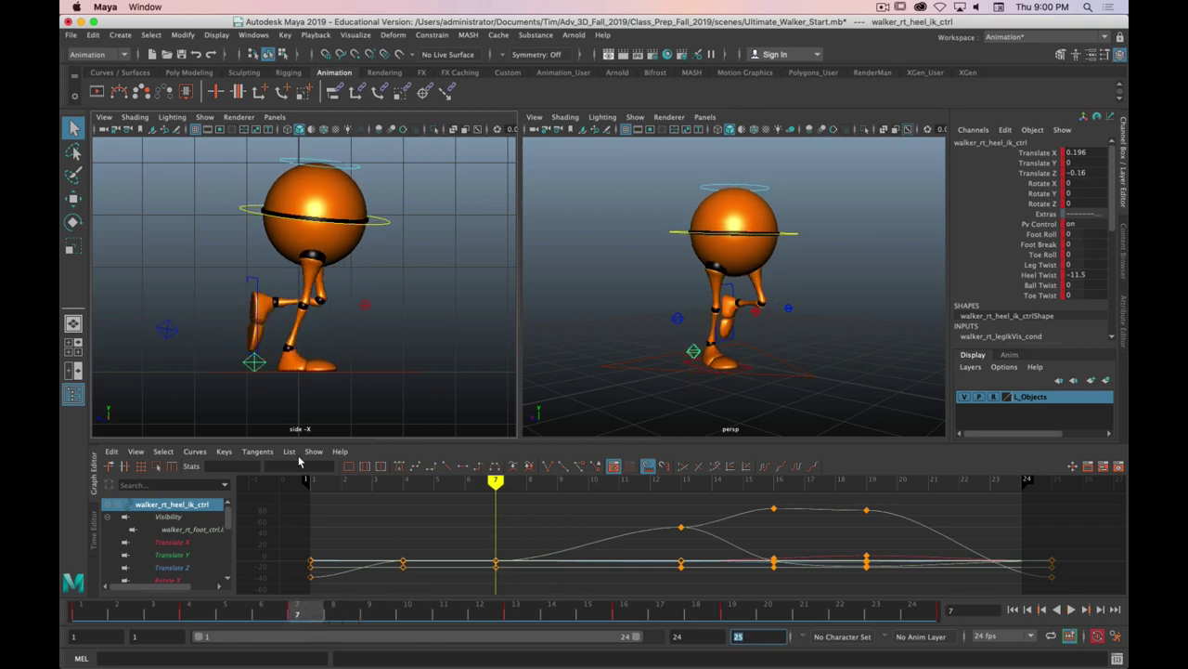
click(409, 611)
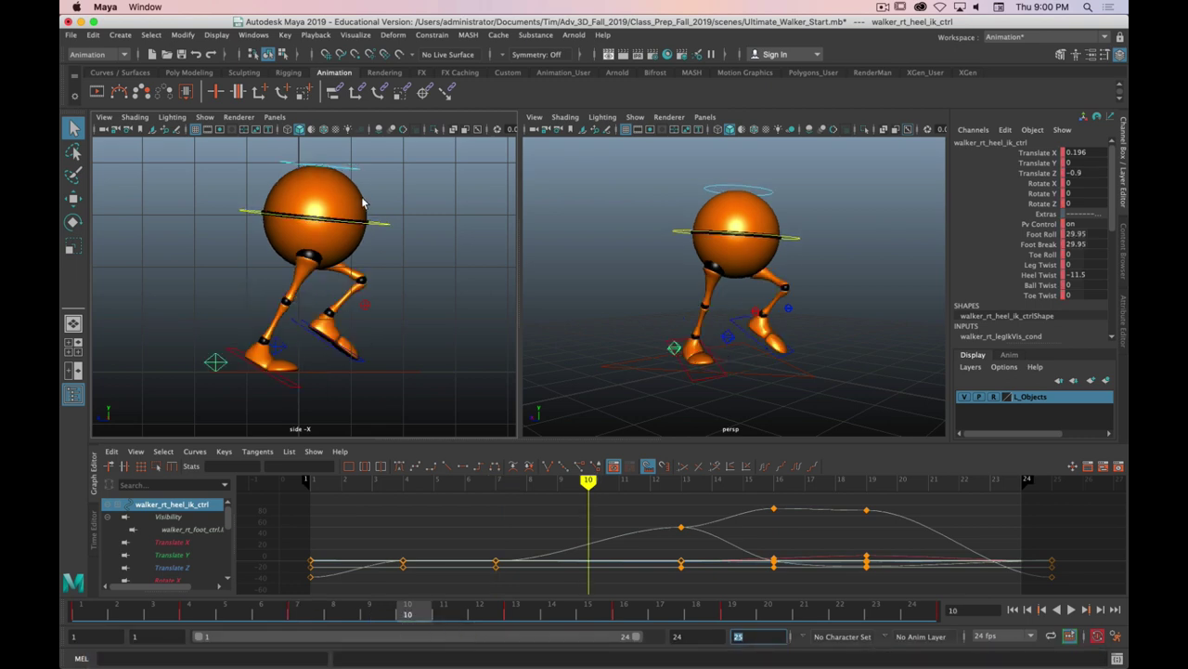
click(381, 224)
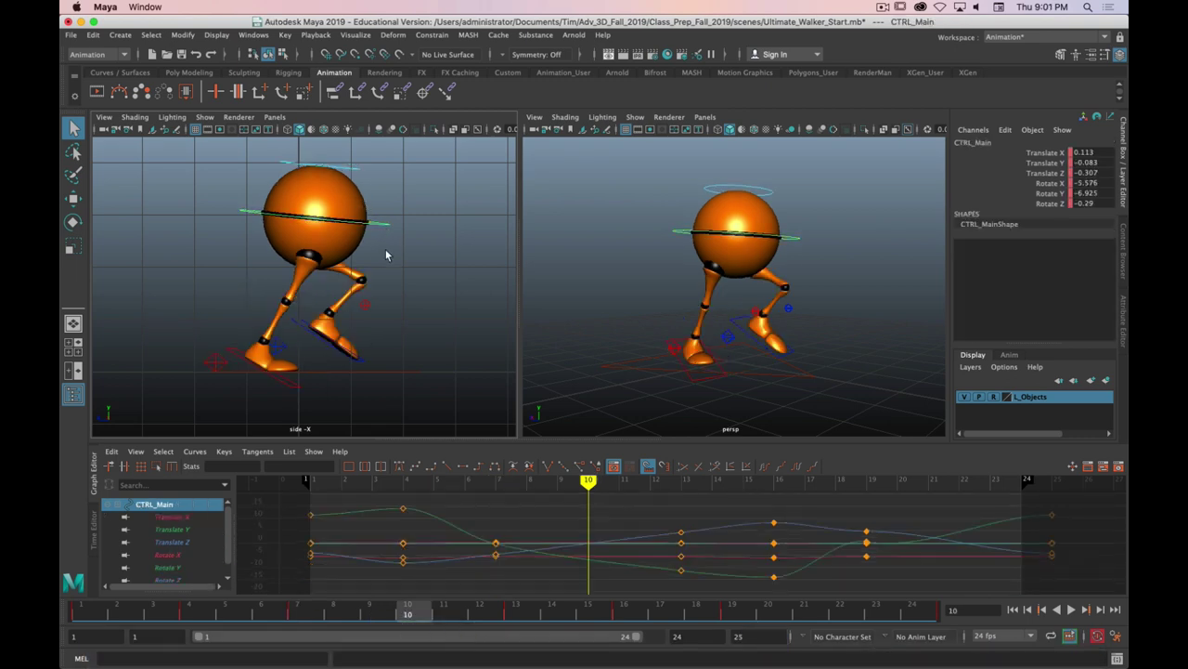
key(w)
drag(315, 158, 313, 141)
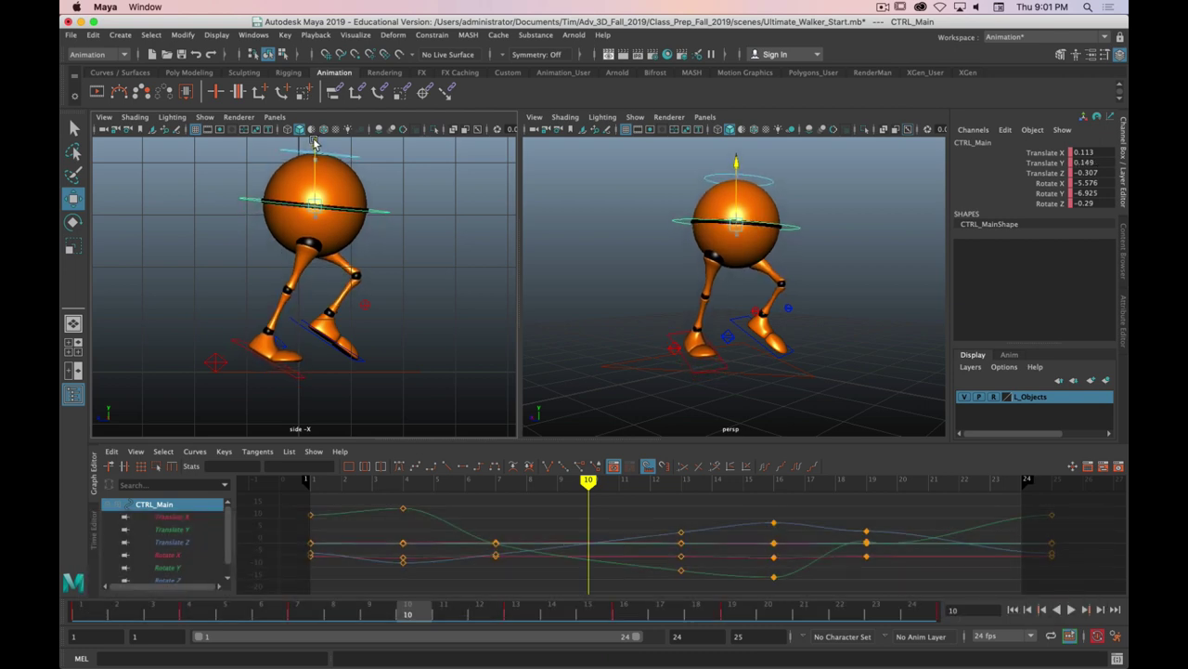
drag(312, 141, 313, 146)
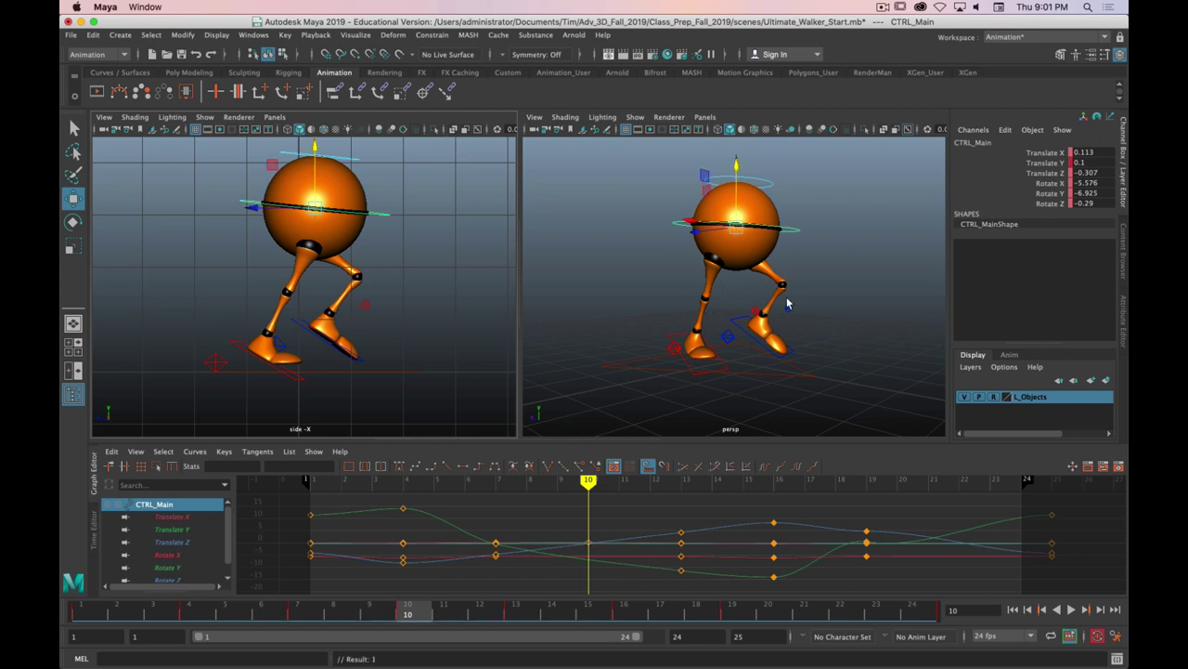
- Compare the down poses at frames 4 and 16, and key all of the walker's controls at frame 16
key(alt)
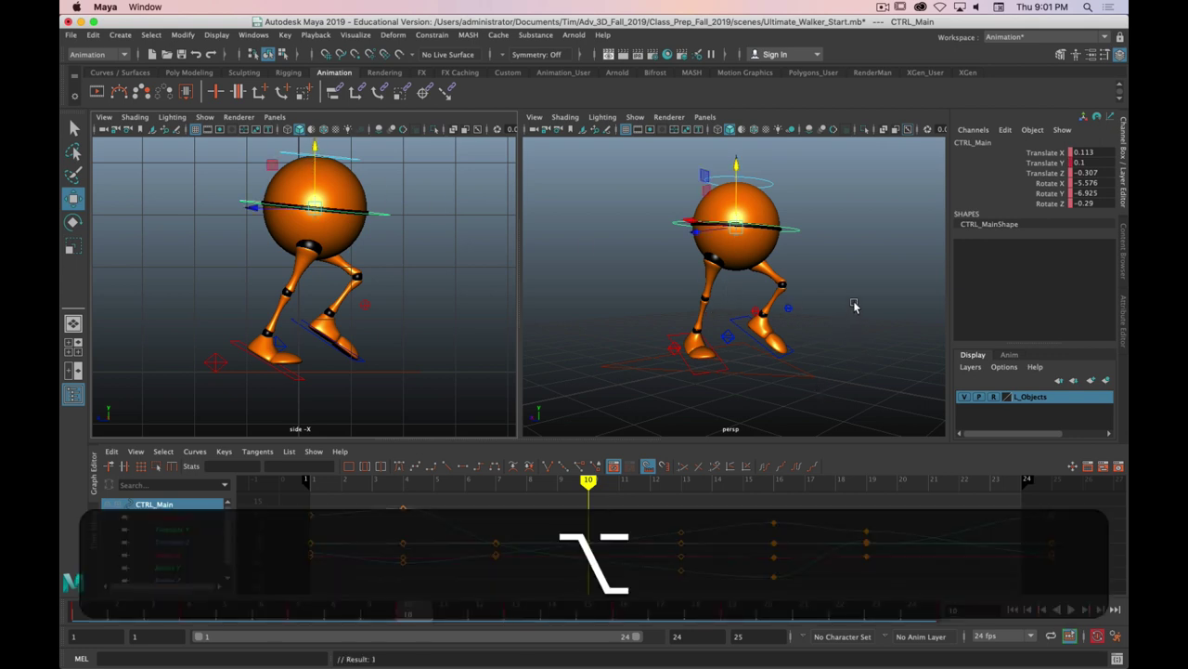
alt+drag(849, 310, 807, 326)
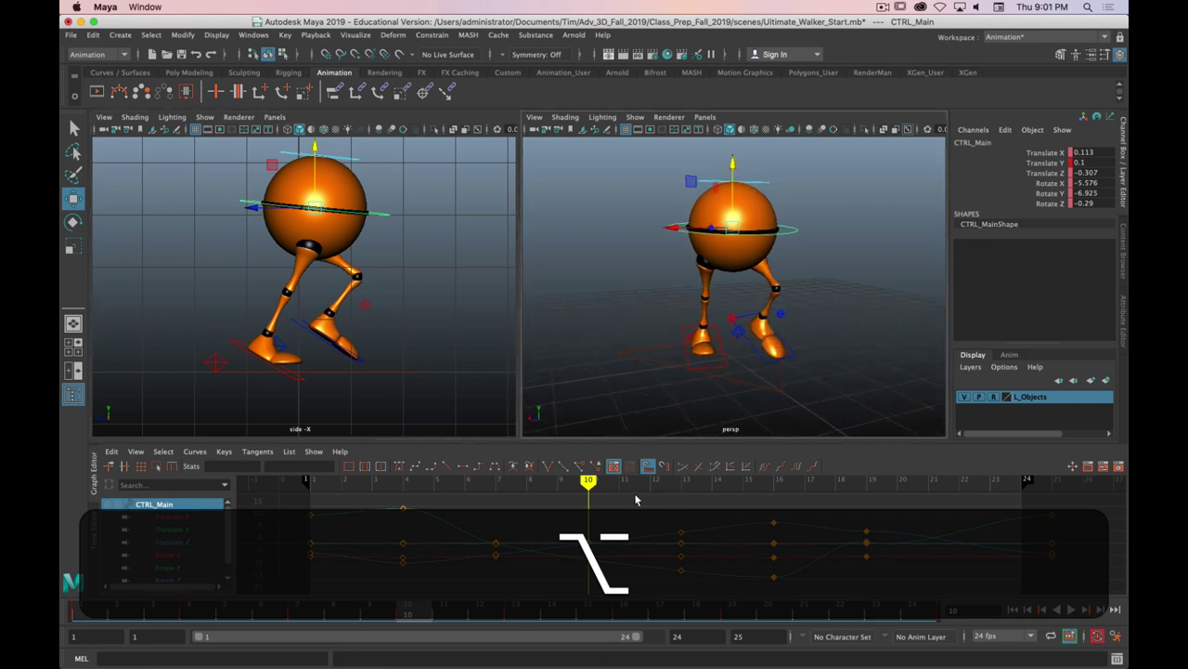
drag(592, 486, 769, 544)
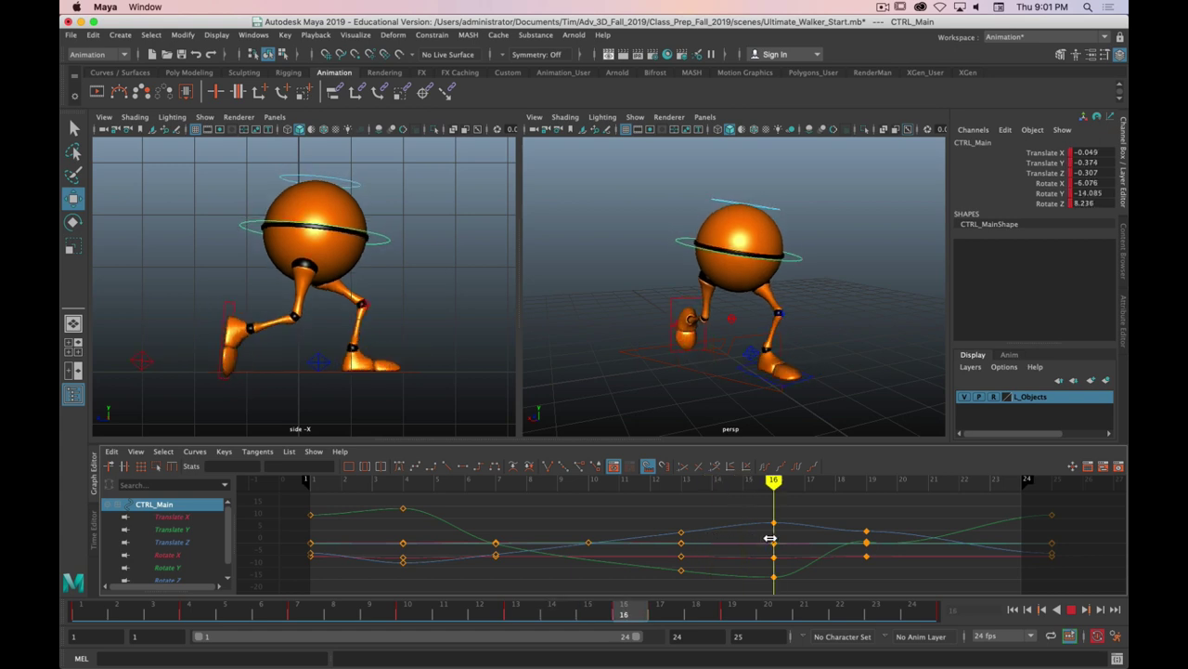
drag(627, 615, 200, 608)
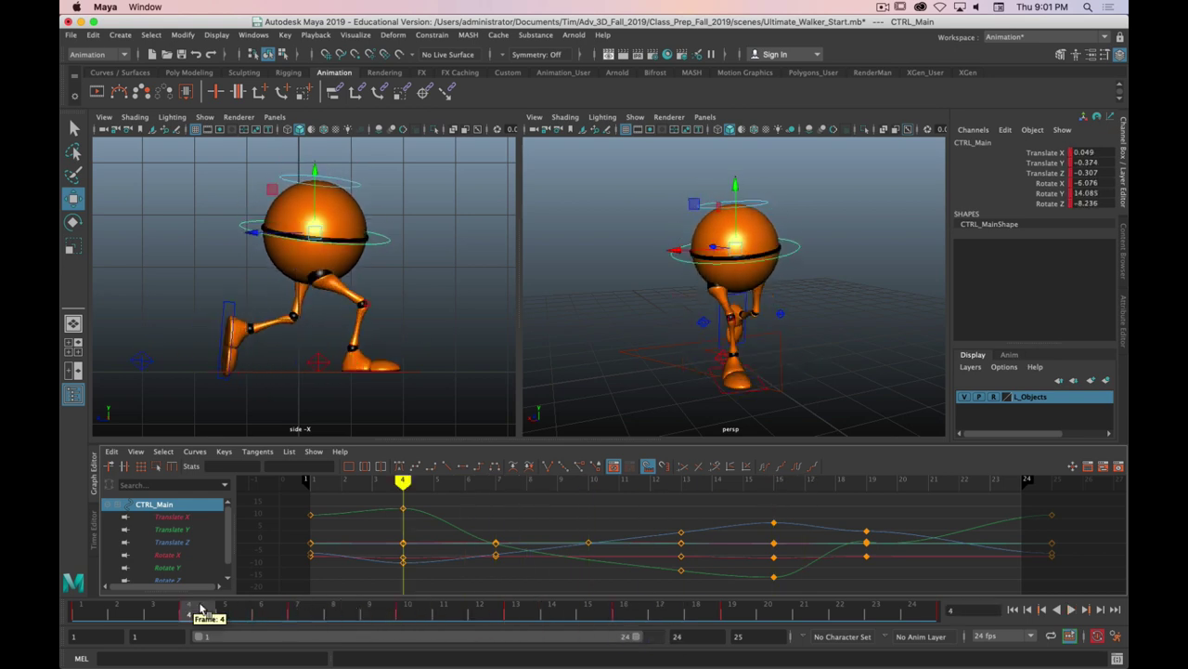
click(624, 615)
click(201, 613)
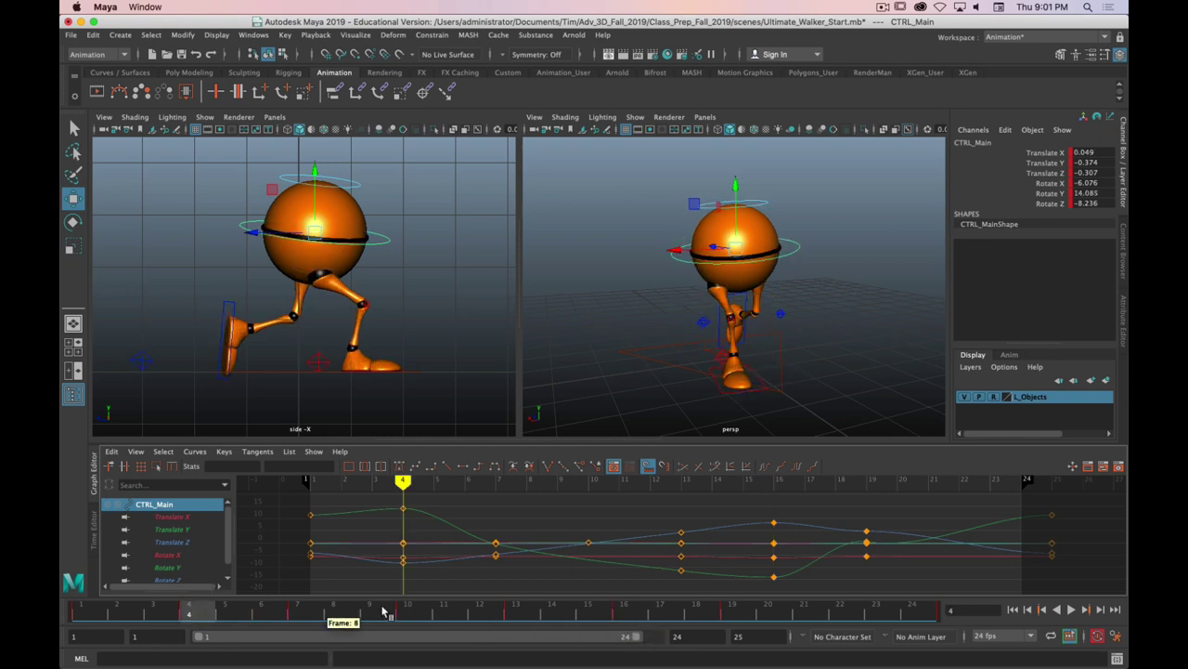
click(622, 615)
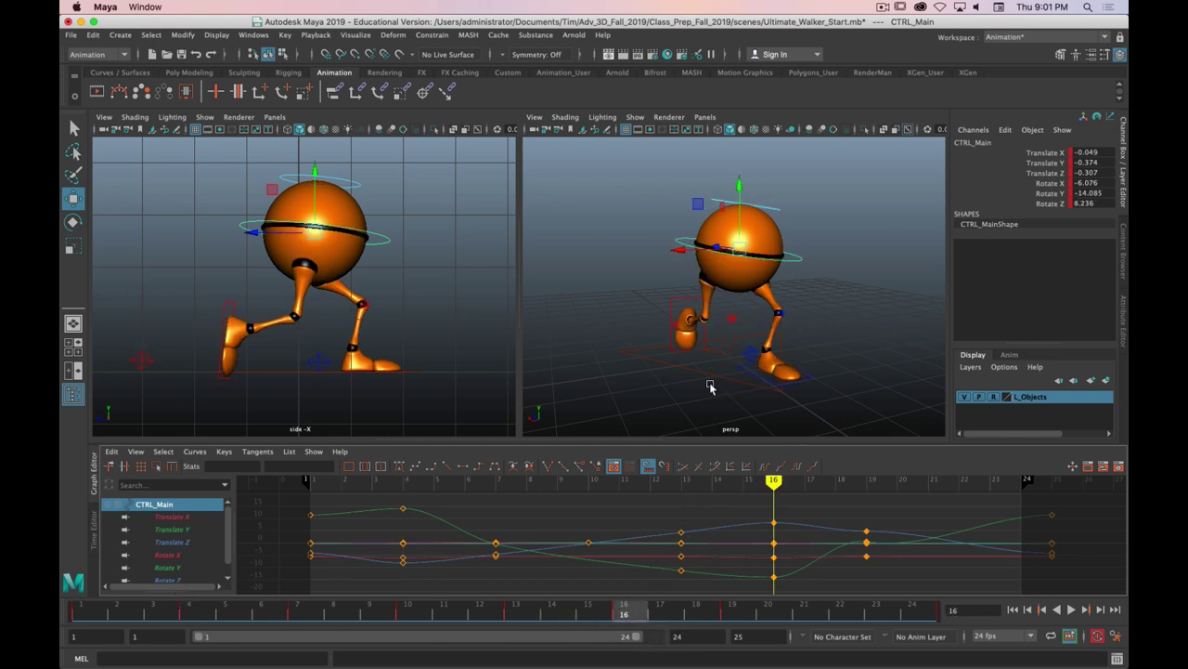
drag(846, 151, 578, 417)
key(s)
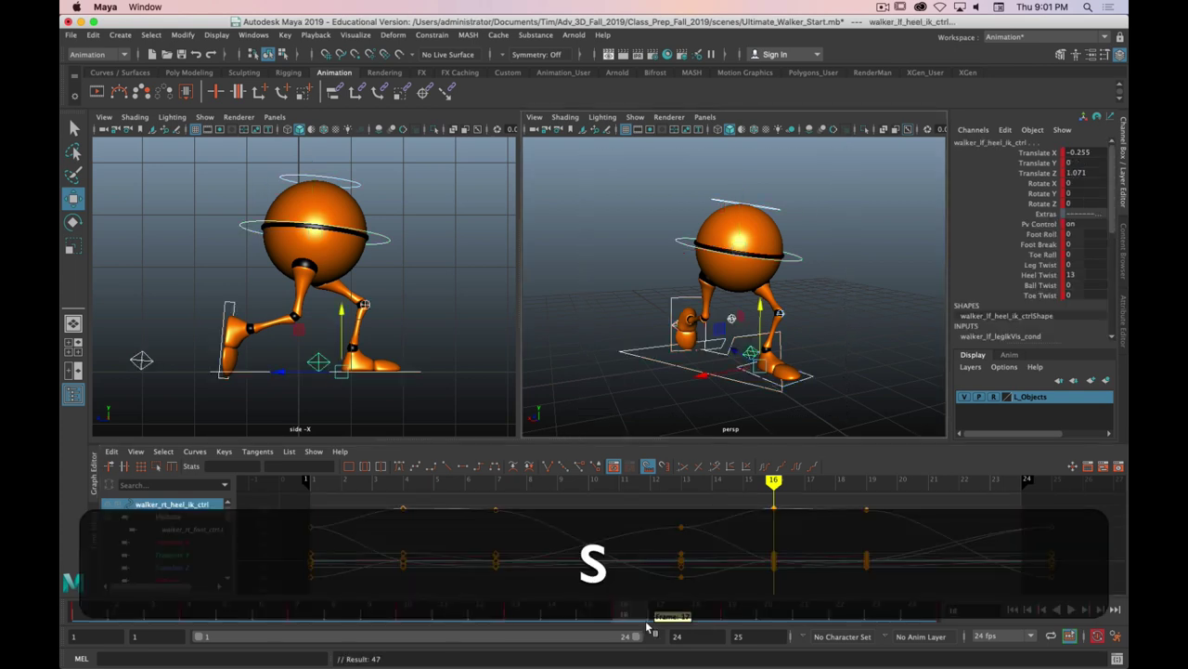
- Move the right heel control forward to a Translate Z of -0.473 at frame 10 and key it
click(409, 608)
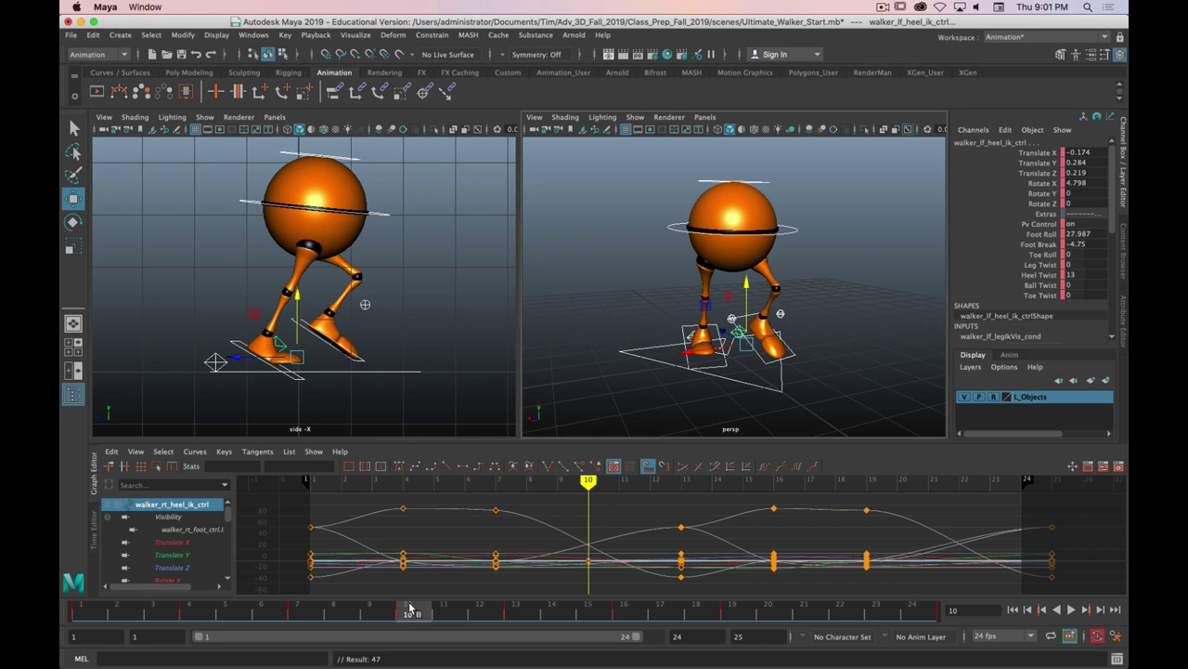
alt+drag(656, 357, 597, 345)
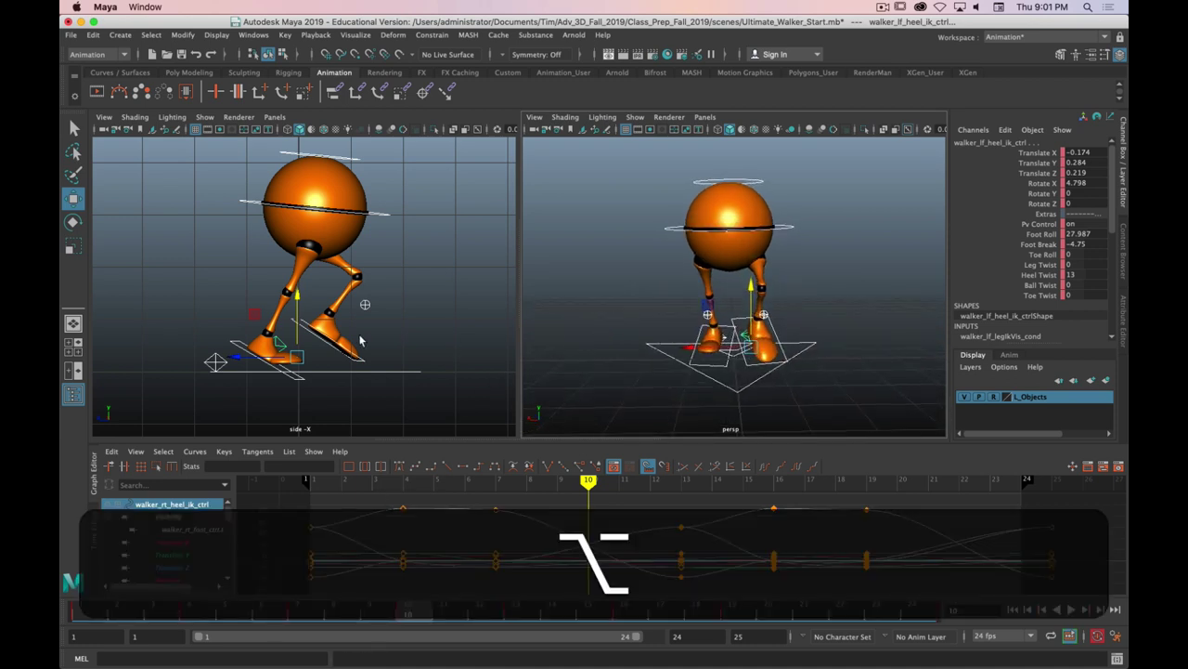
click(212, 362)
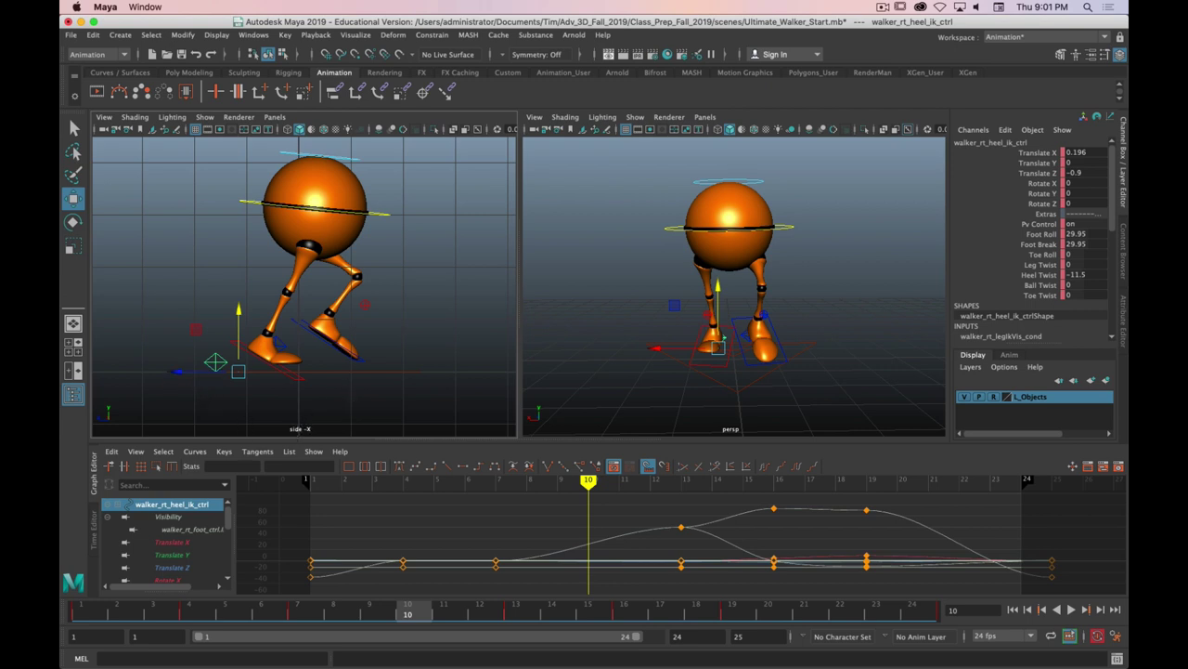
key(super+Tab)
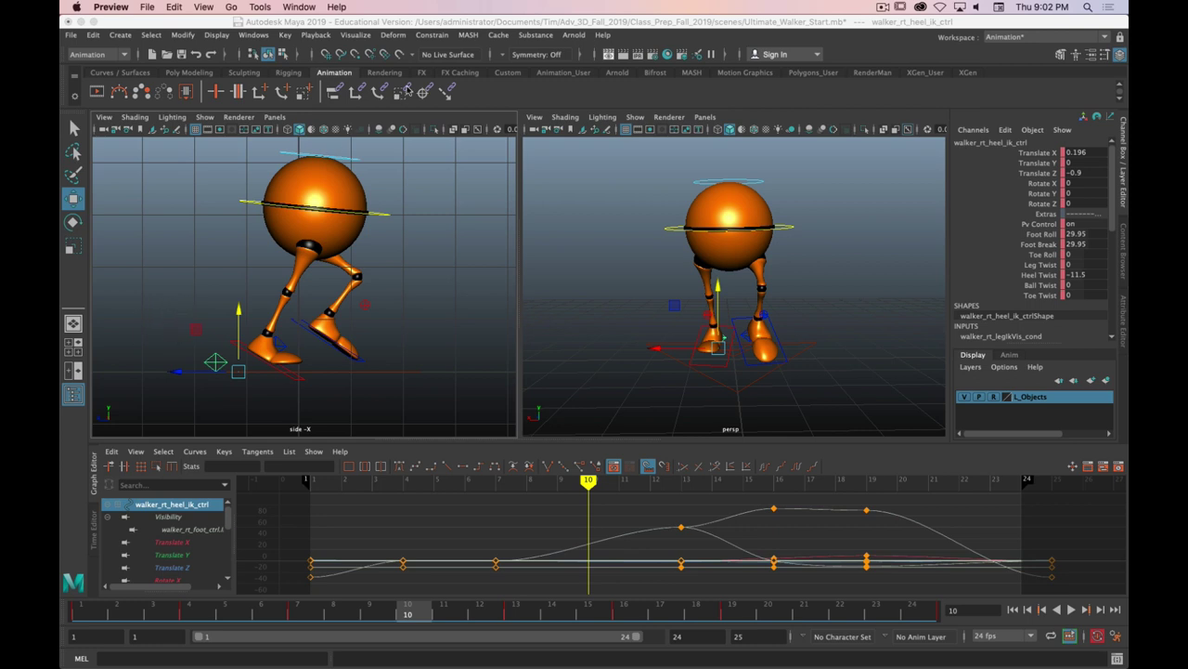
click(442, 28)
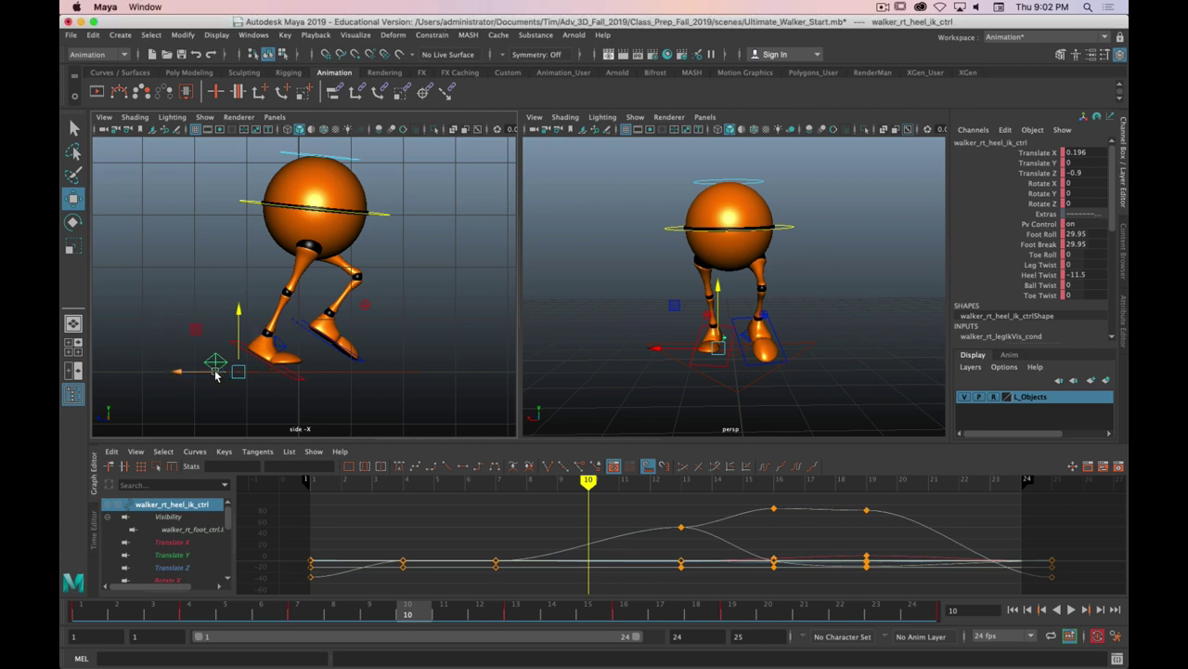
drag(181, 376, 199, 370)
key(s)
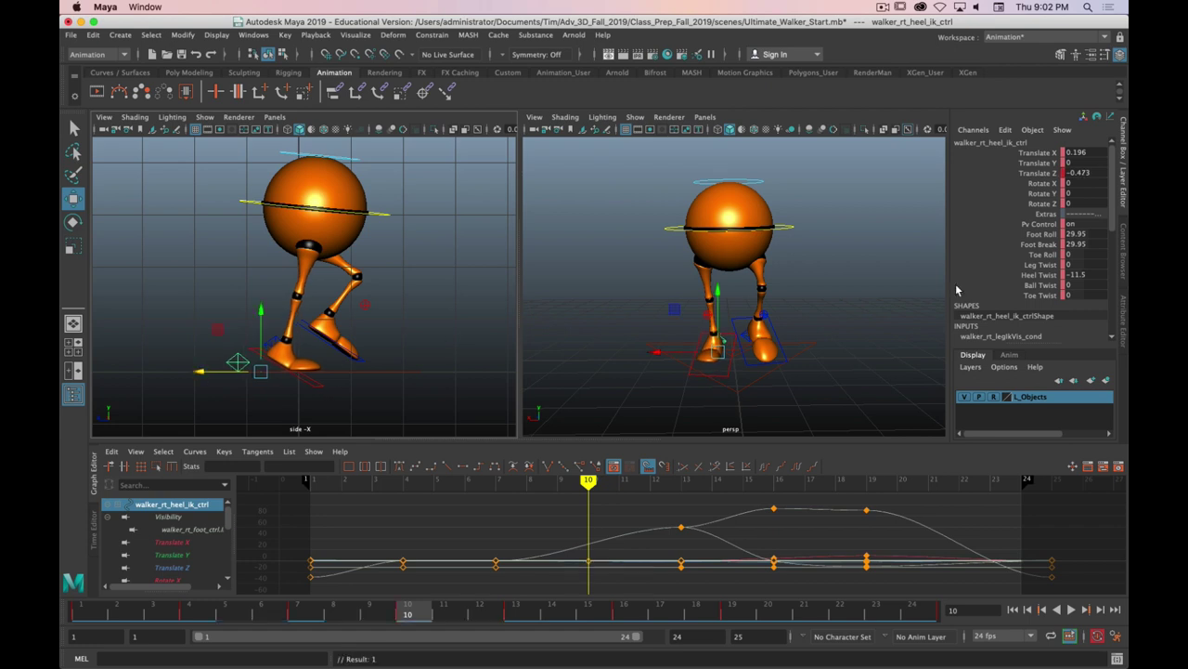
- Set the right heel control's Foot Roll and Foot Break to 50.65 at frame 10 and move it to a Translate Z of -0.632
double_click(1080, 236)
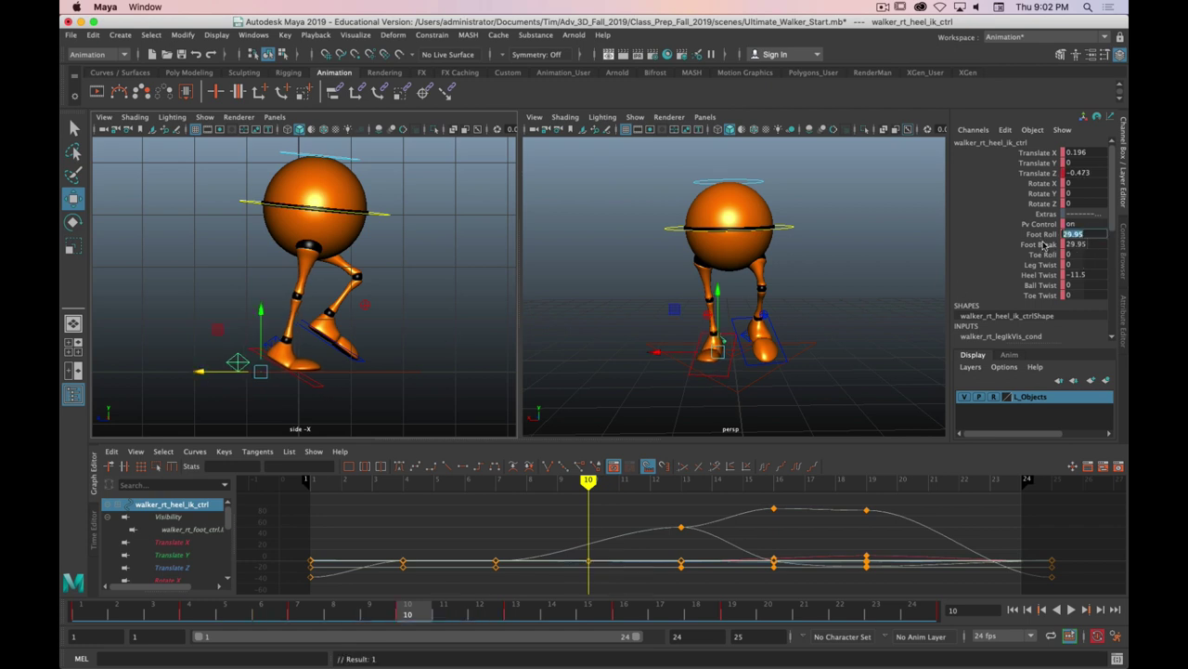
shift+click(1046, 244)
middle_drag(590, 268, 718, 267)
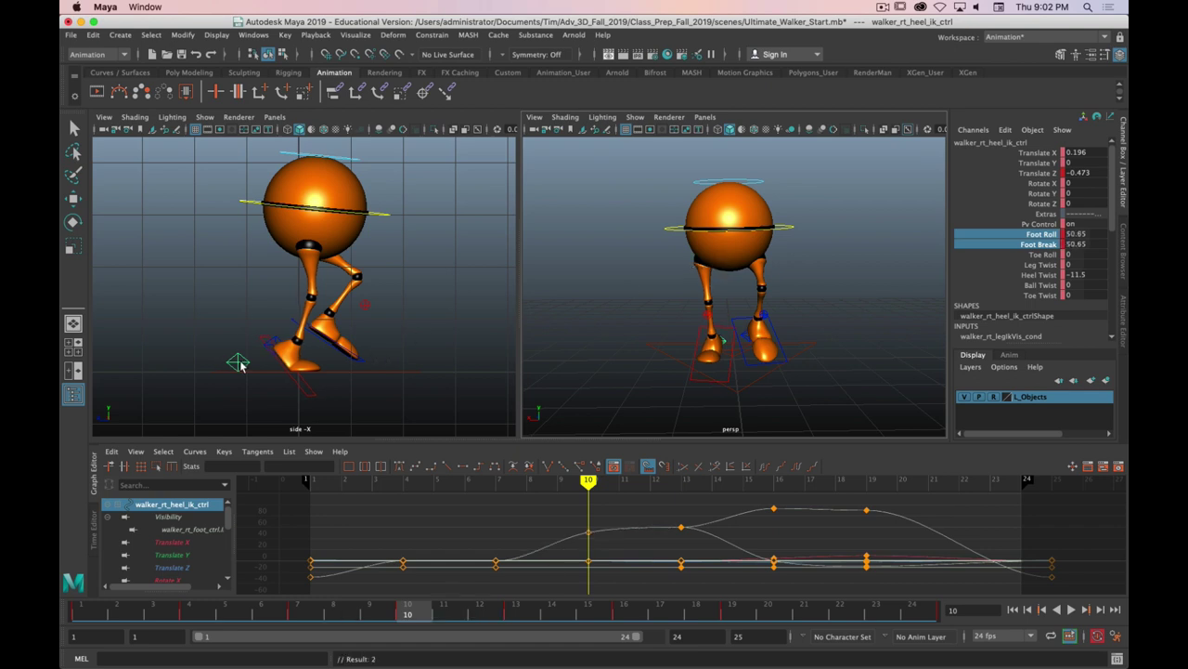
key(w)
drag(202, 378, 190, 376)
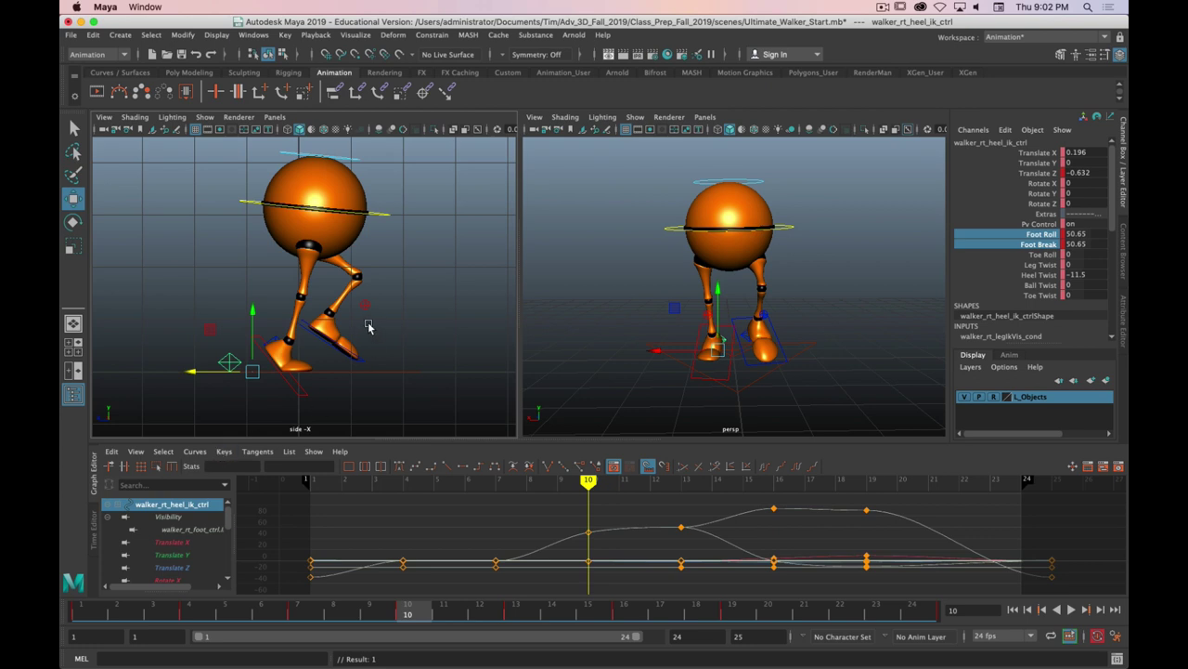
- Move the left heel control to a Translate Y of 0.369 and Translate Z of 0.671 at frame 10 and key it
click(744, 336)
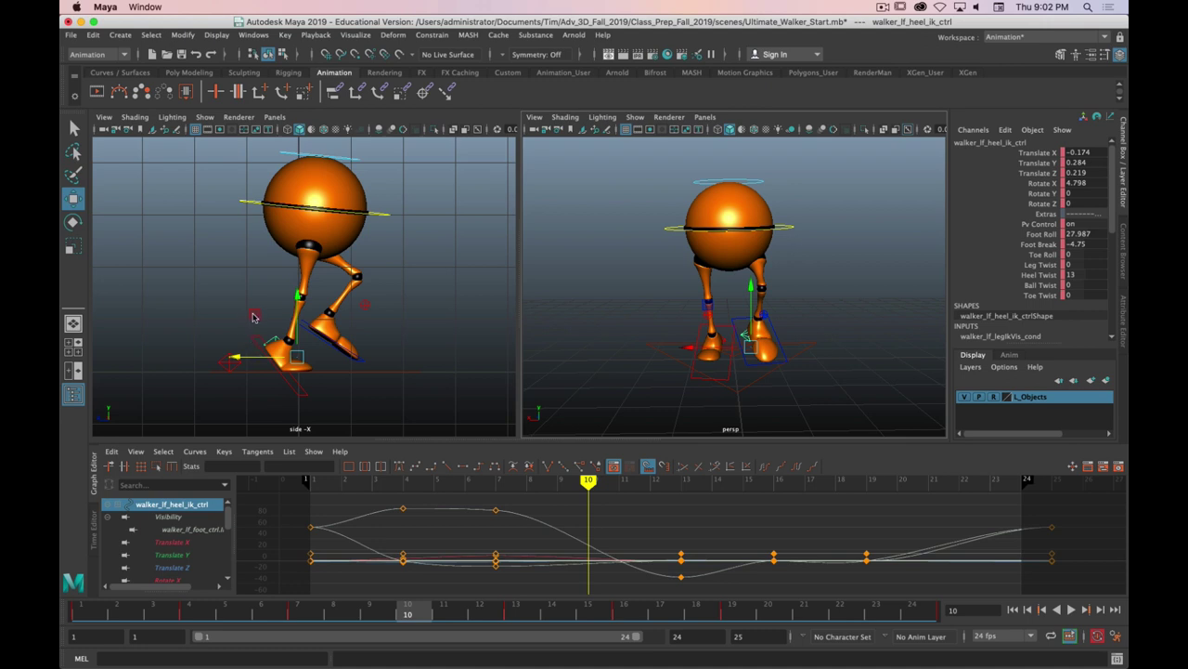
middle_drag(252, 317, 277, 313)
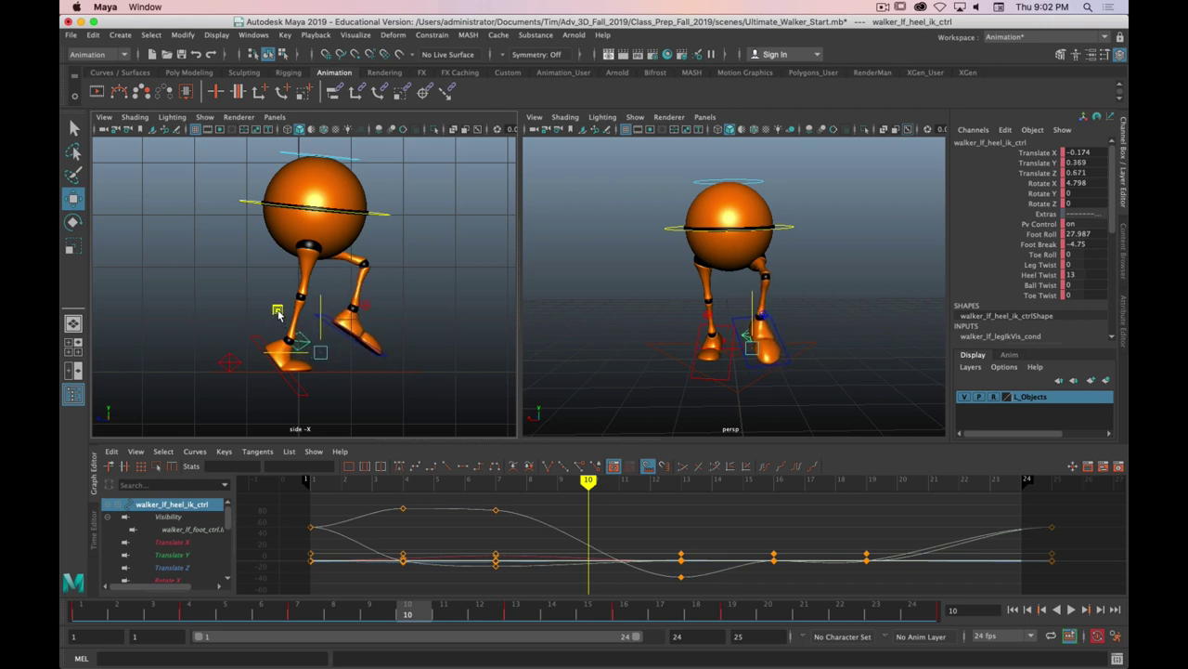
key(s)
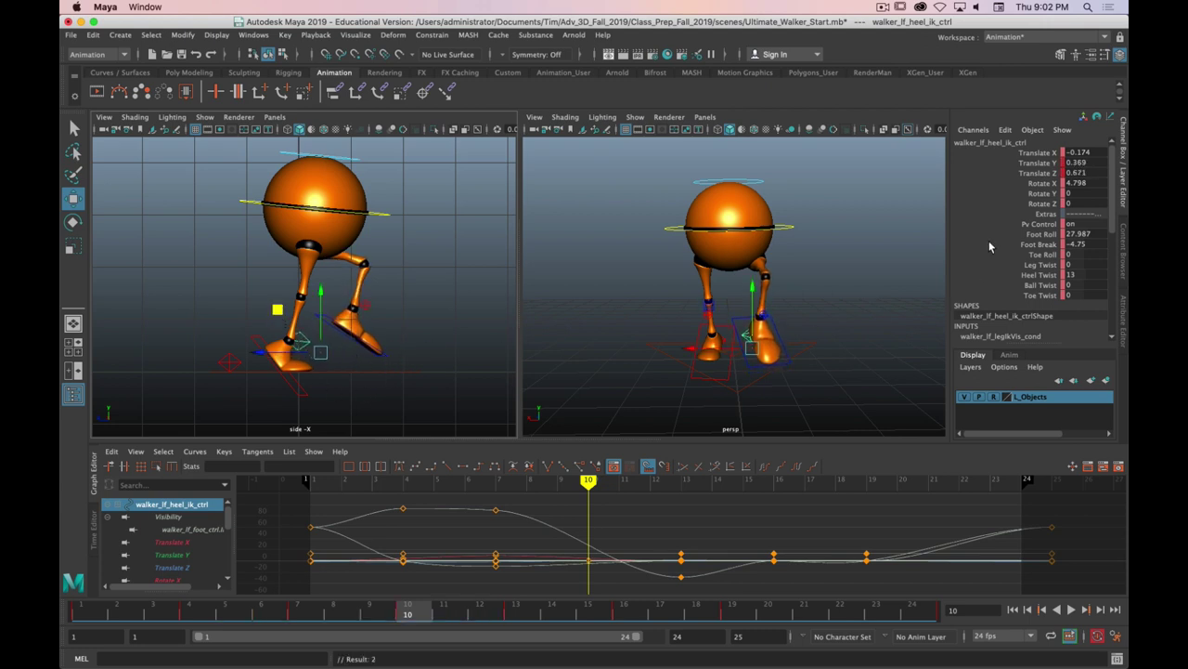
click(1042, 235)
middle_drag(894, 281, 974, 280)
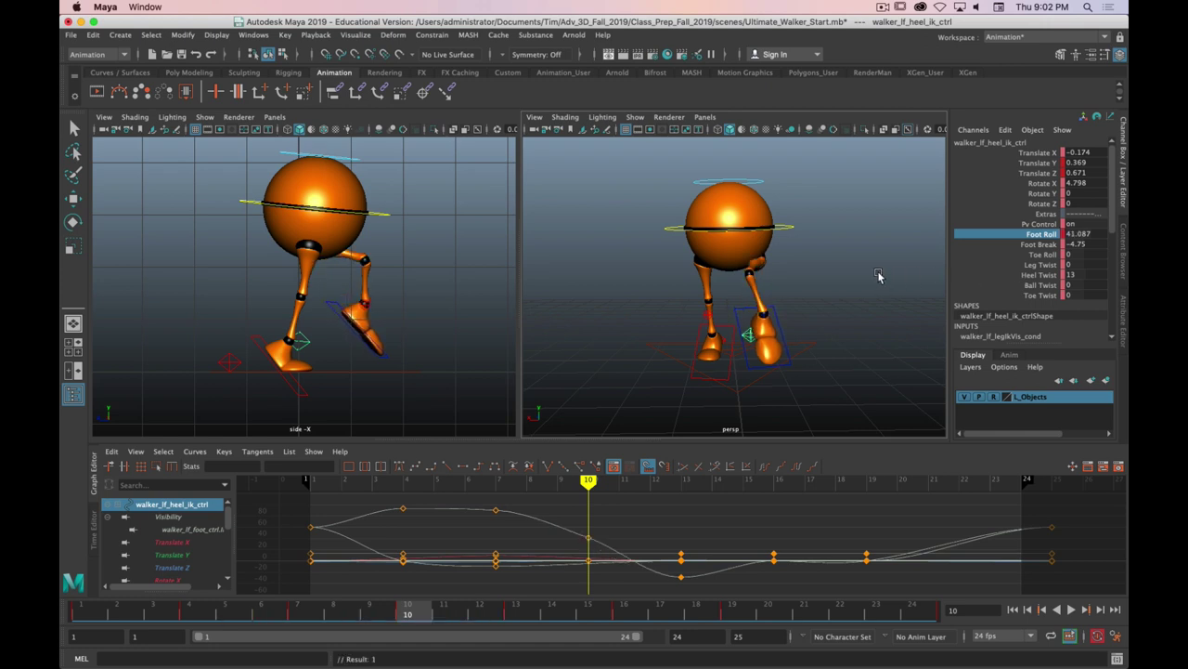
key(ctrl+z)
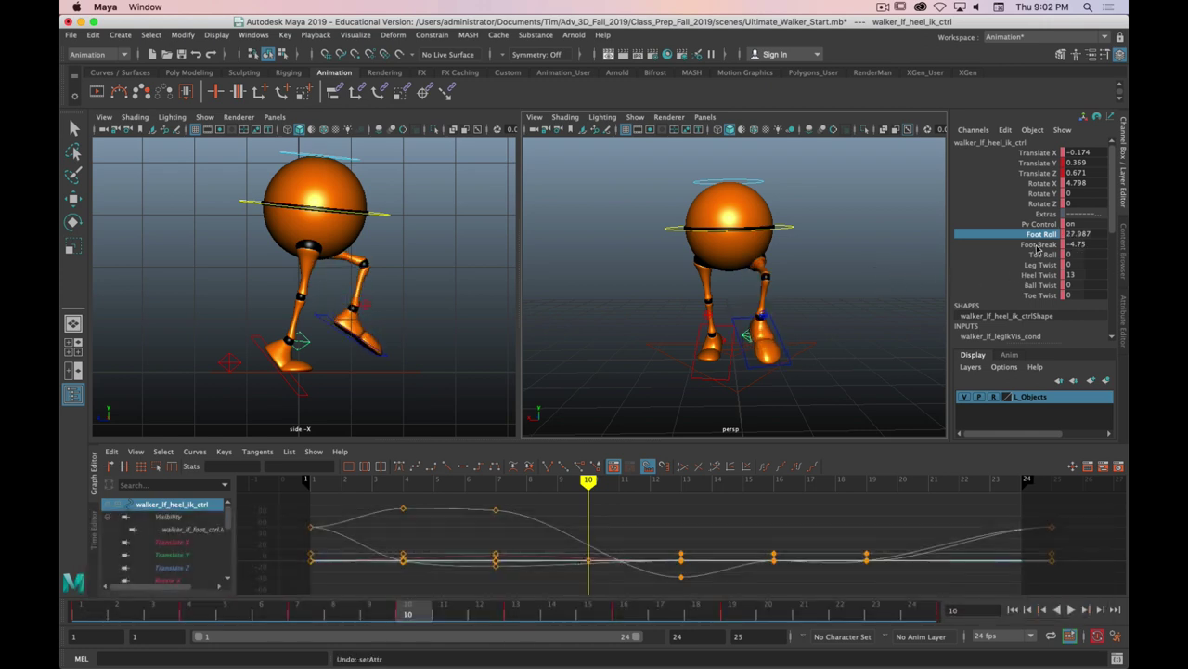
- Set the left heel control's Foot Break to -27.05 and key it, then move the foot to Translate Y 0.223 and Translate Z 0.476
click(1039, 244)
middle_drag(712, 261, 572, 260)
key(s)
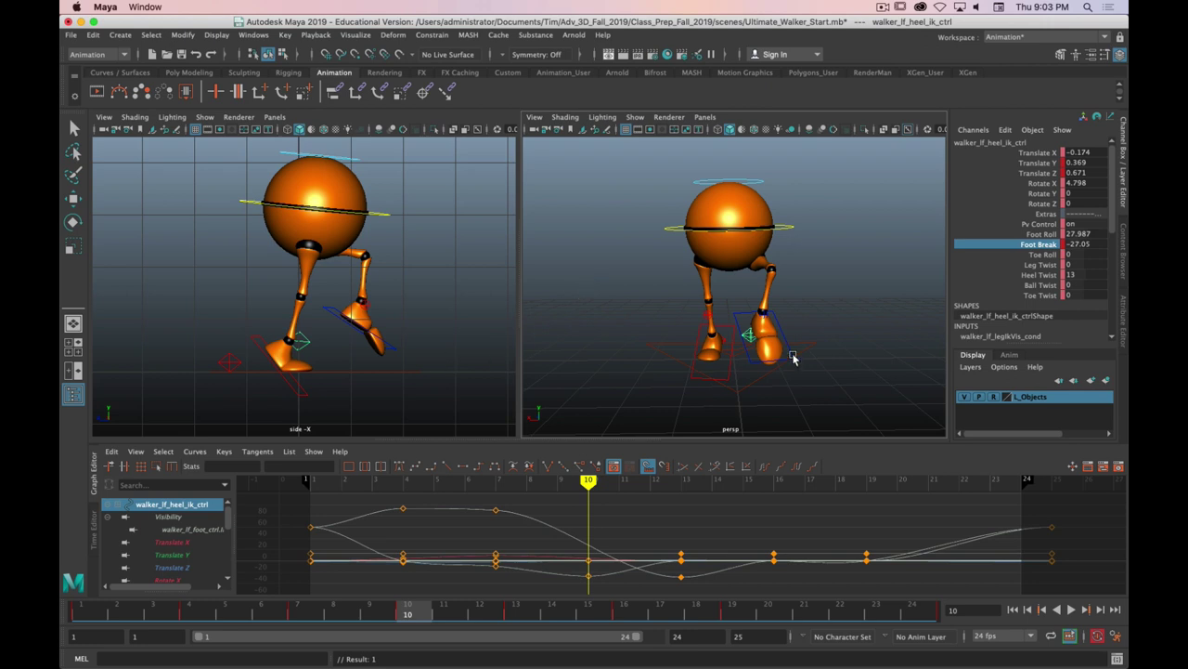
mouse_move(660, 349)
alt+mouse_down()
mouse_move(814, 340)
mouse_move(672, 342)
alt+mouse_up()
key(w)
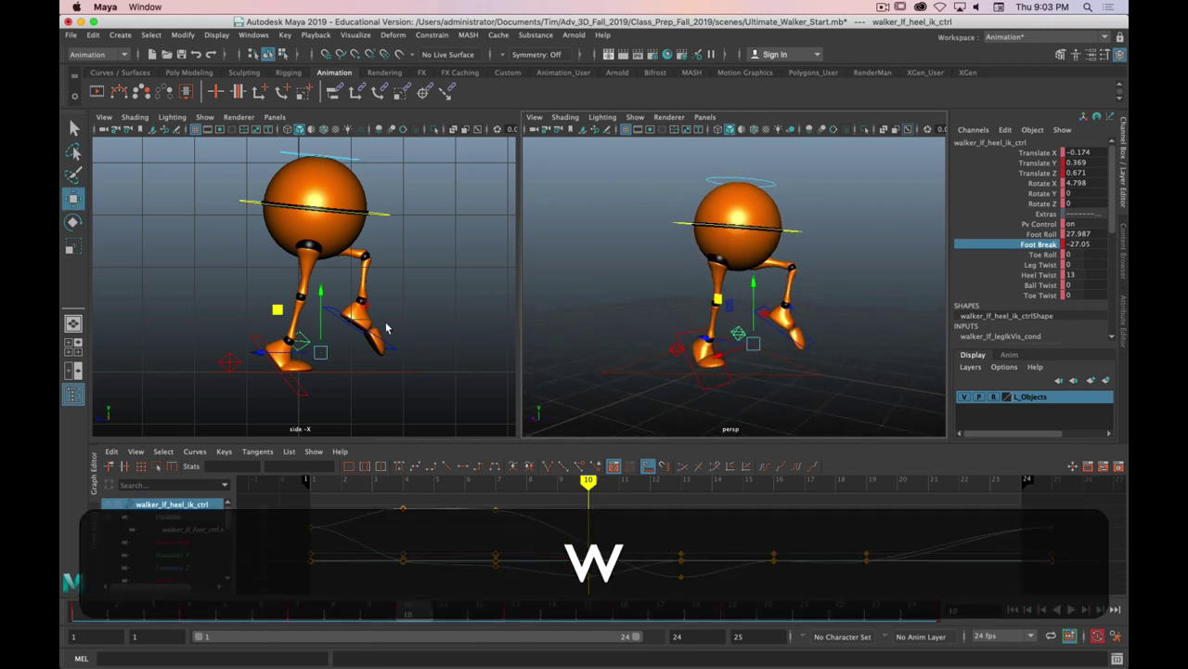
drag(275, 318, 265, 321)
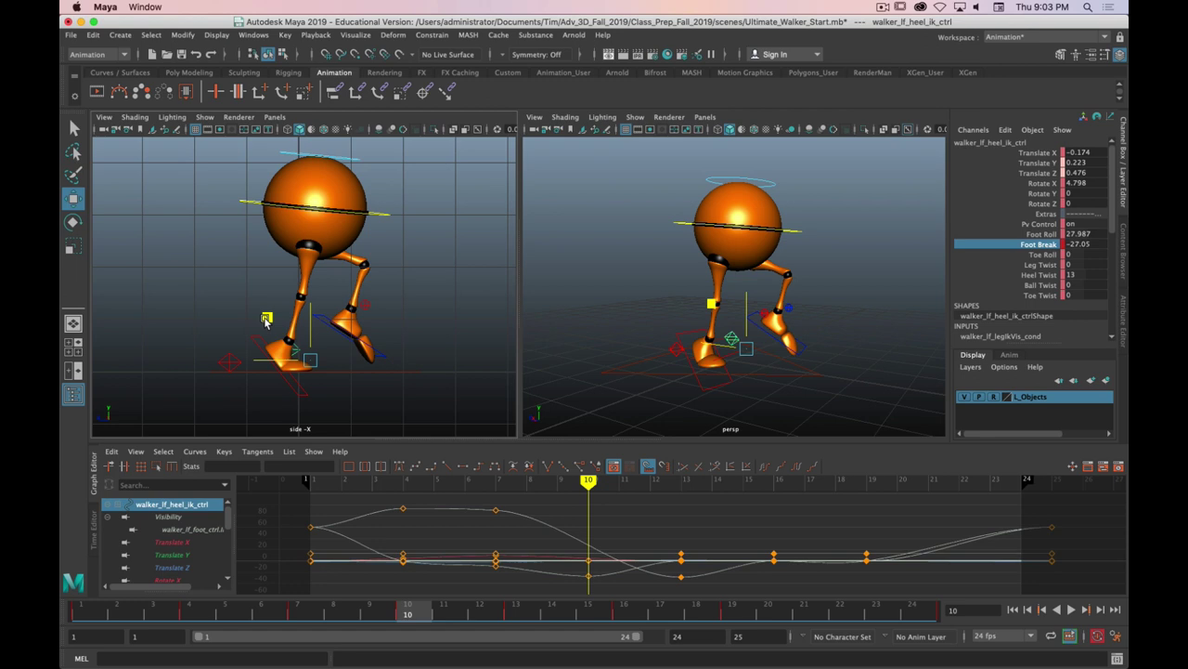
drag(266, 320, 266, 320)
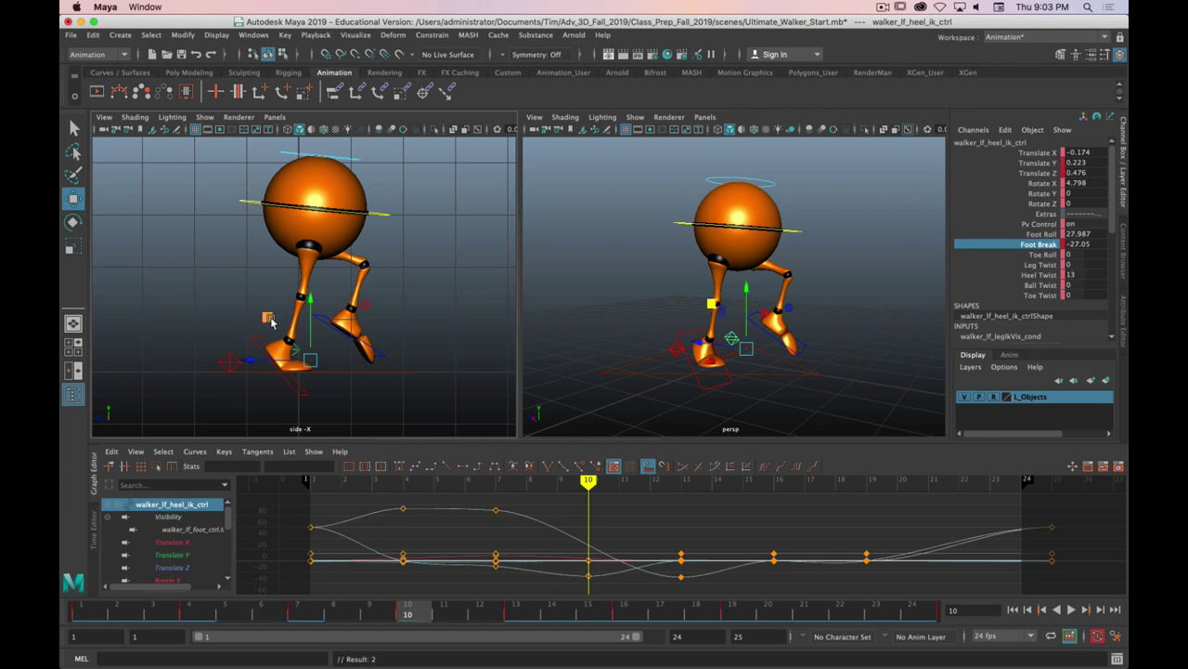
- Raise the left heel control's Foot Roll to 35.687 and reposition the foot at Translate Y 0.321 and Translate Z 0.256
click(1042, 234)
middle_drag(695, 285, 738, 274)
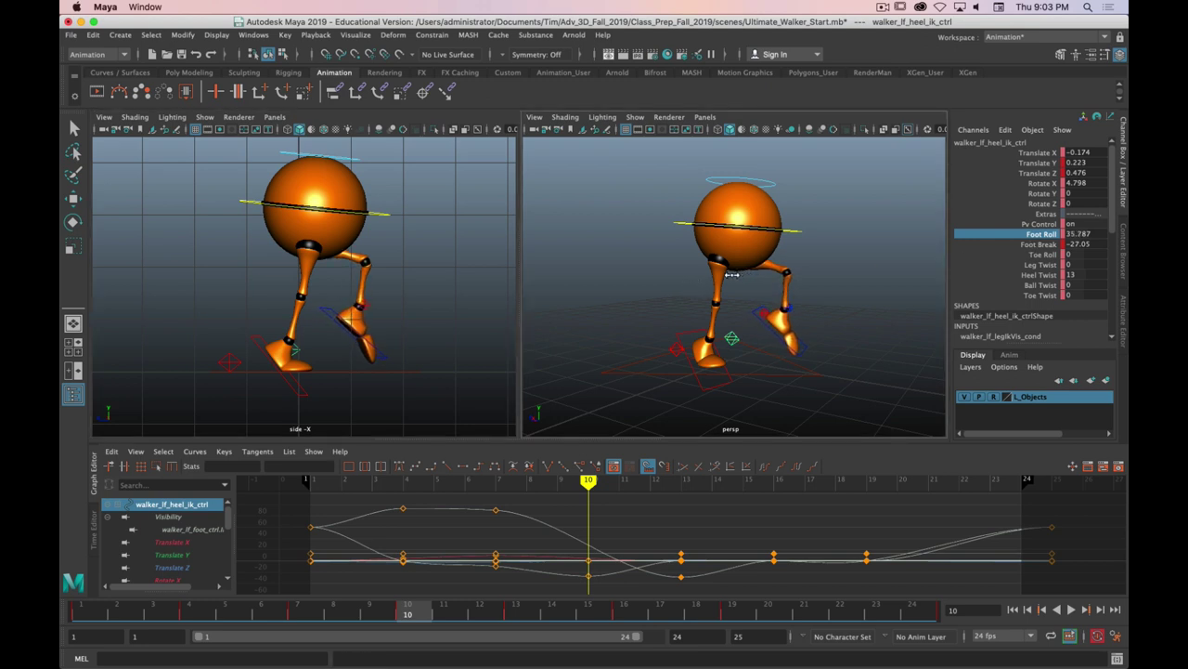
middle_drag(732, 275, 729, 275)
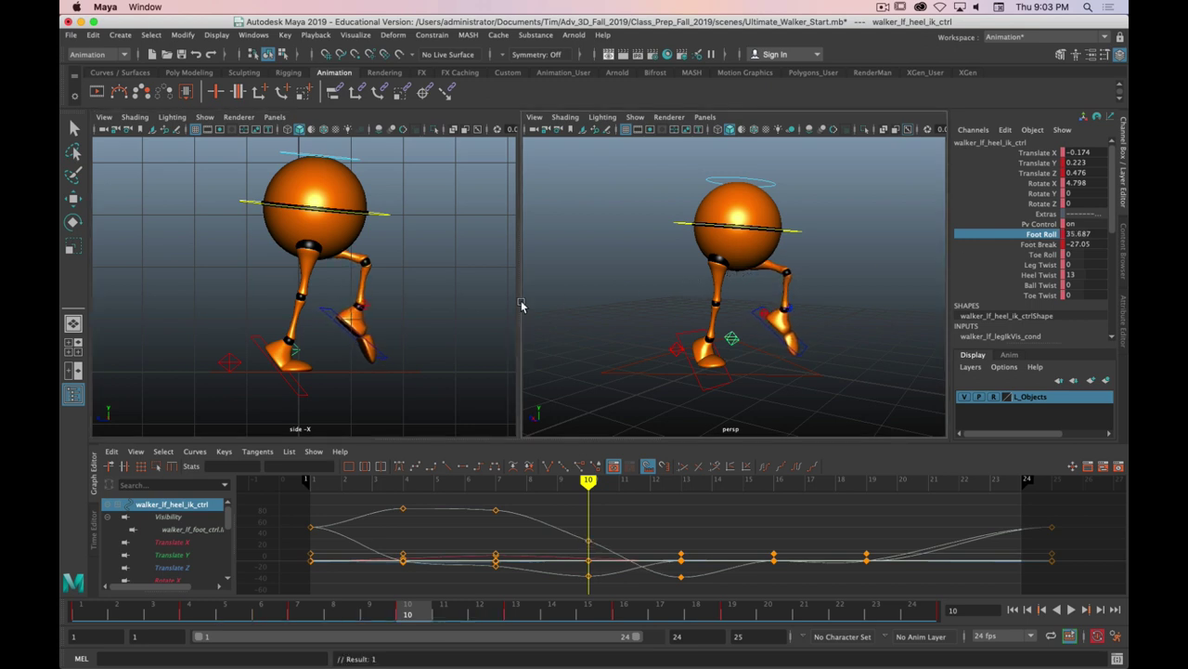
key(w)
middle_drag(331, 345, 320, 347)
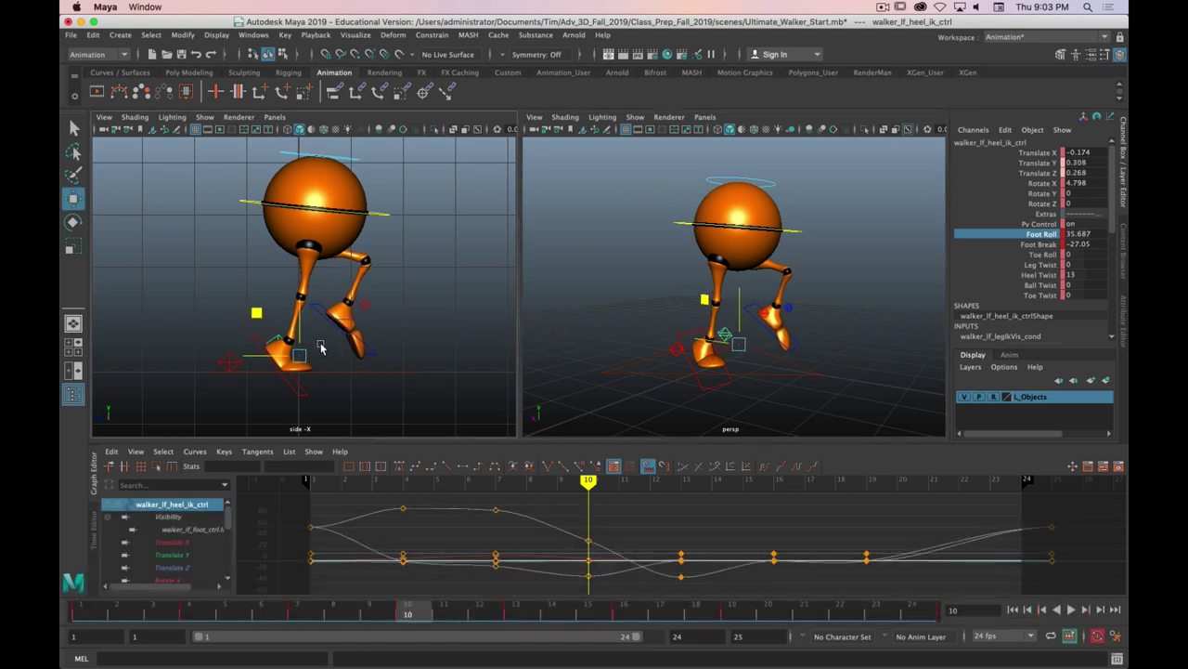
middle_drag(650, 384, 648, 384)
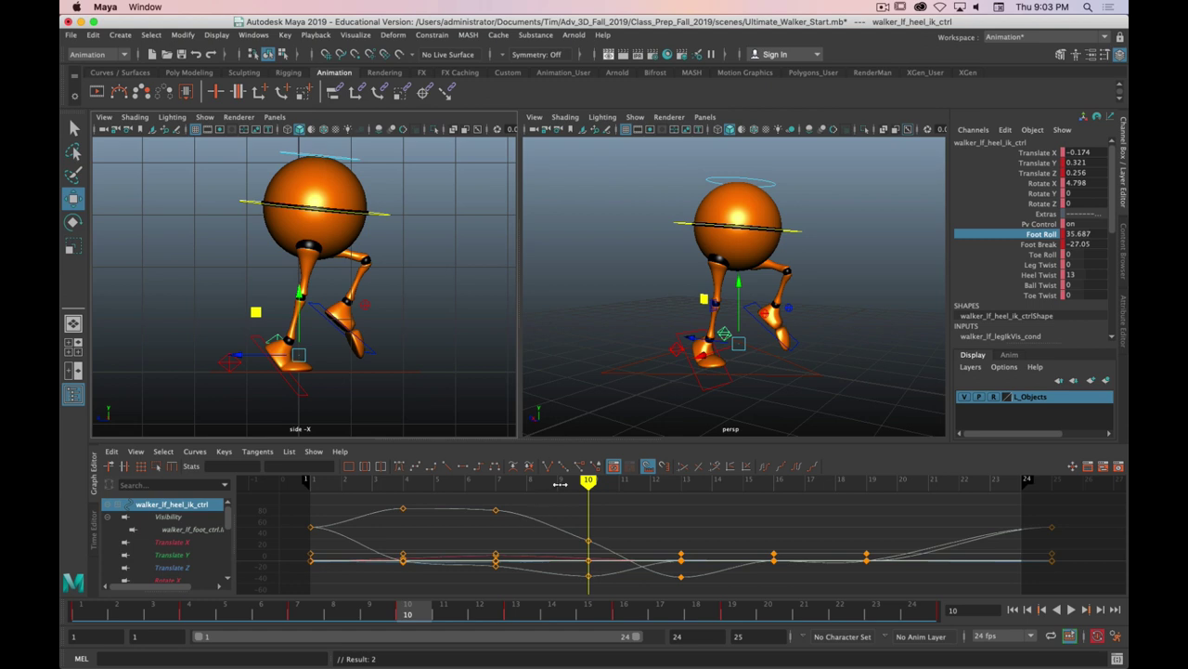
- Check the pose at frame 10 in the back view and key all of the walker's controls
mouse_move(590, 487)
mouse_down()
mouse_move(409, 488)
mouse_move(642, 502)
mouse_move(591, 504)
mouse_up()
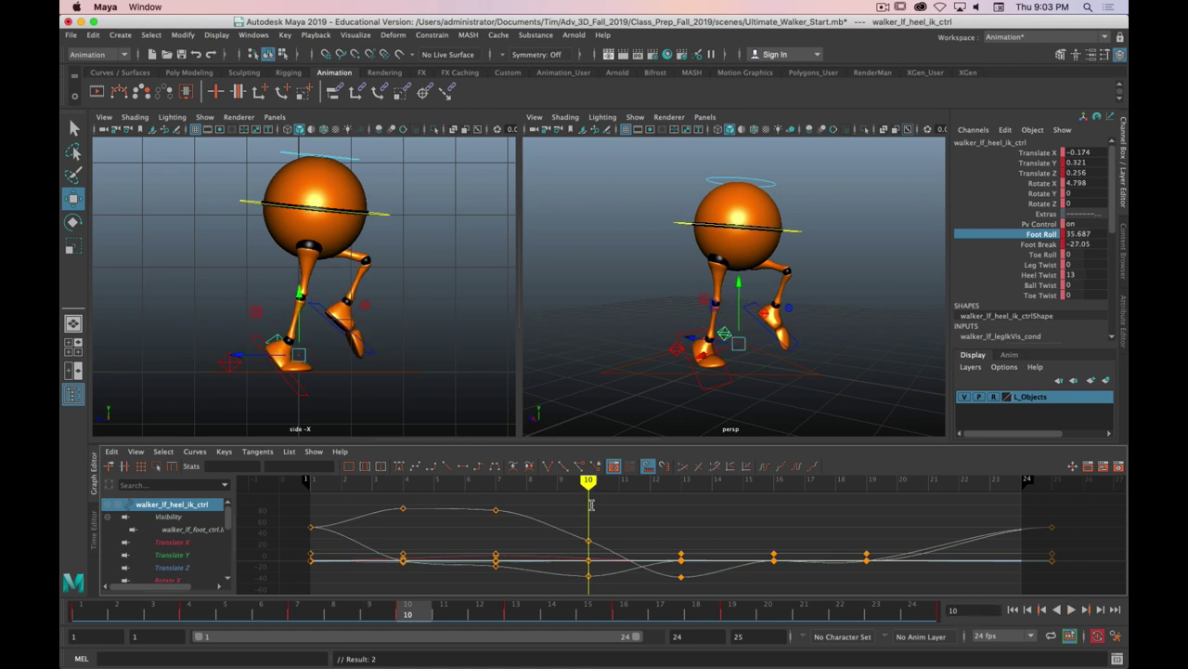
key(alt)
key(space)
drag(426, 276, 397, 283)
mouse_move(591, 485)
mouse_down()
mouse_move(271, 509)
mouse_move(745, 498)
mouse_move(432, 492)
mouse_move(619, 493)
mouse_move(589, 497)
mouse_up()
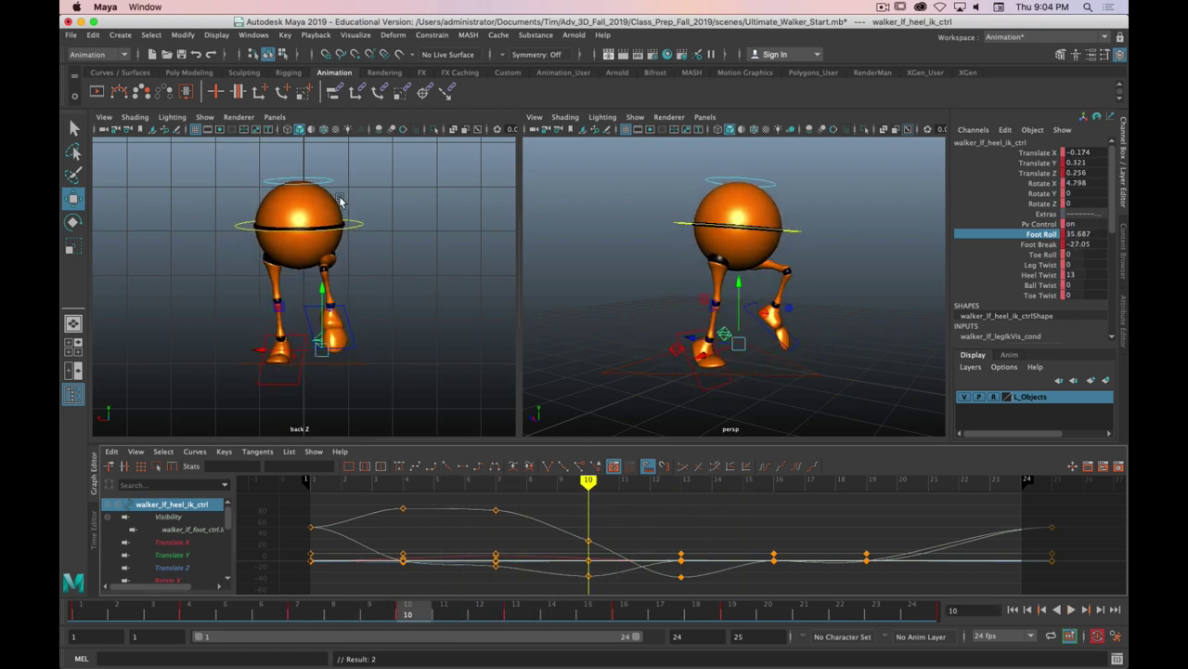
drag(417, 152, 140, 411)
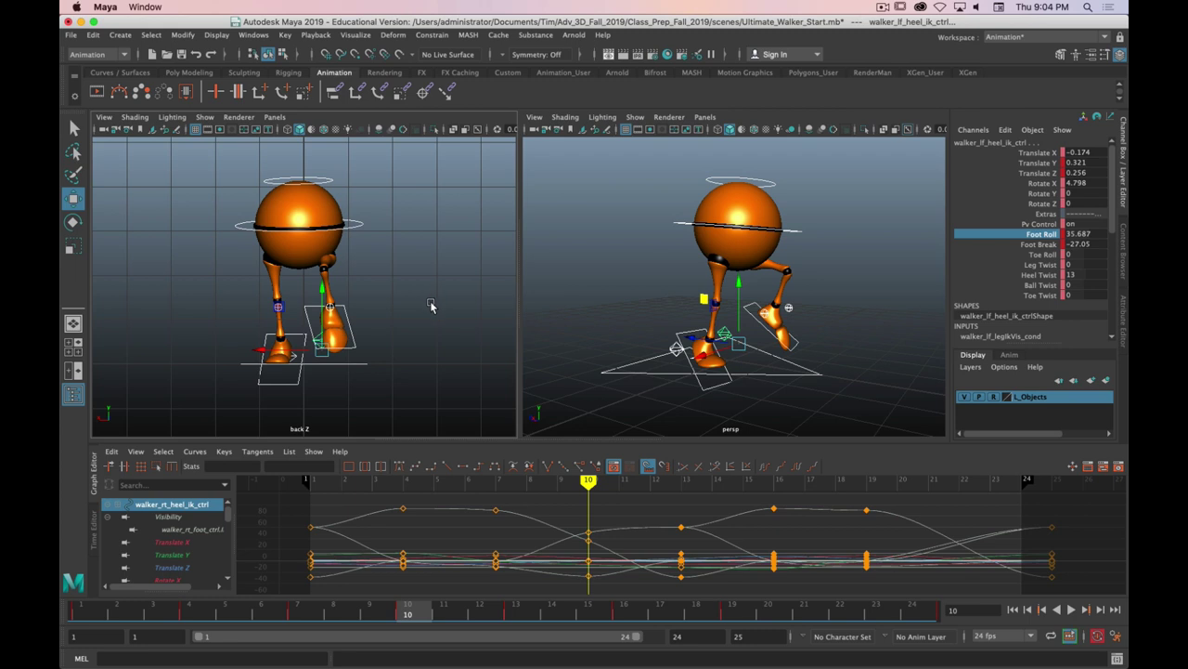
key(s)
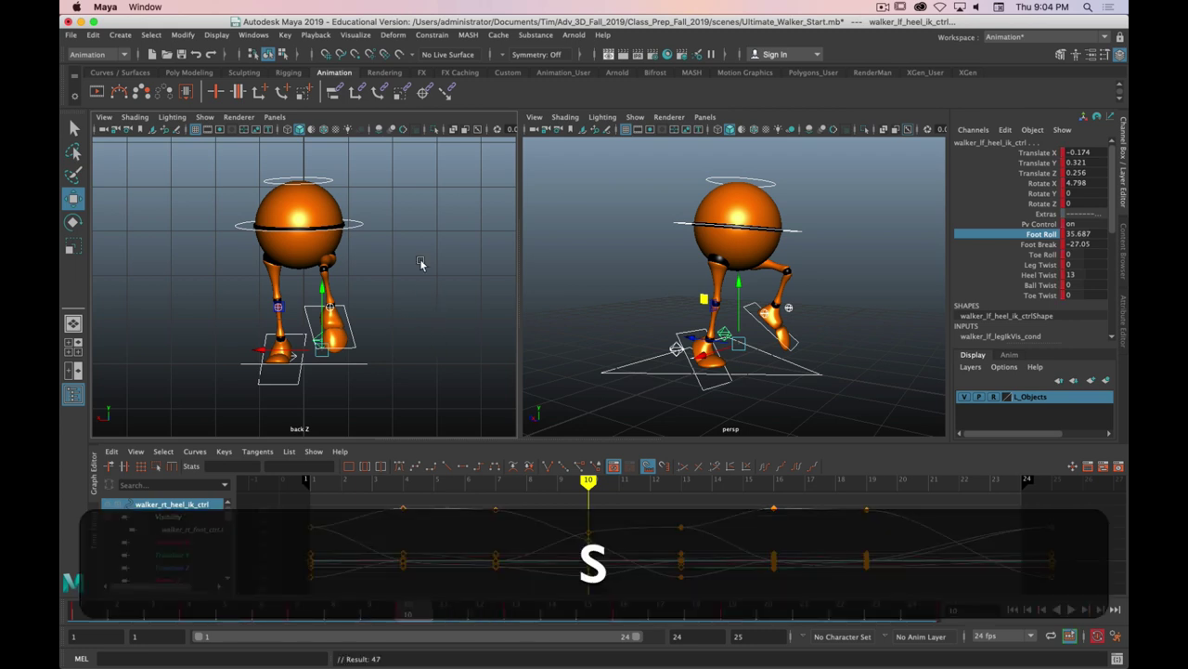
key(space)
click(474, 263)
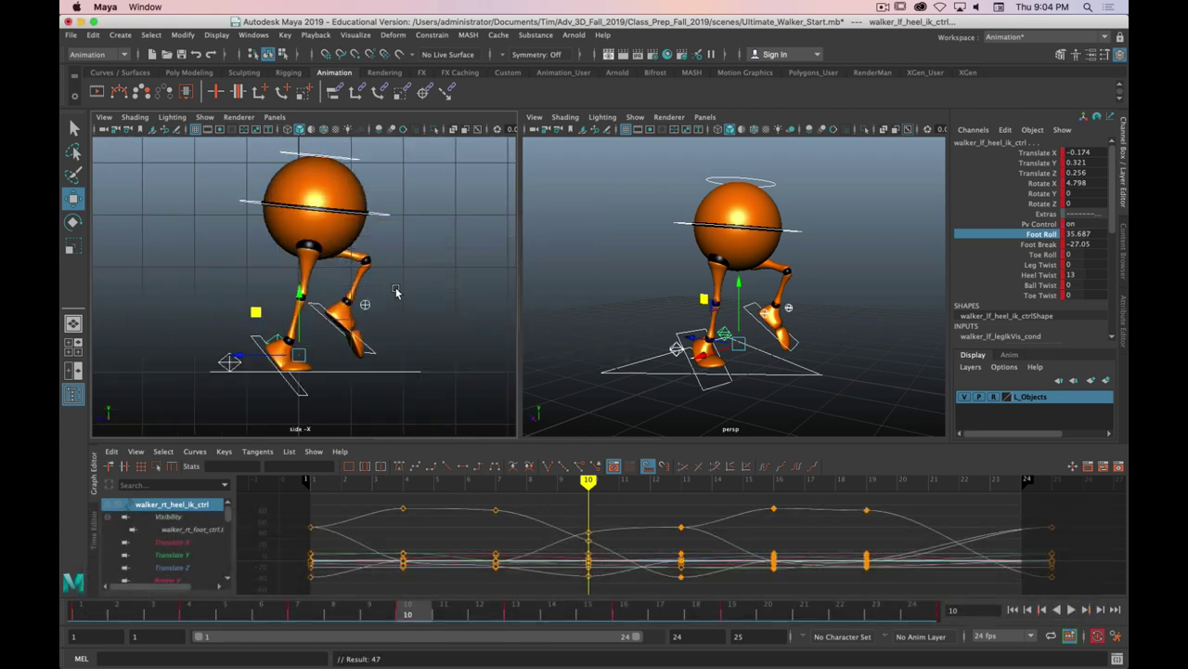
- Copy the keys of all controls from frame 7 and paste them at frame 22
click(838, 621)
click(297, 613)
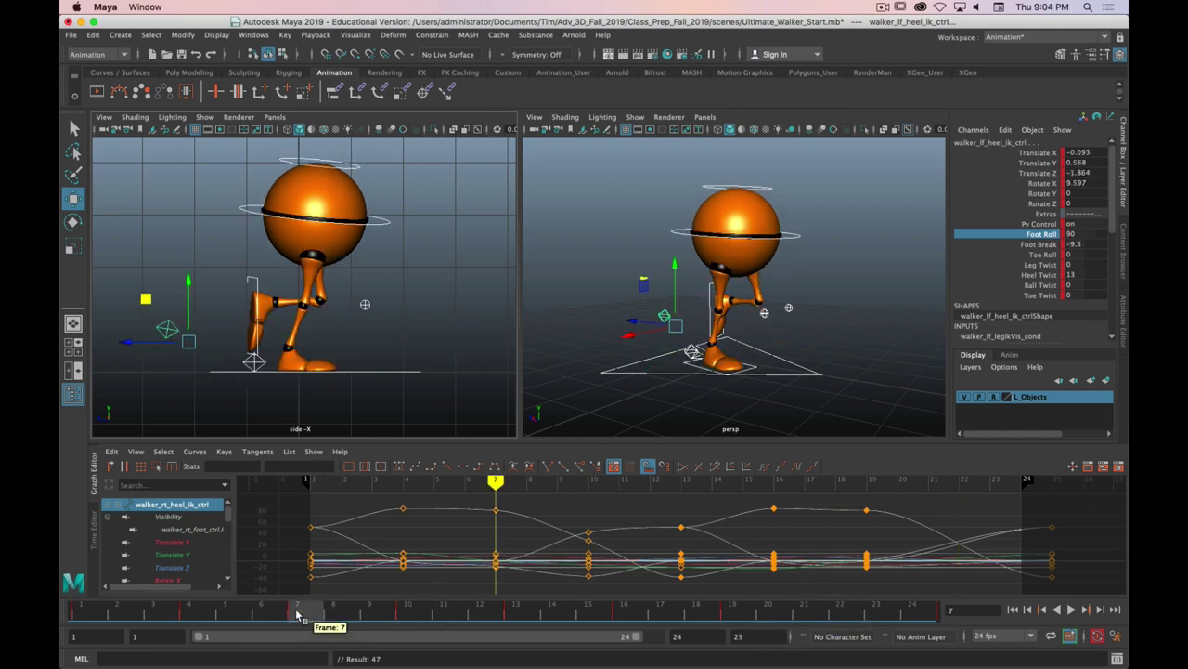
right_click(309, 615)
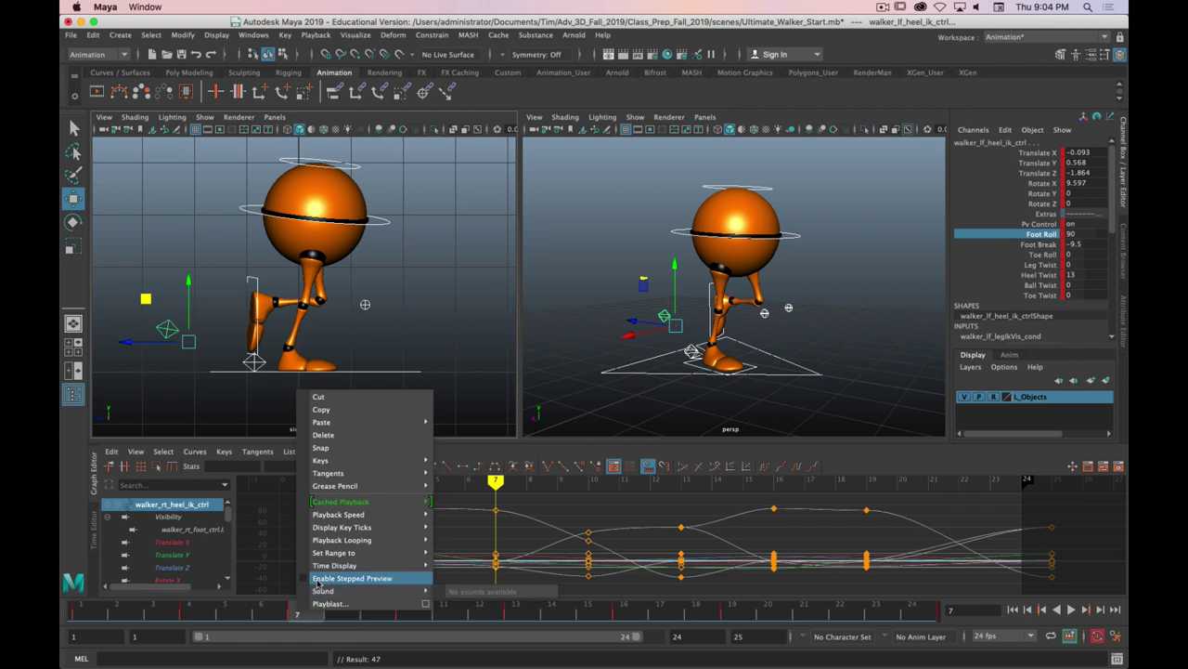
click(322, 410)
click(838, 613)
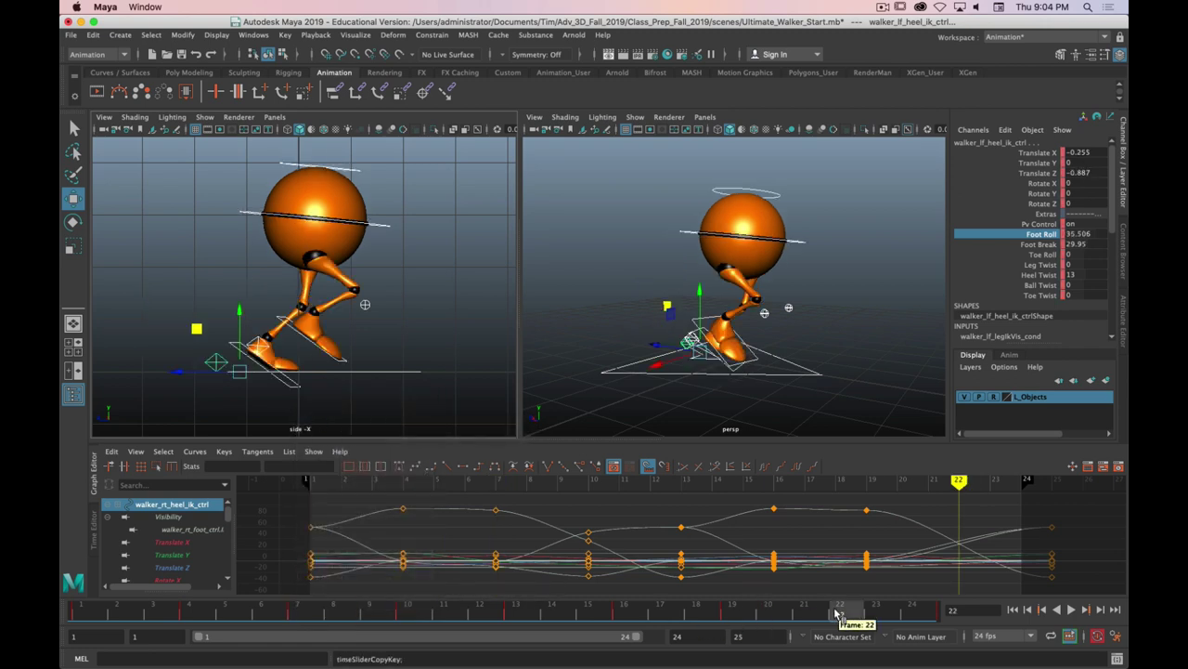
right_click(838, 613)
mouse_move(870, 422)
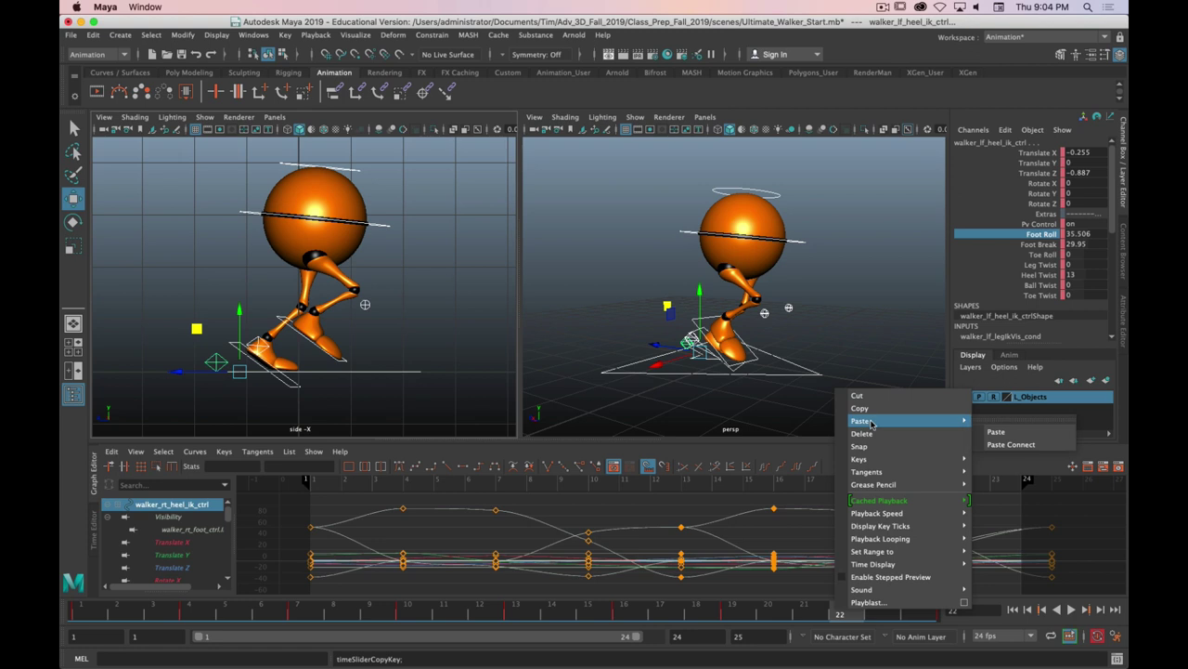
click(995, 432)
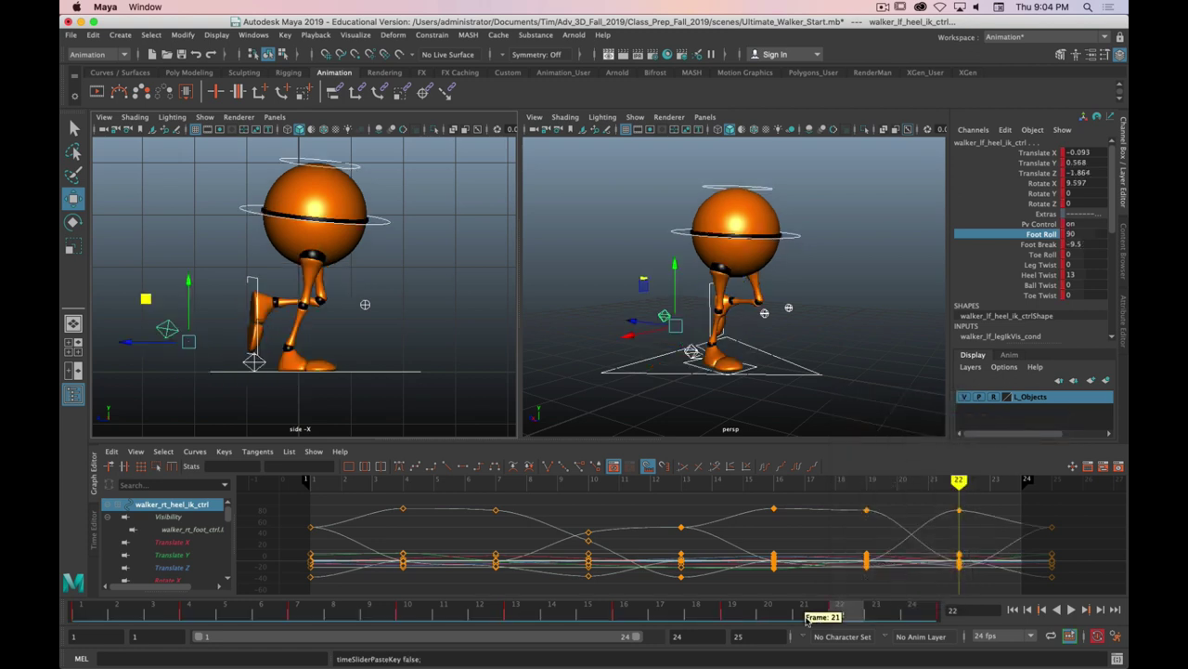
- Mirror the rotation of the main body control CTRL_Main at frame 22 with Rotate Y 0.462 and Rotate Z 4.723
click(406, 613)
click(256, 204)
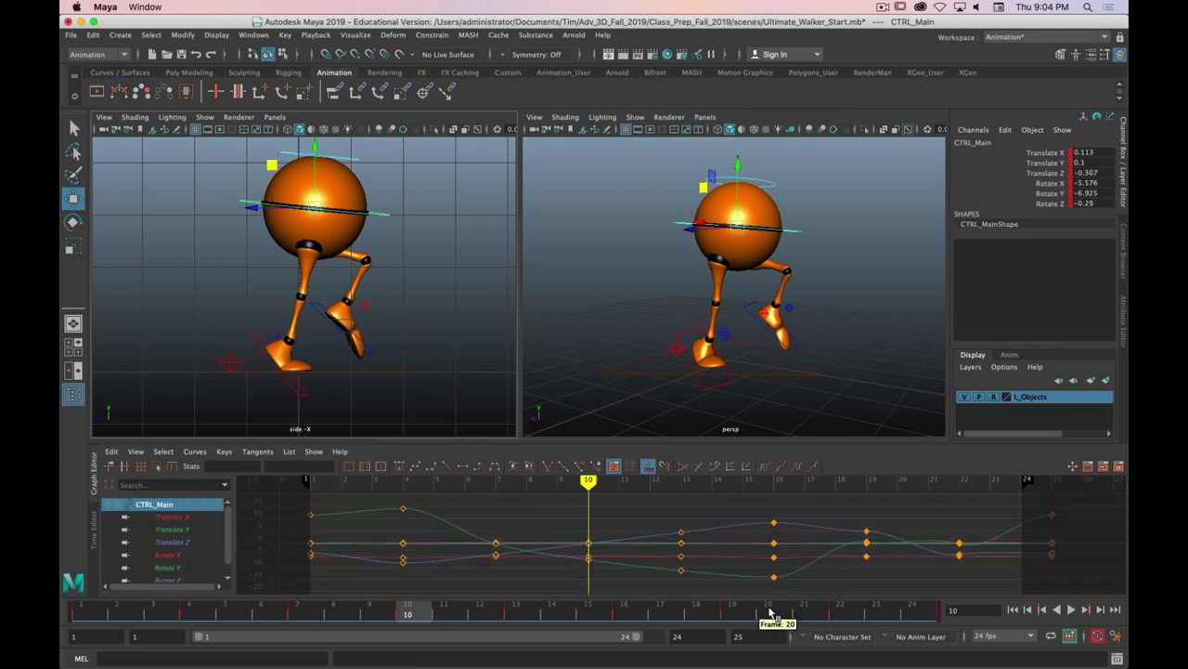
click(841, 615)
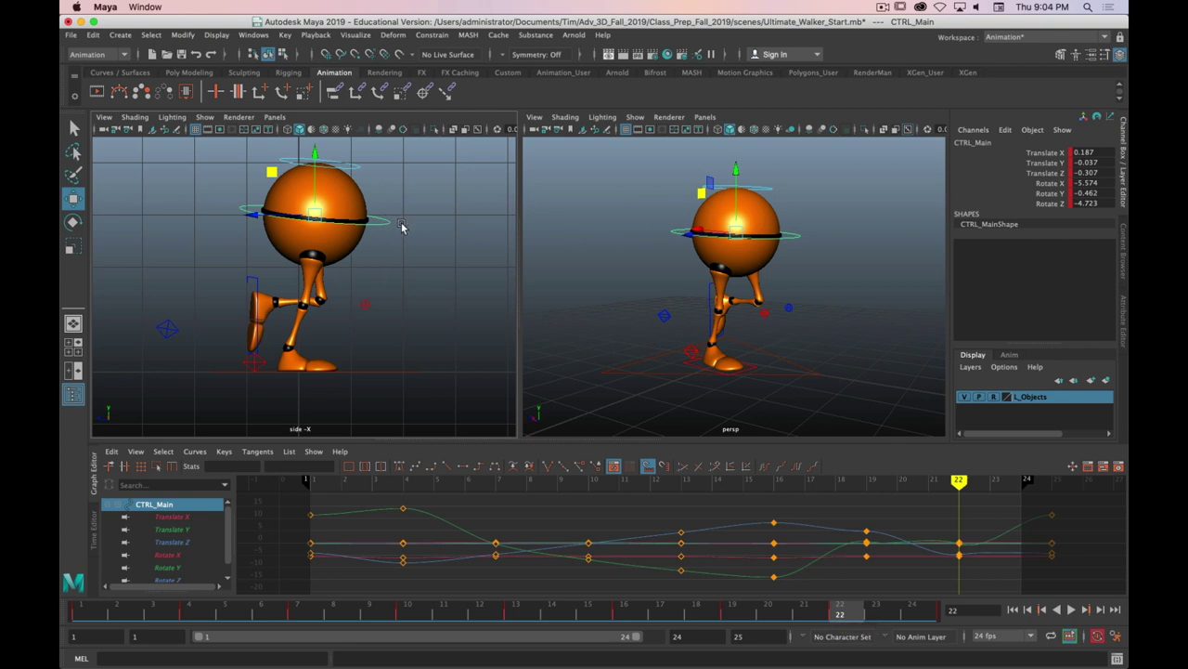
double_click(1090, 191)
key(Left)
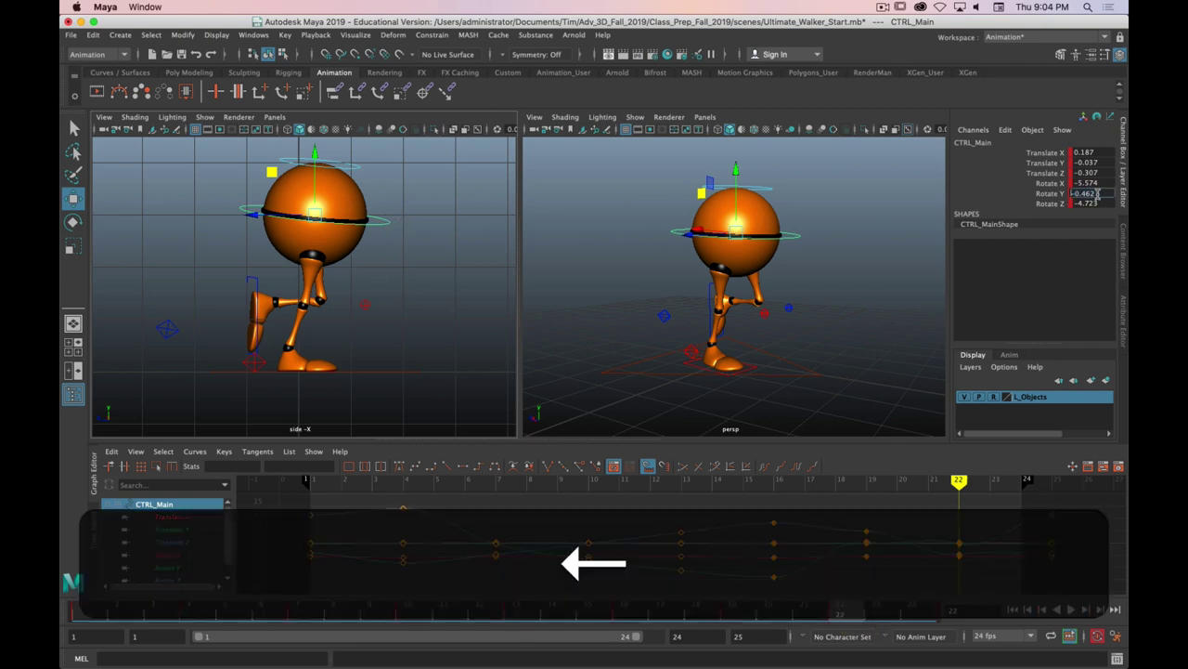
key(Delete)
key(Return)
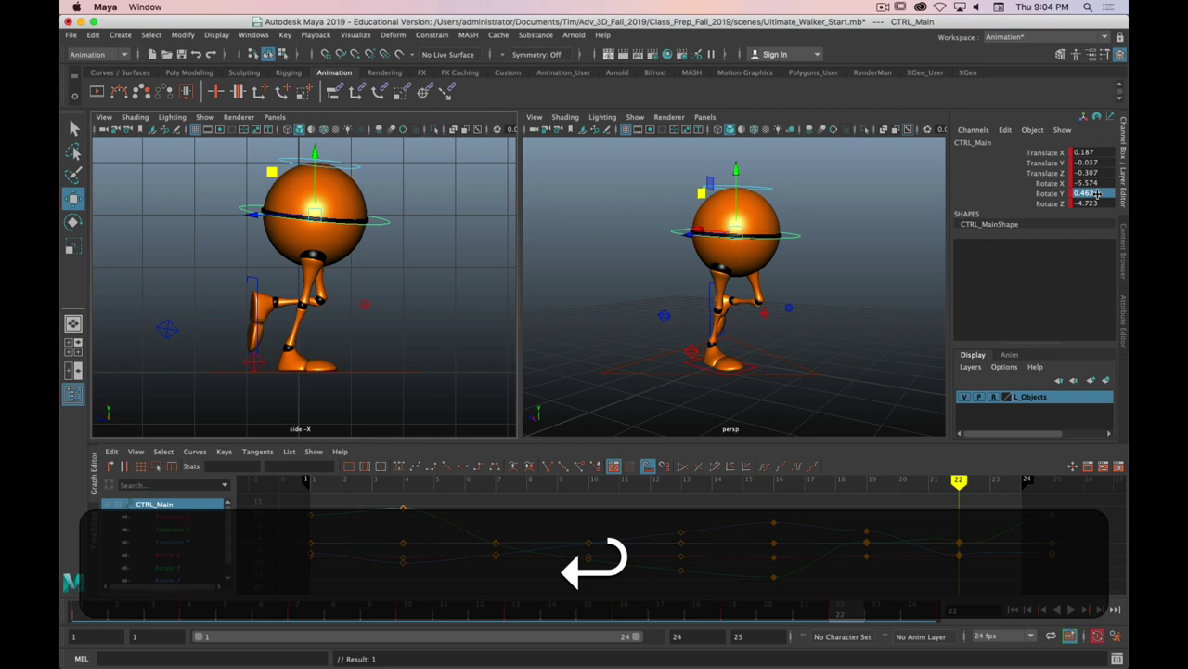
double_click(1098, 203)
key(Left)
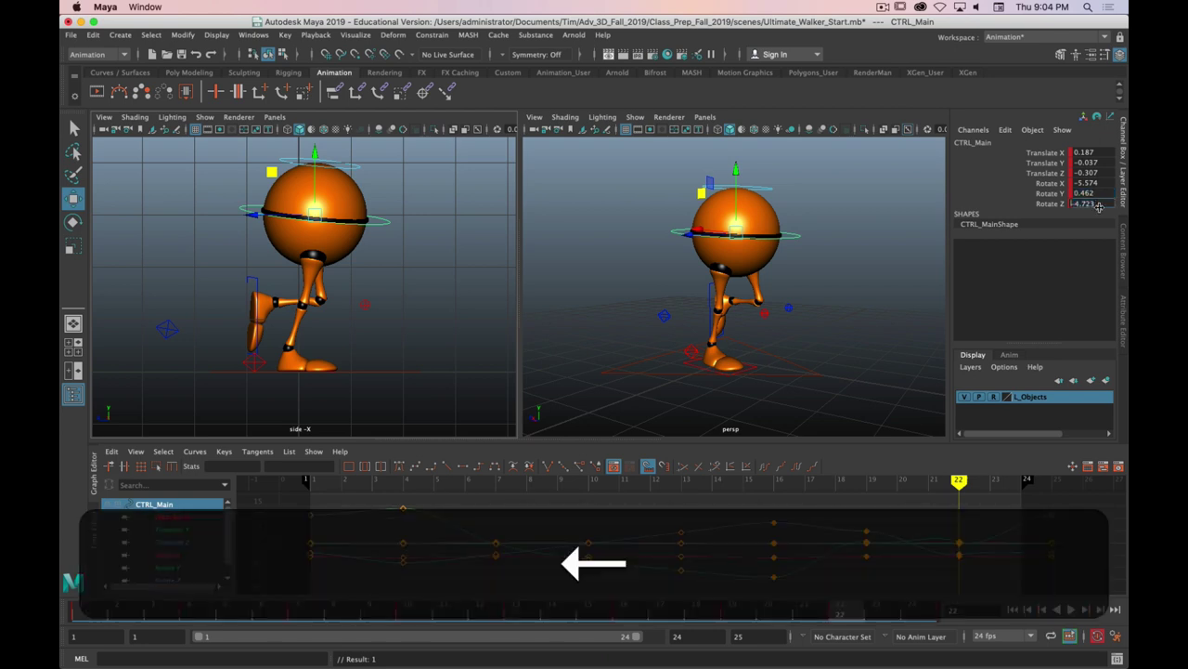
key(Delete)
key(Return)
- Mirror the sideways shift of CTRL_Main at frame 22 by setting Translate X to -0.187
double_click(1084, 152)
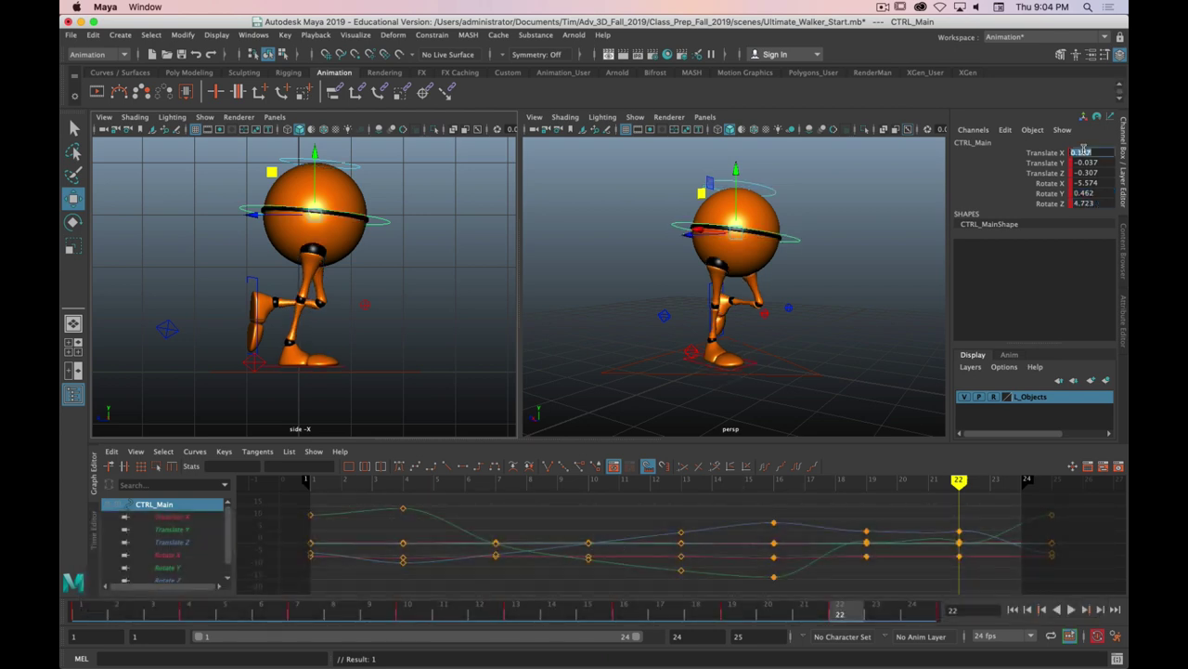
key(Left)
key(Delete)
text(-)
key(Return)
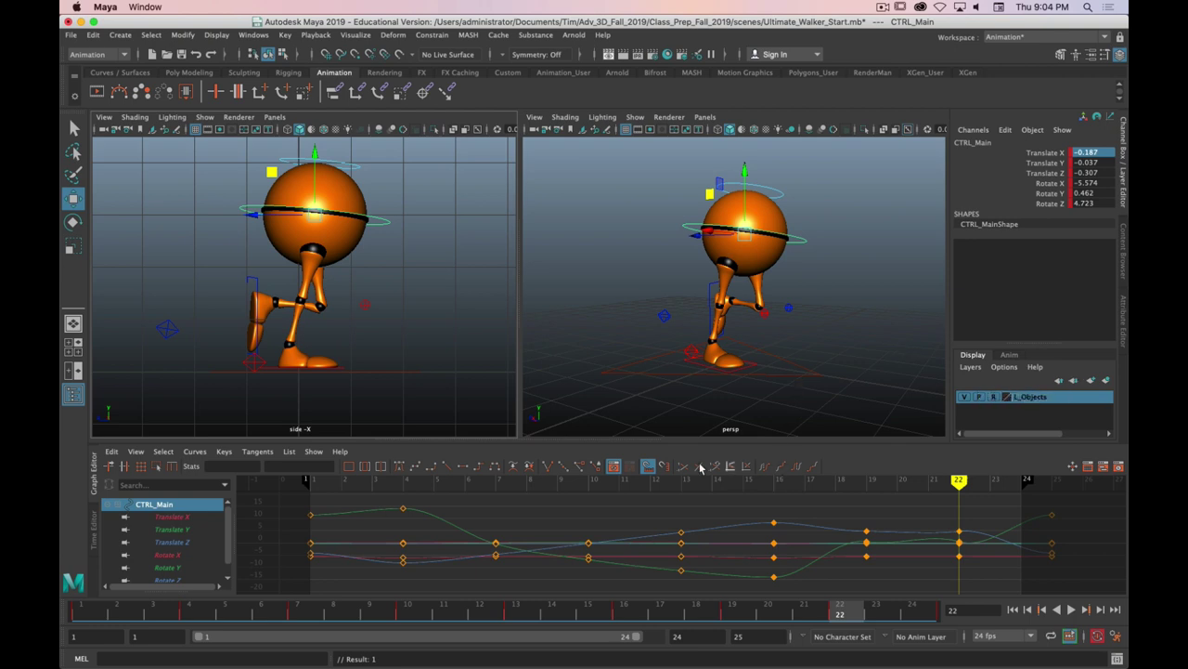
- Copy the right heel control's keys from frame 10 and paste them onto the left heel control walker_lf_heel_ik_ctrl at frame 22
click(408, 611)
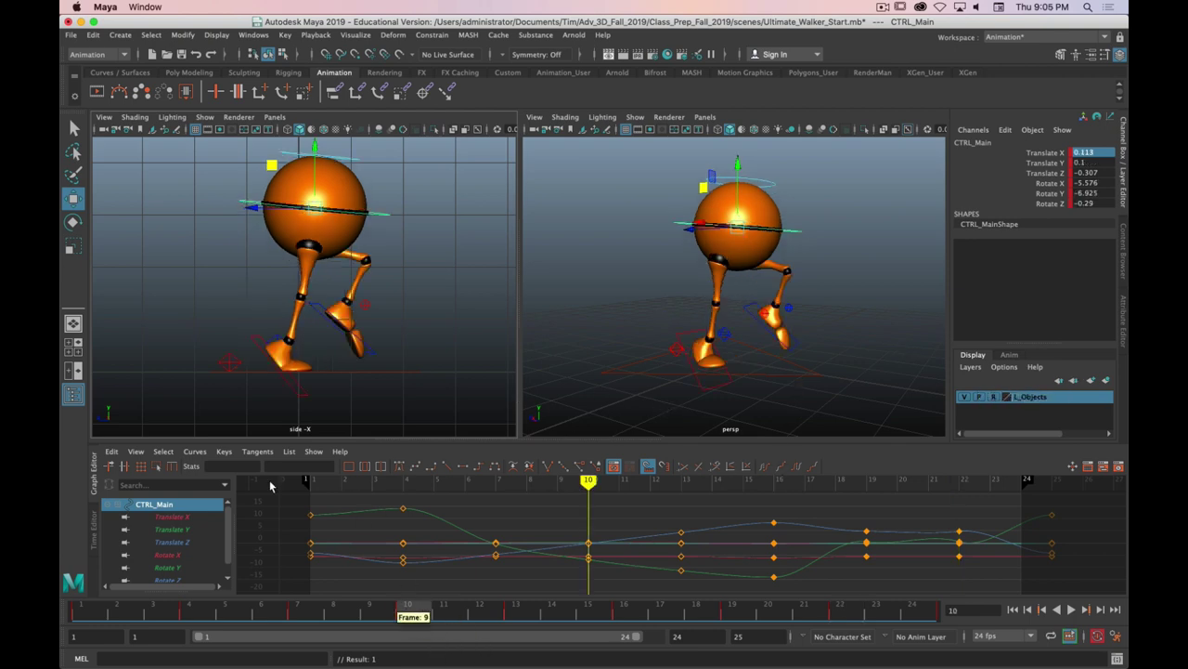
click(235, 373)
drag(233, 371, 289, 420)
key(q)
right_click(416, 617)
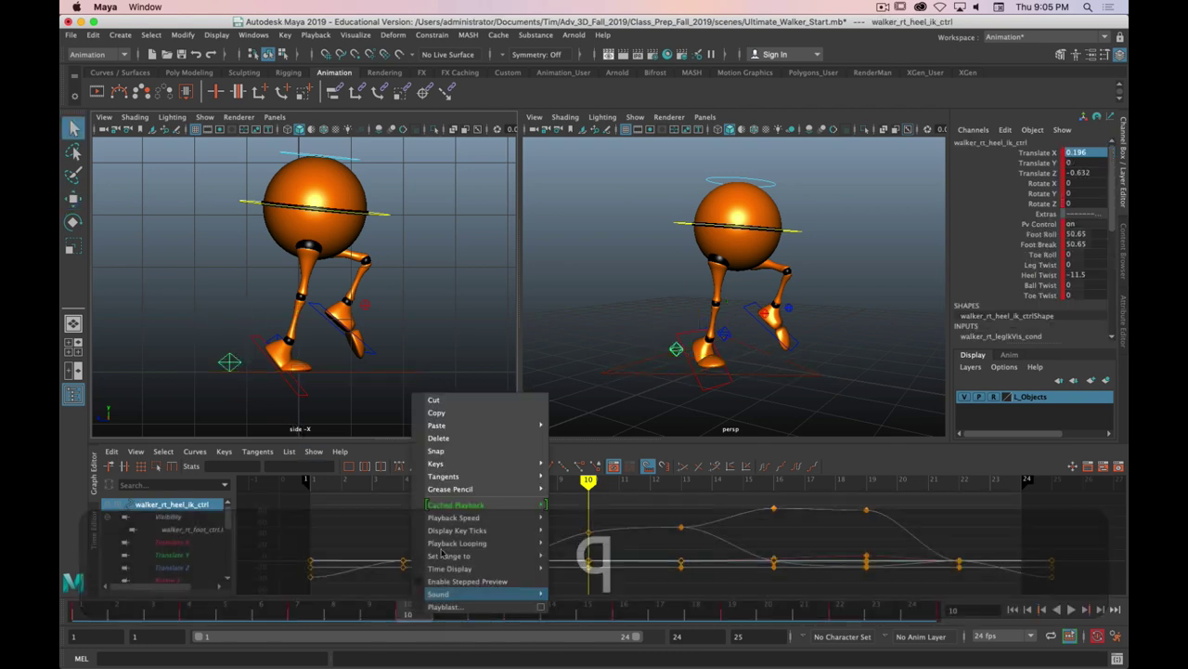
click(432, 413)
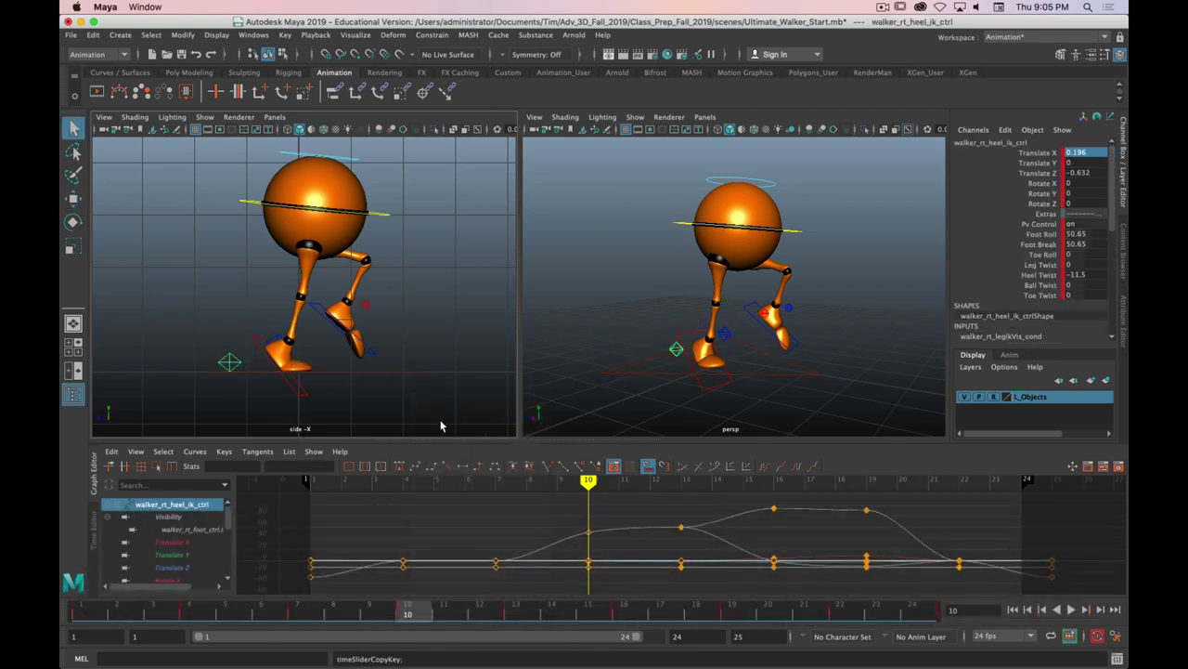
click(840, 612)
click(665, 317)
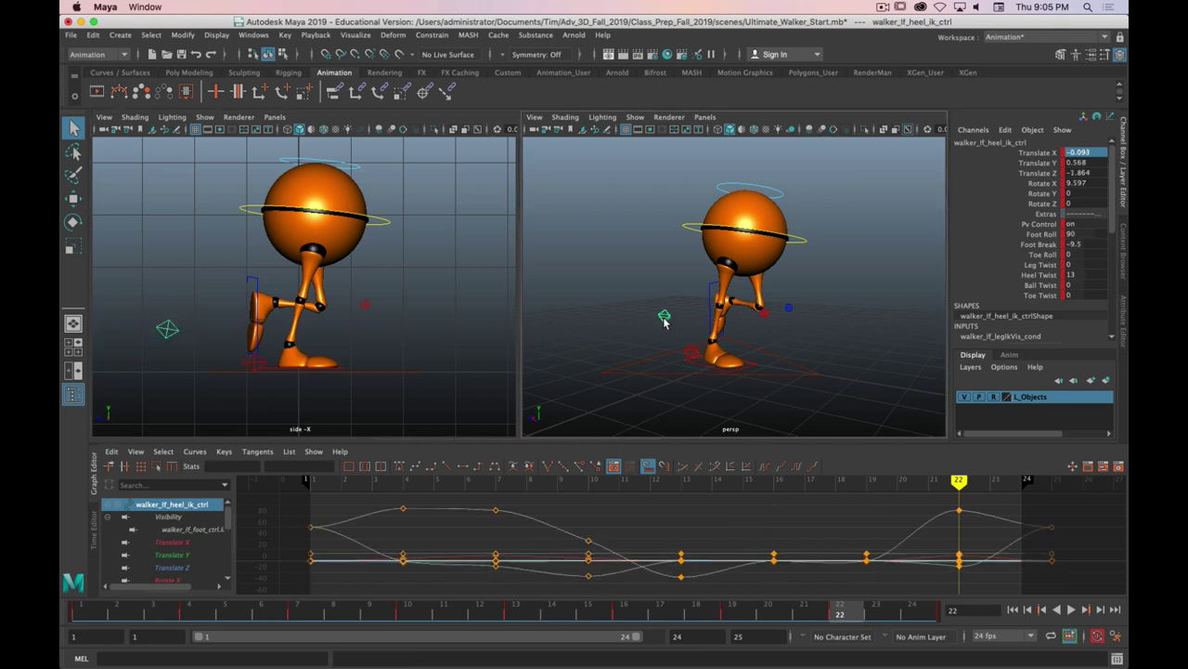
right_click(845, 611)
mouse_move(919, 421)
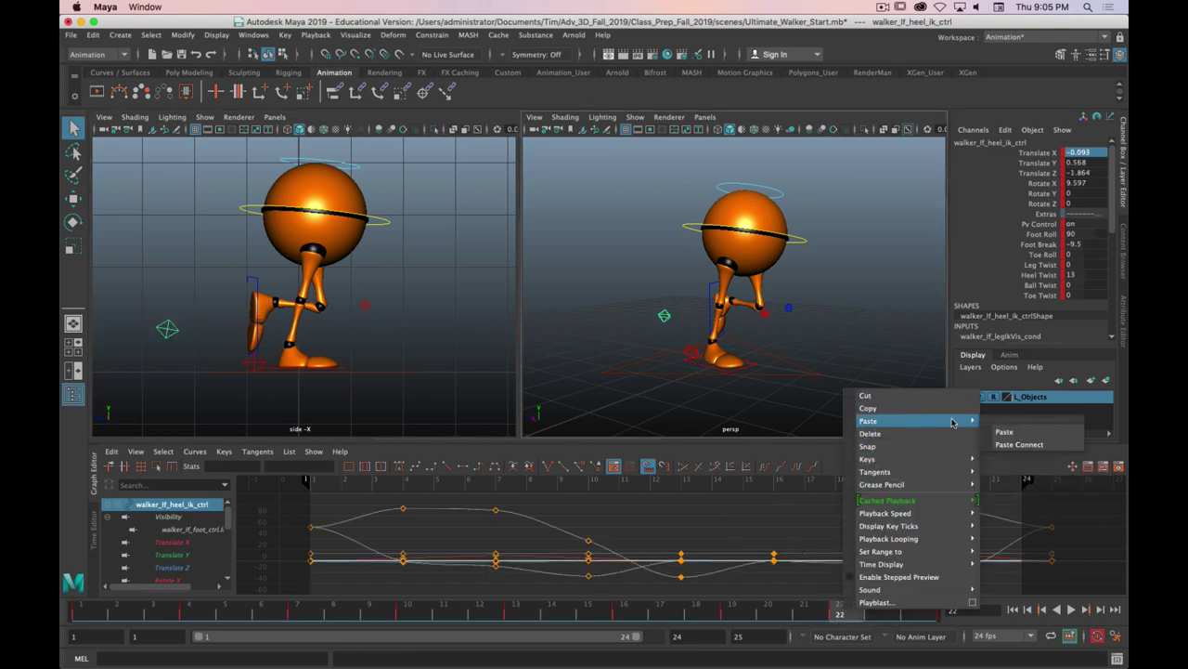
click(1027, 433)
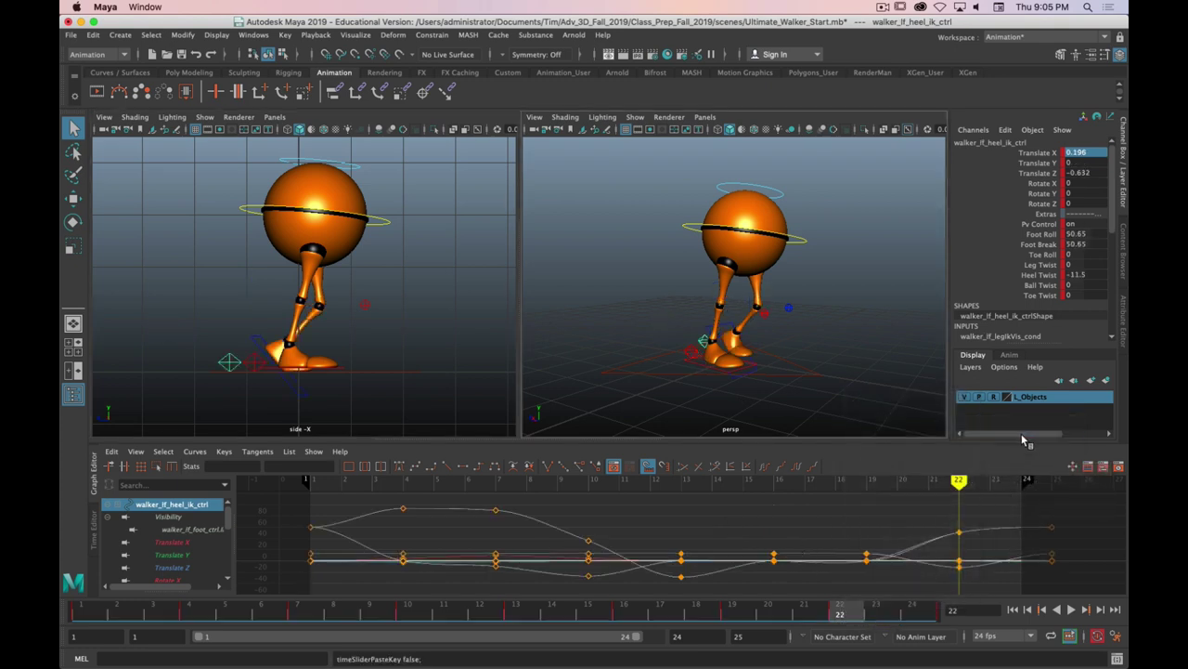
- Set the left heel control's Heel Twist to 13 at frame 22
click(1086, 275)
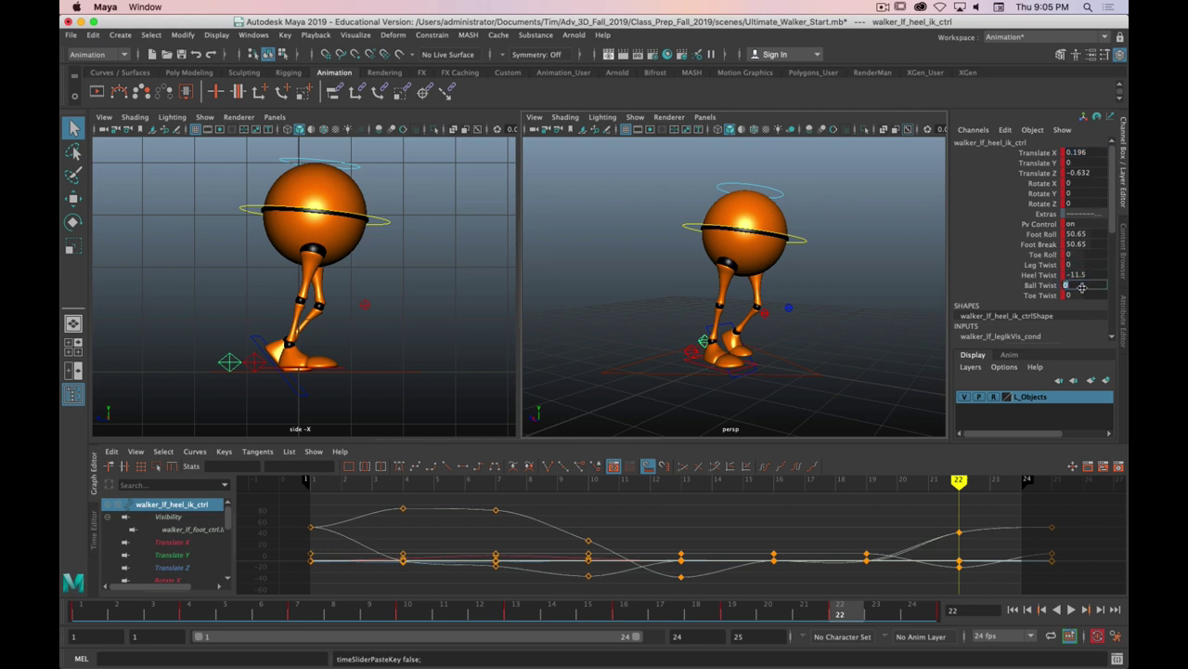
double_click(1083, 275)
text(13)
key(Return)
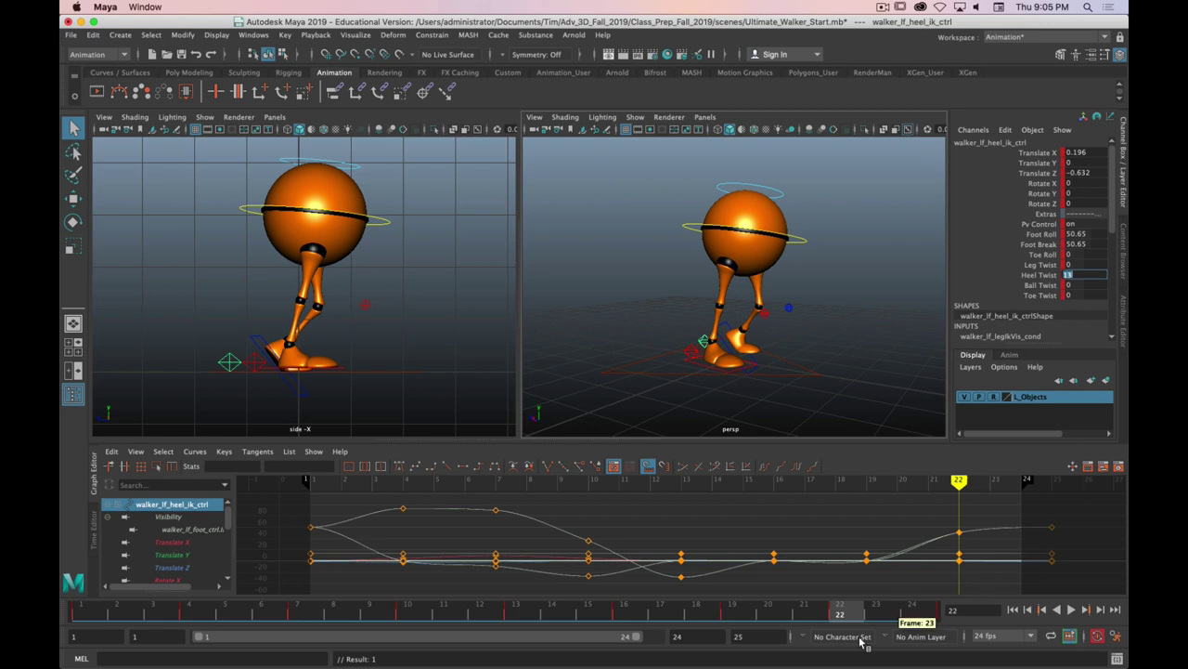
- Compare the left foot at frames 19 and 22, and copy its Translate X of -0.255 from frame 19 to frame 22
drag(840, 613, 739, 612)
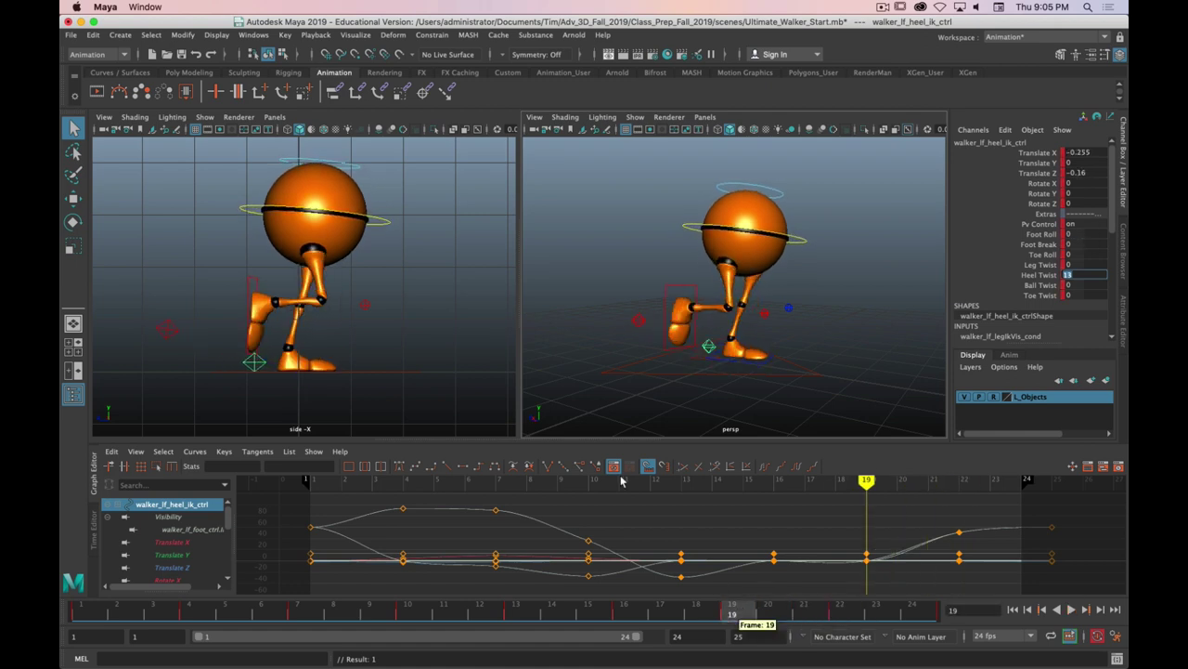
alt+drag(849, 339, 776, 328)
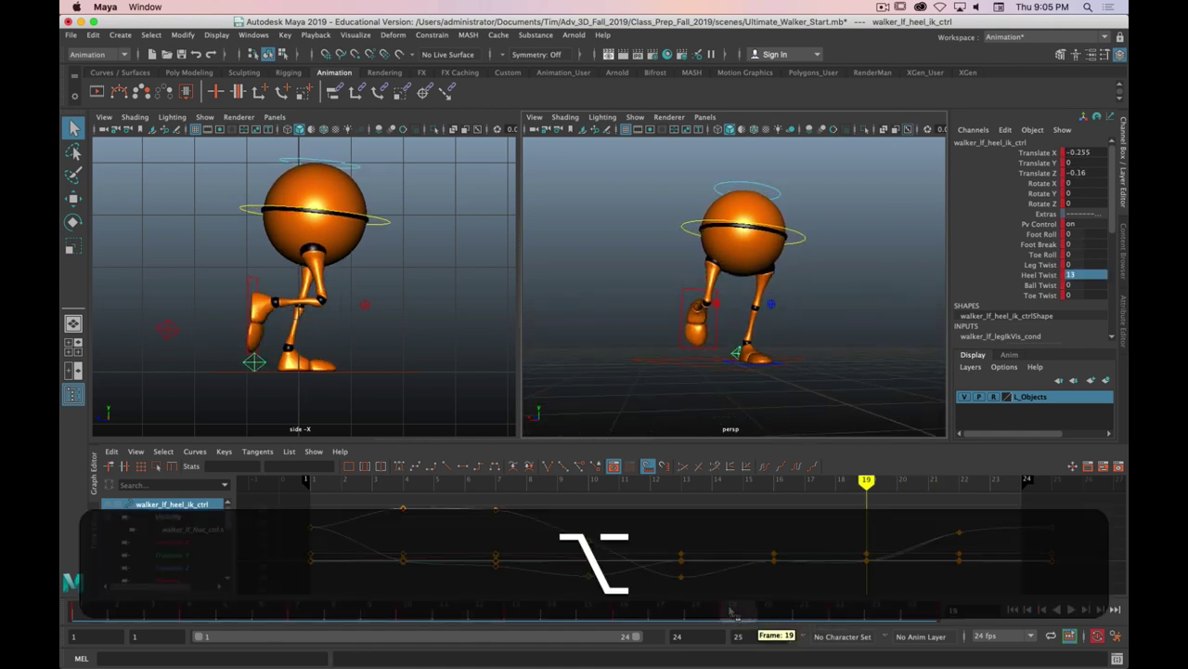
drag(775, 615, 858, 615)
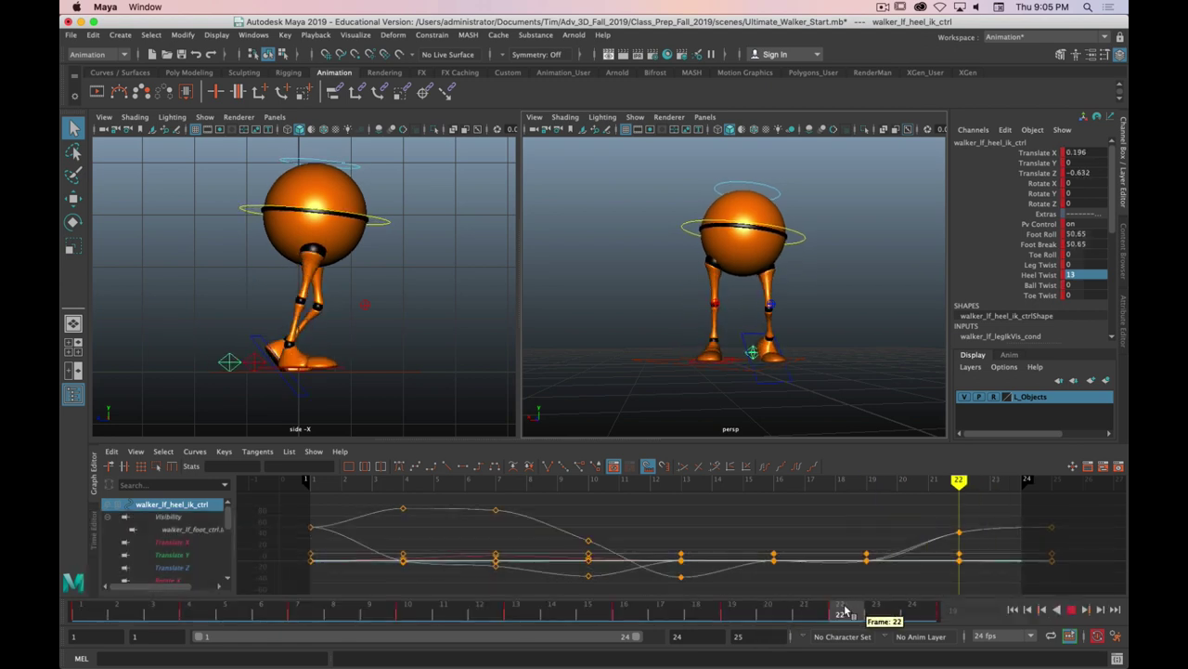
click(736, 613)
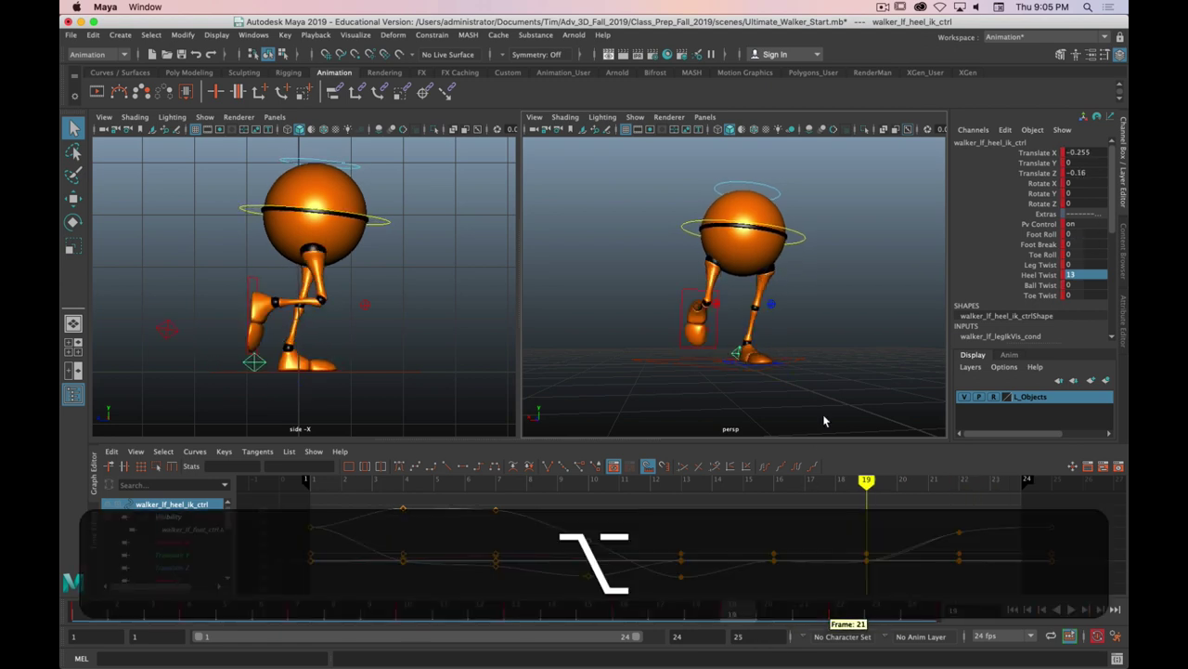
alt+drag(823, 417, 811, 390)
click(835, 615)
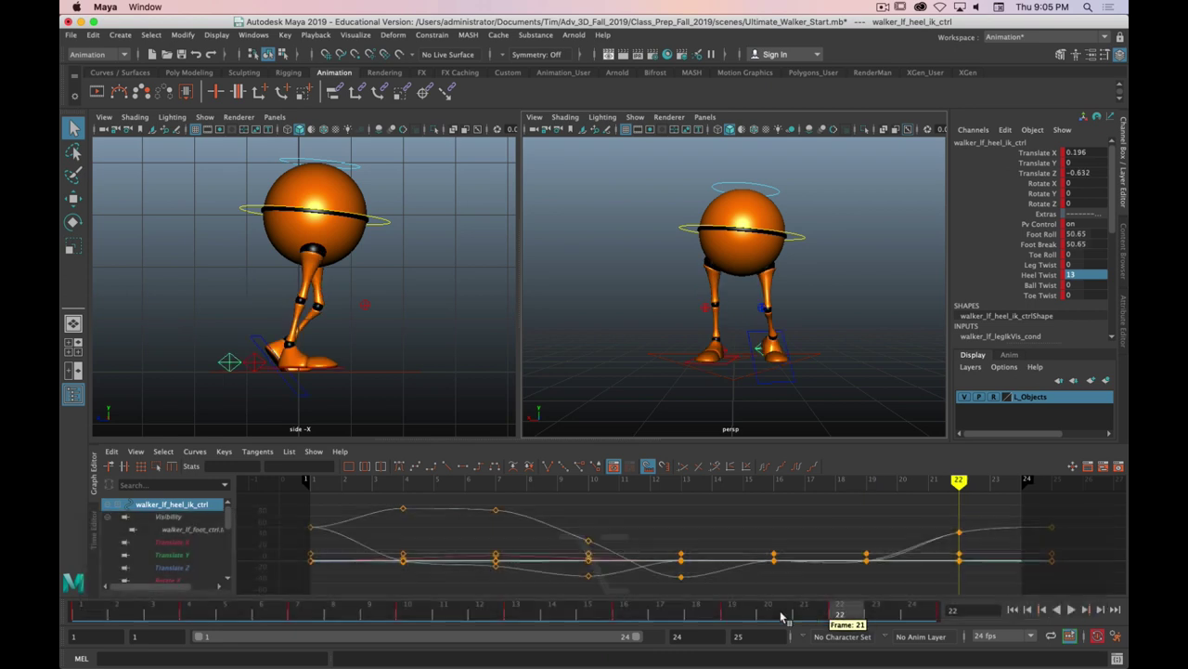
click(732, 615)
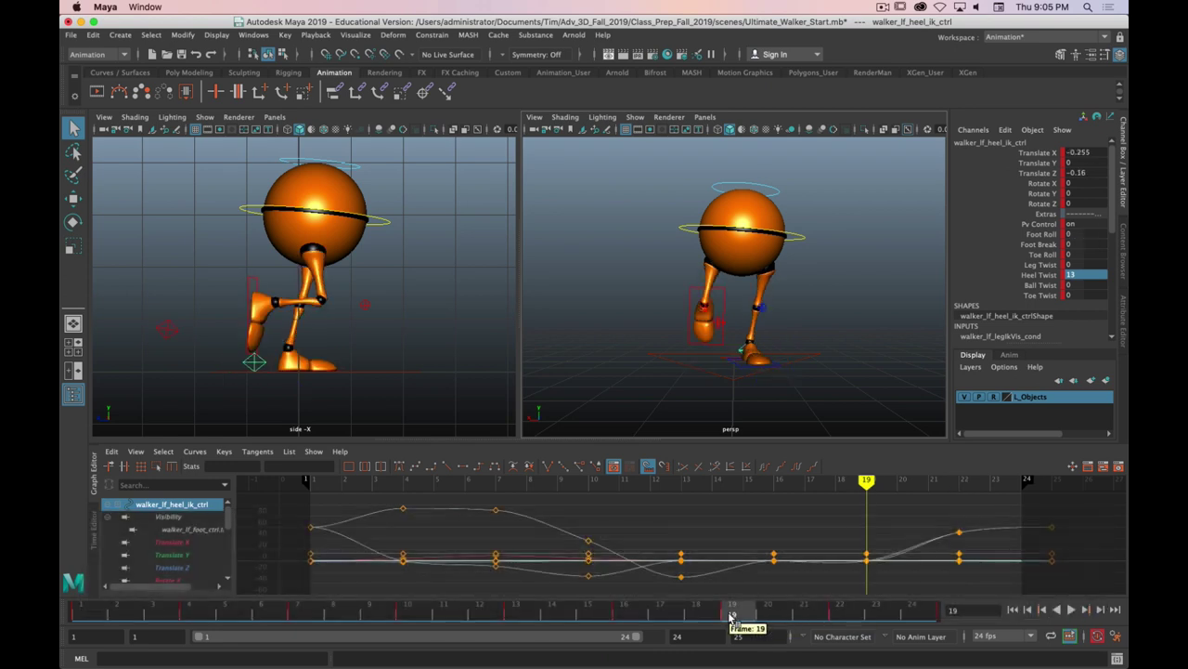
double_click(1095, 153)
key(super+c)
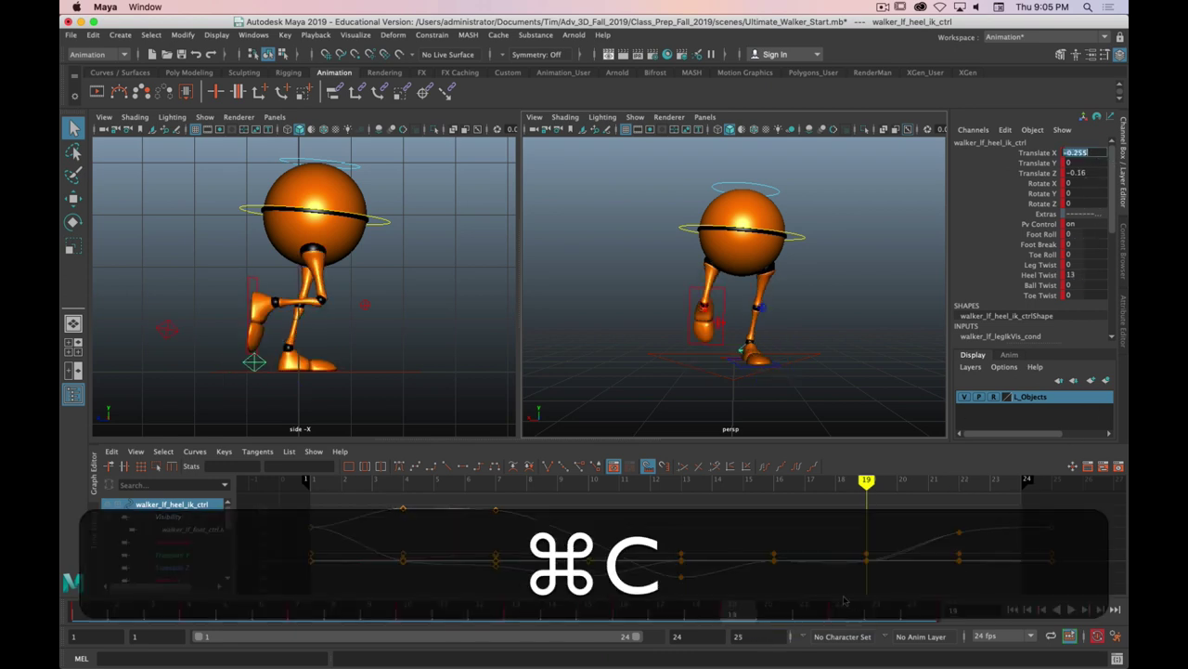
click(837, 614)
key(super+v)
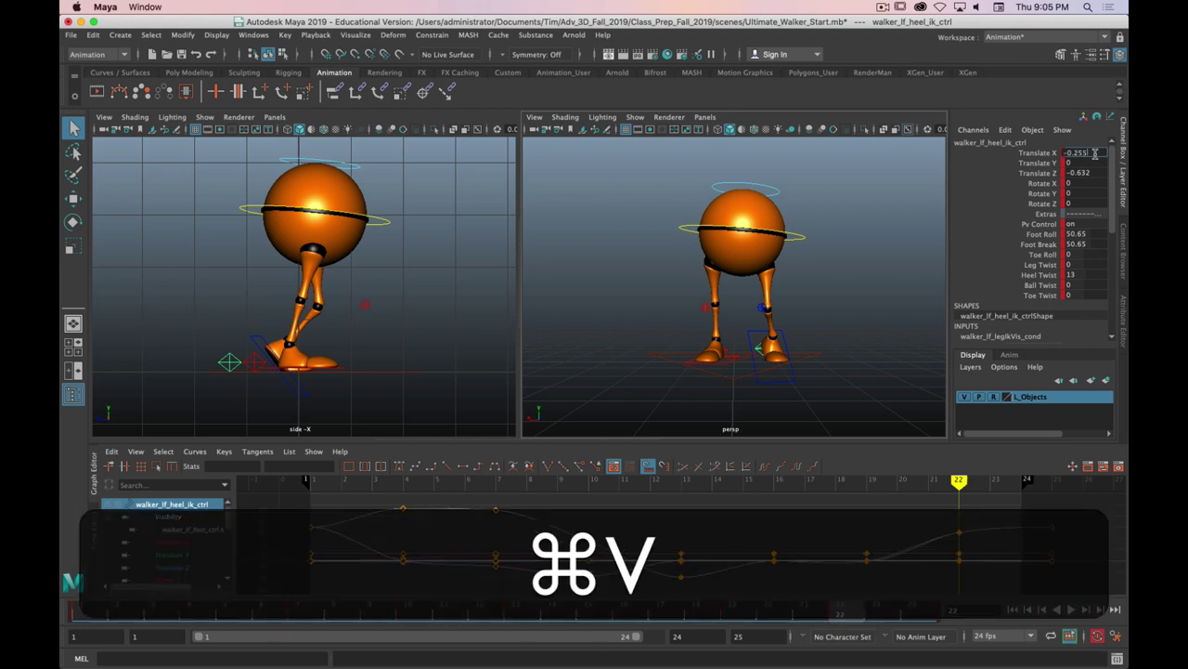
key(super+Return)
key(Return)
key(alt+v)
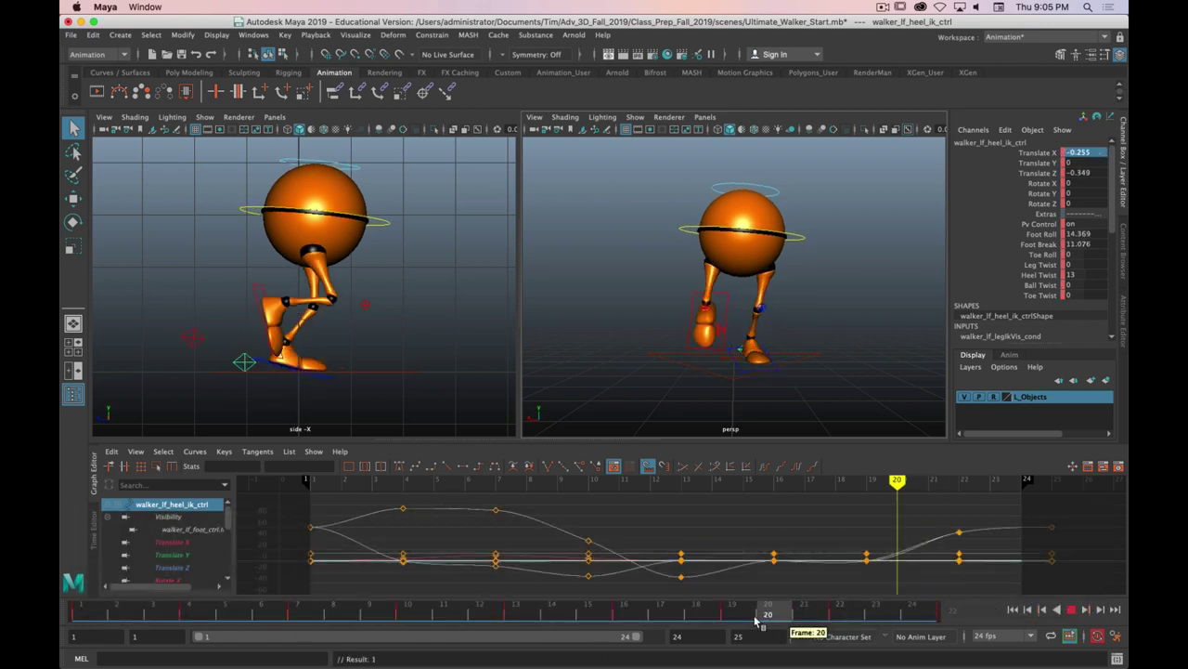
- Copy the left heel control's keys from frame 10 and paste them onto the right heel control walker_rt_heel_ik_ctrl at frame 22
drag(845, 618, 408, 616)
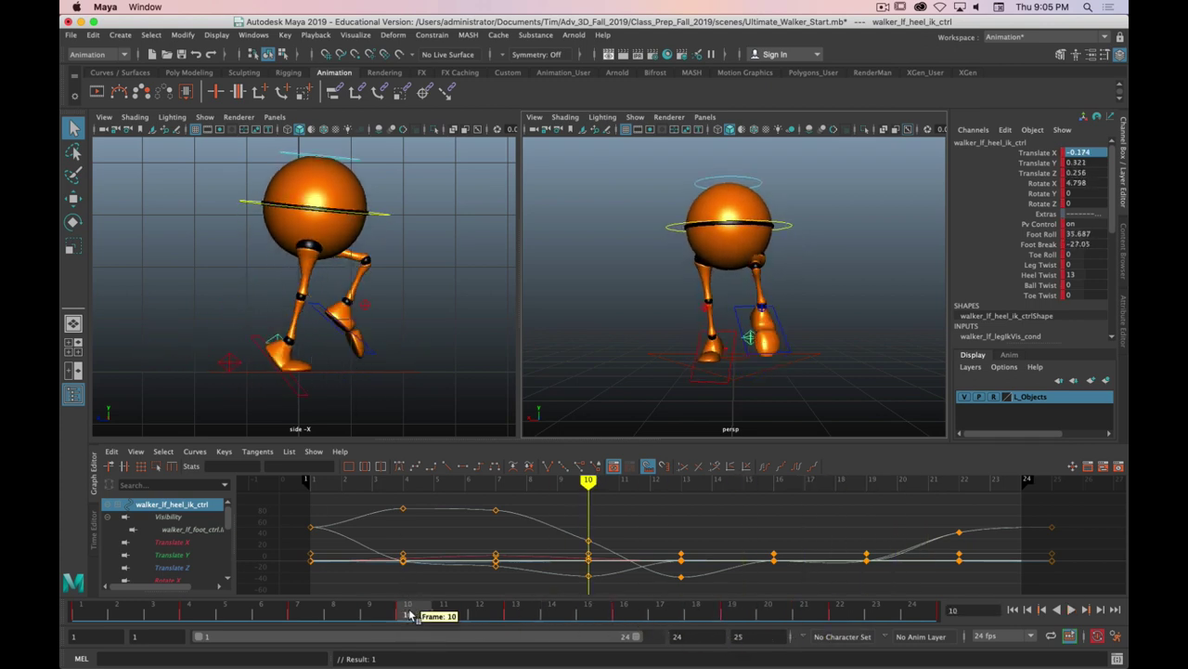
right_click(410, 614)
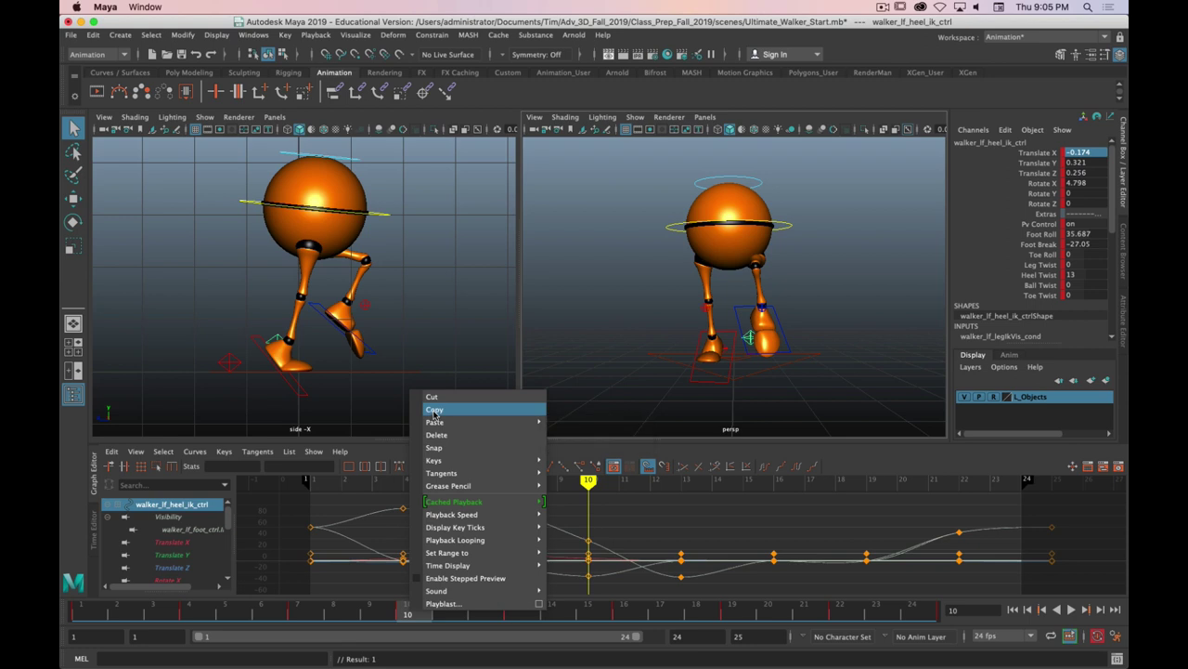
click(443, 406)
click(839, 614)
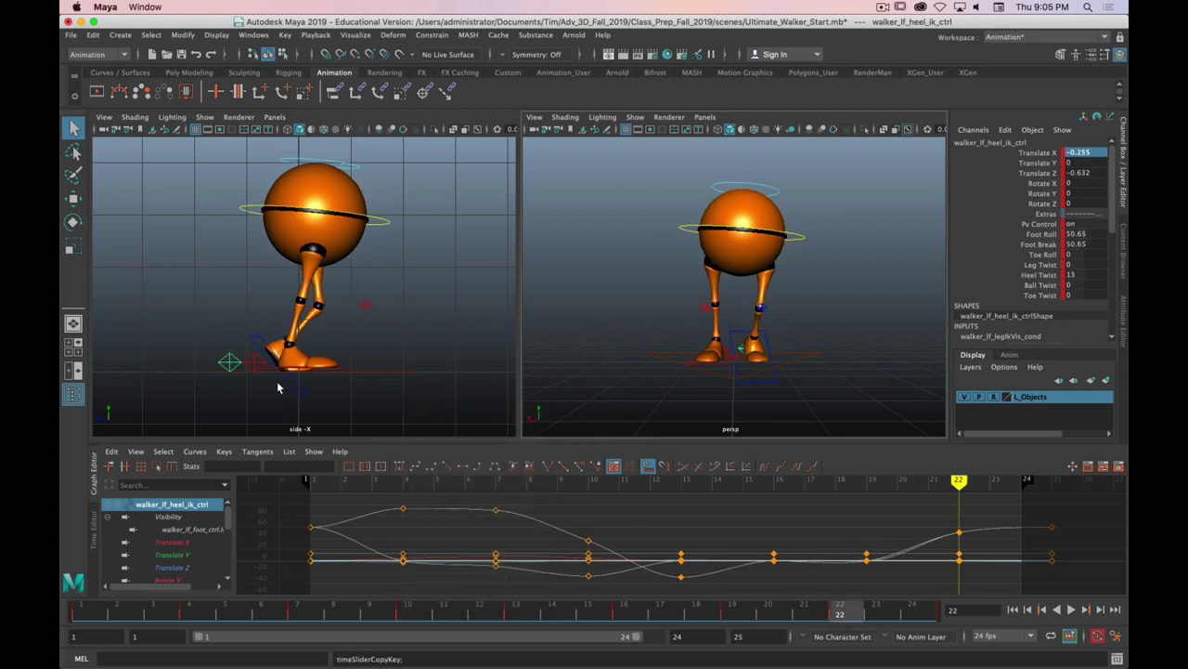
click(260, 361)
right_click(848, 613)
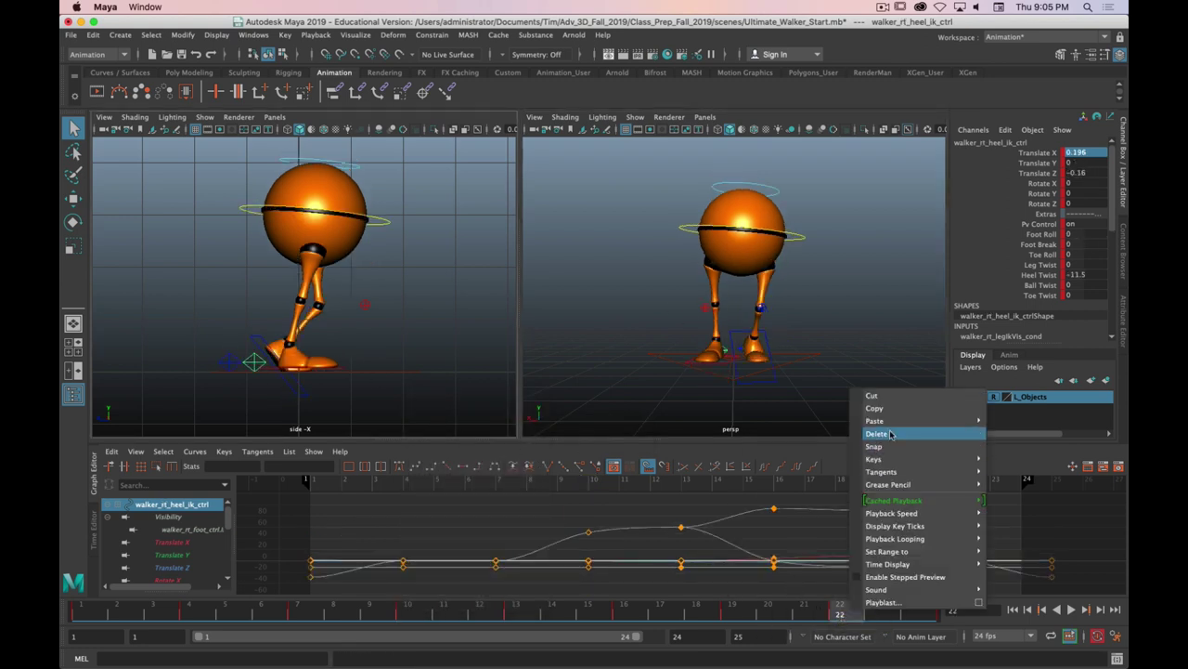
mouse_move(882, 420)
click(1031, 431)
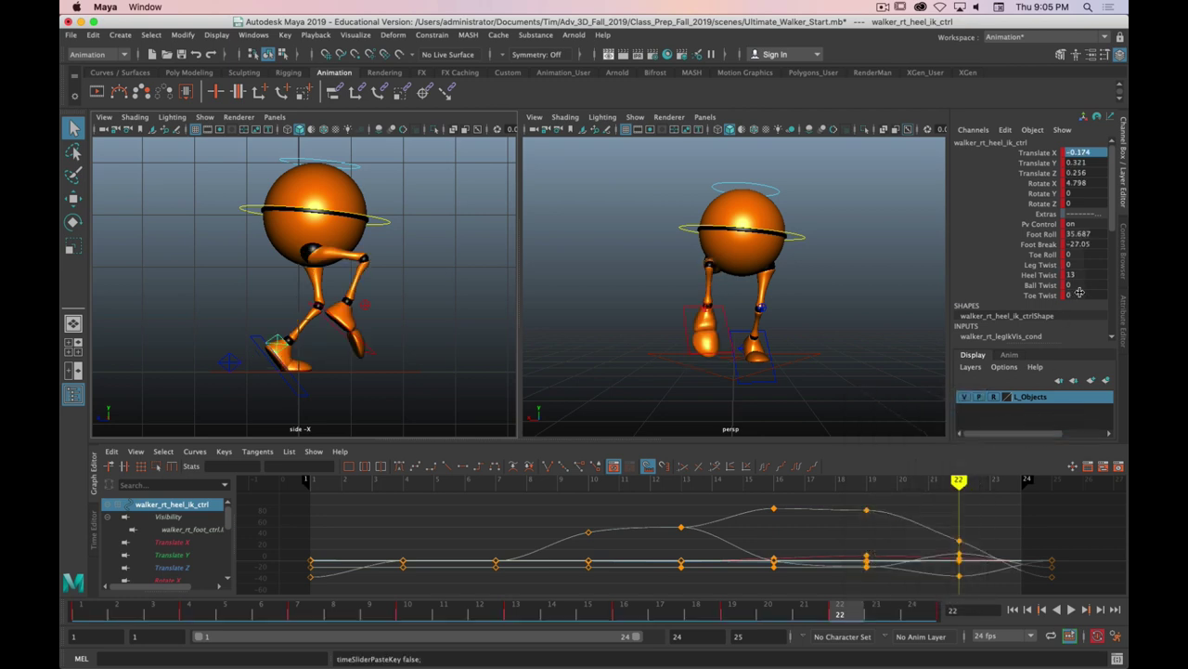
- Set the right heel control's Heel Twist to -11.5 at frame 22
text(-11)
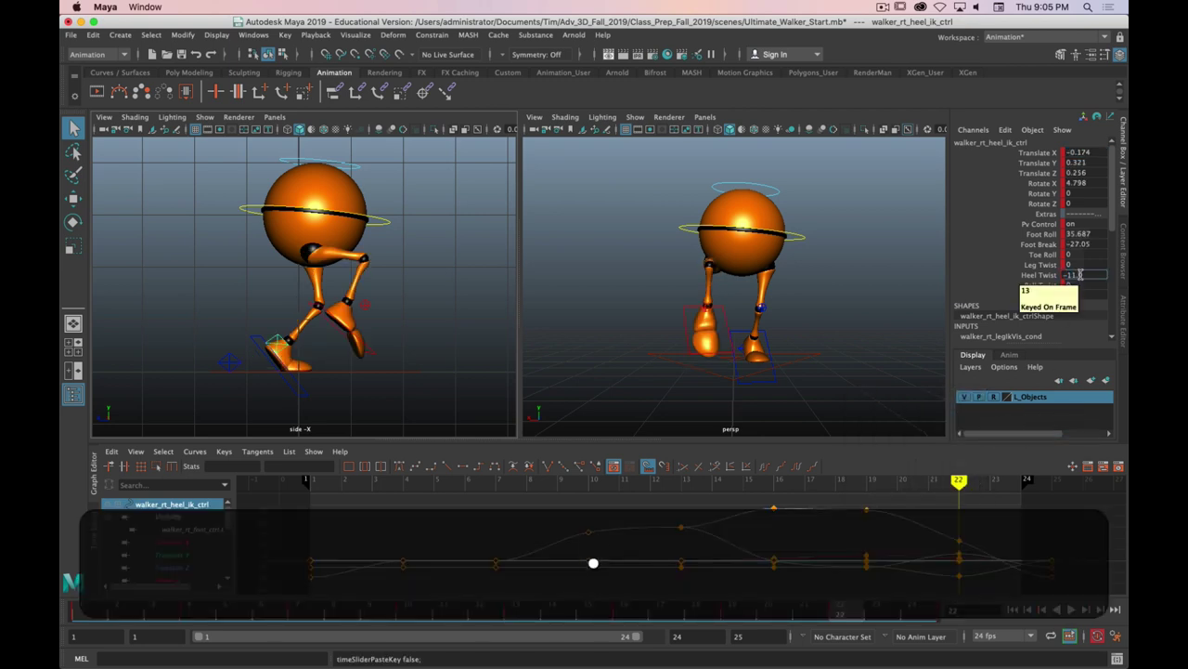
text(.5)
key(Return)
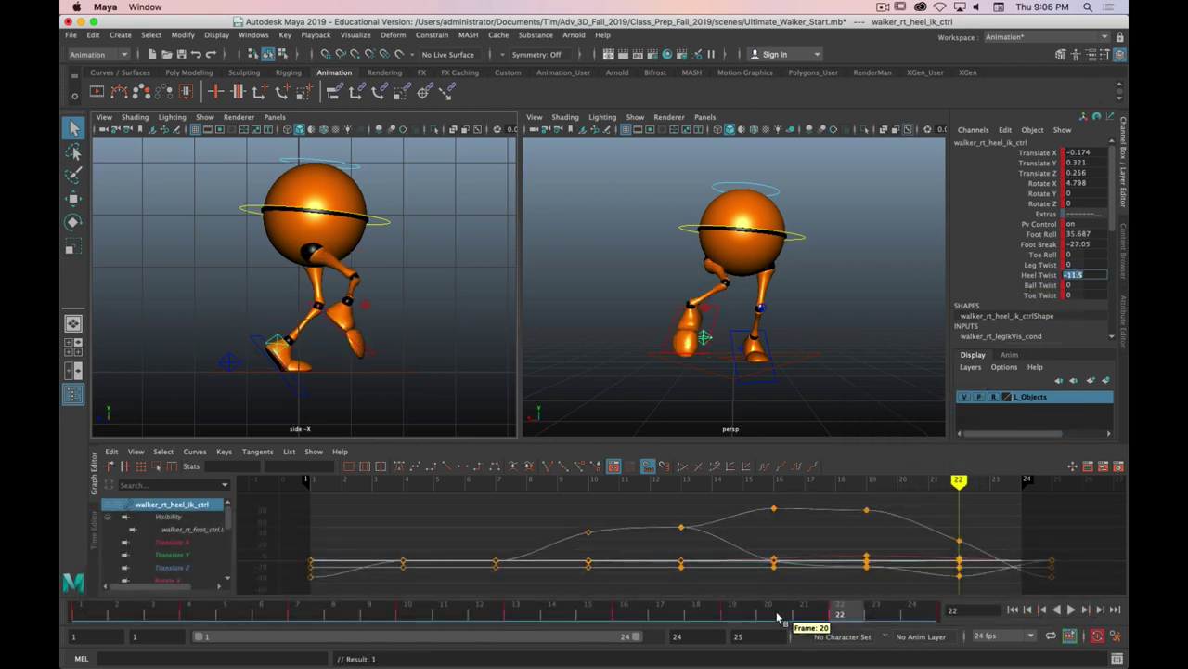
- Copy the right heel control's Translate X of 0.095 from frame 19 to frame 22
drag(778, 616, 740, 616)
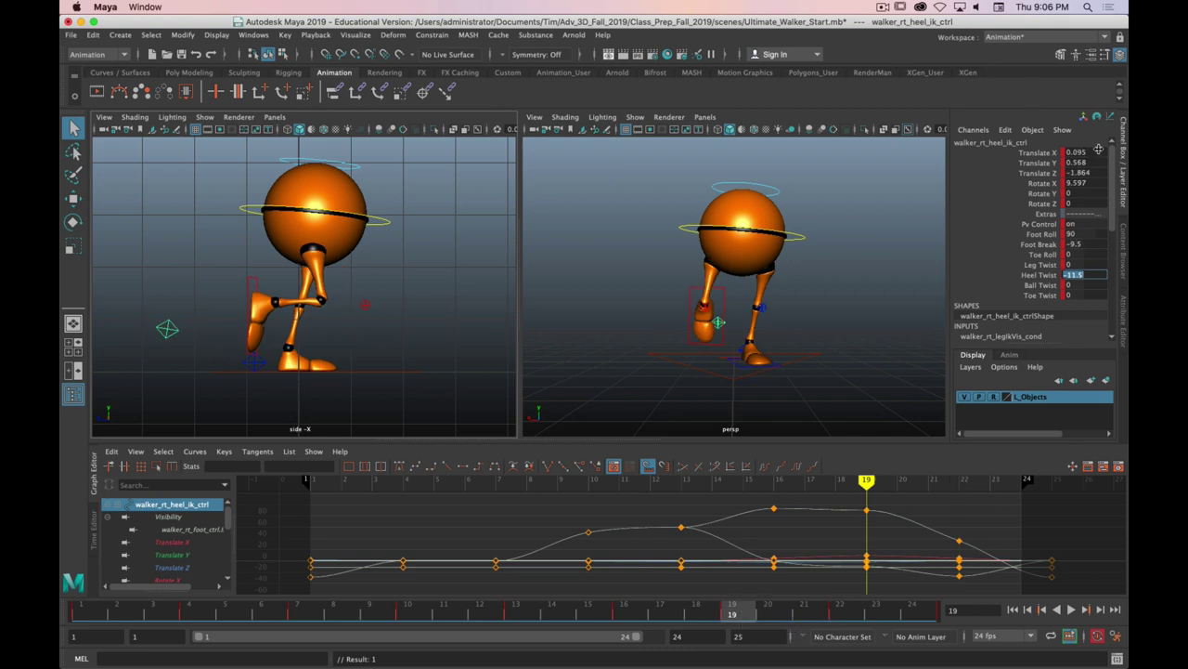
key(alt+v)
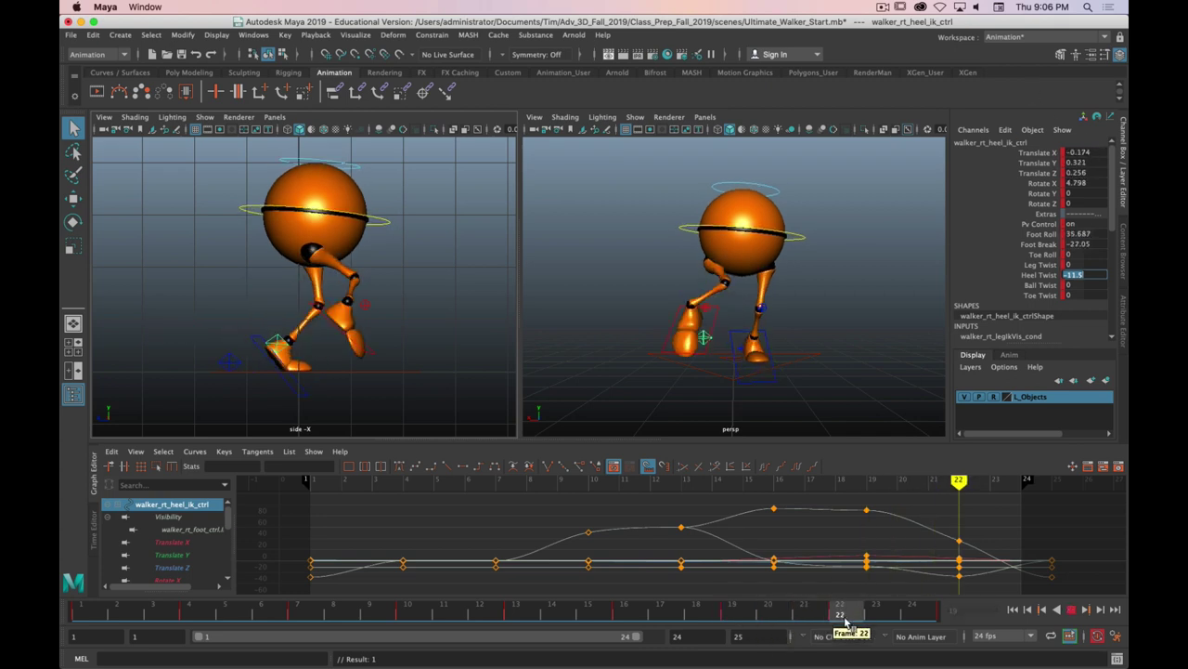
click(732, 616)
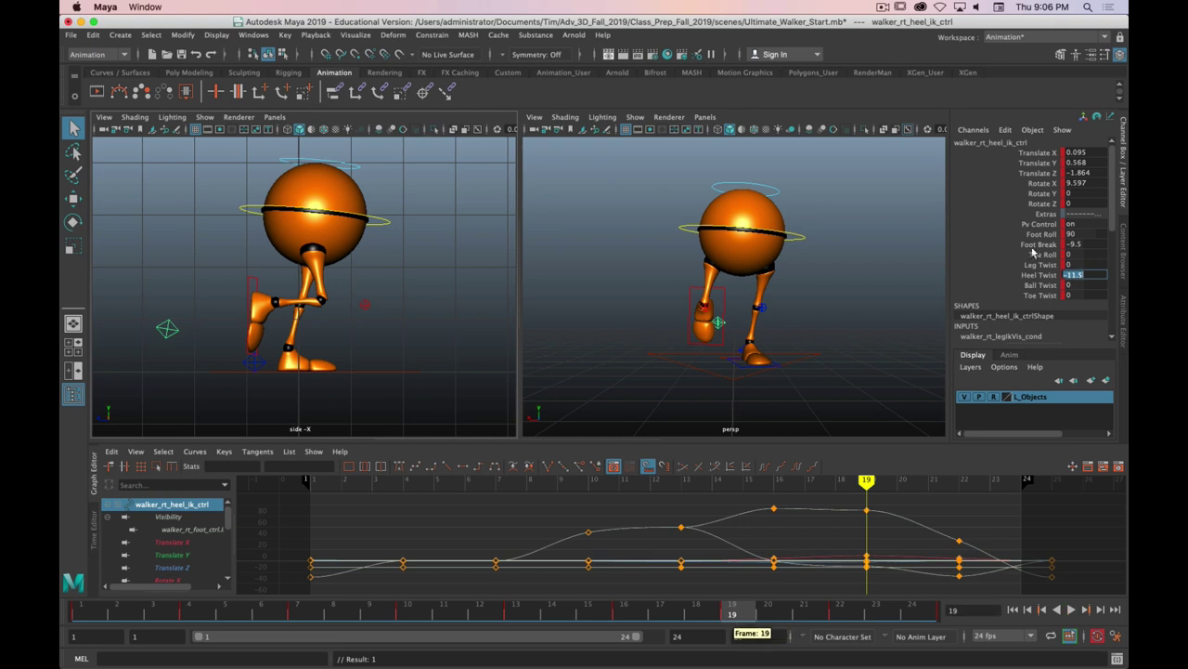
key(super+c)
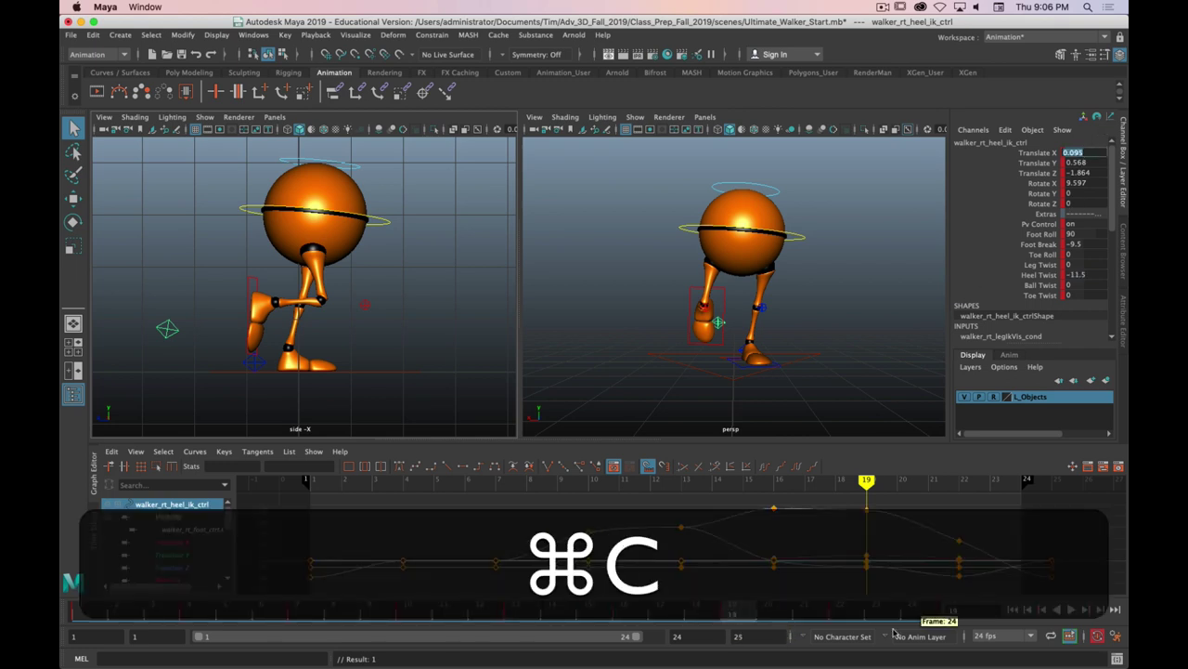
click(835, 618)
key(super+v)
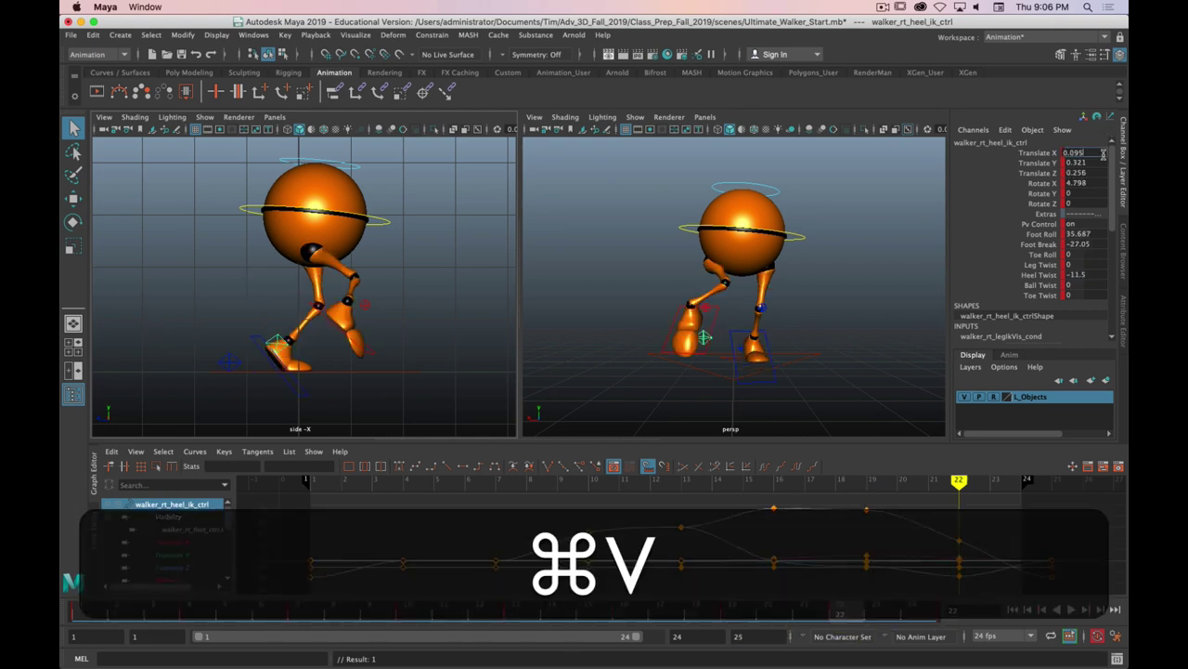
key(Return)
- Play the walk cycle and compare the mirrored pose at frame 22 with the pose at frame 10 in the perspective view
key(alt)
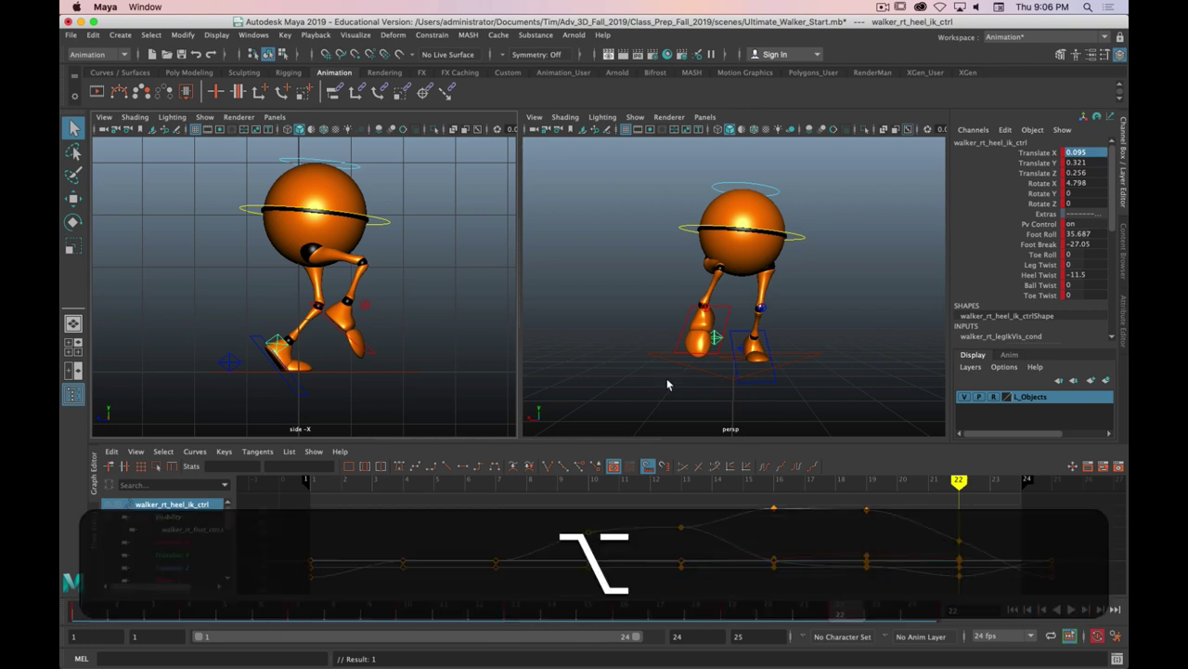
alt+drag(697, 369, 845, 399)
key(alt+v)
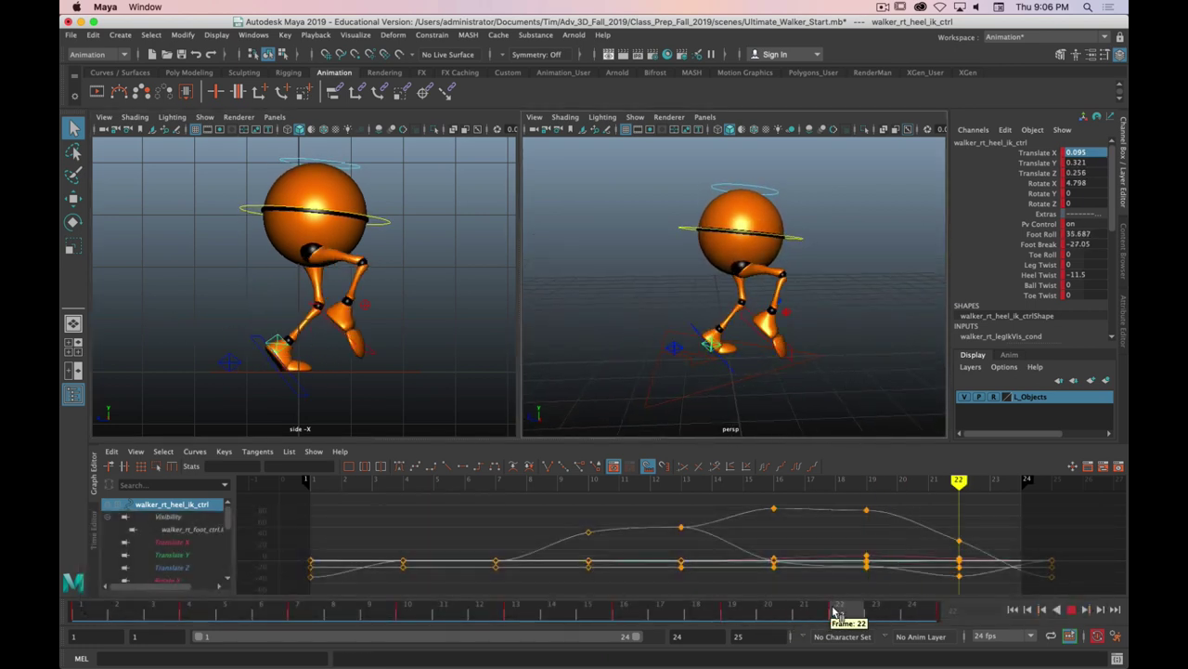
key(alt+v)
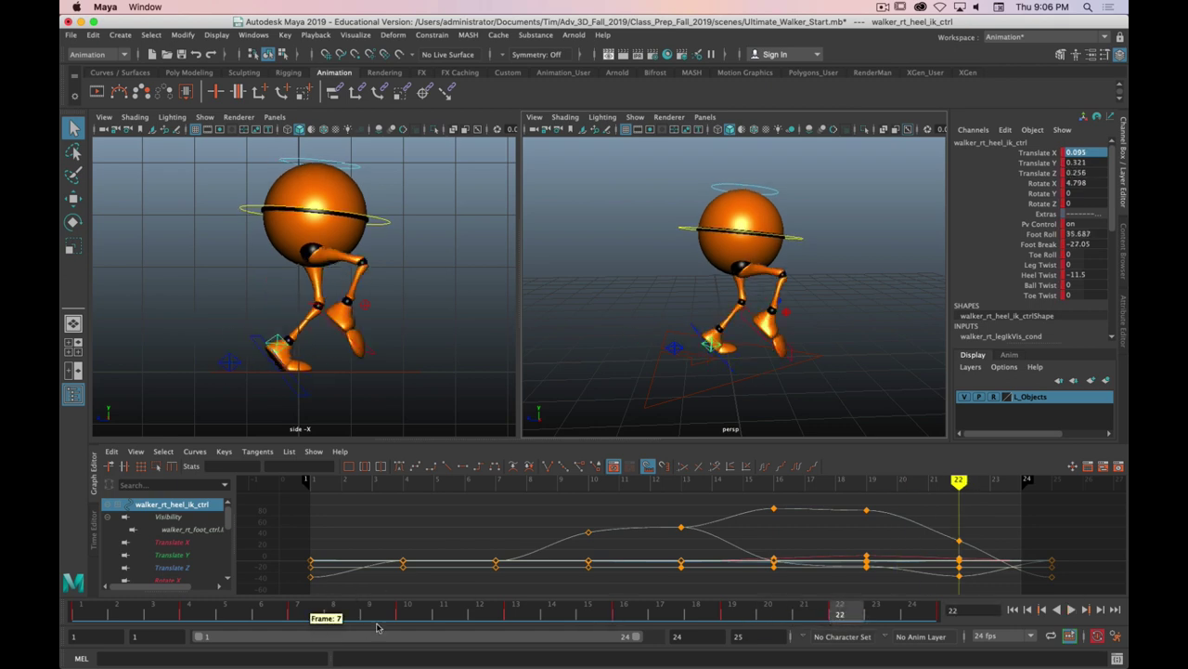
click(403, 613)
click(841, 613)
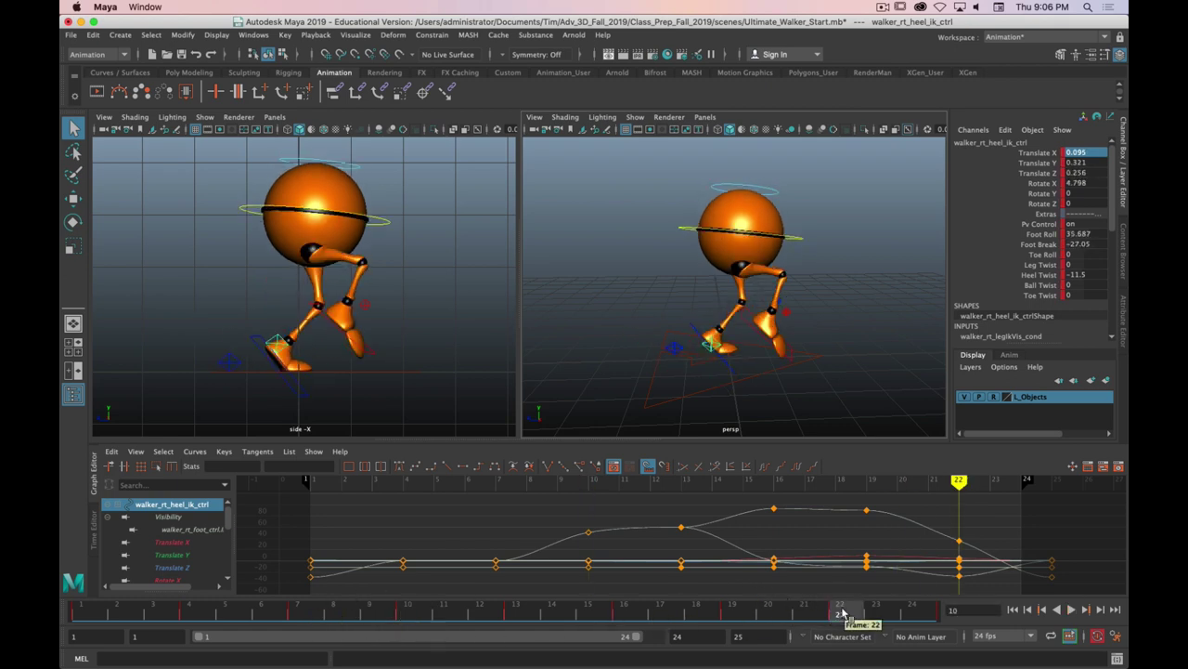
click(413, 610)
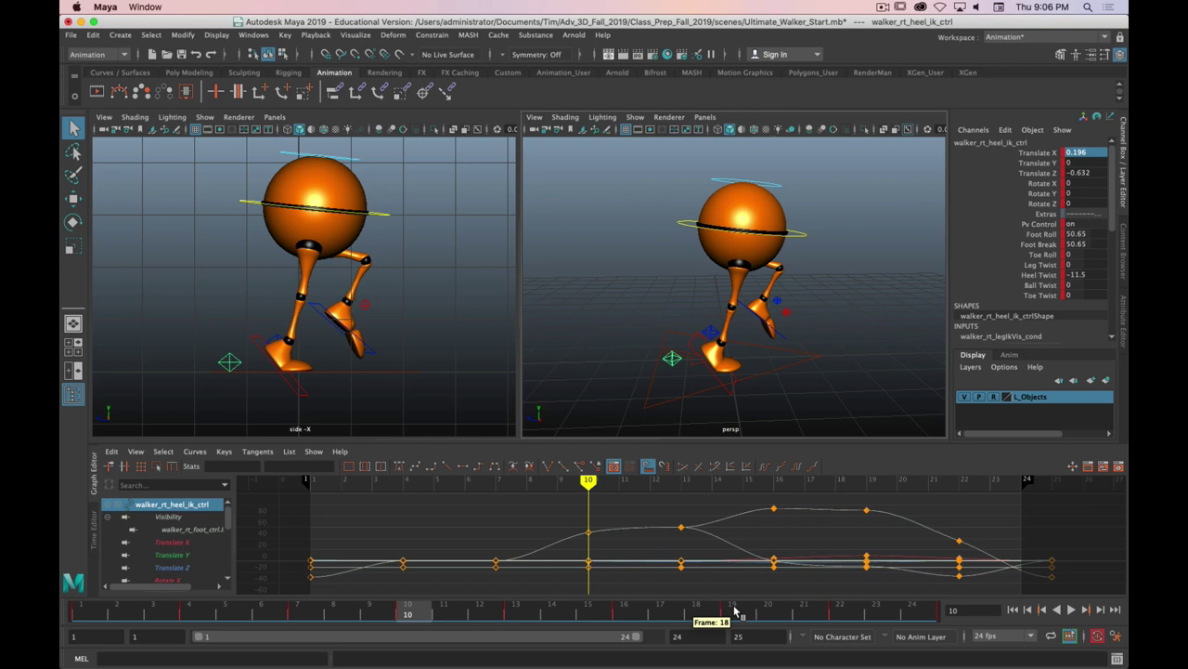
click(841, 613)
click(413, 613)
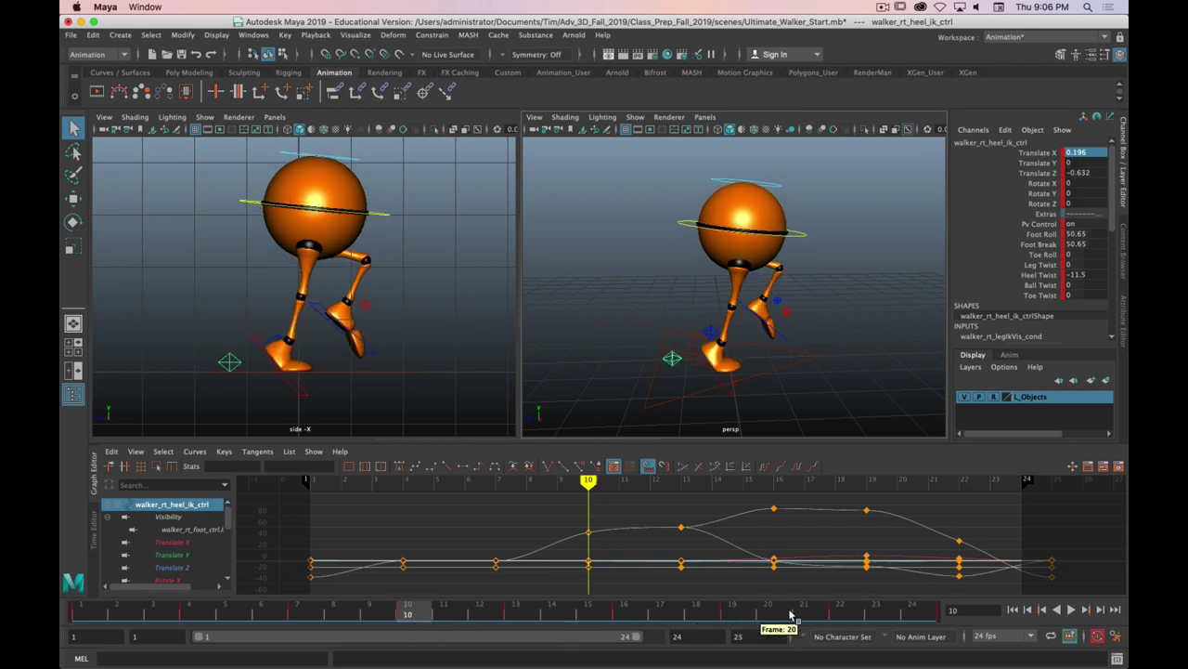
- Flip between frames 10 and 22 to check that the two up poses mirror each other
click(840, 611)
click(415, 613)
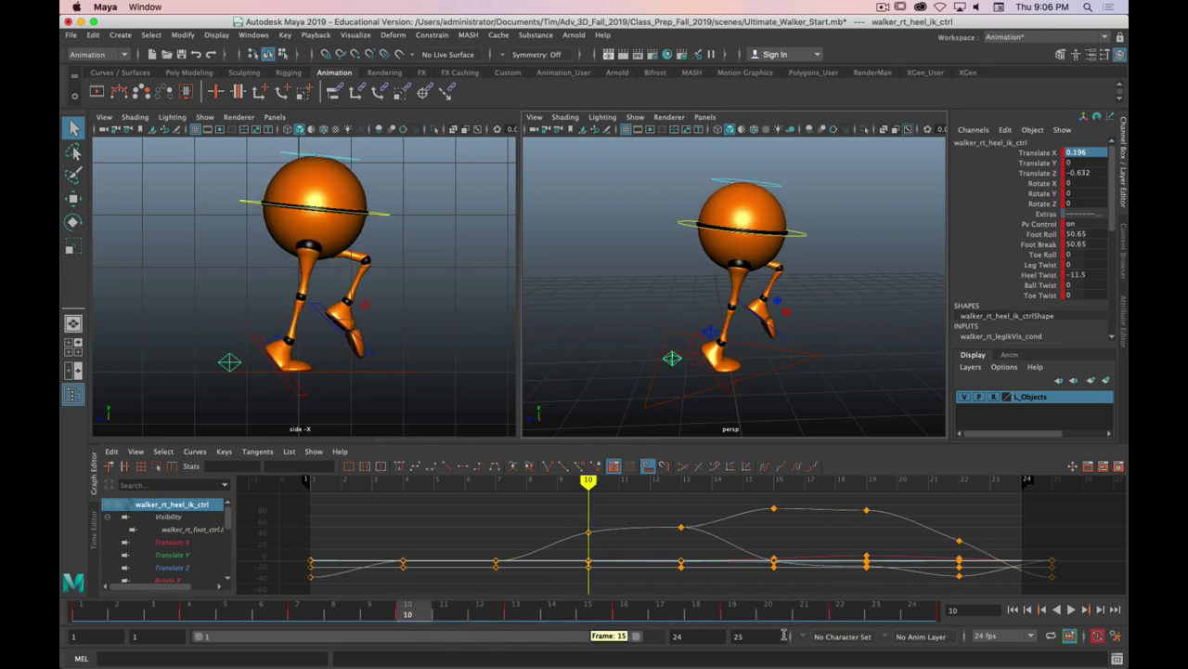
click(836, 612)
click(416, 612)
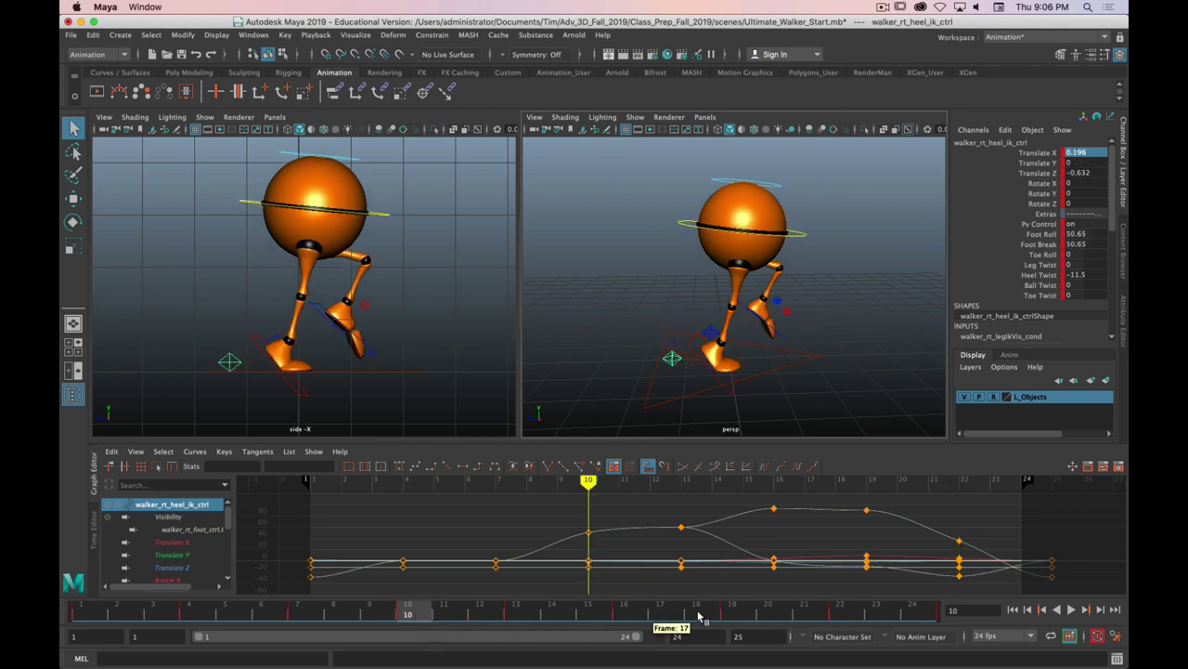
click(841, 613)
- Try moving the right knee pole vector control forward to about 1.223 in Translate Z at frame 22
alt+drag(814, 277, 706, 293)
click(704, 332)
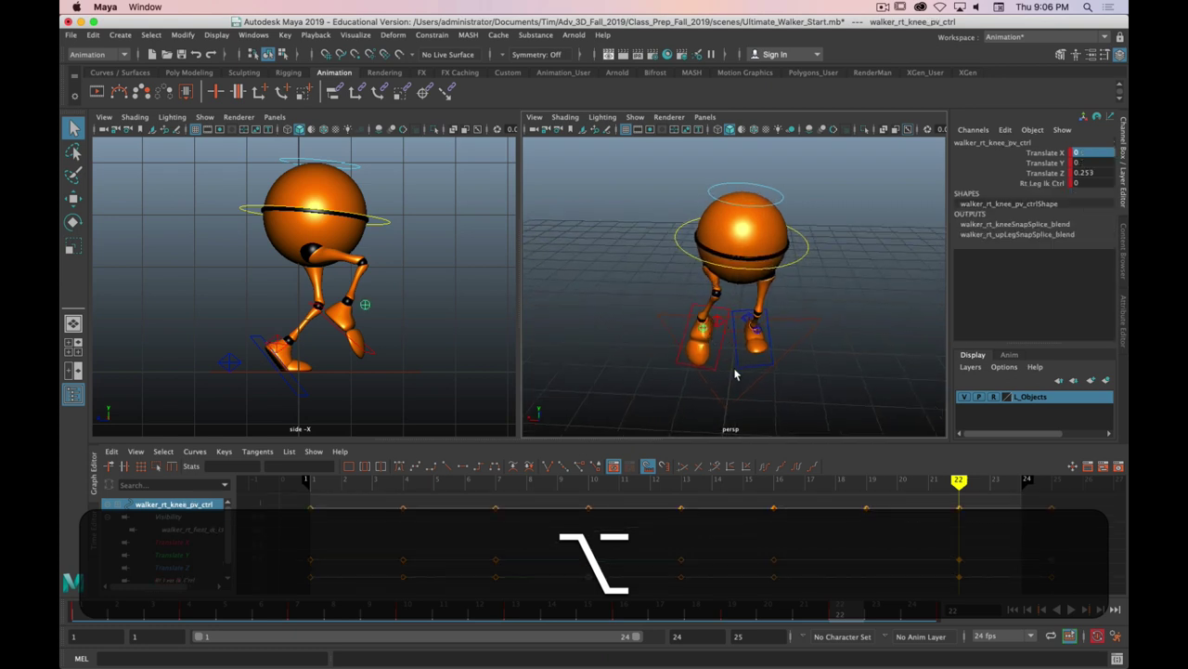
key(w)
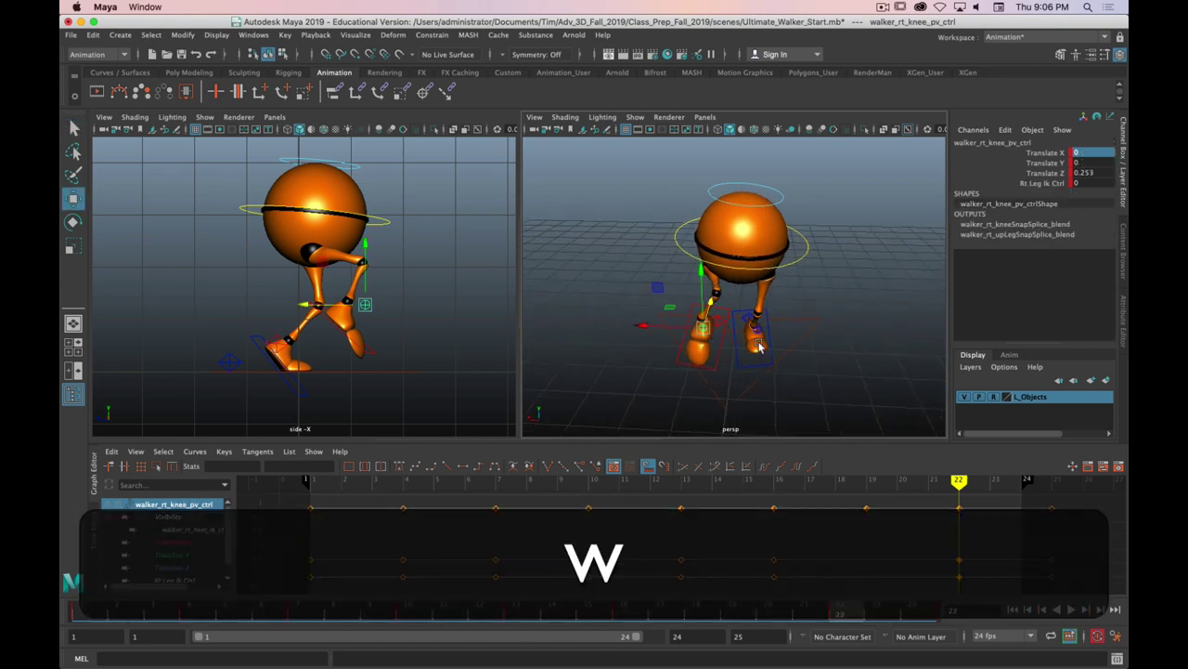
middle_drag(749, 361, 586, 365)
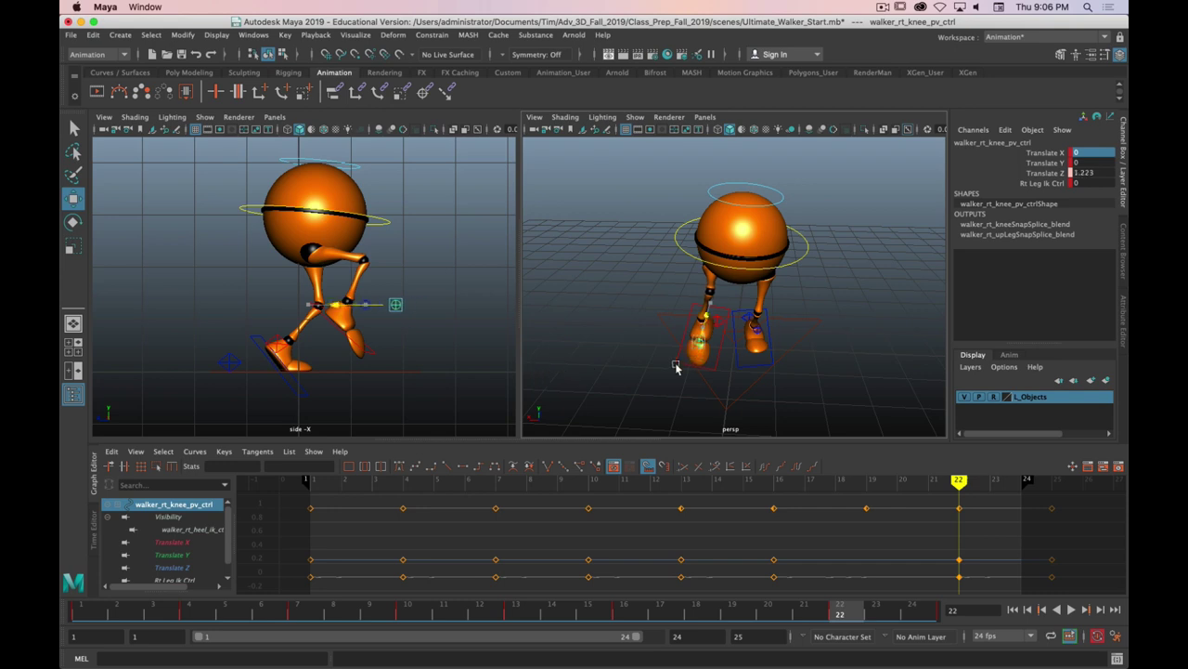
key(alt+z)
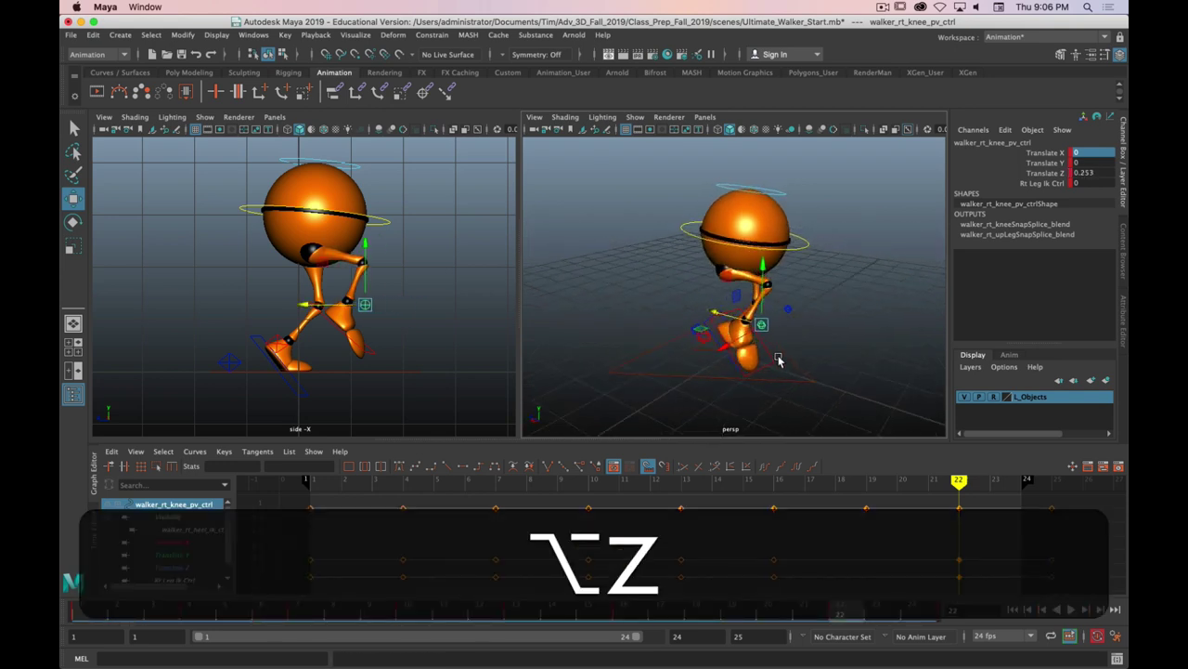
- Move both knee pole vector controls forward to a Translate Z of about 1.119 at frame 1 and key them
alt+drag(778, 361, 776, 336)
shift+click(785, 317)
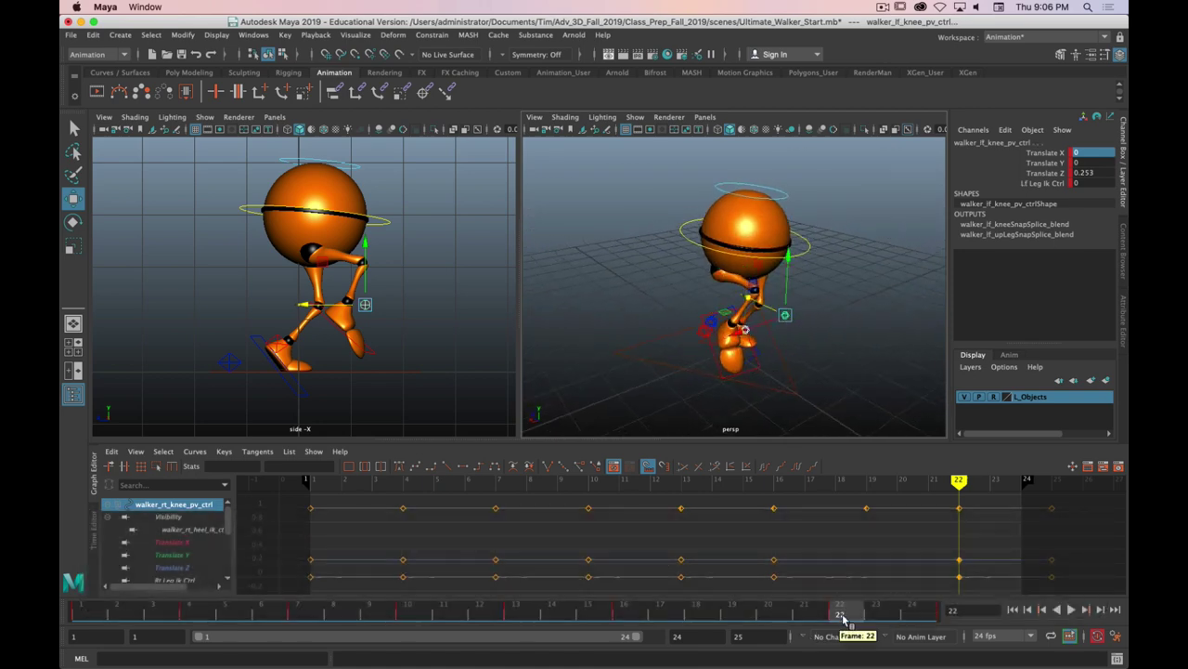
click(732, 616)
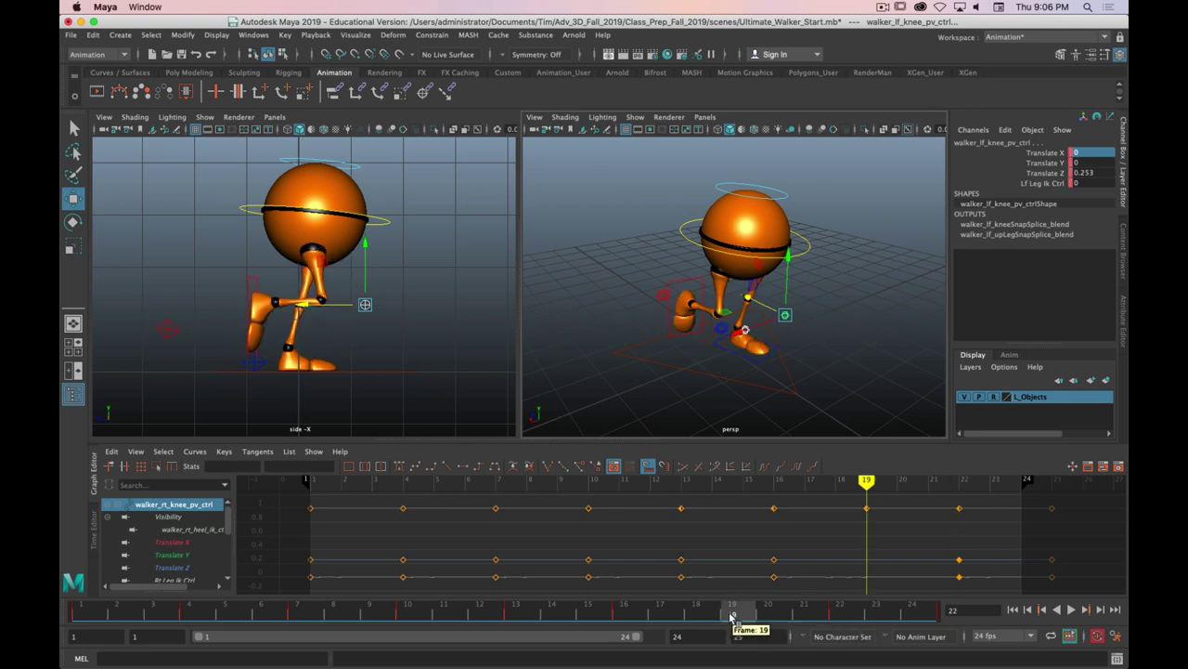
mouse_move(733, 617)
mouse_down()
mouse_move(796, 616)
mouse_move(636, 617)
mouse_move(883, 622)
mouse_move(746, 619)
mouse_up()
click(109, 612)
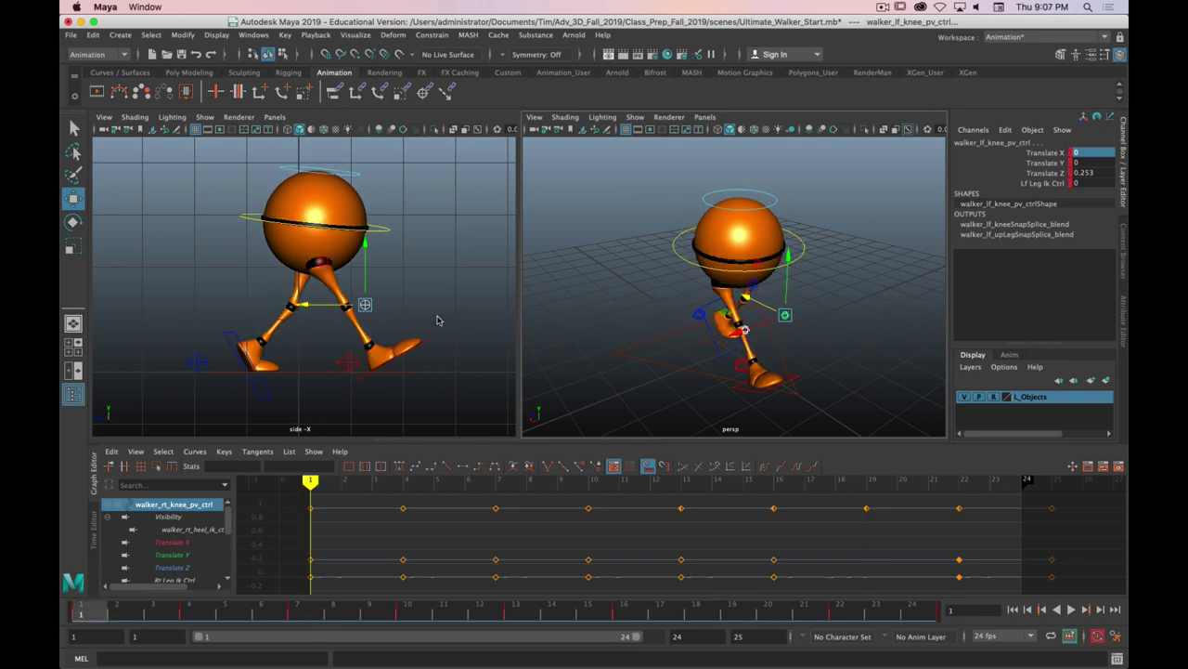
drag(307, 306, 351, 313)
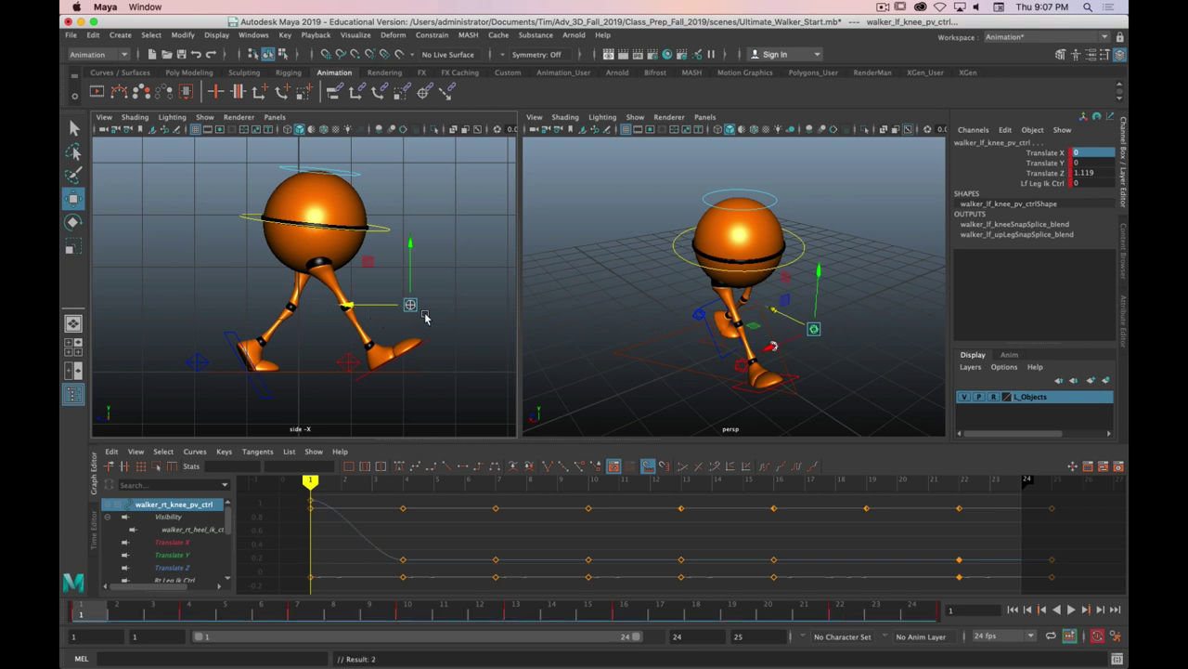
key(s)
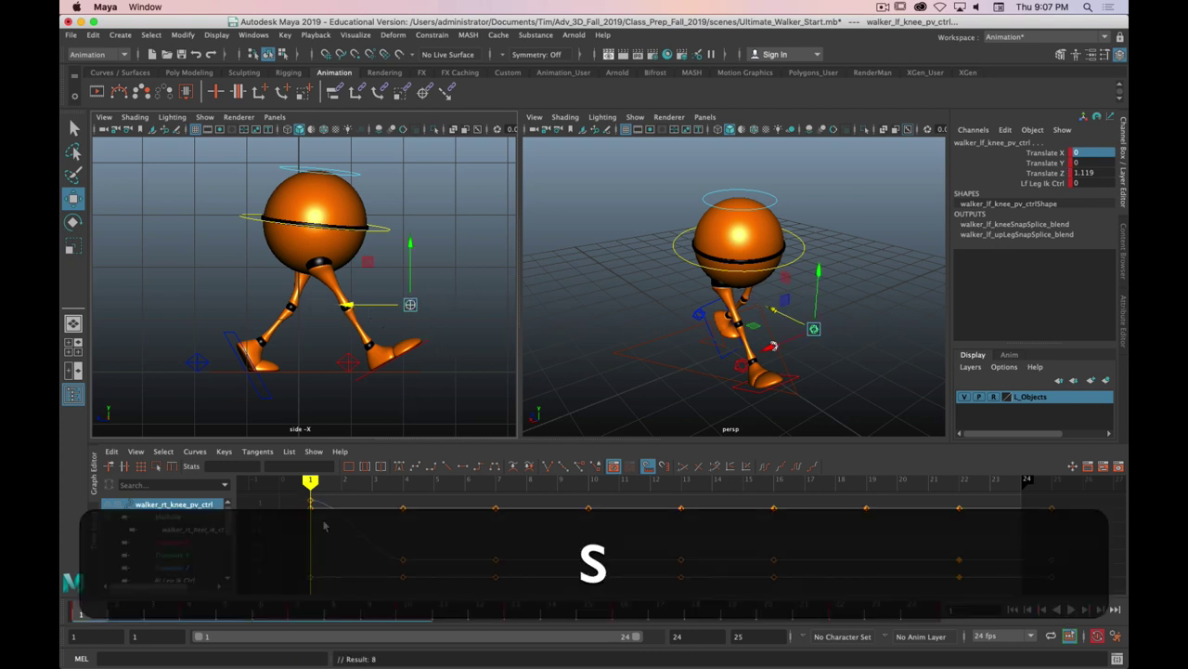
- Copy both knee pole vector controls' keys from frame 1 and paste them at frame 4
click(187, 612)
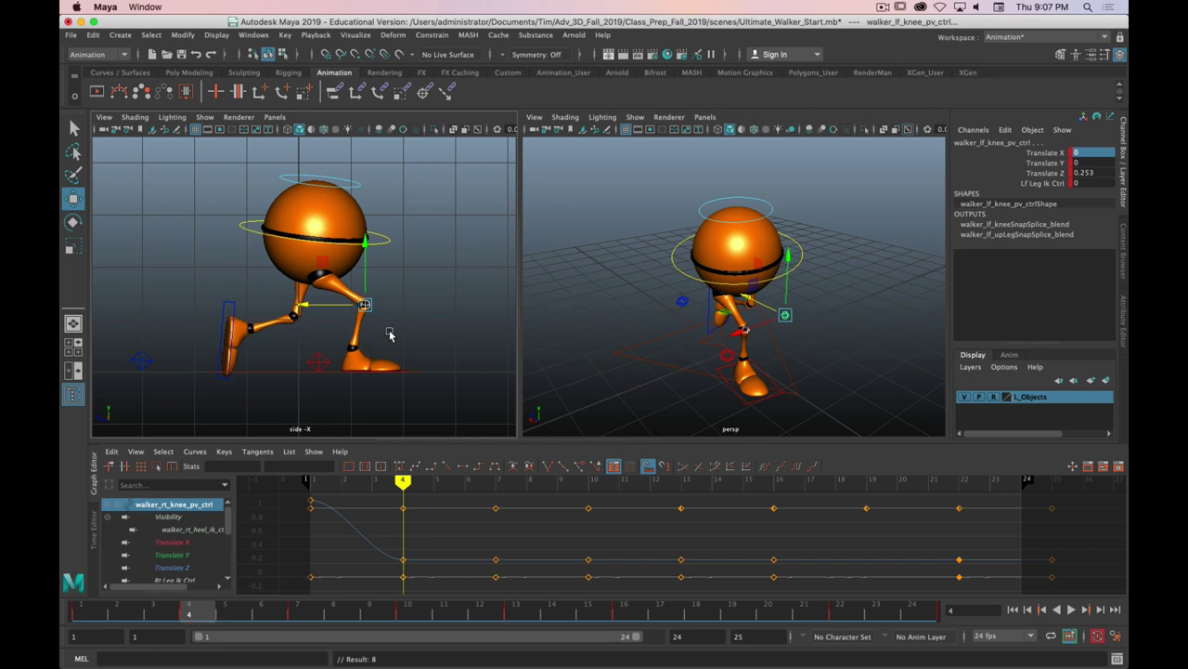
click(89, 614)
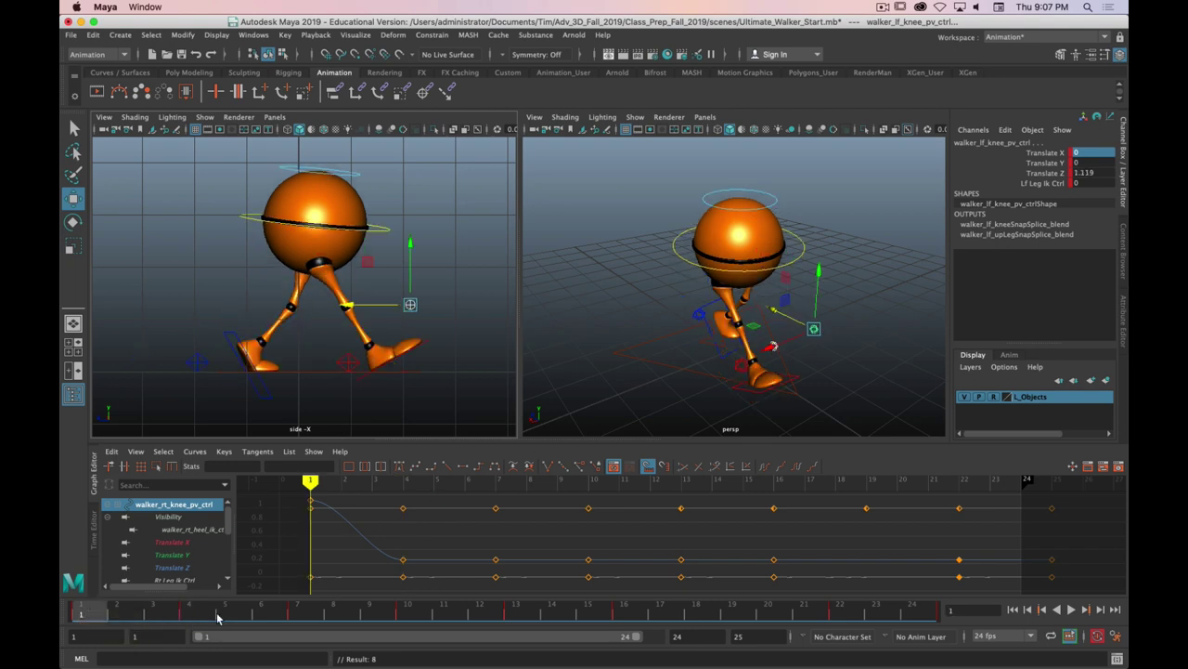
right_click(84, 615)
click(107, 412)
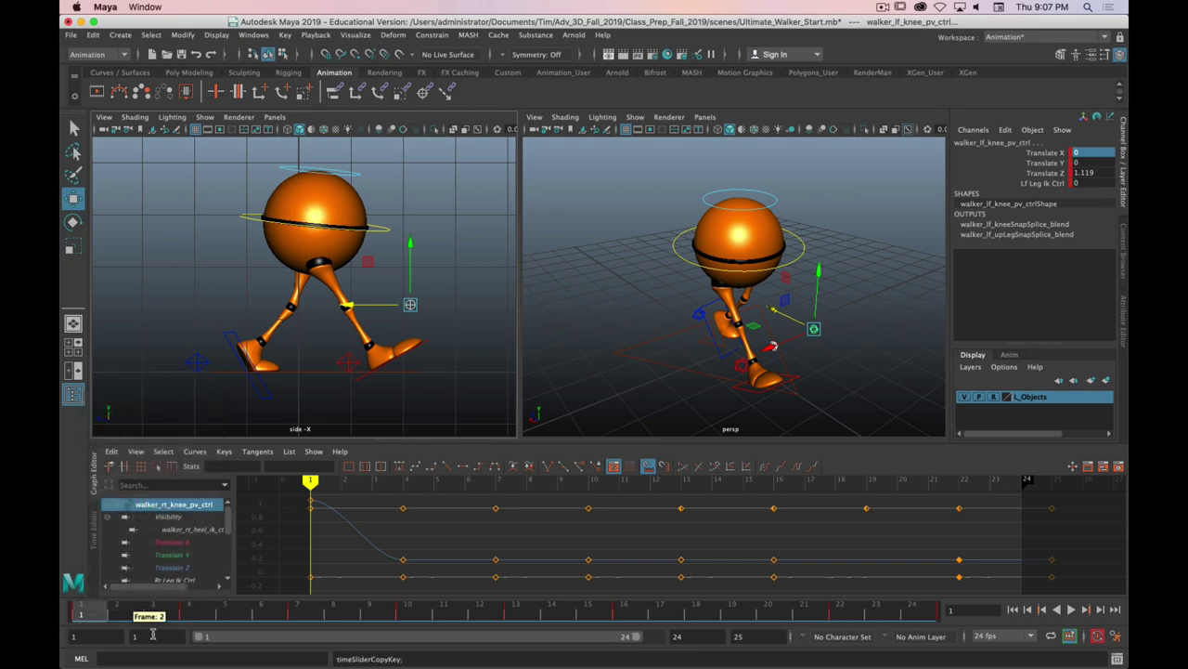
click(187, 613)
right_click(188, 613)
mouse_move(227, 429)
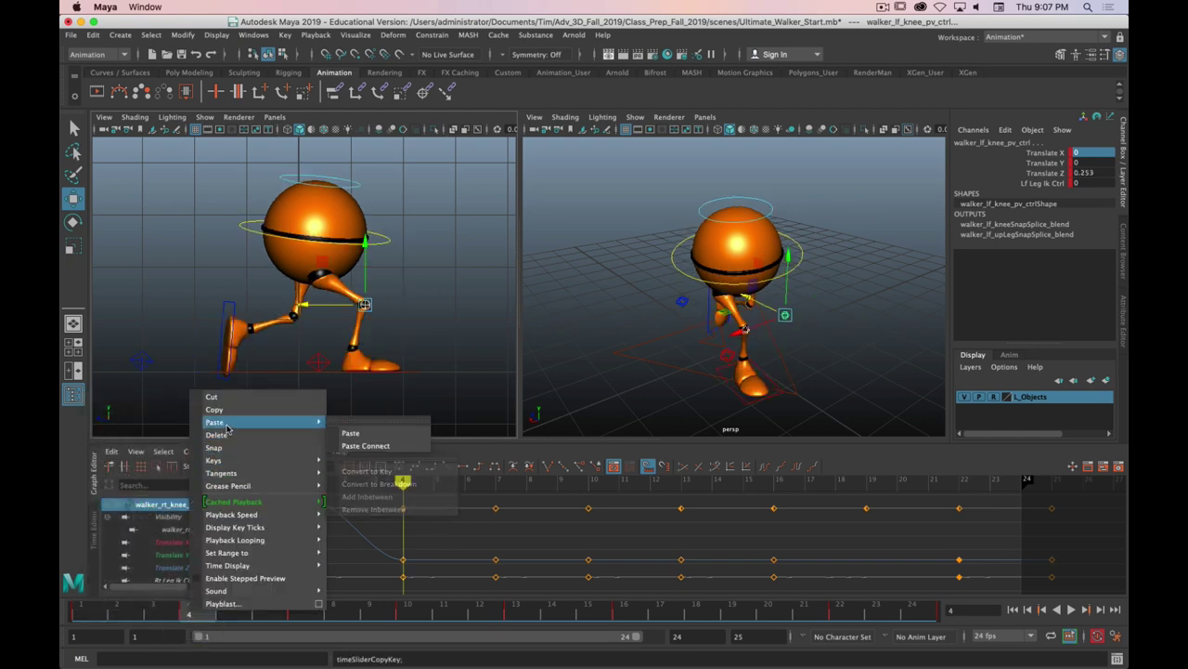
click(370, 434)
- Try to paste the Translate Z value 1.119 onto both knee controls at frames 7, 10, 13, 16, 19 and 22
click(305, 613)
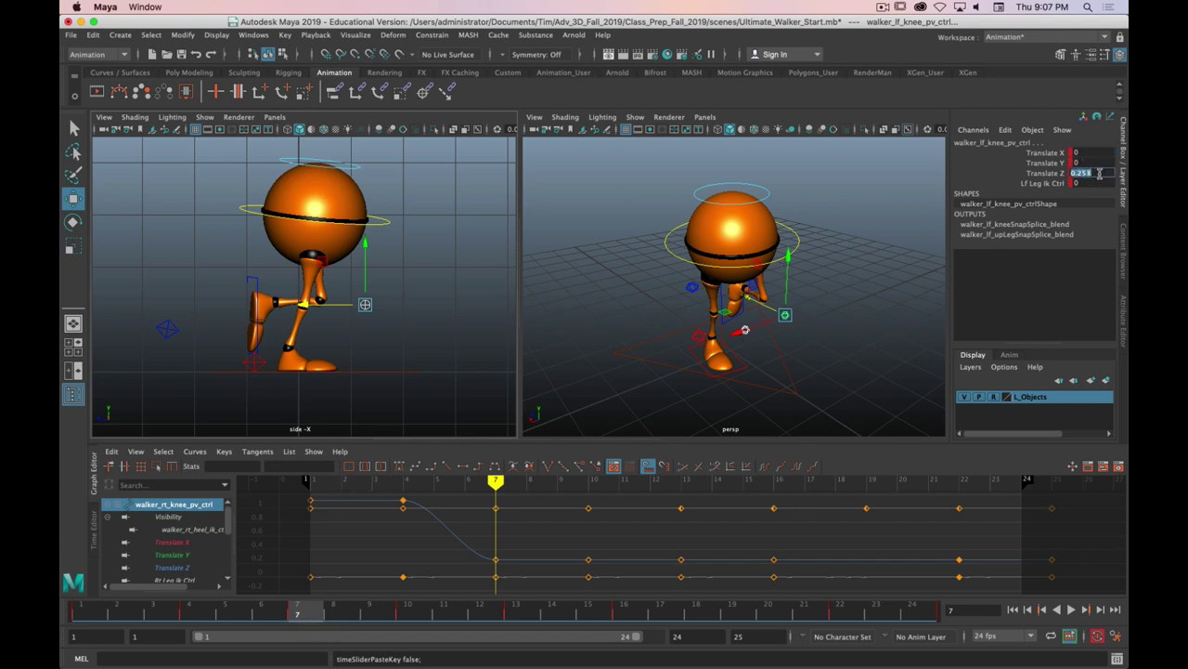
click(188, 613)
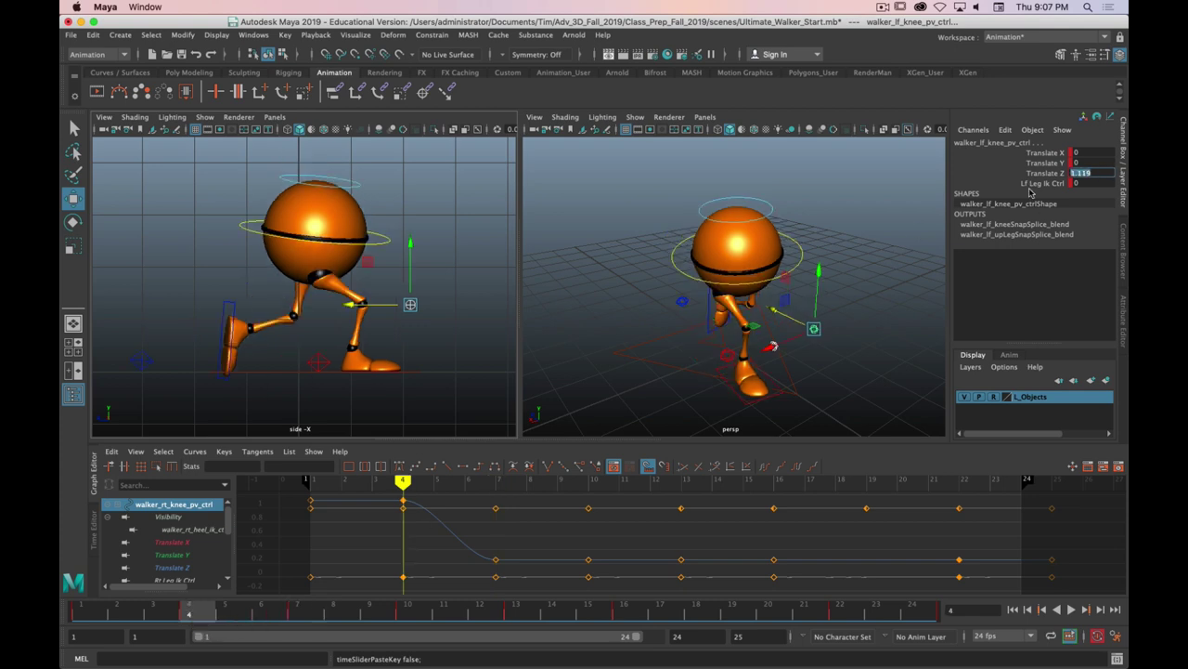
key(super+c)
click(297, 613)
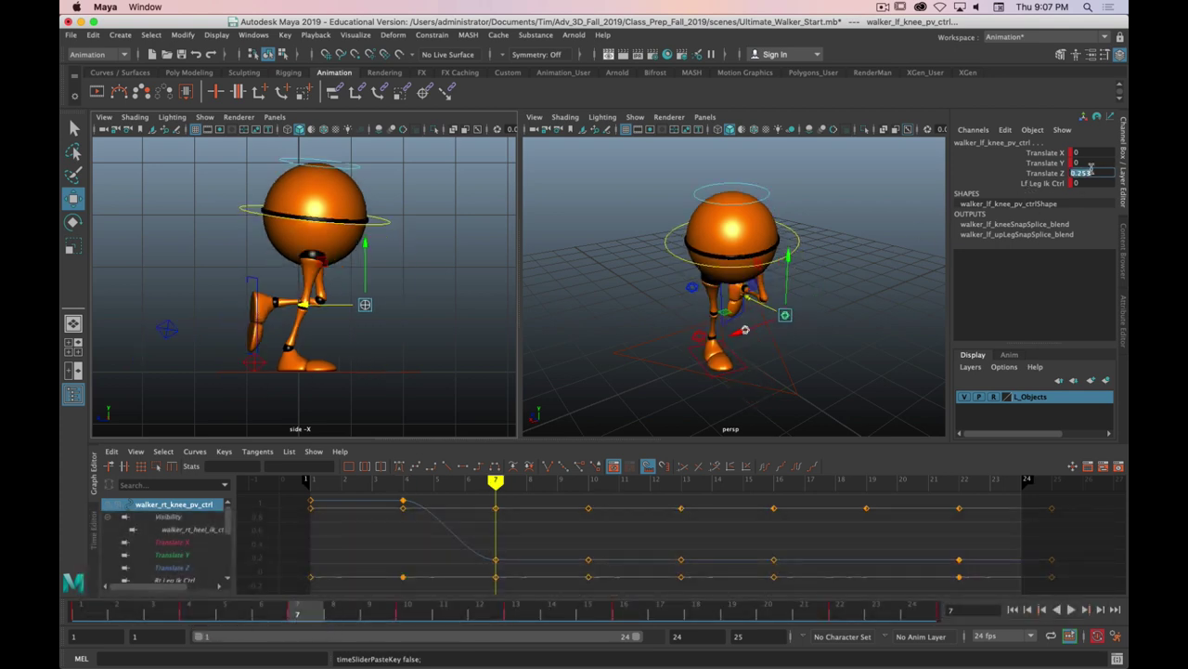
key(super+v)
click(410, 613)
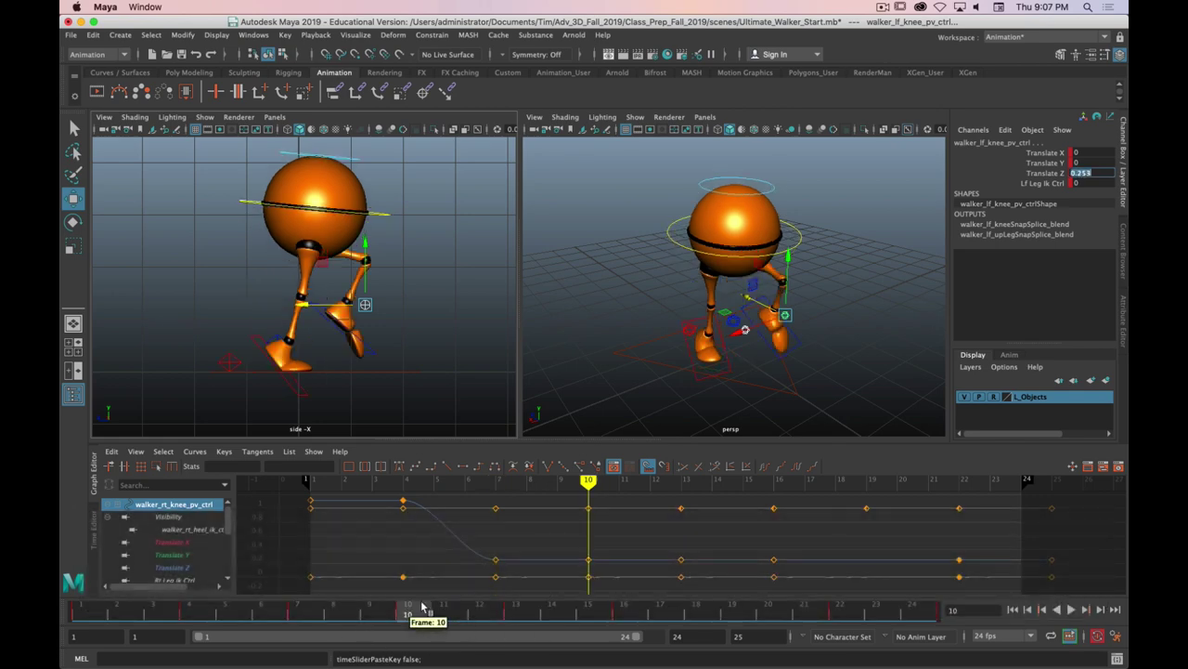
key(super+v)
click(522, 608)
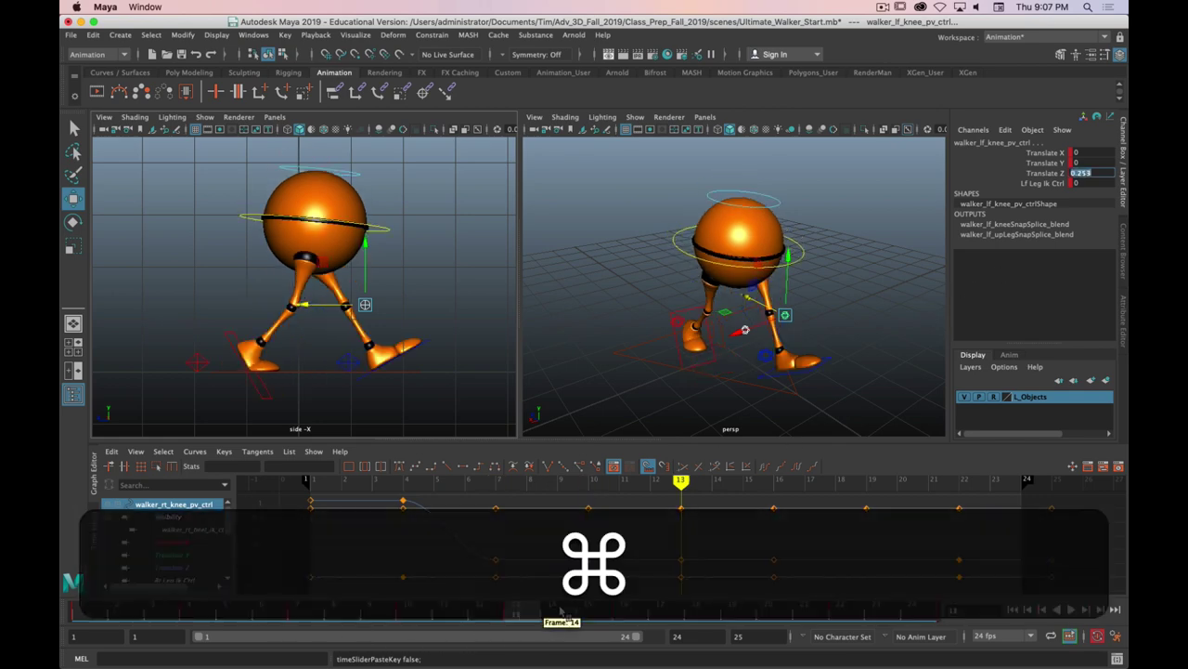
key(super+v)
click(621, 612)
key(super+v)
click(736, 613)
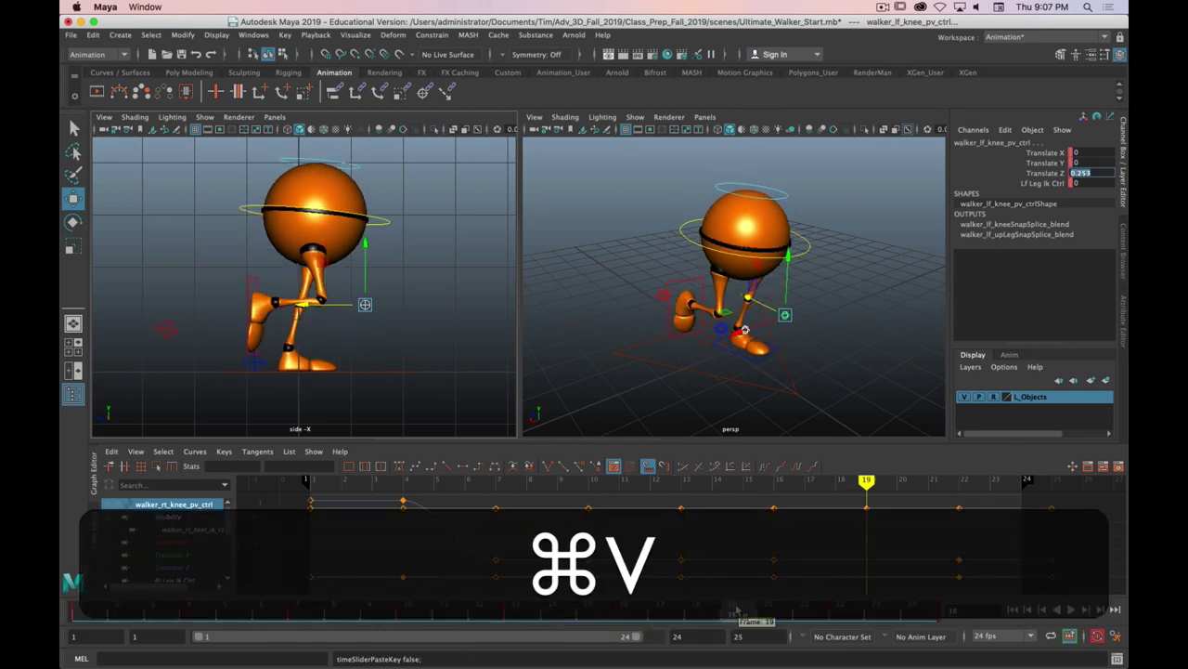
click(843, 614)
key(super+v)
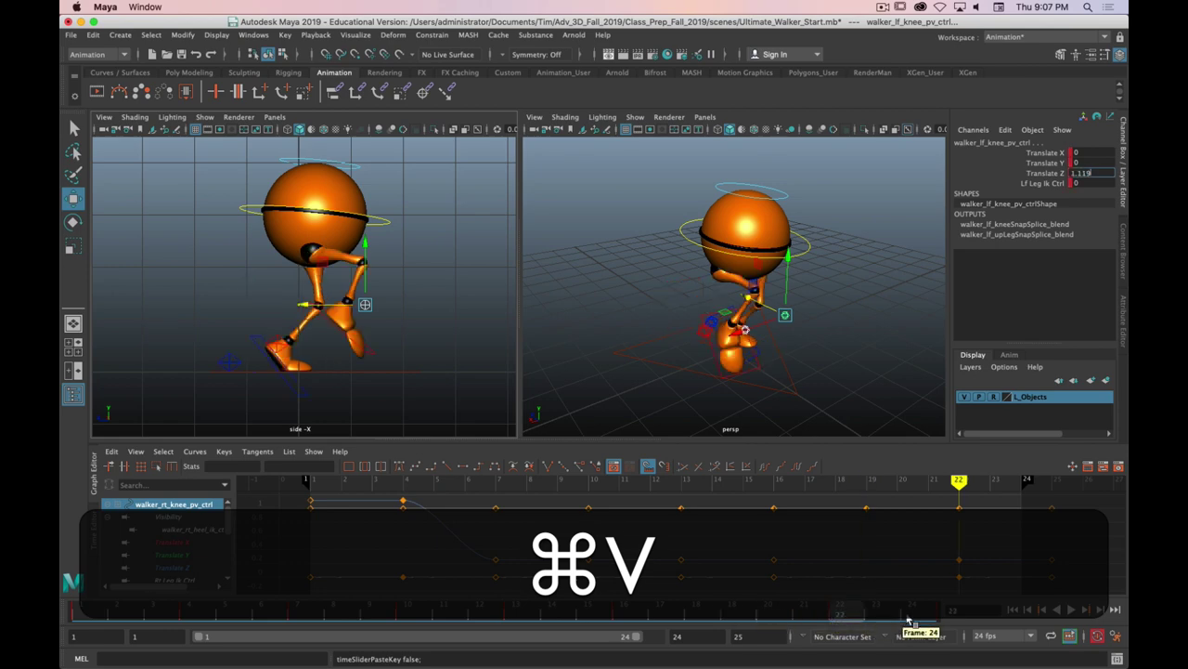
- Extend the end of the playback range to frame 25
click(931, 614)
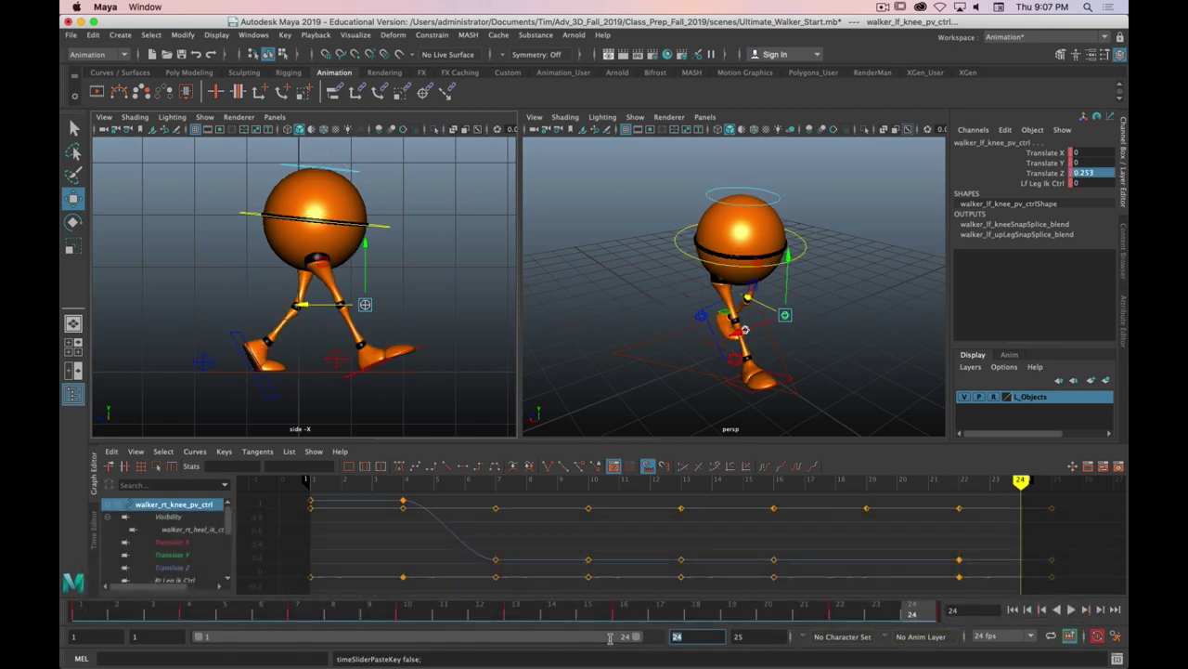
key(BackSpace)
text(5)
key(Return)
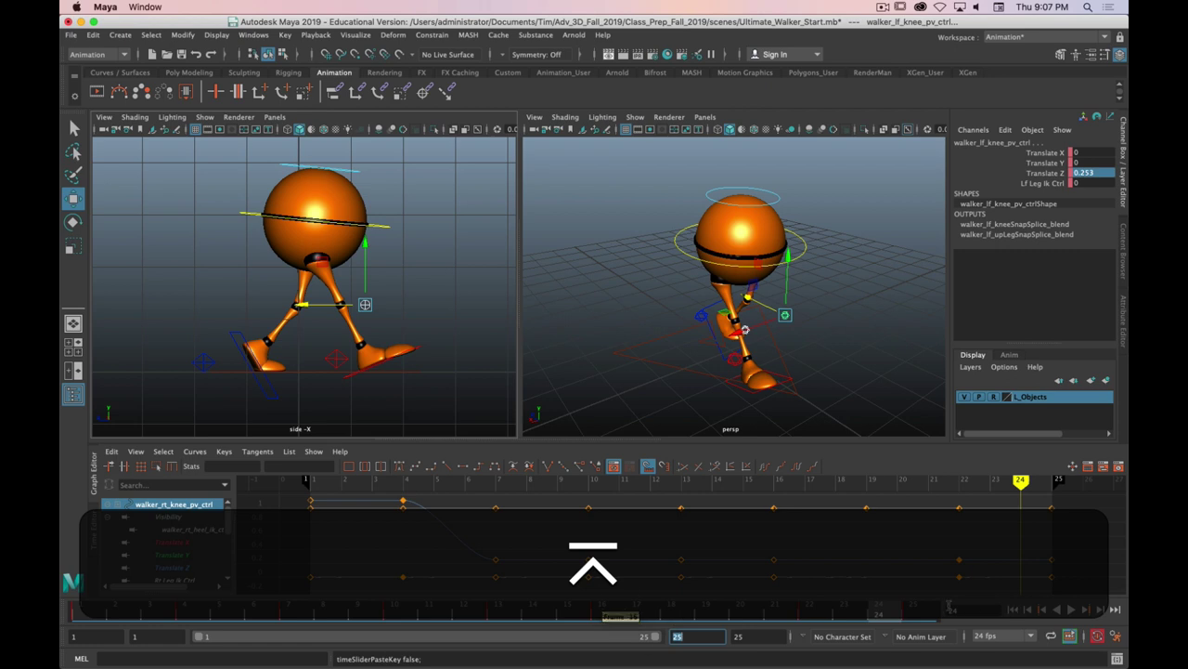
- Set both knee pole vector controls' Translate Z to 1.119 at frame 25 and restore the playback range to end at 25
click(931, 615)
key(super+v)
click(1105, 183)
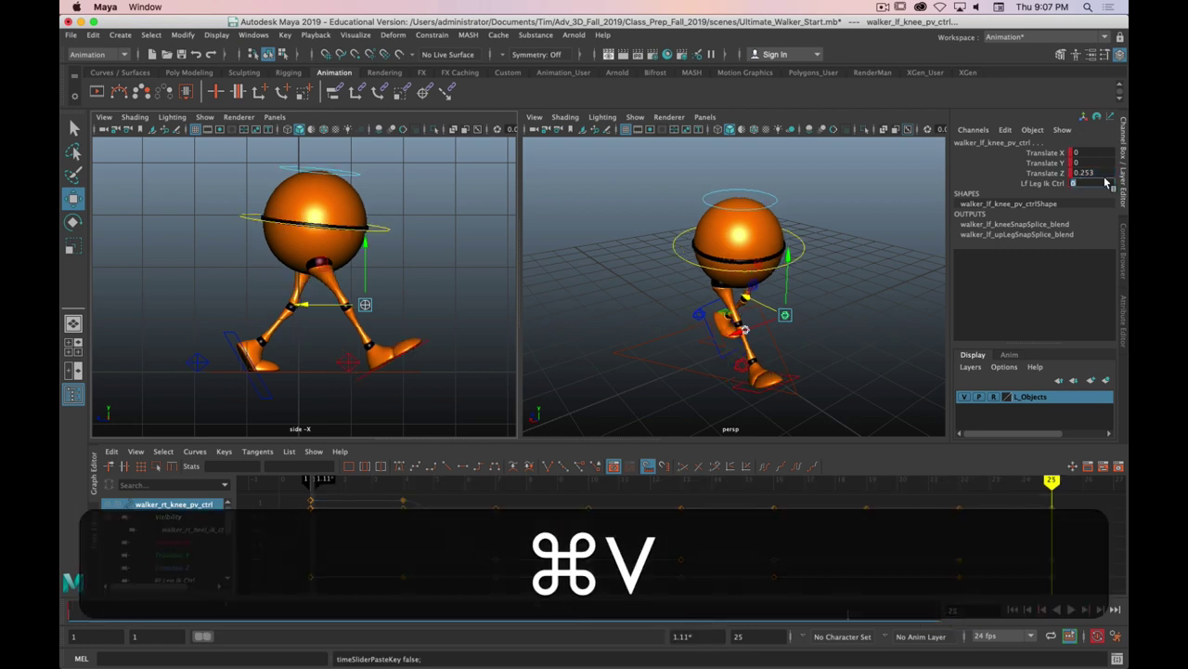
click(1091, 173)
key(super+v)
key(Return)
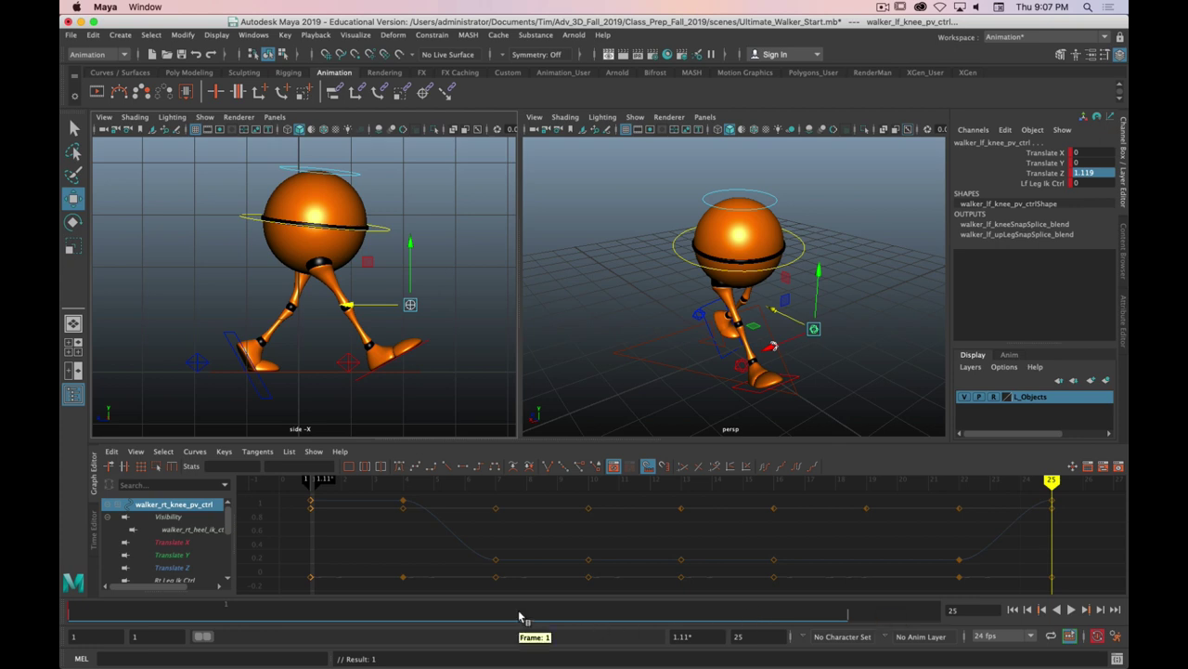
key(a)
drag(210, 636, 650, 637)
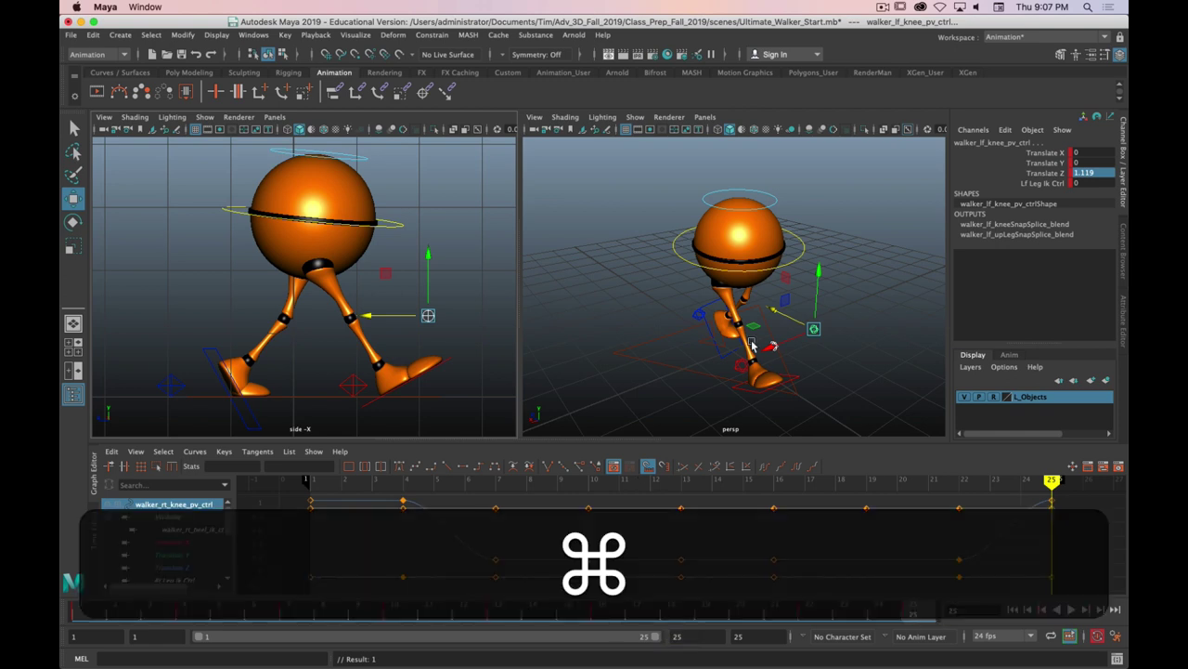
- Play the walk cycle, hide the NURBS curves in the perspective view, and review the motion from several angles
key(super+period)
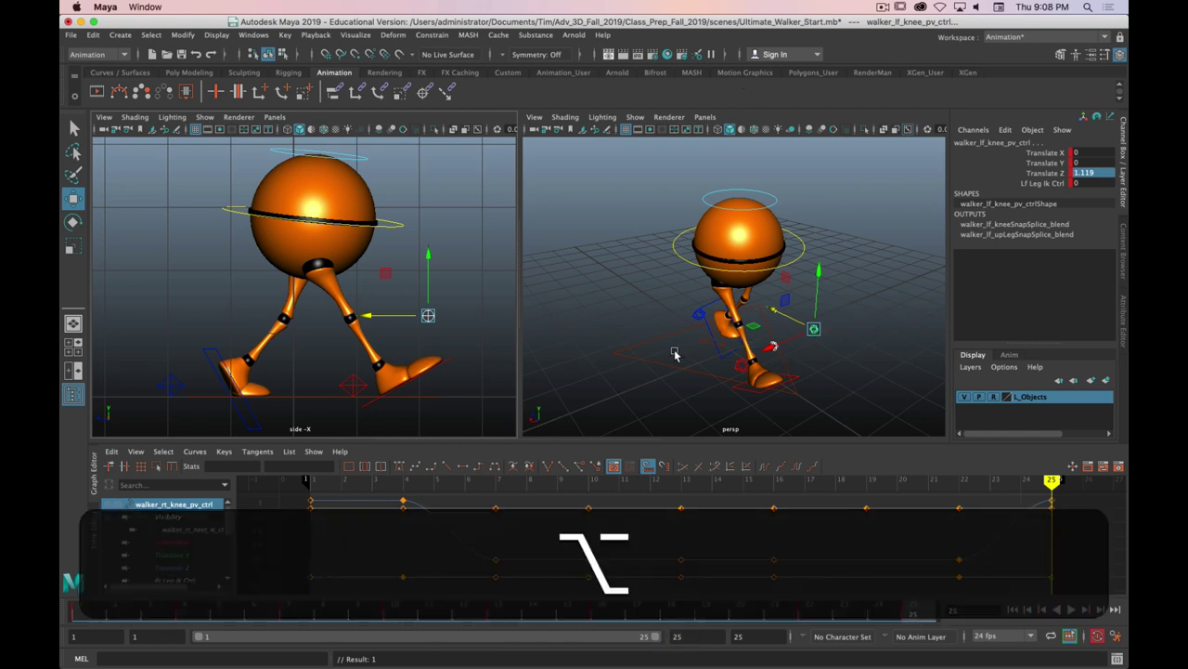
alt+drag(674, 351, 665, 338)
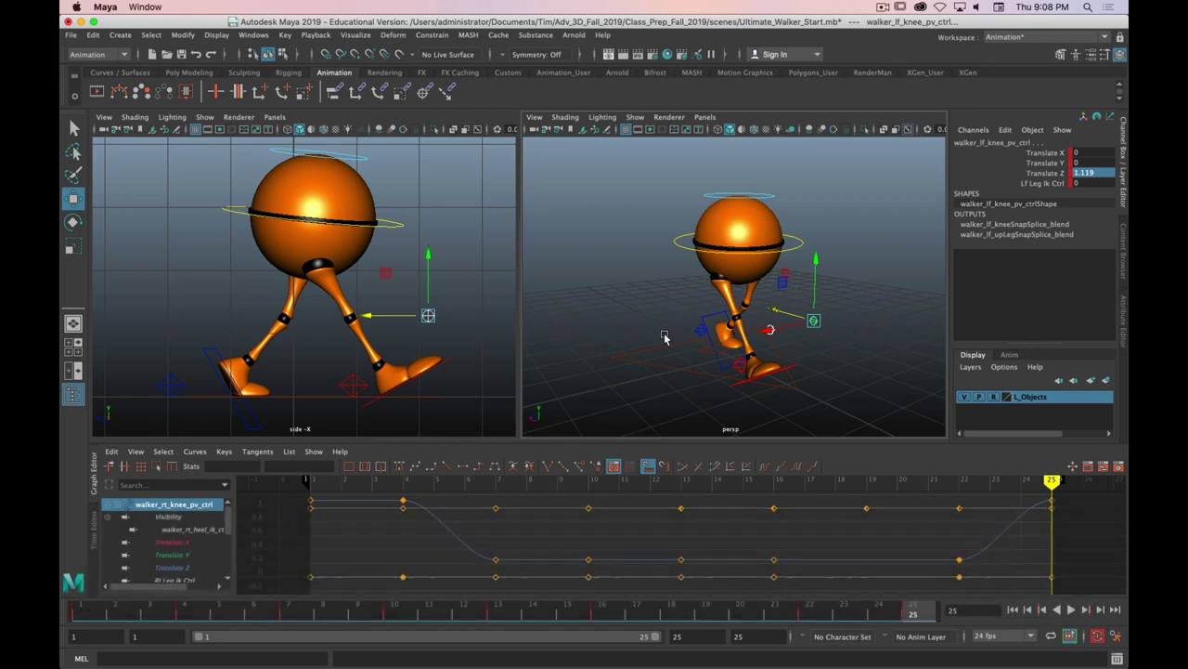
key(alt+v)
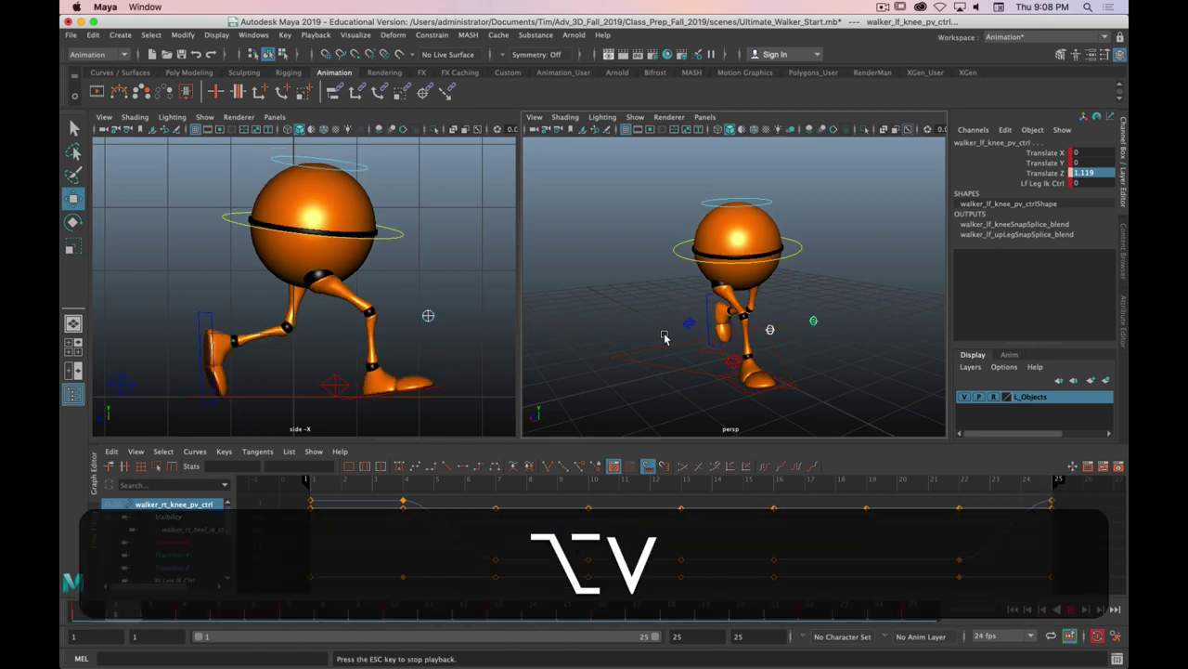
click(638, 118)
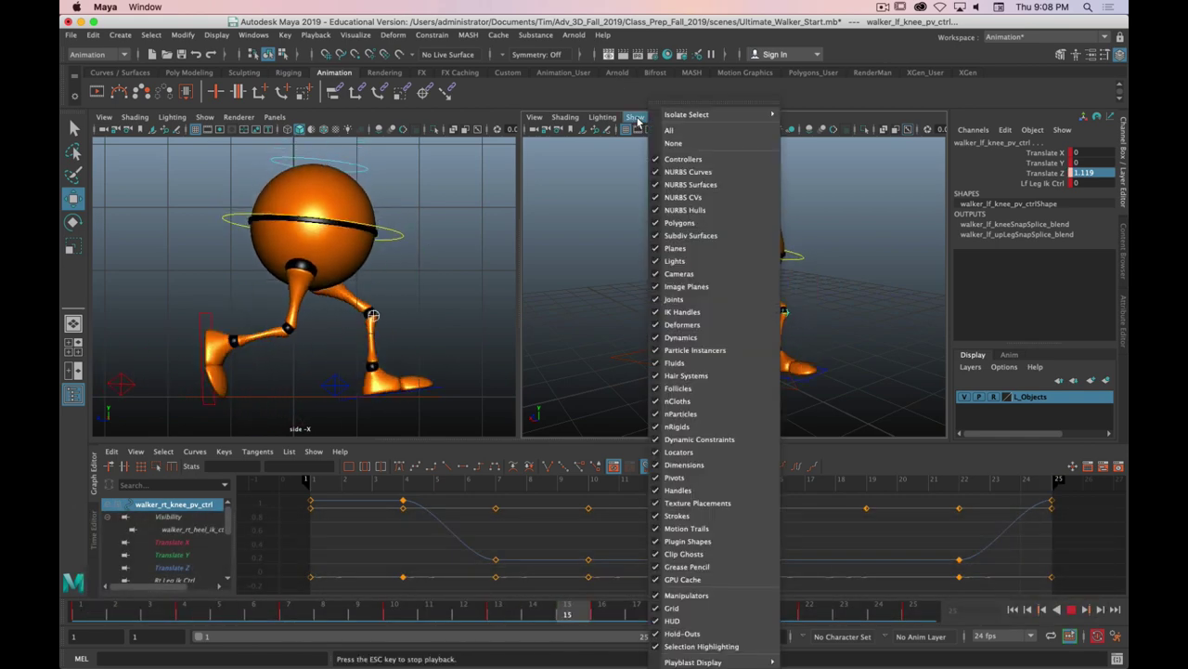
click(656, 173)
key(alt)
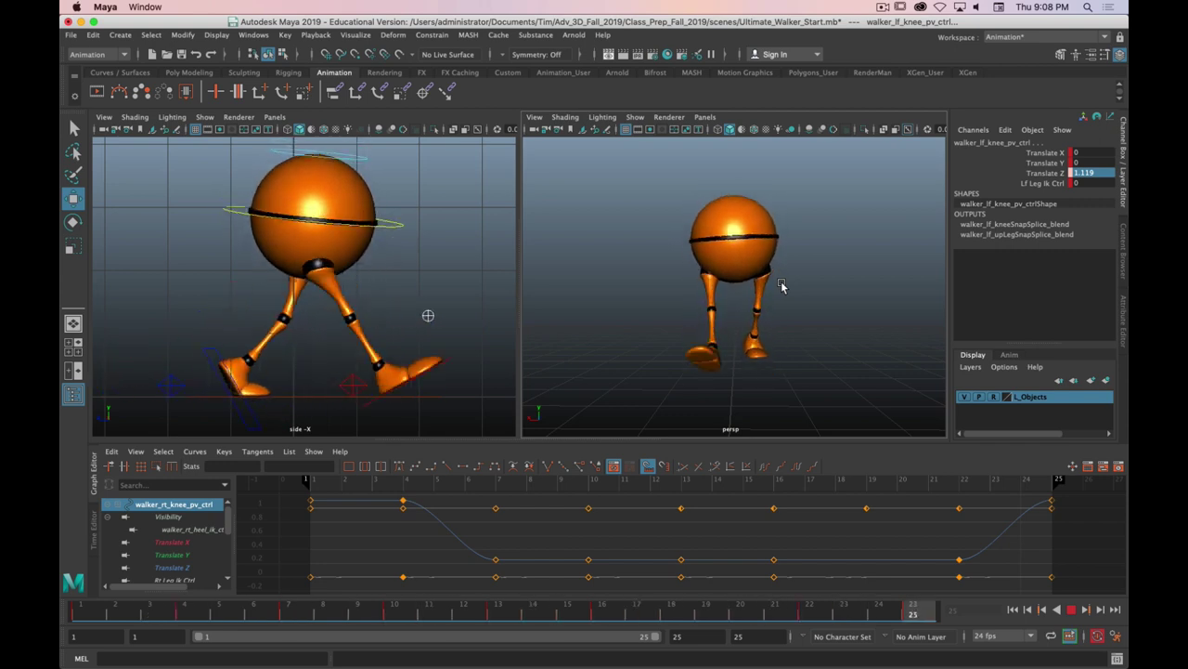
key(alt)
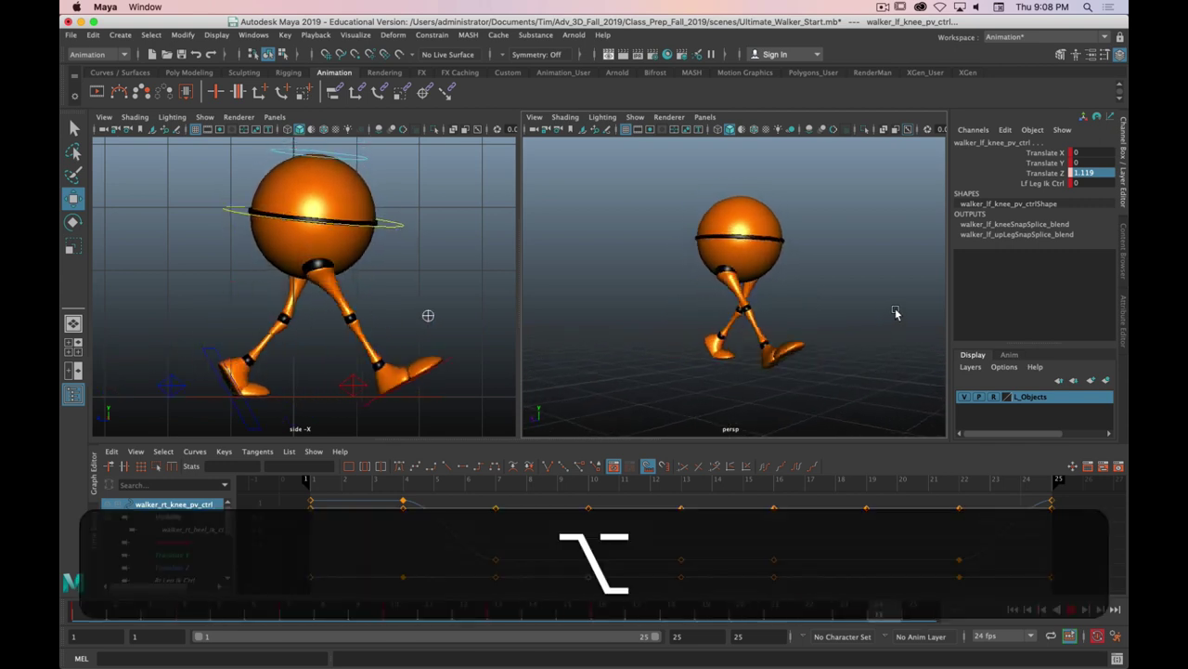
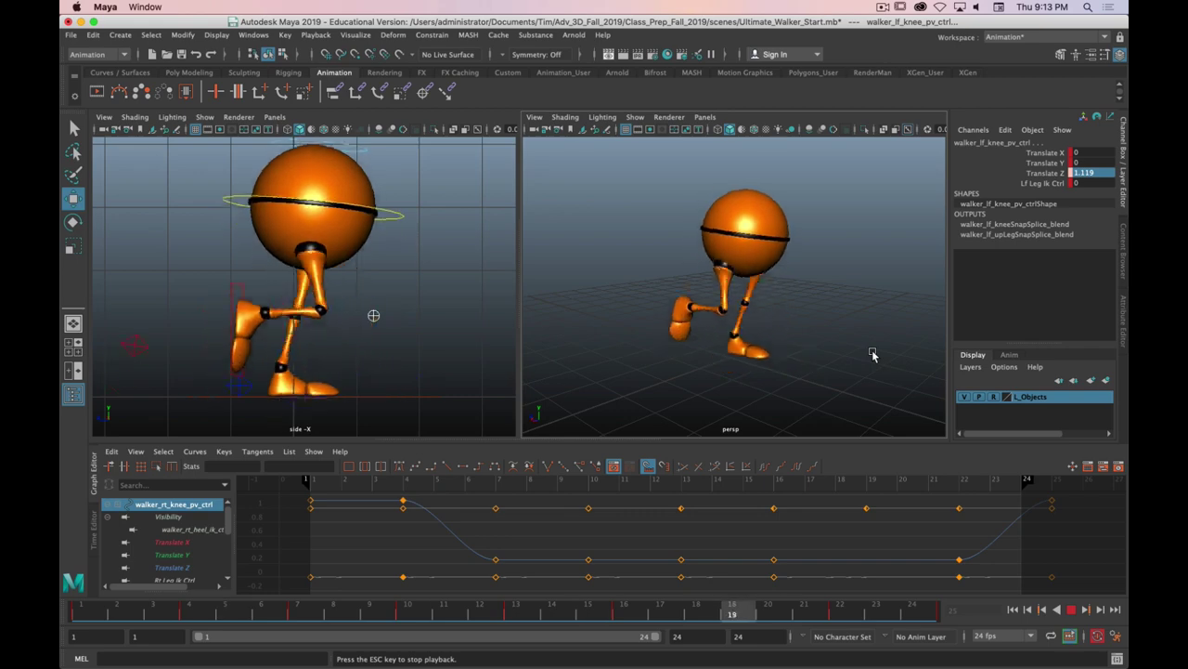
key(super+period)
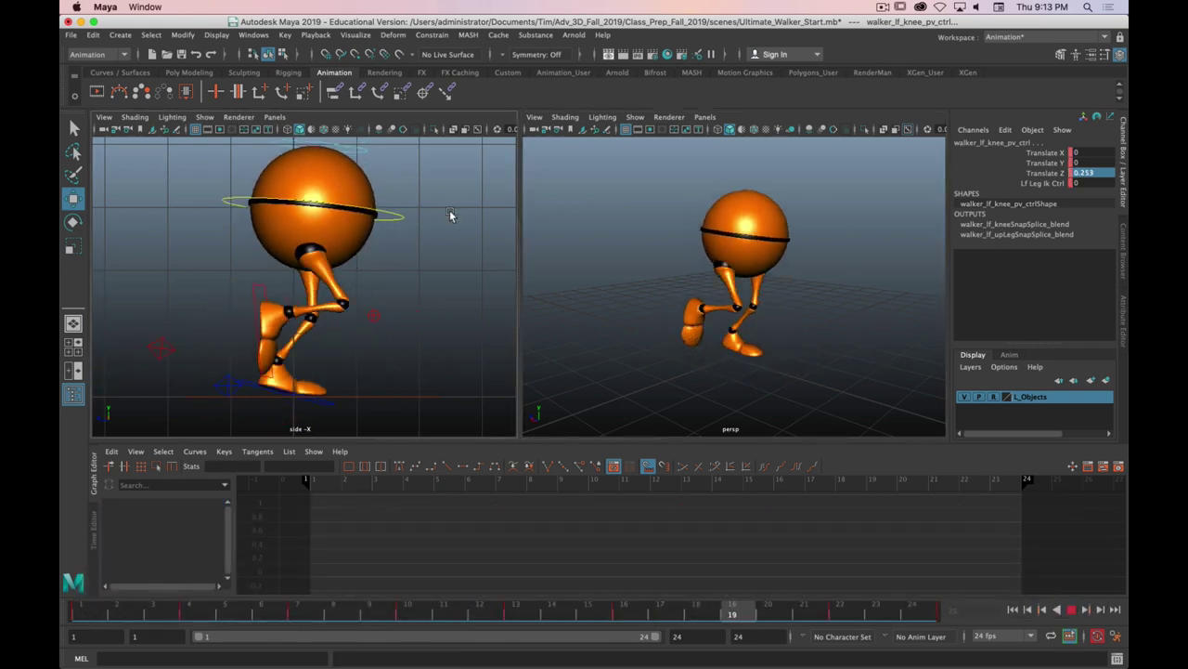
- Stop the playback, select the ball's top control CTRL_Top, and scrub the walk cycle back to frame 5
key(alt+v)
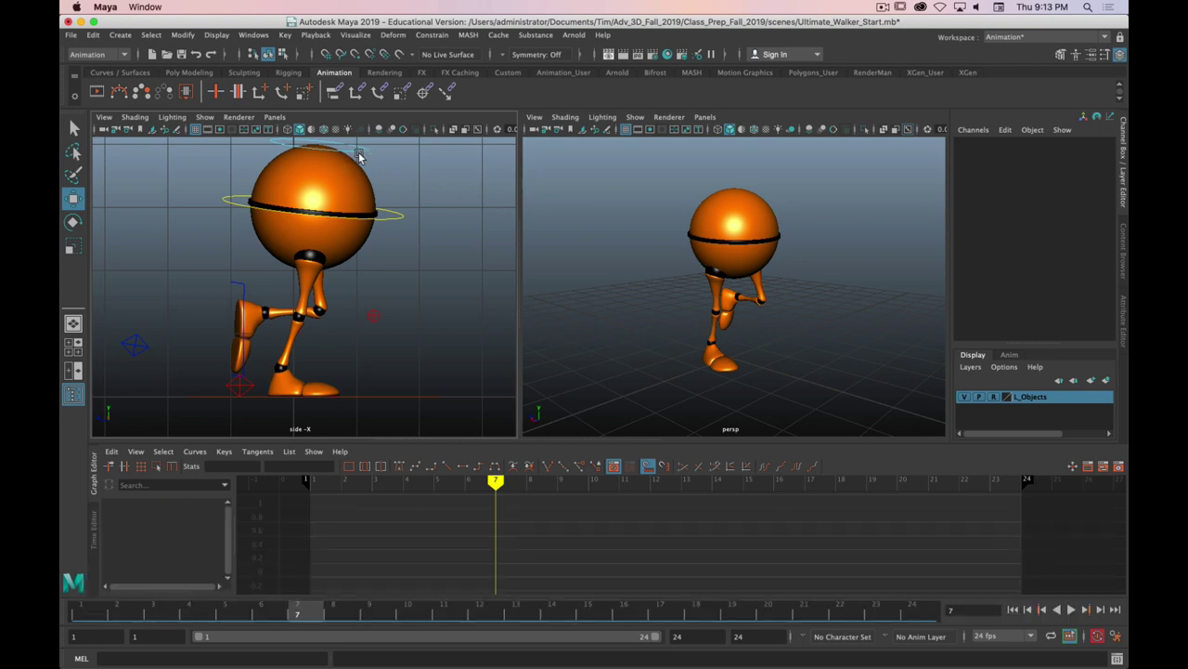
click(360, 154)
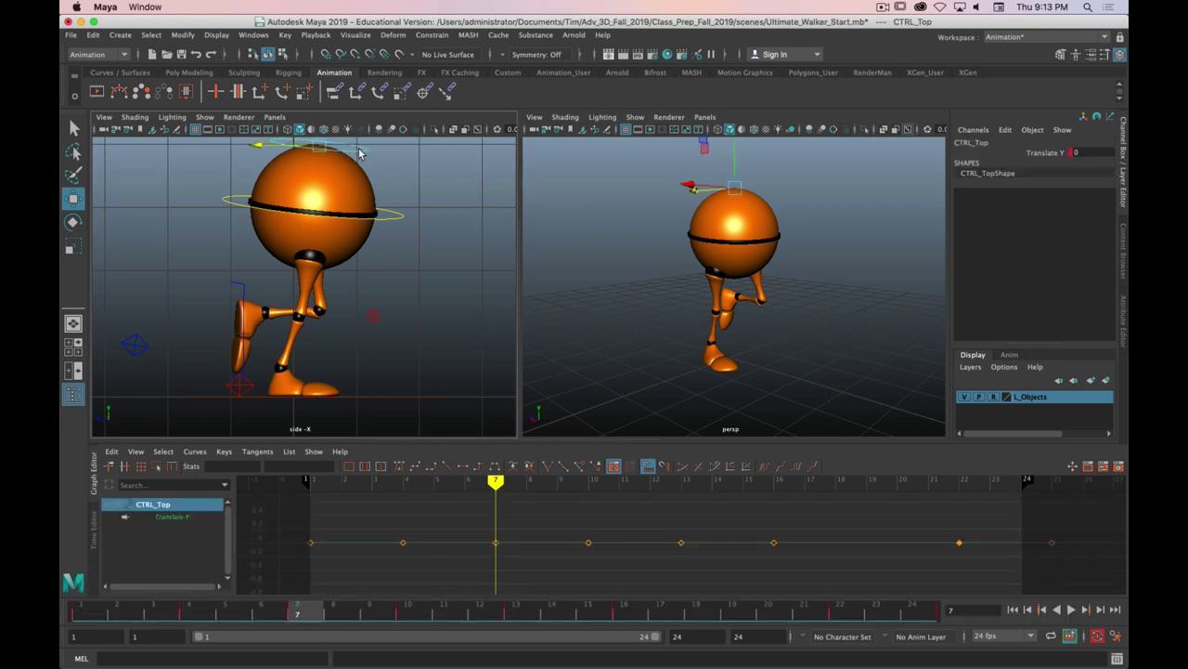
key(super+period)
key(alt+v)
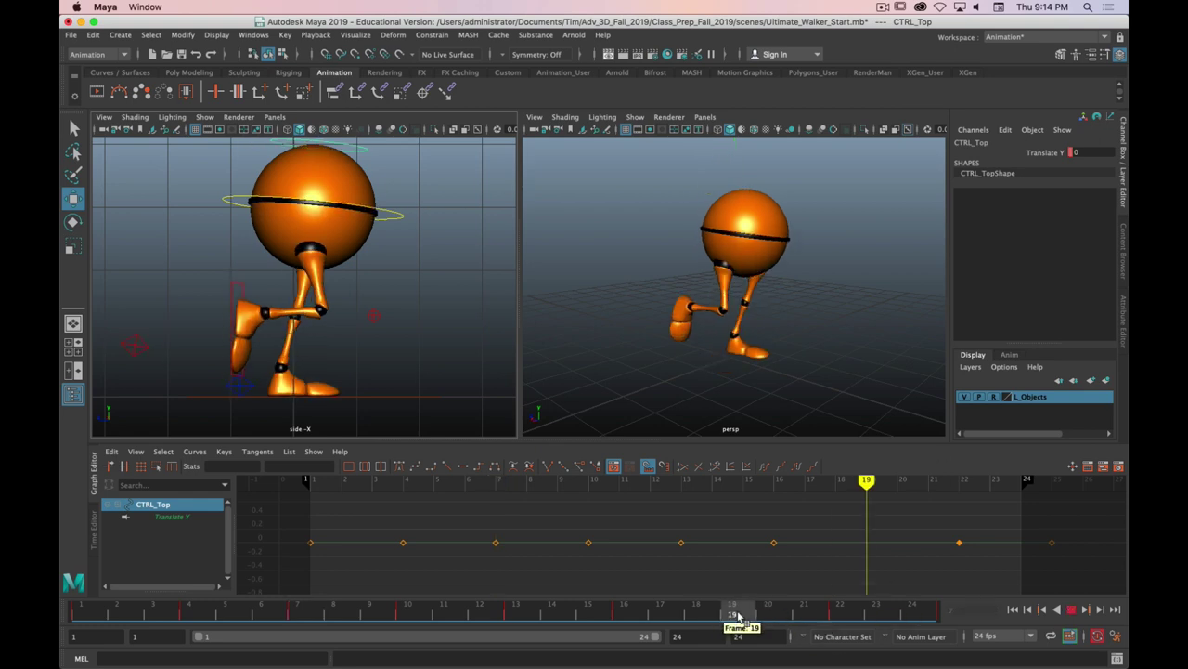
drag(710, 611, 225, 608)
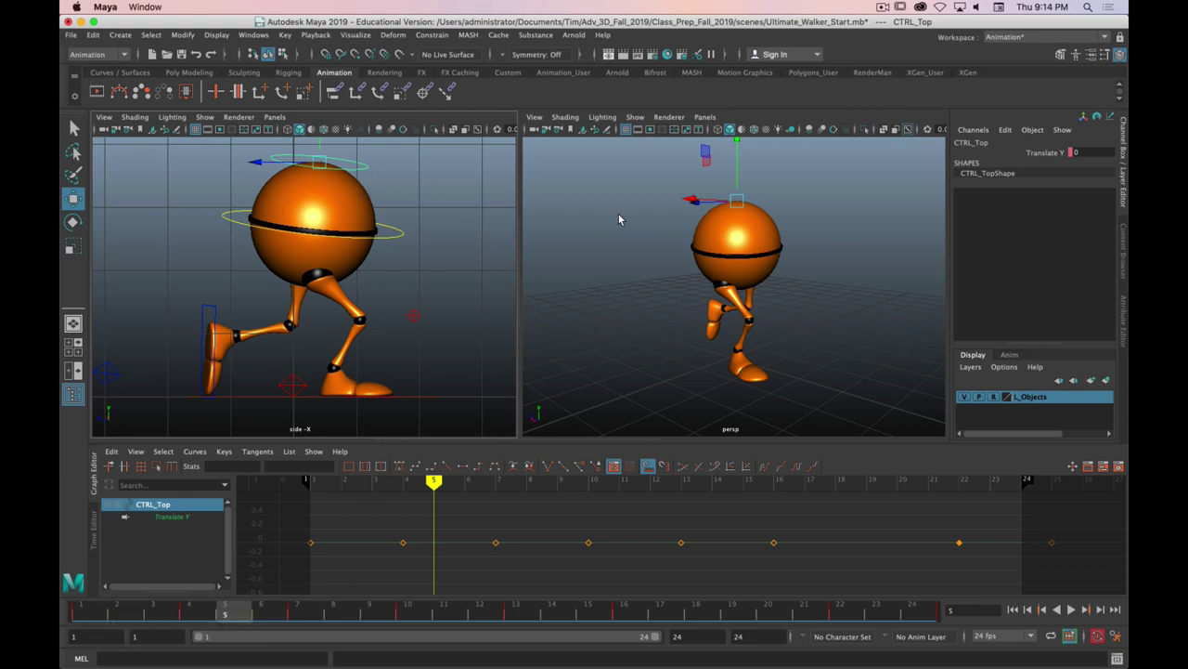
- Show the NURBS curves in the perspective view again and frame the whole walker in the side view
click(635, 117)
click(687, 170)
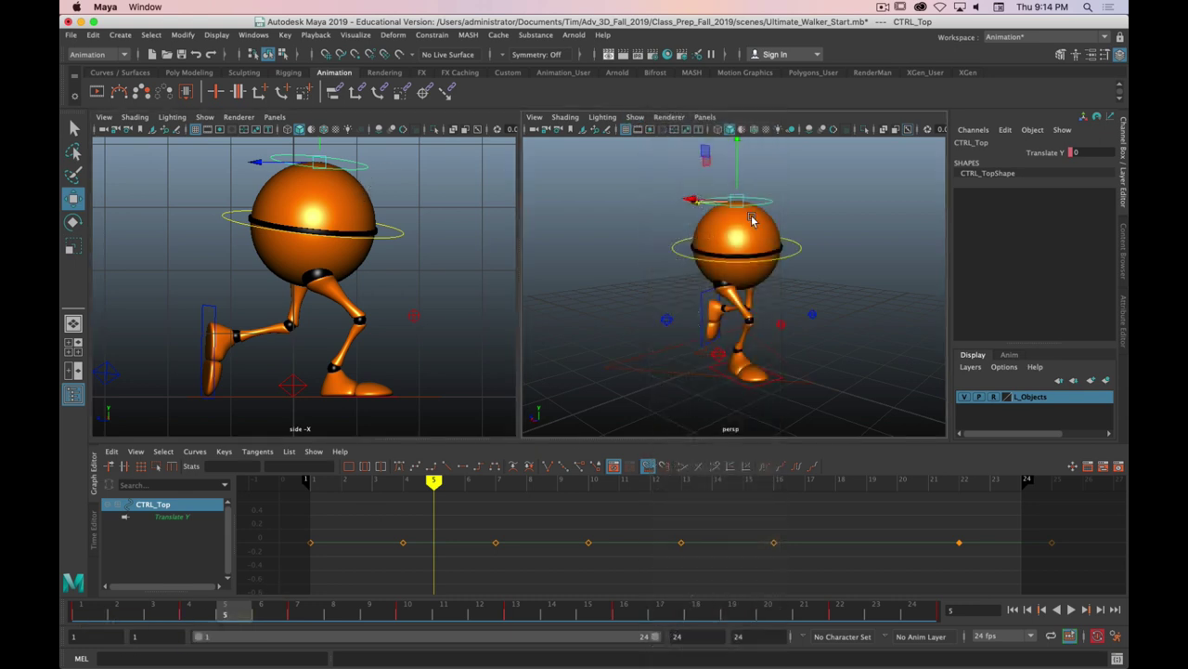
key(alt)
alt+drag(762, 295, 761, 282)
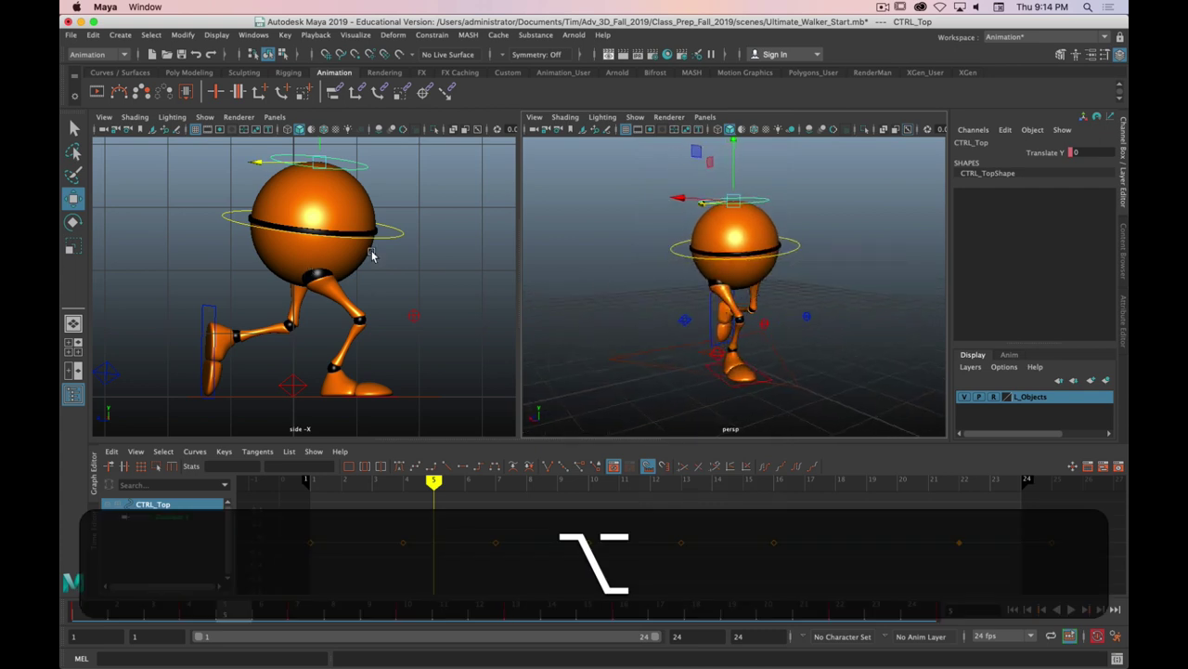
alt+right_drag(402, 279, 398, 258)
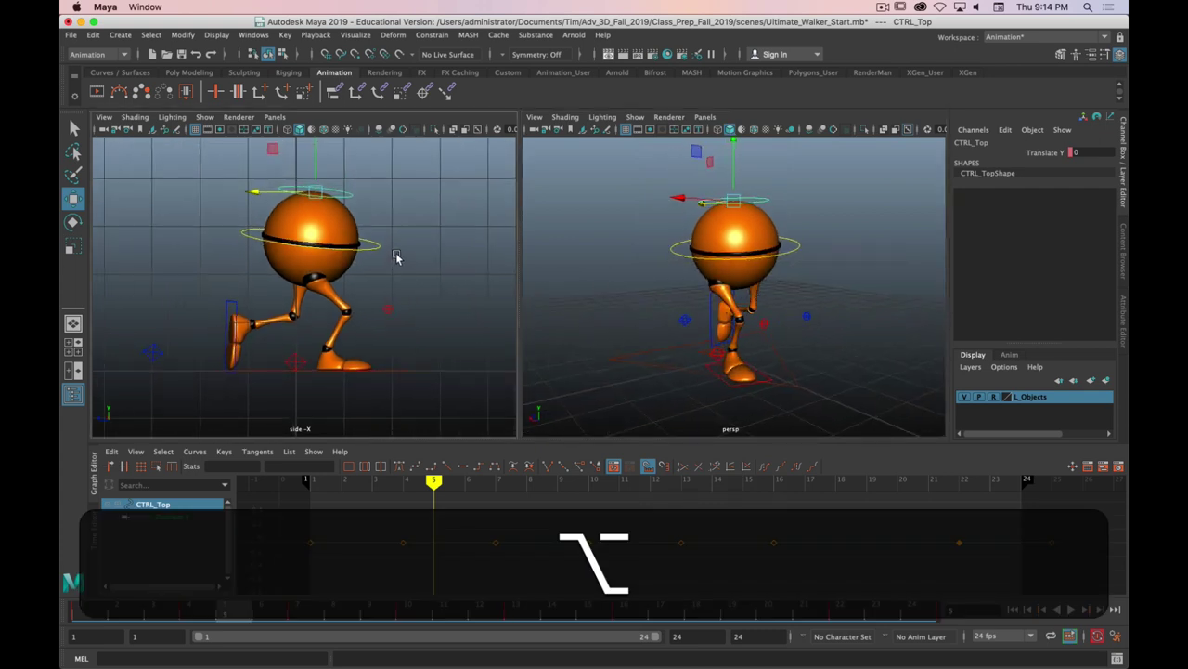
alt+middle_drag(394, 236, 396, 261)
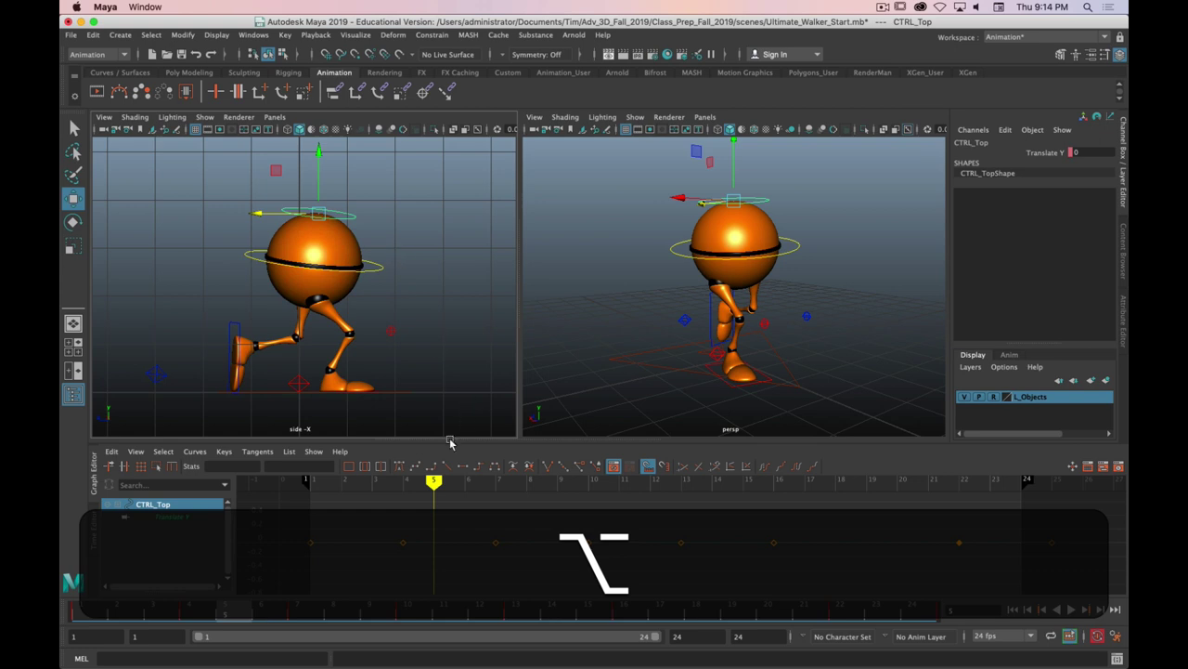
- Squash the ball at frame 4 by lowering CTRL_Top and setting its Translate Y to -0.08
drag(434, 484, 308, 494)
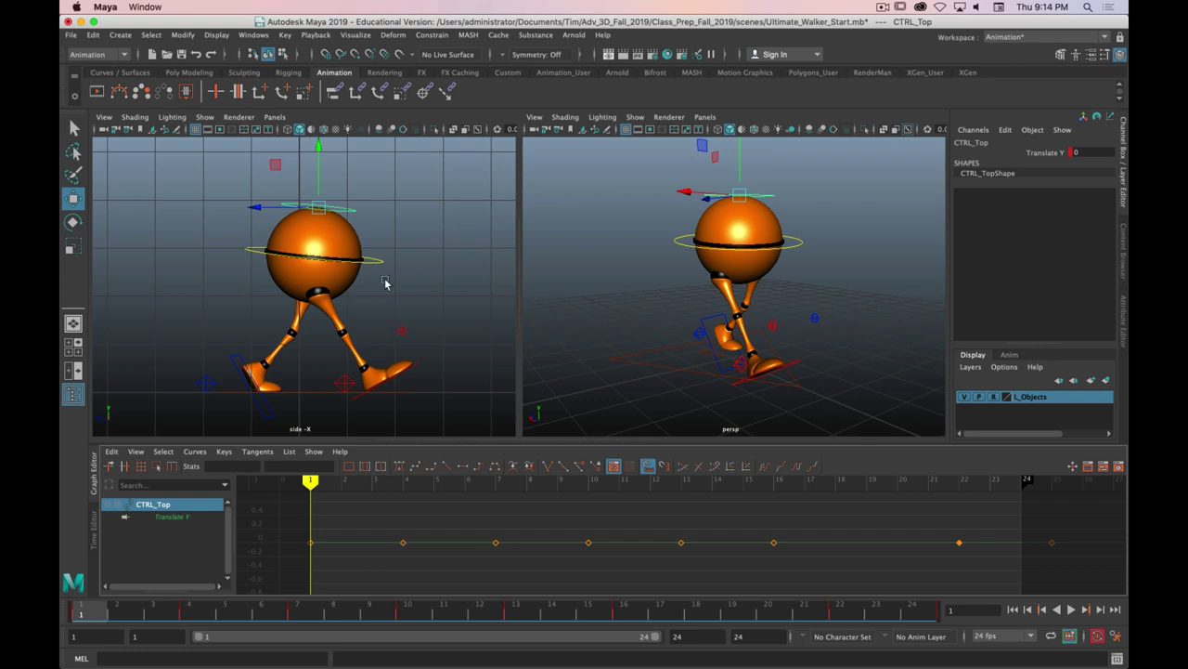
key(alt+v)
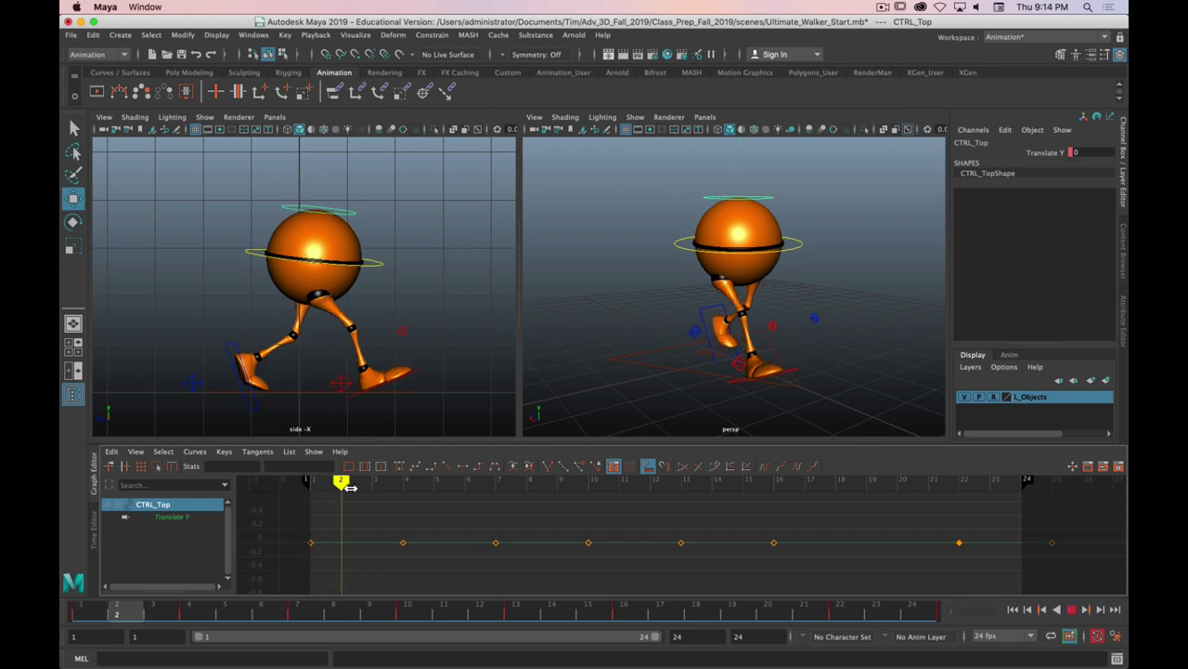
key(alt+v)
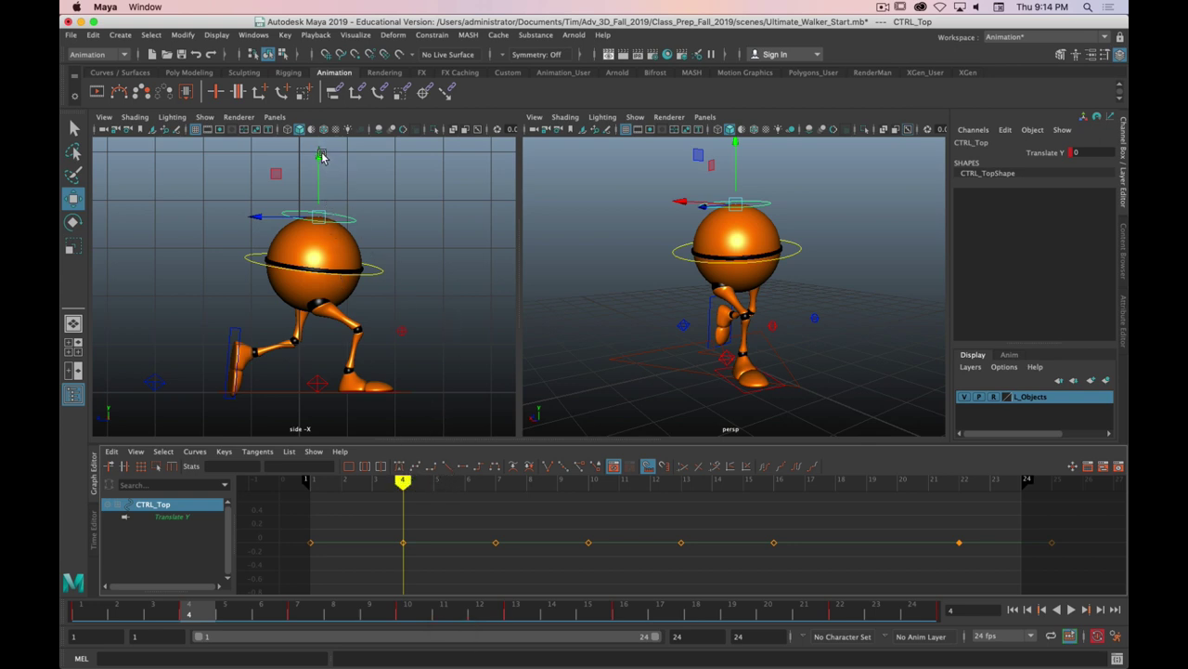
drag(318, 155, 365, 335)
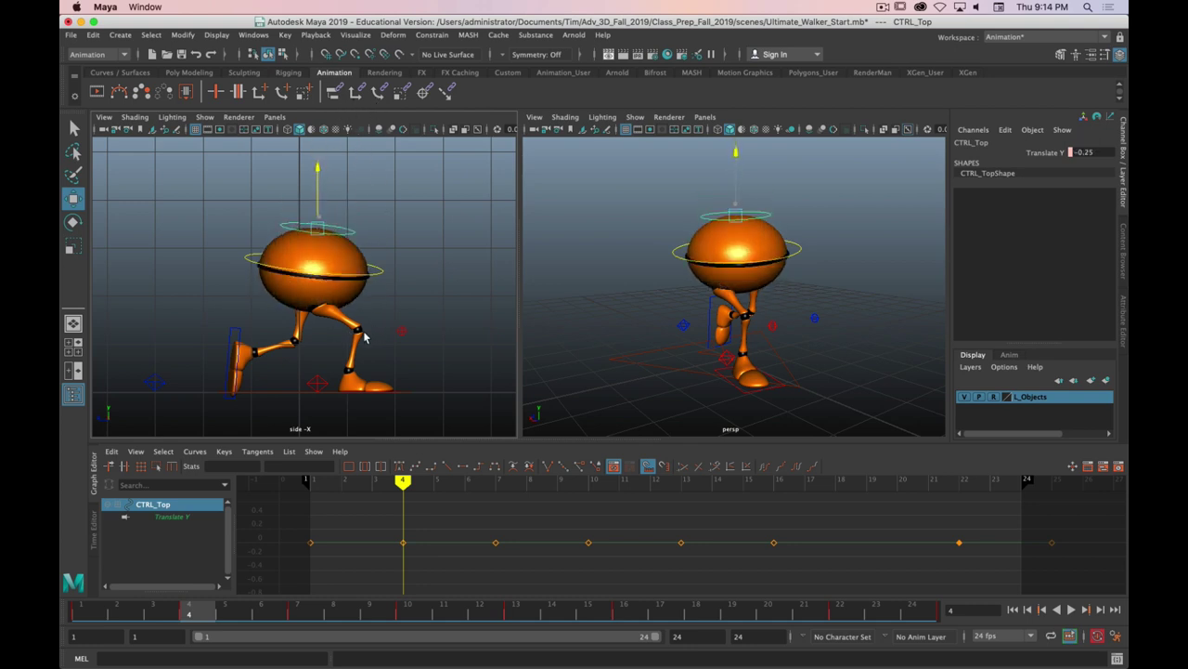
key(ctrl+z)
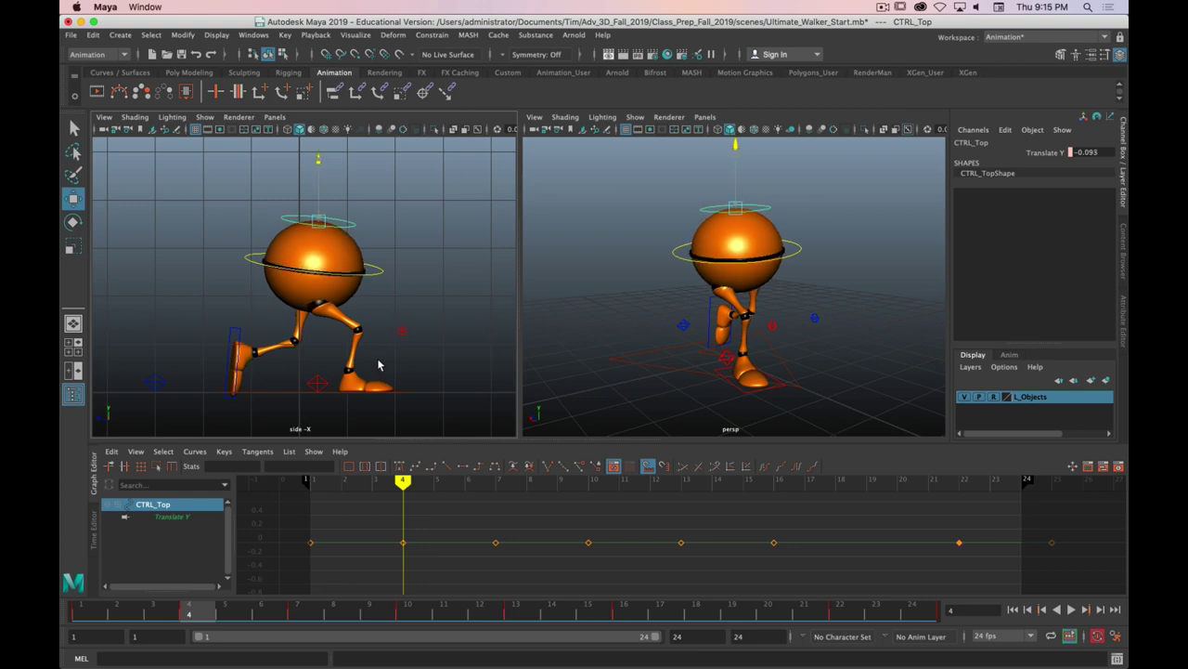
key(w)
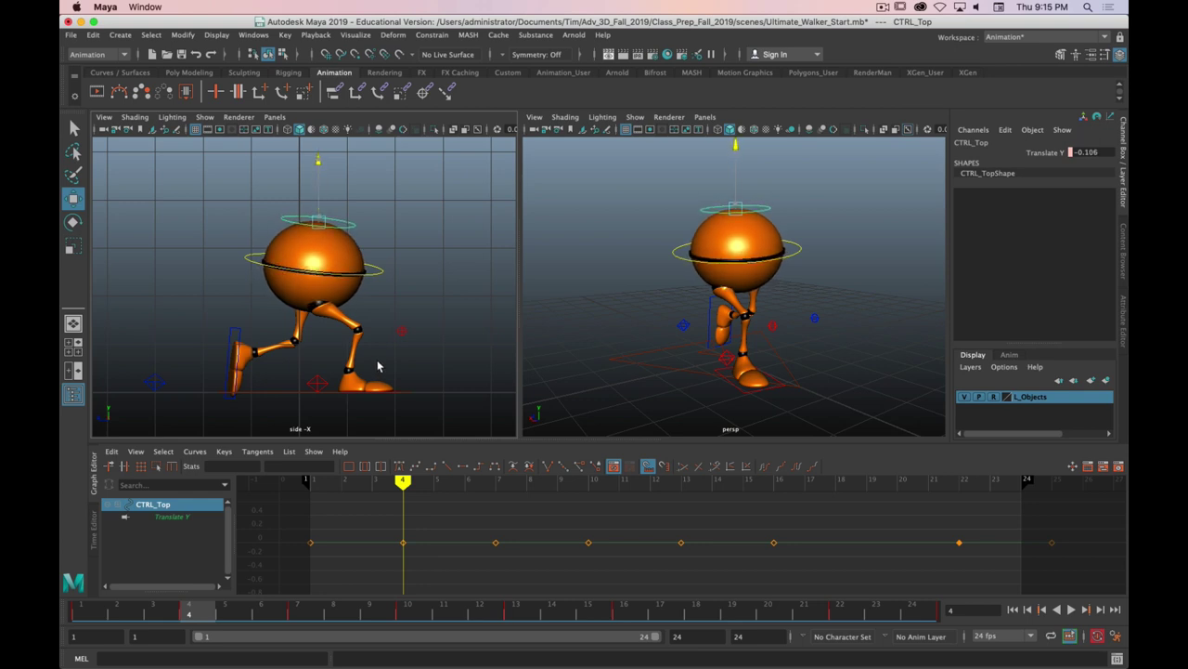
key(s)
key(ctrl+z)
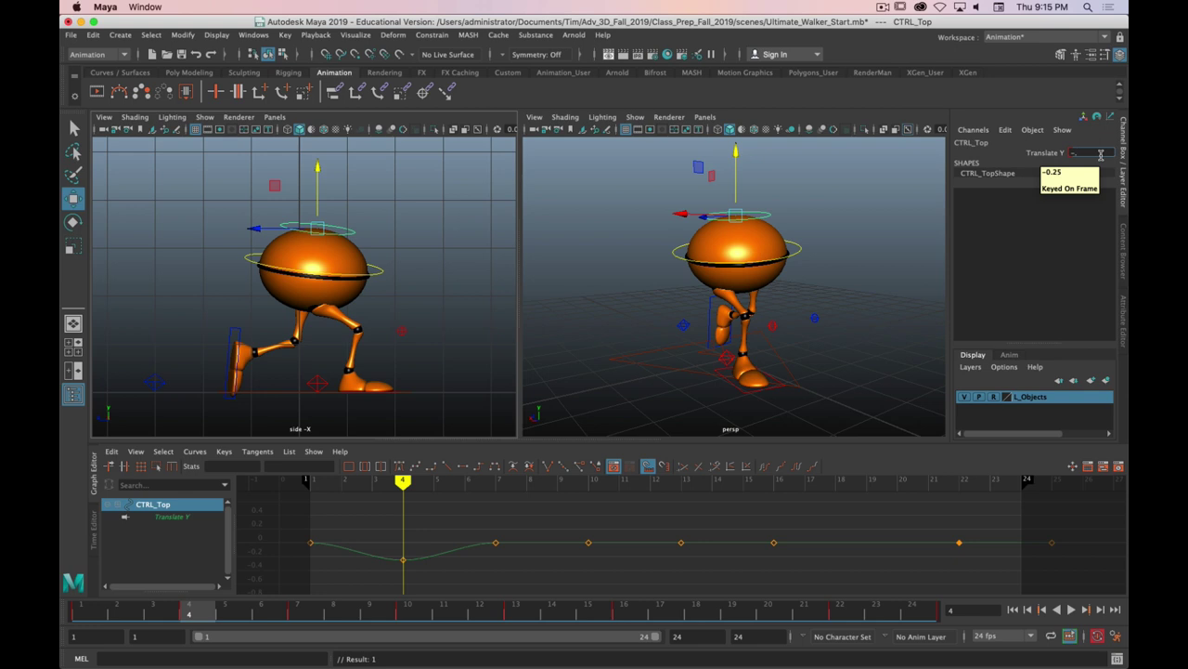
text(0)
key(Return)
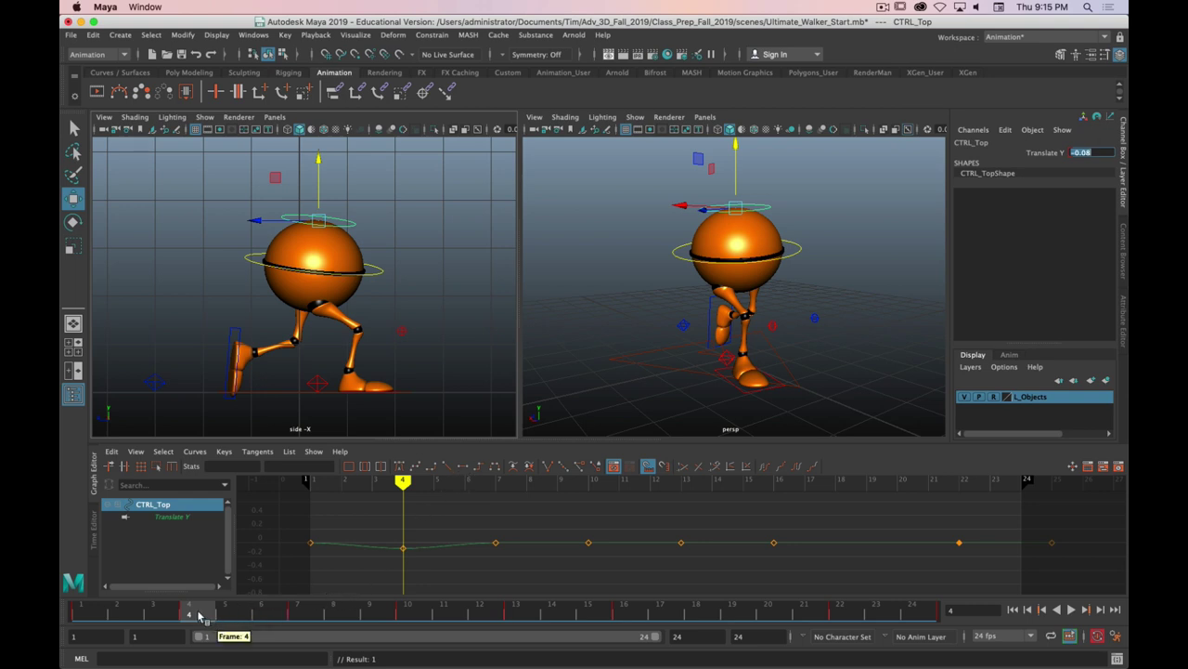
- Stretch the ball at frame 10 by setting CTRL_Top's Translate Y to 0.08
mouse_move(198, 615)
mouse_down()
mouse_move(446, 616)
mouse_move(404, 615)
mouse_up()
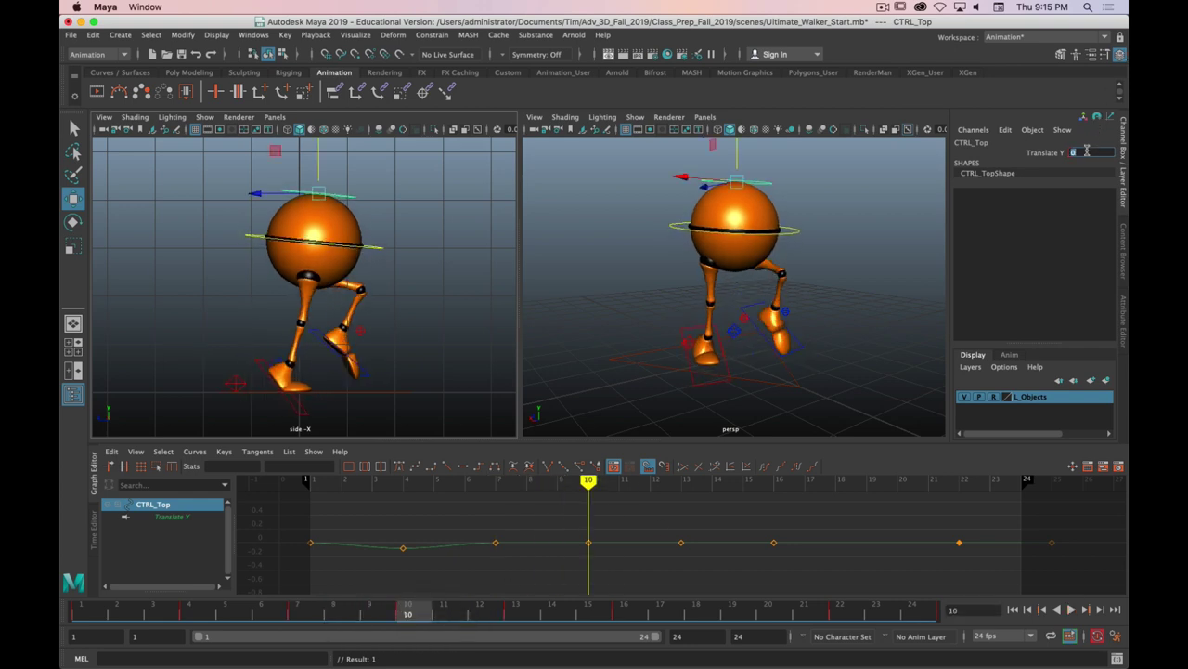
text(0.08)
key(Return)
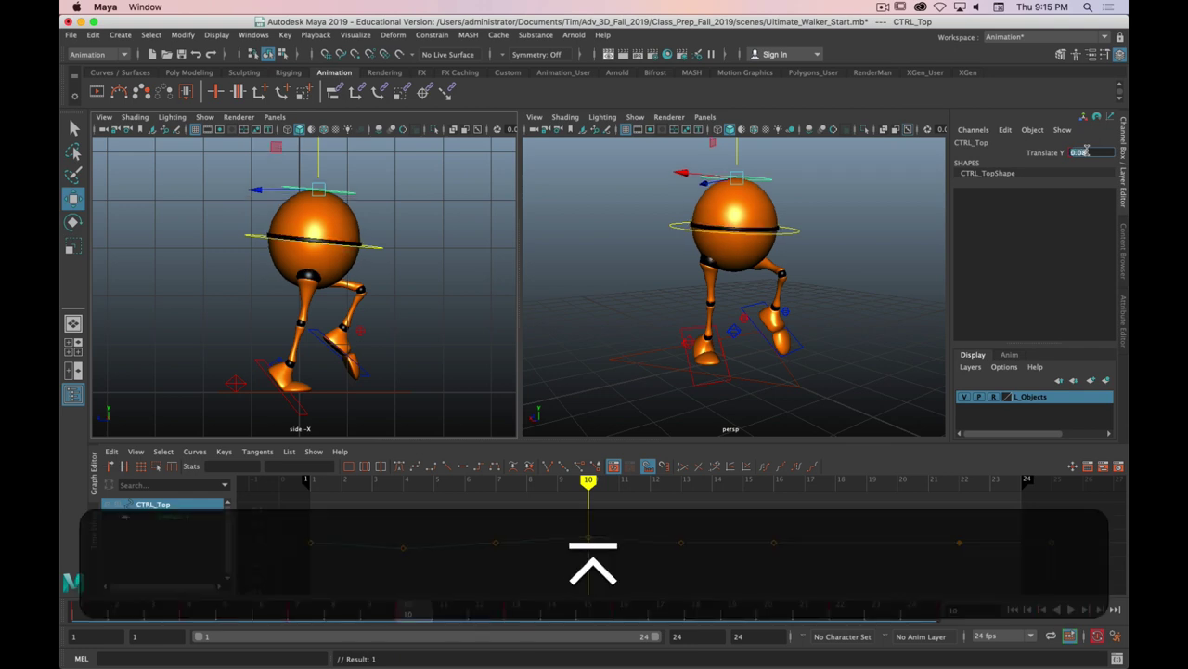
- Squash the ball at frame 16 by setting CTRL_Top's Translate Y to -0.08
key(alt+v)
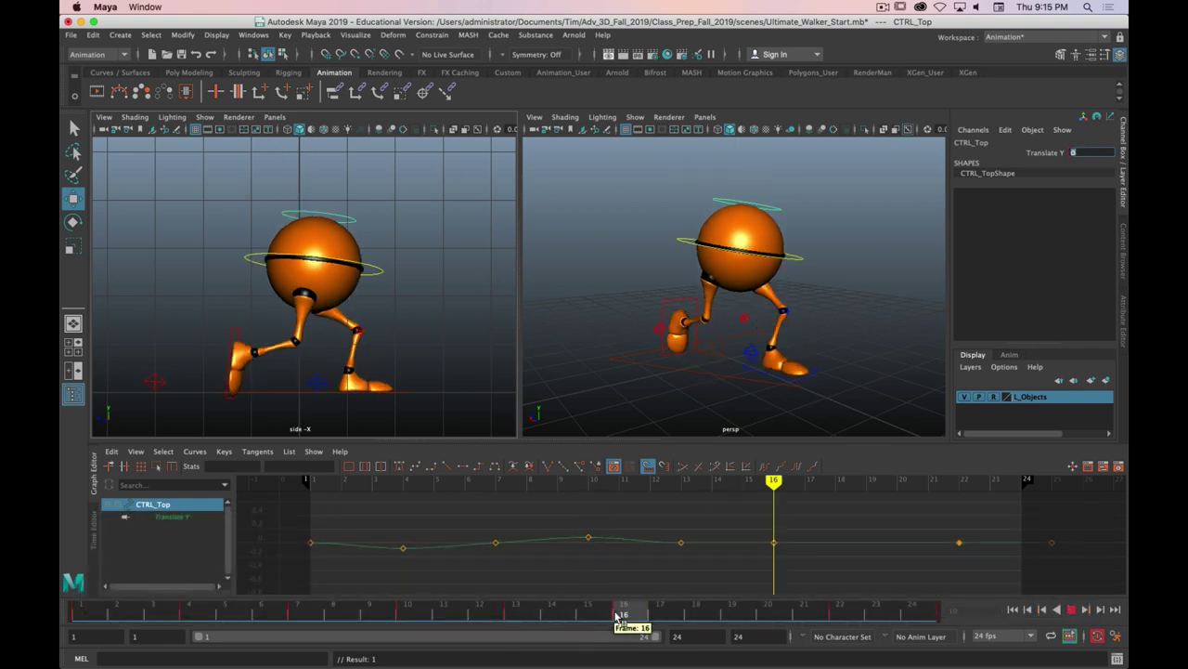
click(626, 615)
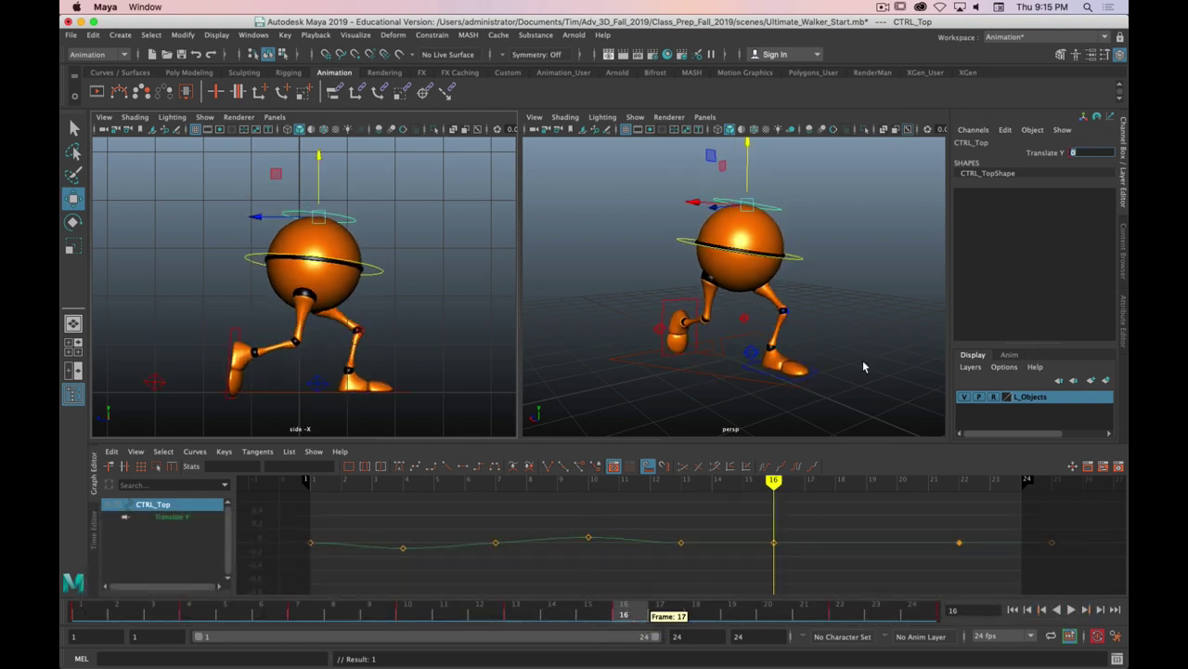
click(1086, 152)
text(-0.08)
key(Return)
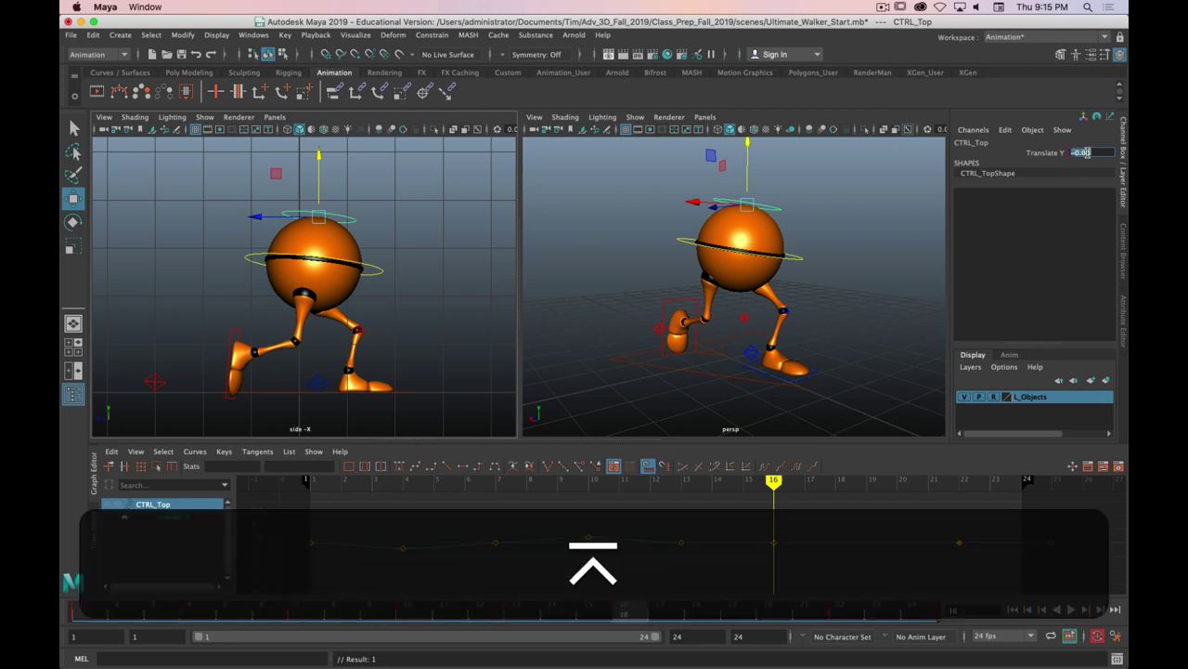
- Key CTRL_Top's Translate Y at 0 on frame 19
click(731, 615)
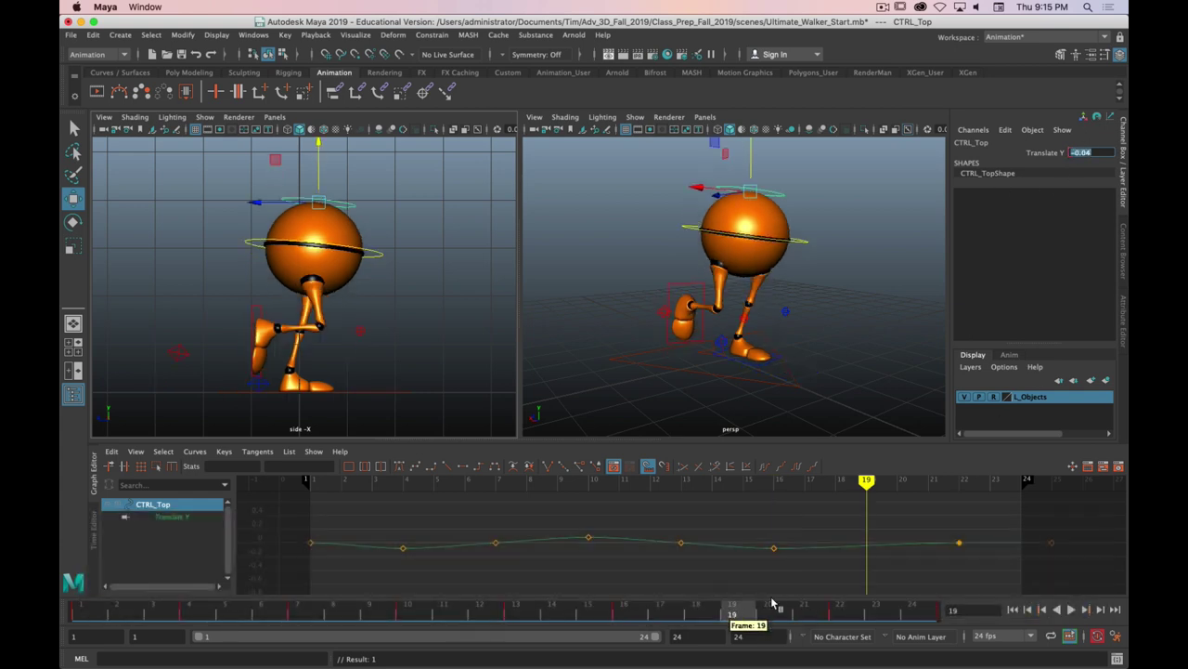
text(0)
key(Return)
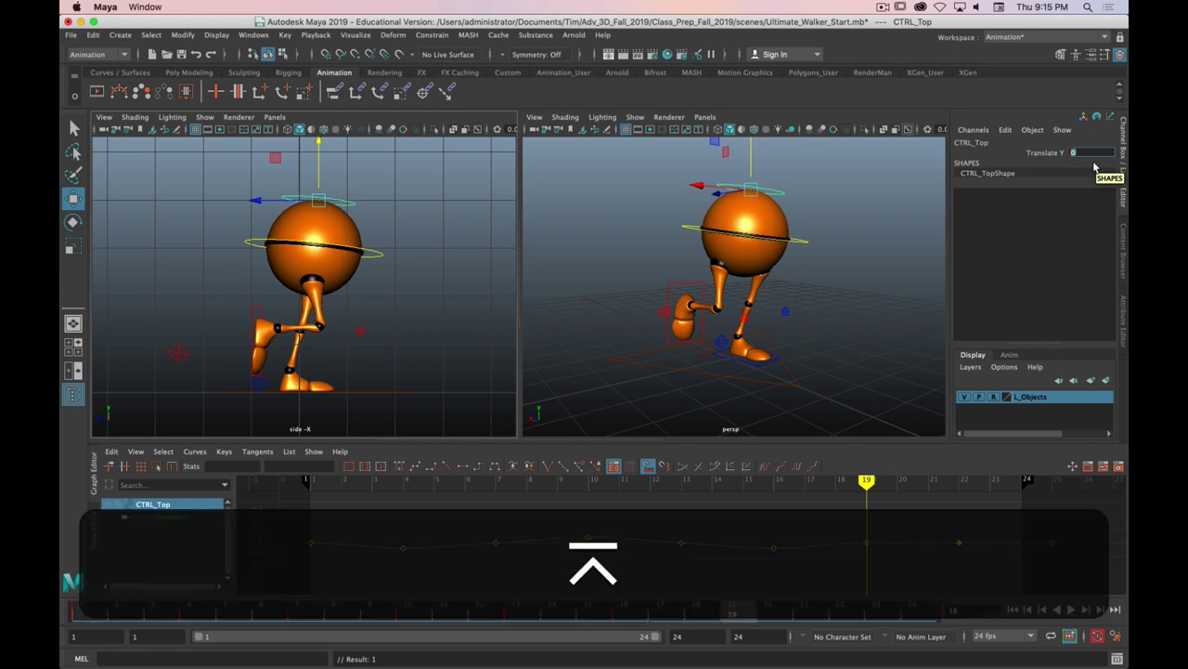
- Stretch the ball at frame 22 by setting CTRL_Top's Translate Y to 0.08
drag(748, 611, 838, 609)
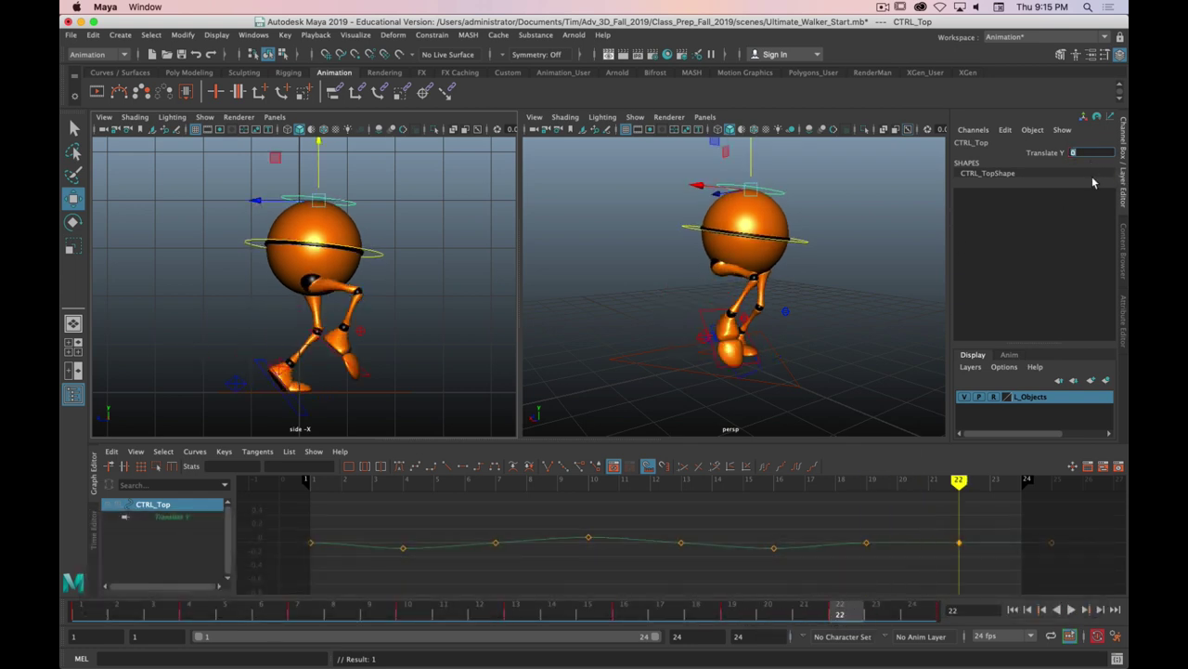
text(8)
key(BackSpace)
text(08)
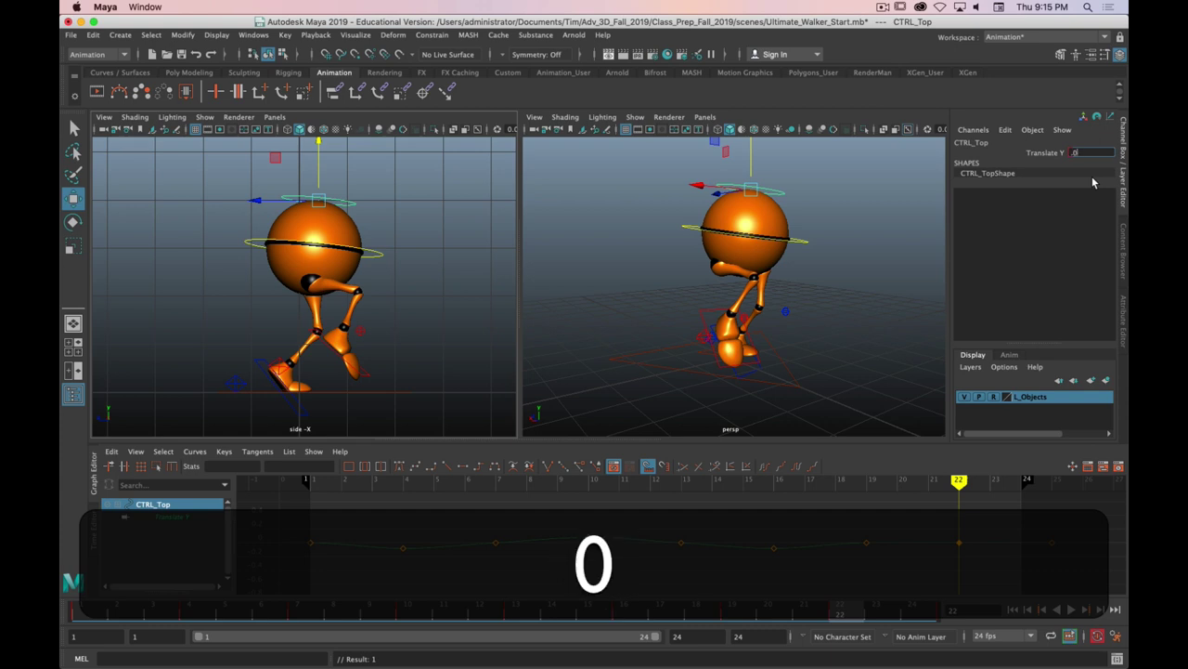
key(Return)
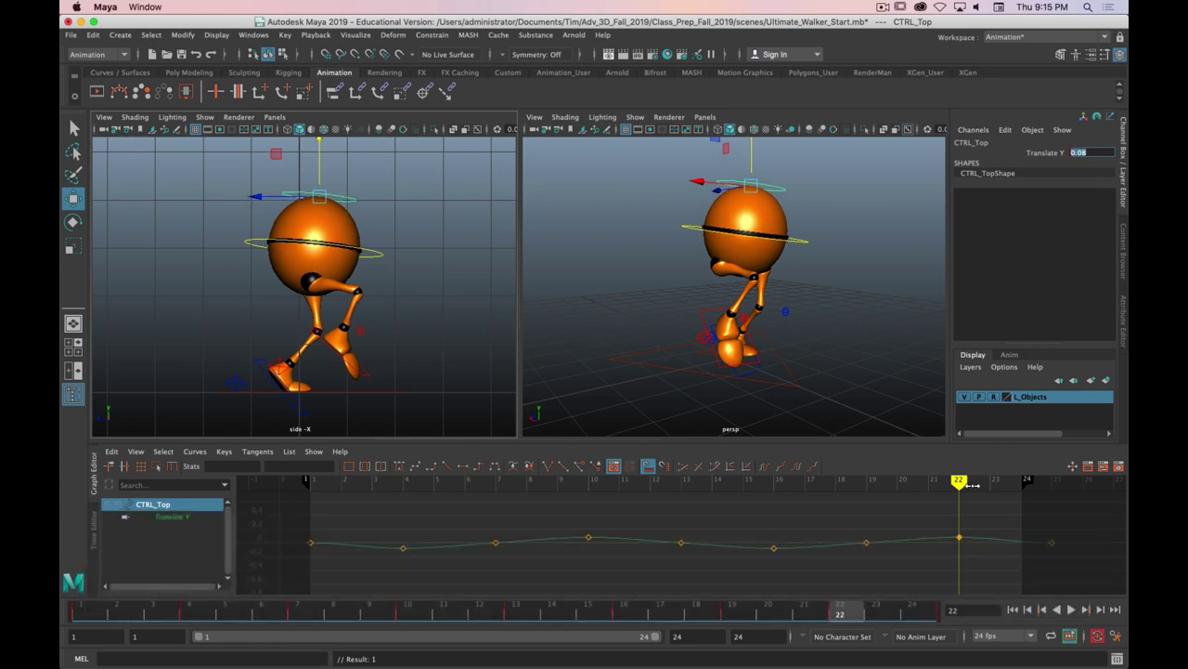
- Scrub back through the cycle, hide the NURBS curves in the perspective view, and maximize that view
drag(966, 483, 259, 549)
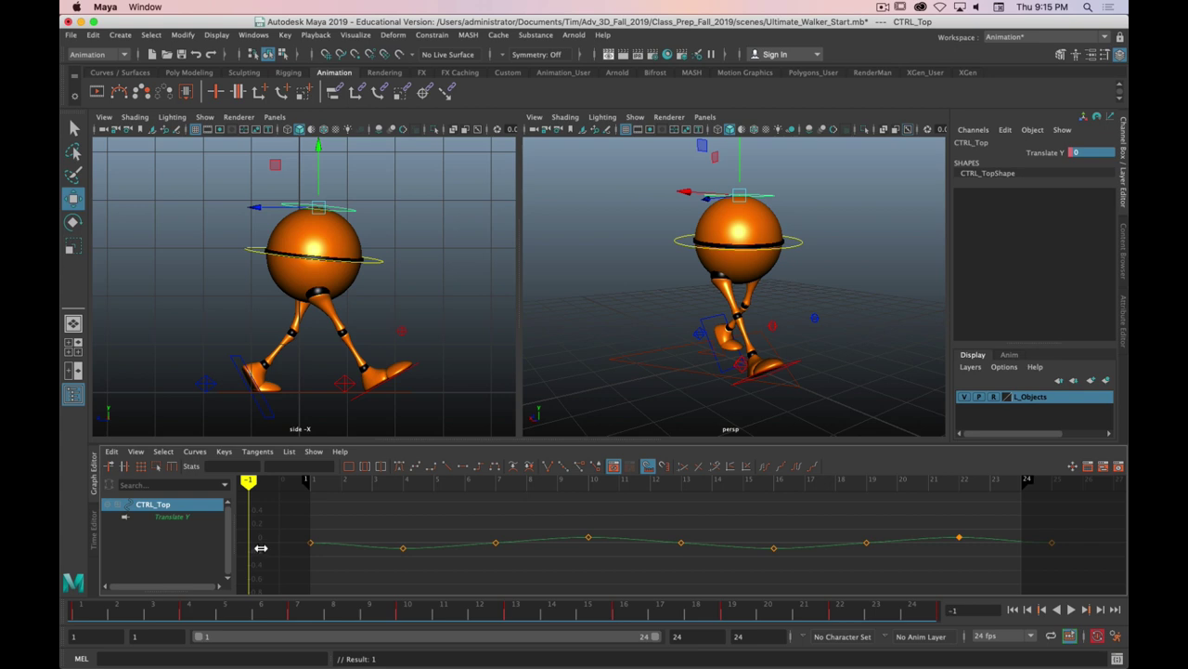
key(q)
click(635, 117)
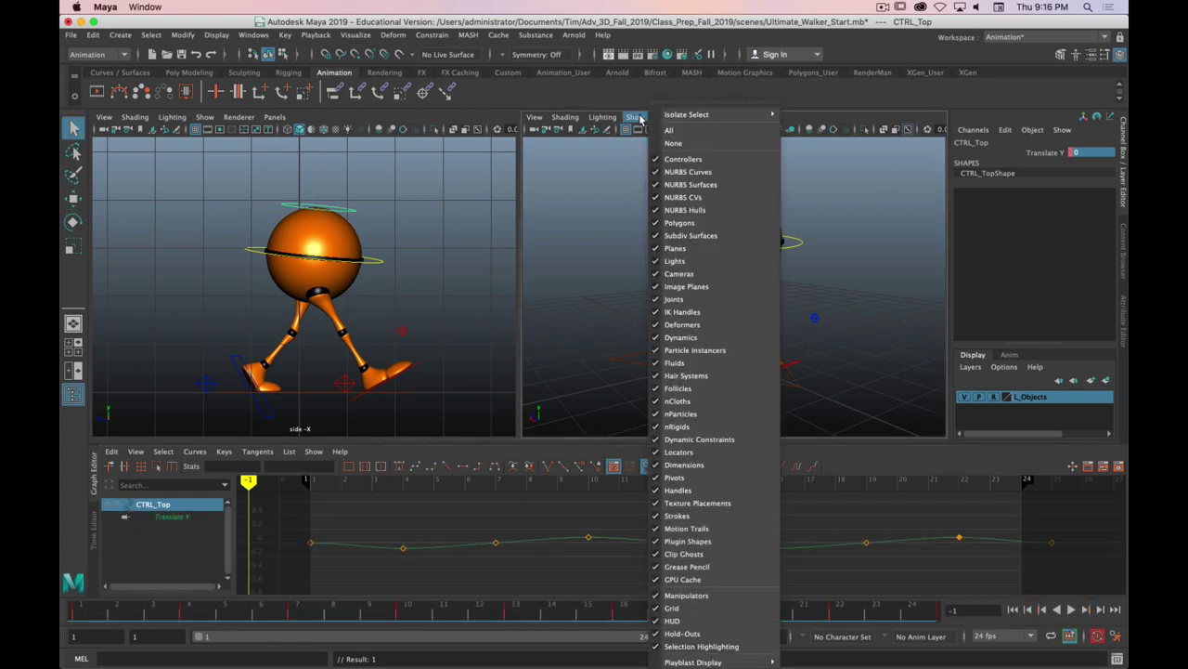
click(658, 172)
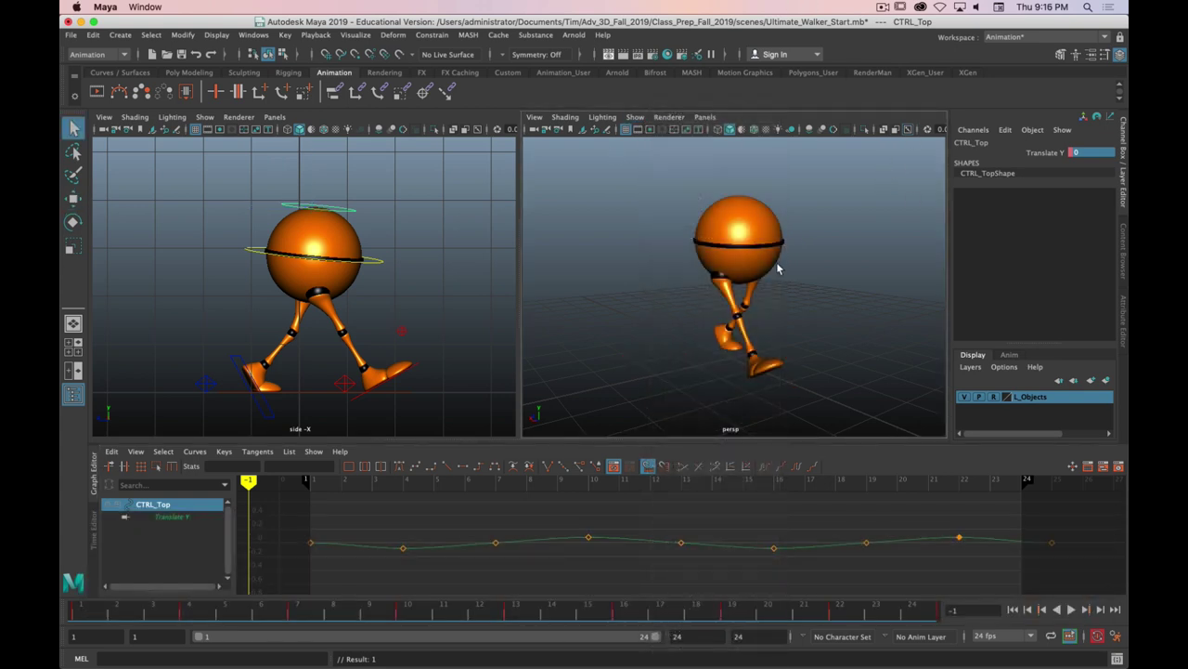
key(space)
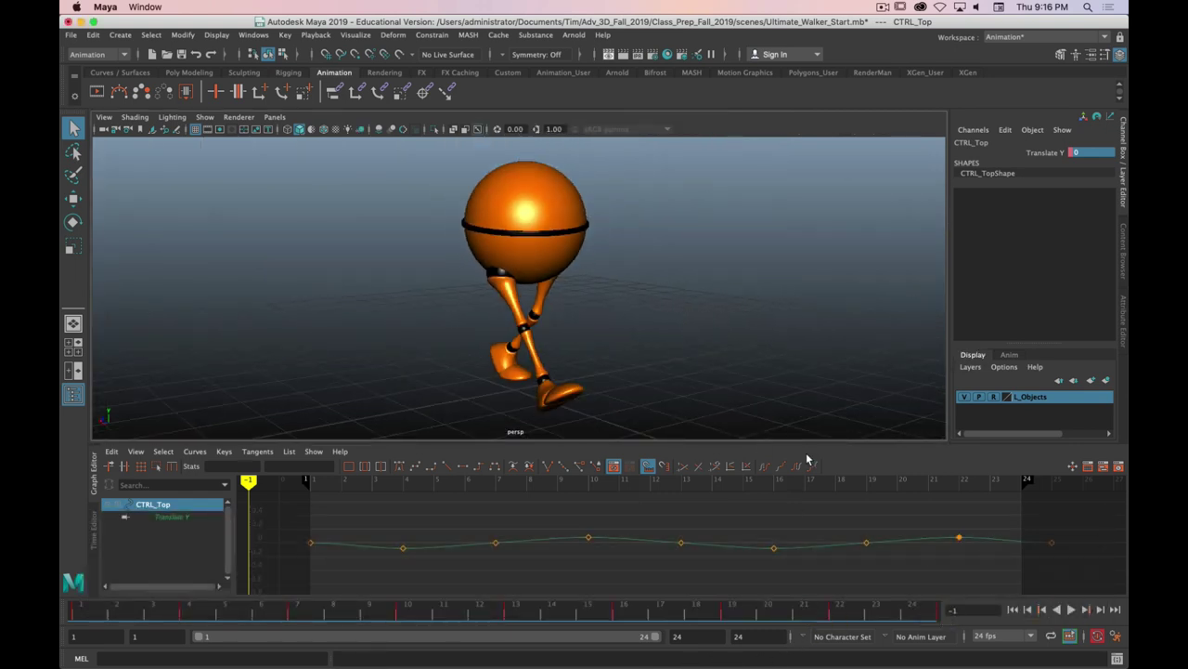
- Play the walk cycle and examine the ball's squash and stretch while viewing the walker from several angles
key(alt)
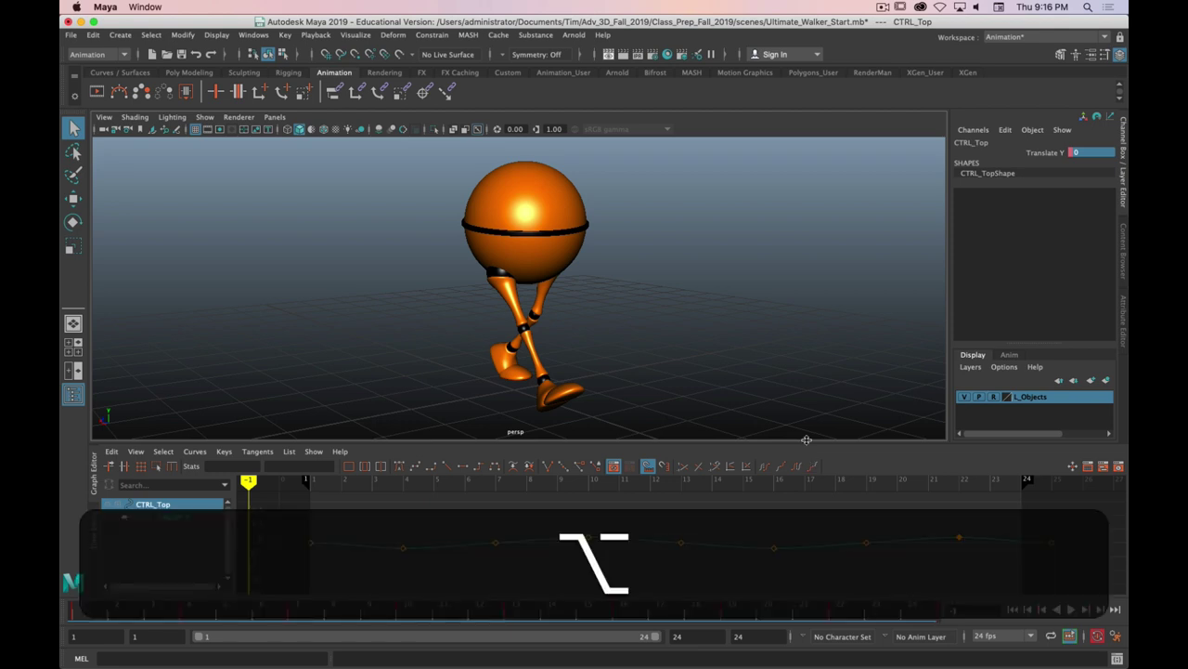
key(alt+v)
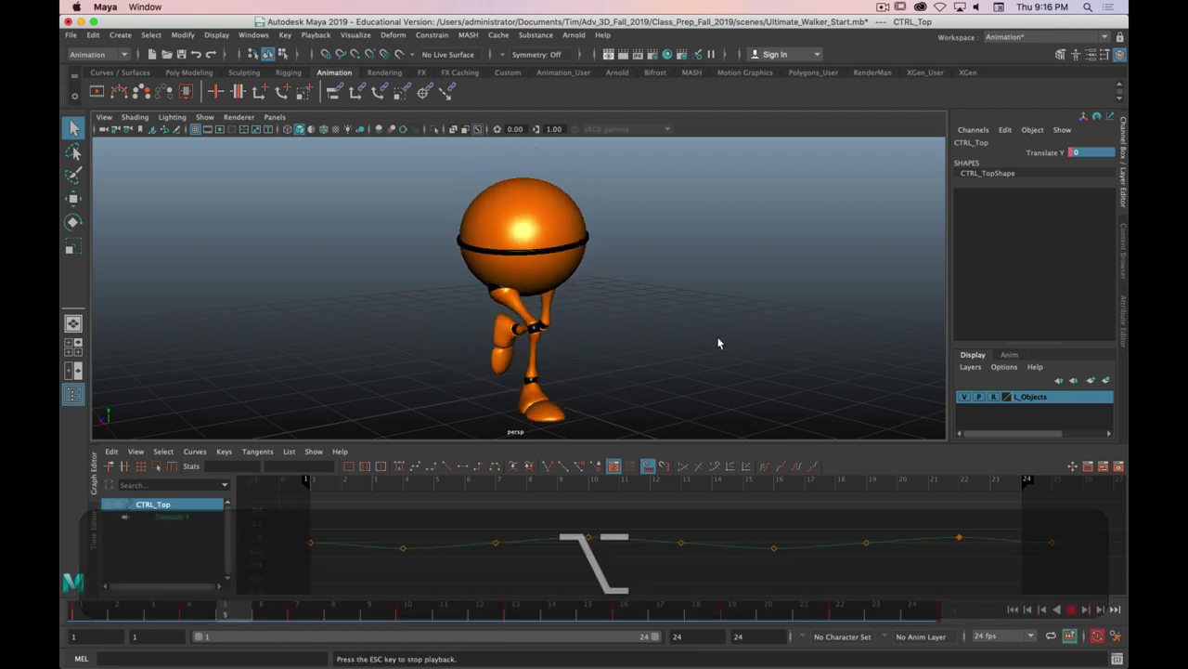
alt+drag(716, 340, 641, 318)
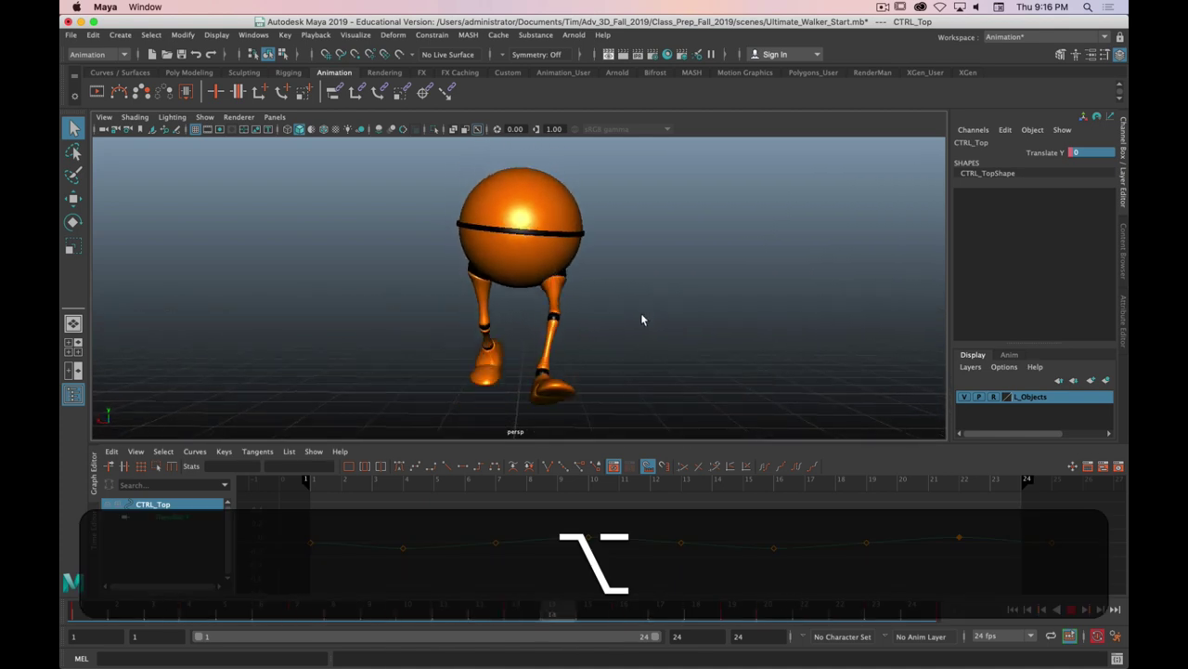
alt+drag(639, 319, 639, 316)
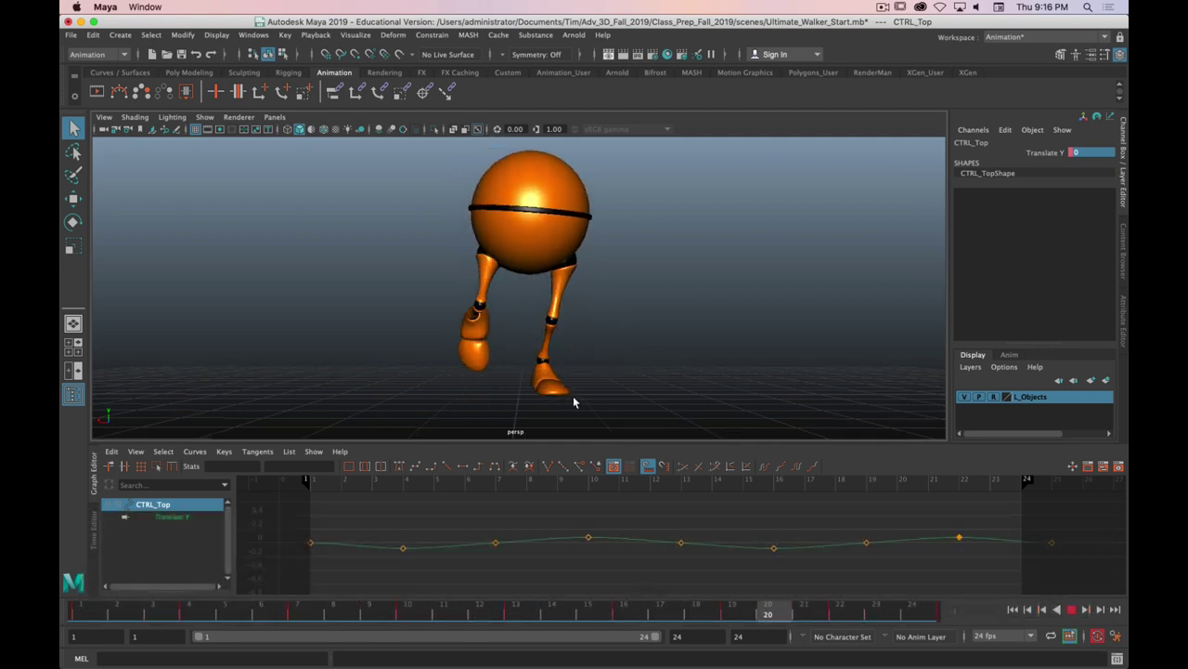
alt+drag(641, 350, 645, 349)
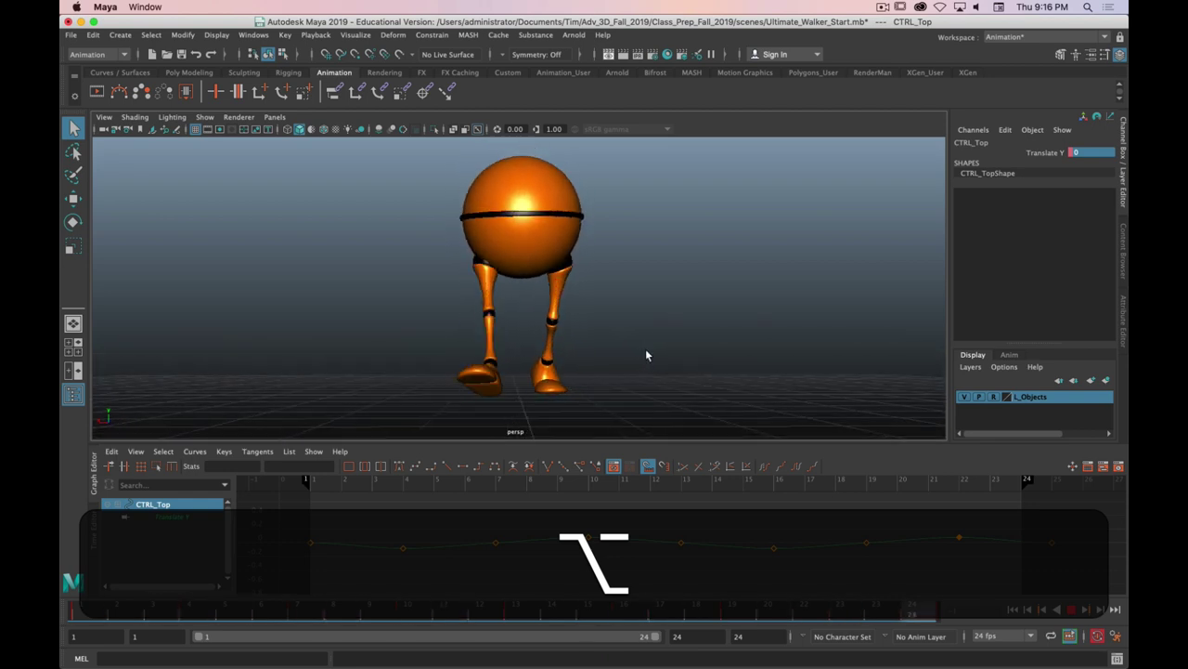
- Watch the looping walk cycle from several angles around the walker, and stop the playback
key(alt)
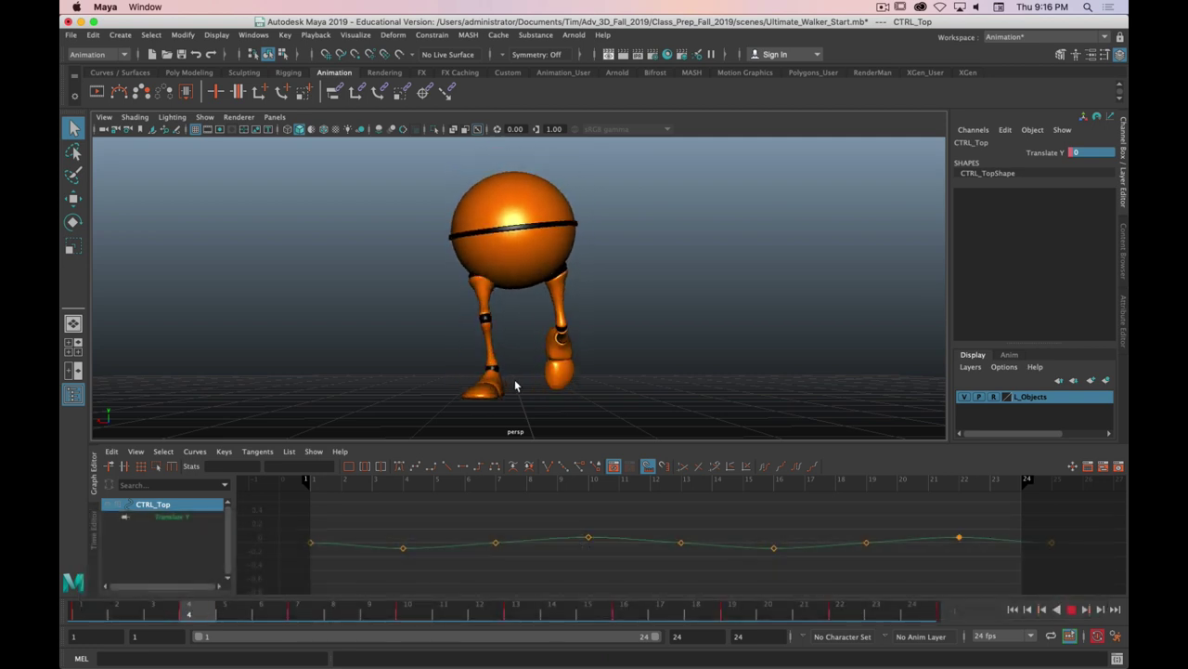
alt+drag(544, 381, 640, 387)
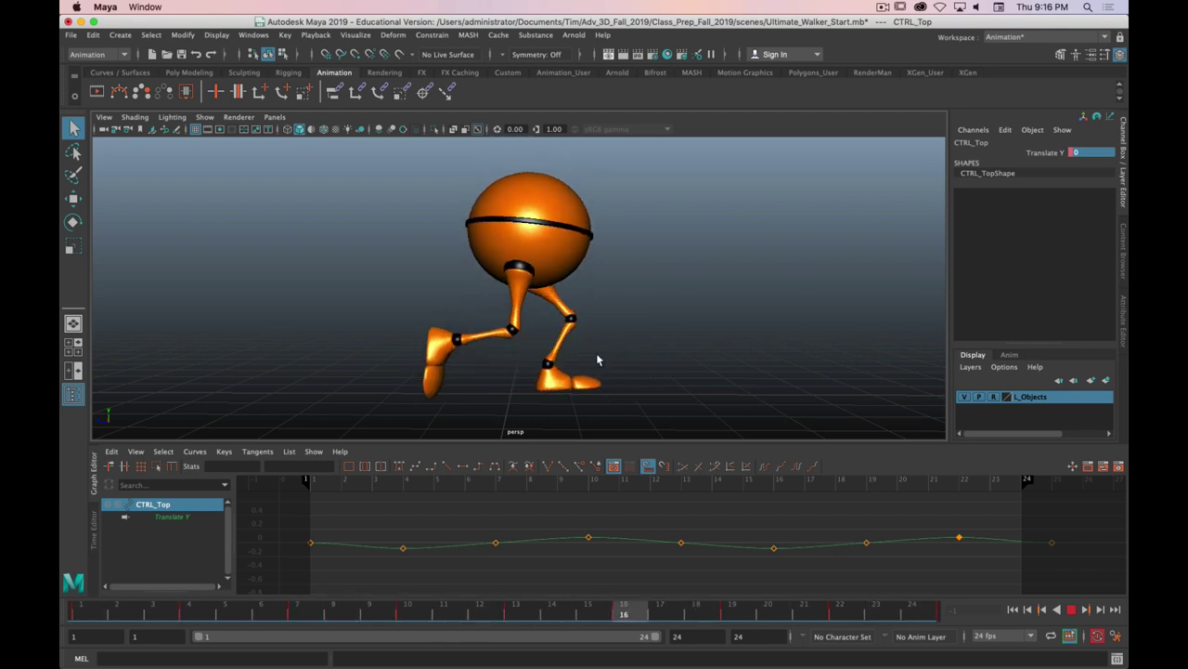
key(alt)
alt+drag(620, 338, 509, 206)
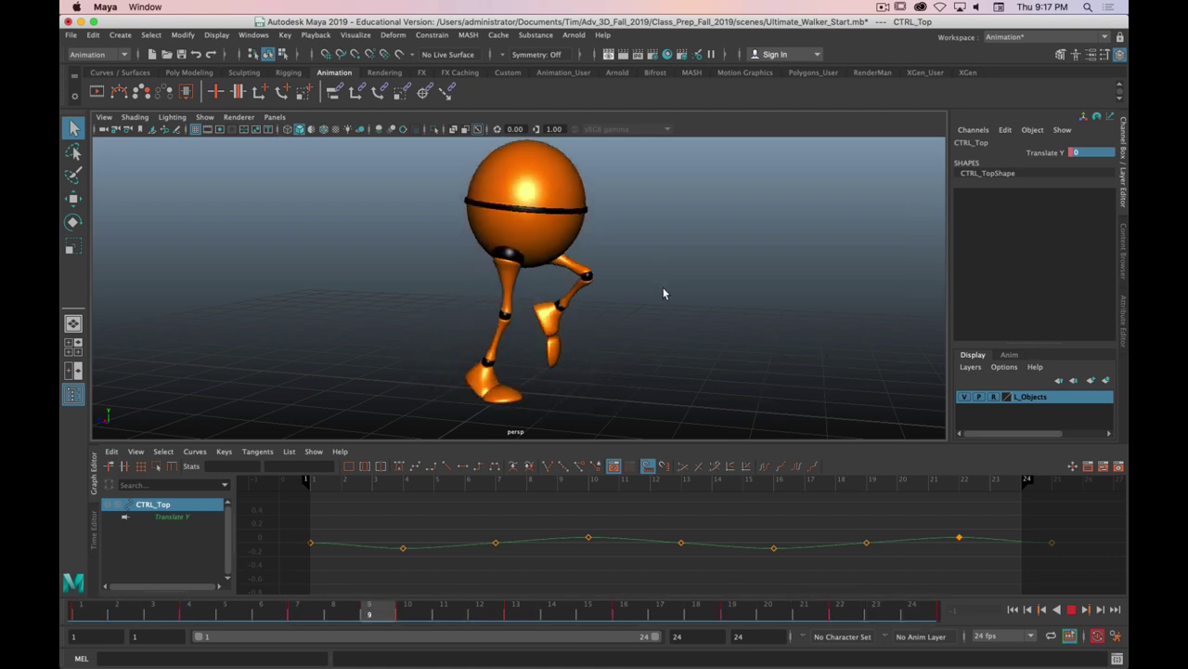
key(super)
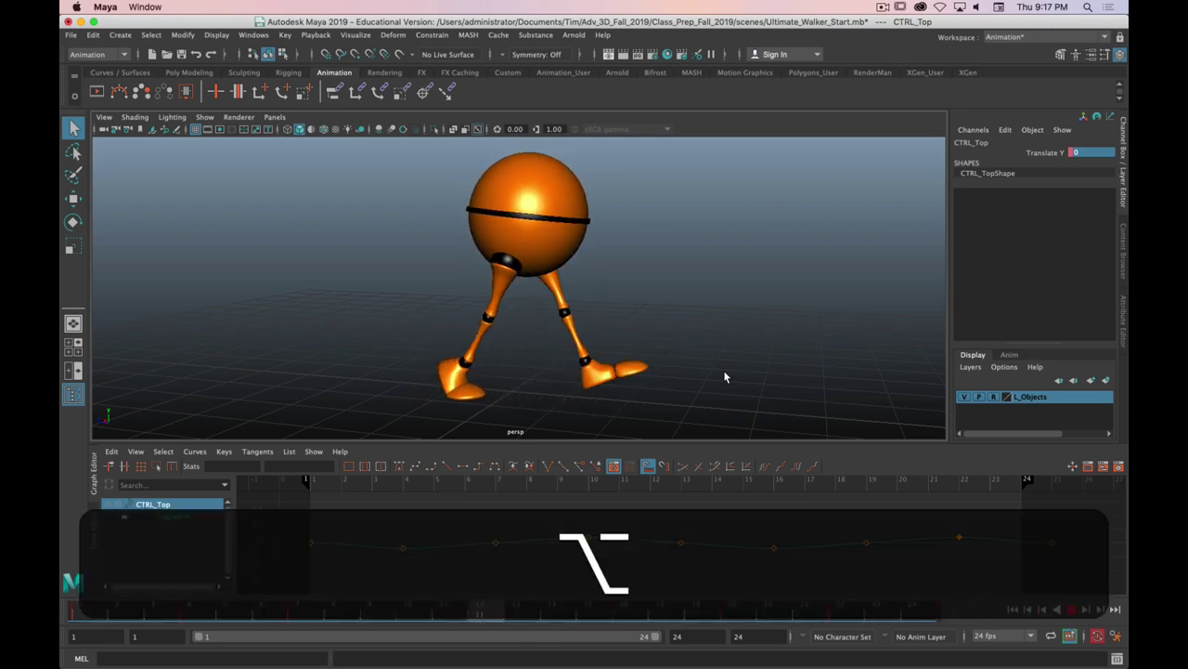
key(alt+v)
alt+drag(594, 340, 632, 285)
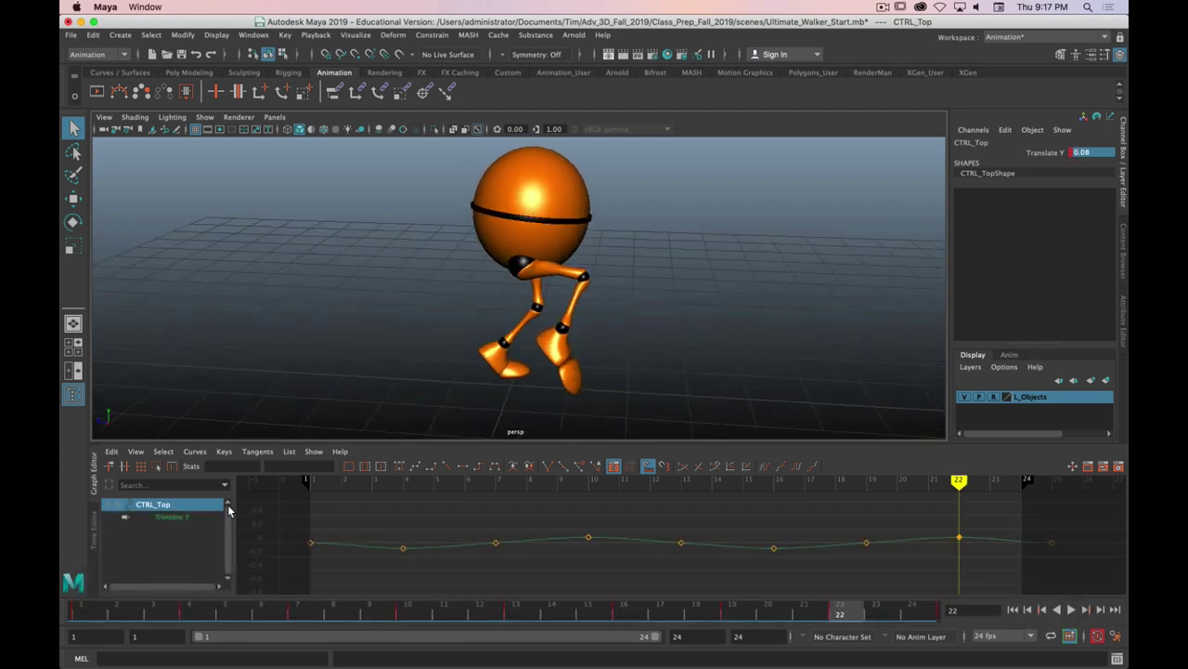
- Isolate CTRL_Top's Translate Y curve in an enlarged Graph Editor and move to frame 4
click(189, 518)
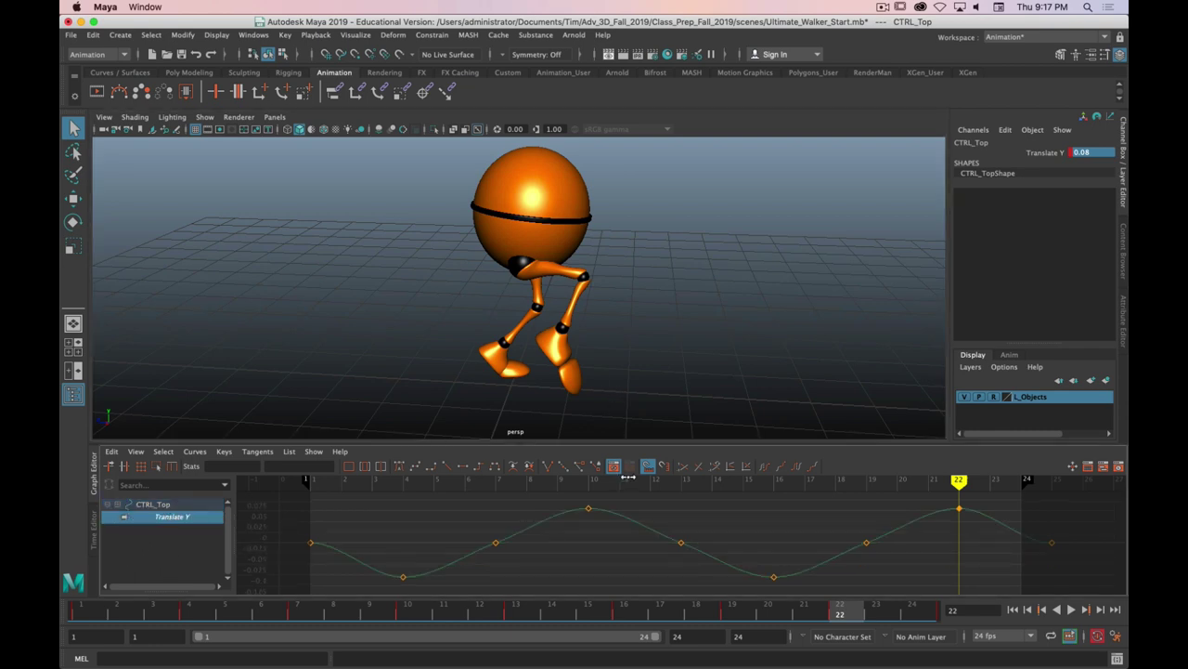
drag(710, 445, 705, 411)
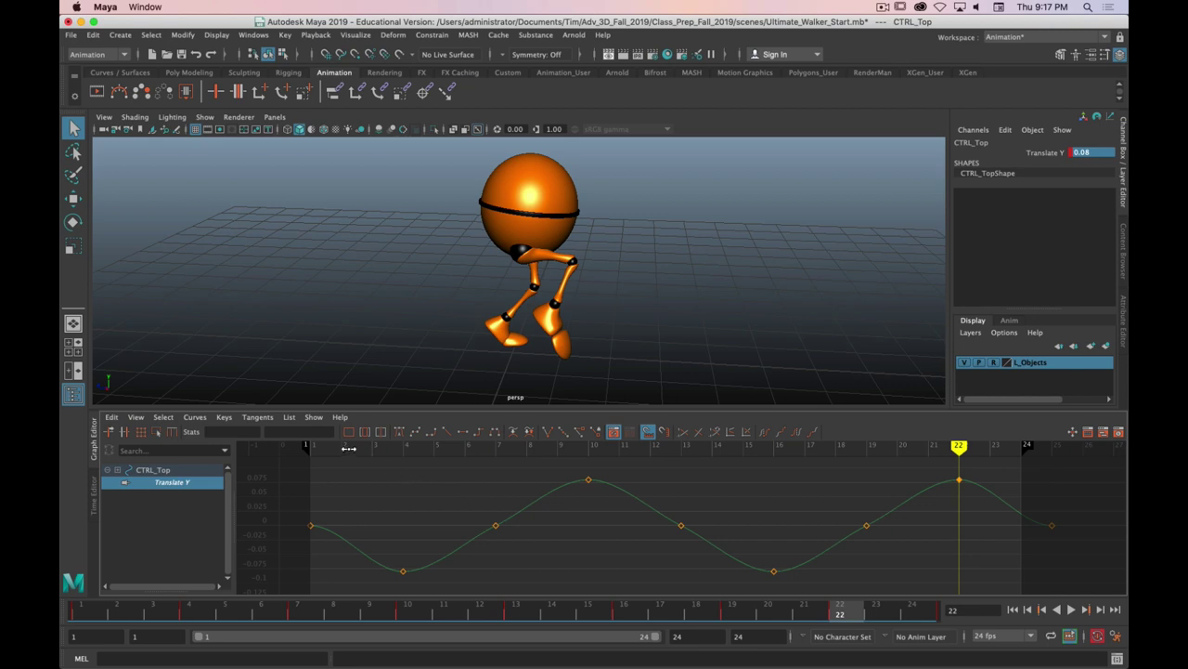
mouse_move(349, 448)
mouse_down()
mouse_move(436, 448)
mouse_move(317, 453)
mouse_move(496, 449)
mouse_move(403, 449)
mouse_up()
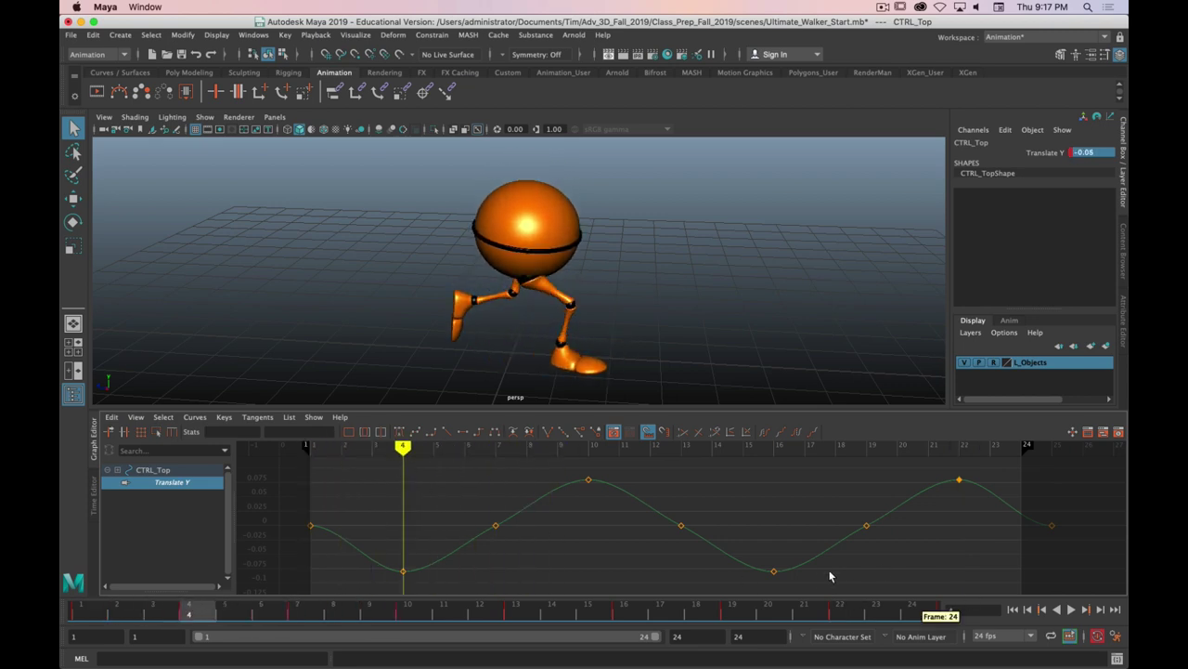
- Break the tangents of the Translate Y keys at frames 4 and 16 and angle their handles upward into sharp valleys
drag(840, 569, 400, 569)
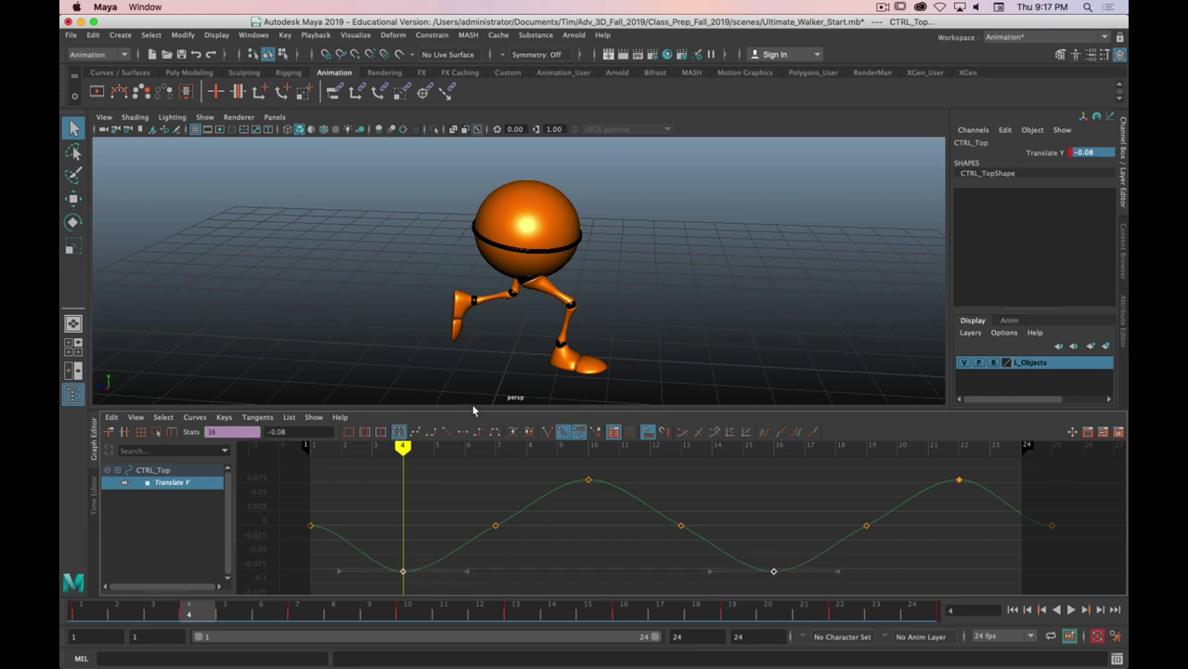
click(548, 434)
click(338, 571)
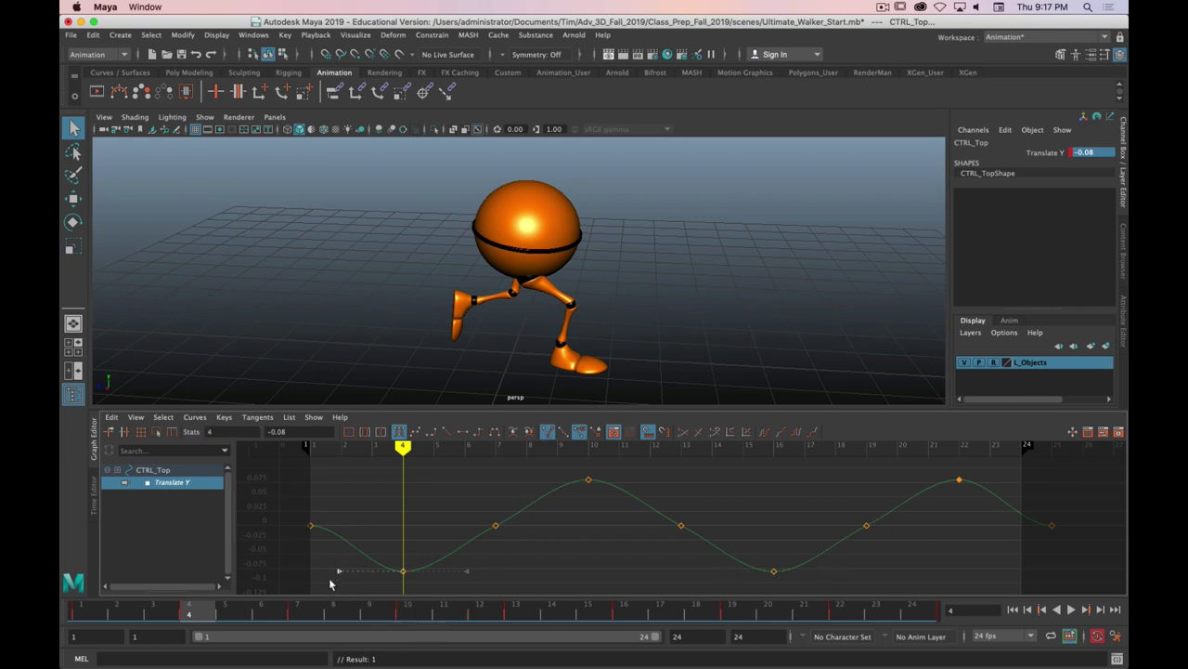
drag(339, 571, 377, 529)
middle_drag(521, 560, 502, 525)
drag(710, 571, 723, 539)
middle_drag(730, 543, 739, 536)
middle_drag(864, 575, 842, 540)
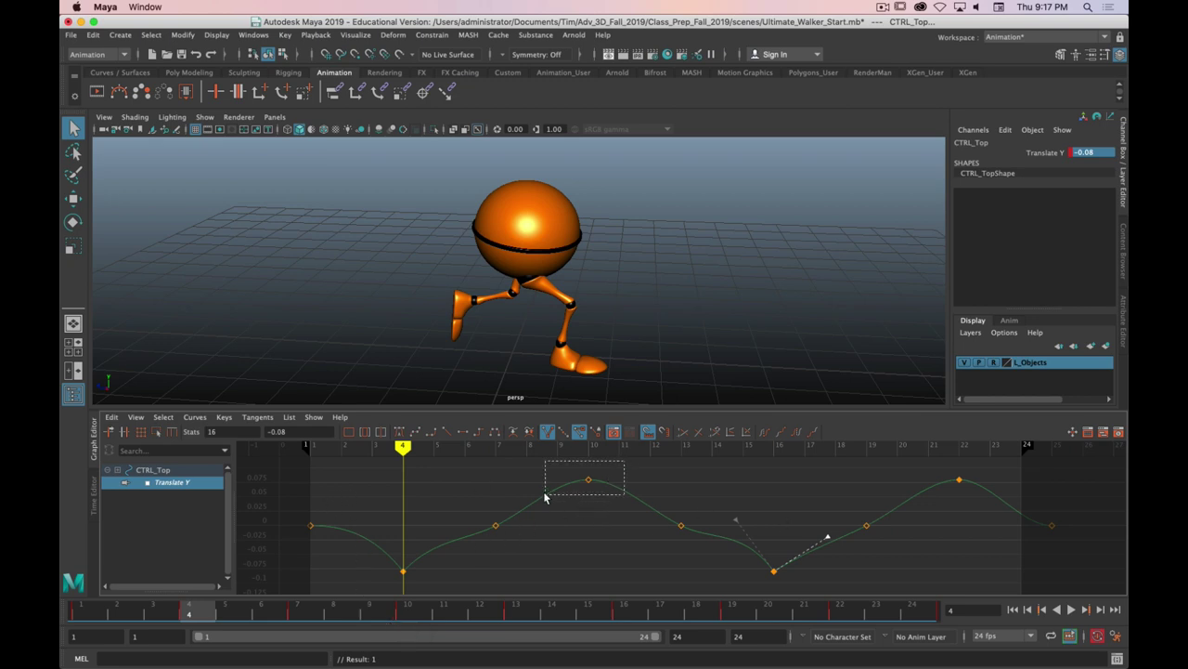
- Make the tangents of the Translate Y keys at frames 10 and 22 weighted and lengthen their handles to broaden both peaks
drag(545, 498, 547, 499)
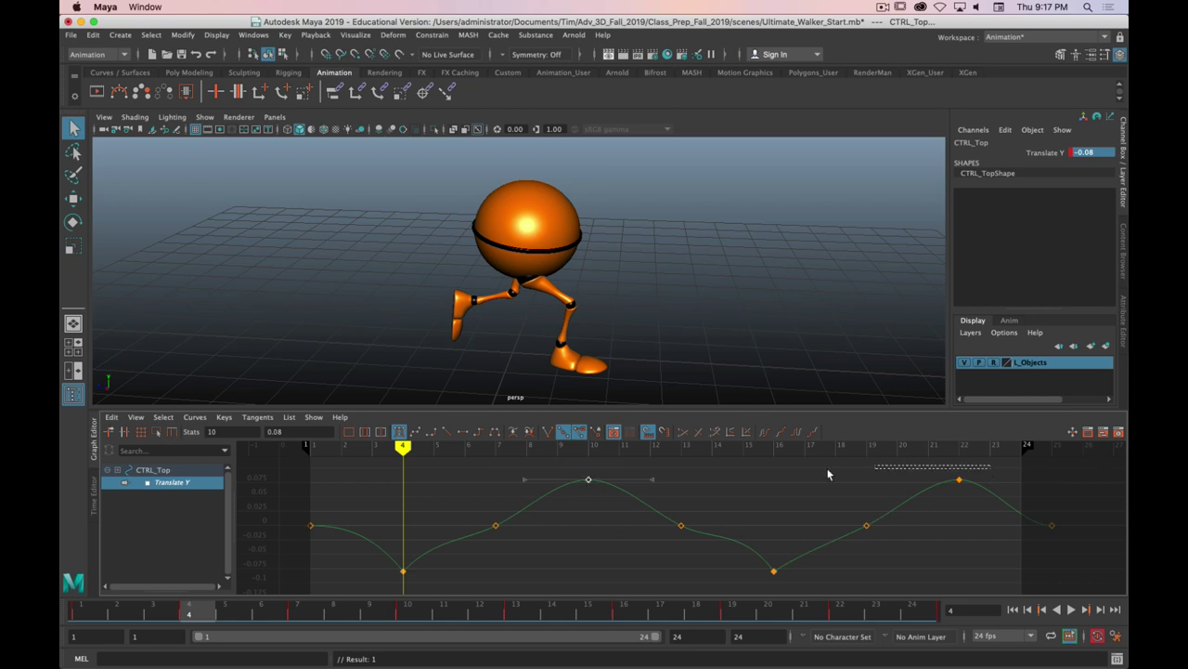
drag(828, 475, 529, 493)
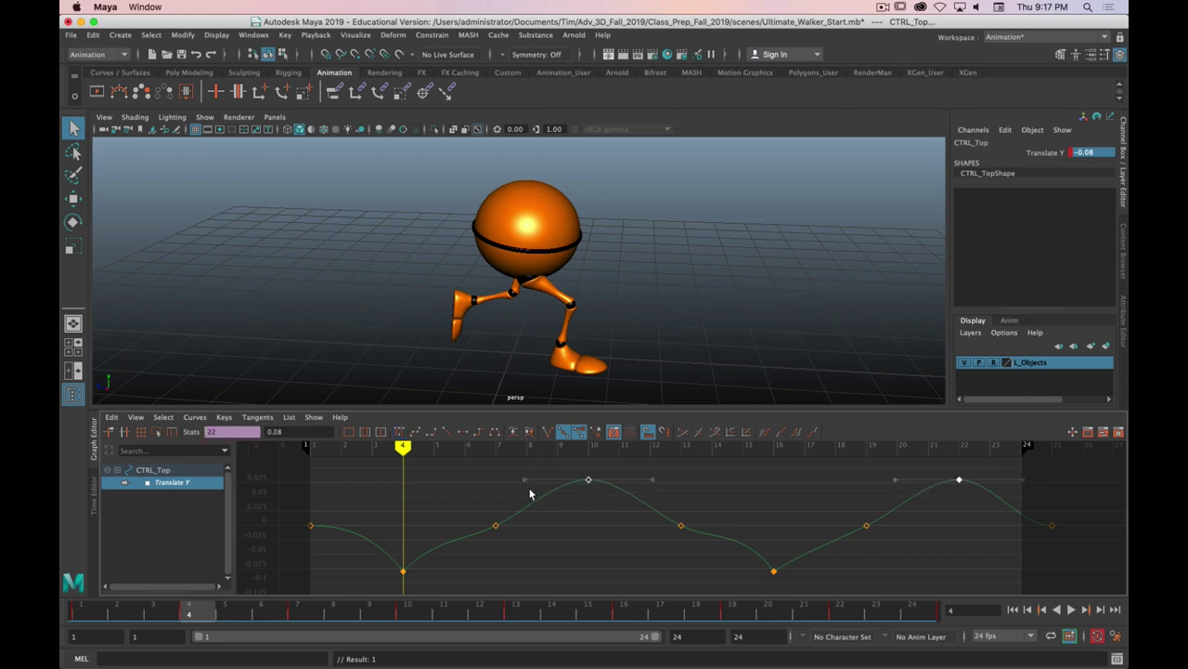
right_click(589, 480)
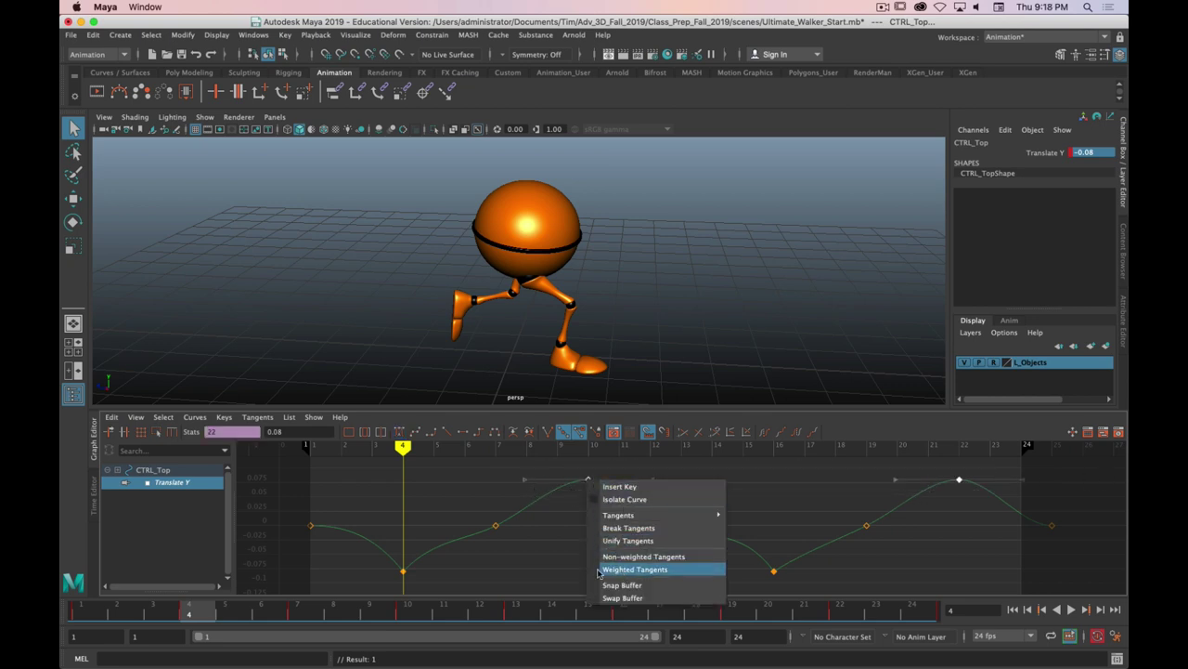
click(629, 570)
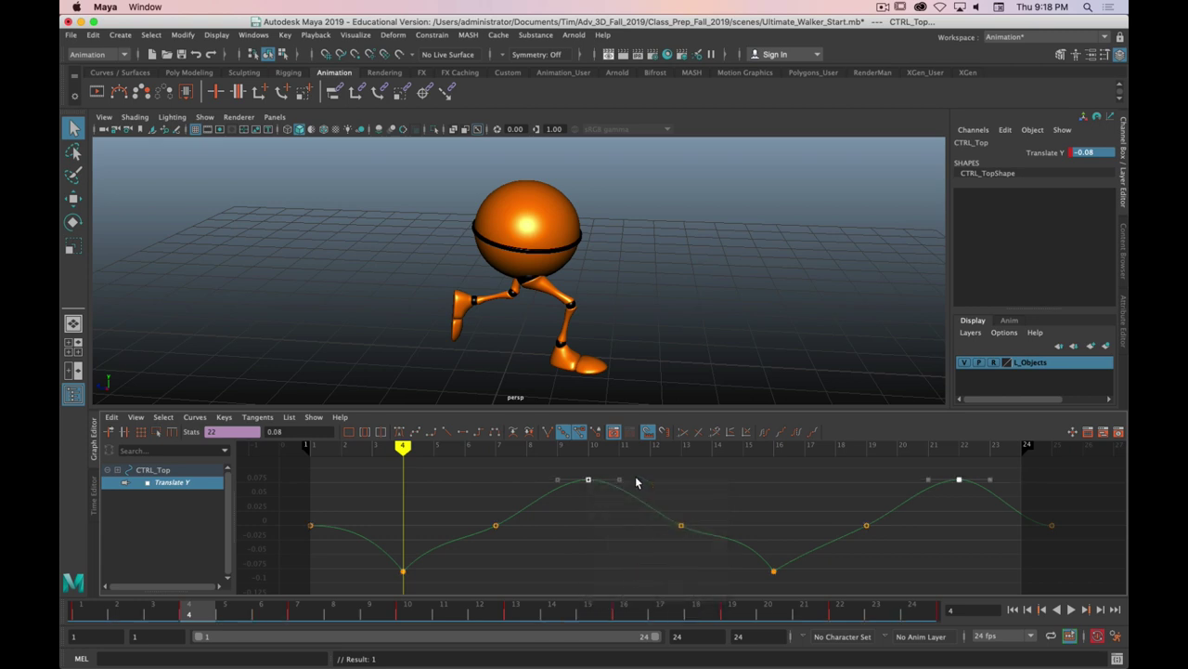
middle_drag(635, 486, 652, 485)
drag(974, 475, 920, 491)
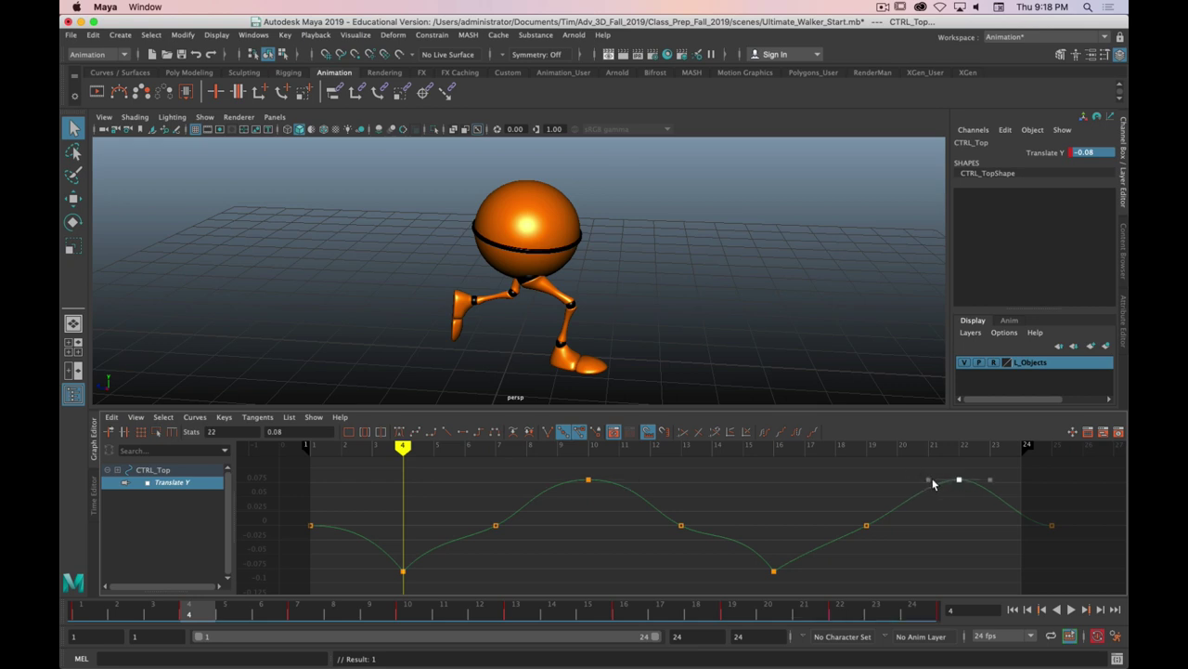
key(z)
key(z)
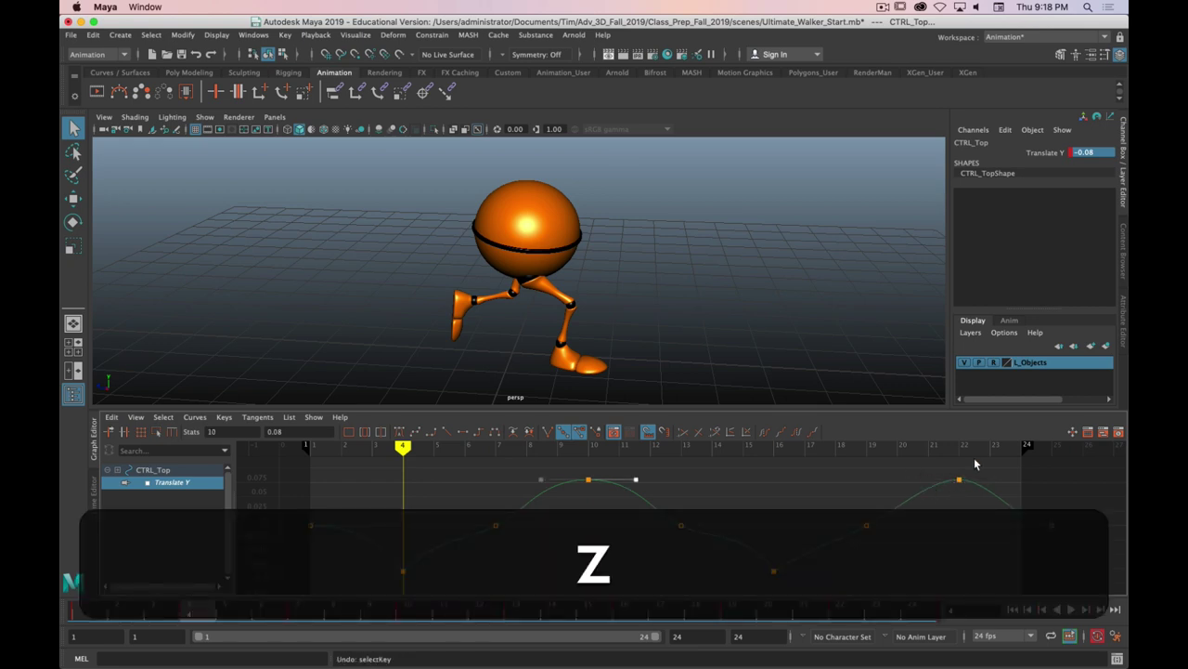
drag(975, 464, 935, 490)
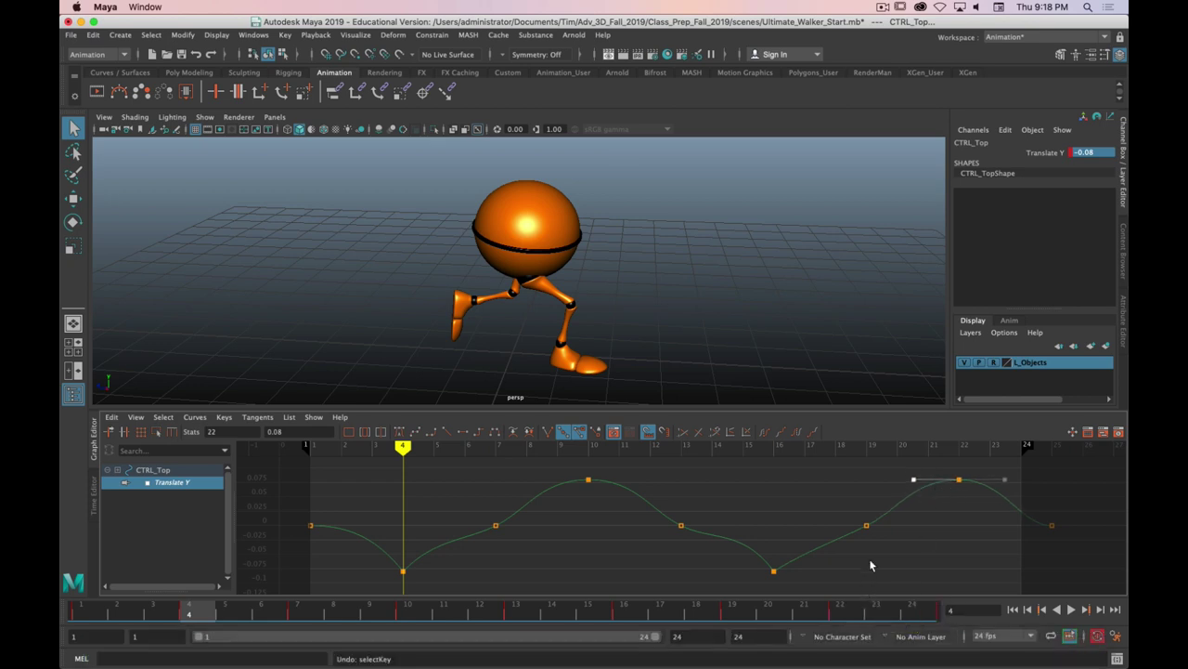
- Play the walk cycle with the reshaped squash and stretch curve, viewing it from another angle, and stop playback
click(1071, 609)
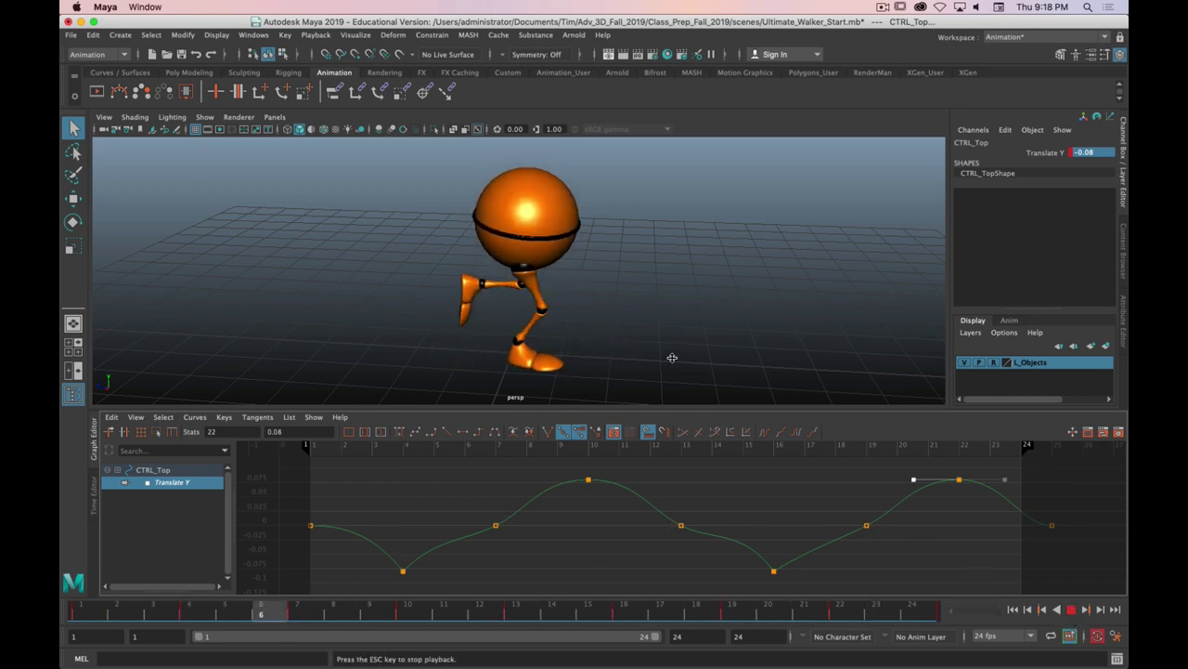
key(alt)
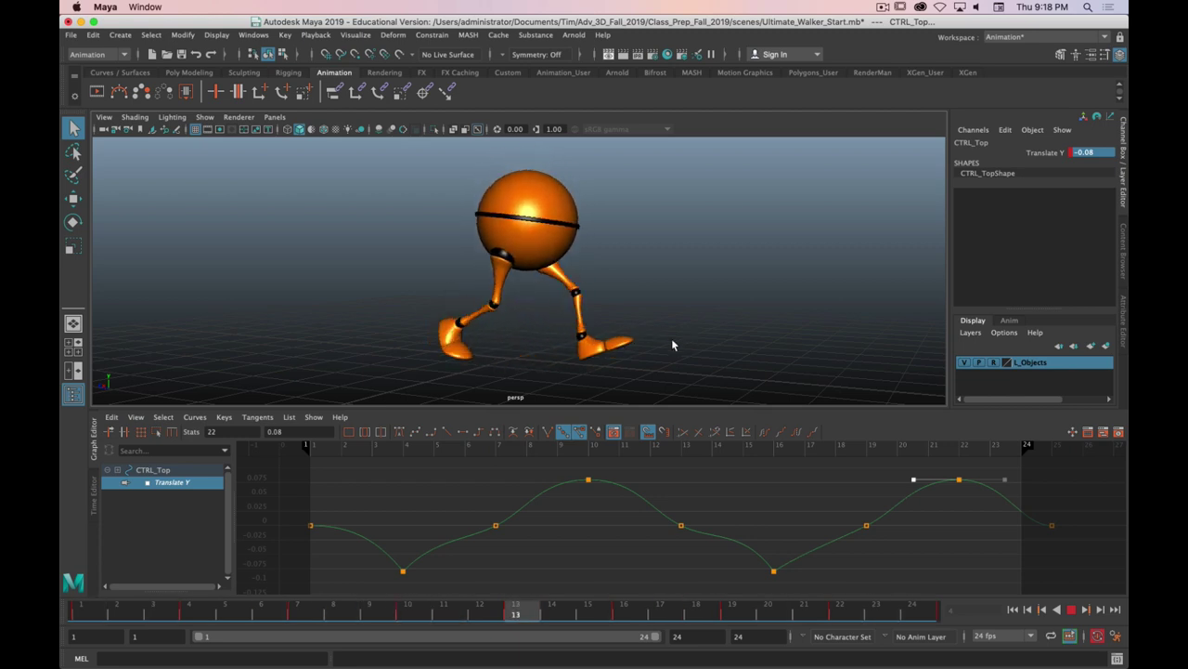
key(alt)
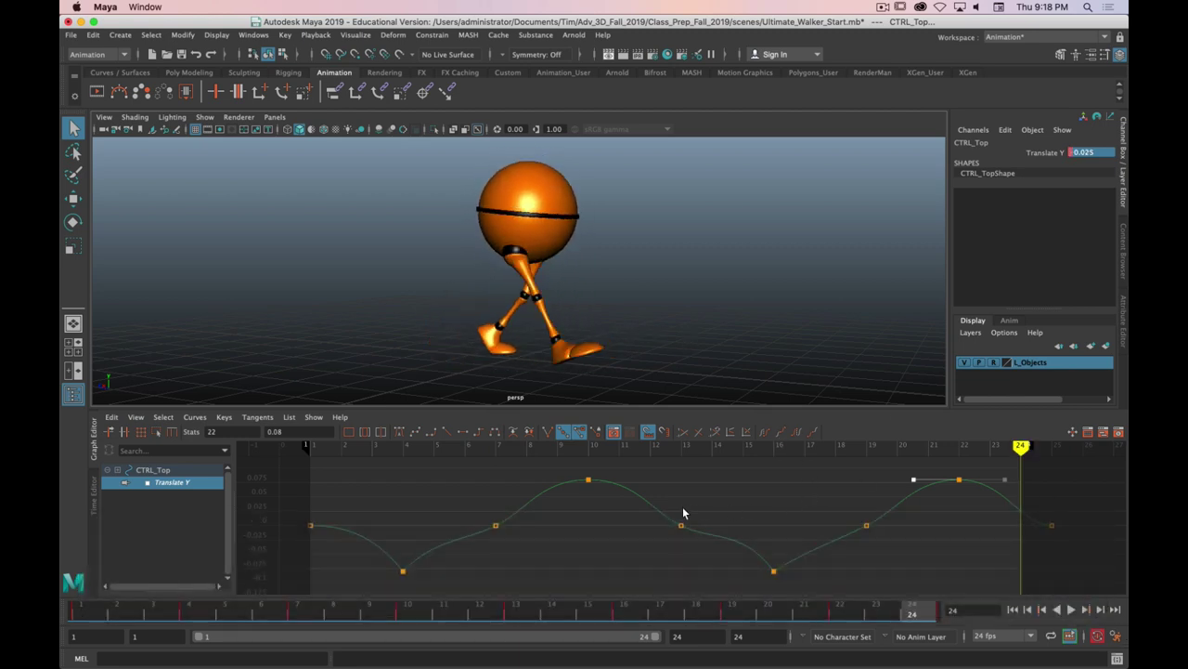
- Show the NURBS curves in the perspective view again and select the right heel control
click(205, 117)
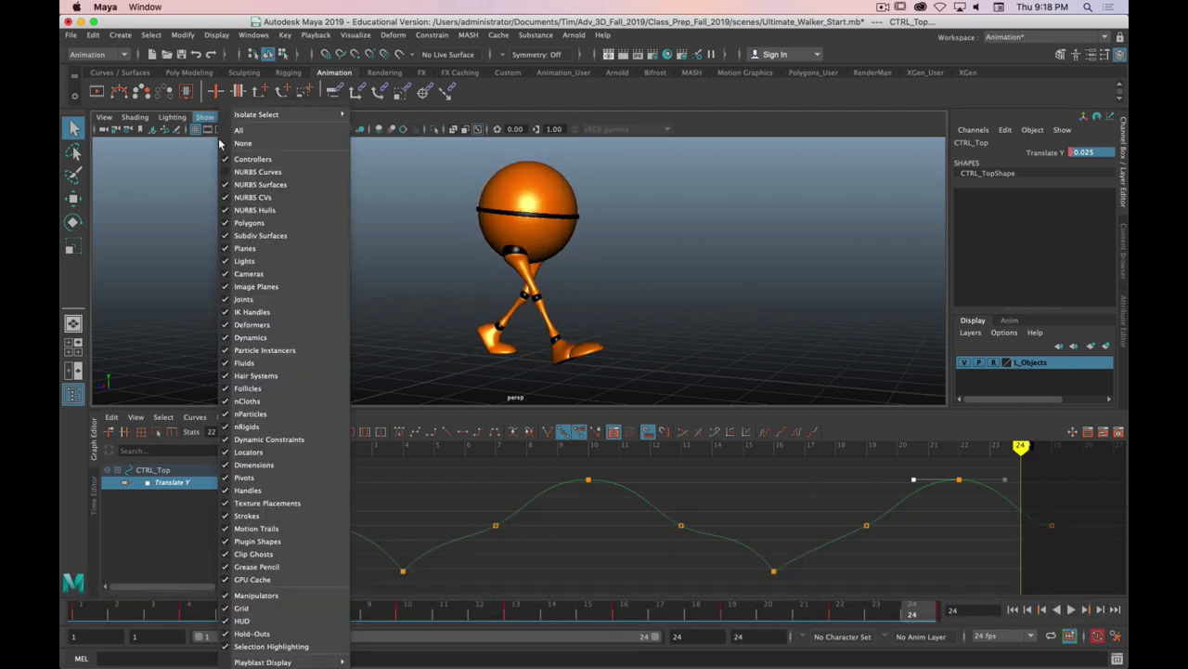
click(278, 170)
scroll(645, 308, down, 3)
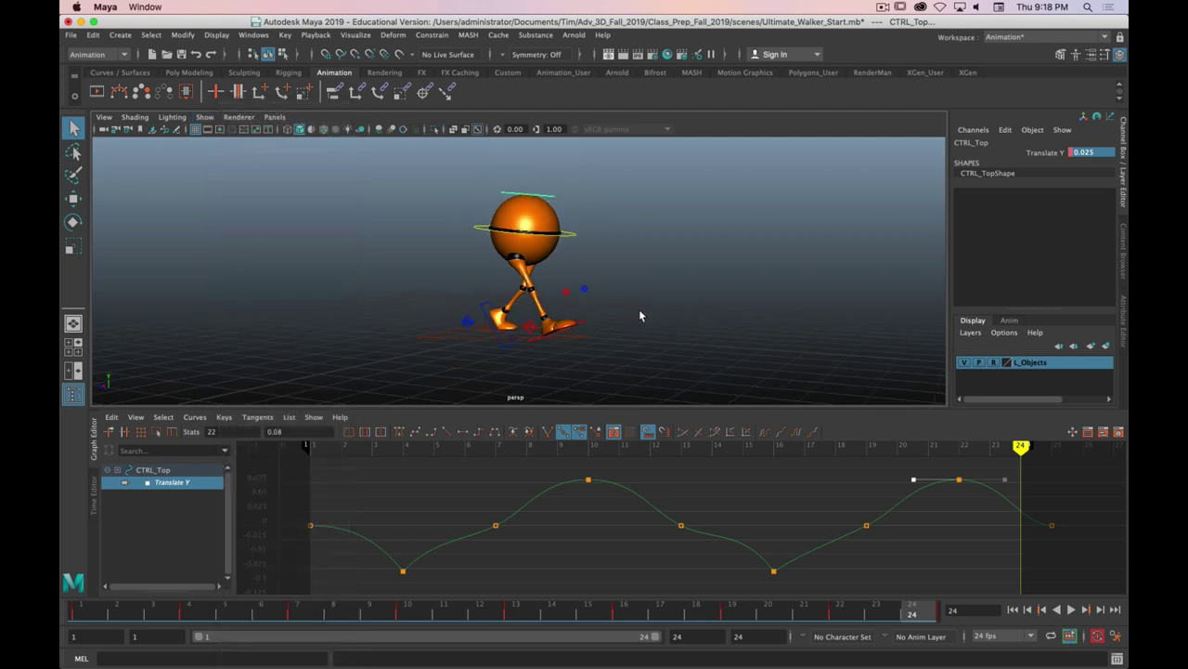
alt+drag(639, 308, 677, 308)
click(539, 327)
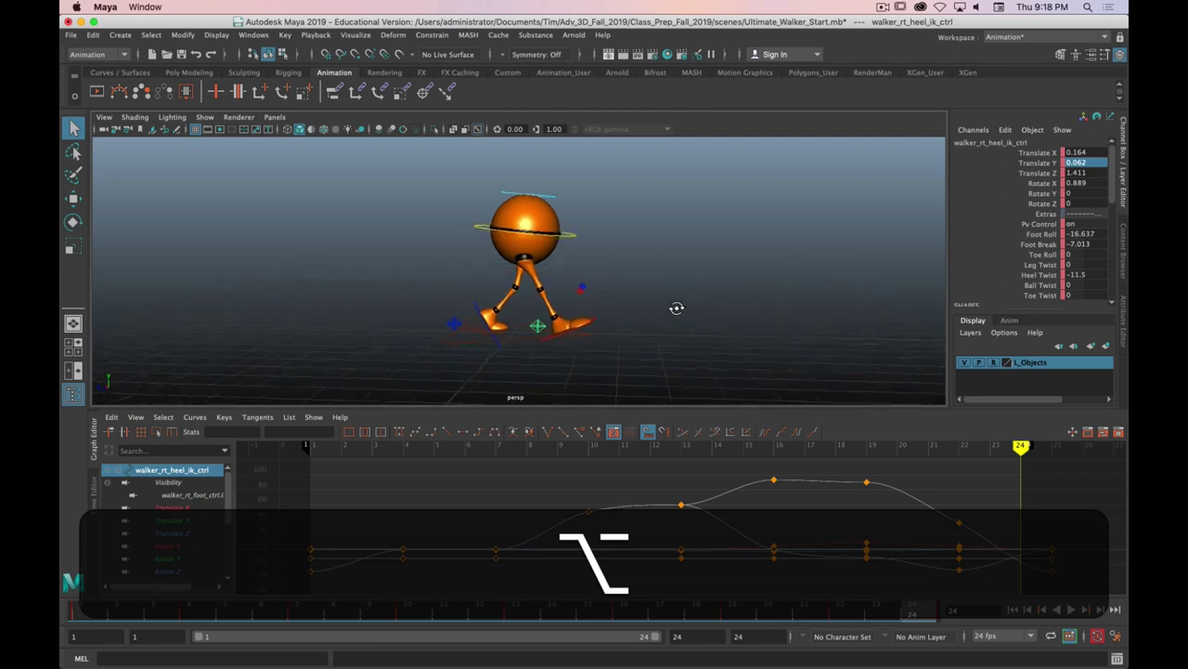
- Examine the foot motion by scrubbing back to frame 13, with side and perspective views shown together
click(819, 615)
drag(819, 617, 763, 614)
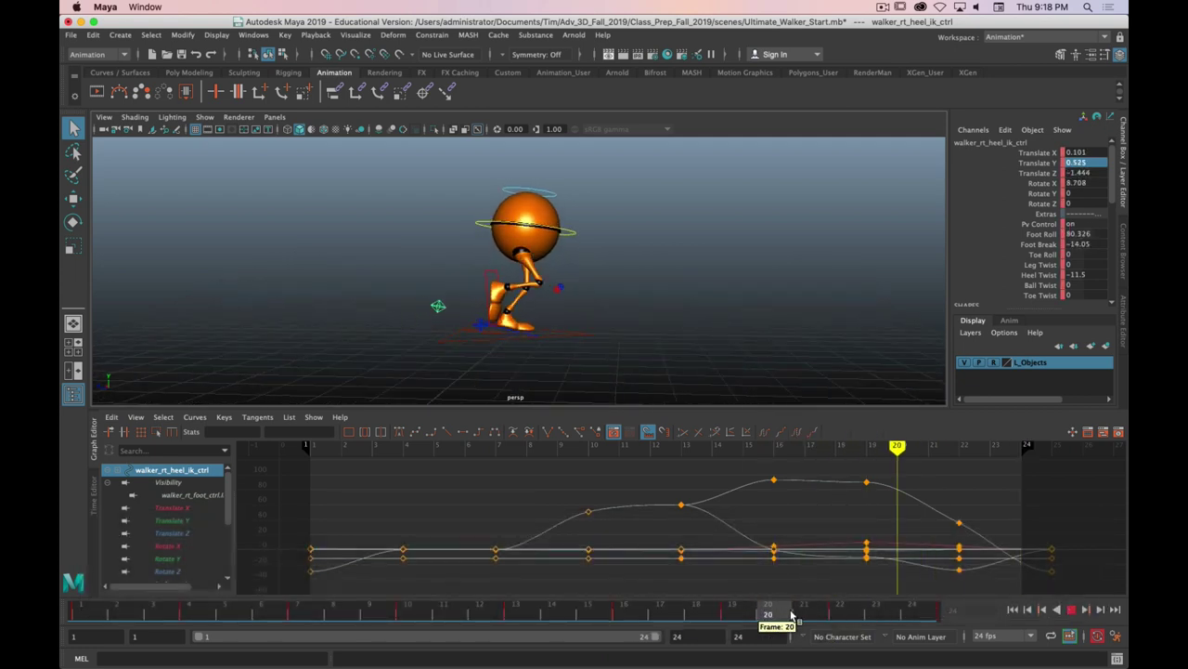
key(space)
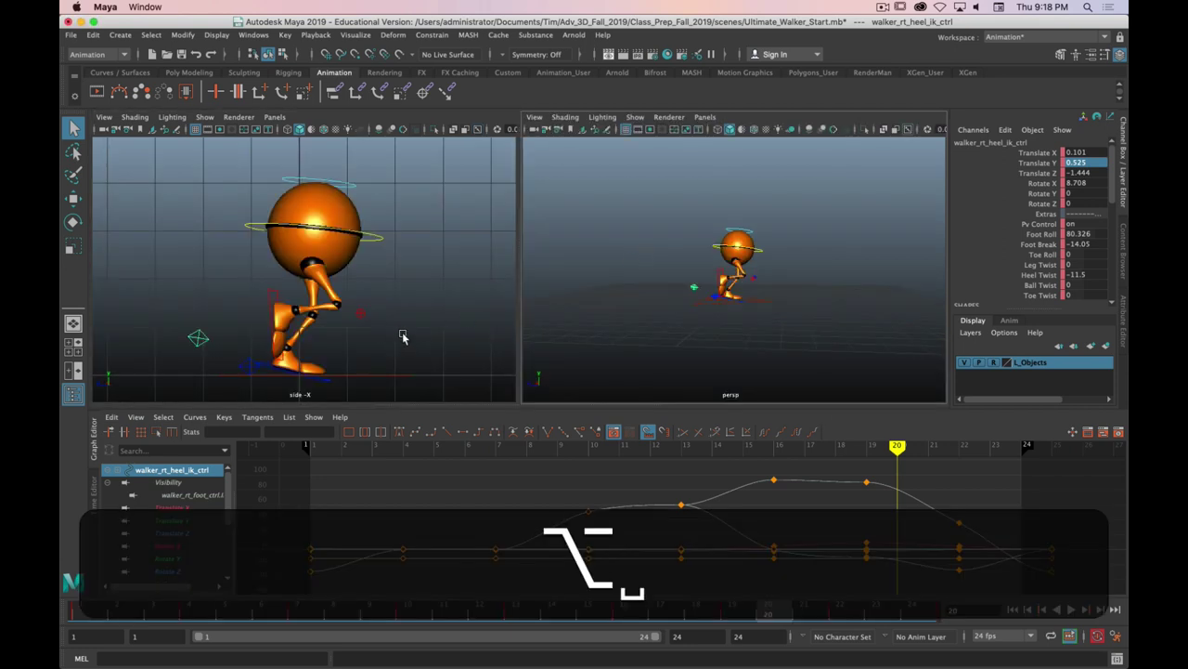
alt+middle_drag(402, 336, 431, 298)
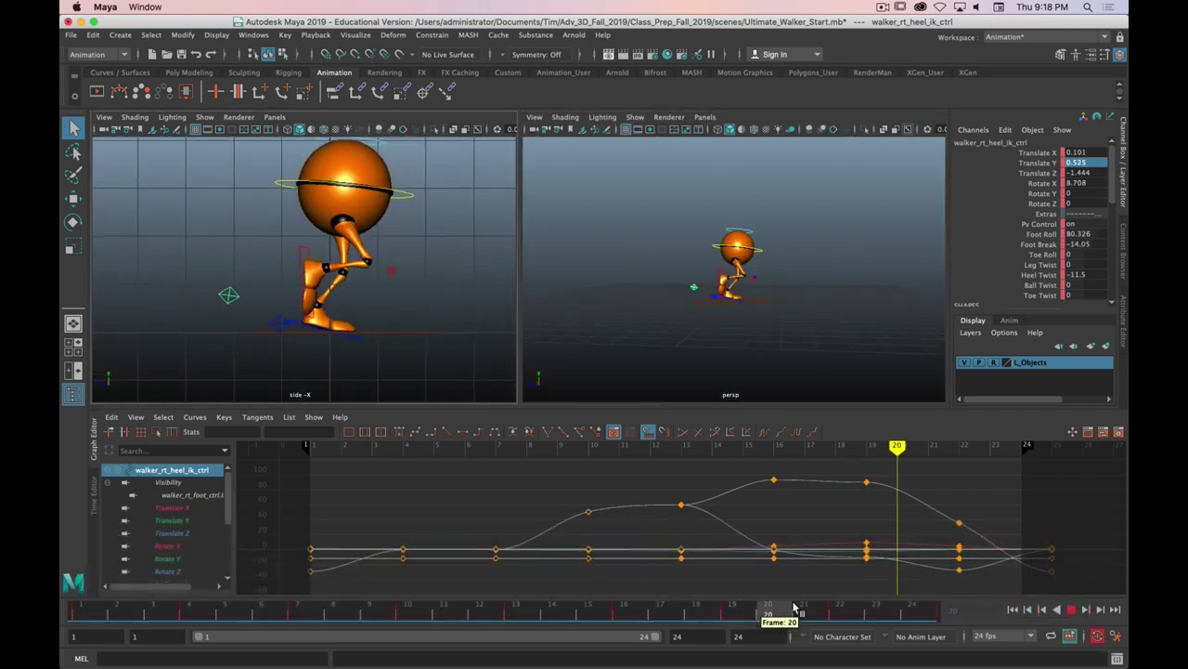
drag(770, 616, 517, 615)
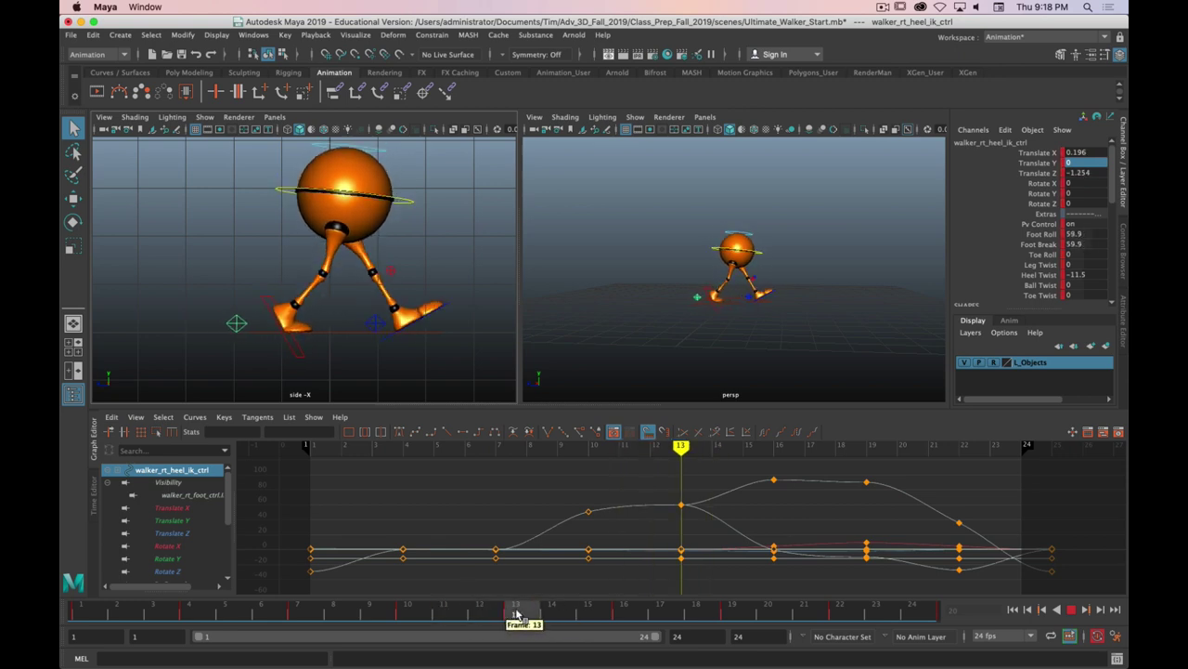
- Select the left heel control, scrub back to frame 10, and isolate its Translate Z curve in the Graph Editor
click(375, 322)
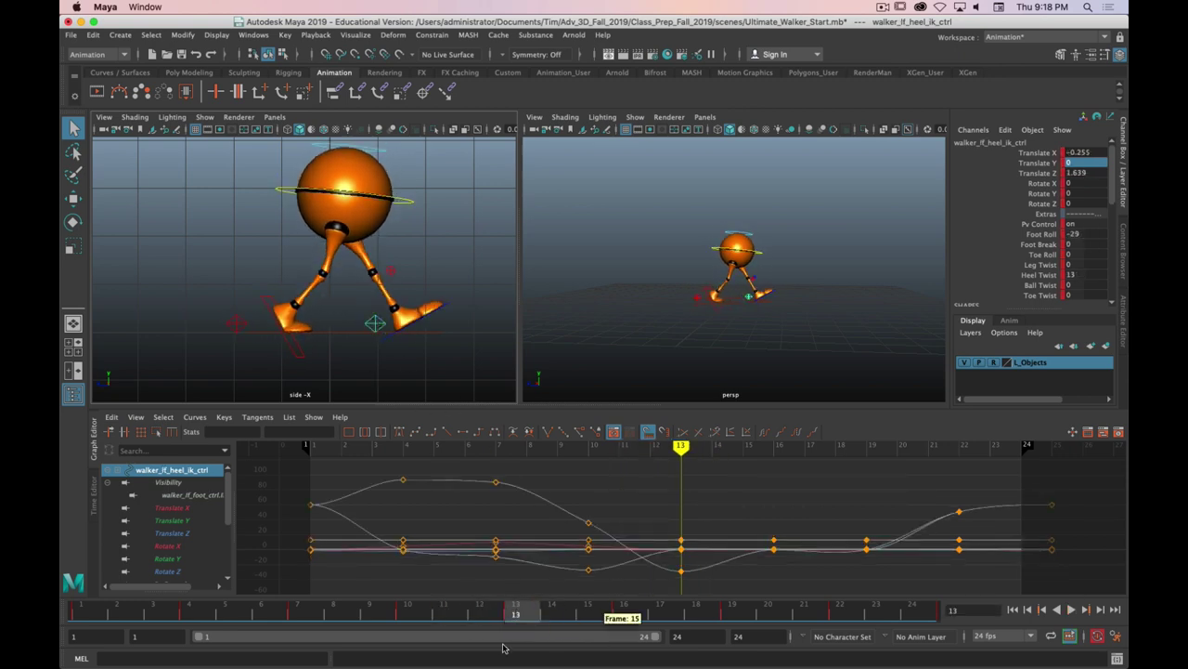
mouse_move(510, 612)
mouse_down()
mouse_move(430, 617)
mouse_move(520, 616)
mouse_move(414, 616)
mouse_move(520, 618)
mouse_move(411, 613)
mouse_up()
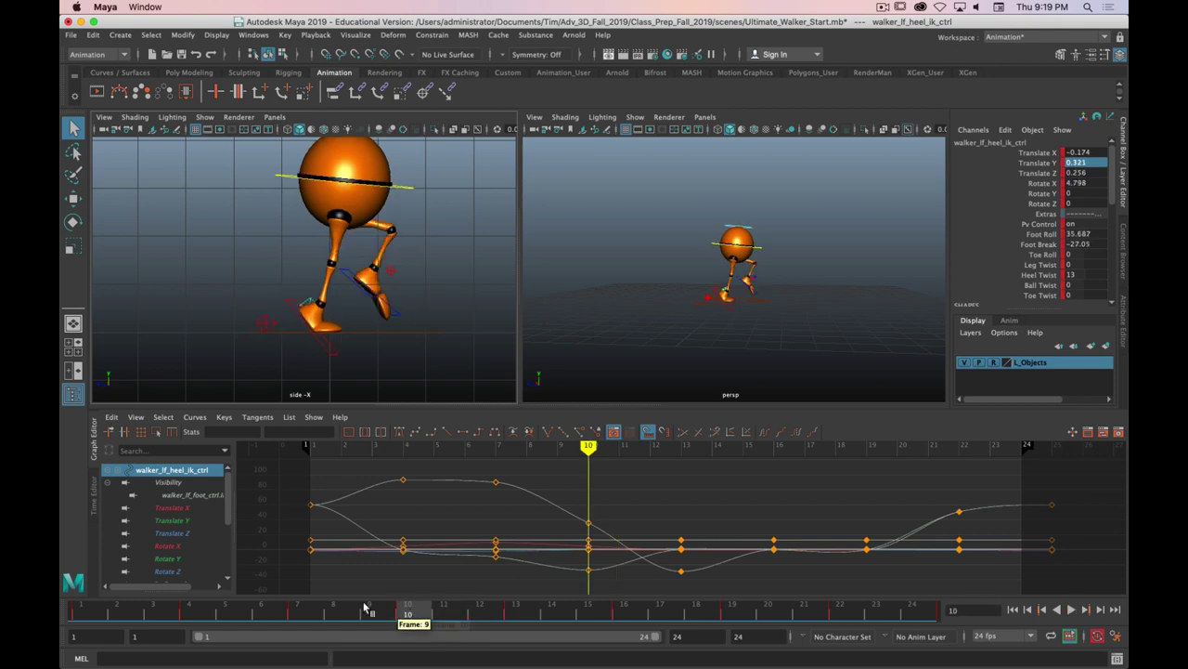
click(171, 522)
click(177, 534)
mouse_move(408, 614)
mouse_down()
mouse_move(522, 613)
mouse_move(408, 612)
mouse_up()
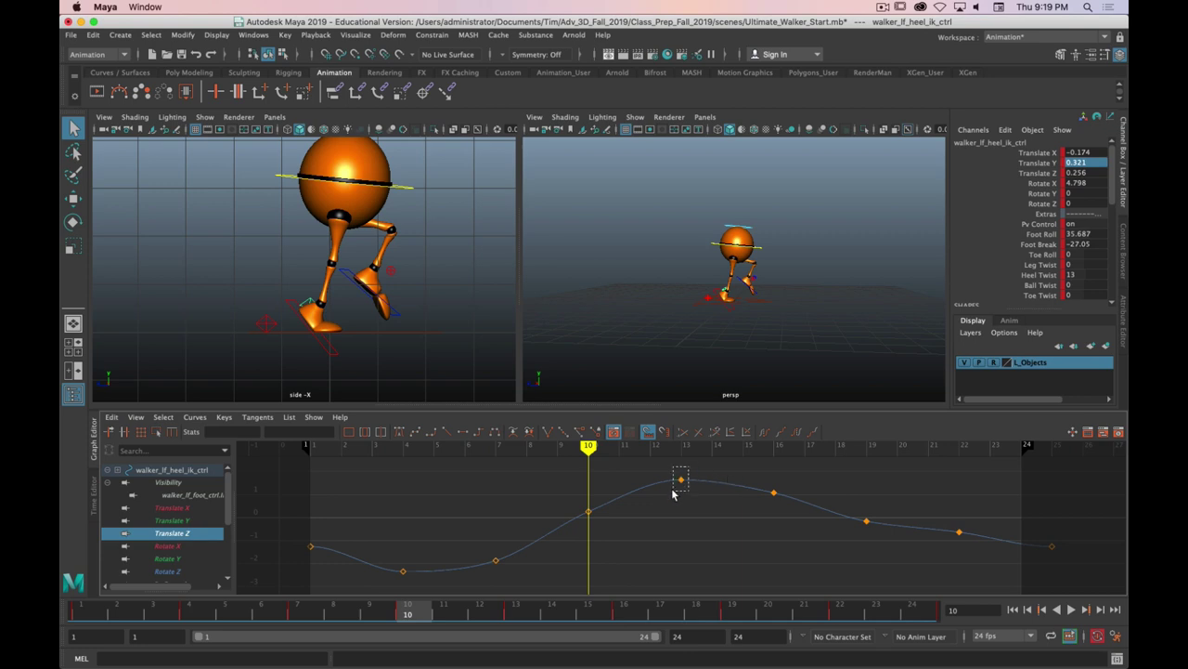
- Give the Translate Z curve weighted tangents, break the frame 13 key's tangents, and stretch its incoming handle back toward frame 10
drag(674, 494, 680, 482)
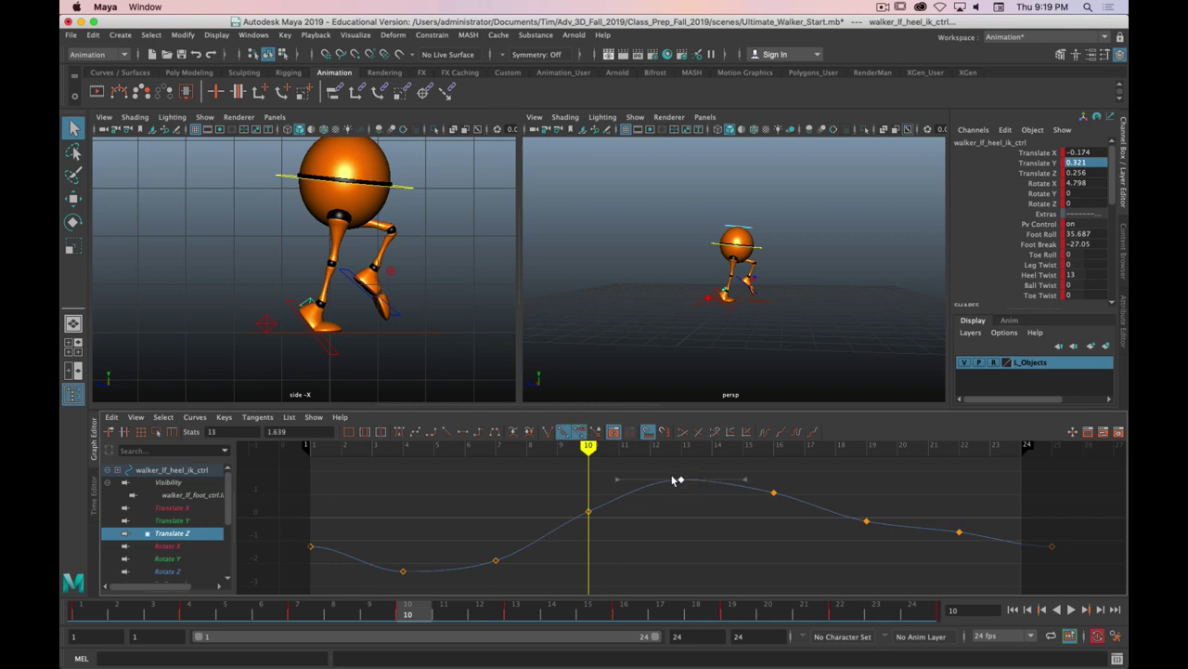
right_drag(681, 481, 734, 567)
drag(628, 494, 629, 495)
middle_drag(684, 494, 637, 499)
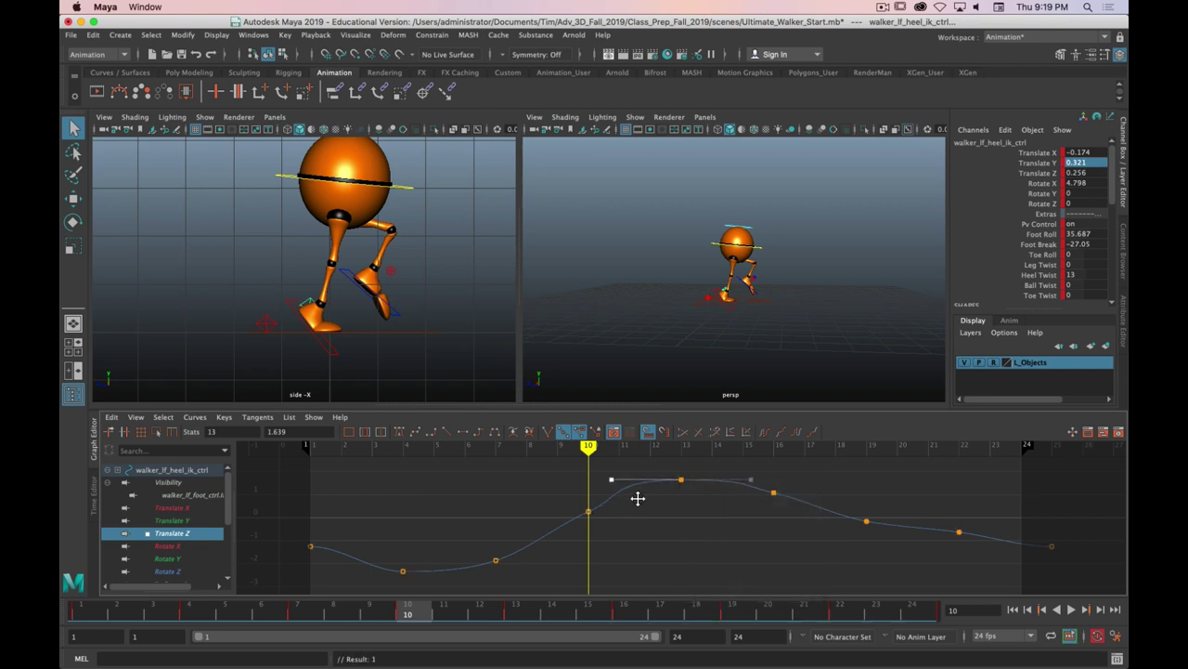
key(z)
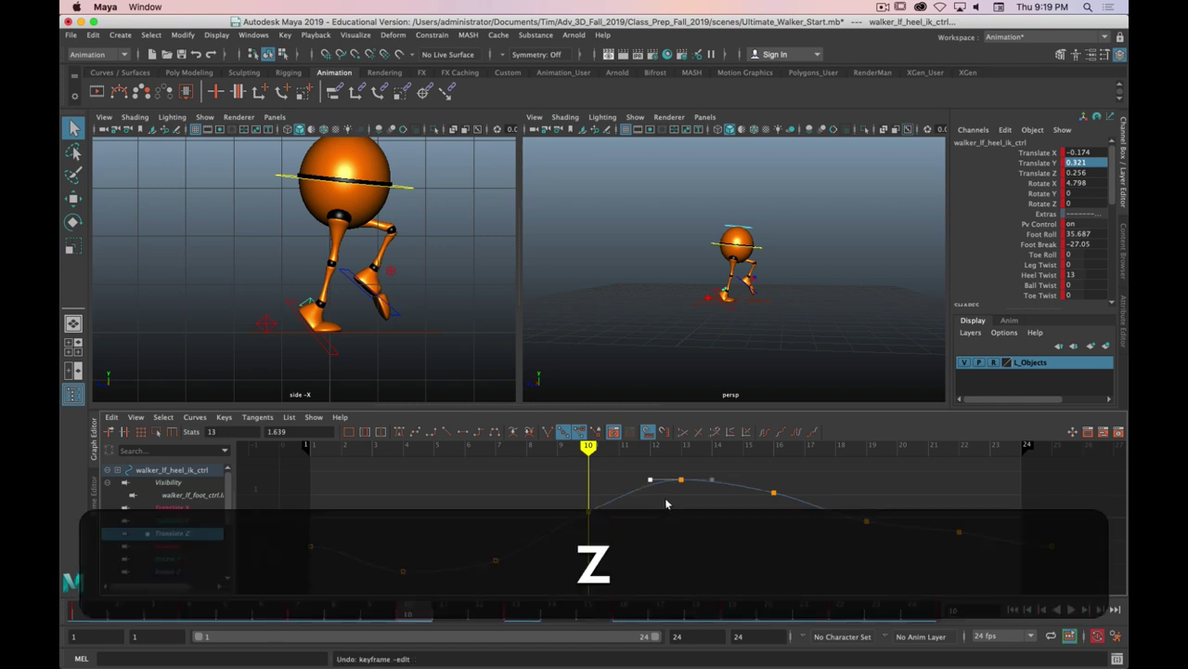
click(549, 433)
drag(626, 497, 628, 497)
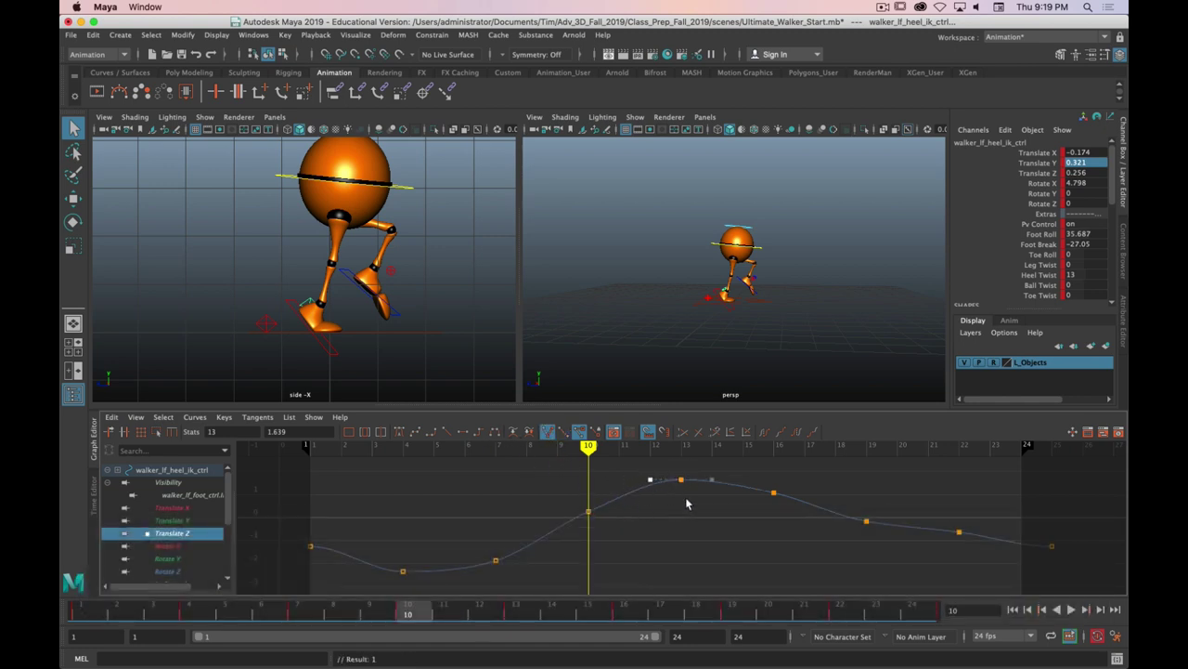
middle_drag(679, 498, 627, 500)
- Steepen the Translate Z tangent at the frame 10 key and shorten the frame 13 key's incoming handle to about frame 11
mouse_move(593, 502)
mouse_down()
mouse_move(574, 531)
mouse_move(613, 506)
mouse_up()
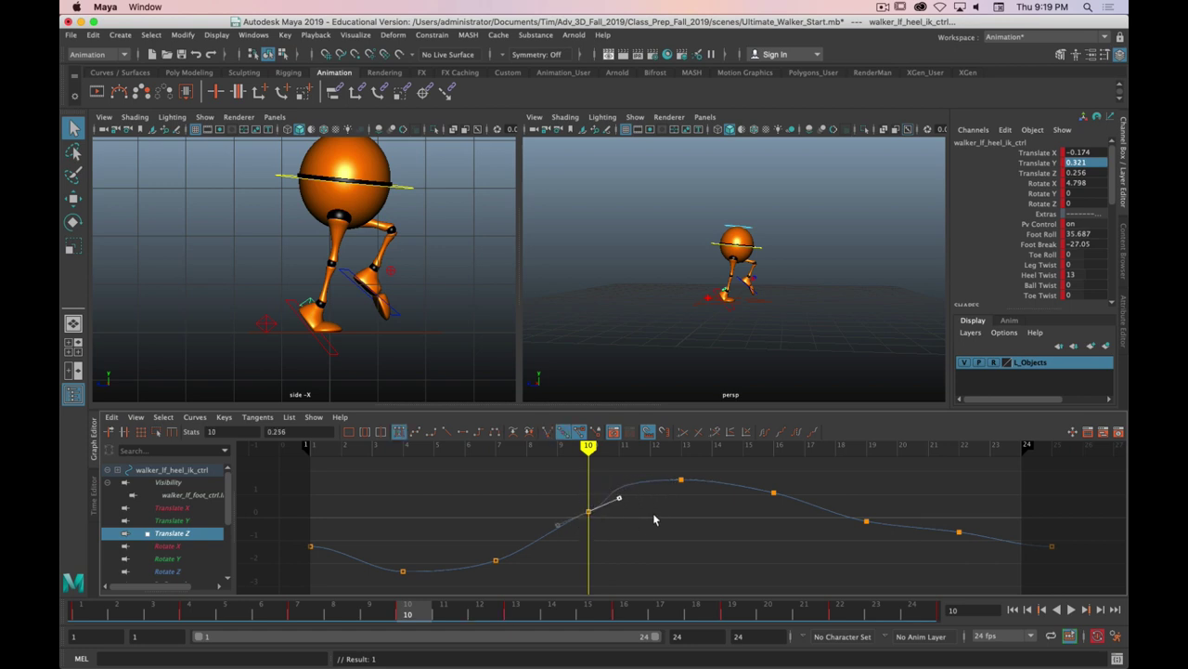
middle_drag(656, 518, 647, 506)
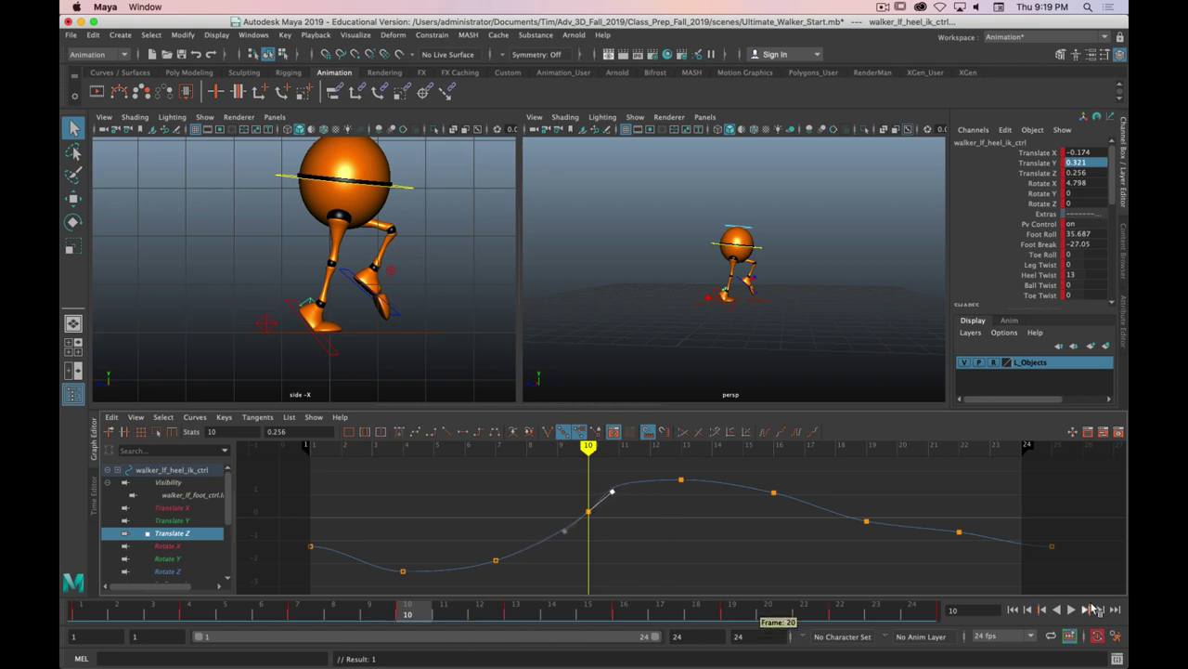
drag(400, 610, 516, 614)
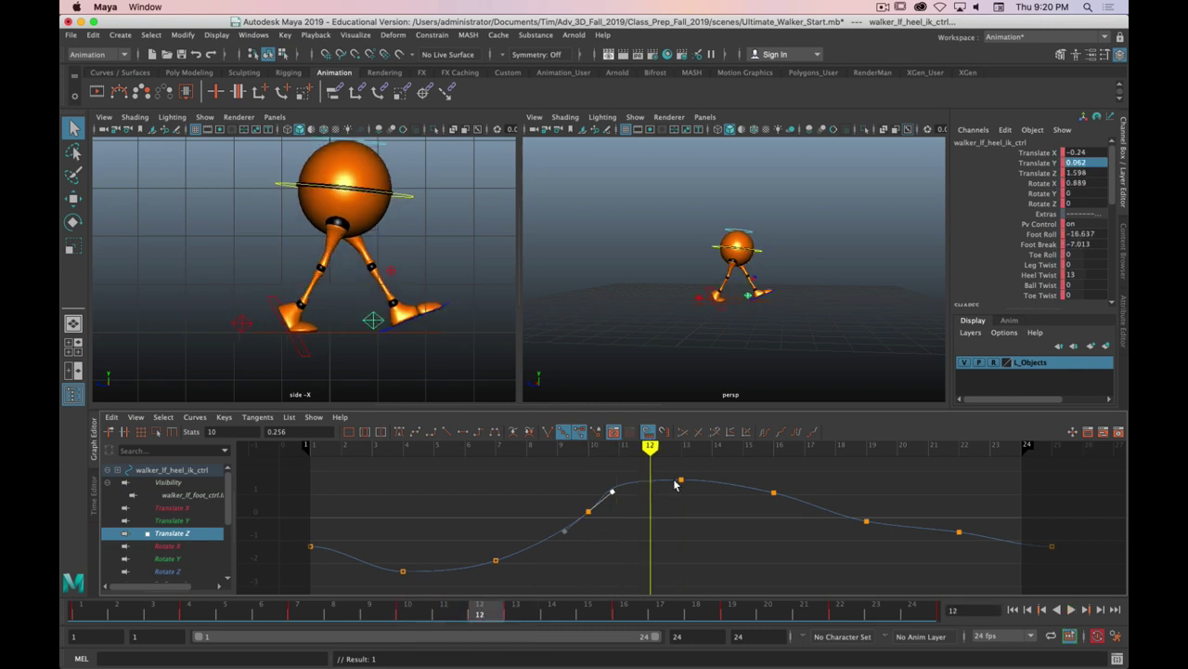
click(680, 479)
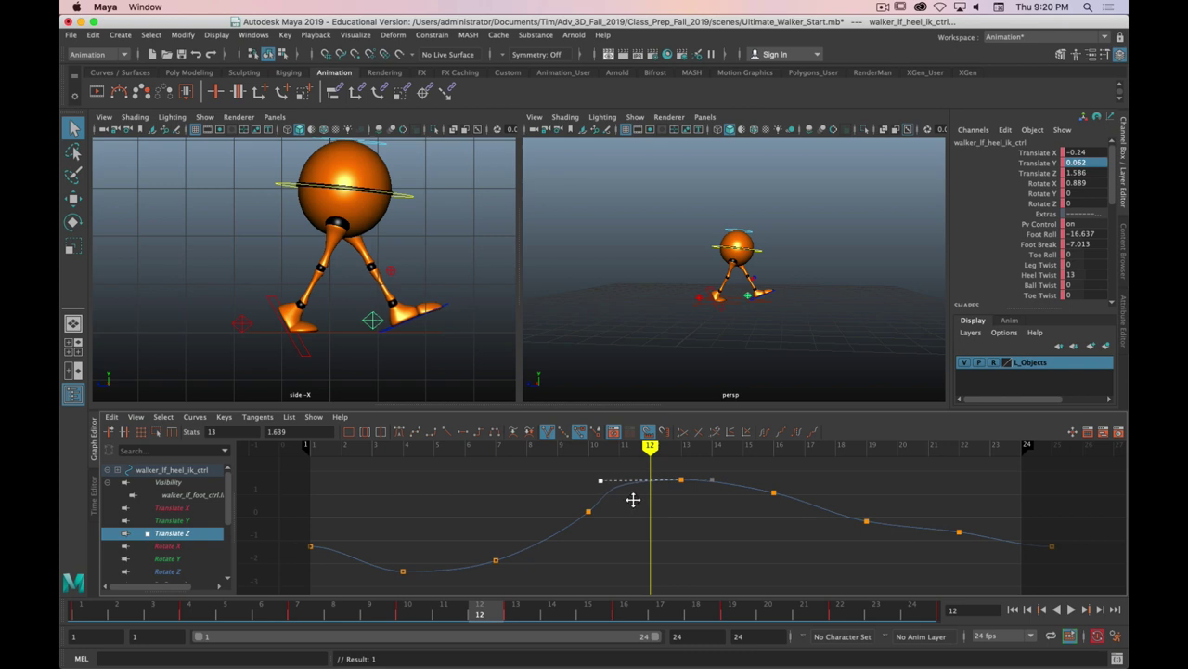
middle_drag(632, 499, 662, 500)
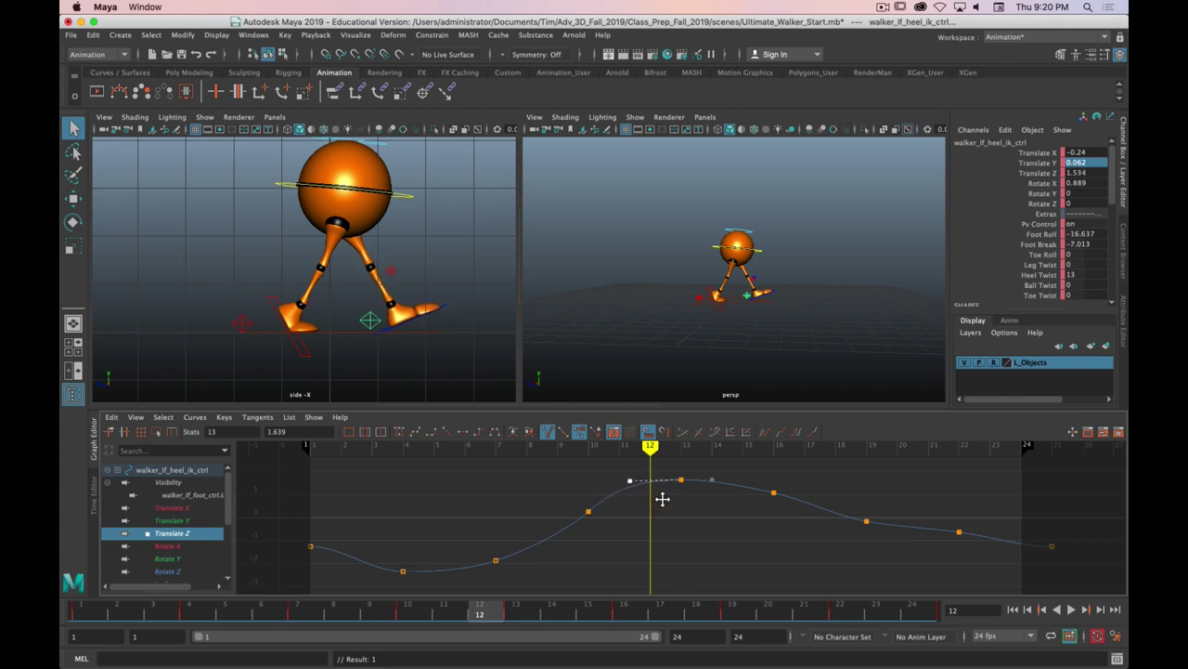
- Review the left foot's forward swing by playing the cycle from frame 10, then stop and scrub to frame 13
drag(486, 615, 412, 616)
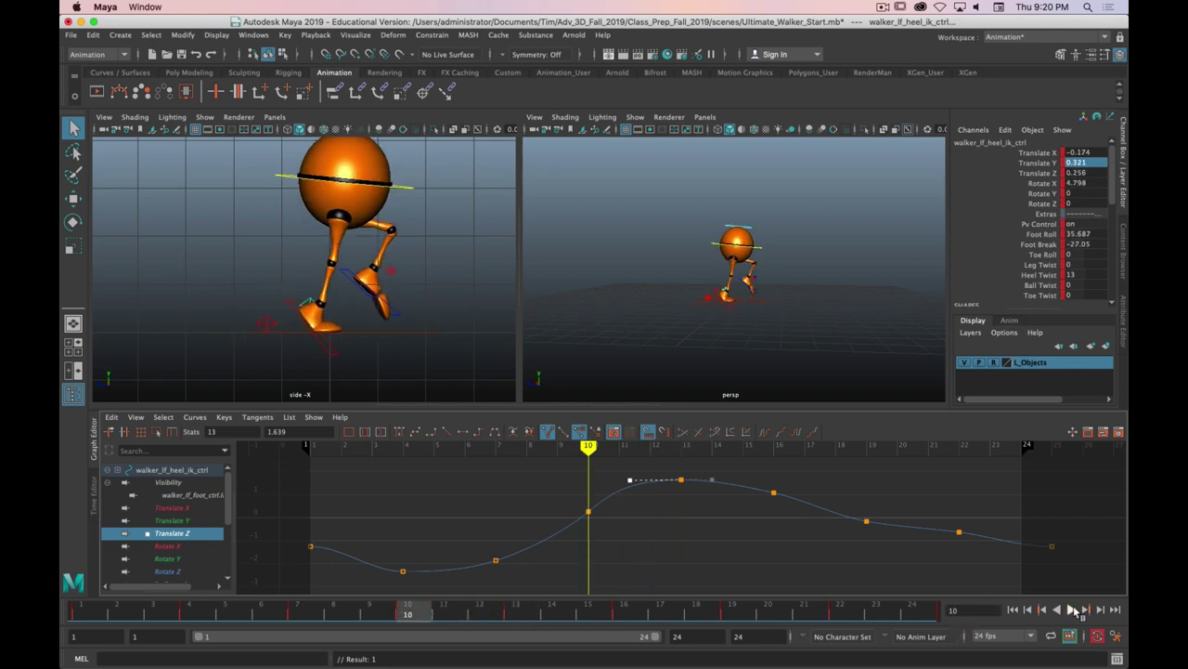
key(alt+v)
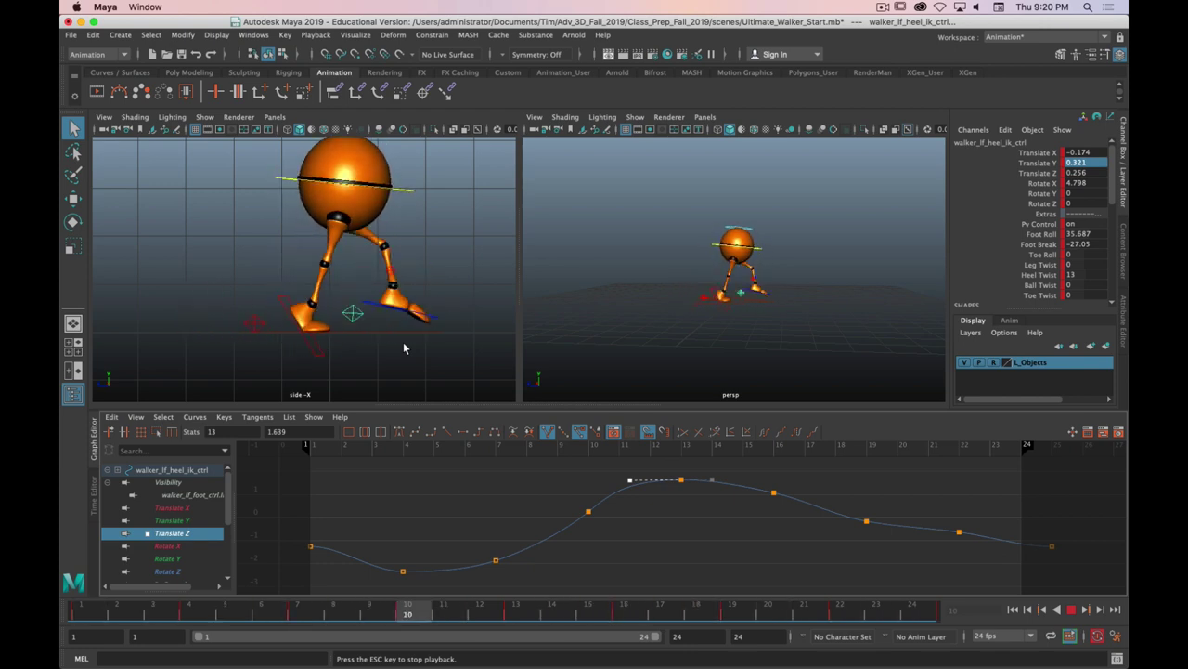
click(1071, 609)
drag(432, 613, 510, 613)
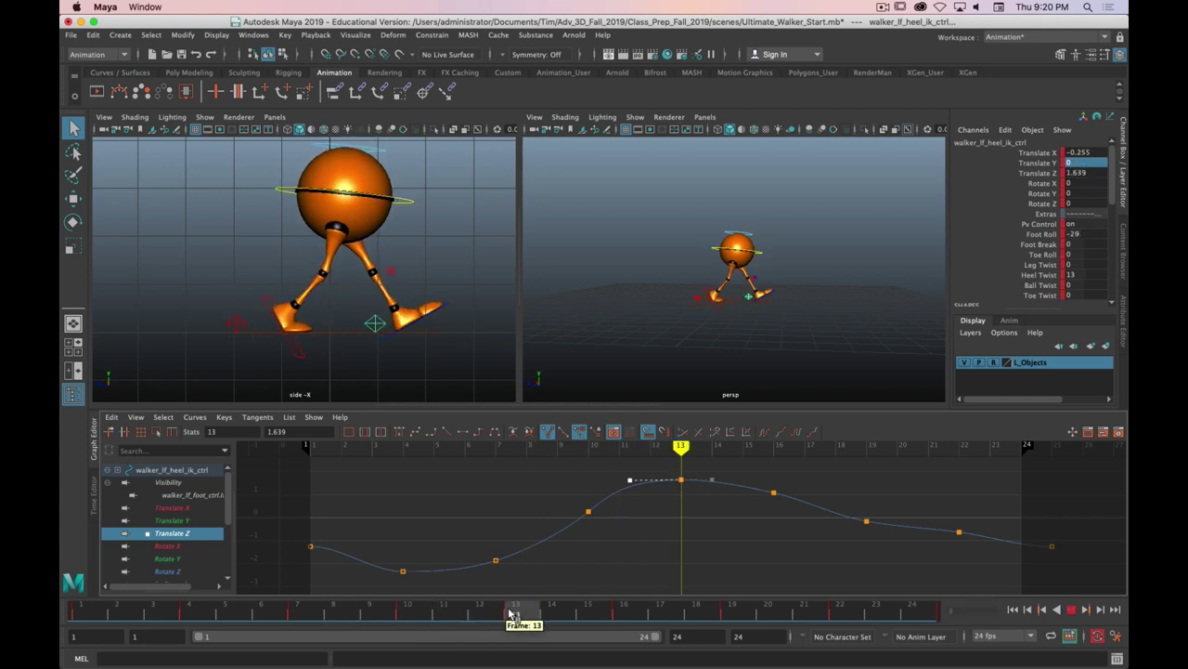
- Isolate the left heel's Translate Y curve, break the frame 13 key's tangents, and raise its incoming handle for a sharper landing
click(172, 520)
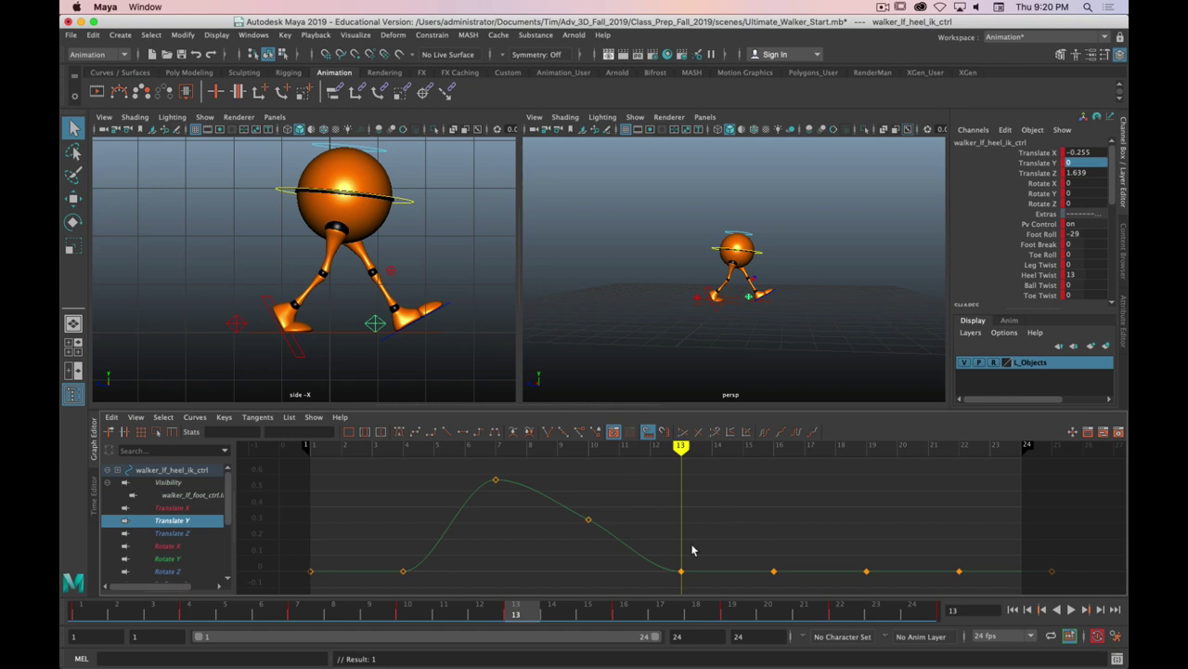
drag(692, 550, 661, 587)
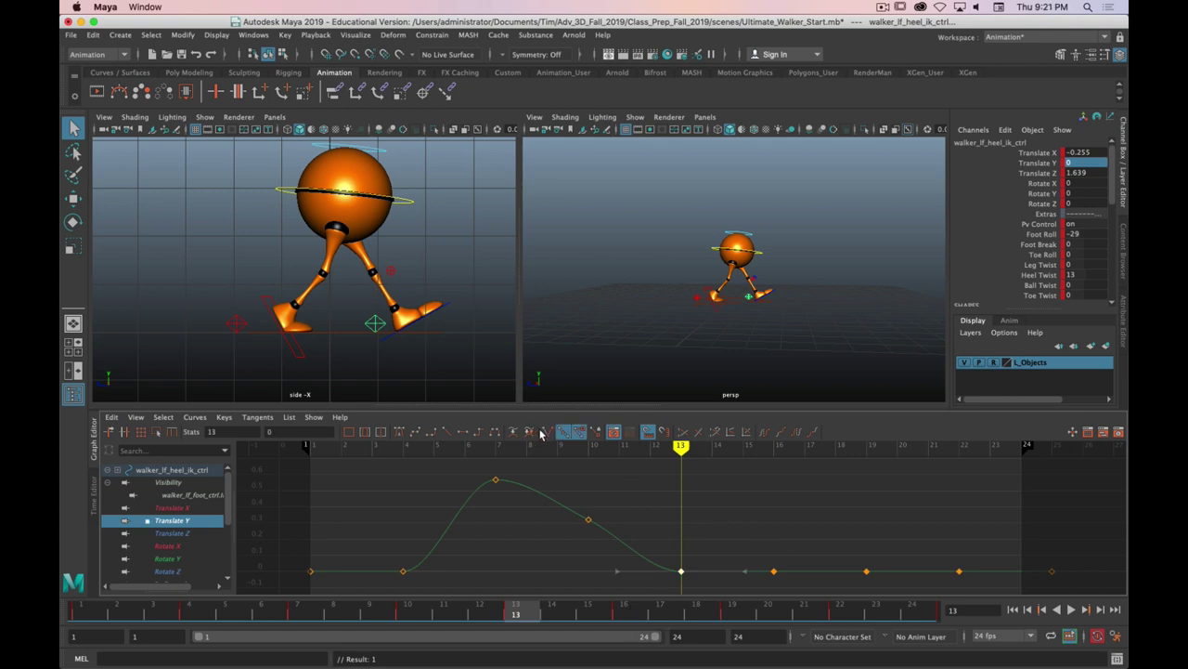
click(548, 430)
drag(627, 564, 589, 596)
middle_drag(612, 580, 637, 545)
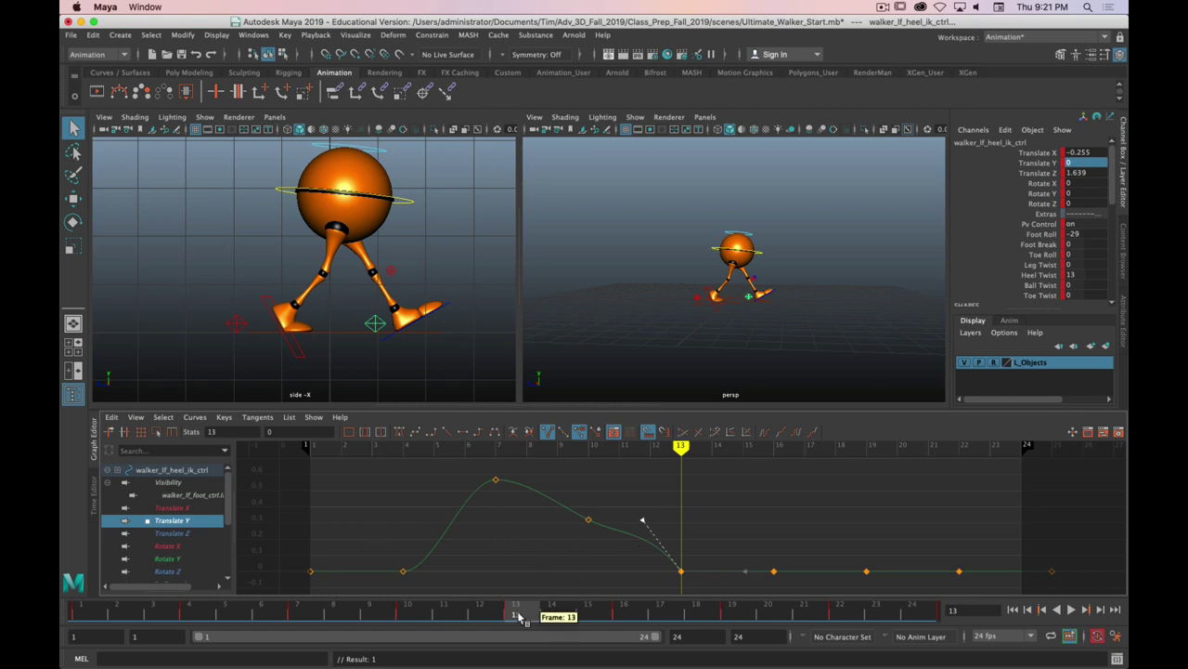
- Play the cycle to review the foot landing, then scrub through frames 8 and 9 to frame 10
click(1070, 609)
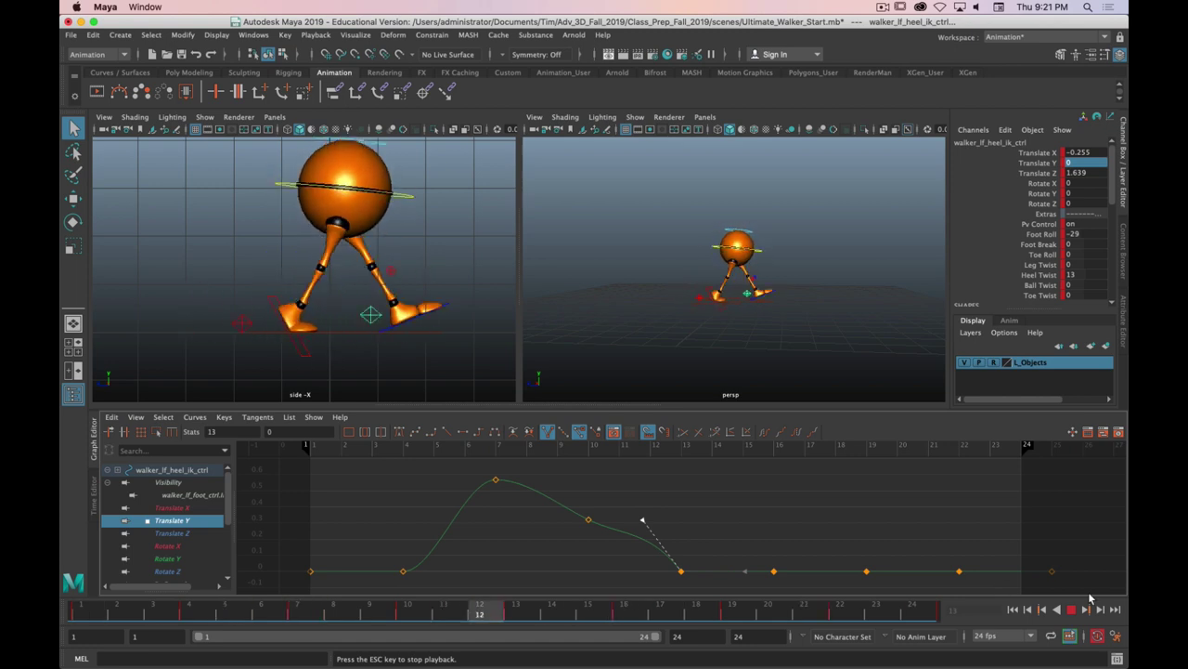
key(Escape)
key(alt+v)
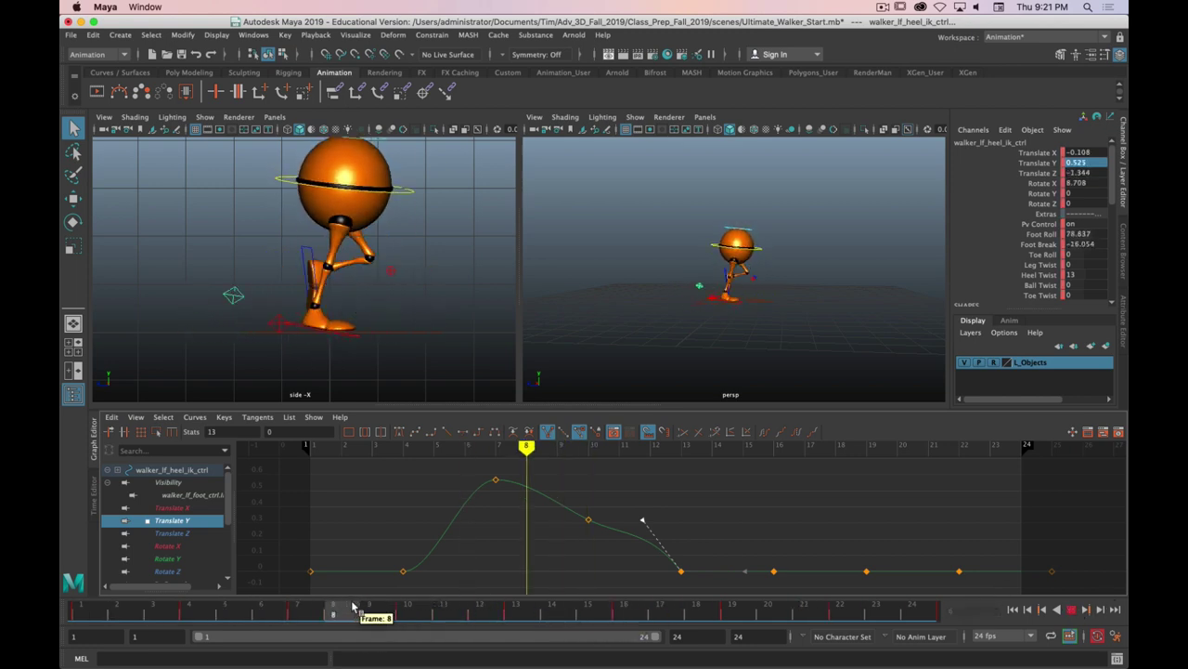
drag(493, 587, 397, 587)
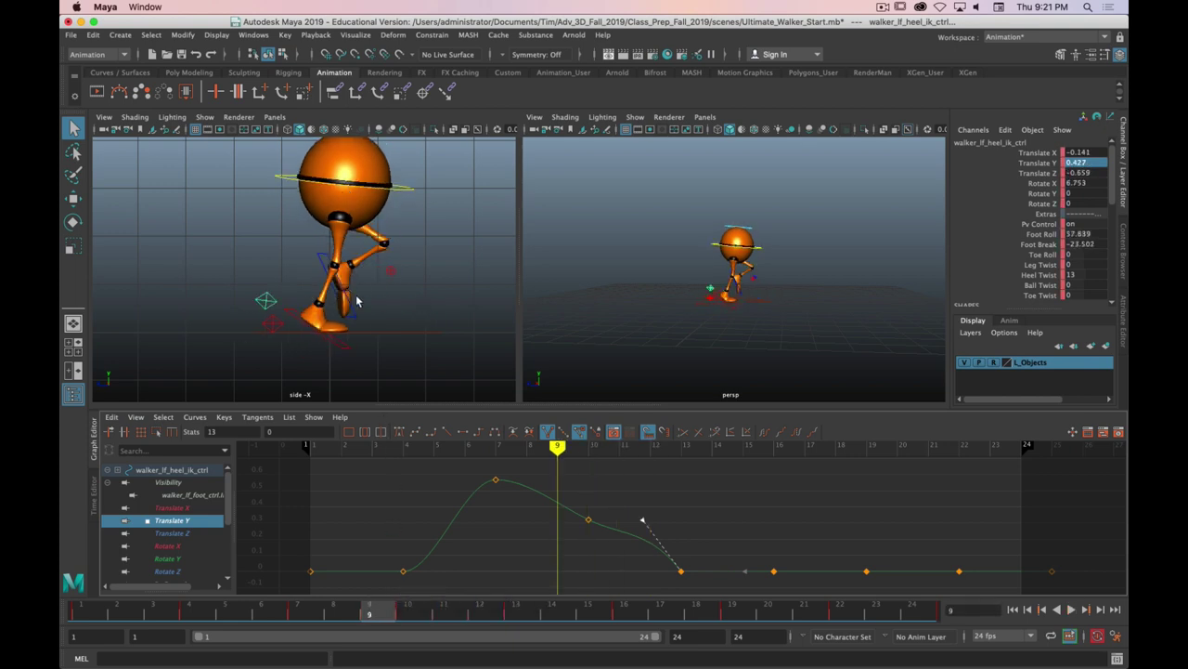
mouse_move(390, 607)
mouse_down()
mouse_move(528, 618)
mouse_move(411, 616)
mouse_up()
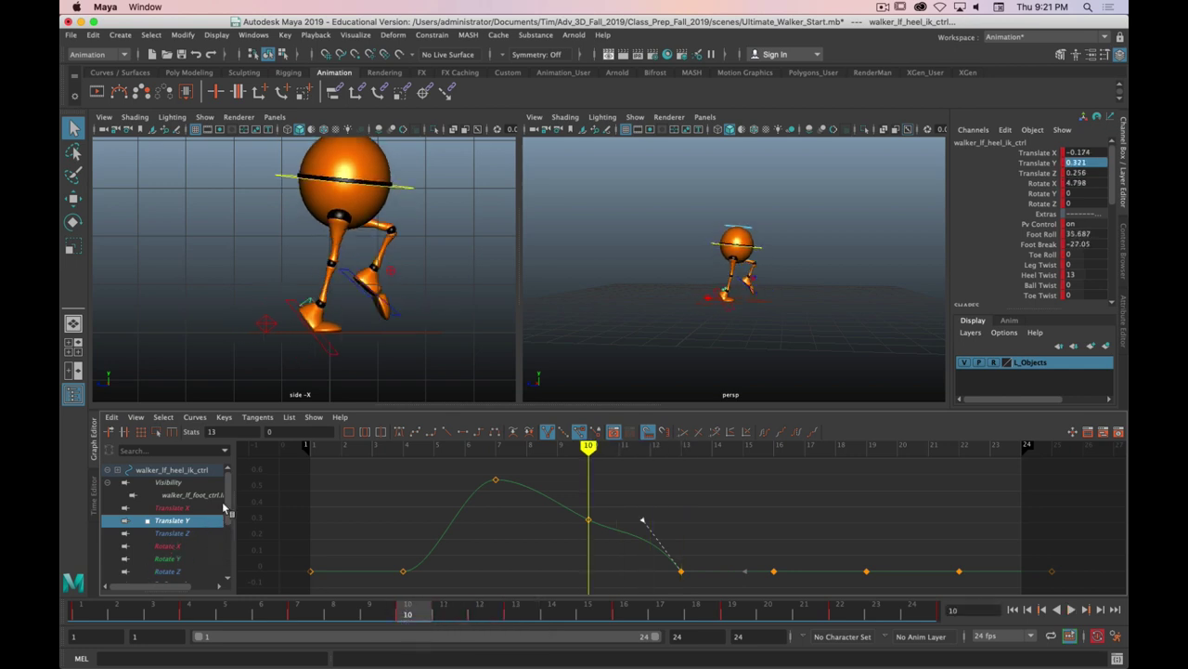
- Enlarge the Graph Editor, isolate the Foot Roll curve, apply weighted tangents, and lengthen the frame 13 key's flat handles toward frame 10
scroll(231, 506, down, 2)
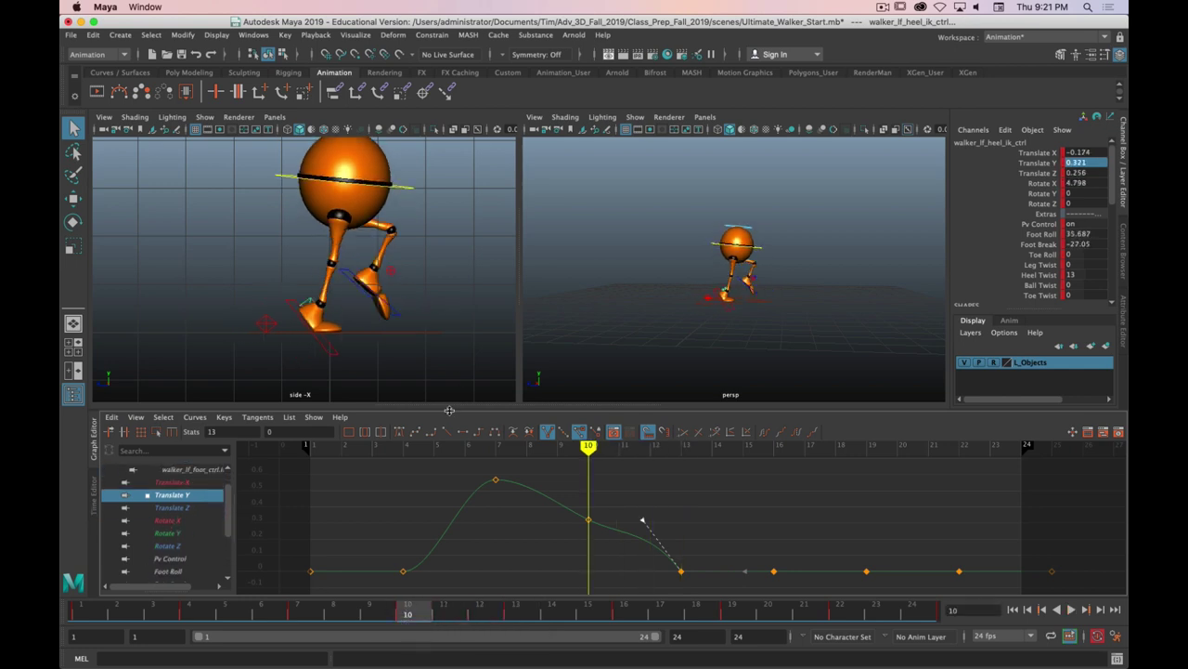
drag(448, 409, 451, 356)
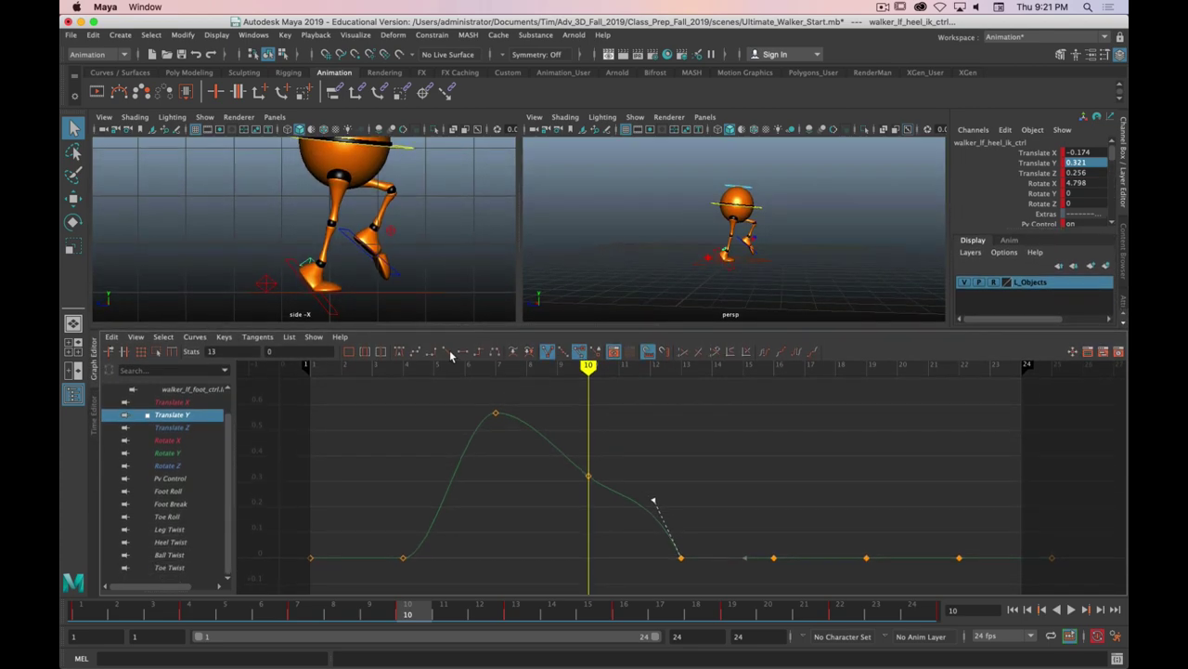
click(167, 490)
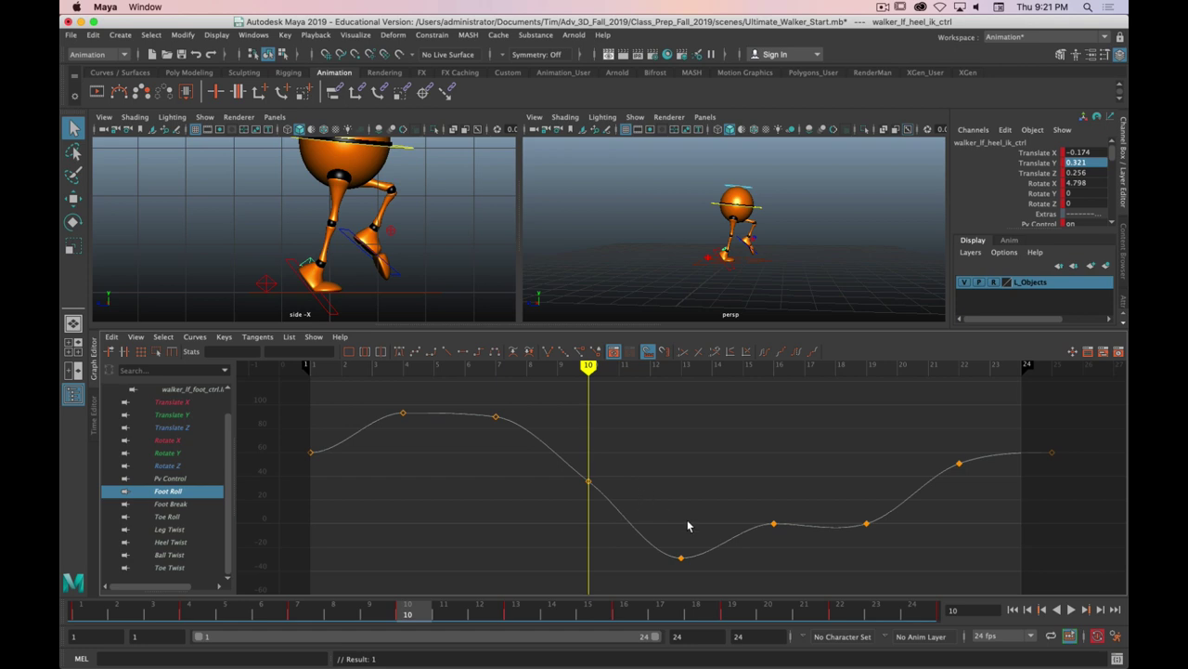
mouse_move(412, 612)
mouse_down()
mouse_move(485, 613)
mouse_move(411, 612)
mouse_up()
click(680, 558)
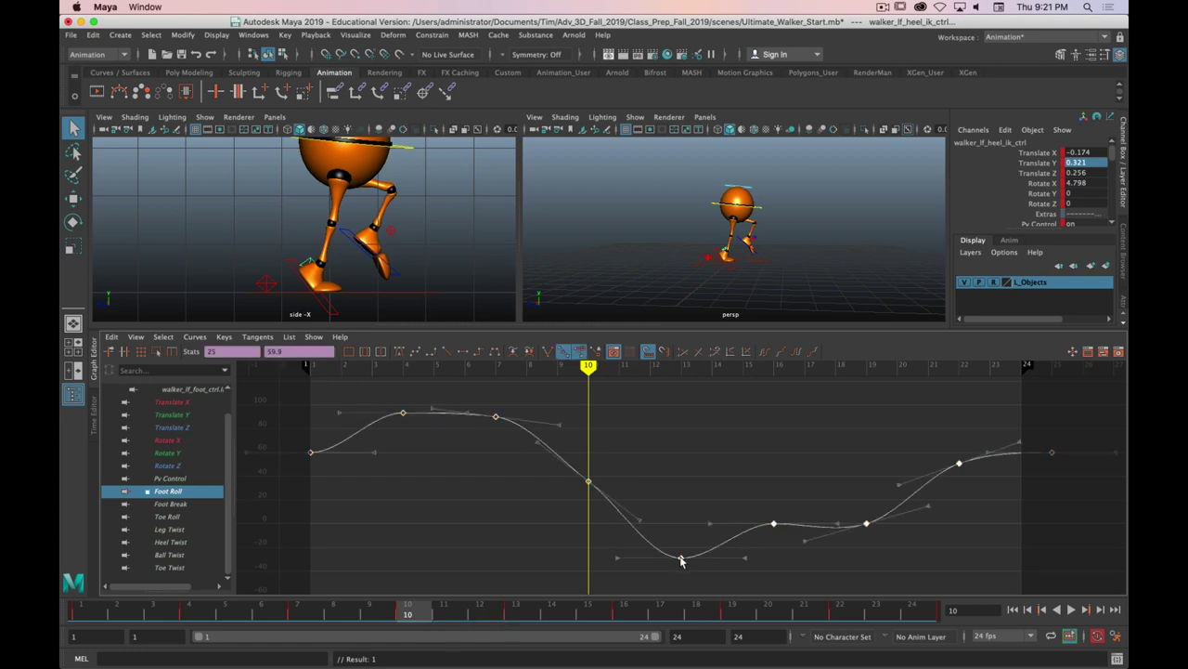
click(684, 557)
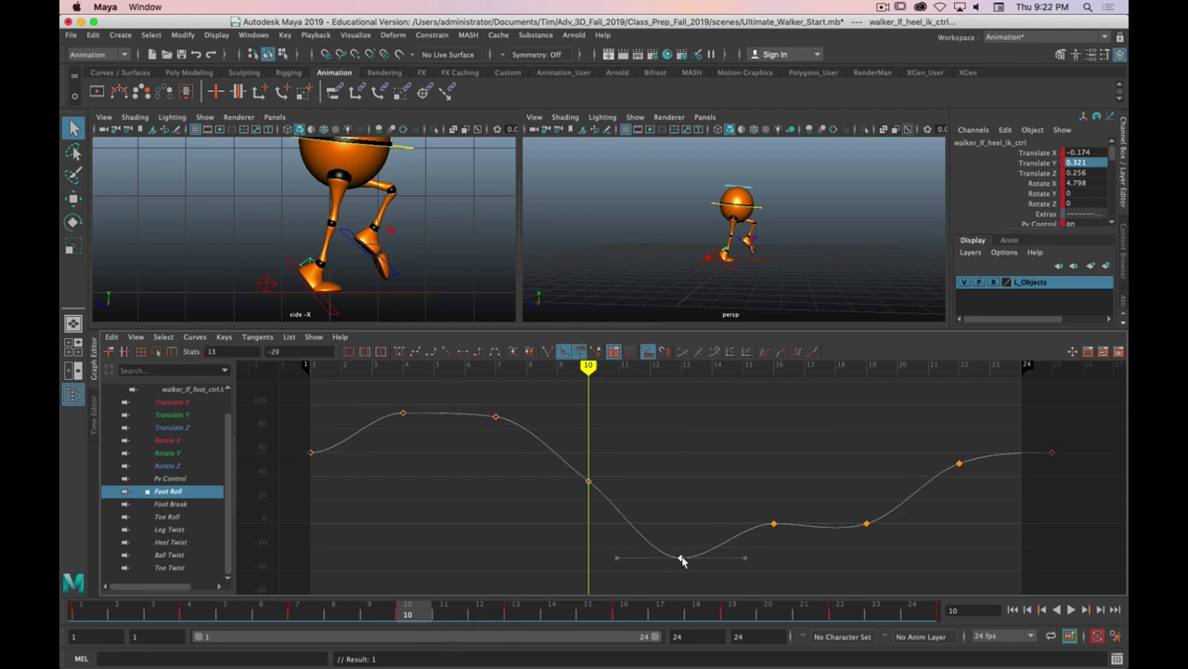
right_drag(681, 558, 701, 520)
drag(660, 563, 625, 566)
- Scrub around frame 10 to check the foot roll, then steepen the Foot Roll tangent at the frame 10 key
mouse_move(408, 613)
mouse_down()
mouse_move(488, 615)
mouse_move(420, 611)
mouse_up()
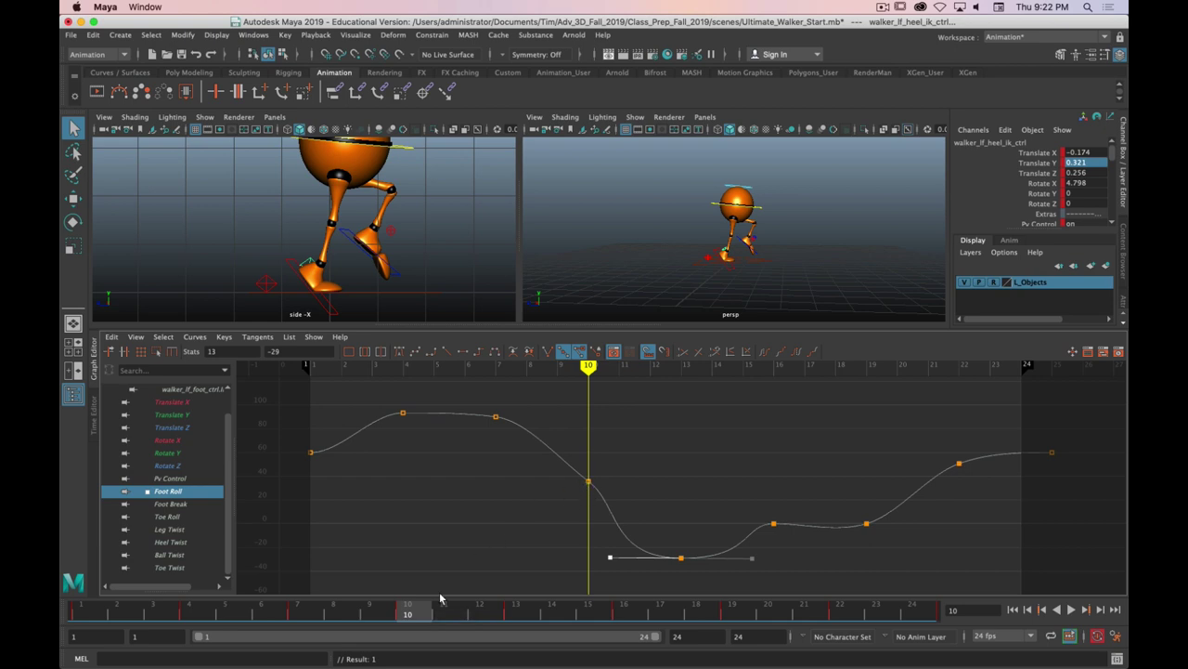
click(443, 613)
drag(459, 614, 409, 613)
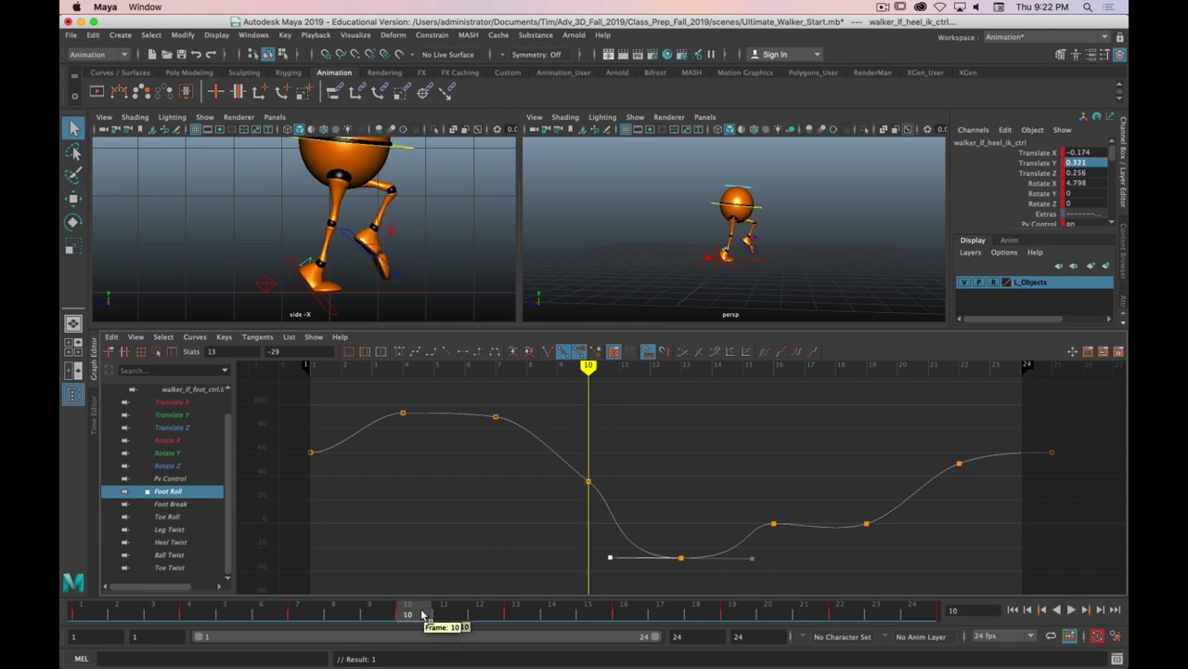
click(589, 481)
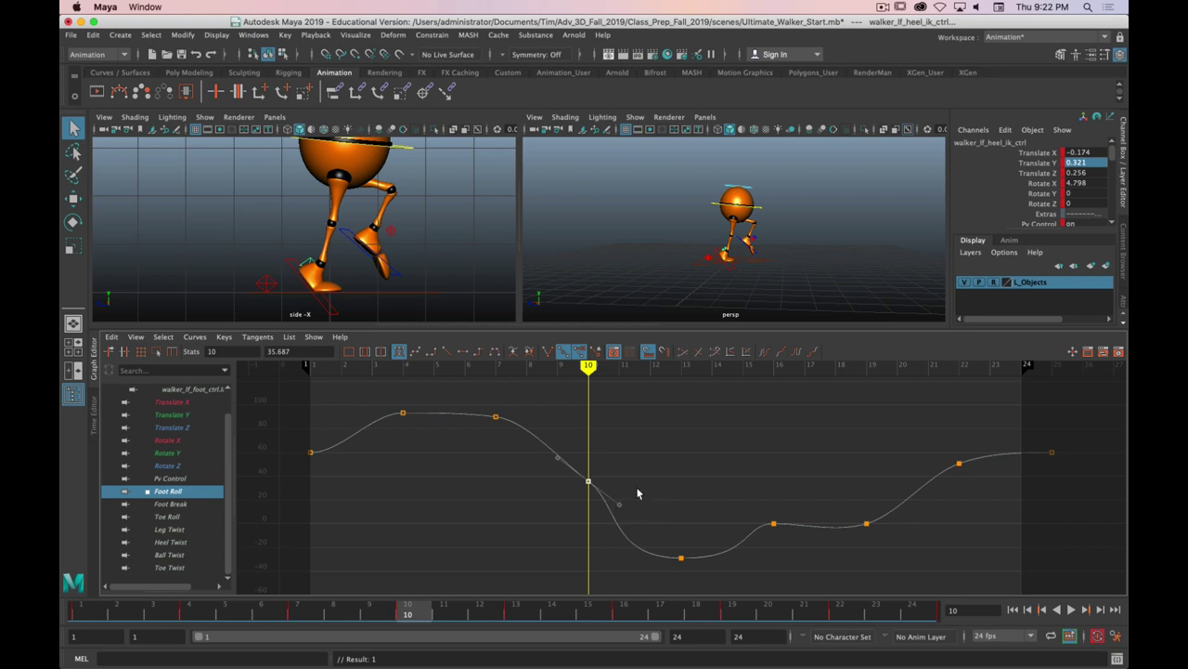
middle_drag(675, 510, 669, 511)
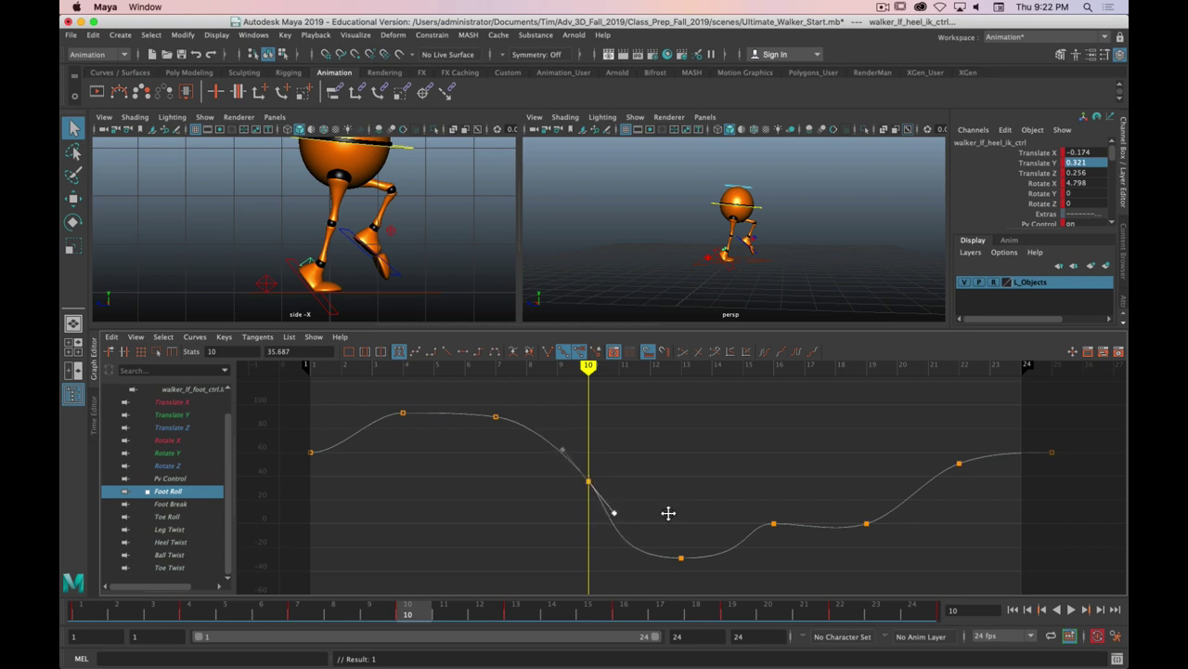
- Enlarge the viewports again, reframe the walker in the side view, and play the cycle from frame 1 before stopping
drag(406, 613, 369, 614)
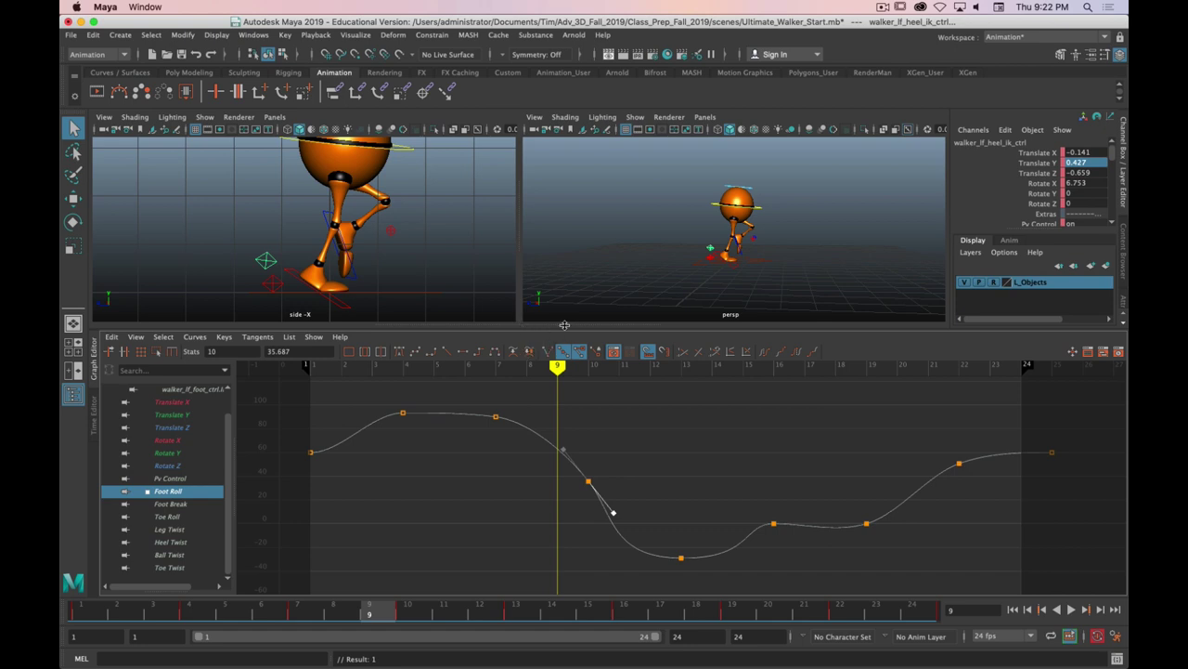
drag(564, 325, 565, 396)
key(alt)
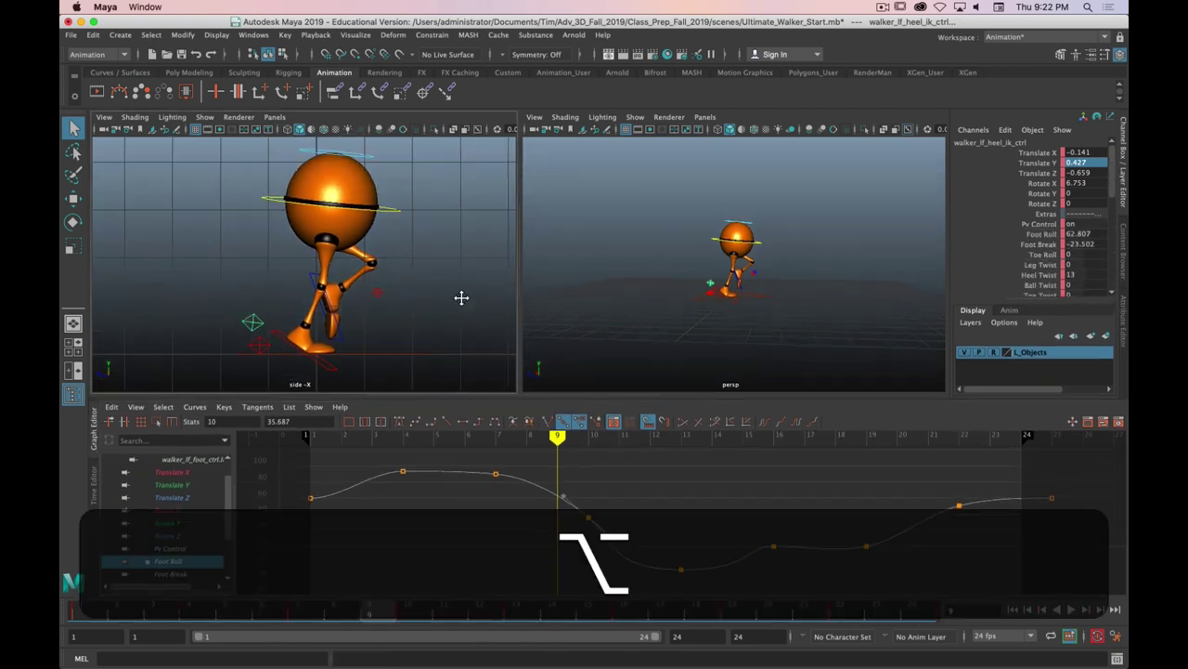
click(1013, 610)
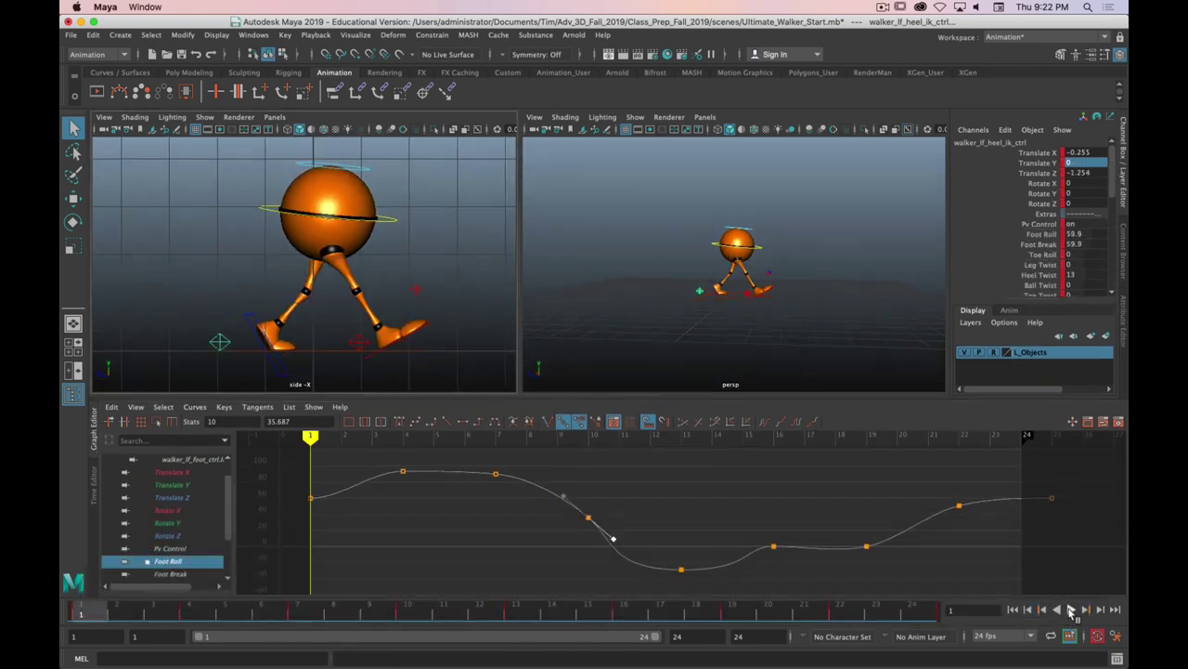
click(1070, 610)
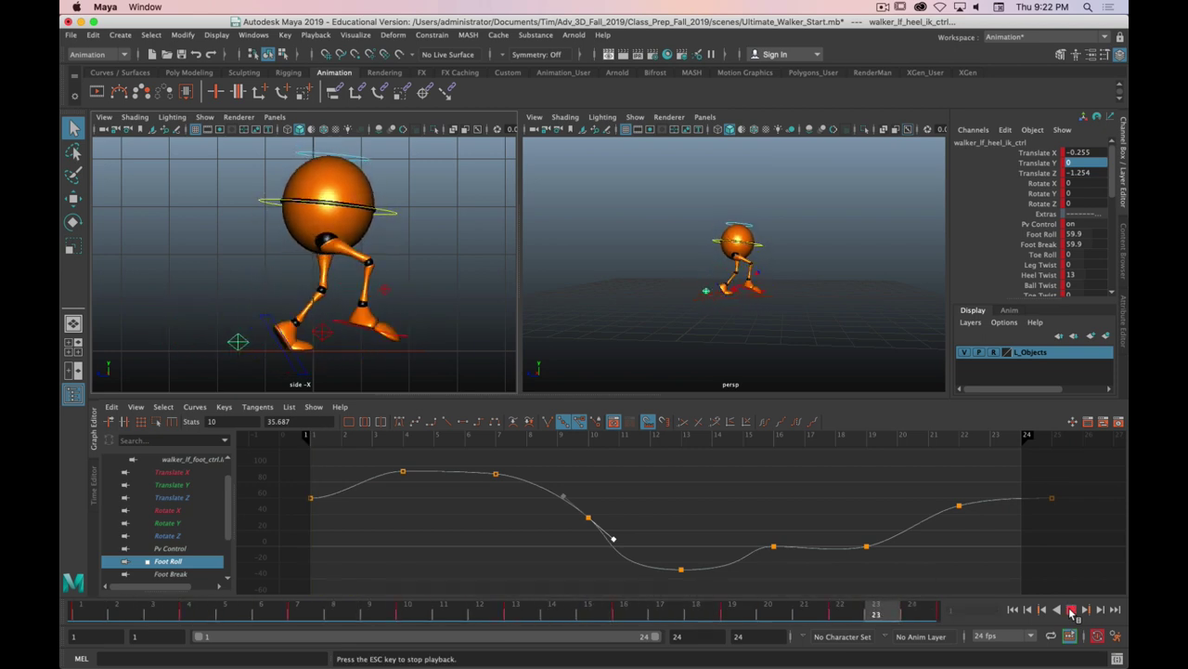
click(1070, 610)
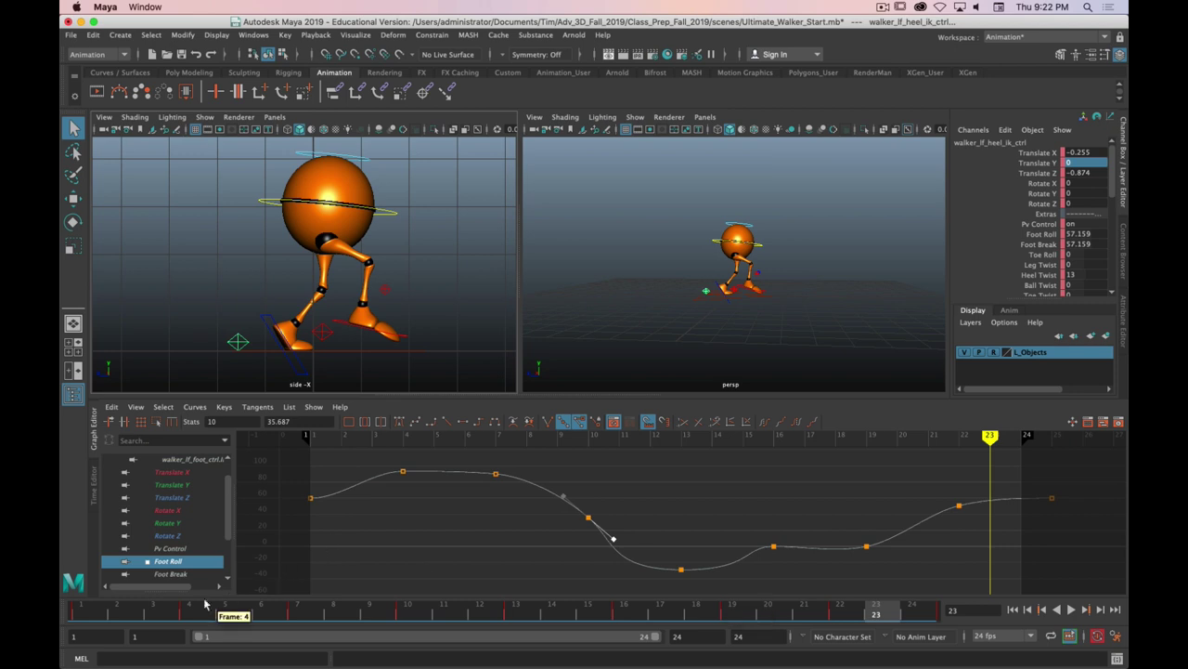
- Flatten the Foot Roll tangents at the frame 19 key and scrub the cycle to check the planted foot
drag(205, 605, 697, 613)
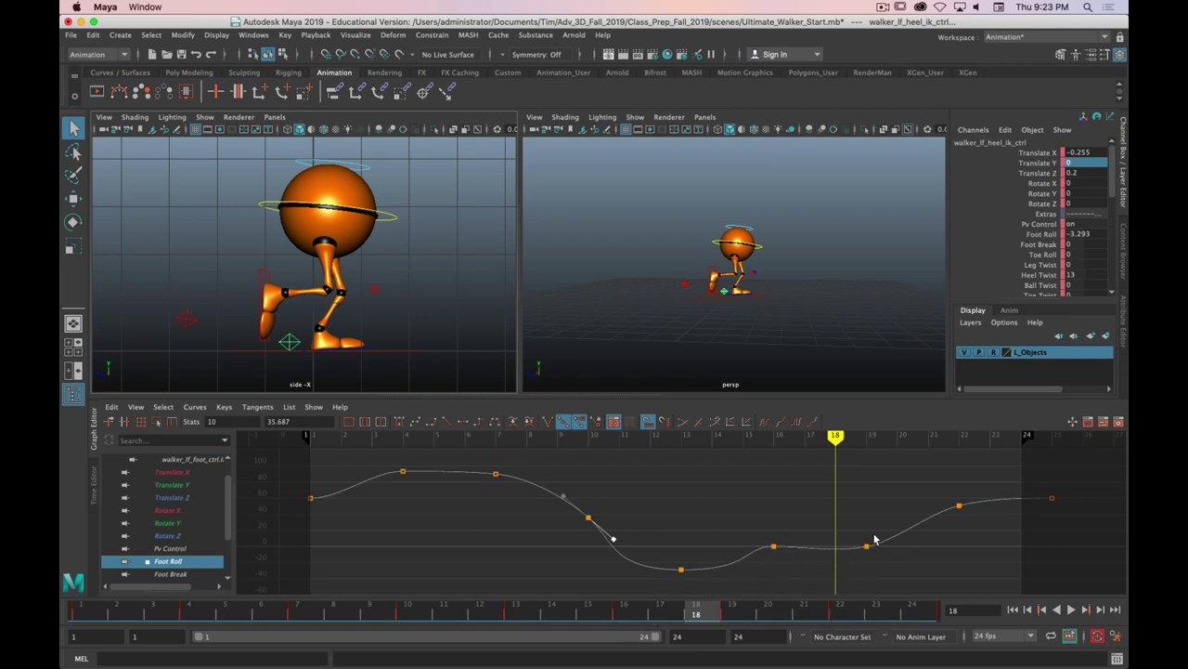
drag(874, 538, 821, 566)
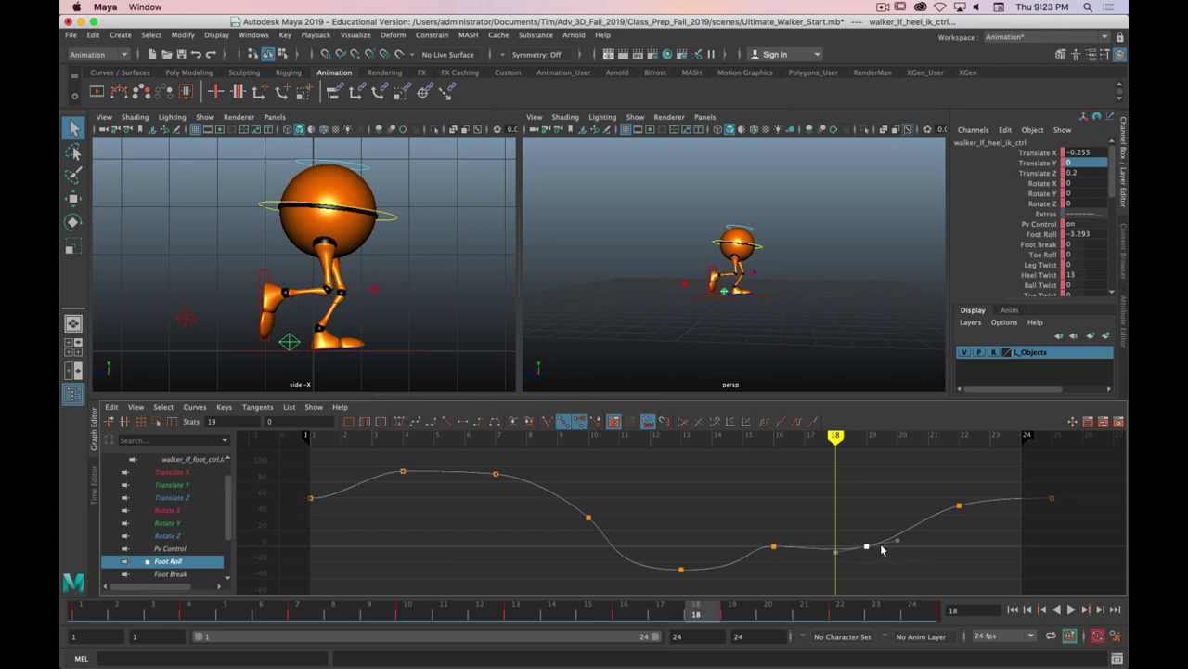
click(463, 423)
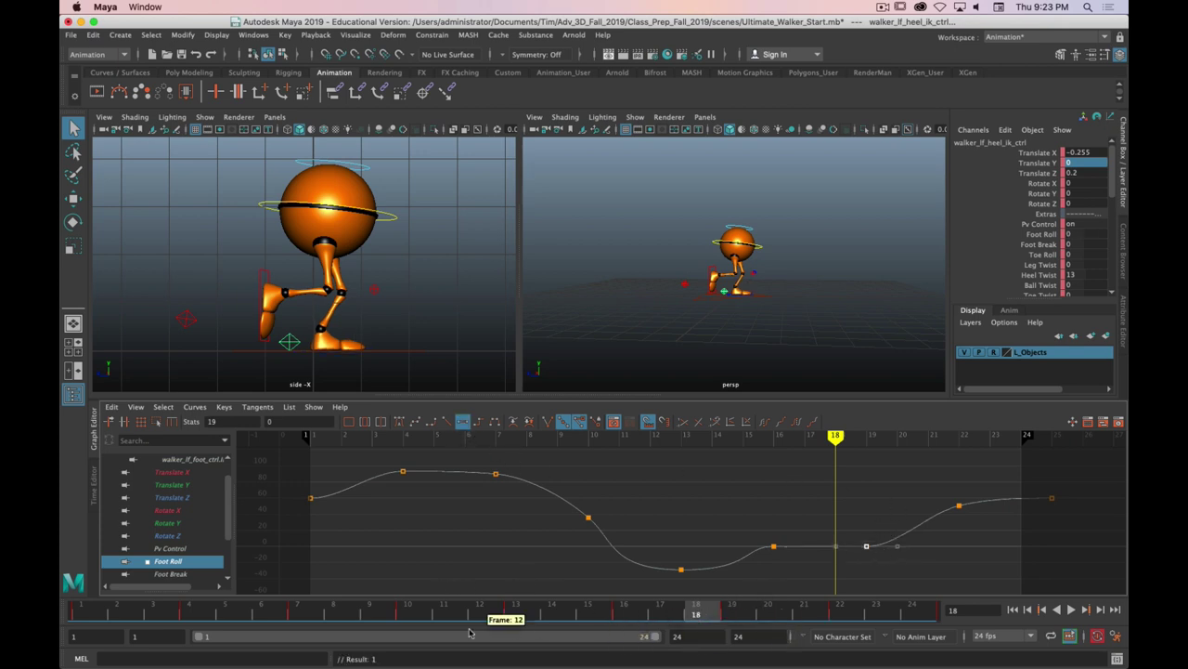
drag(456, 628, 190, 613)
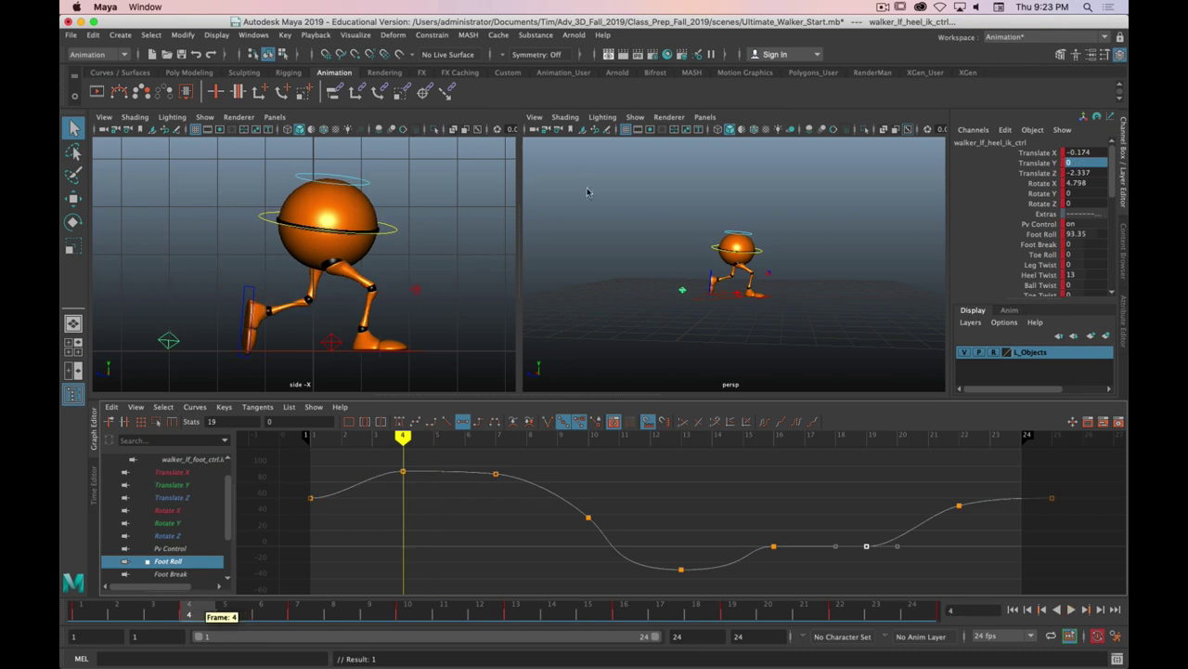
- Hide NURBS curves in the perspective view, then maximize that view and frame the walker
click(635, 117)
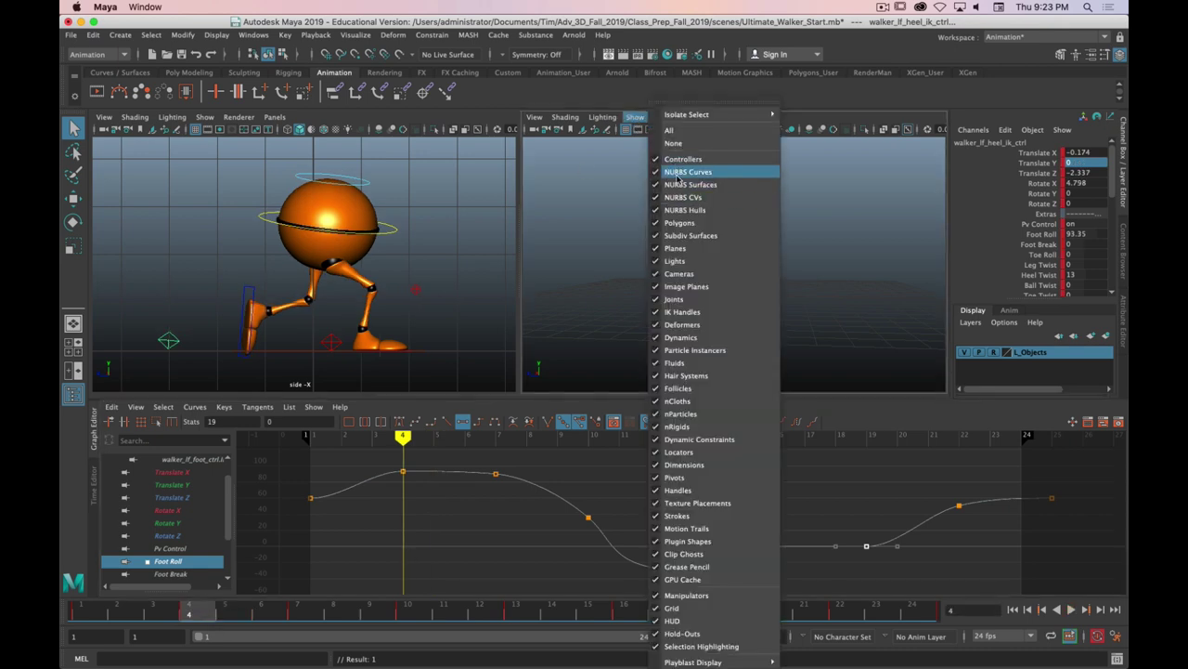
click(681, 174)
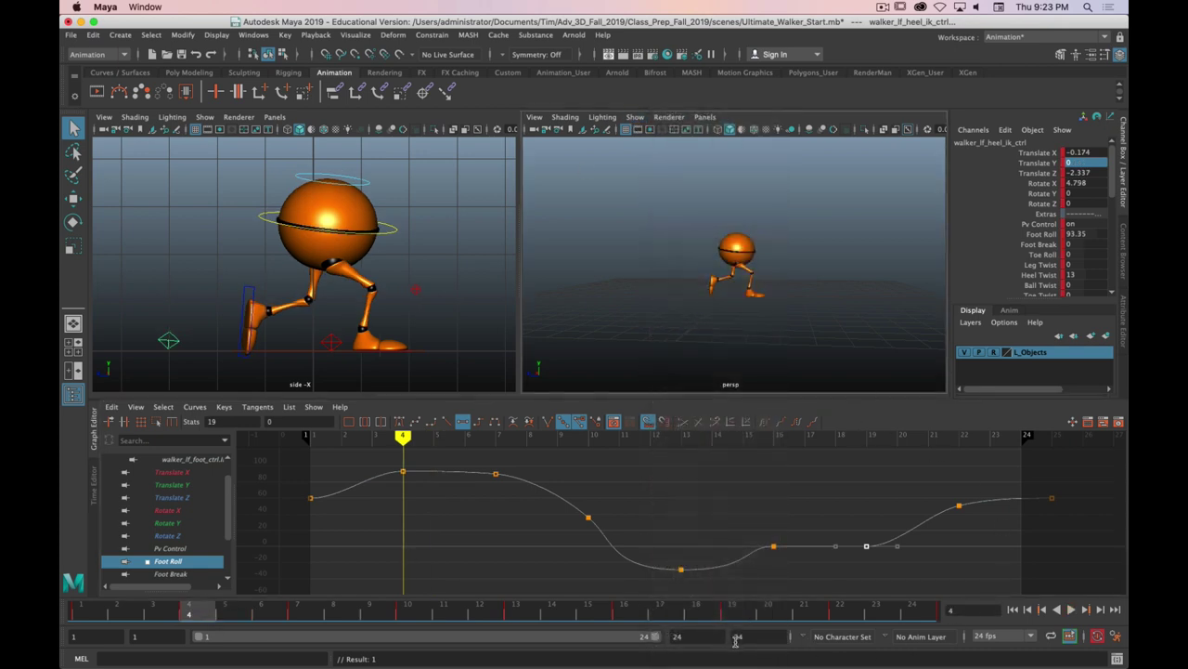
drag(823, 399, 823, 503)
key(space)
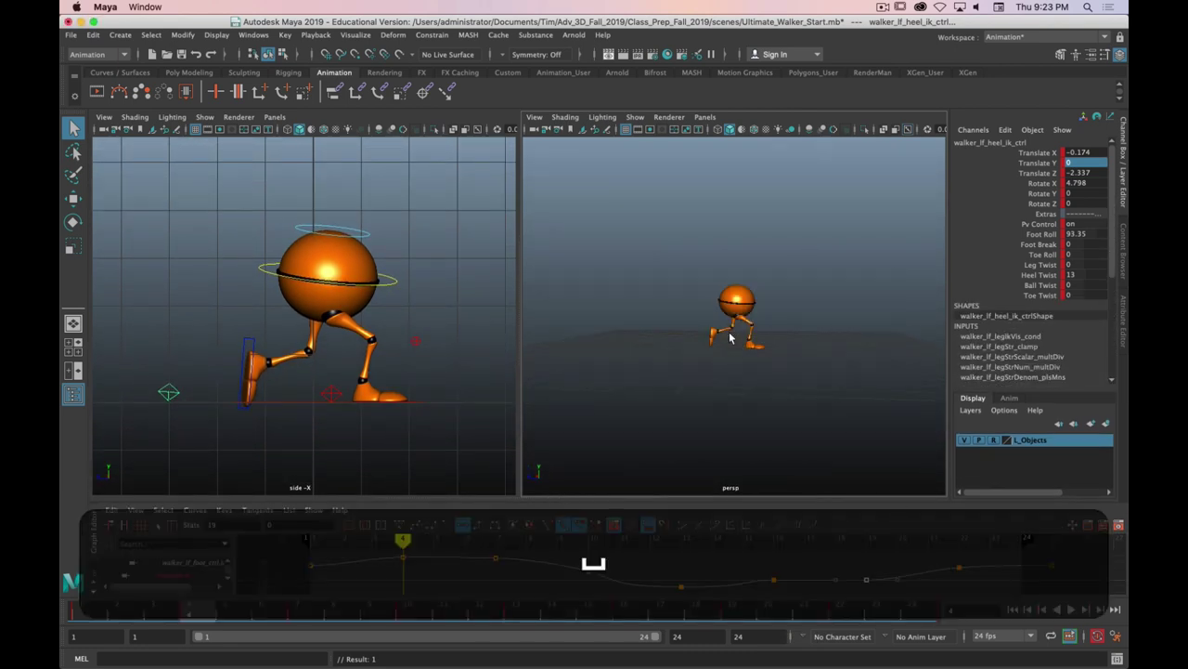
key(a)
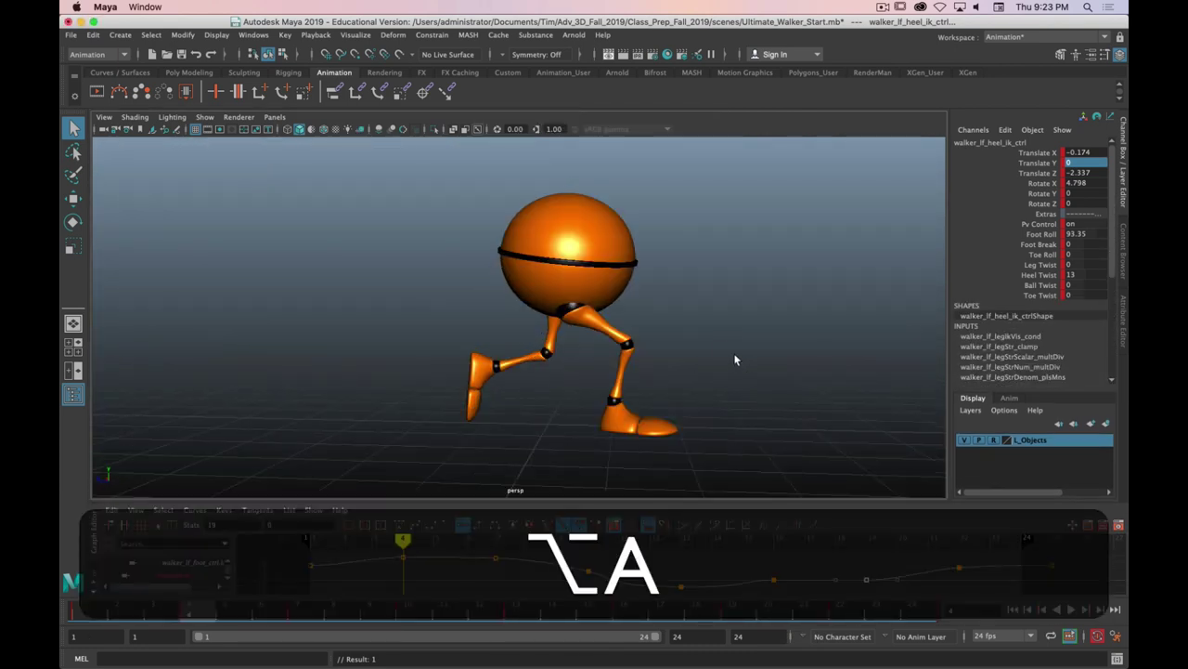
- Play the cycle from an orbited perspective angle and save the scene as Ultimate_Walker_Demo.mb
alt+drag(735, 359, 662, 353)
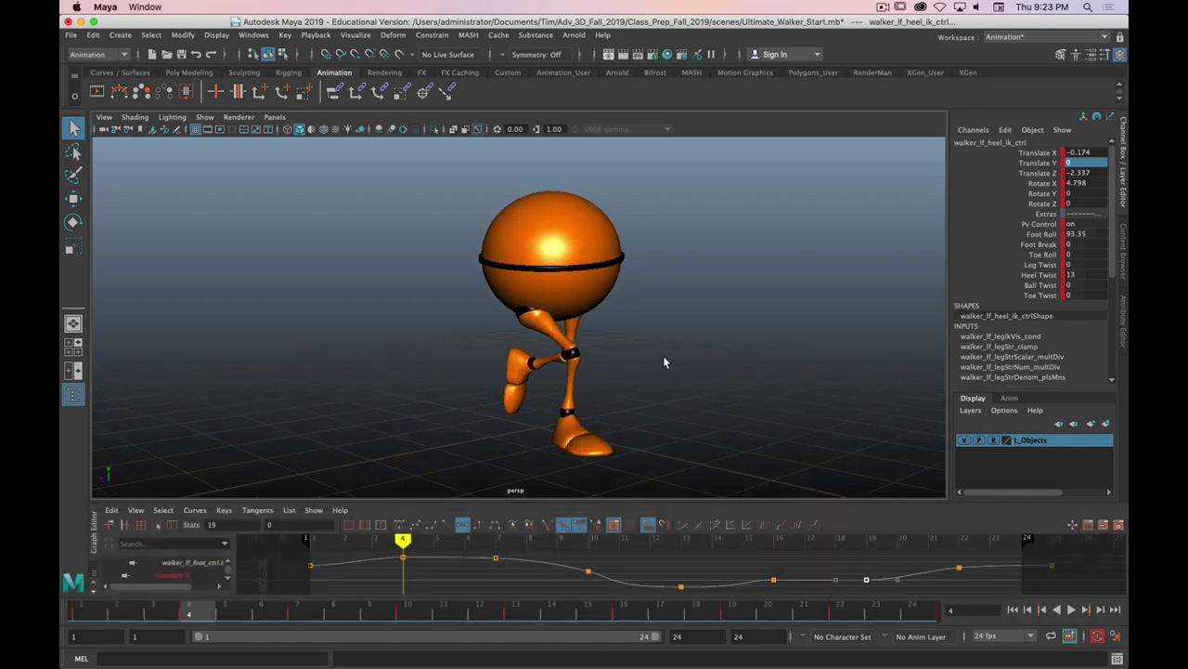
key(alt+v)
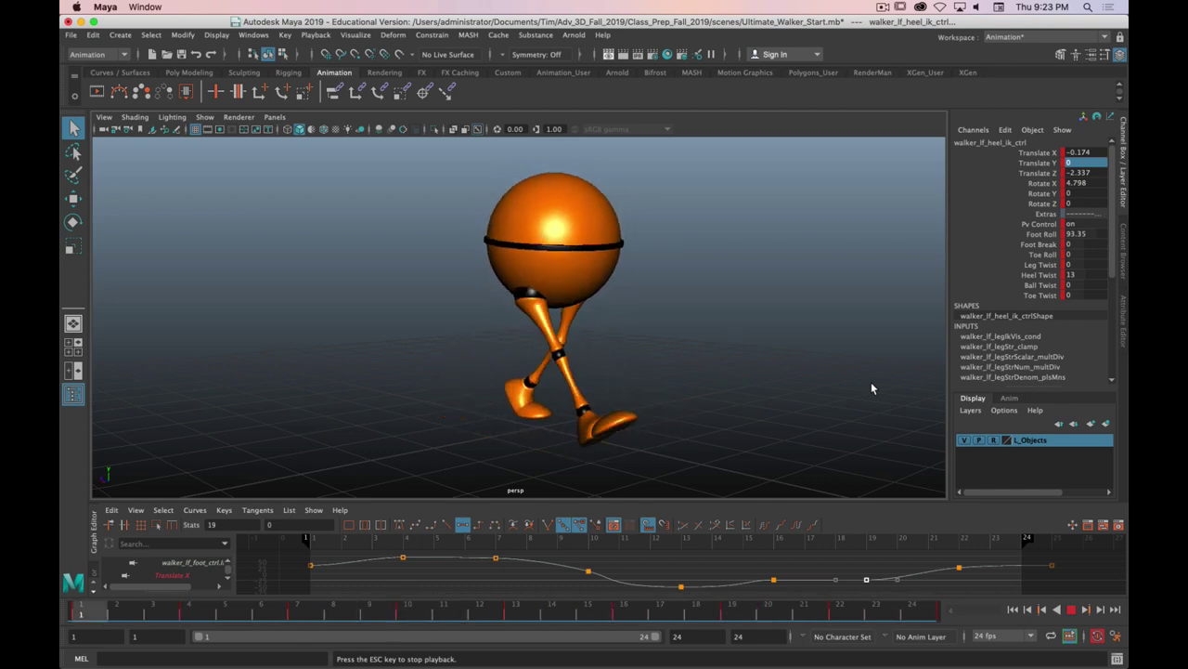
key(super)
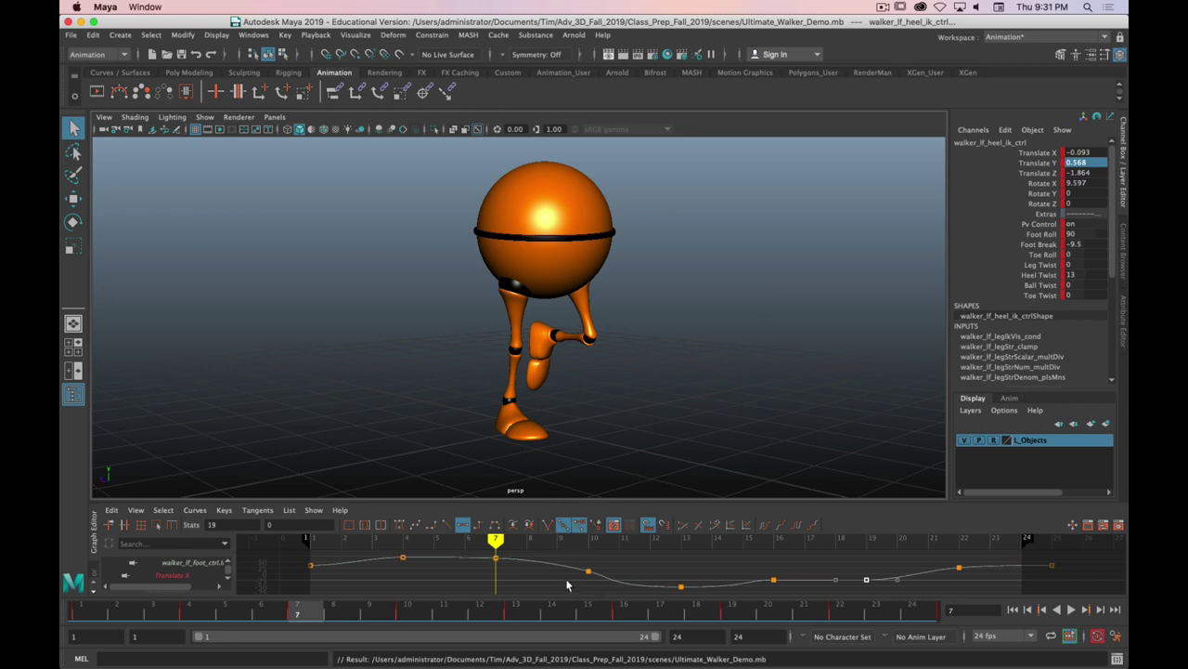
key(alt+v)
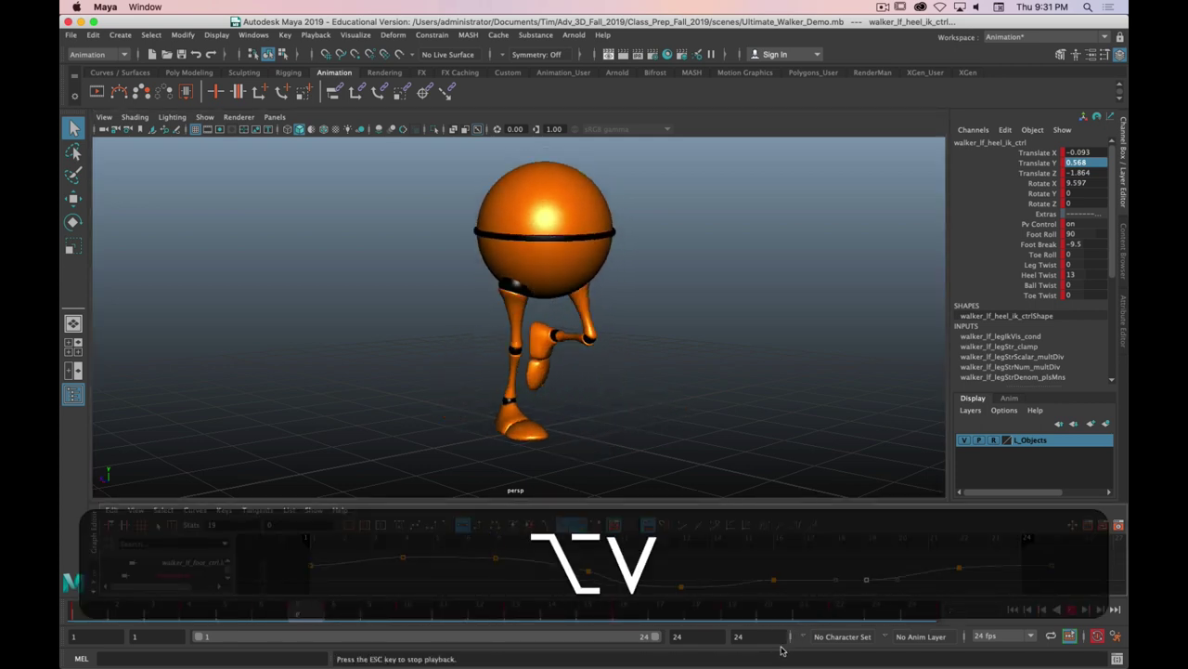
- Set both the animation end and the playback end to frame 25
double_click(758, 639)
text(25)
key(Return)
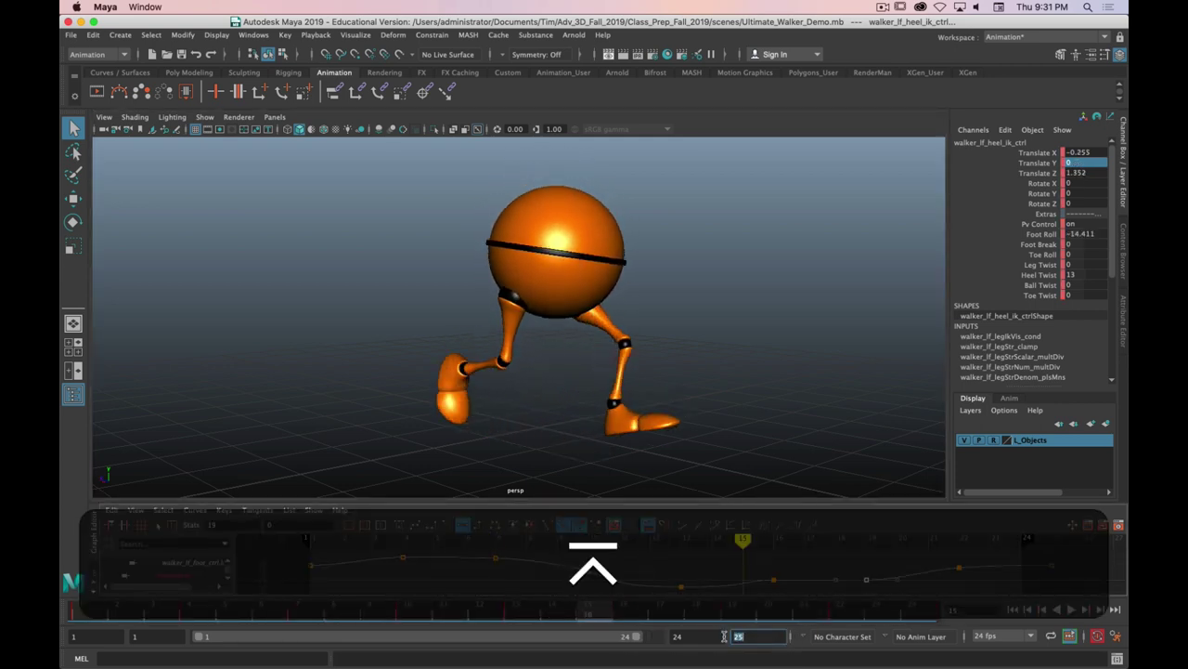
double_click(721, 636)
text(25)
key(Return)
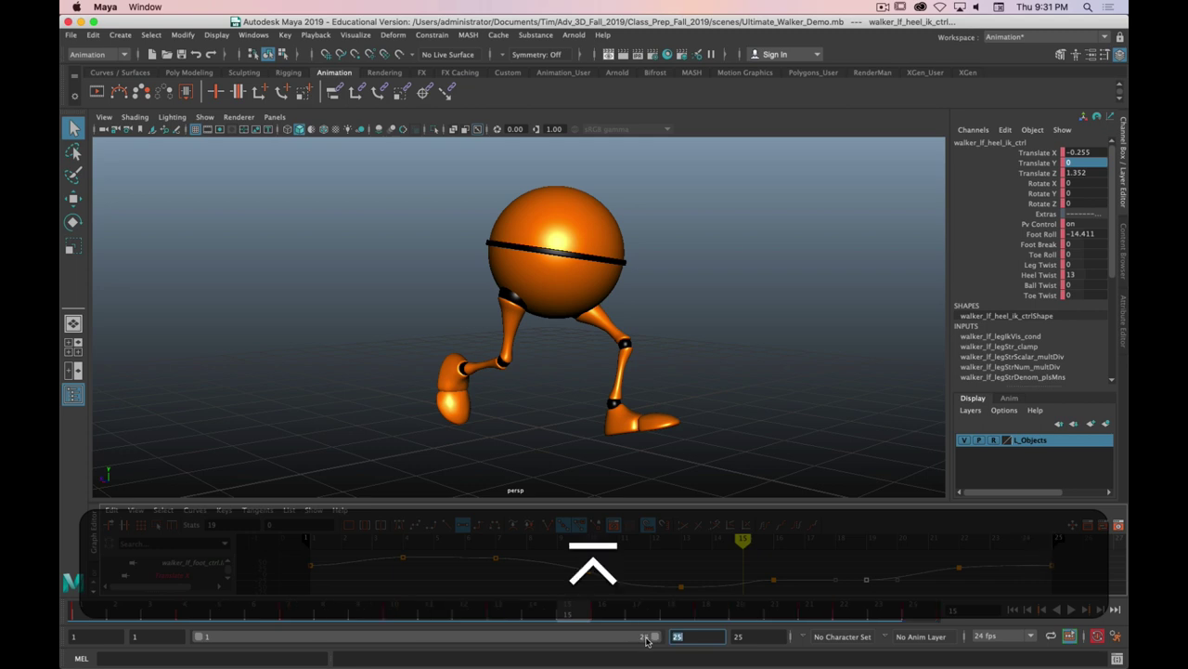
- Compare the poses at frames 1 and 25, then play the 25-frame loop to check for a hitch at the repeat
key(alt)
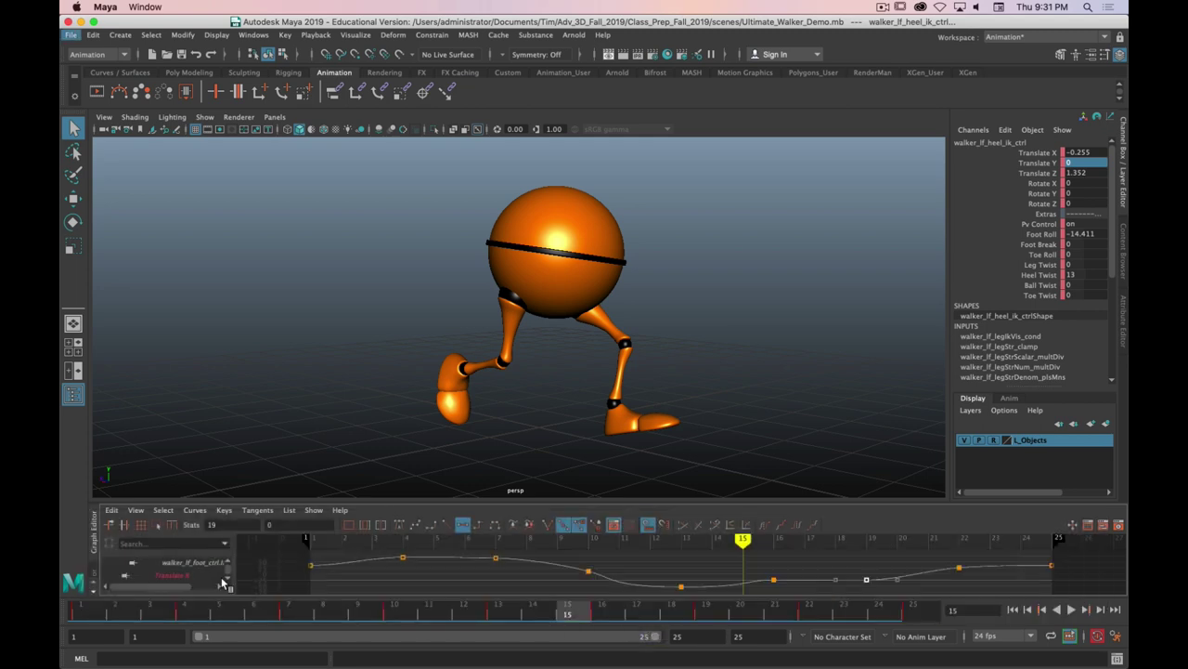
click(97, 616)
alt+drag(613, 390, 832, 523)
click(914, 617)
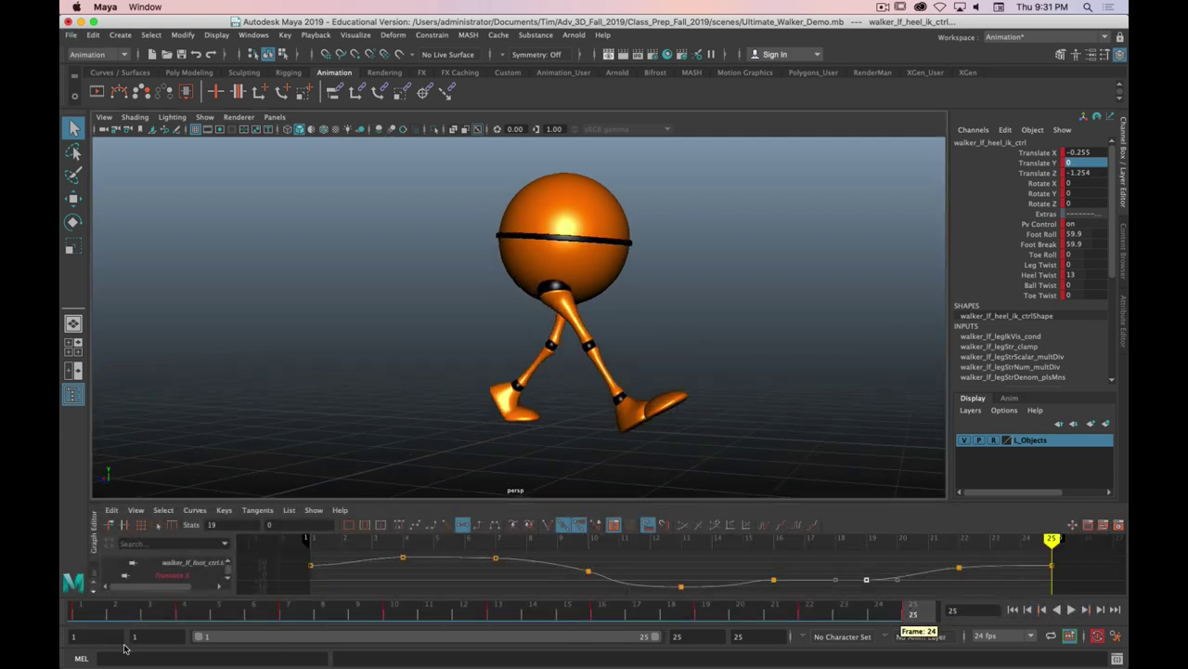
click(879, 615)
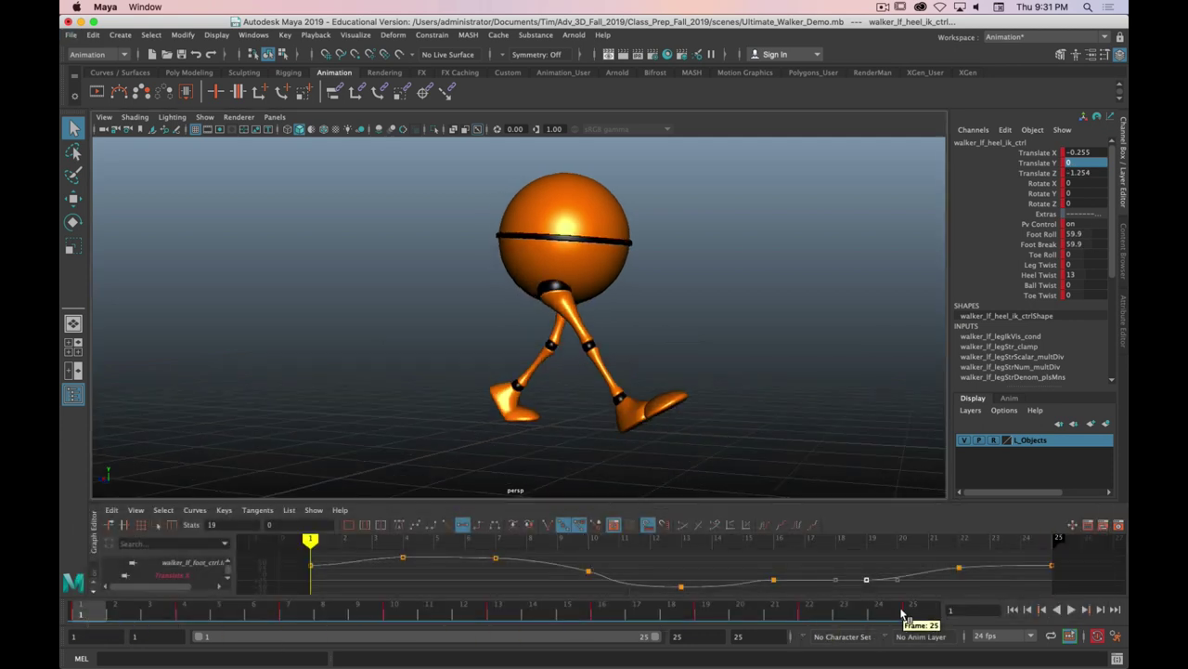
click(912, 613)
click(93, 616)
key(alt+v)
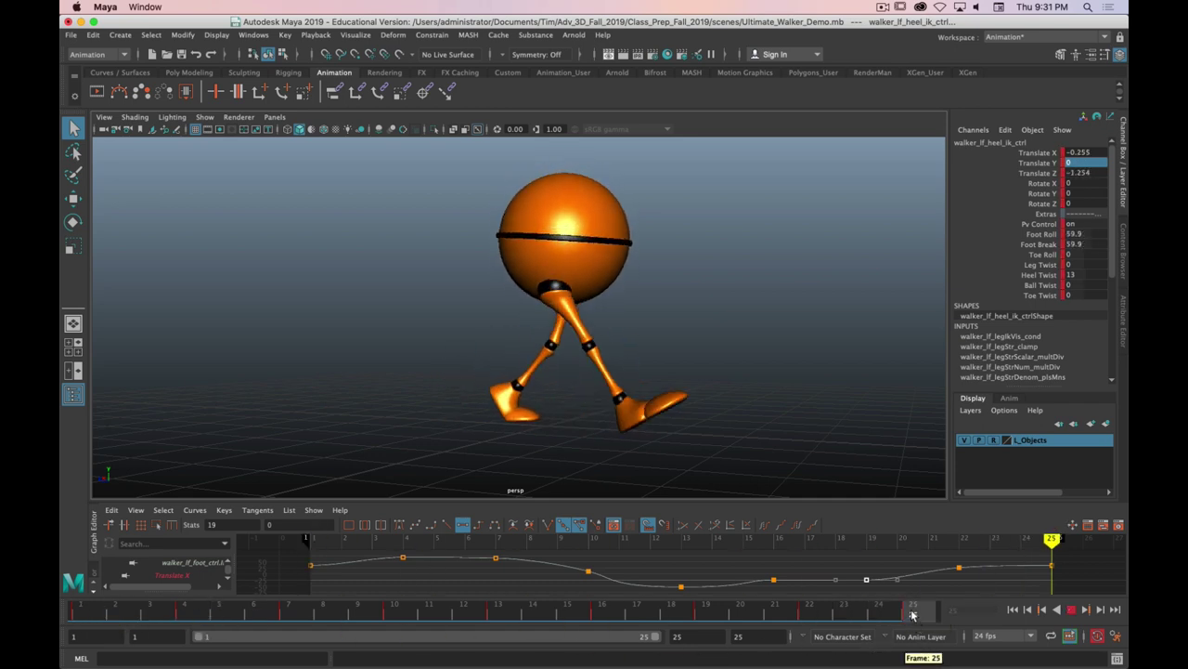
click(81, 613)
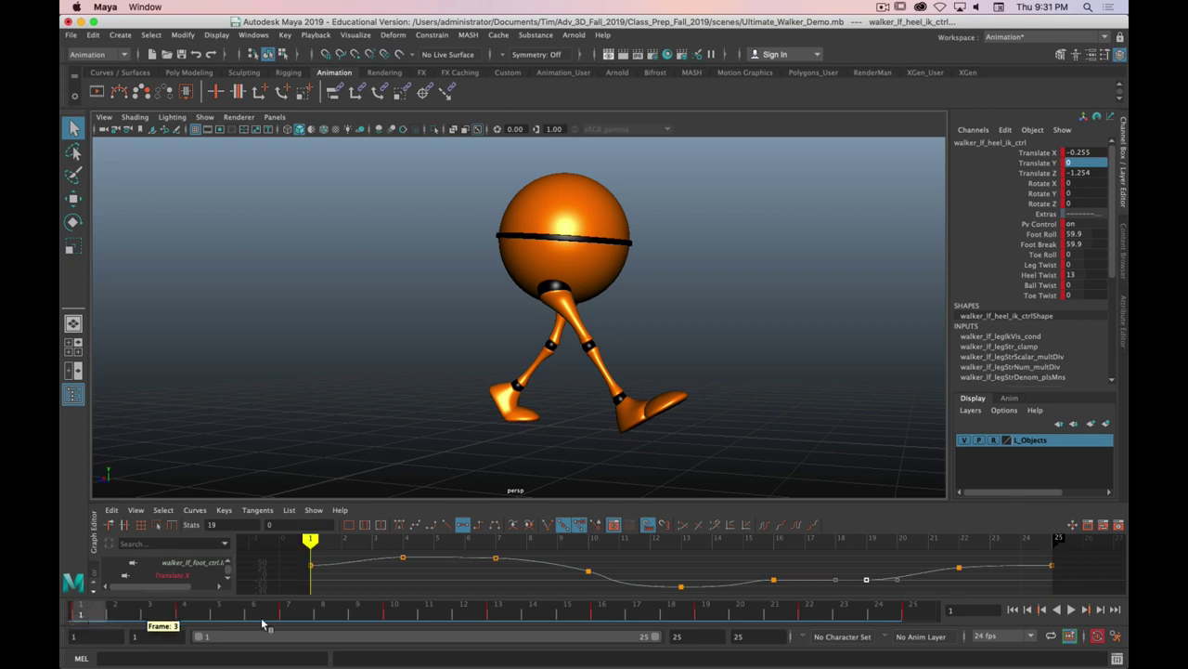
click(911, 615)
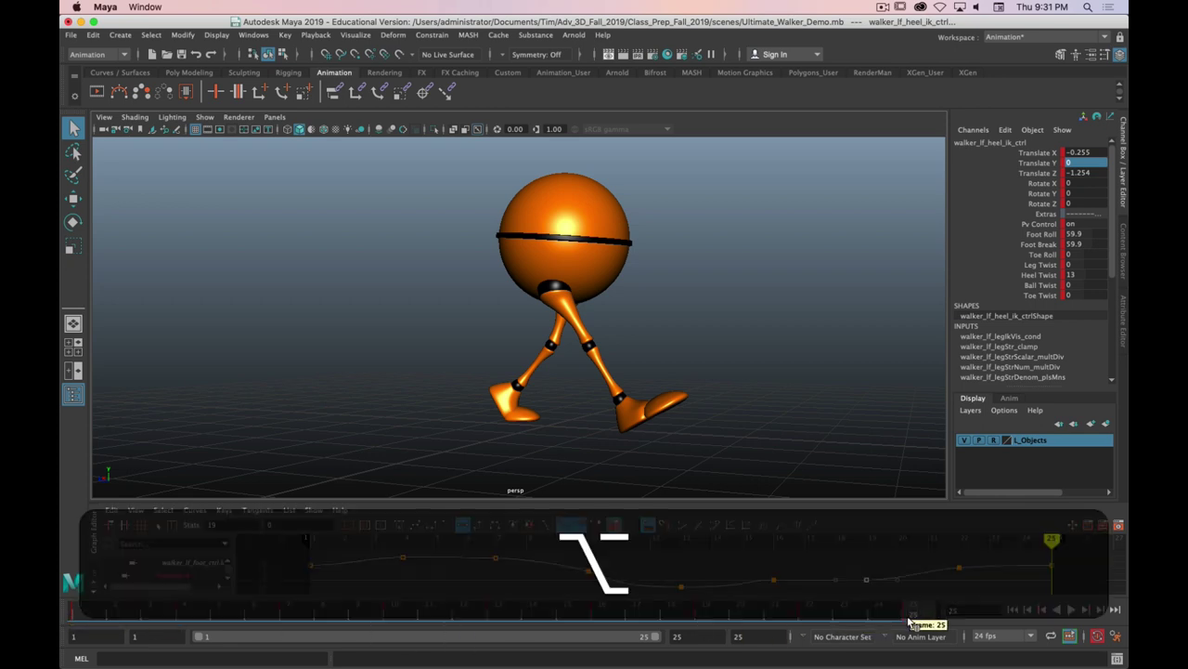
key(alt+v)
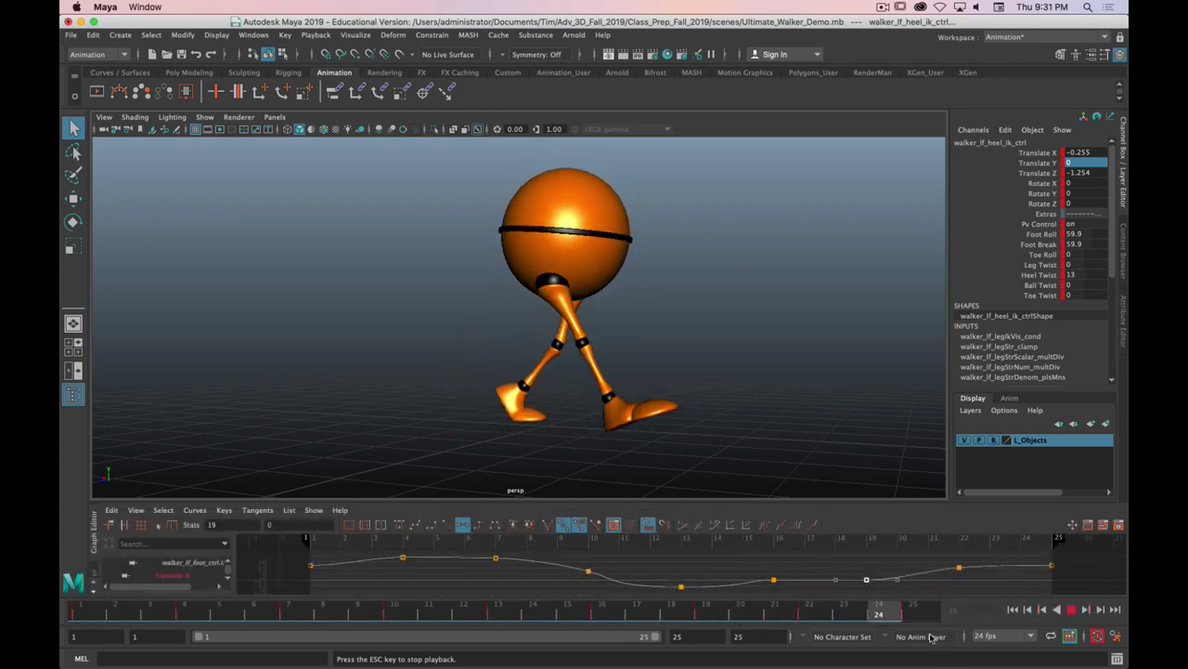
key(alt+v)
- Set the animation and playback end frames to 24 and replay the cycle
click(734, 636)
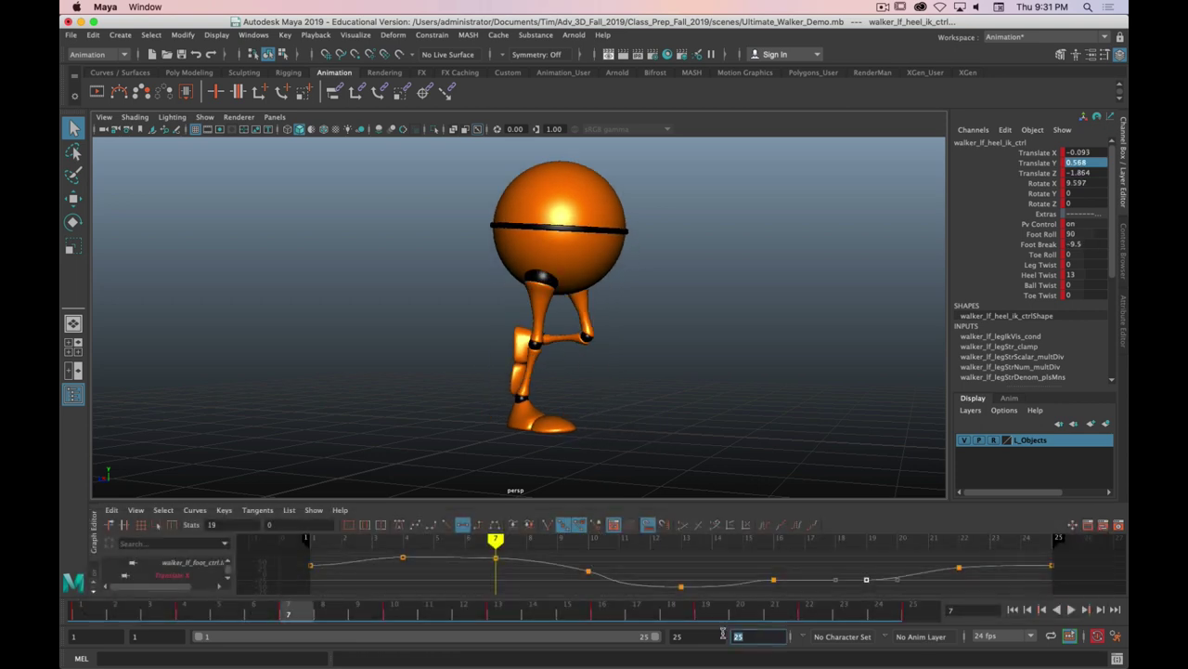
text(24)
key(Return)
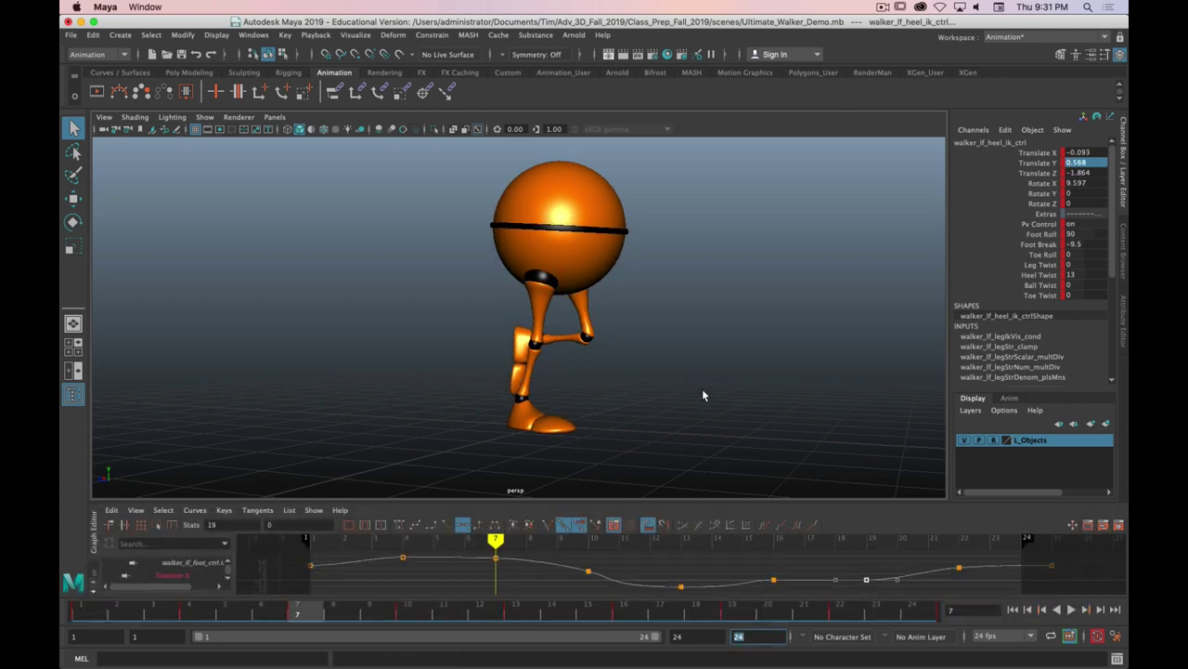
key(alt+v)
key(BackSpace)
text(2)
key(Return)
key(alt+v)
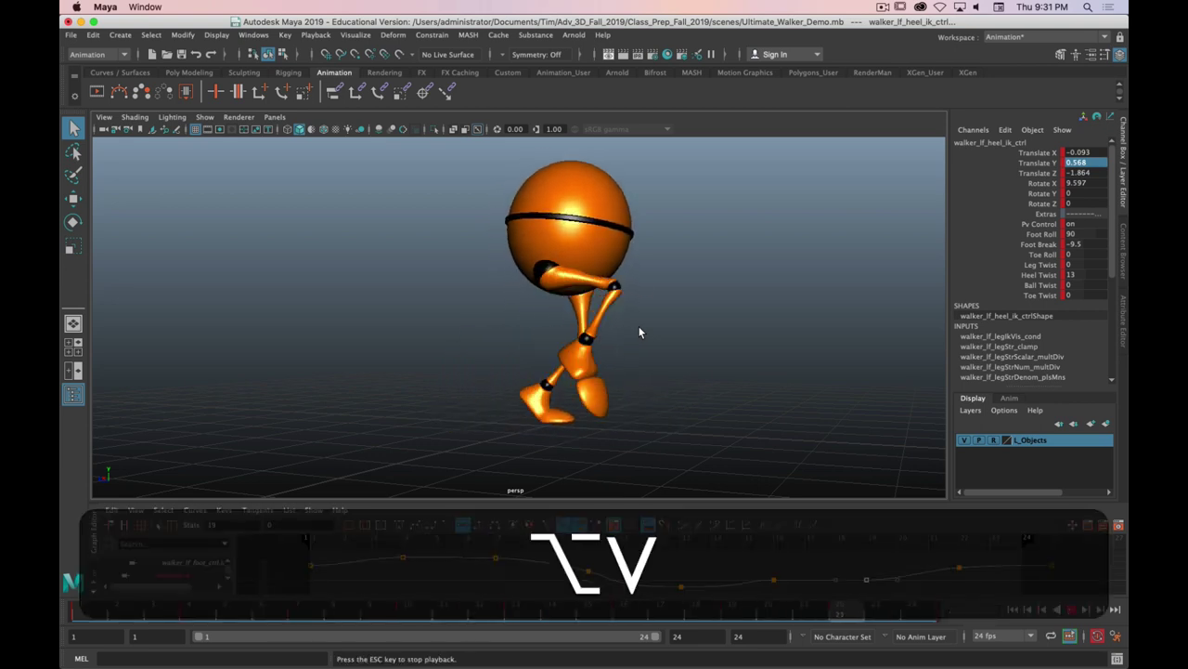